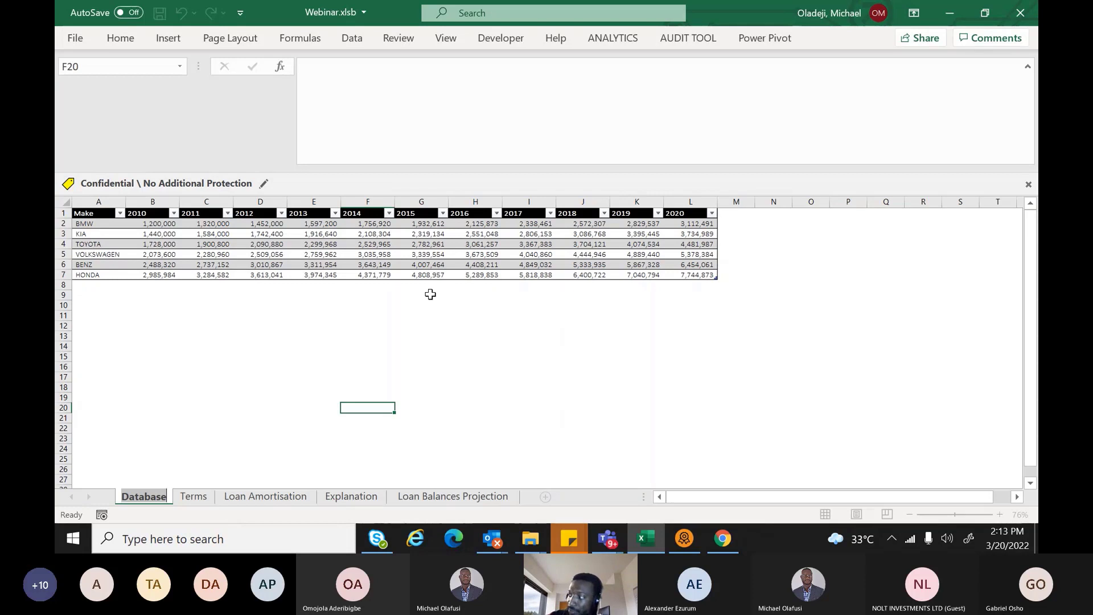
# Enter the test amount 5000000 in cell E14 of the Database sheet
pyautogui.click(339, 346)
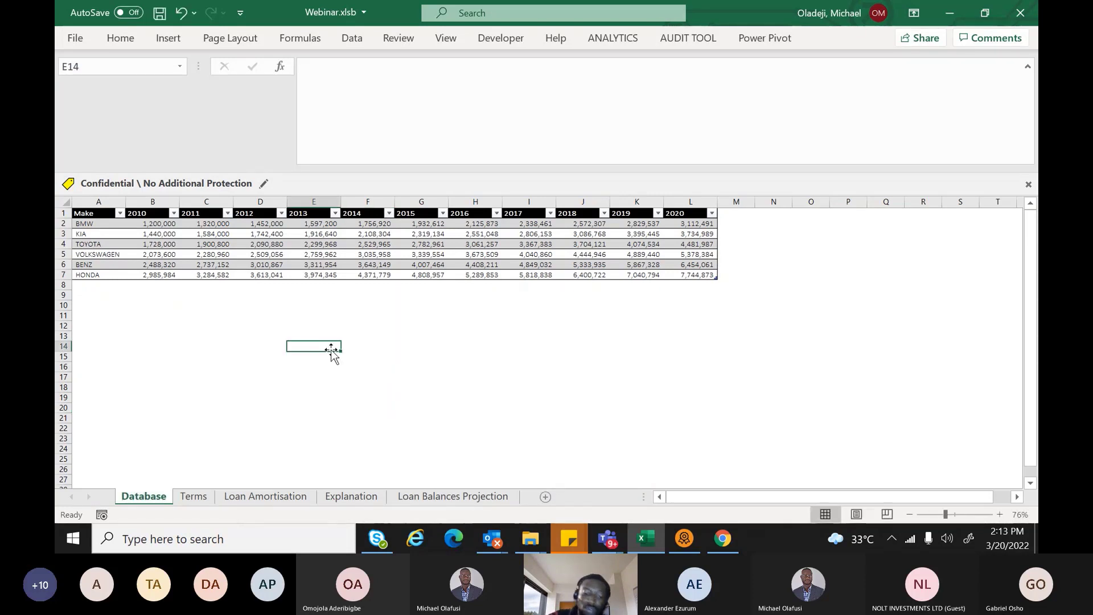
pyautogui.write('5')
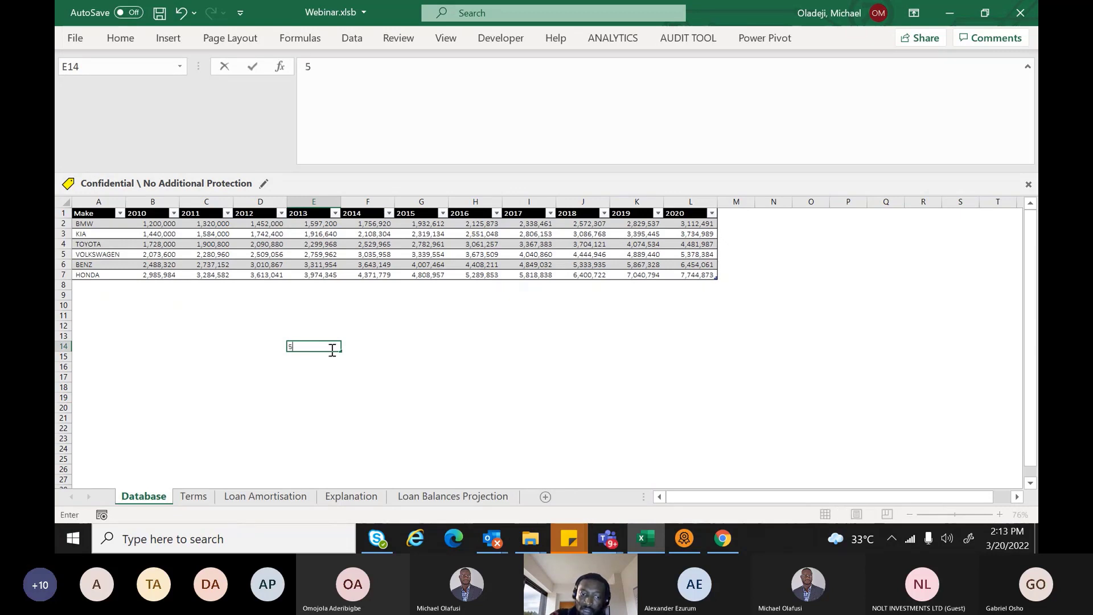
pyautogui.write('000000')
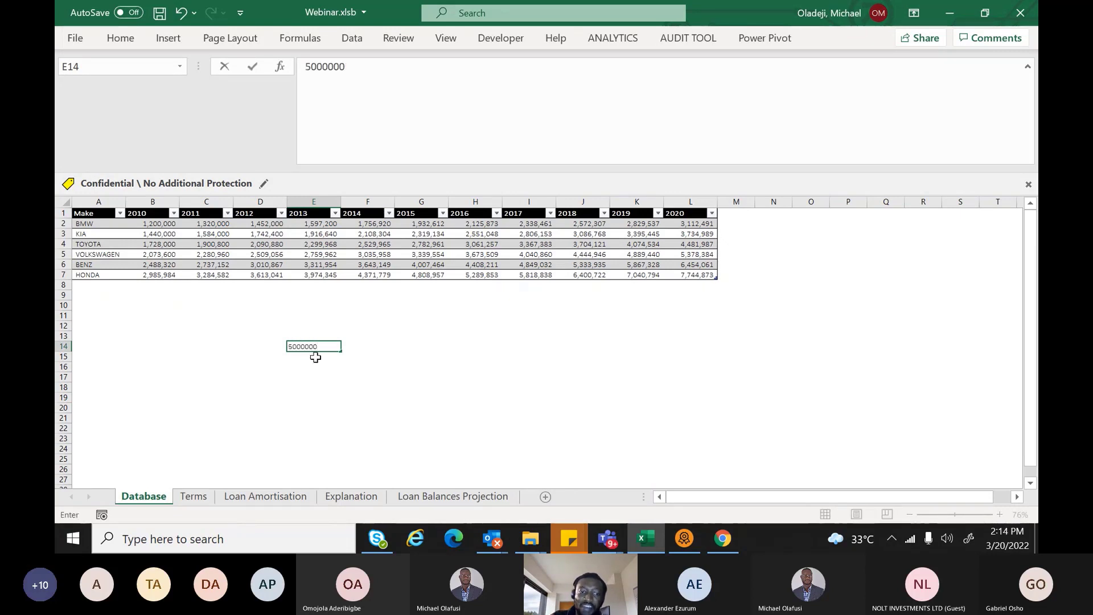
pyautogui.press('Return')
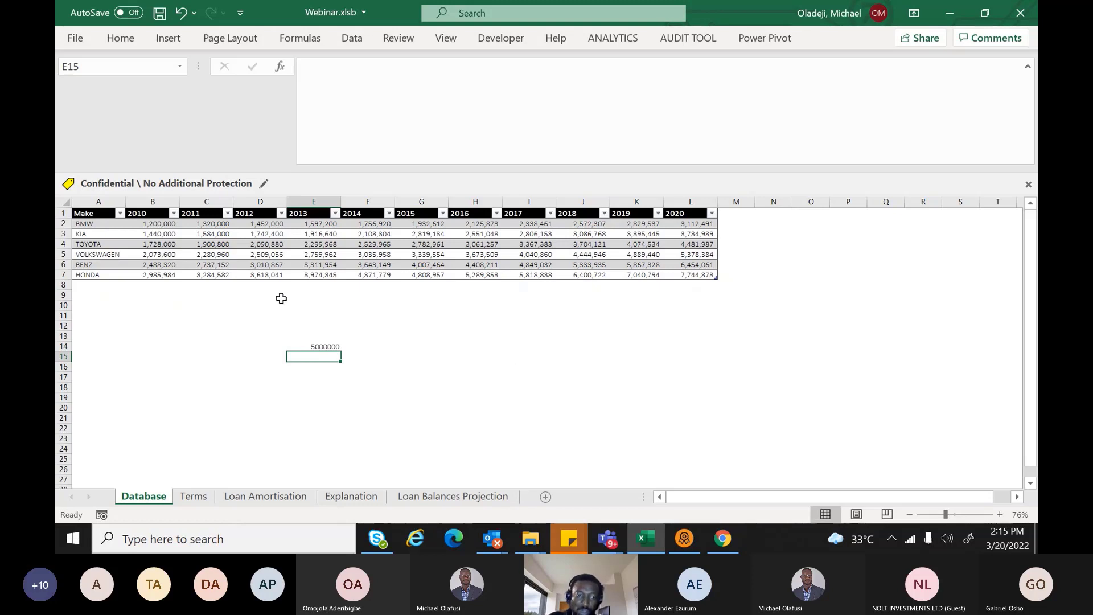
# View the Terms sheet with its 1-month to 2-year tenors and 20% rate
pyautogui.click(193, 497)
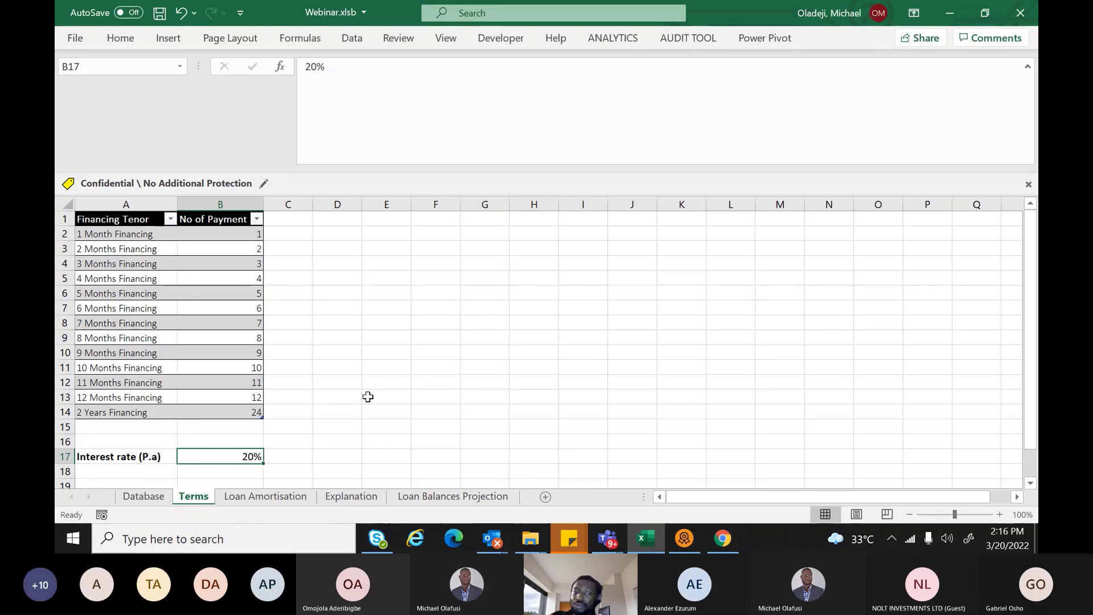
# Deselect the interest rate cell and go to the blank Loan Amortisation sheet
pyautogui.click(440, 292)
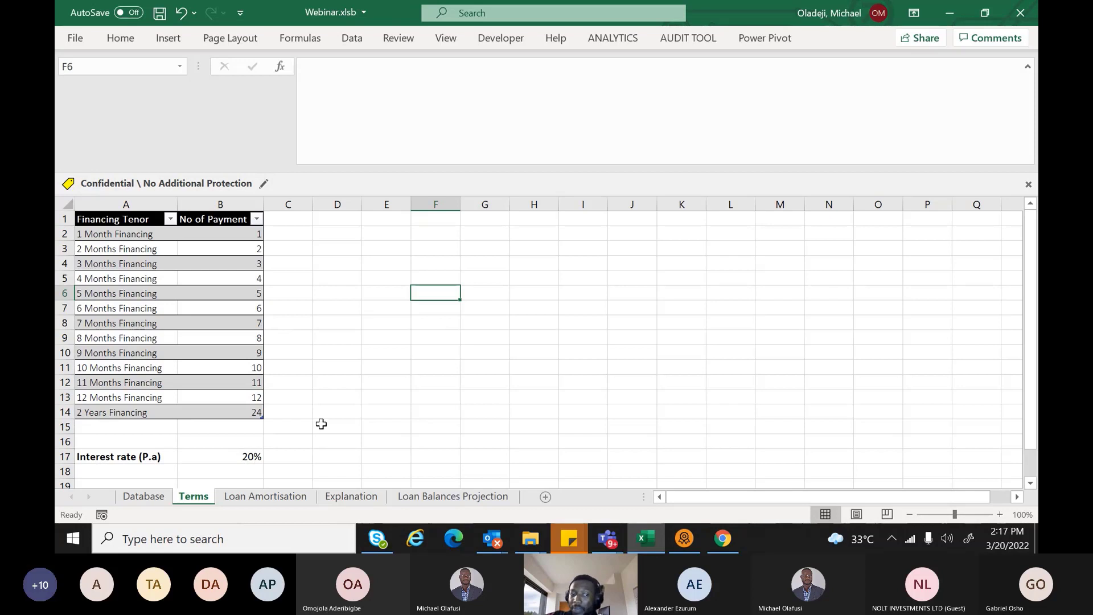
pyautogui.click(261, 496)
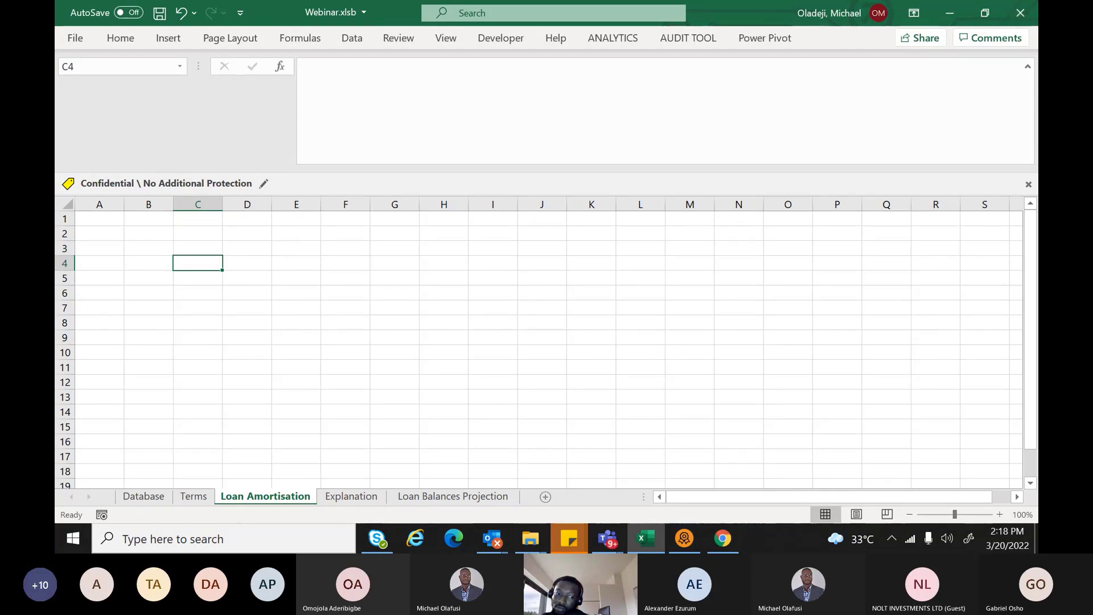
# Return through the Terms sheet to the Database sheet's car make price table
pyautogui.click(192, 499)
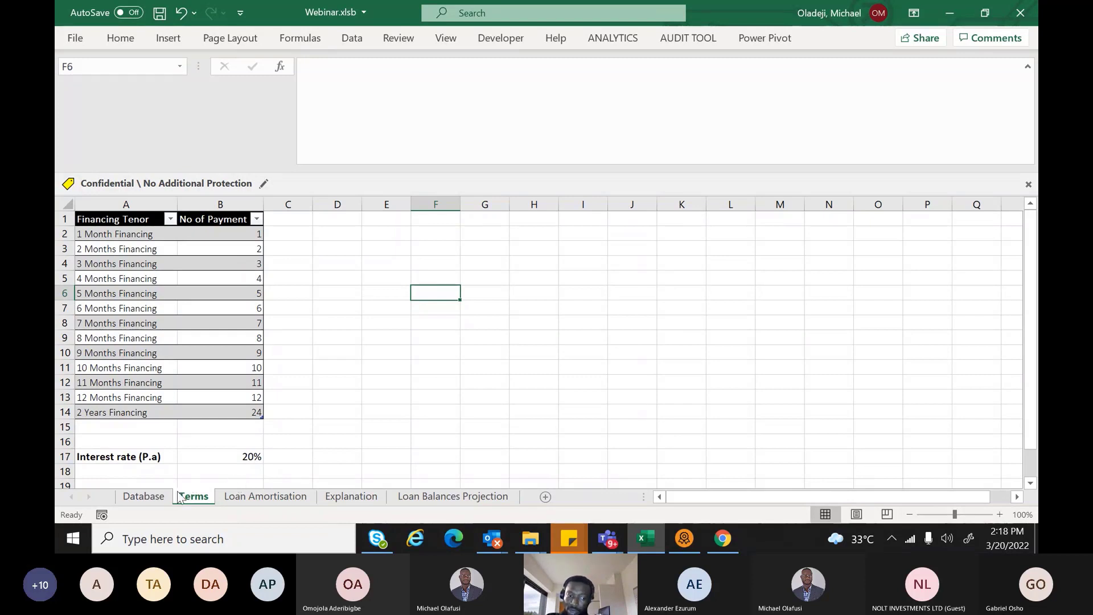
pyautogui.click(144, 497)
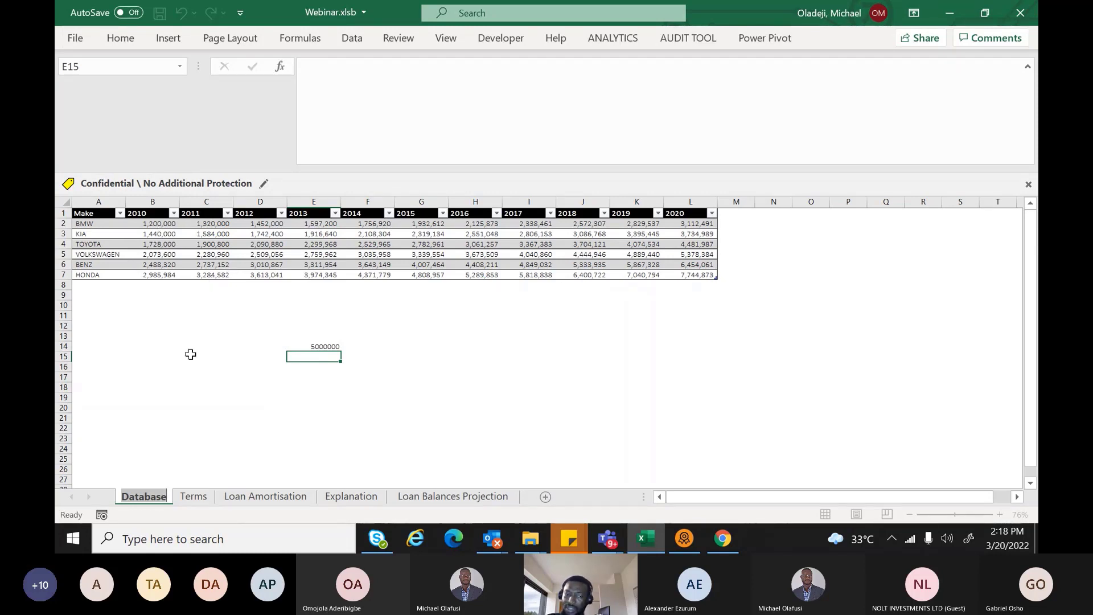
# Delete the 5000000 test value from E14 and return to Loan Amortisation
pyautogui.click(309, 347)
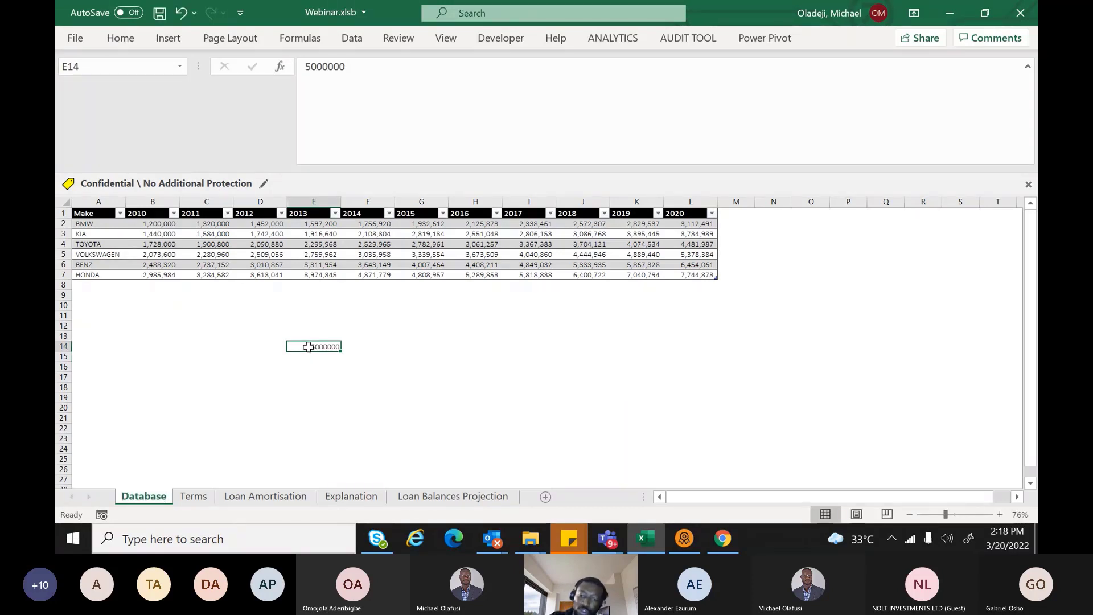
pyautogui.press('Delete')
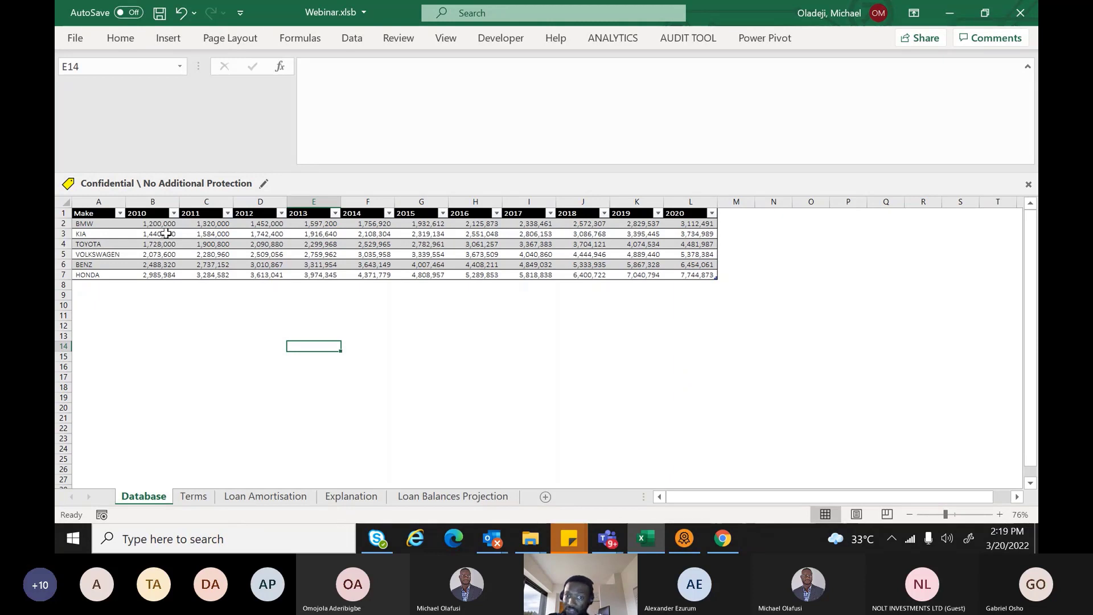
pyautogui.click(254, 497)
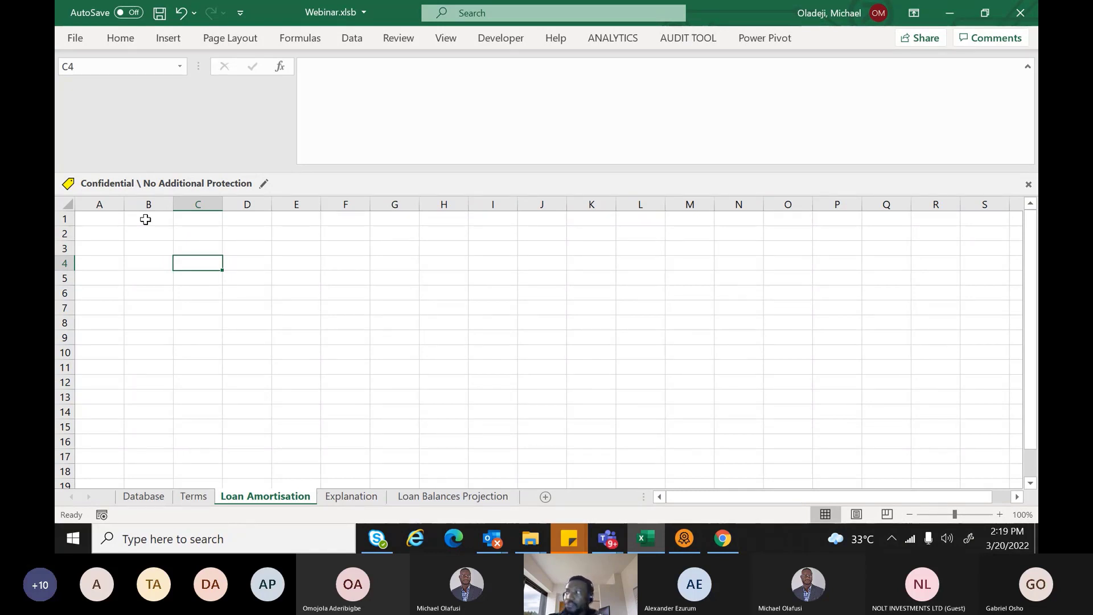
# Turn off gridlines on the Loan Amortisation sheet so it becomes a plain white page
pyautogui.click(147, 214)
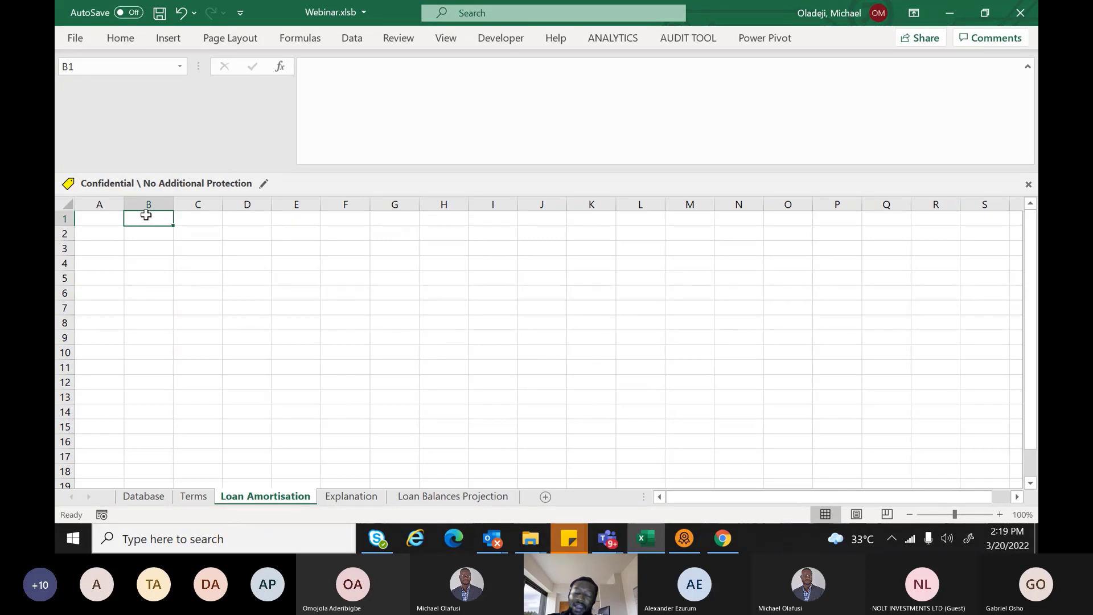
pyautogui.click(122, 39)
pyautogui.click(346, 40)
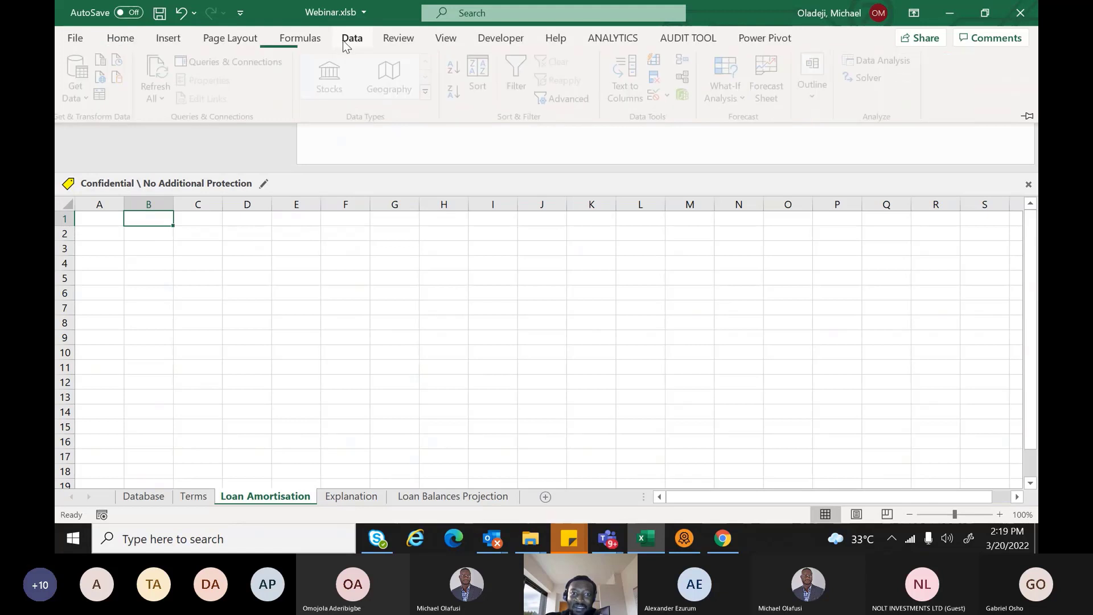
pyautogui.click(121, 38)
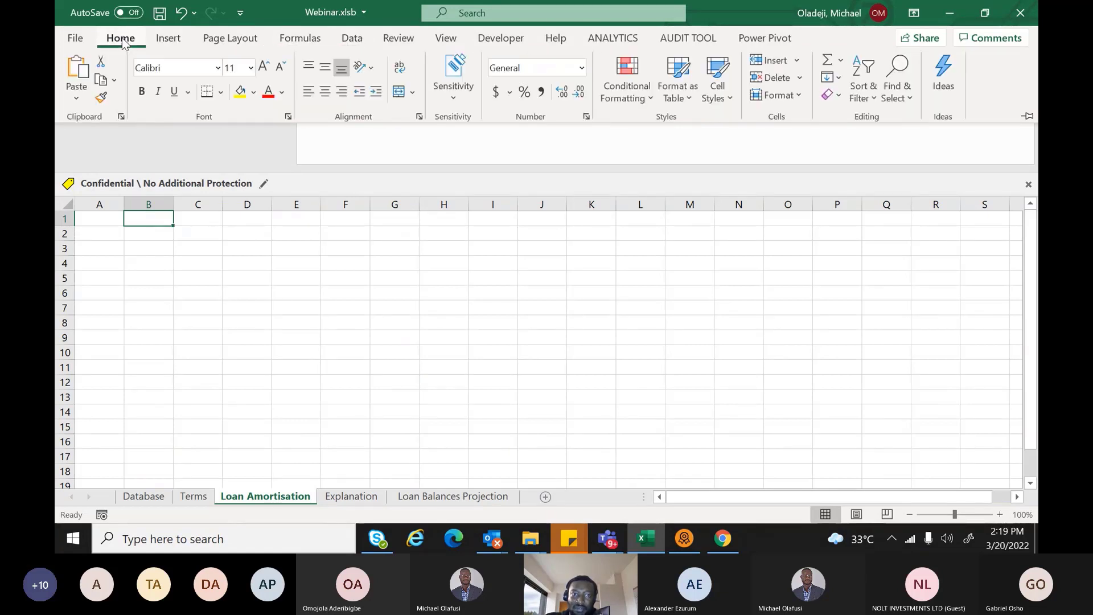
pyautogui.click(441, 45)
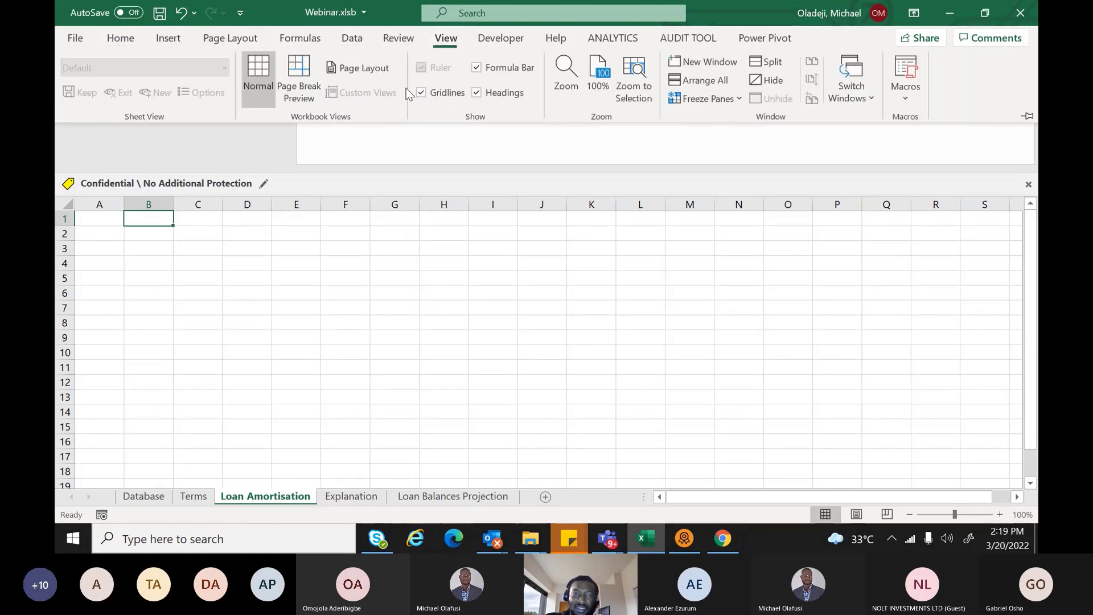
pyautogui.click(421, 93)
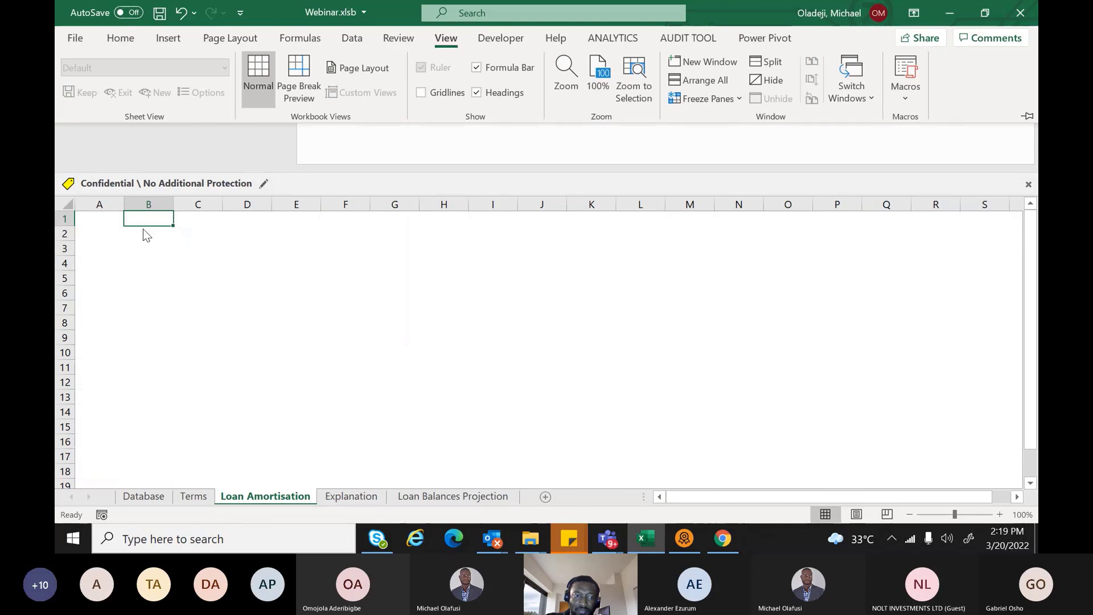
pyautogui.click(143, 230)
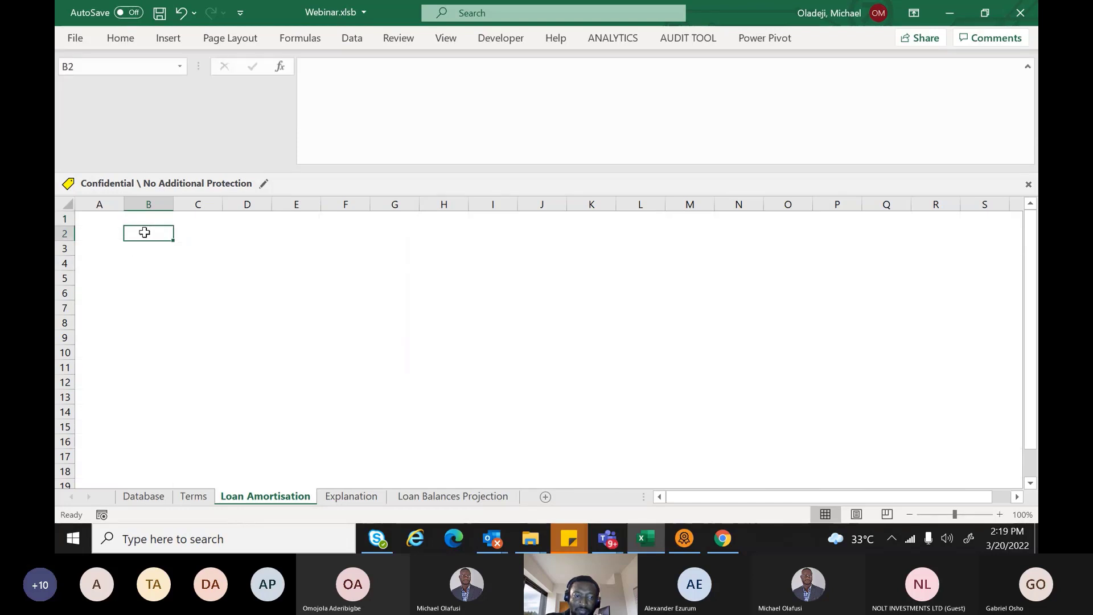
# Enter the labels Car Make, Year and Amount in cells B2 to B4
pyautogui.write('Car')
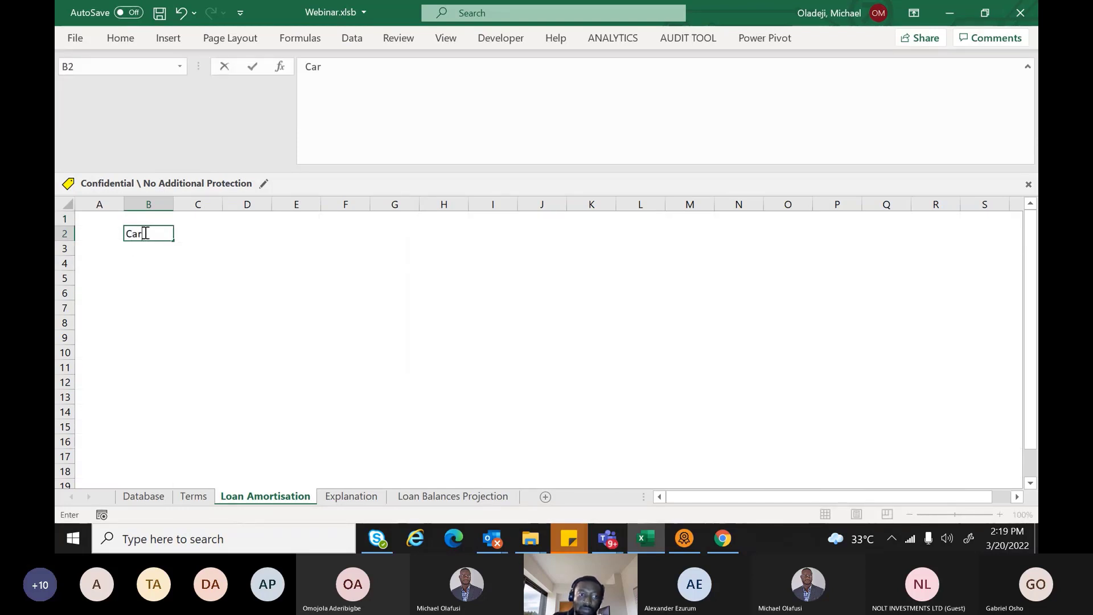
pyautogui.write(' Make')
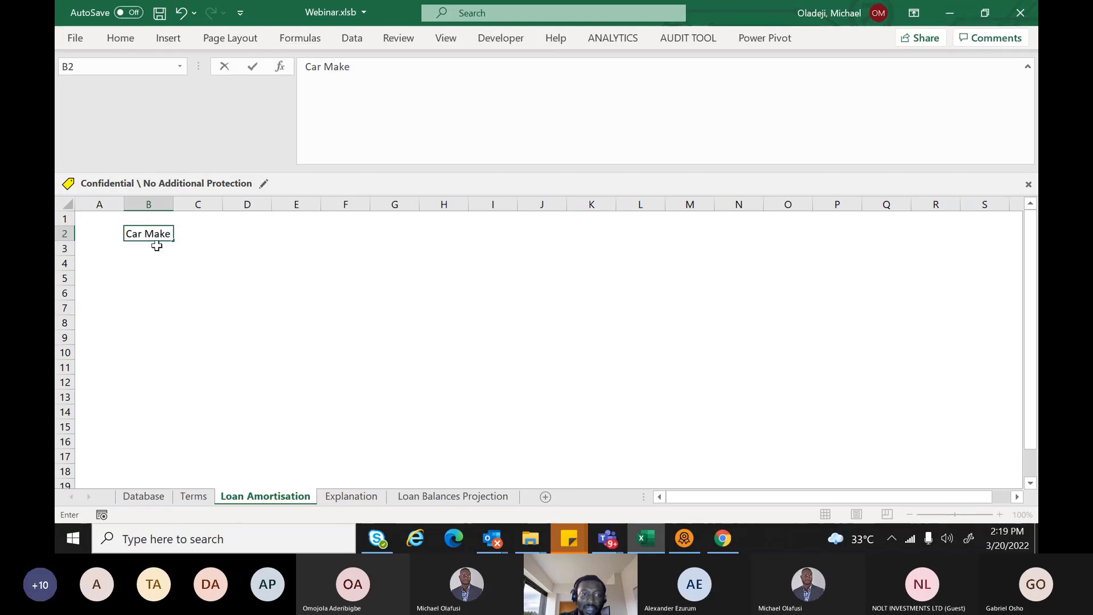
pyautogui.click(157, 246)
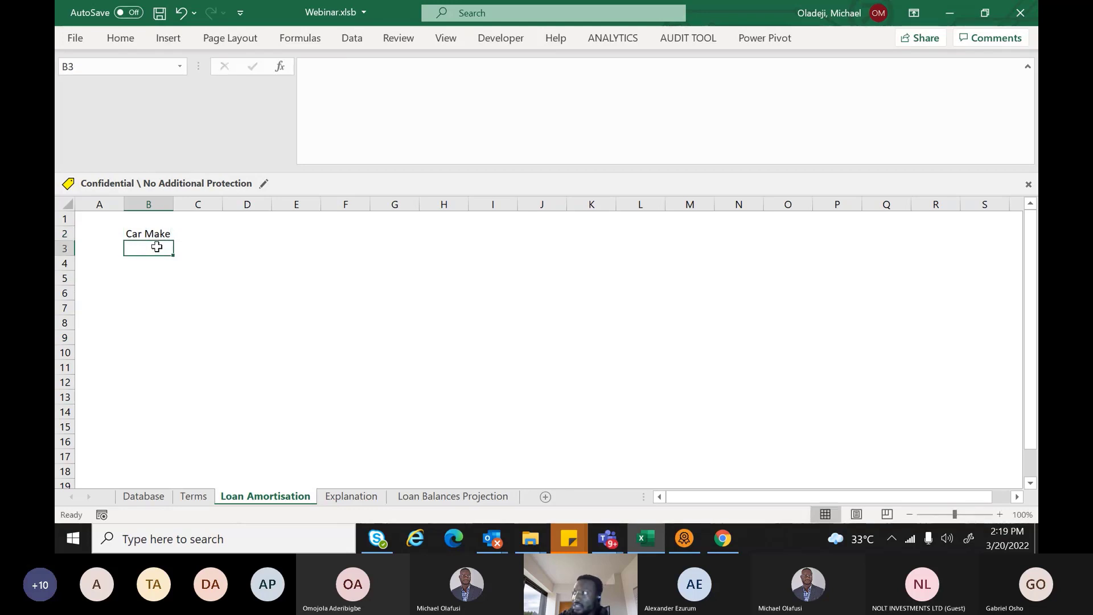
pyautogui.write('Year')
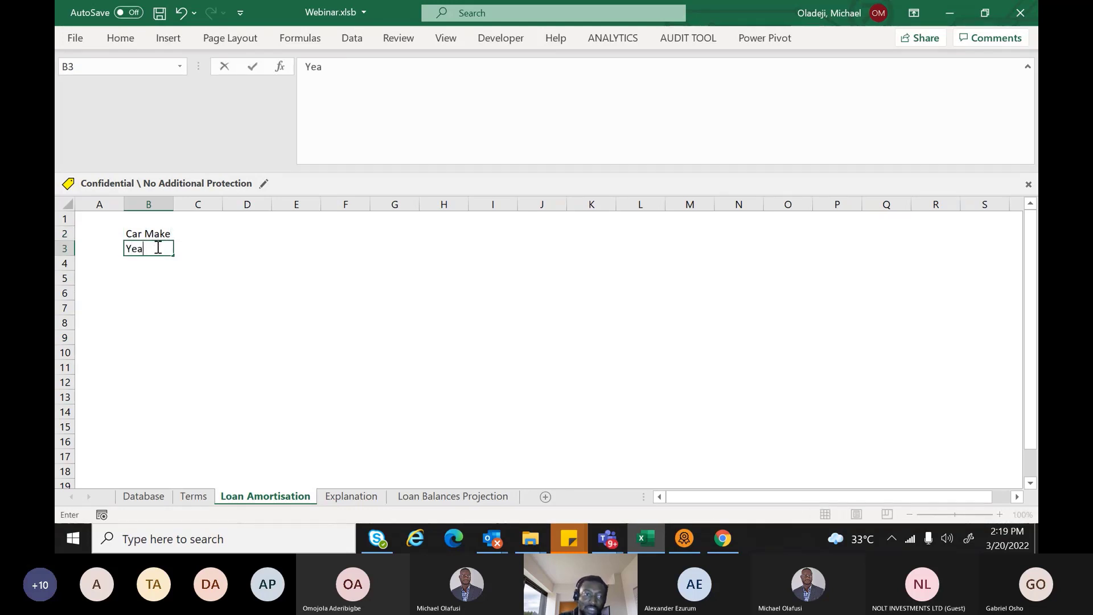
pyautogui.click(148, 269)
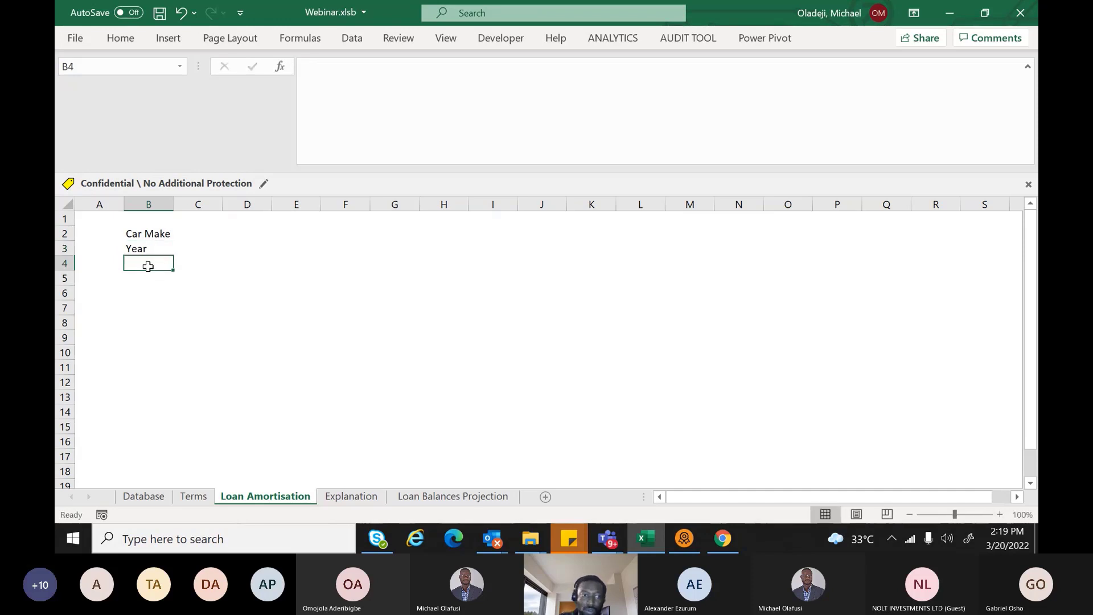
pyautogui.write('Amoun')
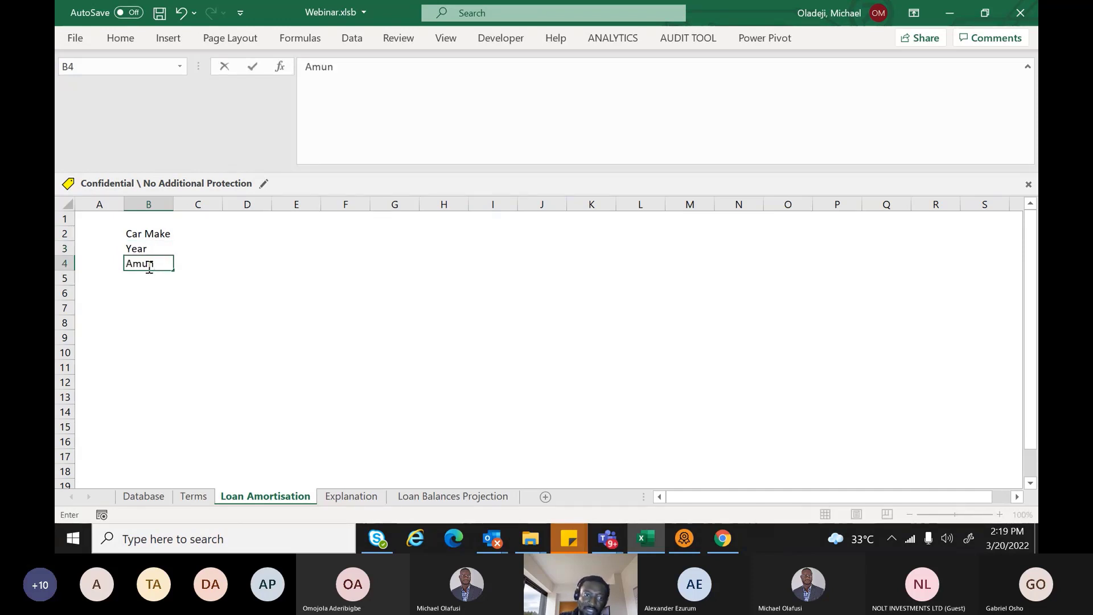
pyautogui.press('BackSpace')
pyautogui.press('BackSpace')
pyautogui.press('BackSpace')
pyautogui.press('BackSpace')
pyautogui.write('m')
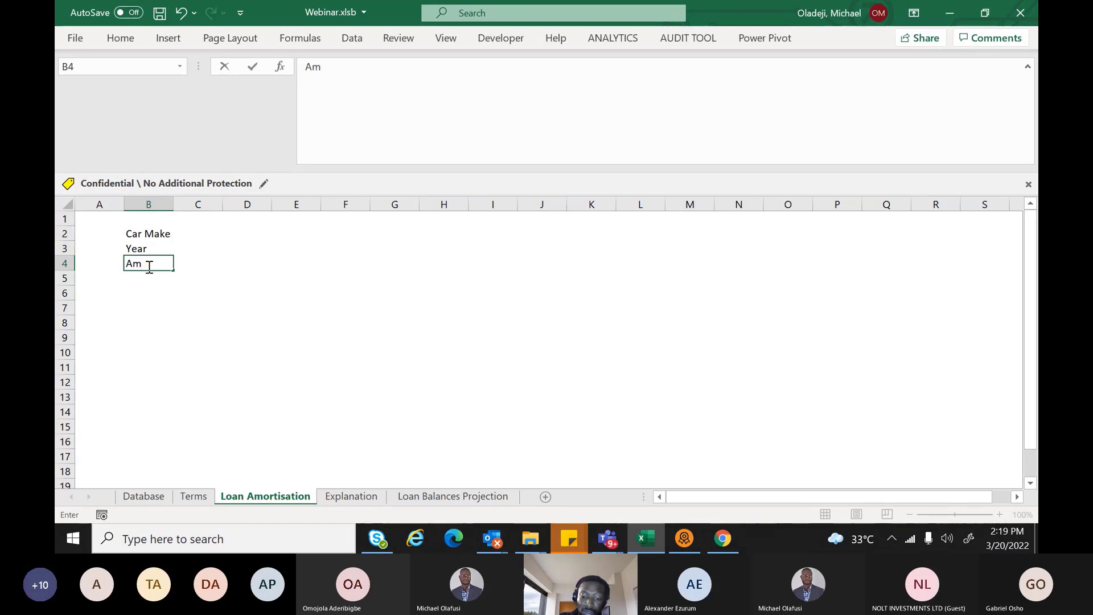
pyautogui.write('ount')
pyautogui.click(142, 276)
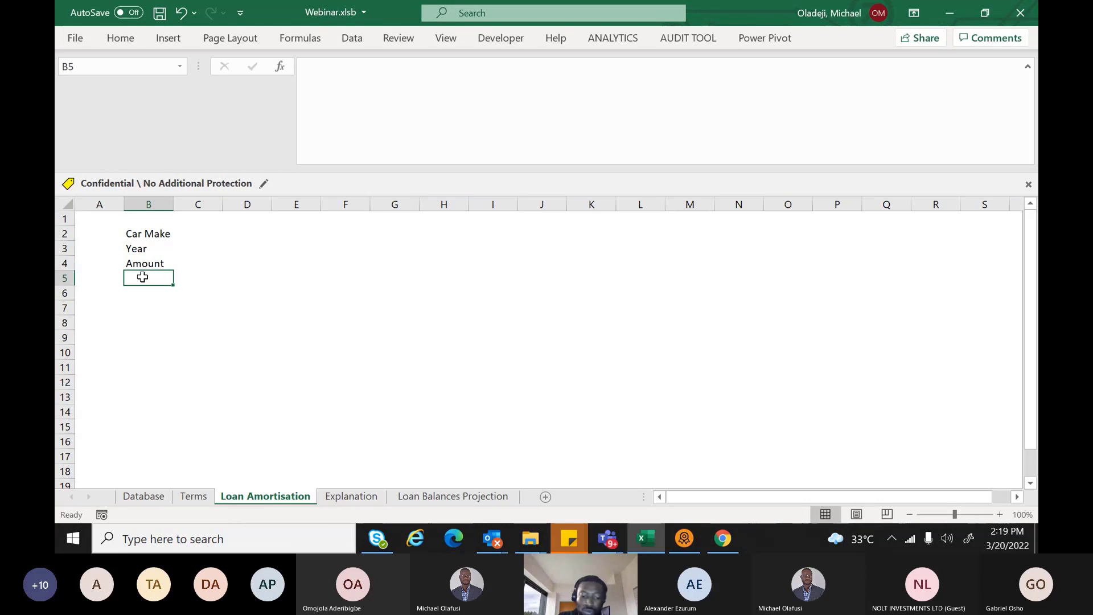
# Add Financing Tenor, Number of Payments and Interest rate in B5 to B7, then type Equity
pyautogui.write('Financi')
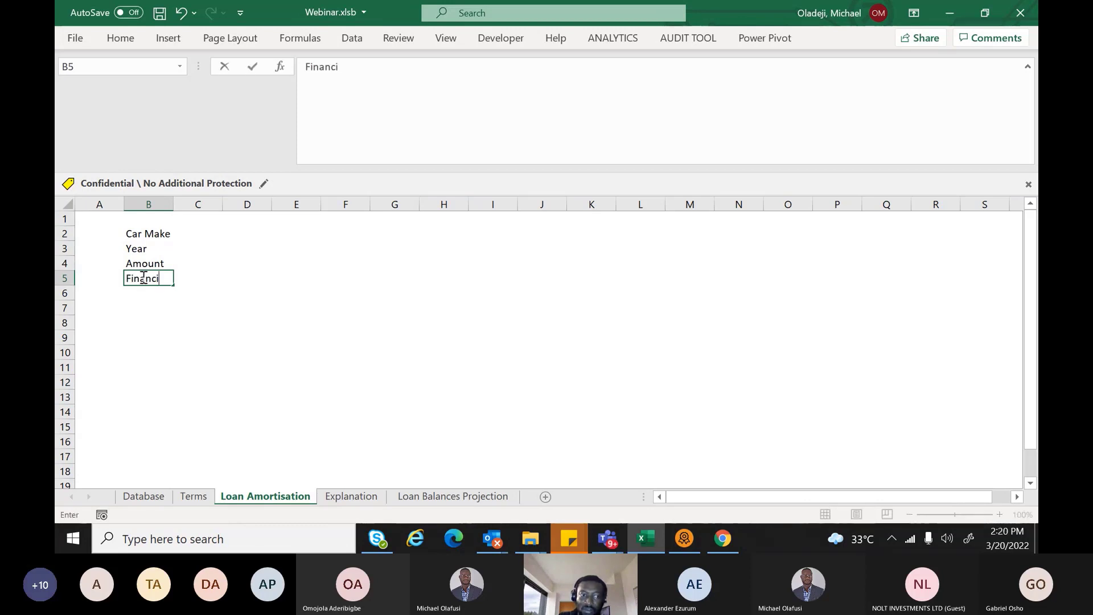
pyautogui.write('ng Tenor')
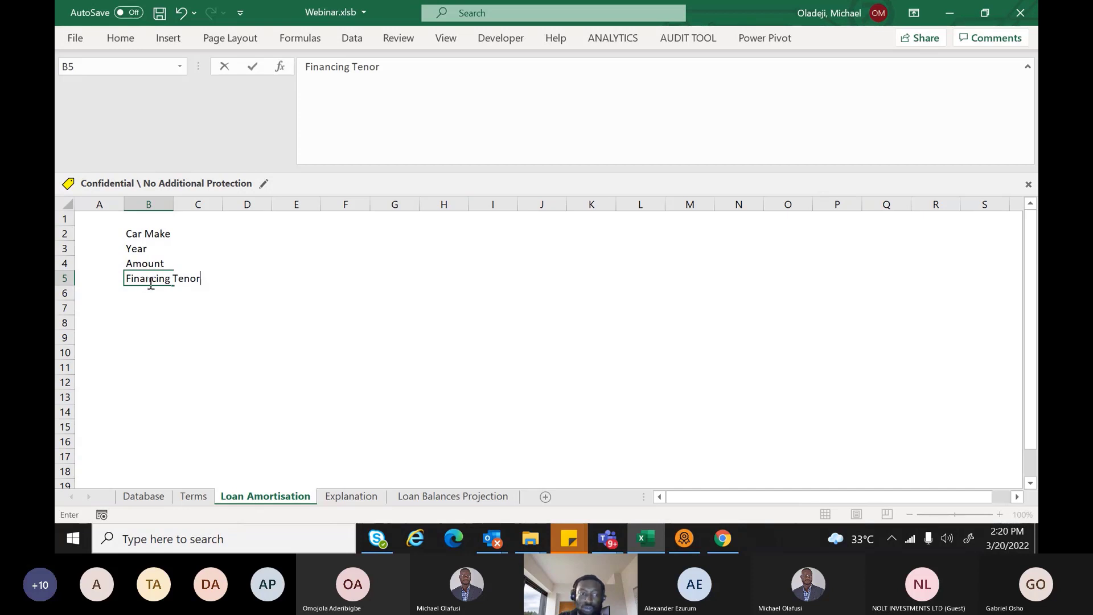
pyautogui.press('Return')
pyautogui.write('N')
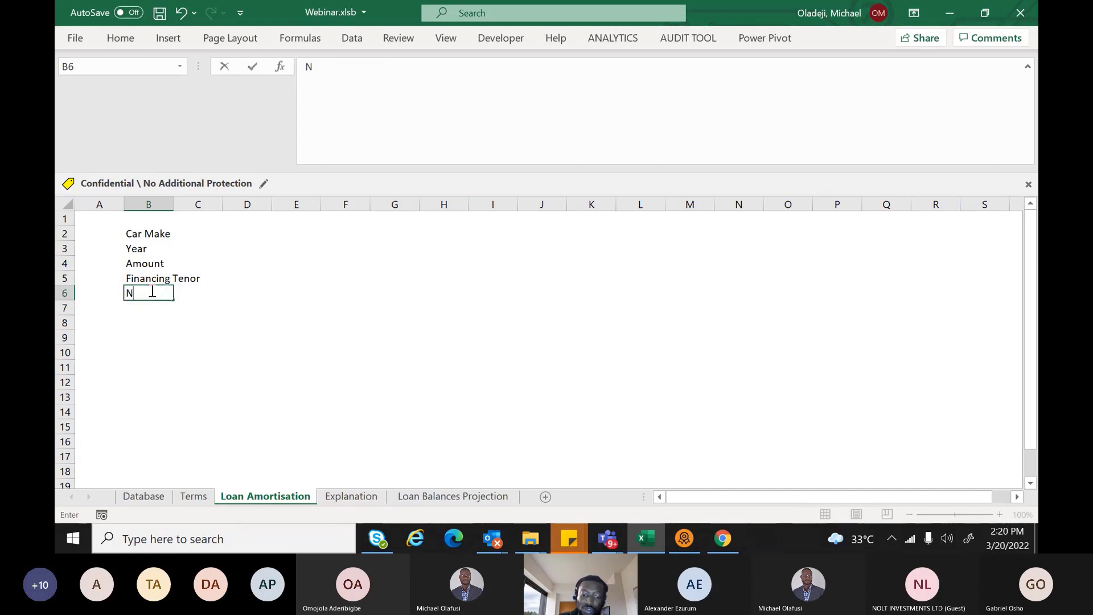
pyautogui.write('umb')
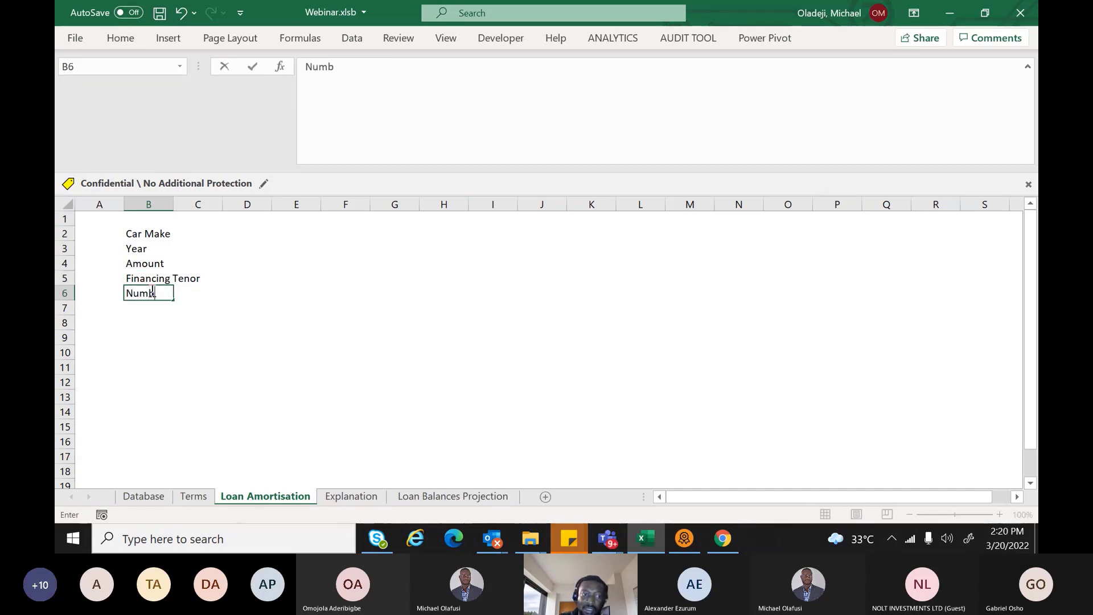
pyautogui.write('er of Payments')
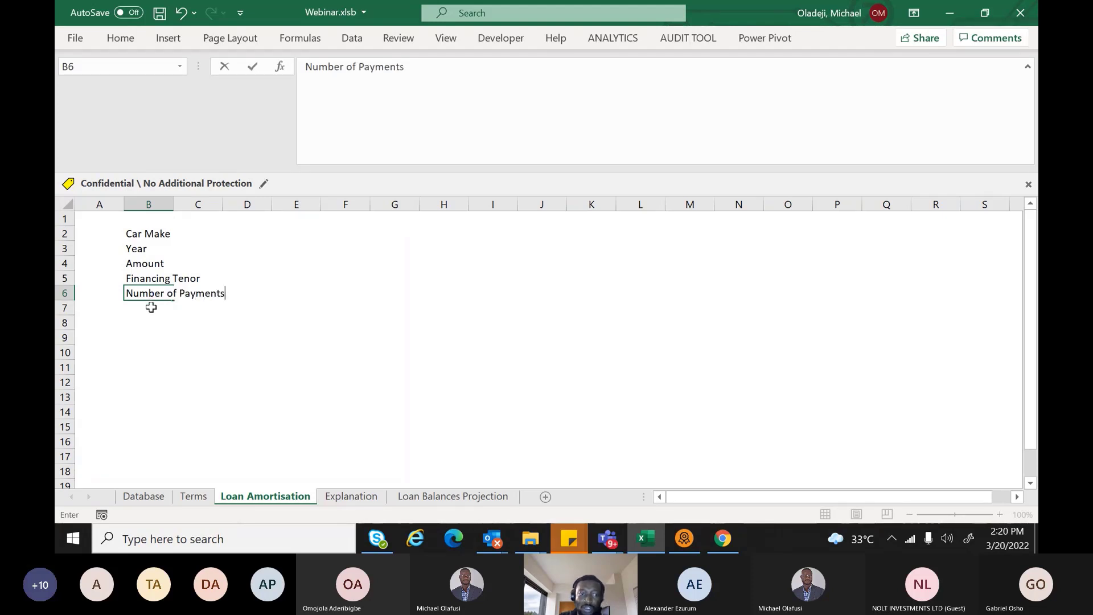
pyautogui.click(151, 308)
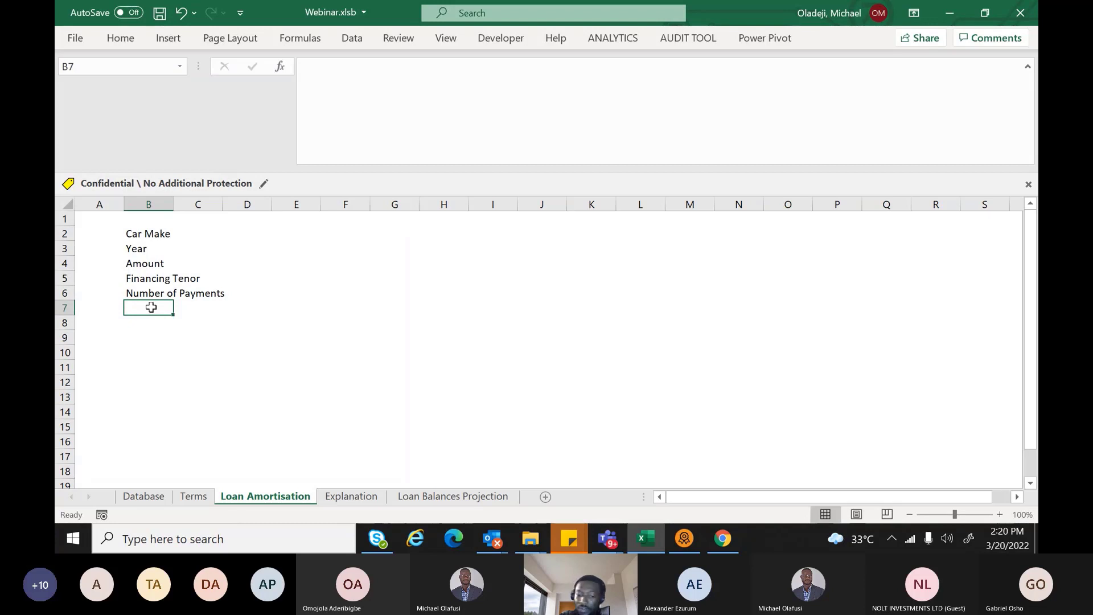
pyautogui.write('Intere')
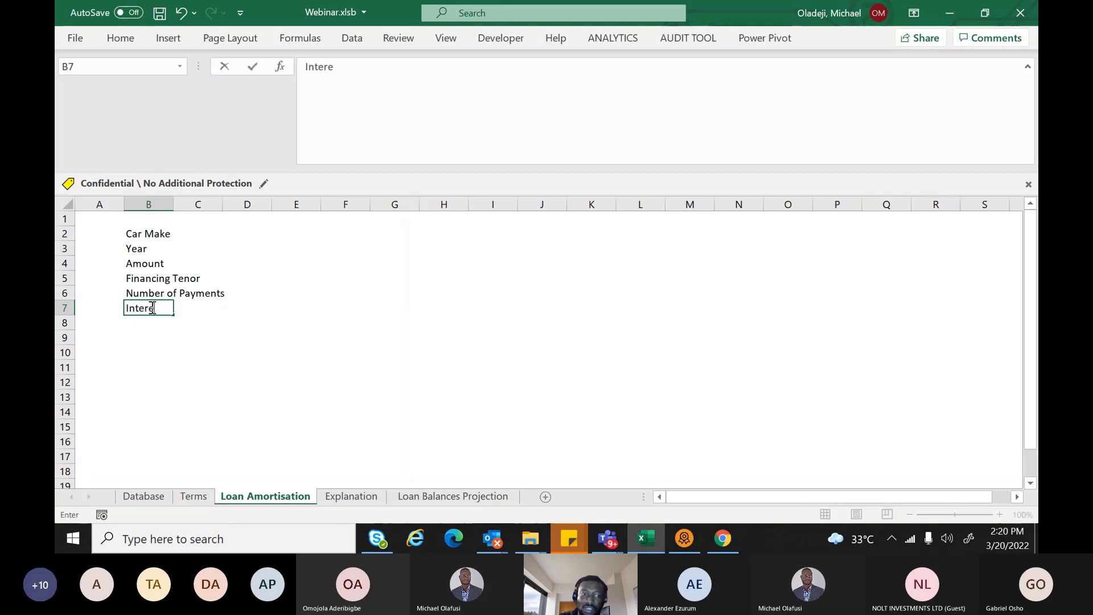
pyautogui.write('st rate')
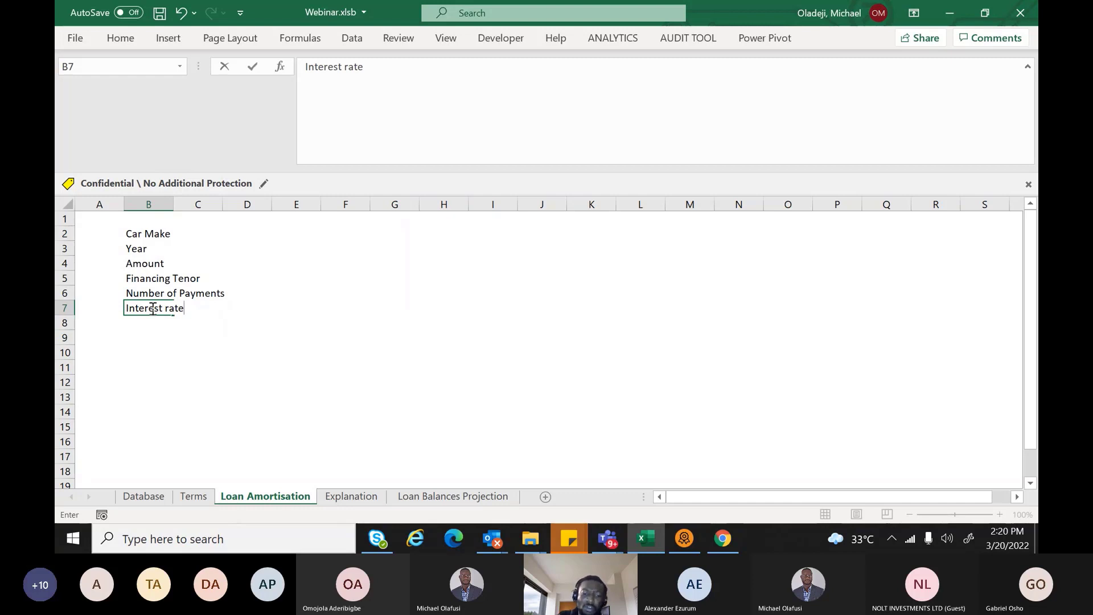
pyautogui.press('Return')
pyautogui.write('Equ')
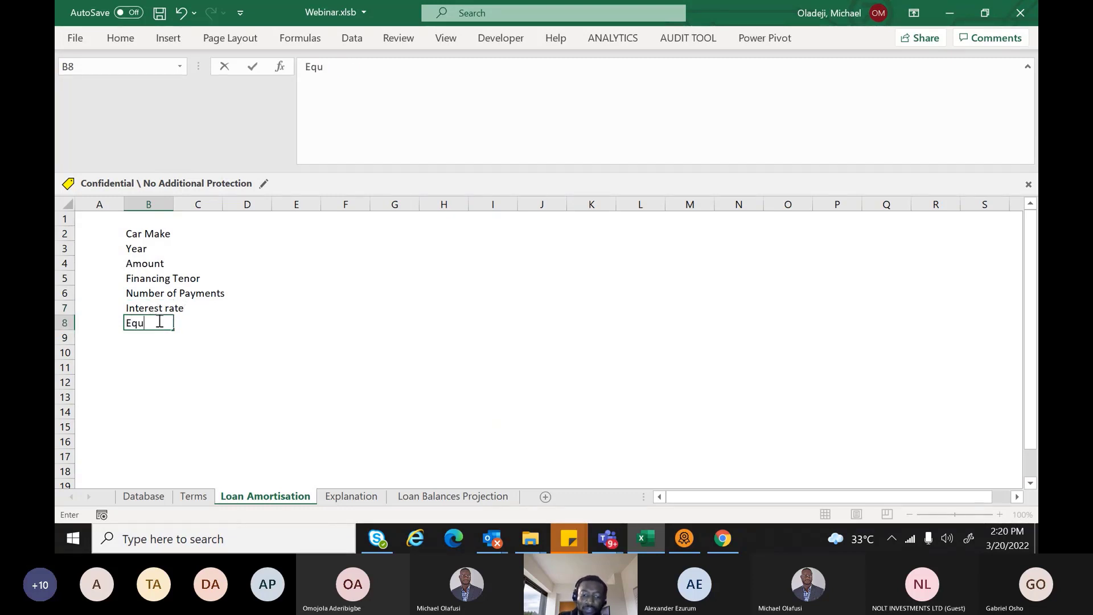
pyautogui.write('ity')
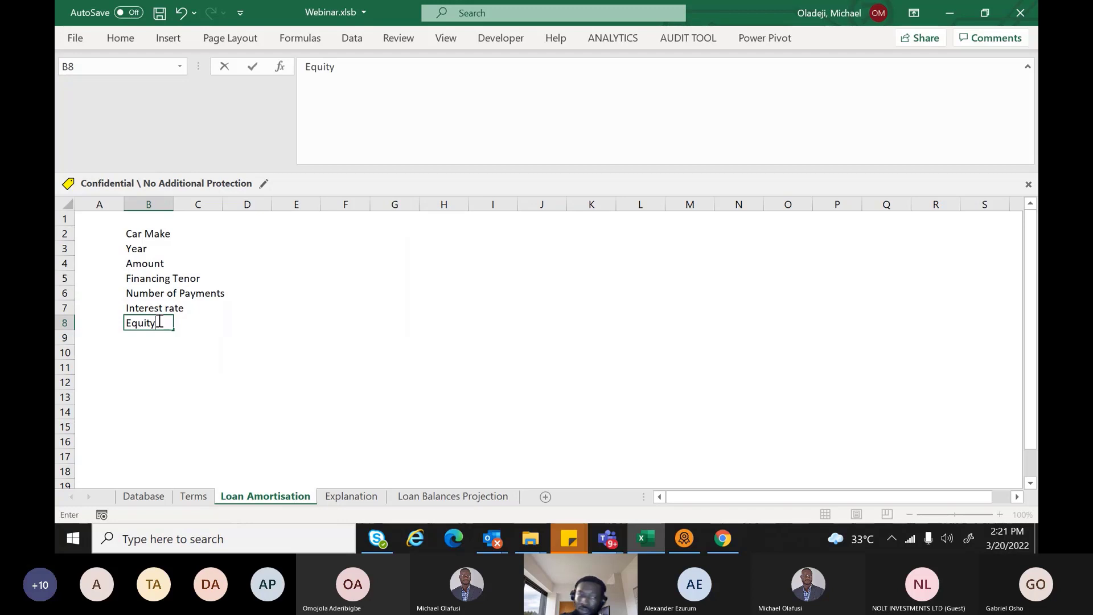
# Finish Equity in B8 and move to B10, leaving row 9 empty
pyautogui.click(149, 350)
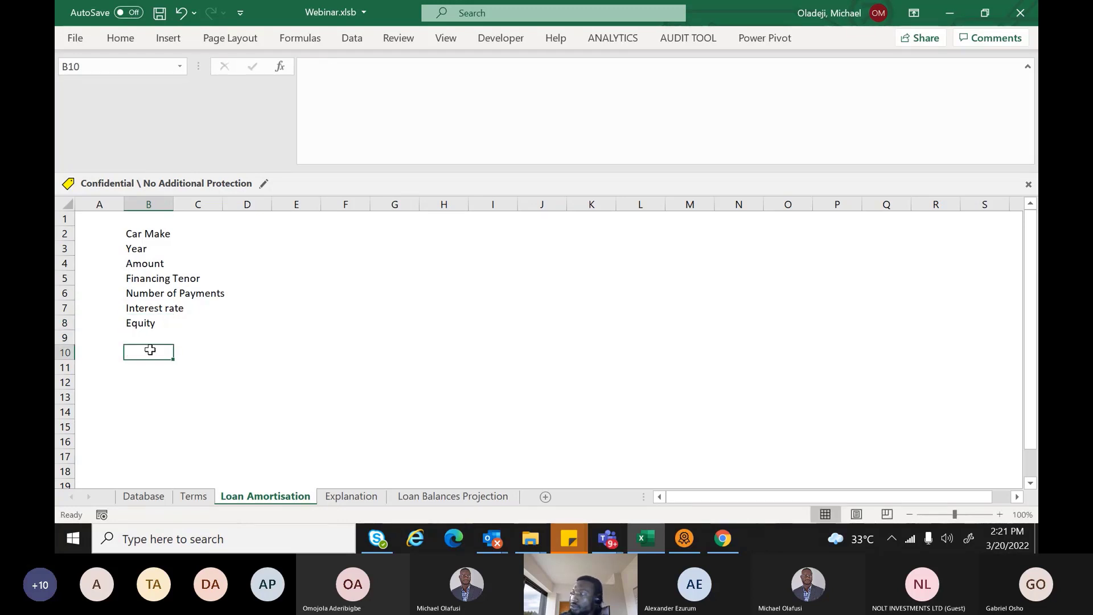
# Type the Initial Payment label in B10, then check the Teams meeting chat
pyautogui.write('Int')
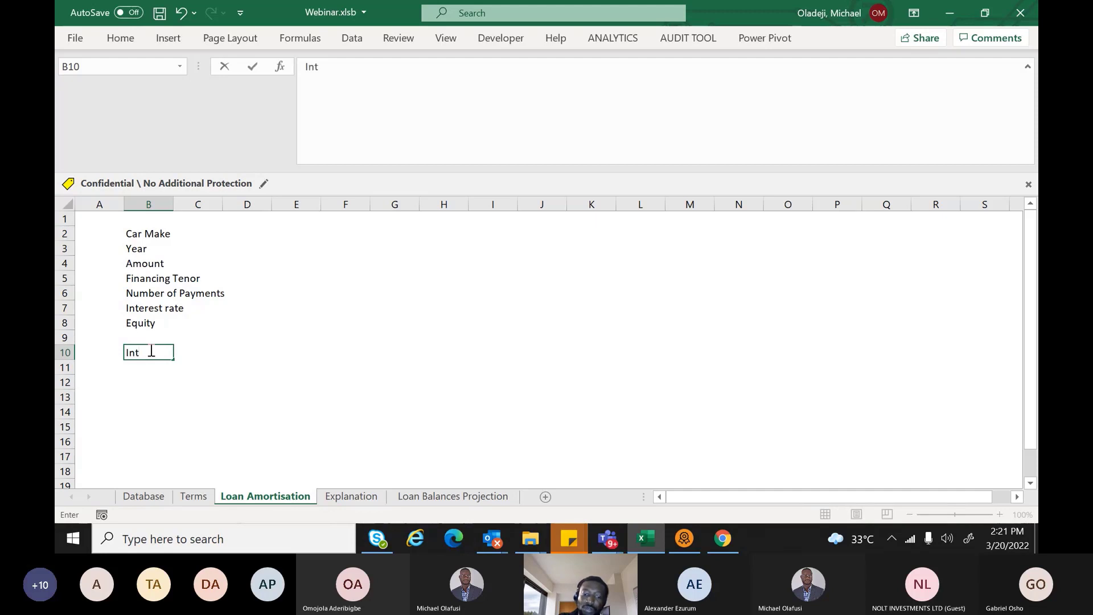
pyautogui.press('BackSpace')
pyautogui.press('BackSpace')
pyautogui.press('BackSpace')
pyautogui.press('BackSpace')
pyautogui.press('BackSpace')
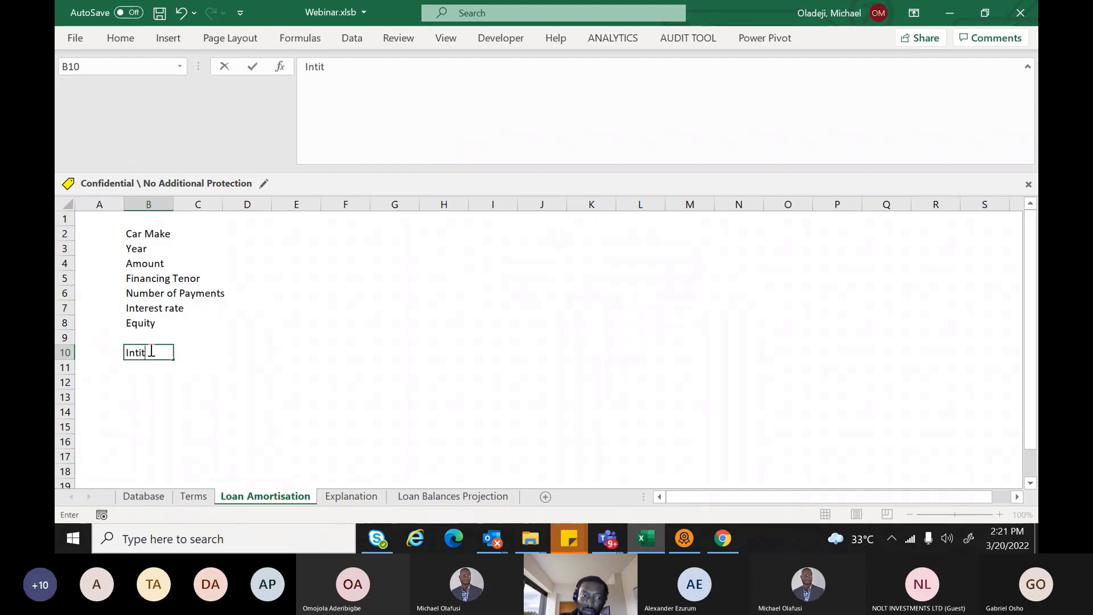
pyautogui.write('ita')
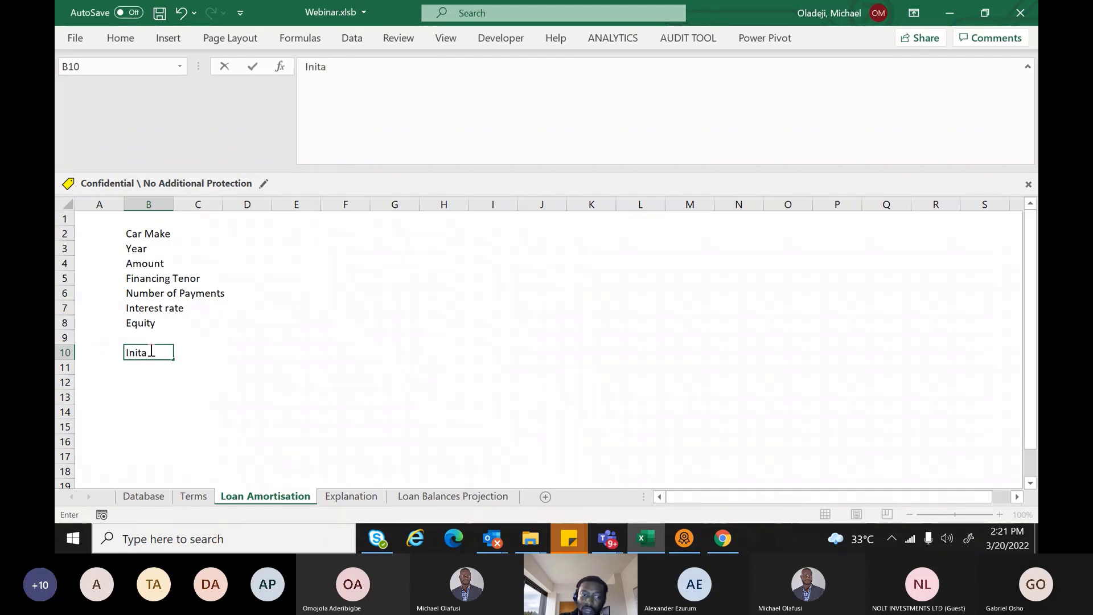
pyautogui.press('BackSpace')
pyautogui.write('ial Payment')
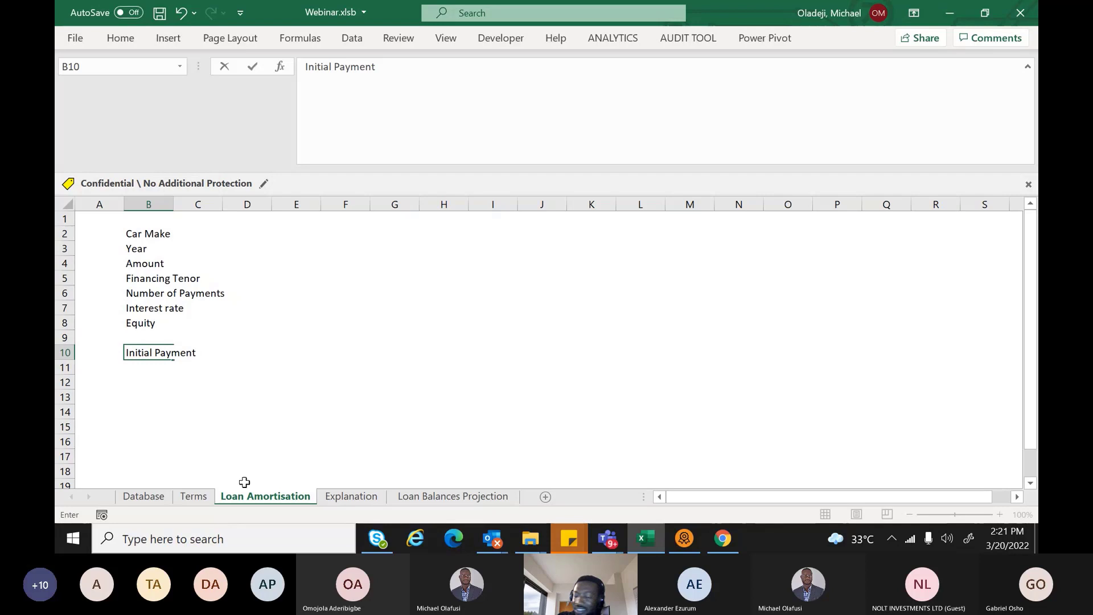
pyautogui.hotkey('alt', 'Tab')
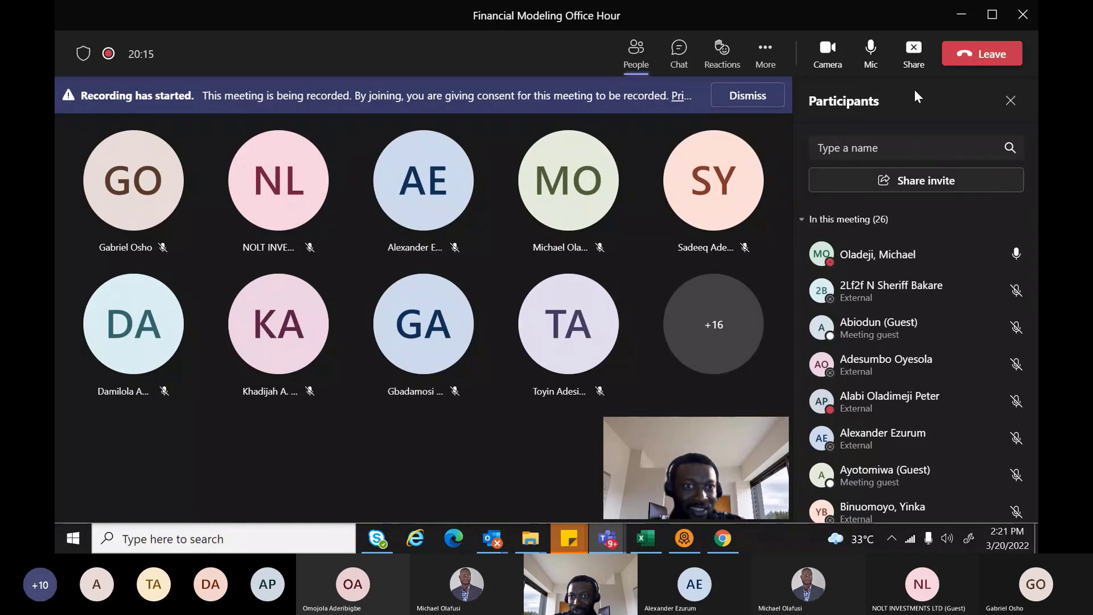
pyautogui.click(679, 54)
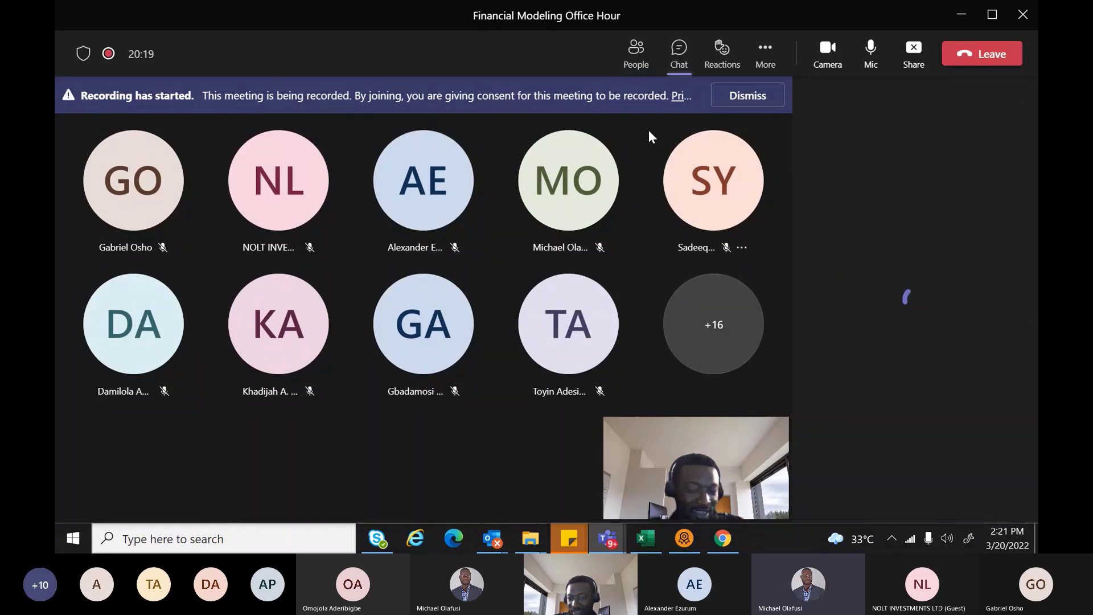
# Back in Excel, label B11 Loan Amount and B12 Monthly Repayment, then select the whole sheet
pyautogui.moveTo(589, 166)
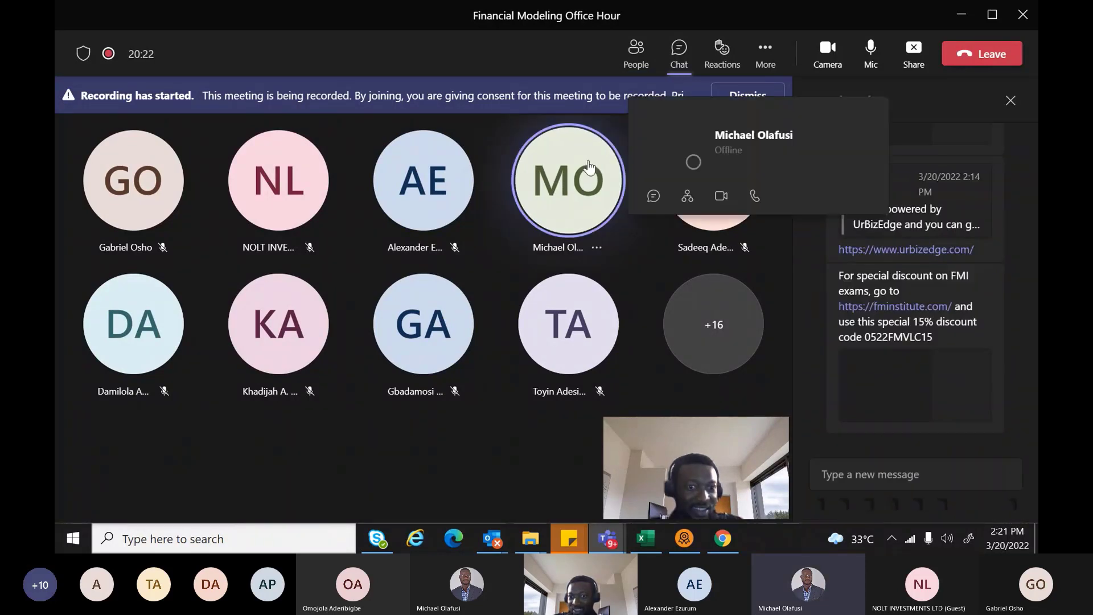
pyautogui.hotkey('alt', 'Tab')
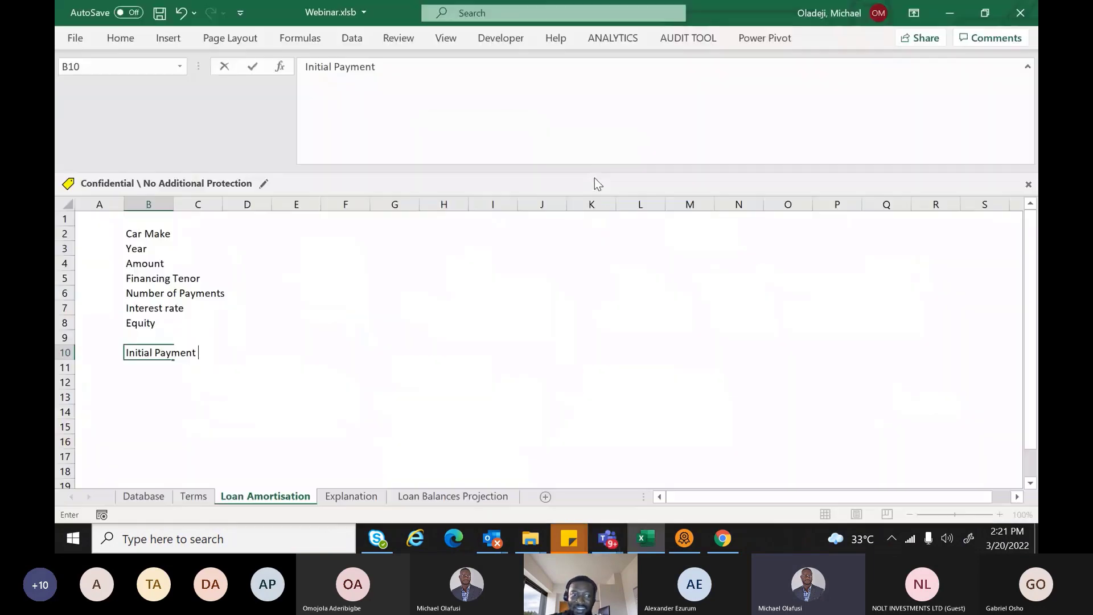
pyautogui.click(151, 370)
pyautogui.write('Loa')
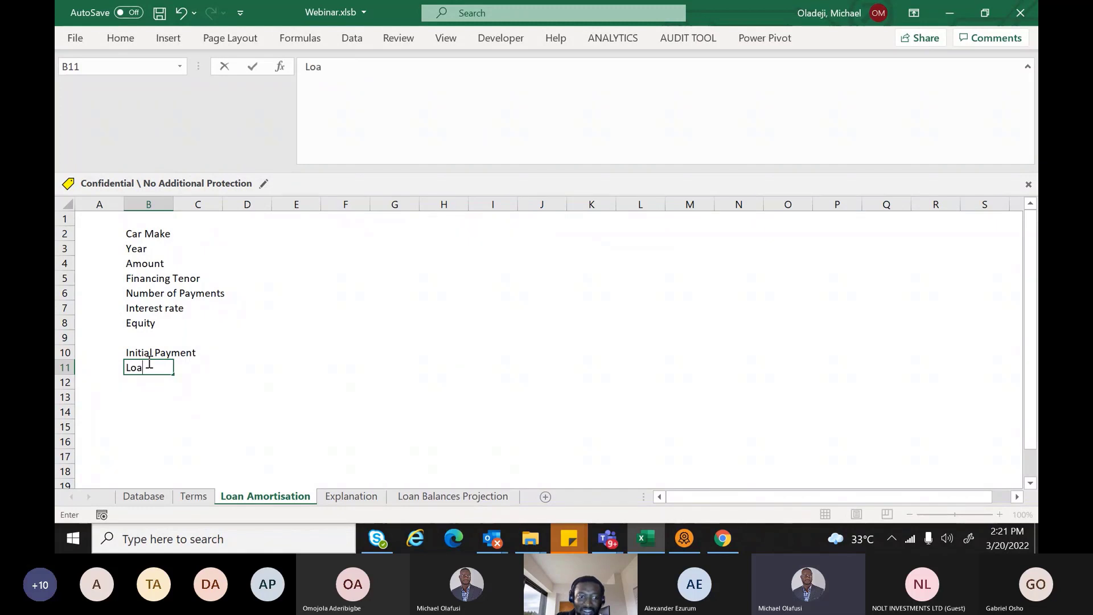
pyautogui.write('n Amount')
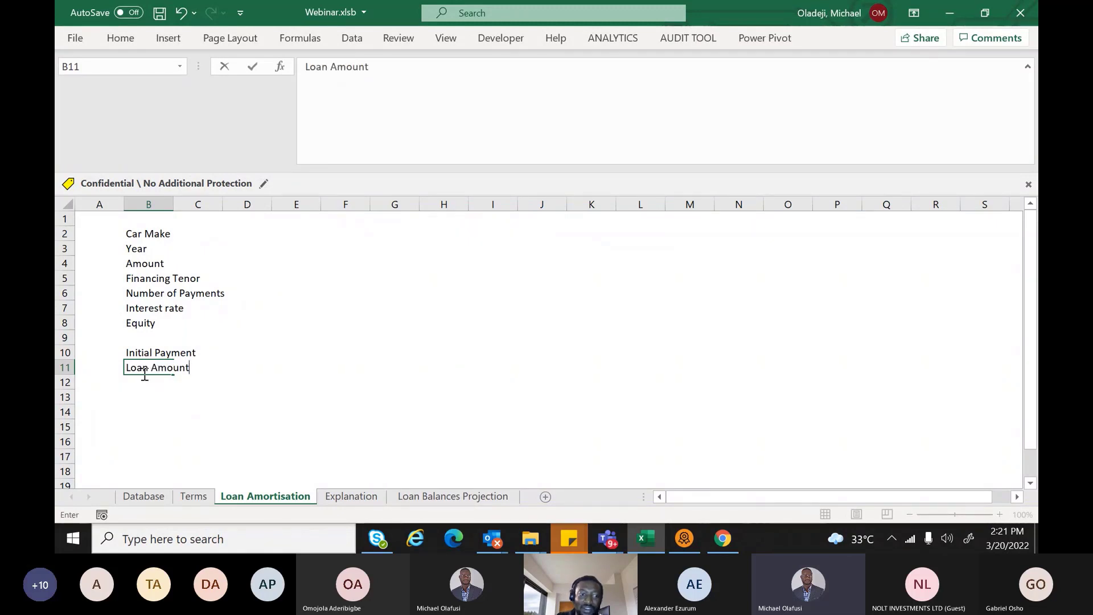
pyautogui.click(144, 379)
pyautogui.write('Monthly')
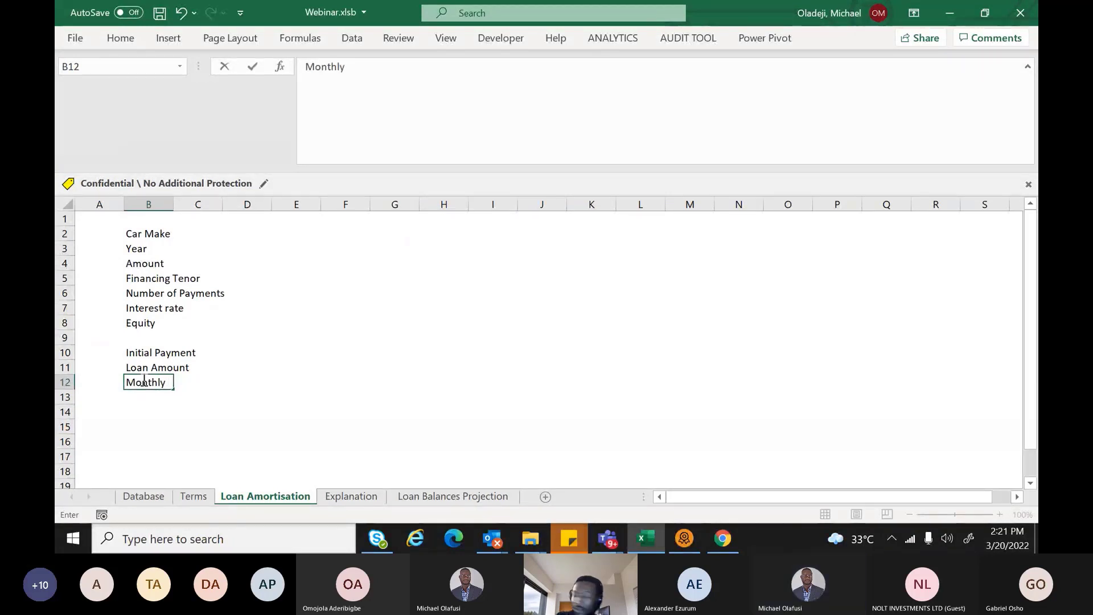
pyautogui.write(' Repy')
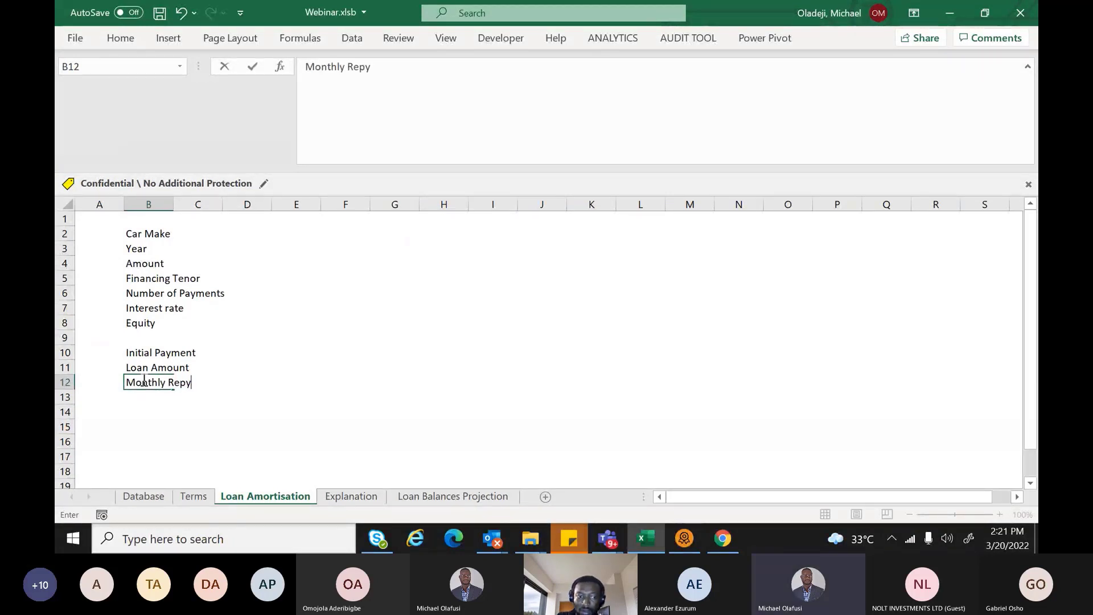
pyautogui.press('BackSpace')
pyautogui.write('ayment')
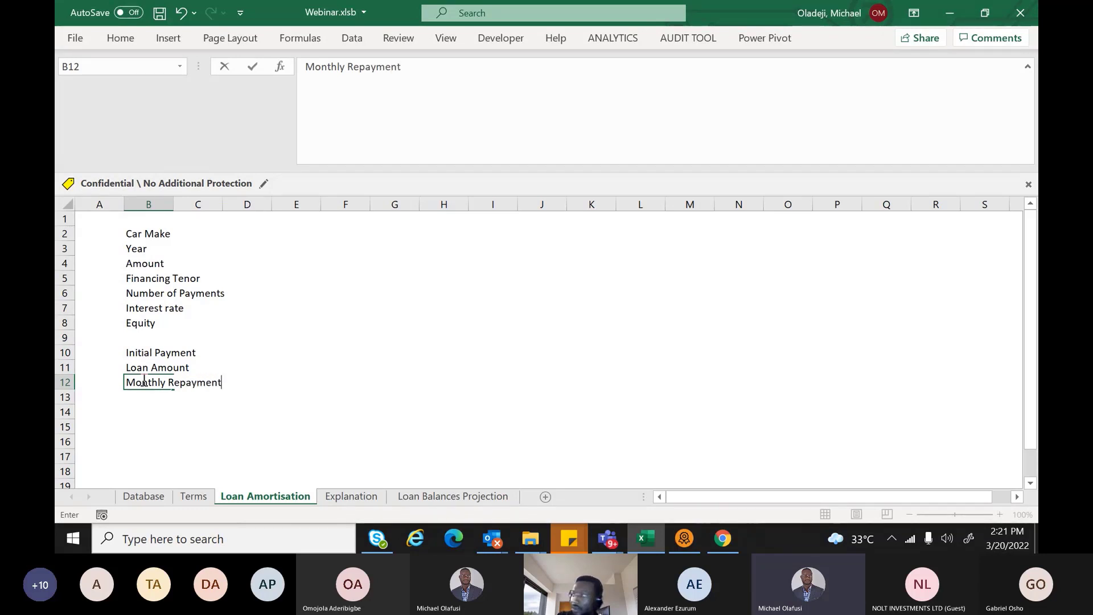
pyautogui.press('Return')
pyautogui.hotkey('ctrl', 'a')
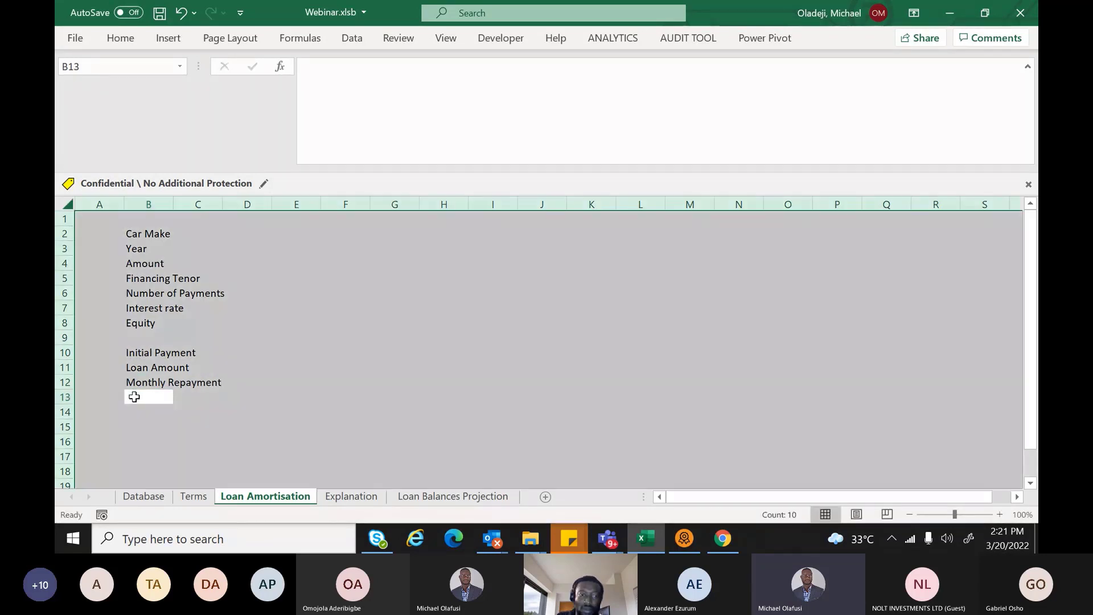
# Change the whole sheet's font to Calibri Light at size 10, then deselect at B2
pyautogui.click(130, 45)
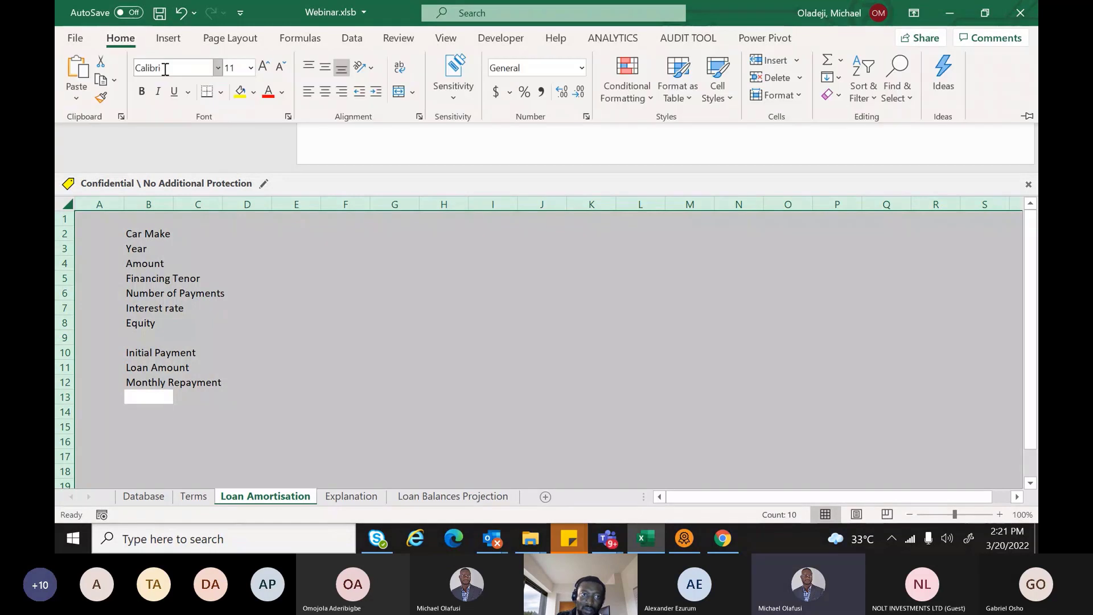
pyautogui.click(165, 69)
pyautogui.write('Calibri Light')
pyautogui.press('Tab')
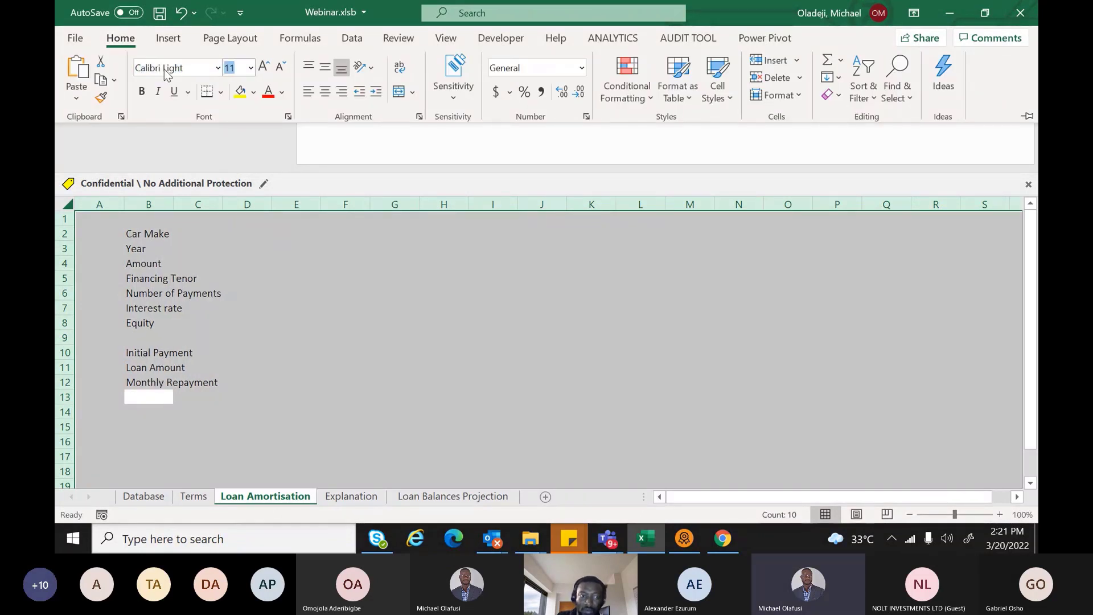
pyautogui.write('10')
pyautogui.press('Return')
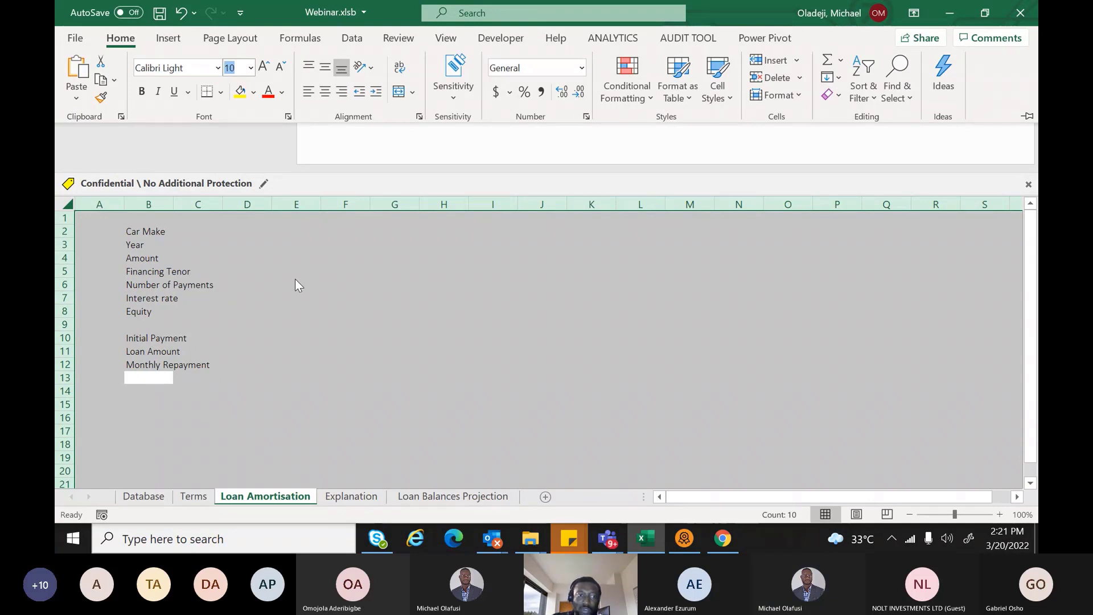
pyautogui.click(162, 233)
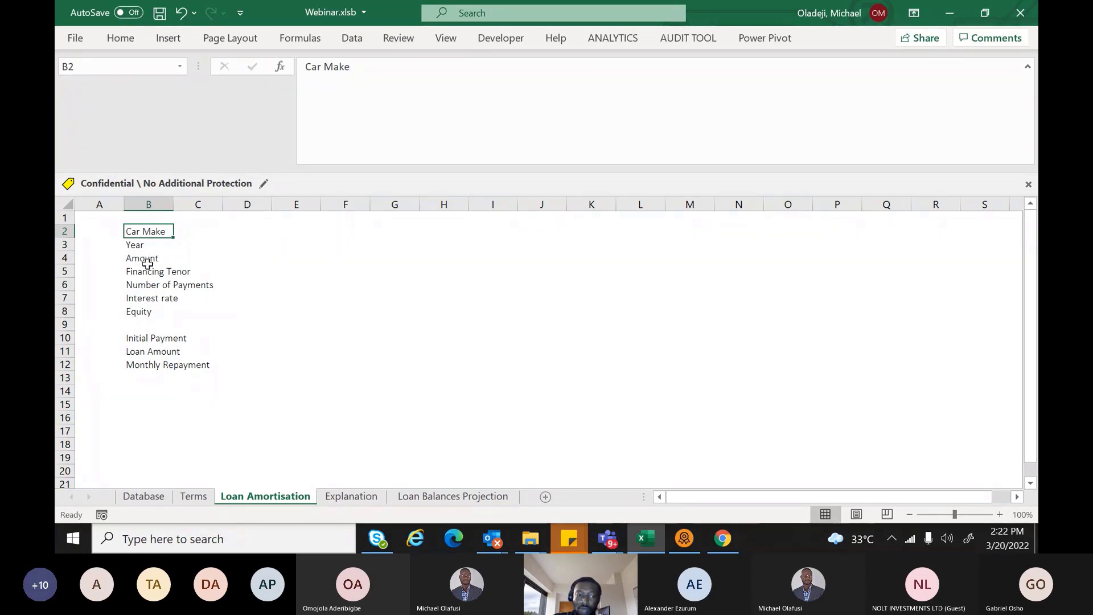
# AutoFit column B so its longest label, Number of Payments, shows fully
pyautogui.doubleClick(173, 204)
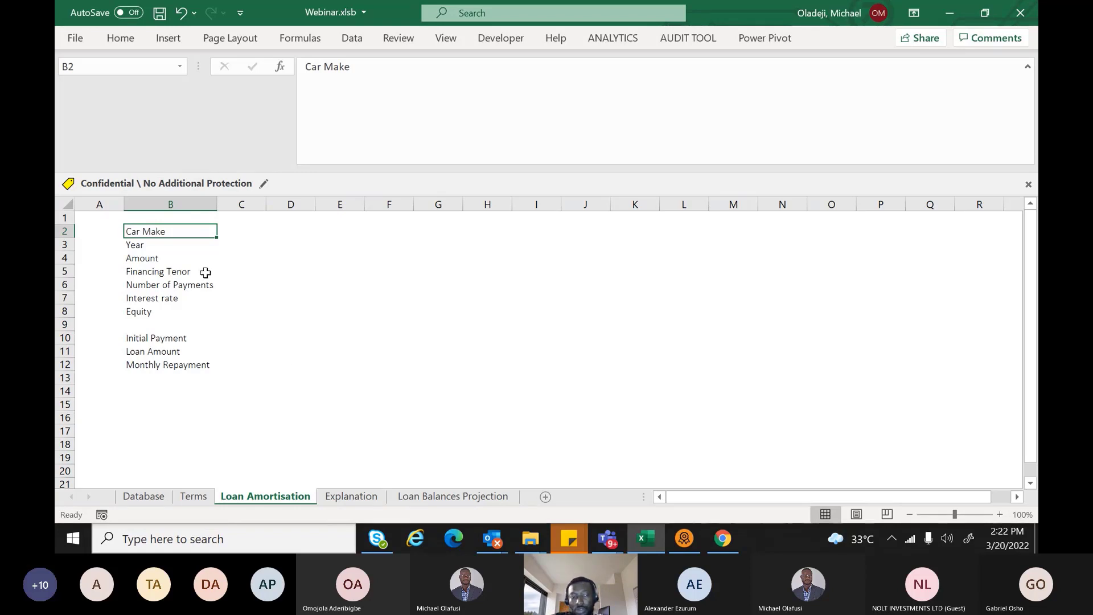
pyautogui.click(247, 230)
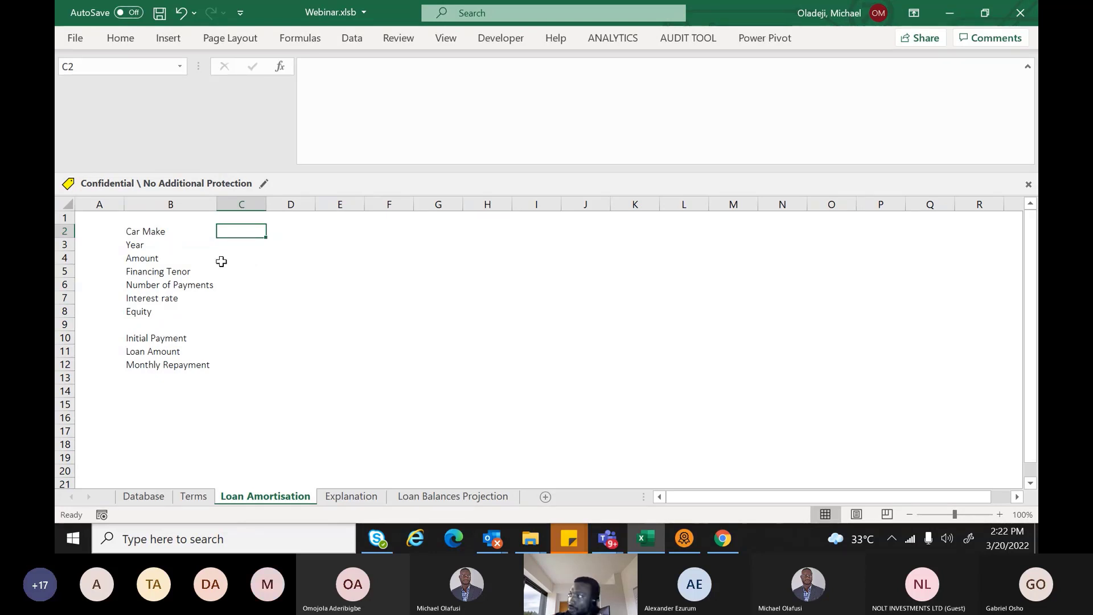
# Apply the Input cell style to B2, B3, B5 and B8 (Car Make, Year, Financing Tenor, Equity)
pyautogui.click(164, 235)
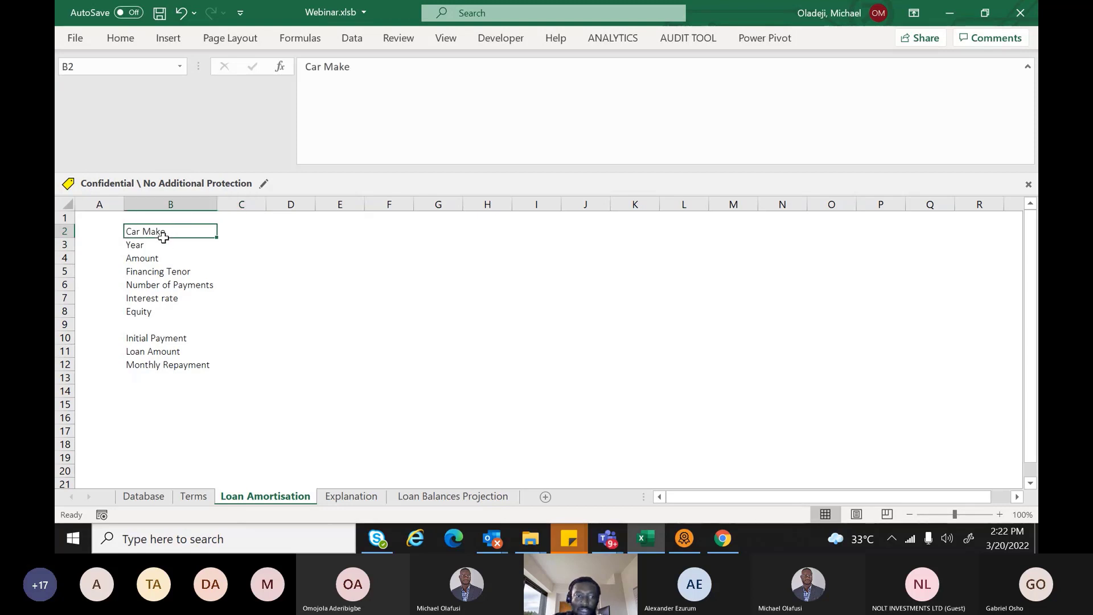
pyautogui.moveTo(163, 237); pyautogui.dragTo(163, 242)
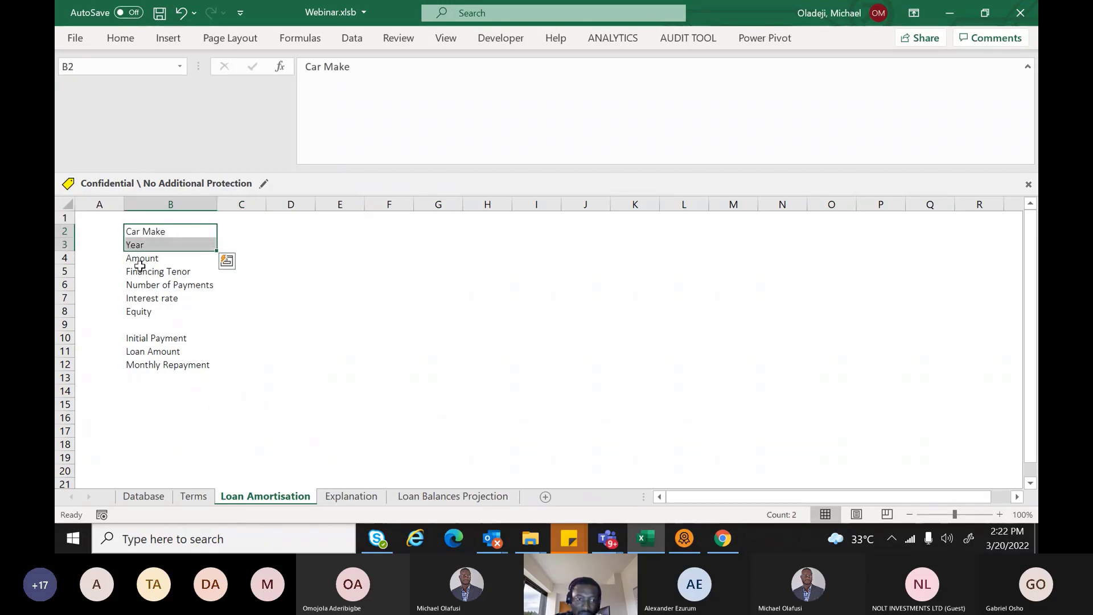
pyautogui.keyDown('ctrl'); pyautogui.click(140, 268); pyautogui.keyUp('ctrl')
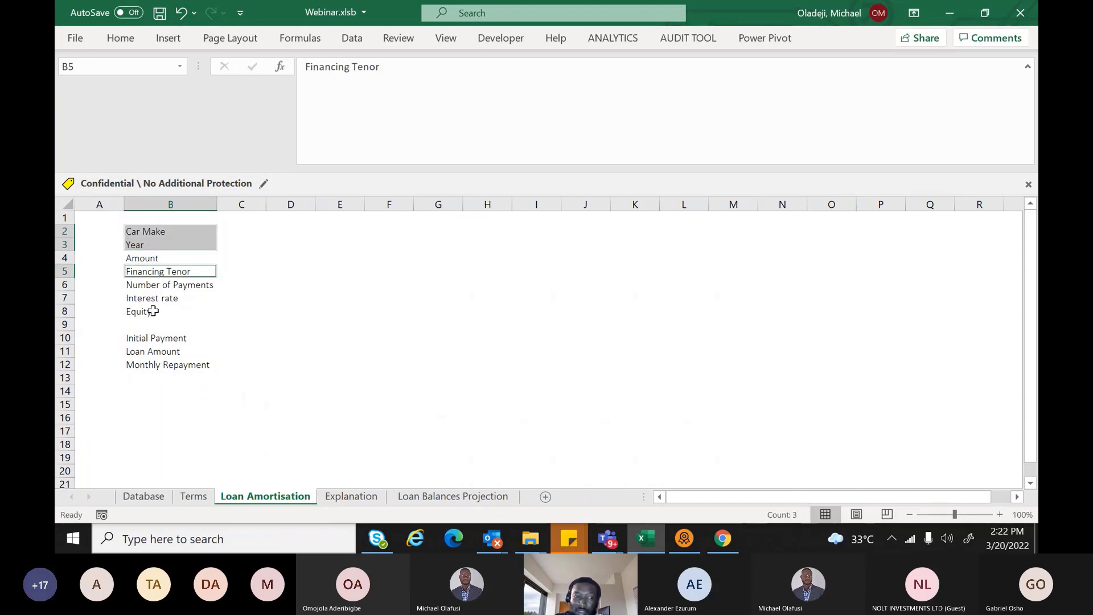
pyautogui.keyDown('ctrl'); pyautogui.click(152, 312); pyautogui.keyUp('ctrl')
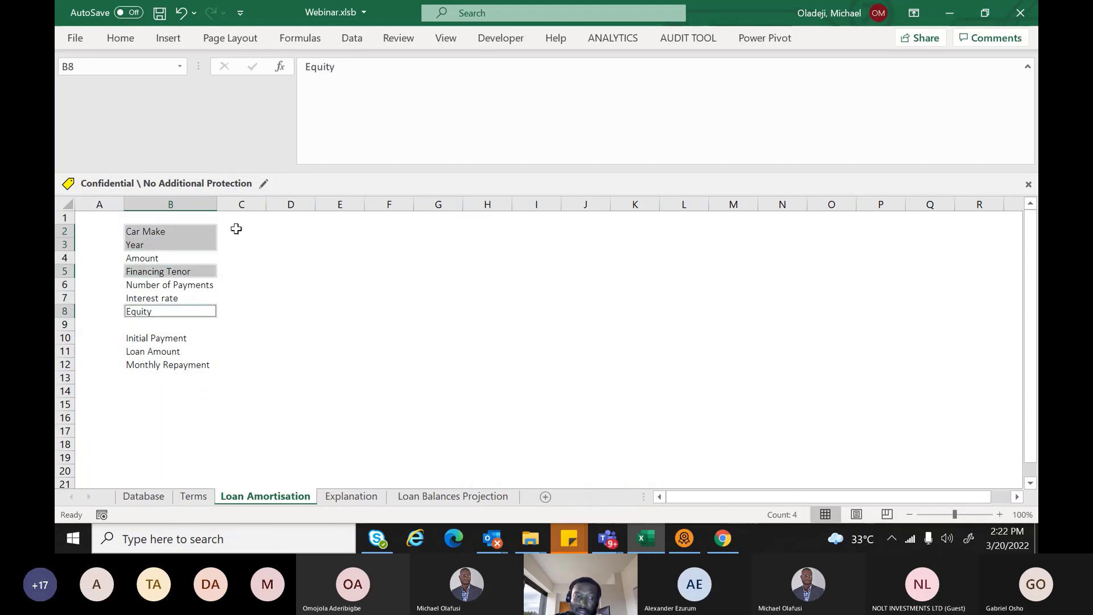
pyautogui.click(126, 43)
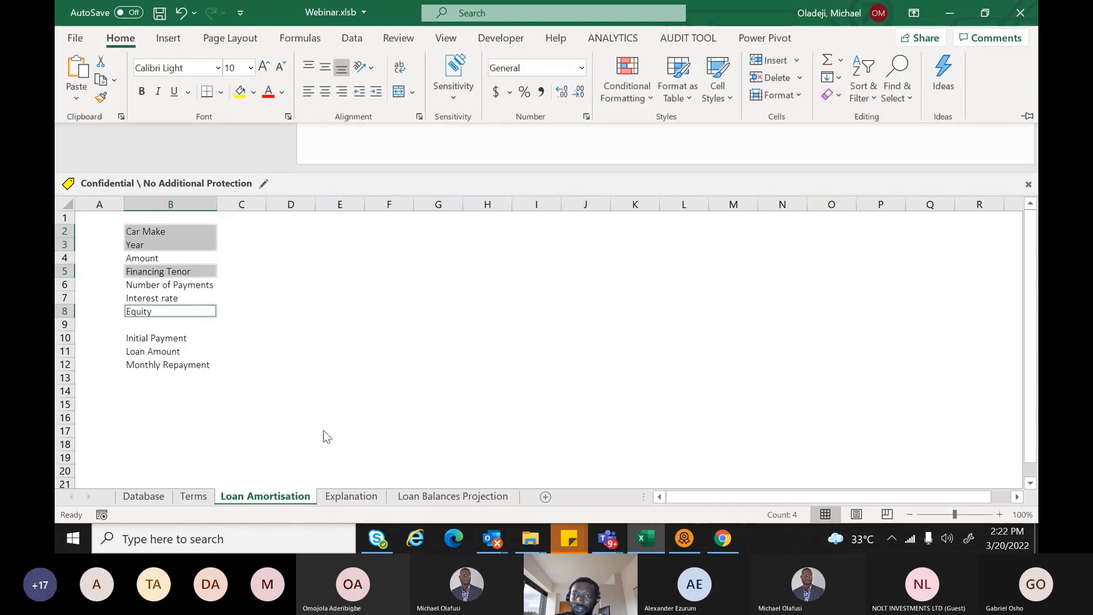
pyautogui.click(729, 98)
pyautogui.click(804, 188)
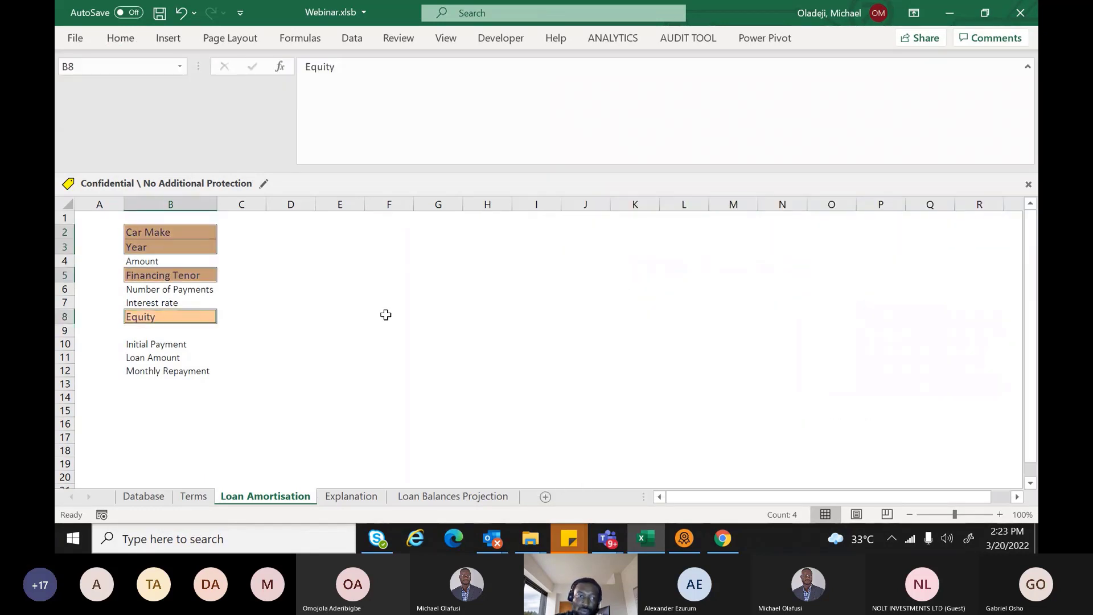
pyautogui.click(336, 343)
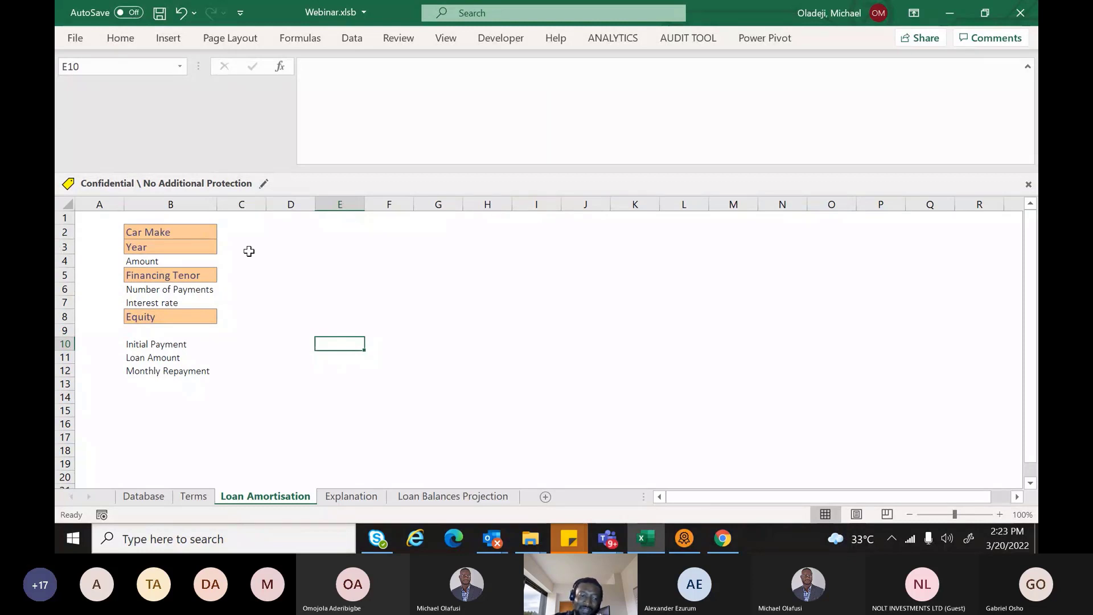
pyautogui.click(249, 234)
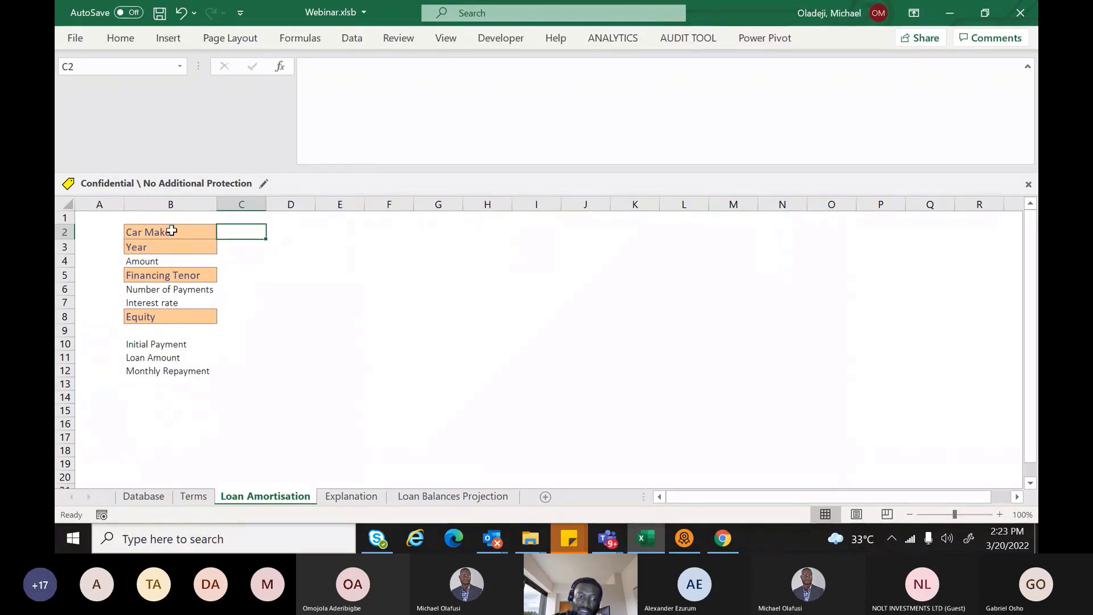
pyautogui.click(147, 499)
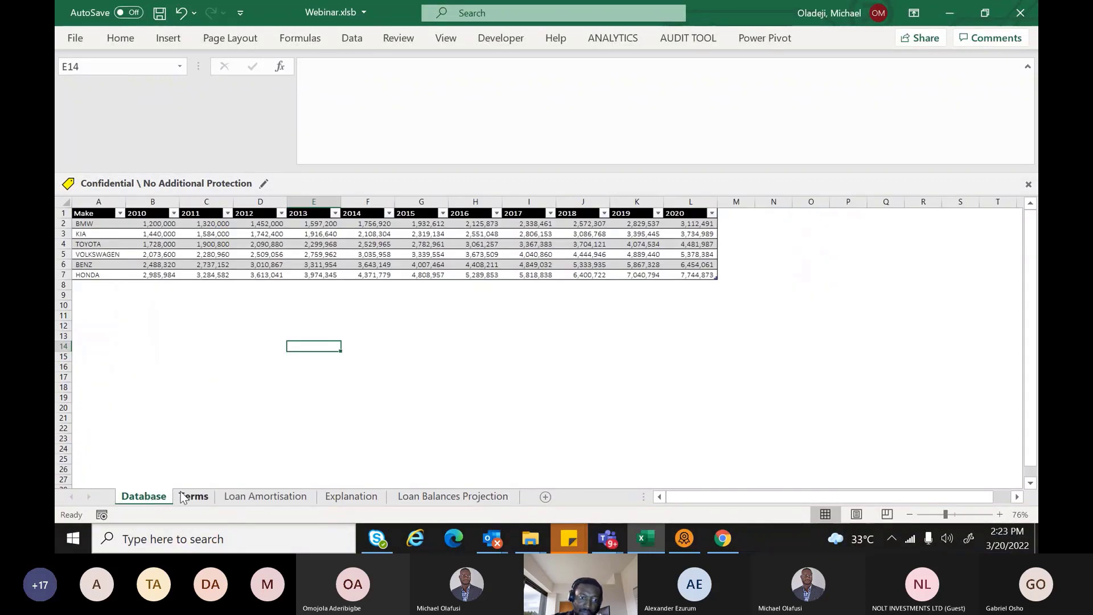
pyautogui.click(191, 497)
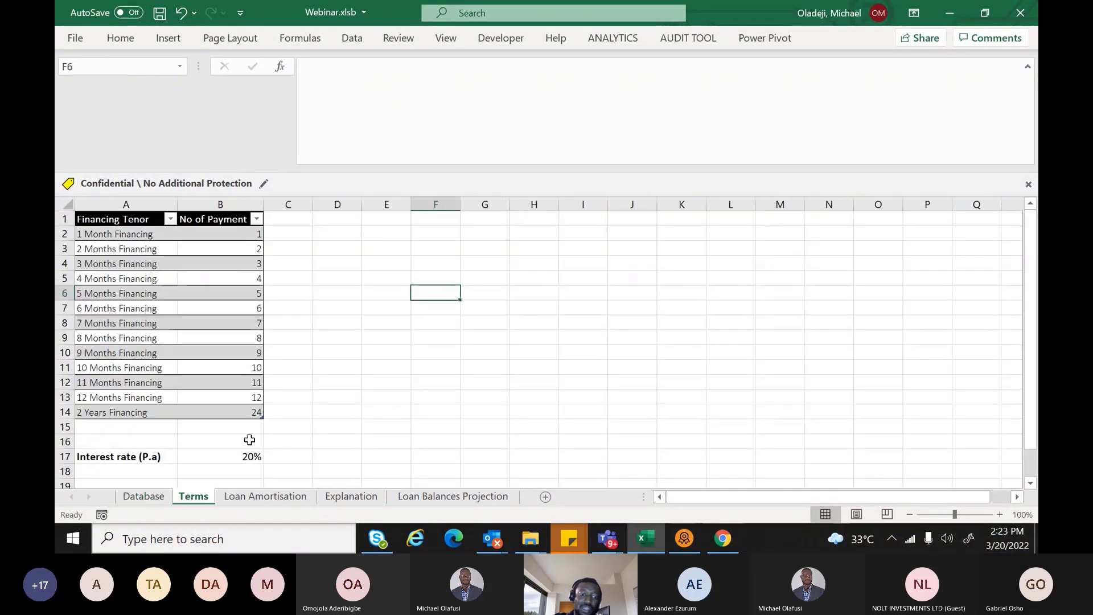
pyautogui.hotkey('ctrl', 'pagedown')
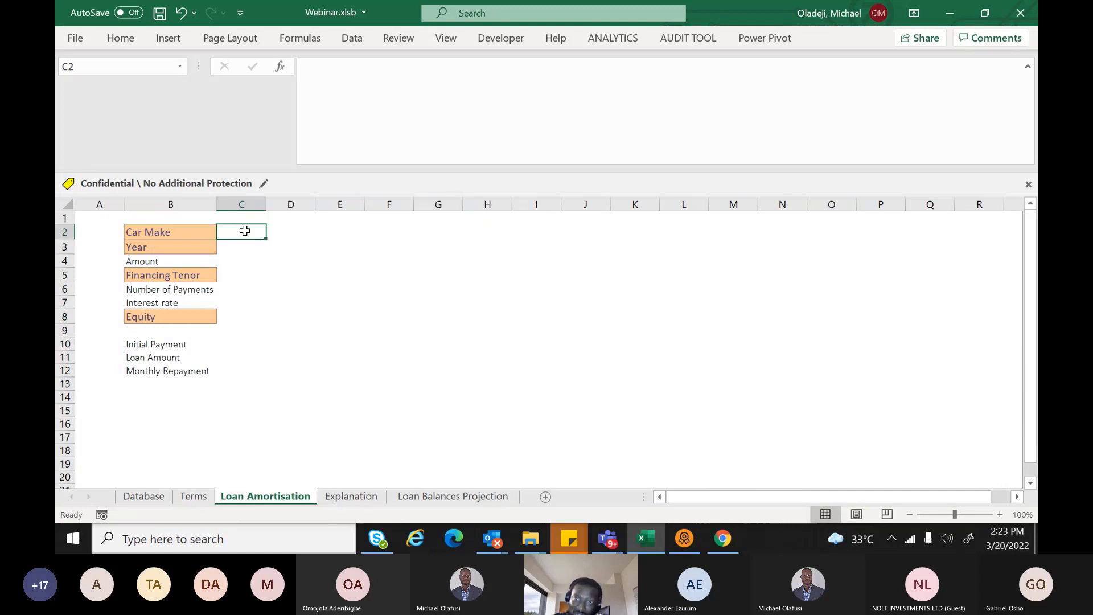
# Give C2 the data validation input message 'Select your preferred Car'
pyautogui.hotkey('alt', 'h')
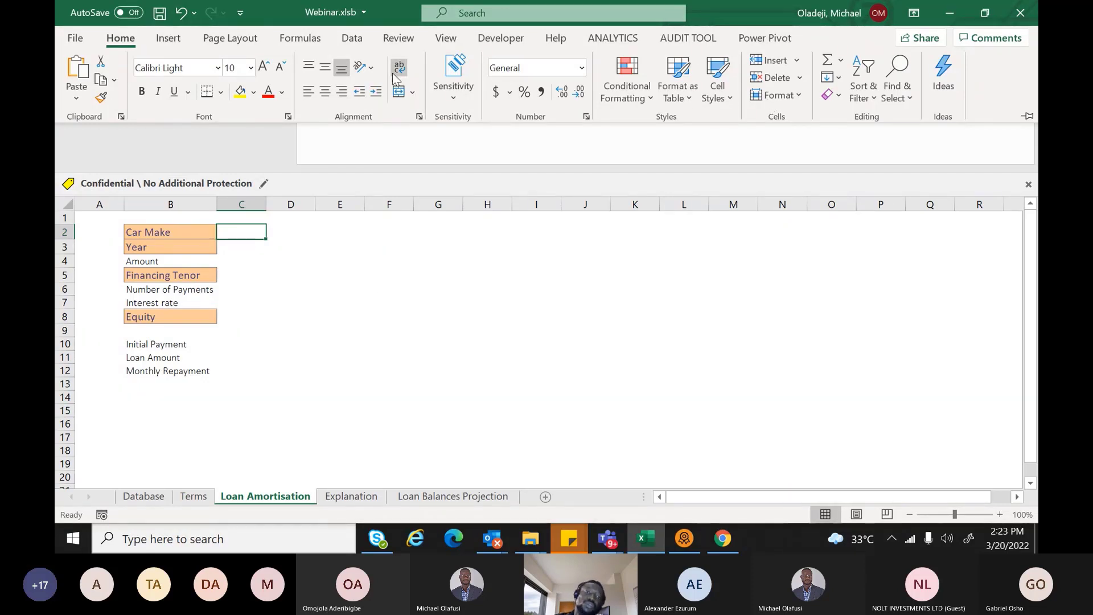
pyautogui.click(352, 38)
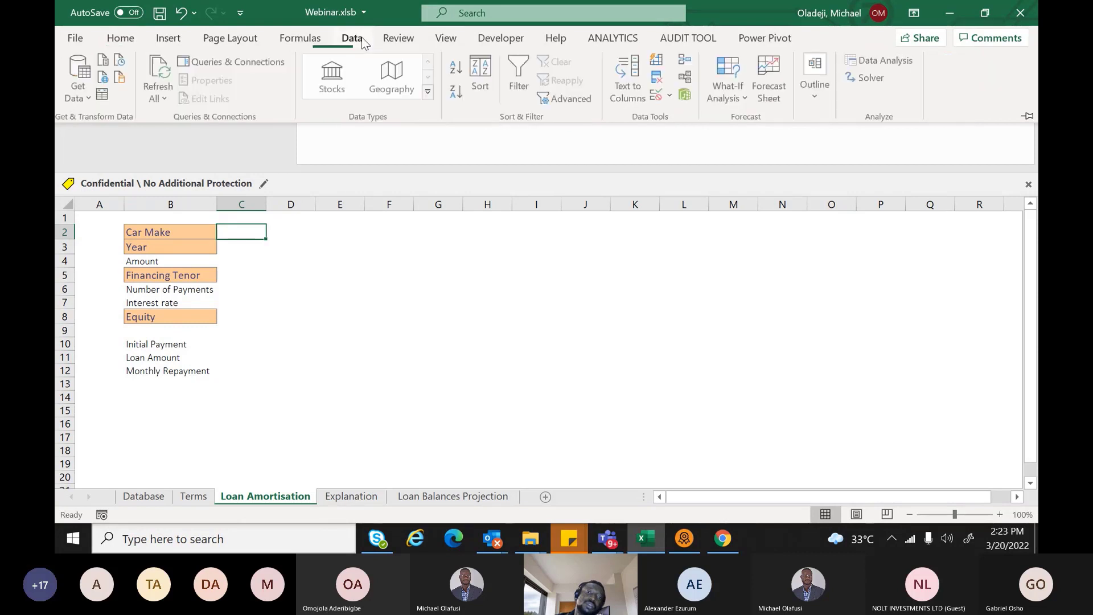
pyautogui.click(672, 96)
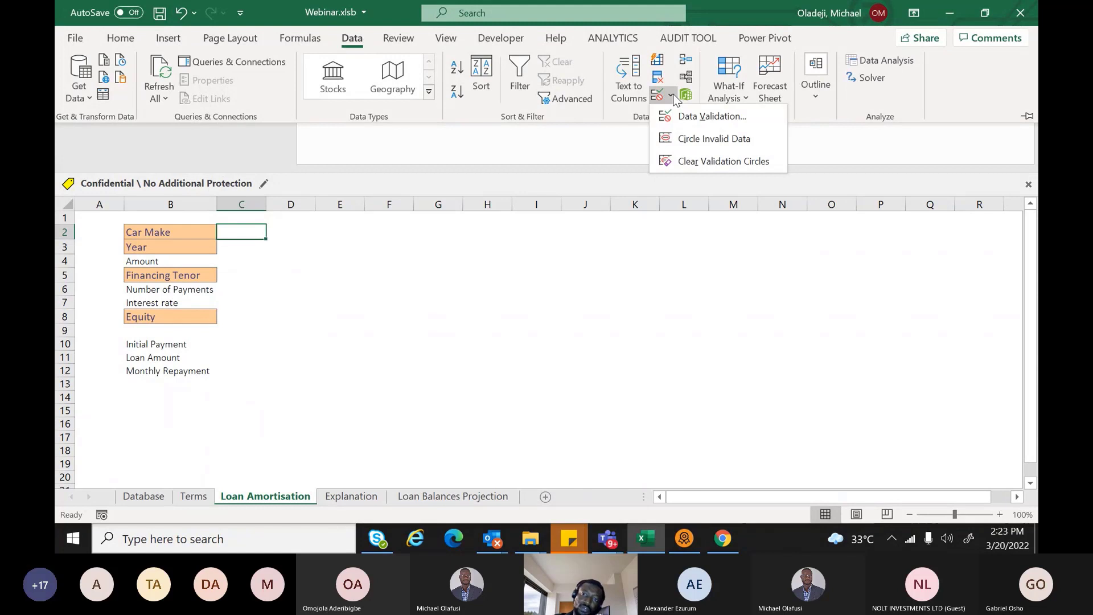
pyautogui.click(683, 116)
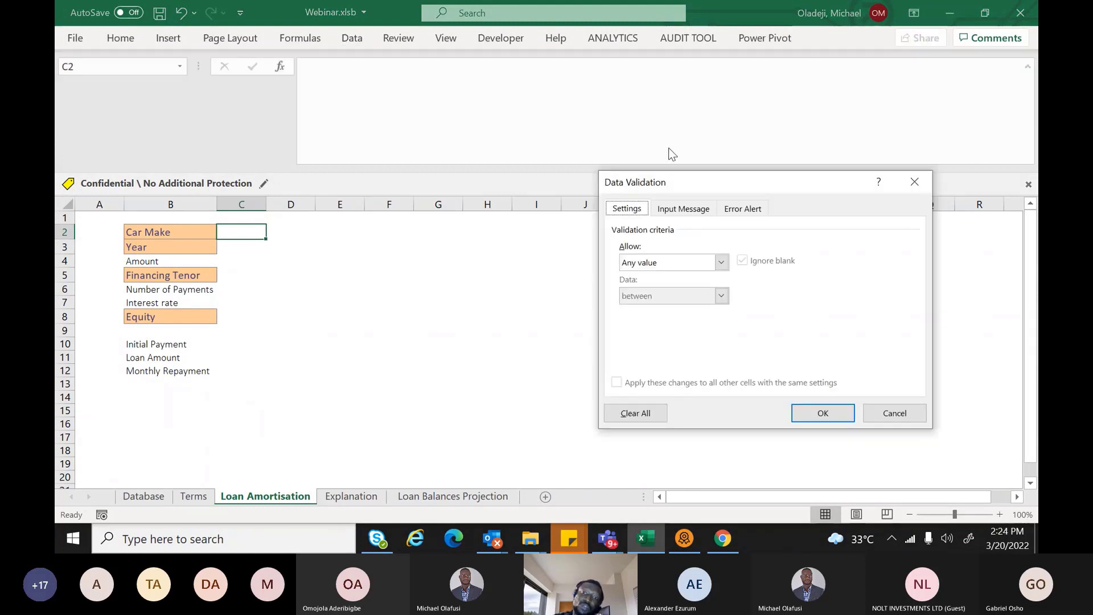
pyautogui.click(675, 209)
pyautogui.click(646, 320)
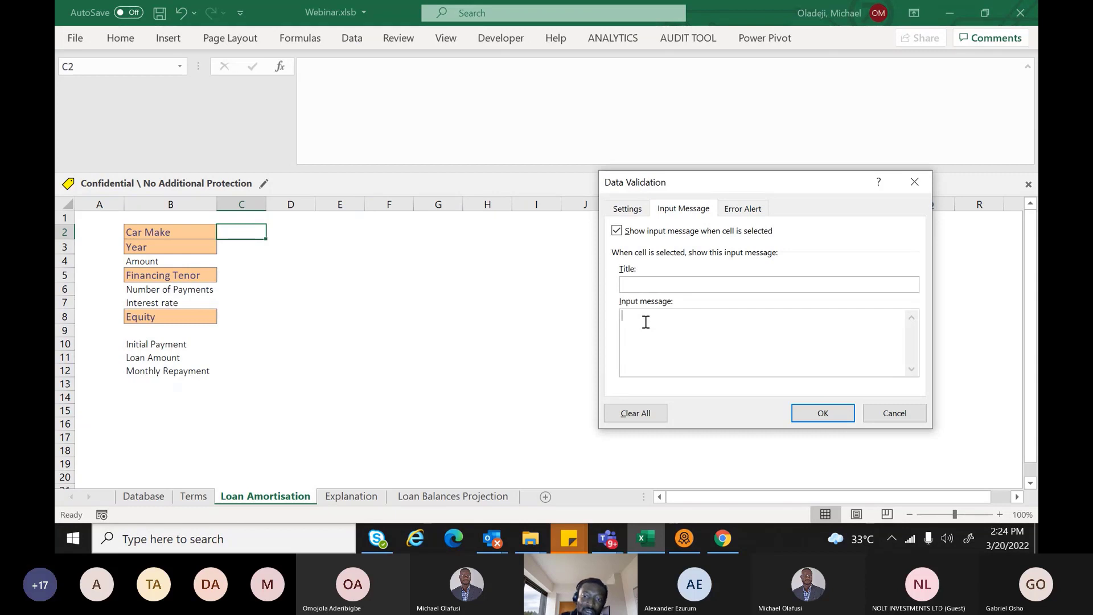
pyautogui.write('Sele')
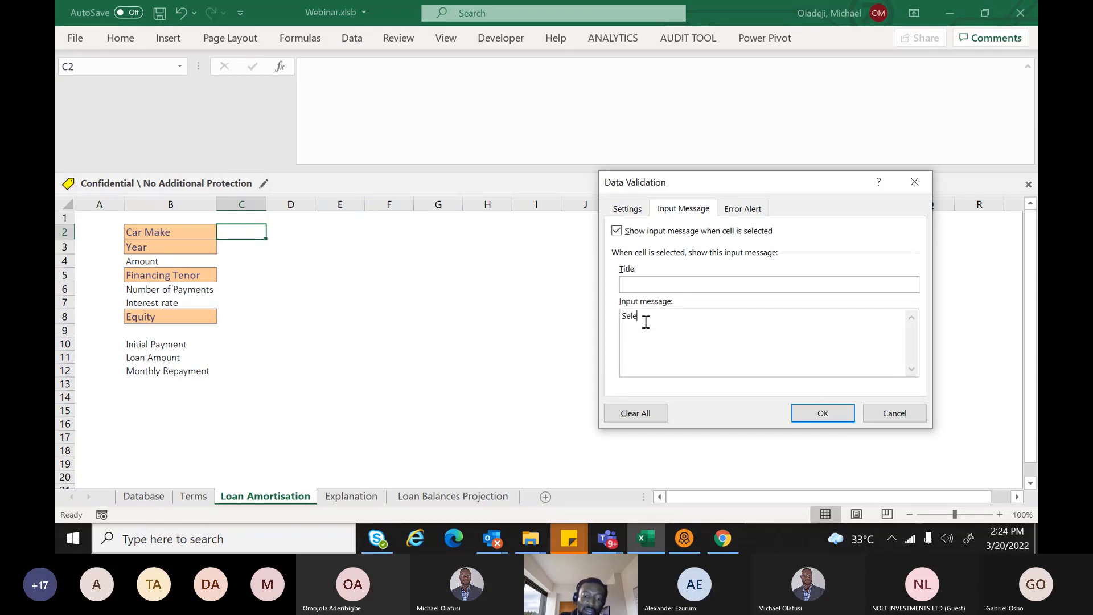
pyautogui.write('ct your prefered')
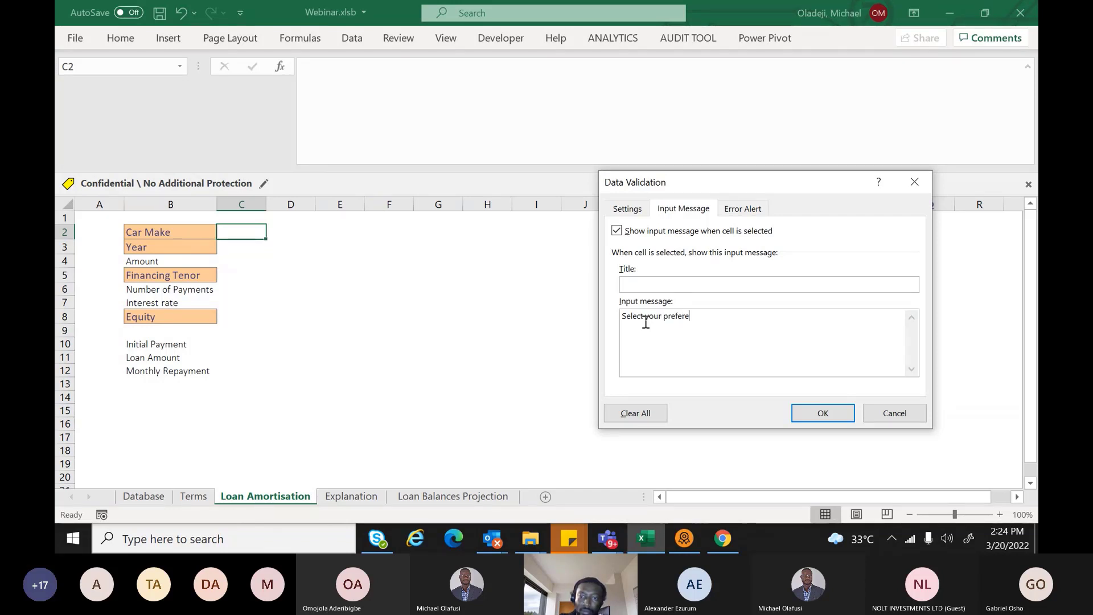
pyautogui.press('BackSpace')
pyautogui.press('BackSpace')
pyautogui.press('BackSpace')
pyautogui.press('BackSpace')
pyautogui.write('rred Car')
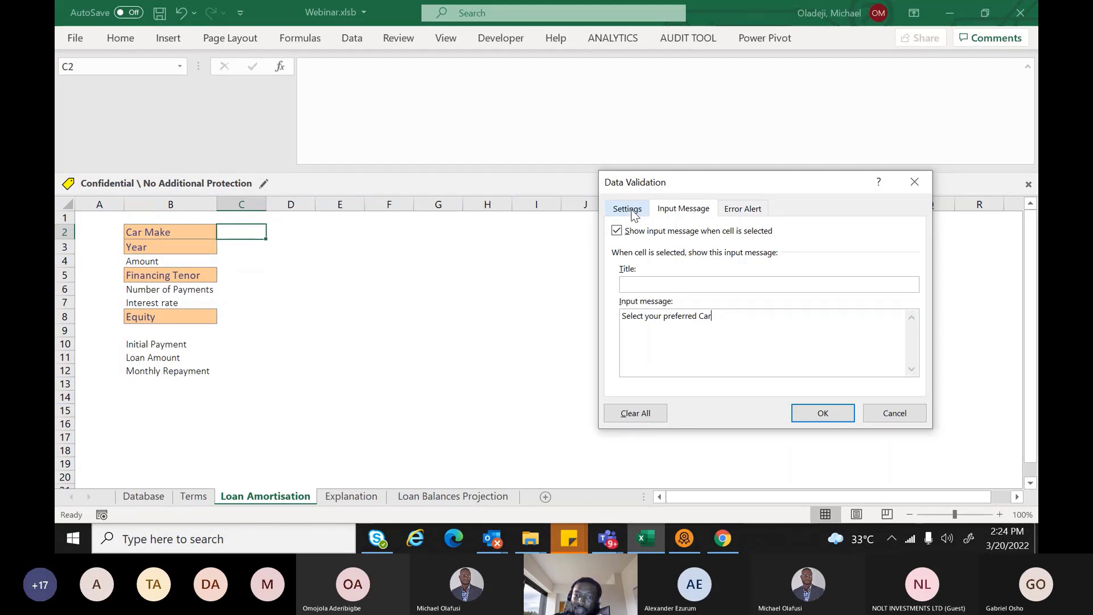
# Restrict C2 to a list sourced from the car makes in Database!$A$1:$A$7
pyautogui.click(632, 213)
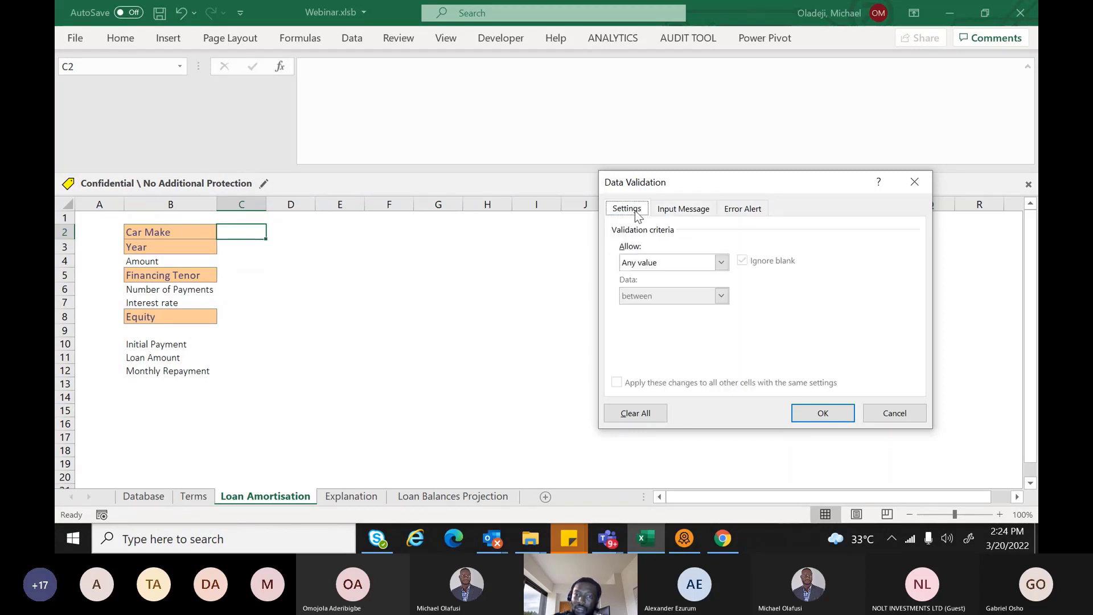
pyautogui.click(720, 262)
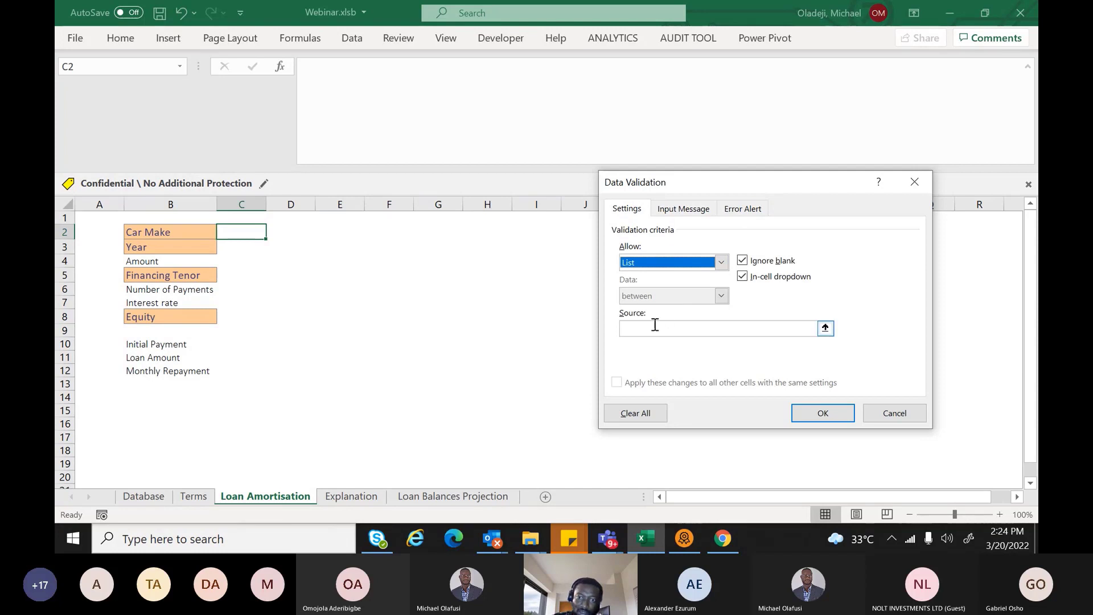
pyautogui.click(648, 329)
pyautogui.write('=')
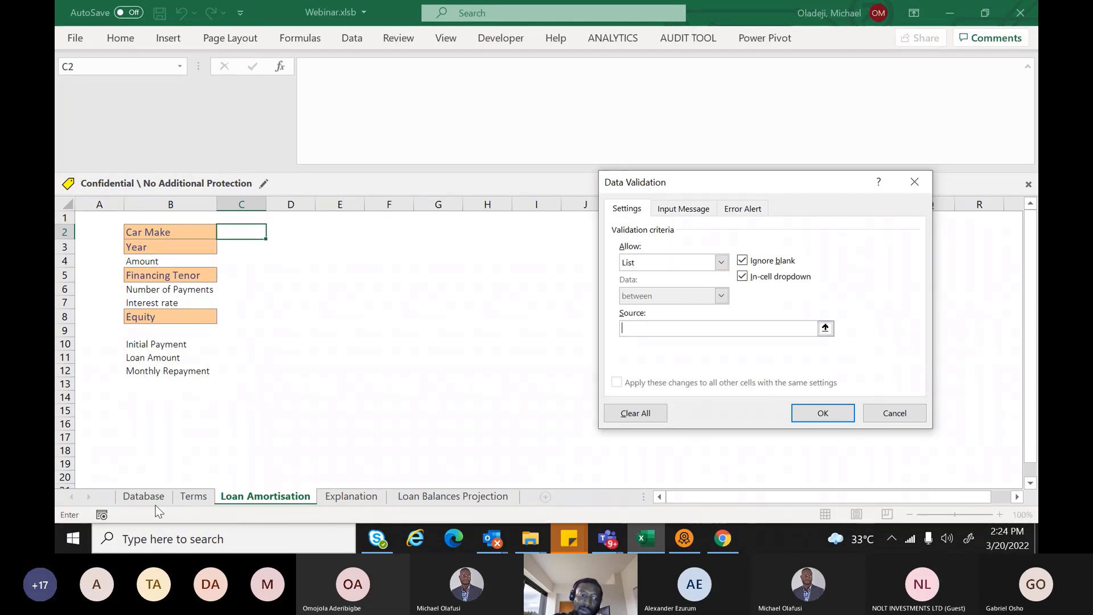
pyautogui.click(152, 498)
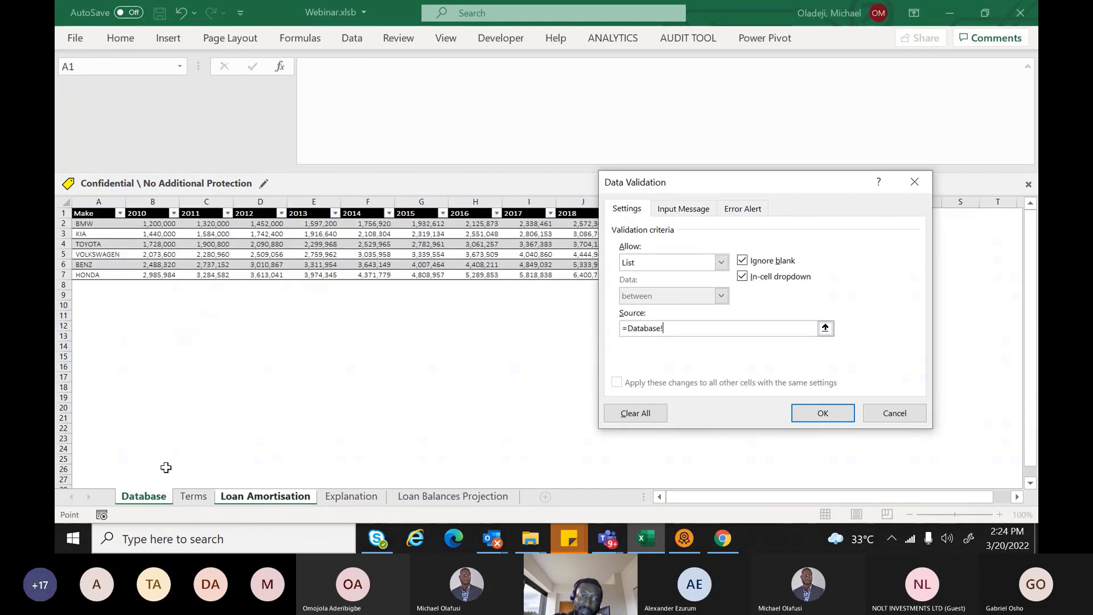
pyautogui.click(92, 213)
pyautogui.moveTo(91, 213); pyautogui.dragTo(89, 276)
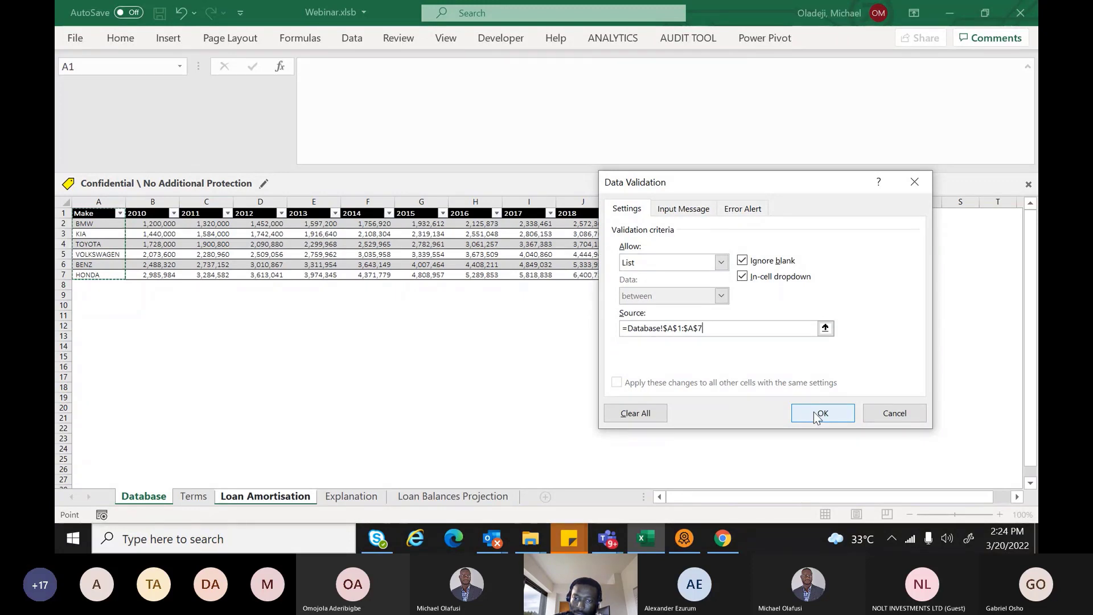
pyautogui.click(821, 414)
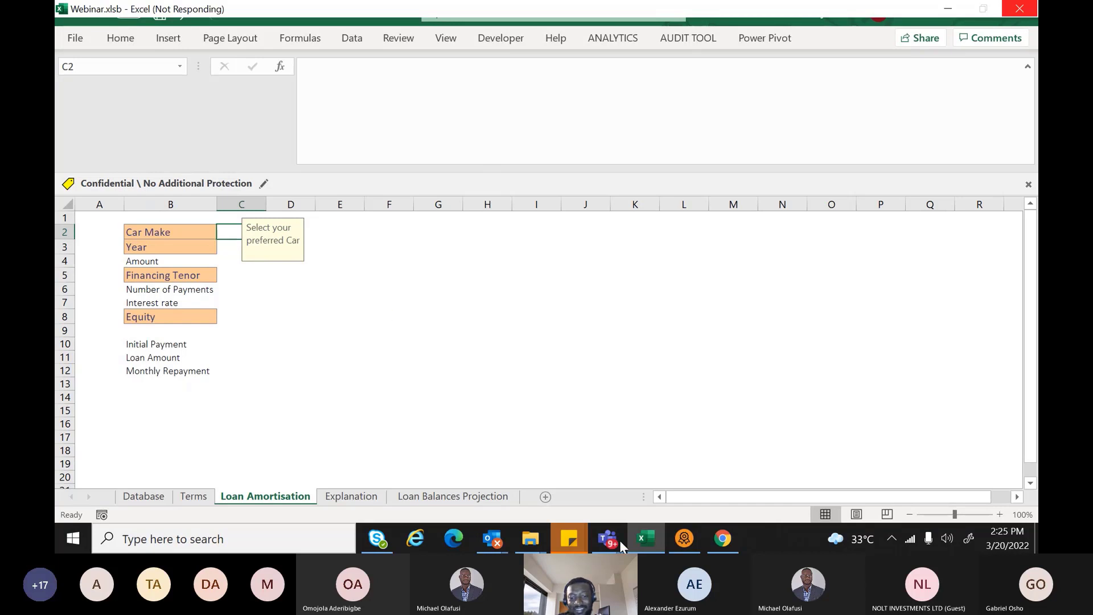
# Close the Engagement Management System window, choosing Backup Later
pyautogui.rightClick(680, 542)
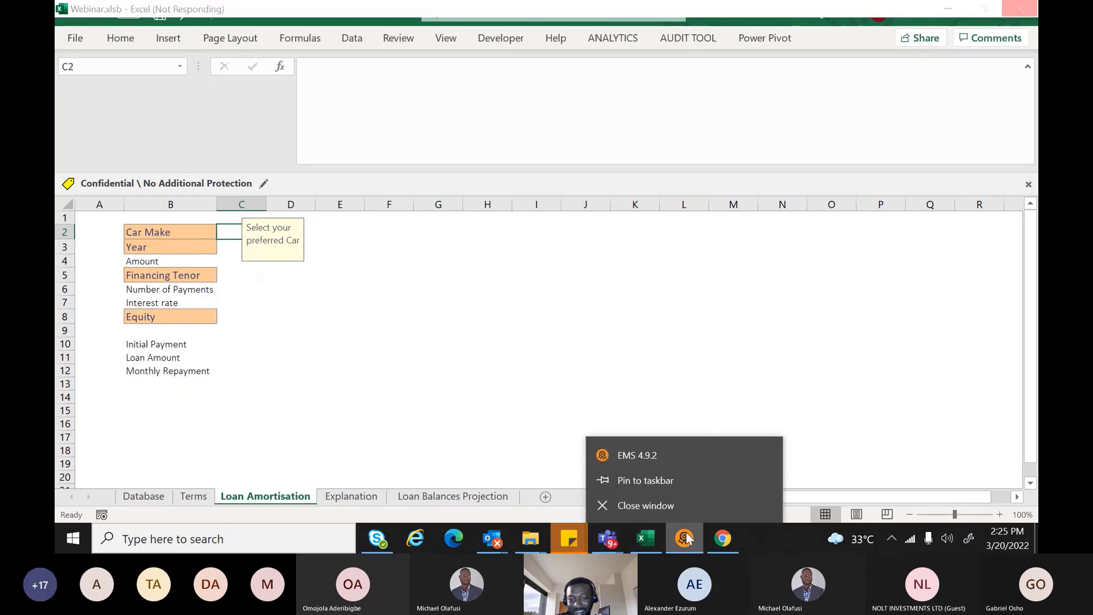
pyautogui.click(670, 514)
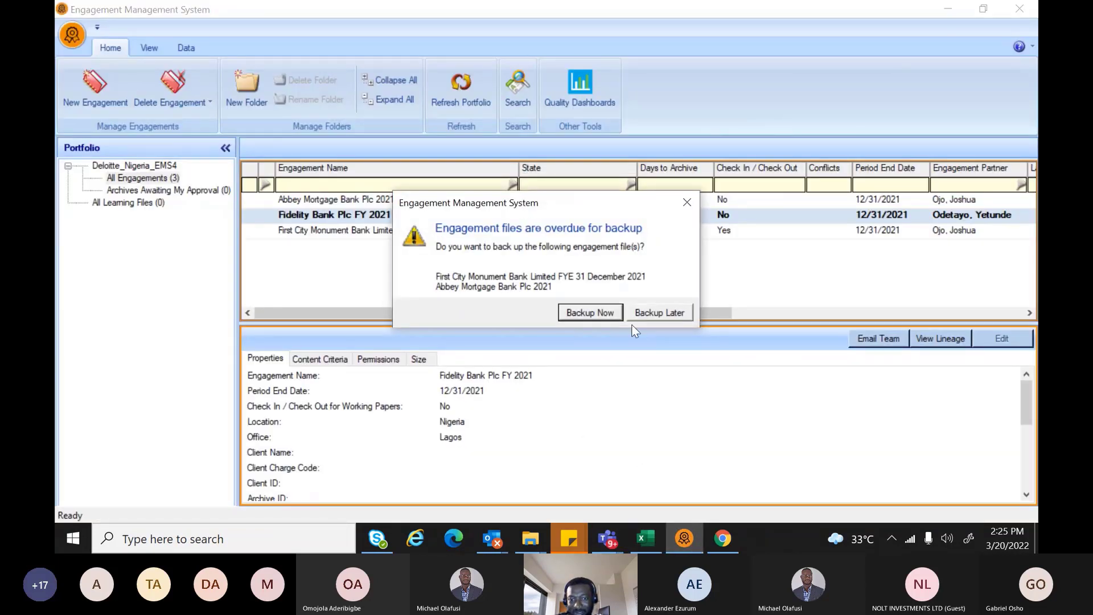
pyautogui.click(646, 316)
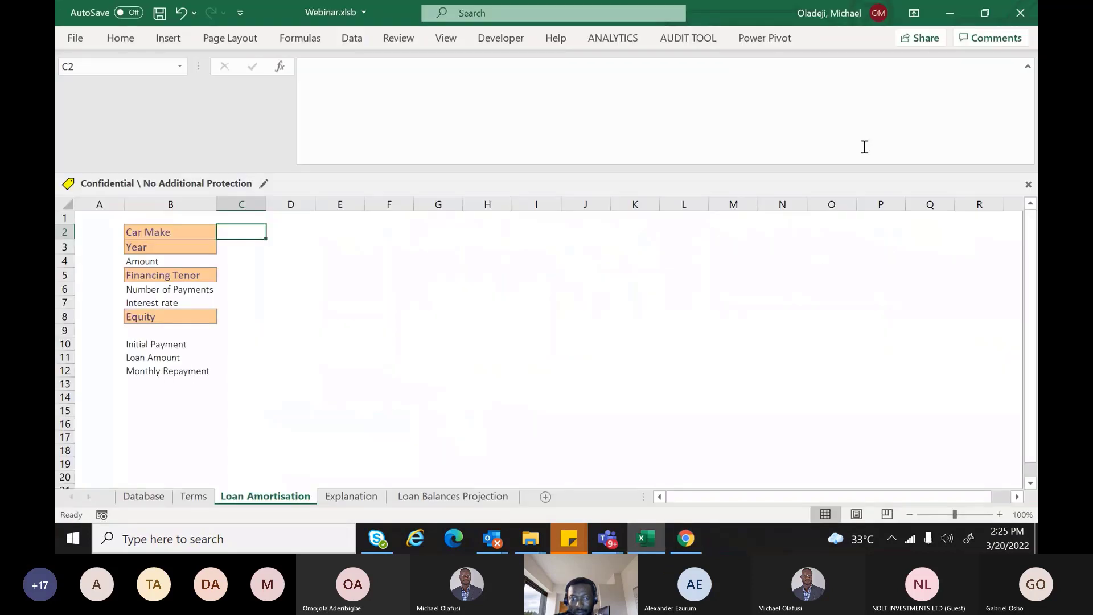
# Pick KIA from C2's car make dropdown
pyautogui.doubleClick(249, 229)
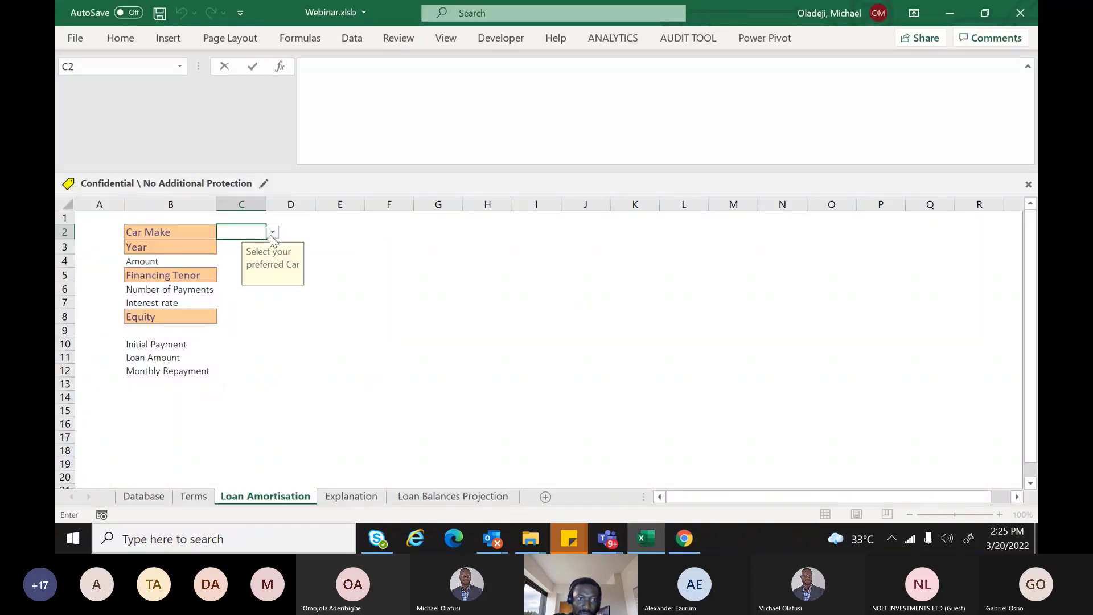
pyautogui.click(273, 232)
pyautogui.click(250, 266)
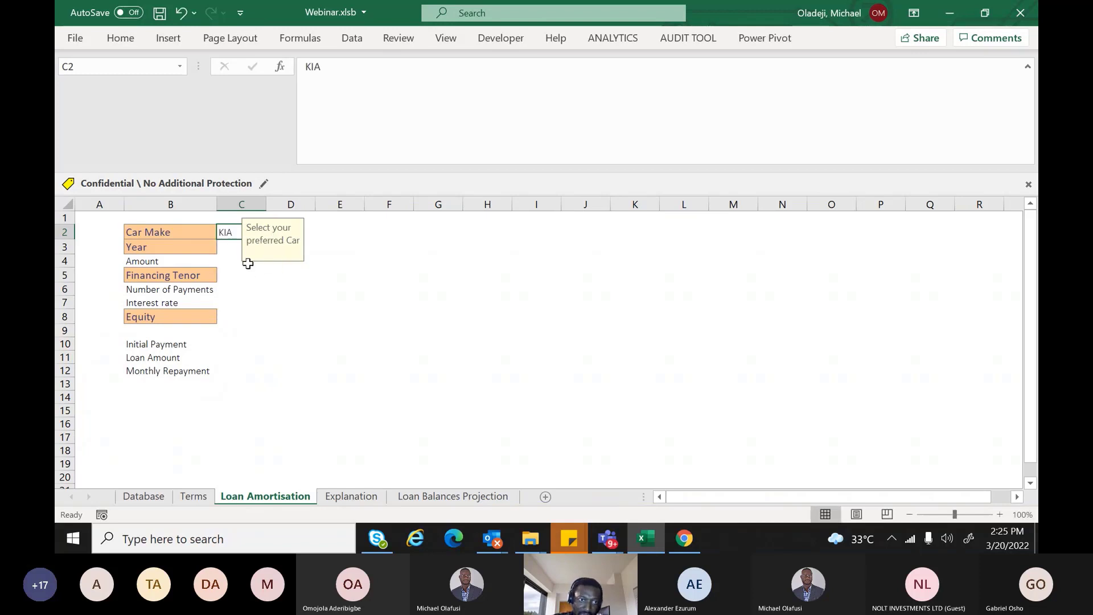
pyautogui.click(231, 250)
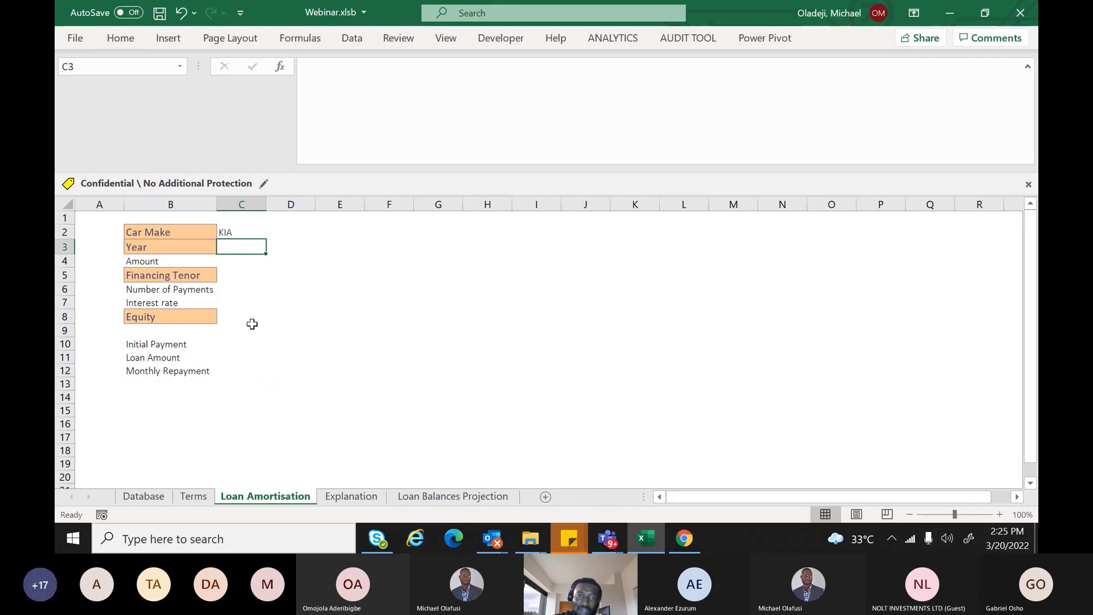
# Restrict C3 to a list sourced from the Database sheet's year headers
pyautogui.click(352, 39)
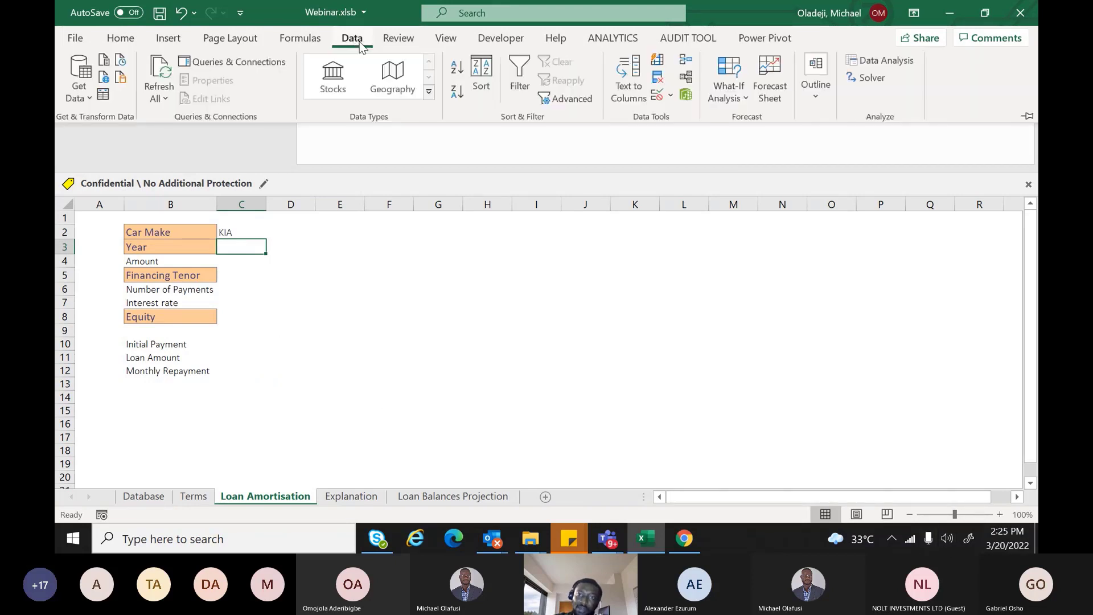
pyautogui.click(670, 95)
pyautogui.click(682, 117)
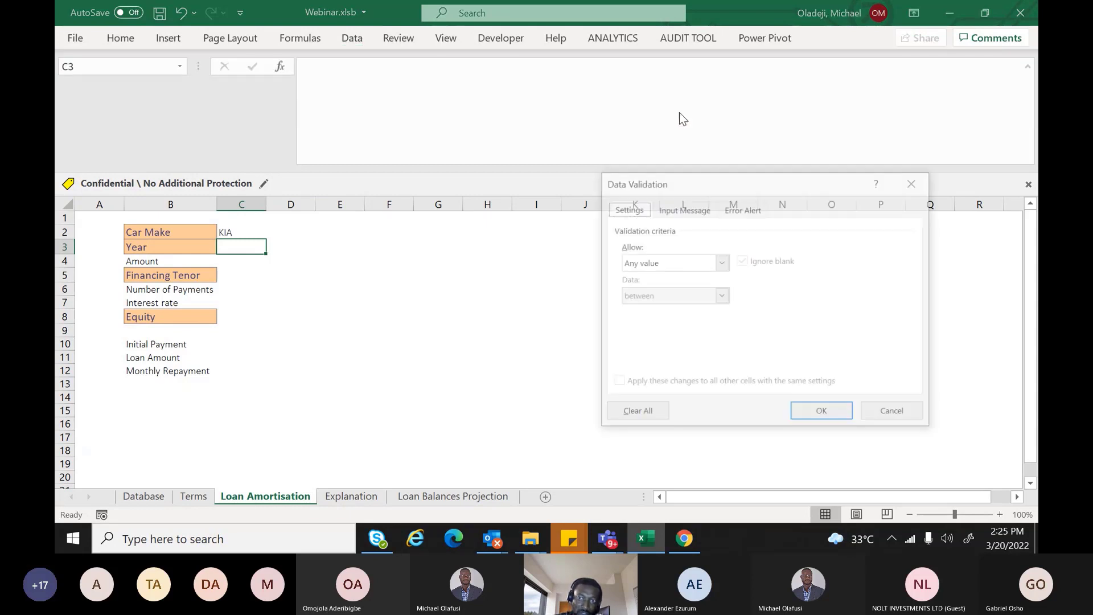
pyautogui.click(721, 263)
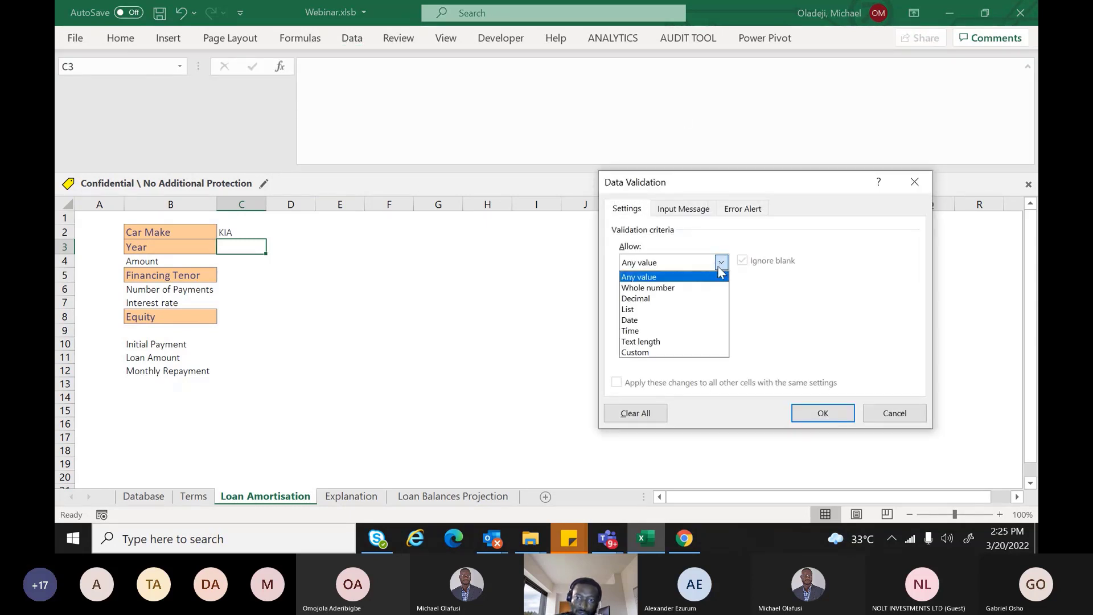
pyautogui.click(694, 314)
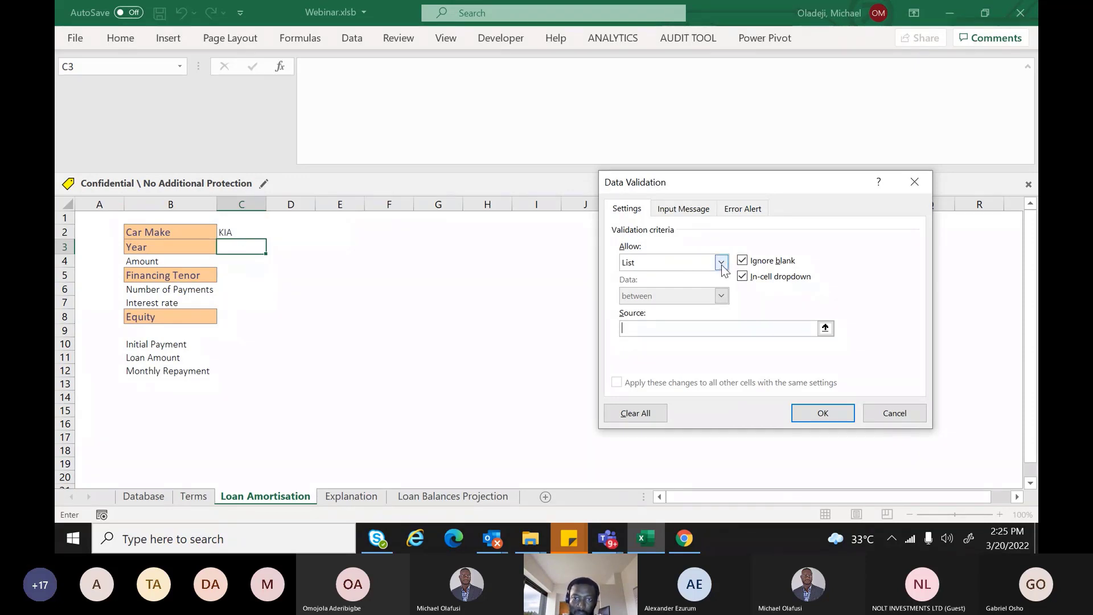
pyautogui.click(143, 497)
pyautogui.moveTo(149, 213); pyautogui.dragTo(713, 214)
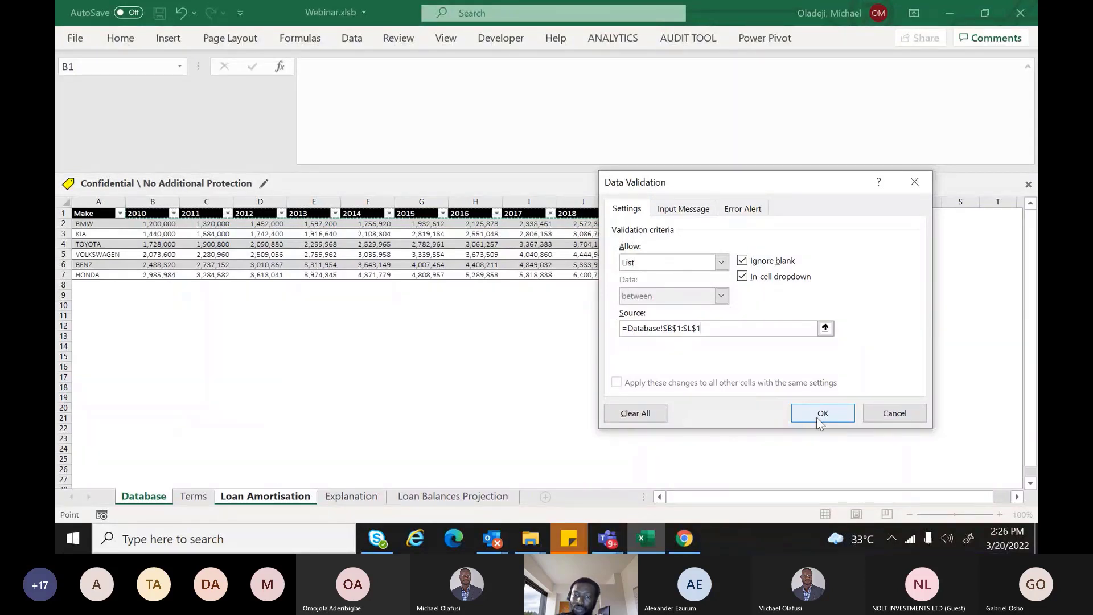
pyautogui.click(819, 420)
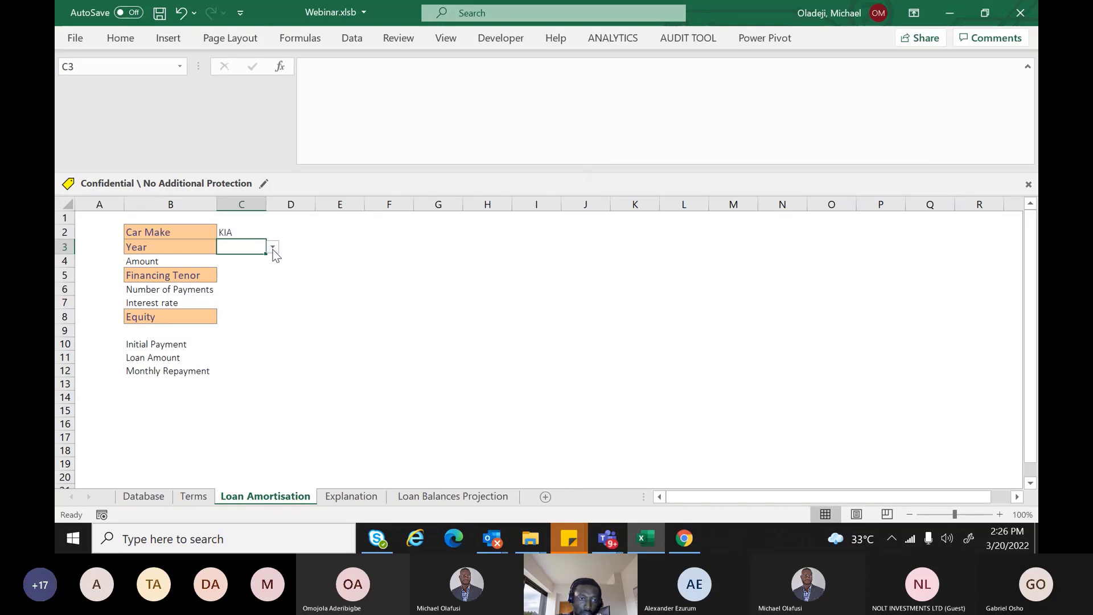
# Pick 2011 from C3's year dropdown
pyautogui.click(273, 250)
pyautogui.click(229, 271)
pyautogui.click(235, 263)
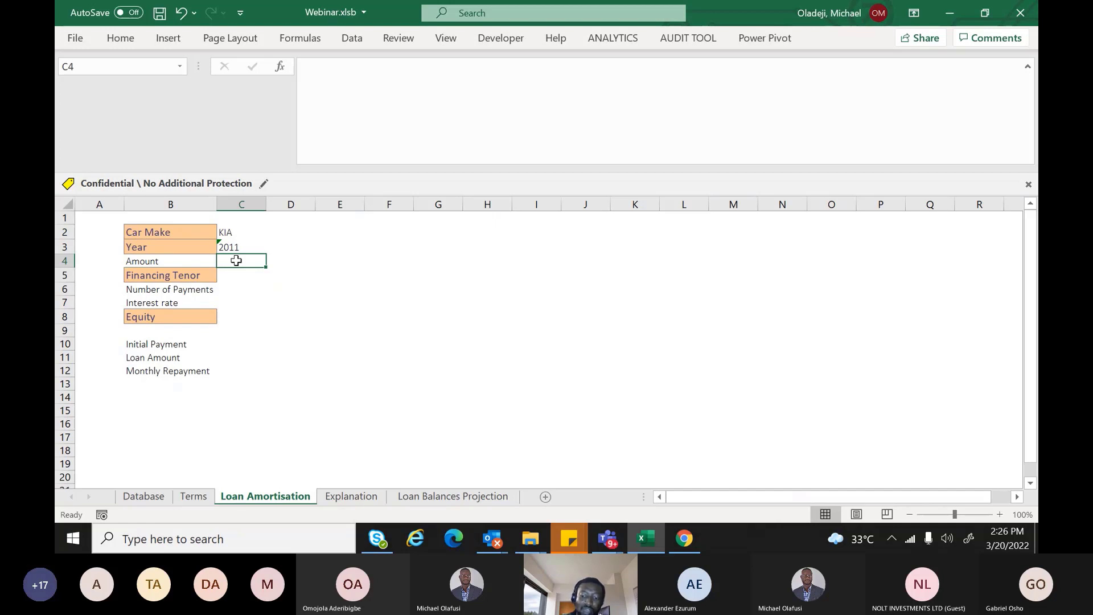
# Start C4's formula as =INDEX over the full Vechicle_Database table, followed by ',mtch'
pyautogui.write('=')
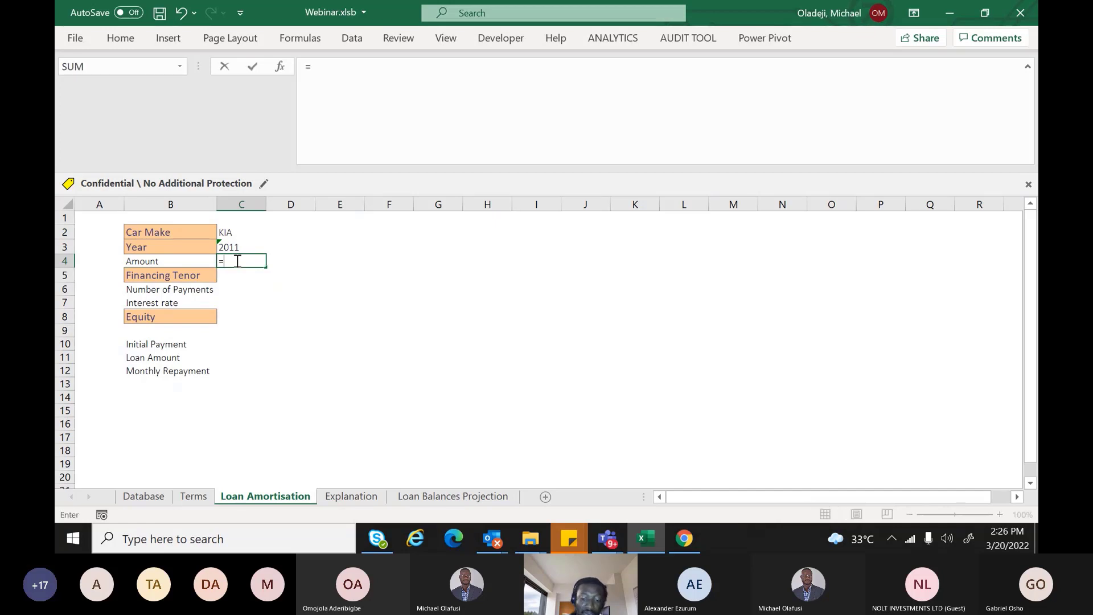
pyautogui.write('index')
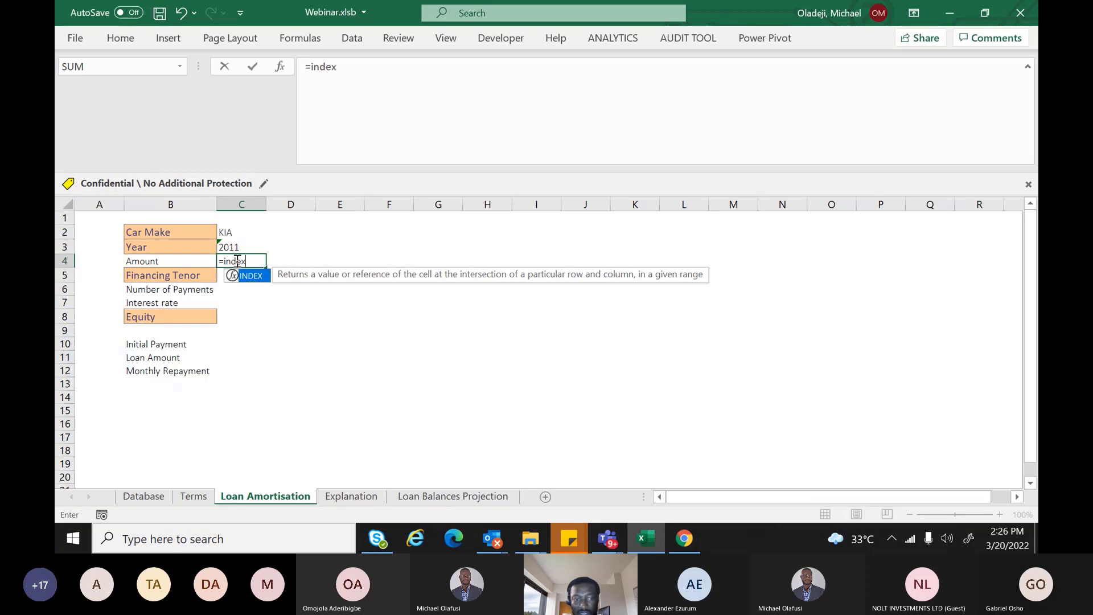
pyautogui.press('Tab')
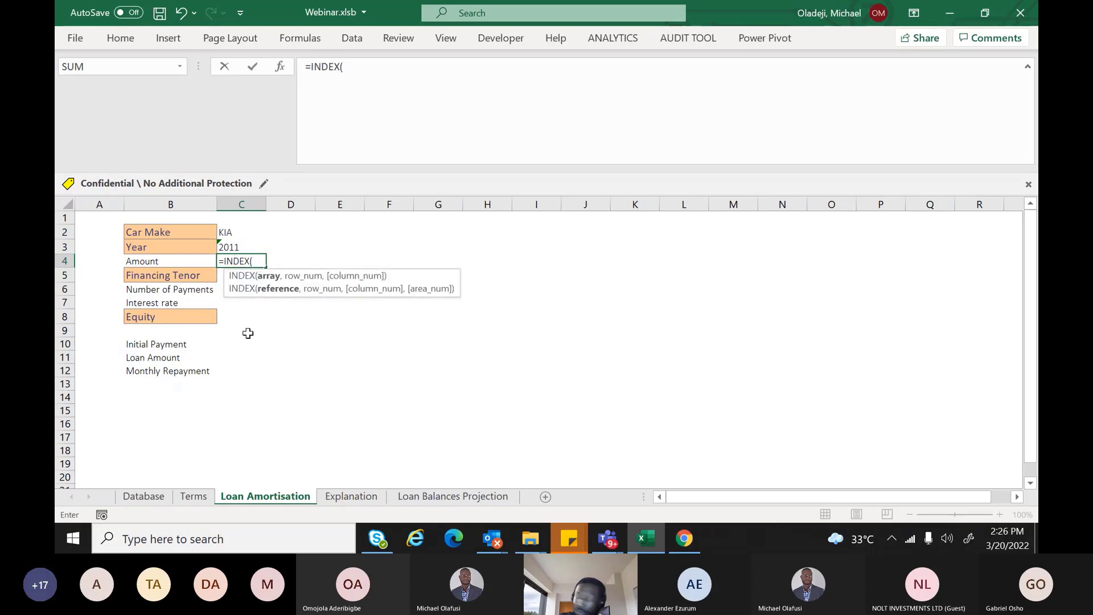
pyautogui.click(150, 497)
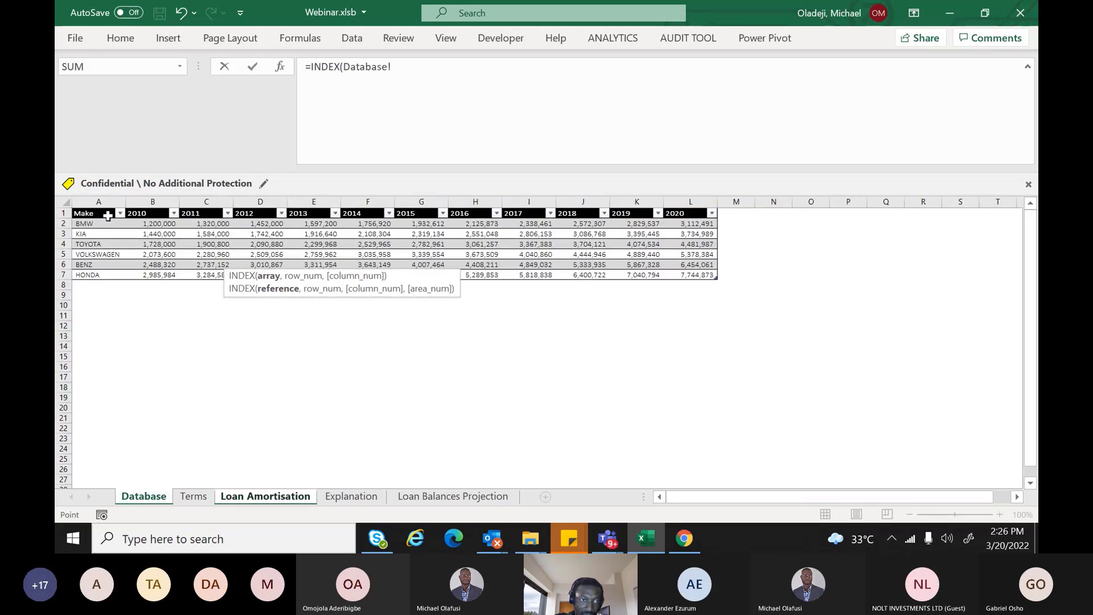
pyautogui.moveTo(108, 215); pyautogui.dragTo(709, 275)
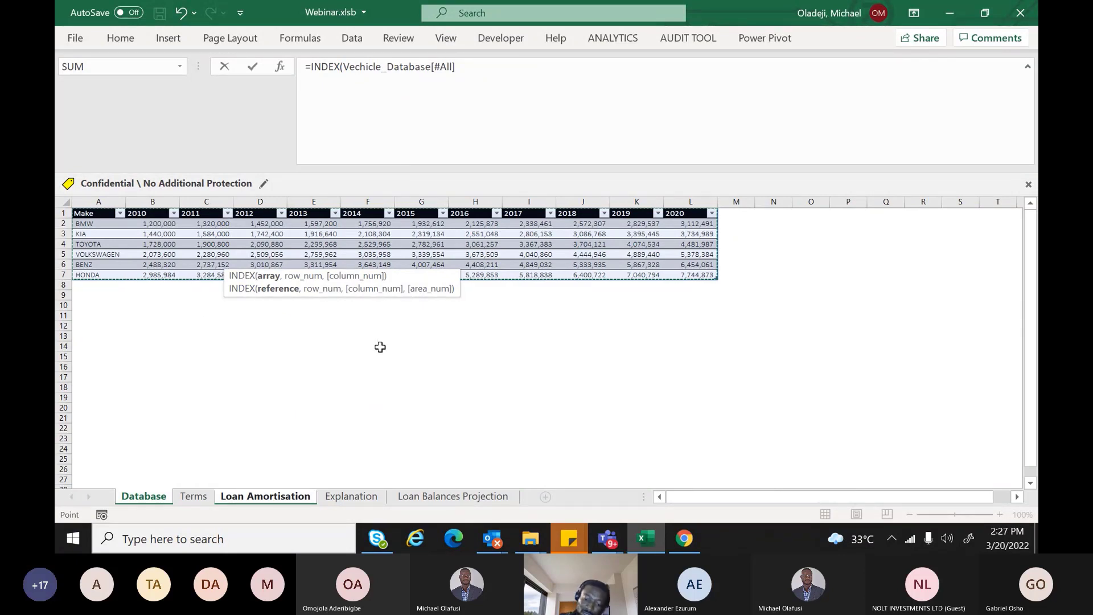
pyautogui.write(',')
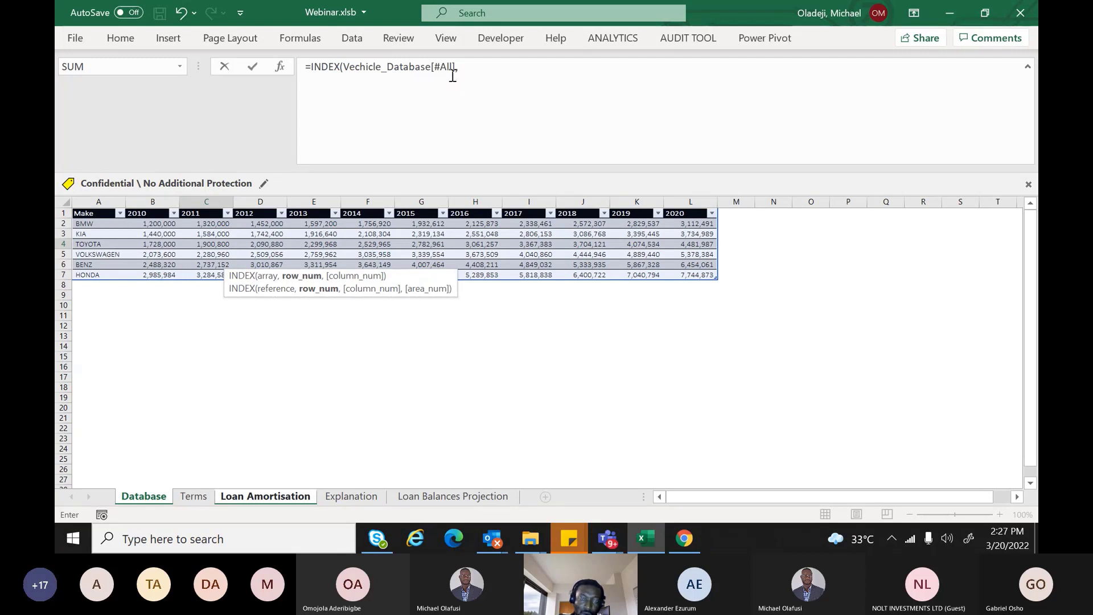
pyautogui.click(468, 67)
pyautogui.write(',m')
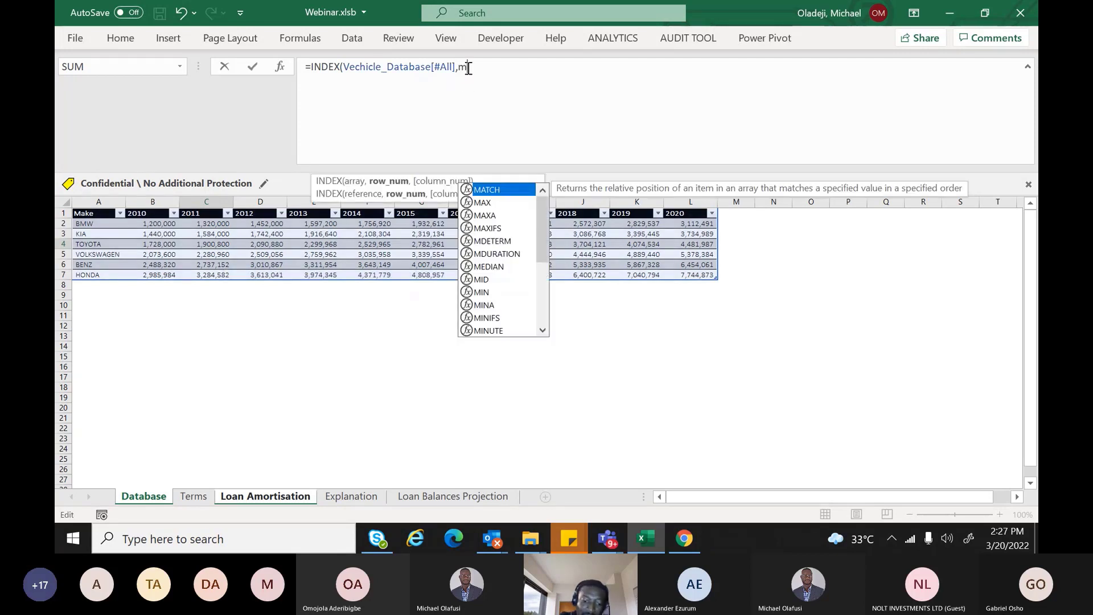
pyautogui.write('tch')
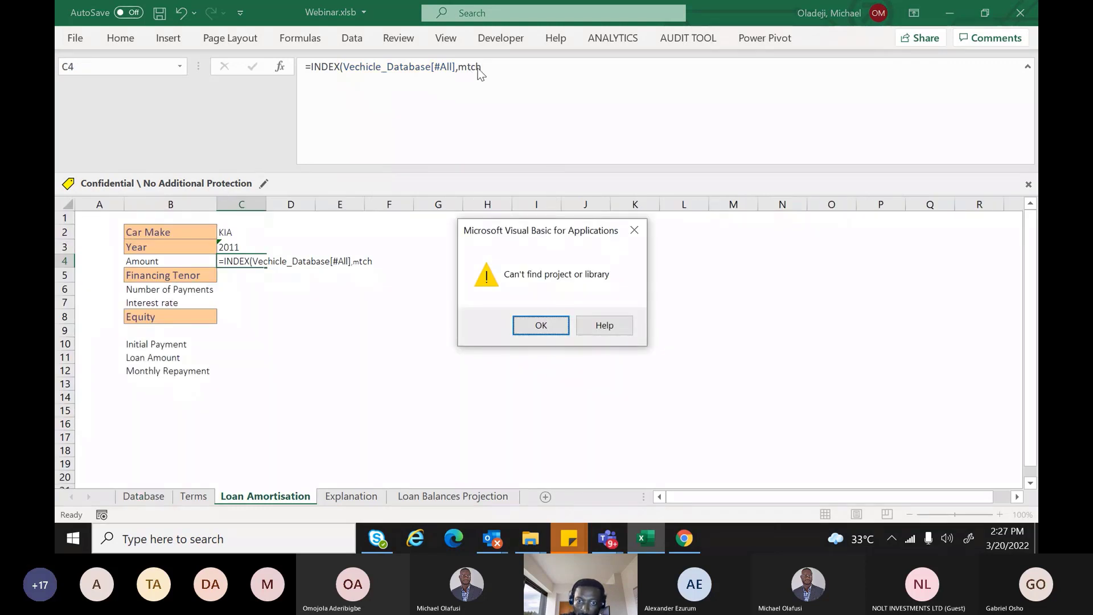
# Dismiss the library error and References dialogs, then trim the mtch typo back to m
pyautogui.click(595, 327)
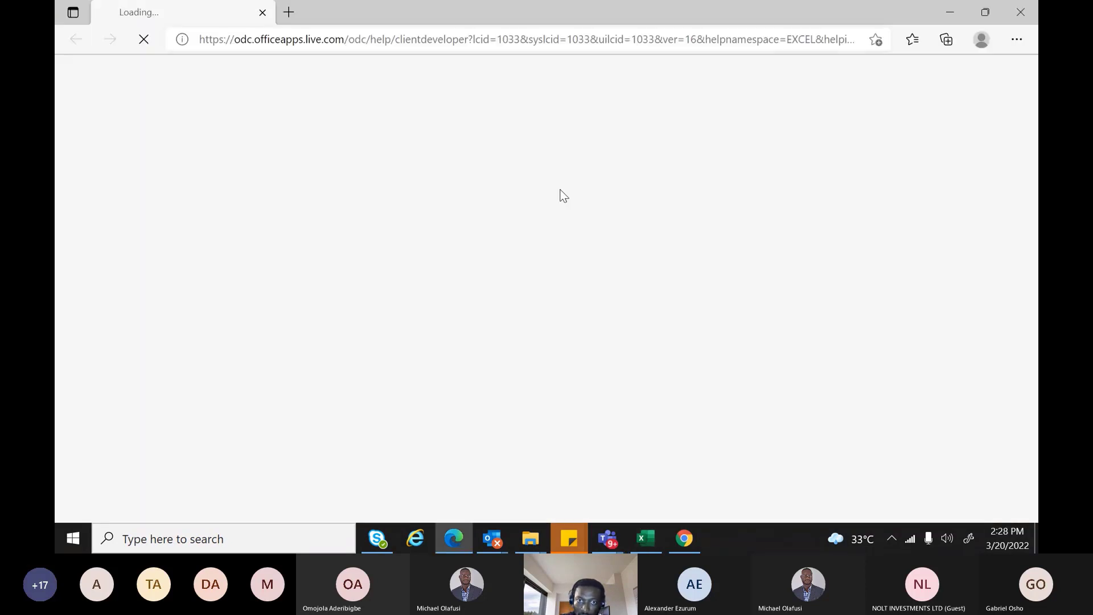
pyautogui.hotkey('alt', 'Tab')
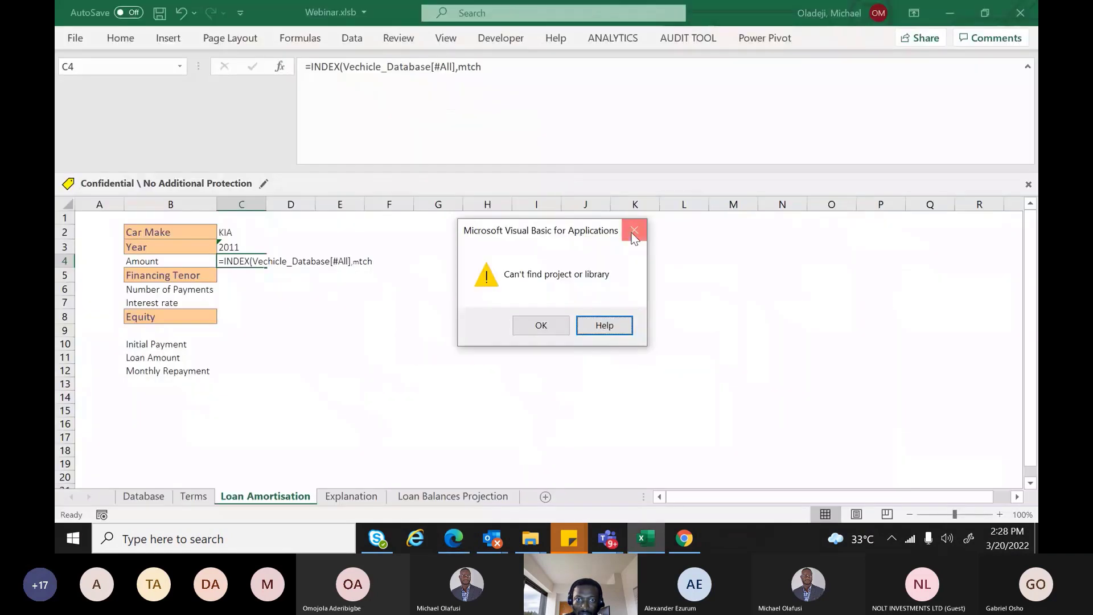
pyautogui.click(634, 234)
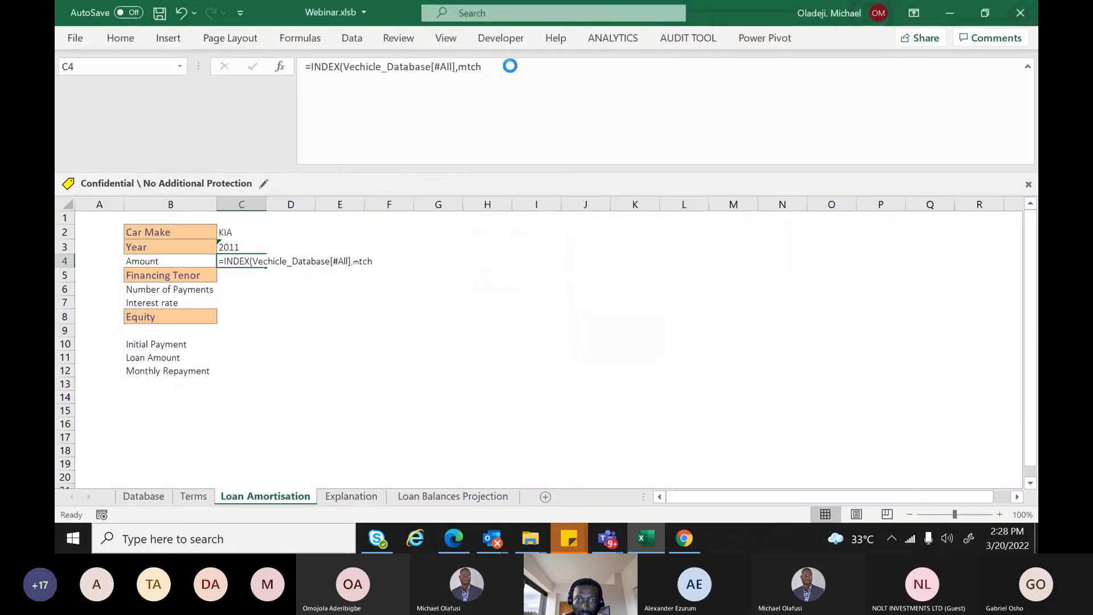
pyautogui.click(704, 93)
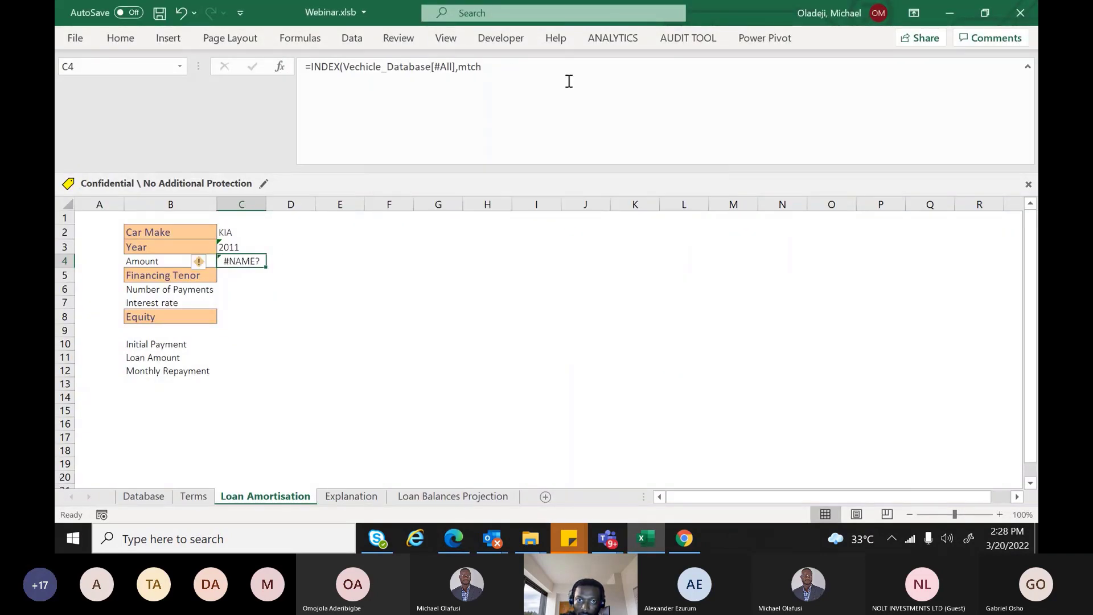
pyautogui.click(490, 67)
pyautogui.press('BackSpace')
pyautogui.press('BackSpace')
pyautogui.press('BackSpace')
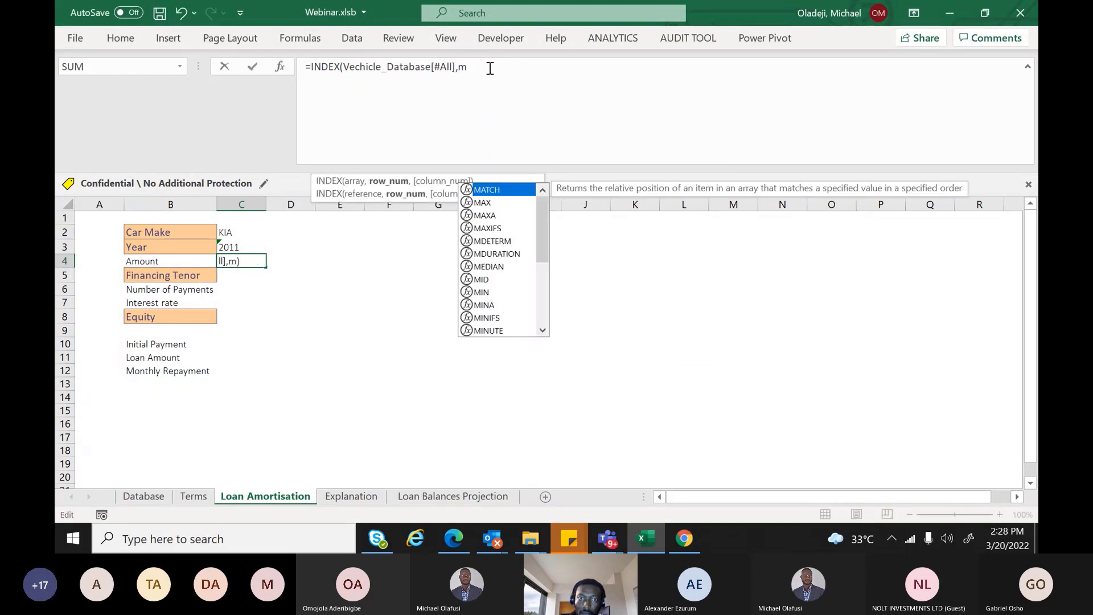
# Add MATCH of C2 against the Database Make column as INDEX's row argument
pyautogui.write('atch')
pyautogui.press('Tab')
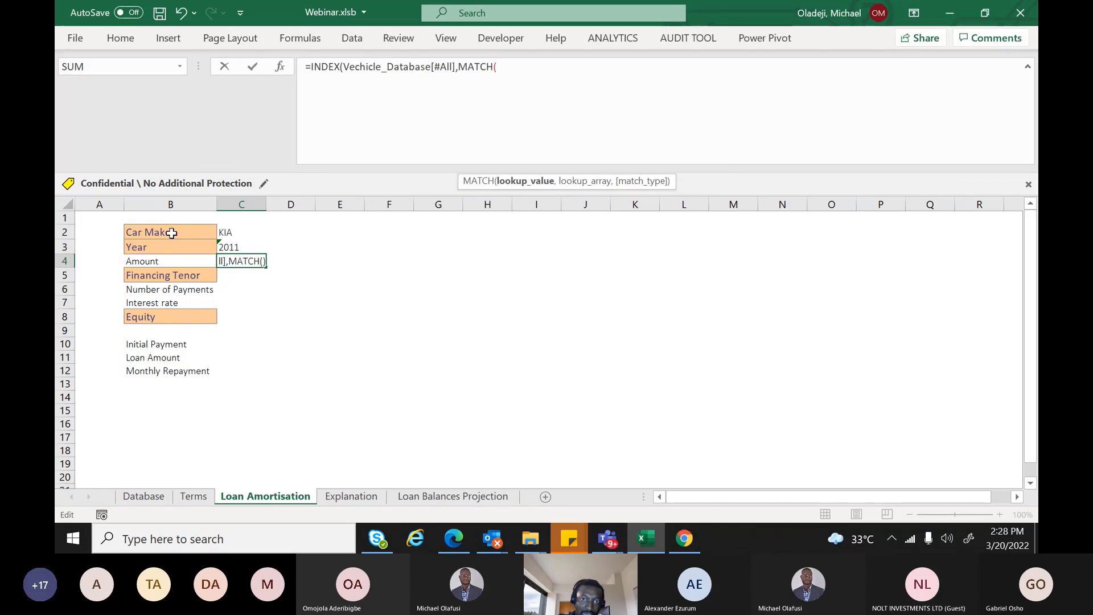
pyautogui.click(233, 231)
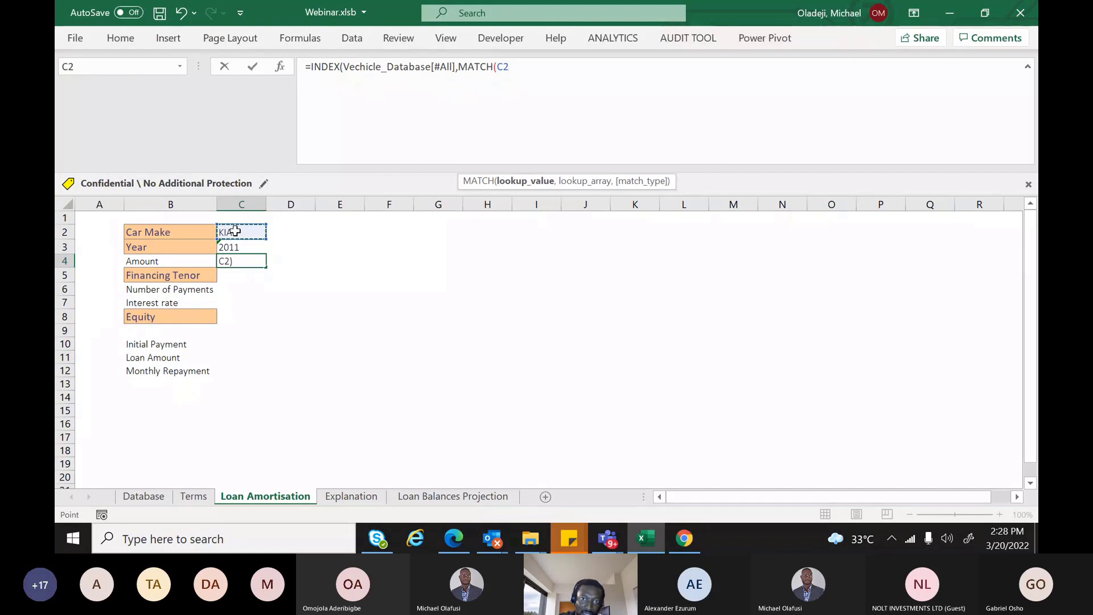
pyautogui.write(',')
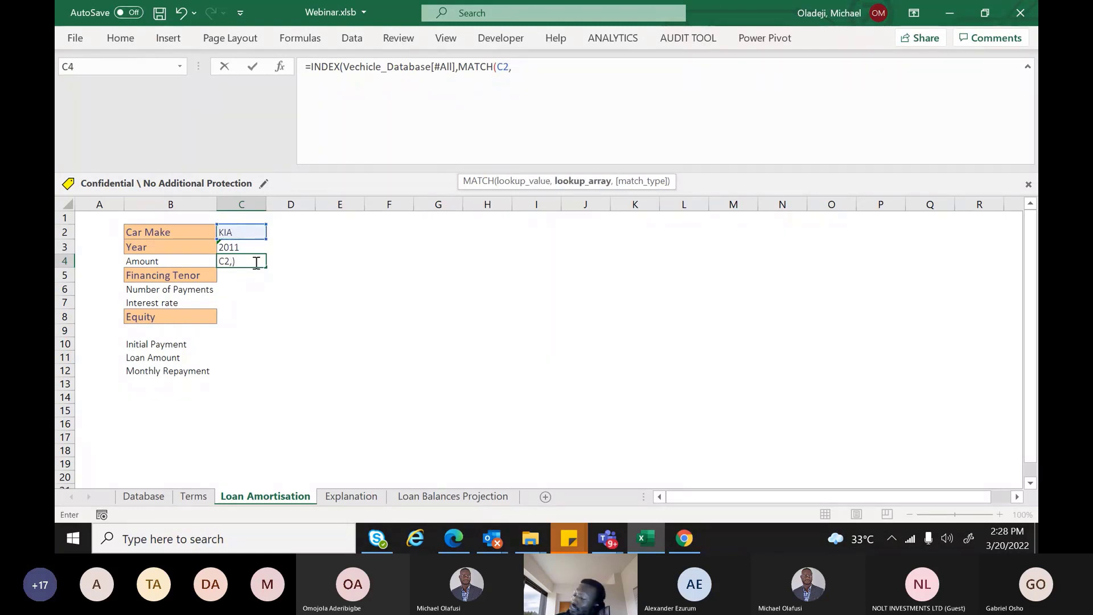
pyautogui.click(143, 496)
pyautogui.moveTo(94, 224); pyautogui.dragTo(99, 272)
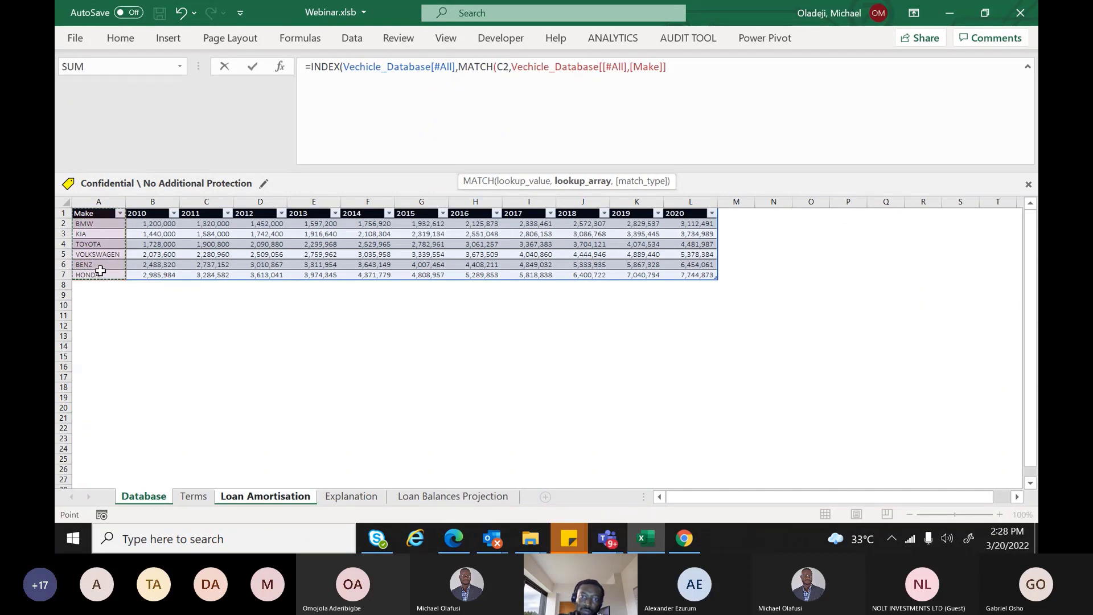
# Add a second MATCH of C3 against the year headers and enter the formula, giving 1584000
pyautogui.write(',')
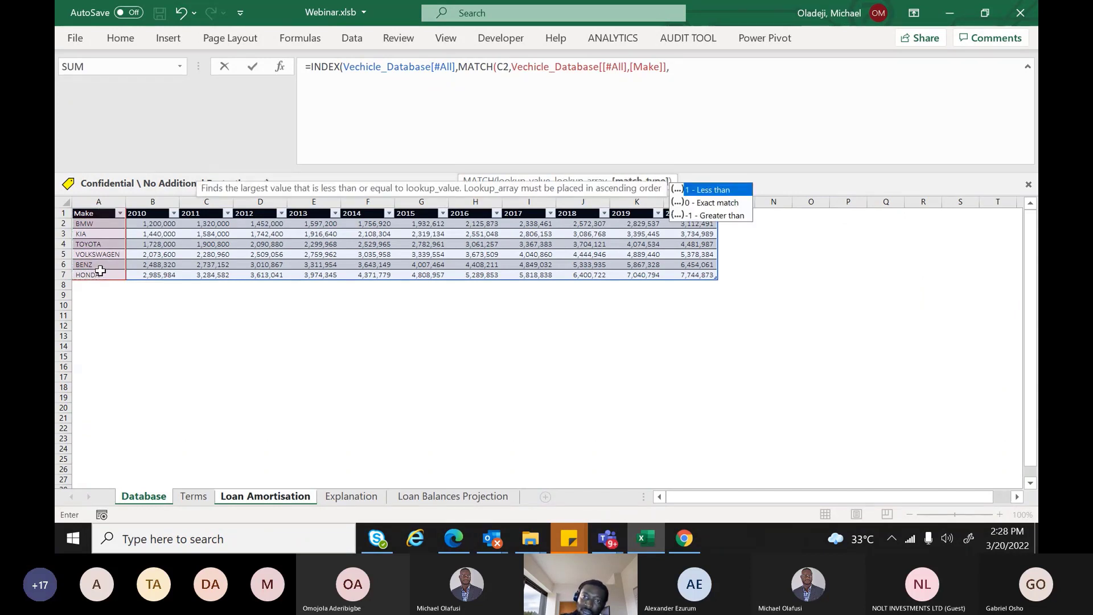
pyautogui.write('0')
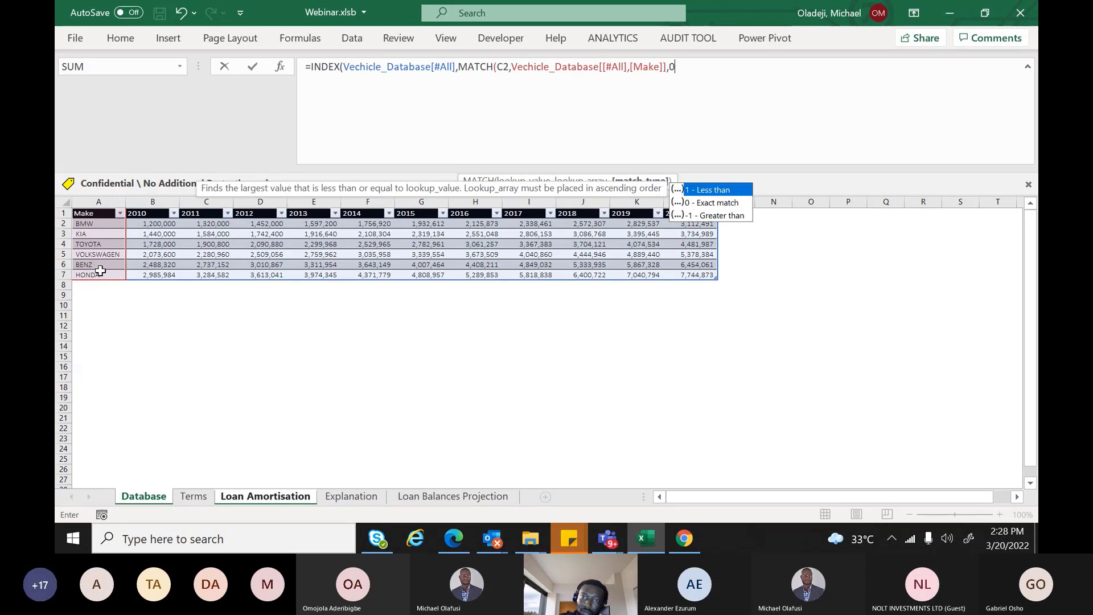
pyautogui.write(')')
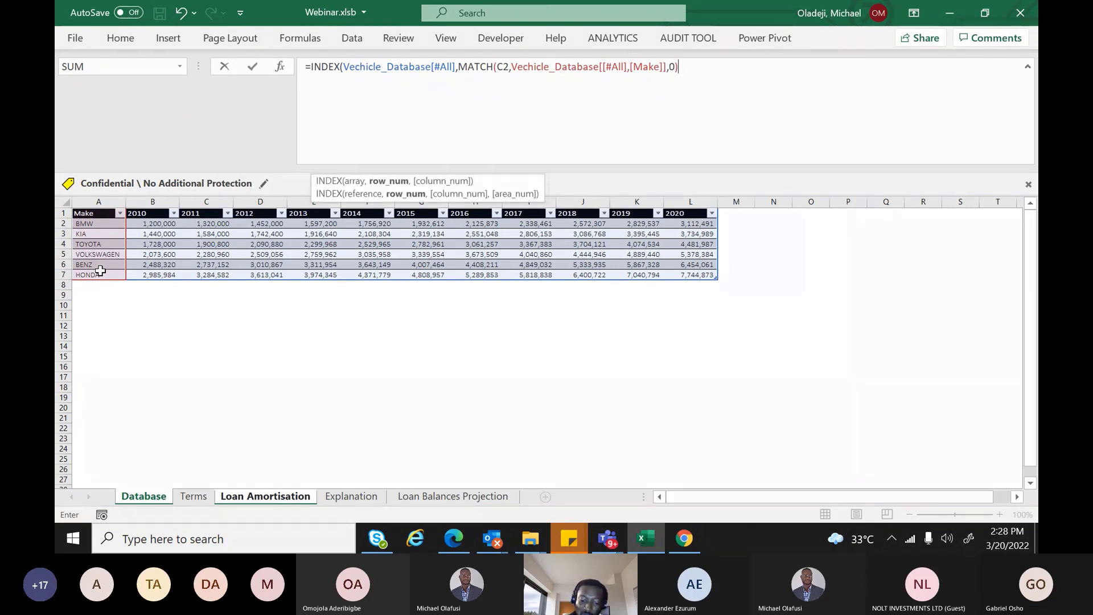
pyautogui.write(',match')
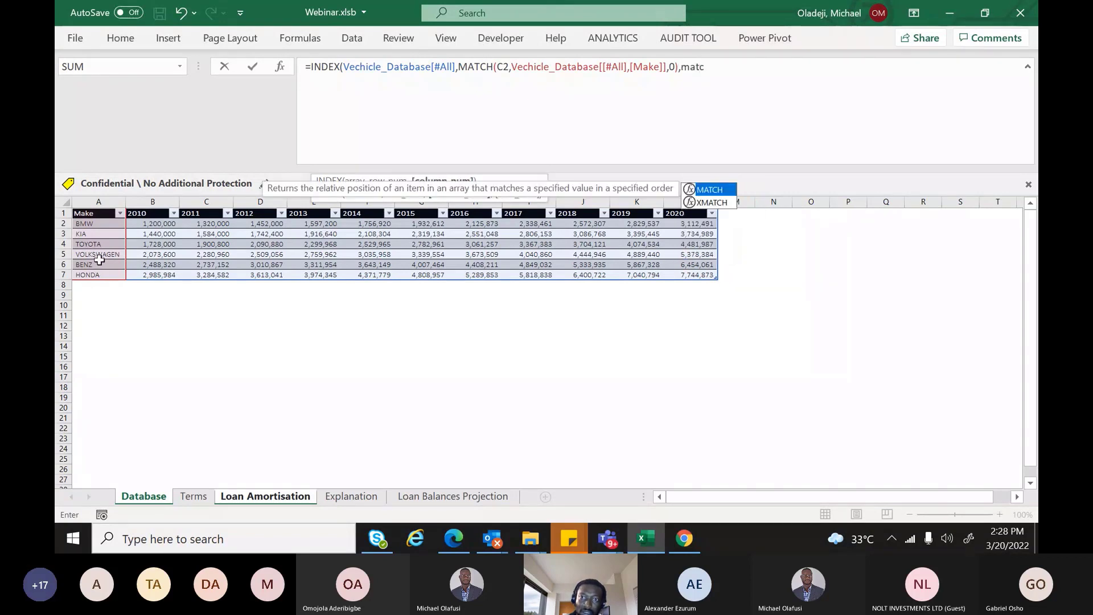
pyautogui.press('Tab')
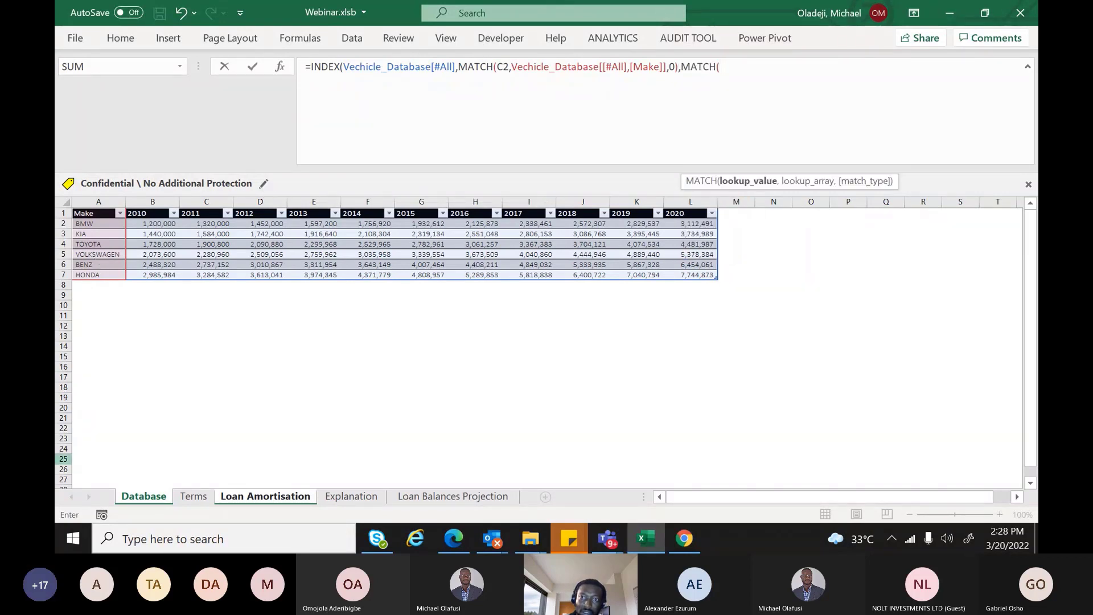
pyautogui.click(239, 497)
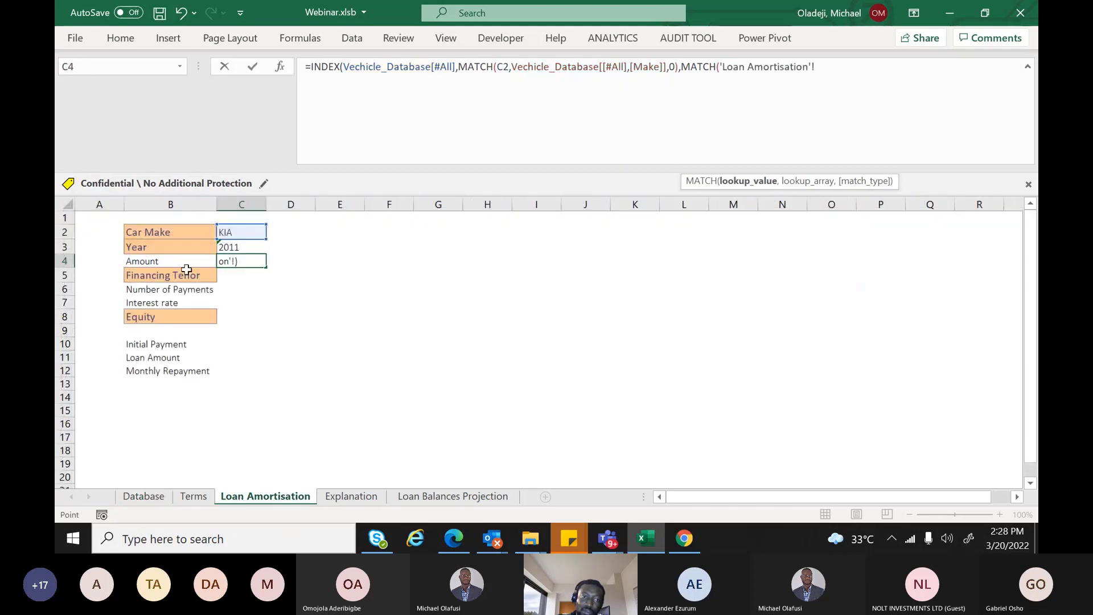
pyautogui.click(251, 247)
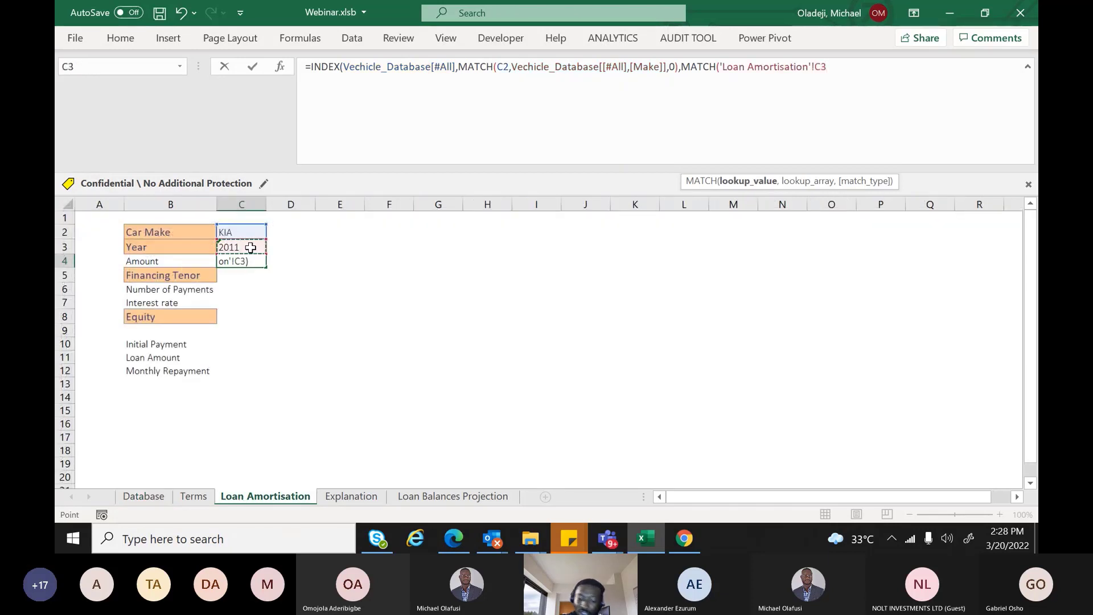
pyautogui.write(',')
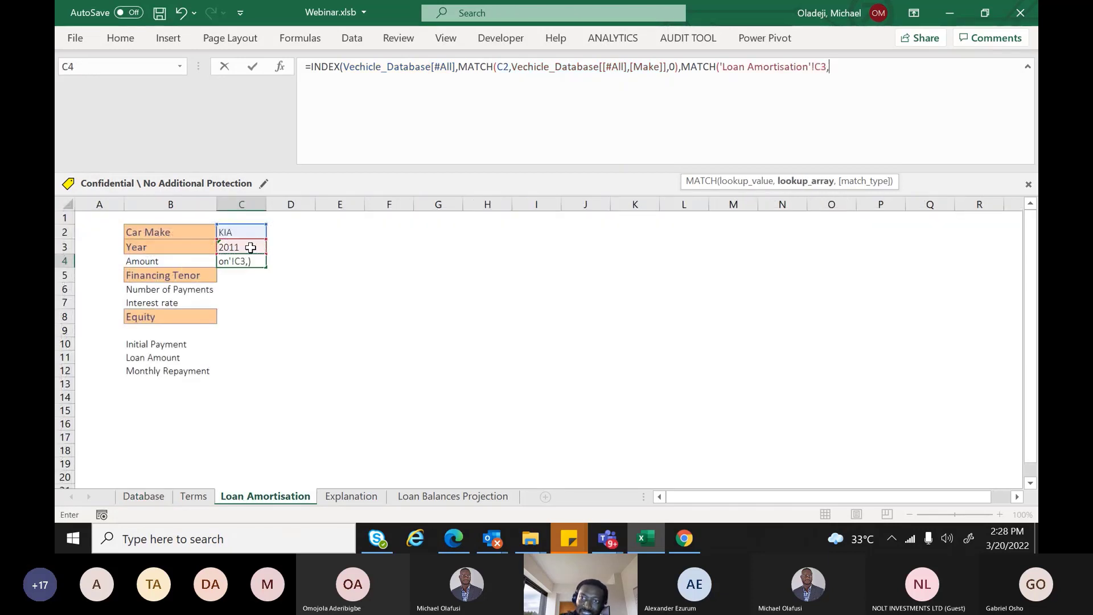
pyautogui.click(144, 496)
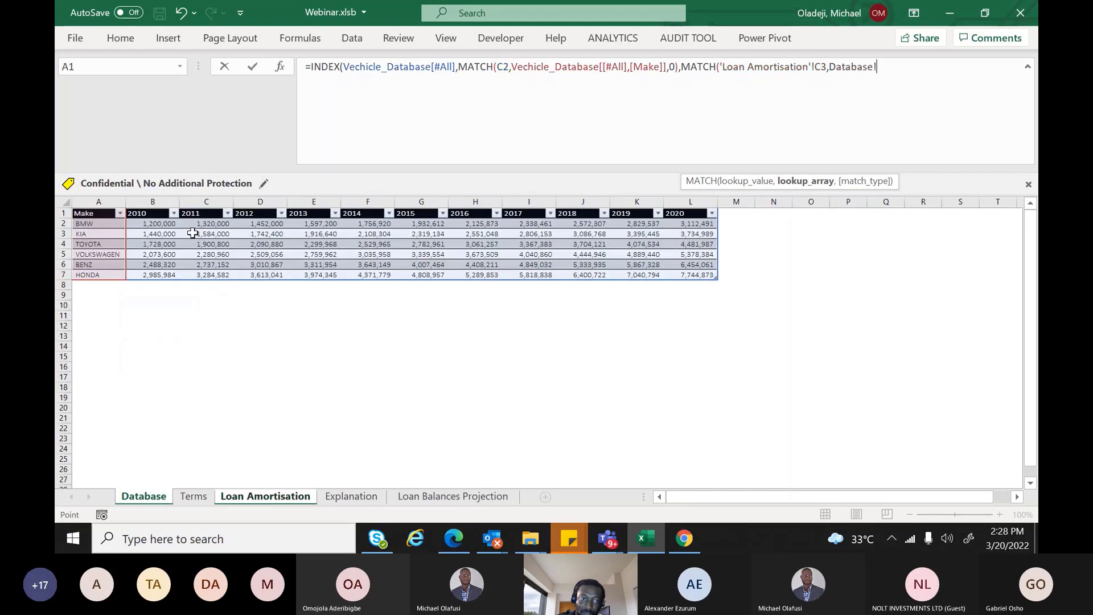
pyautogui.moveTo(153, 215); pyautogui.dragTo(695, 213)
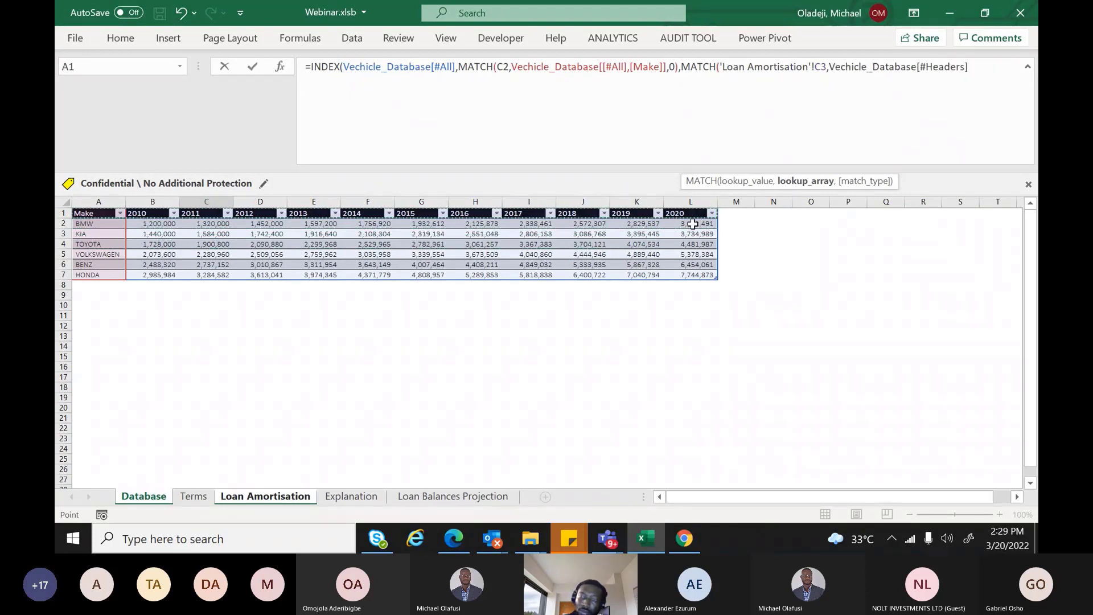
pyautogui.write(')')
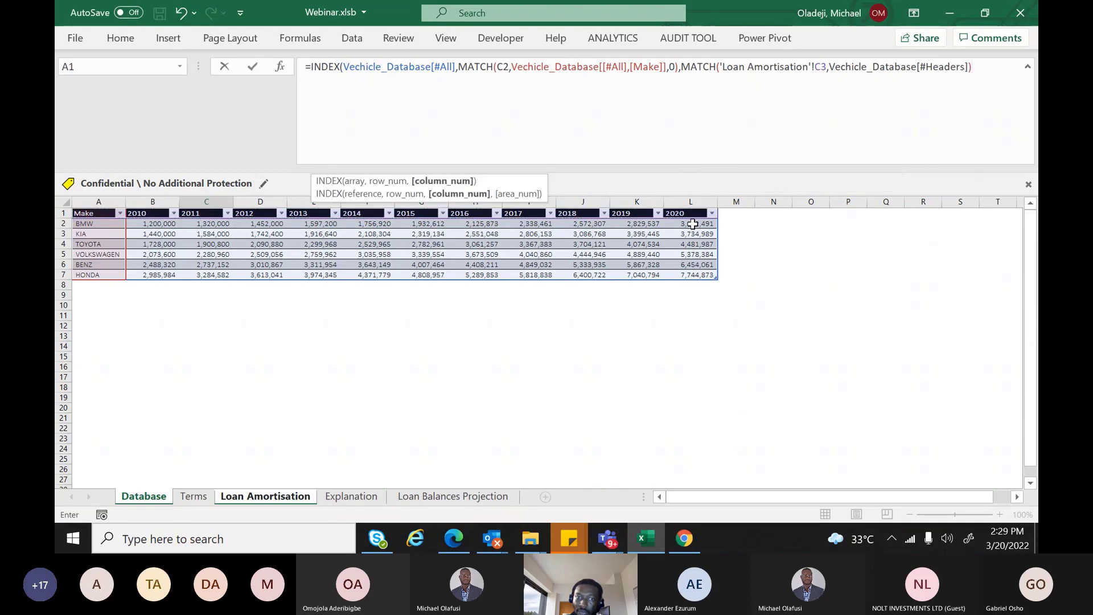
pyautogui.write(')')
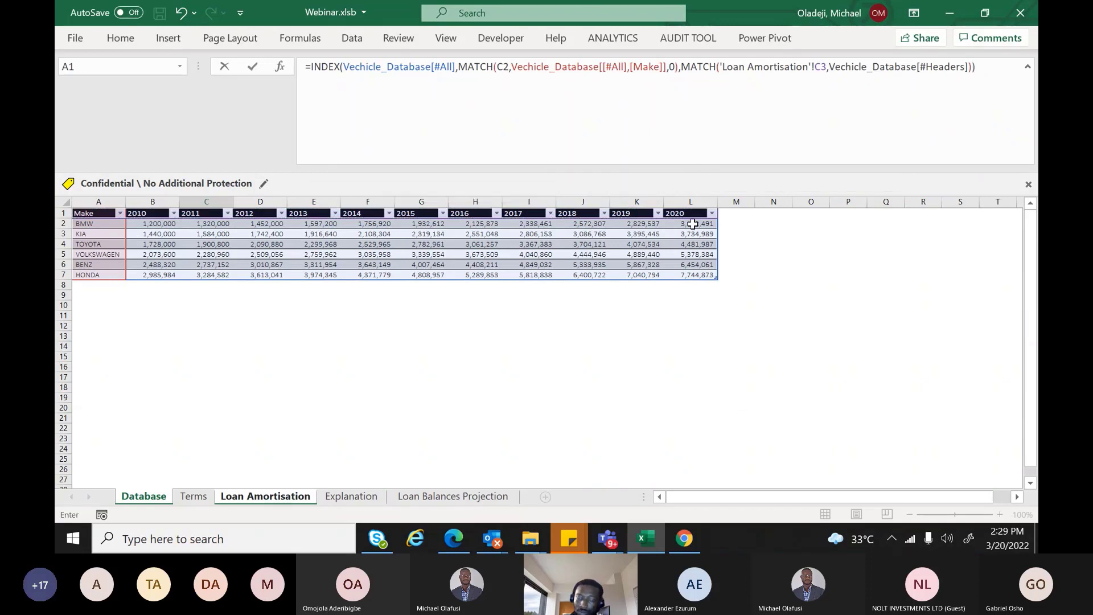
pyautogui.press('Return')
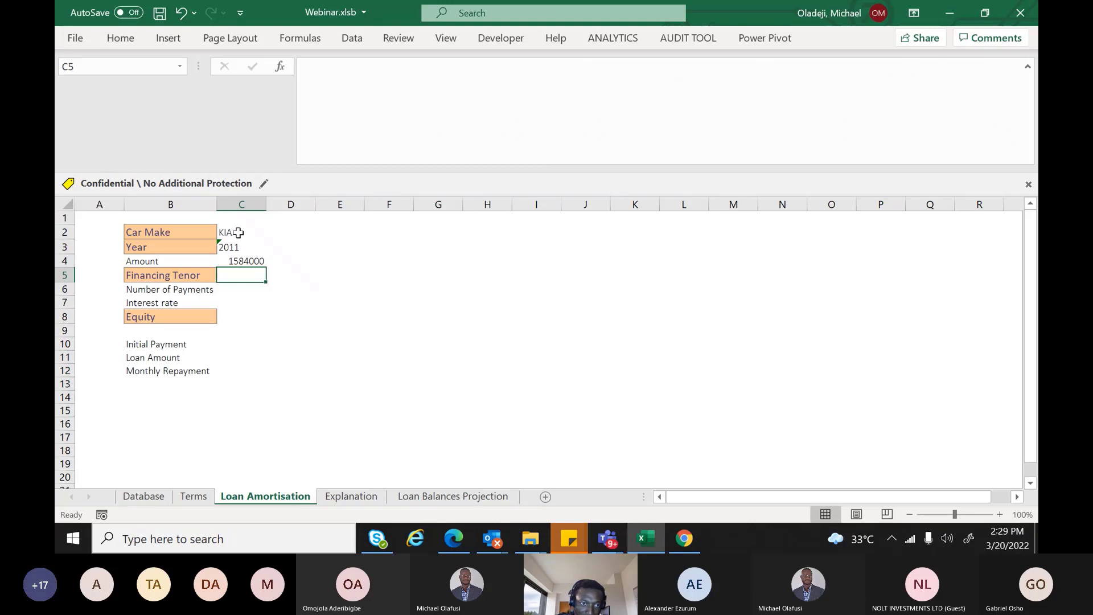
# Review the inputs and Amount formula, then confirm KIA's 2011 price of 1584000 on Database
pyautogui.click(238, 232)
pyautogui.click(231, 246)
pyautogui.click(232, 261)
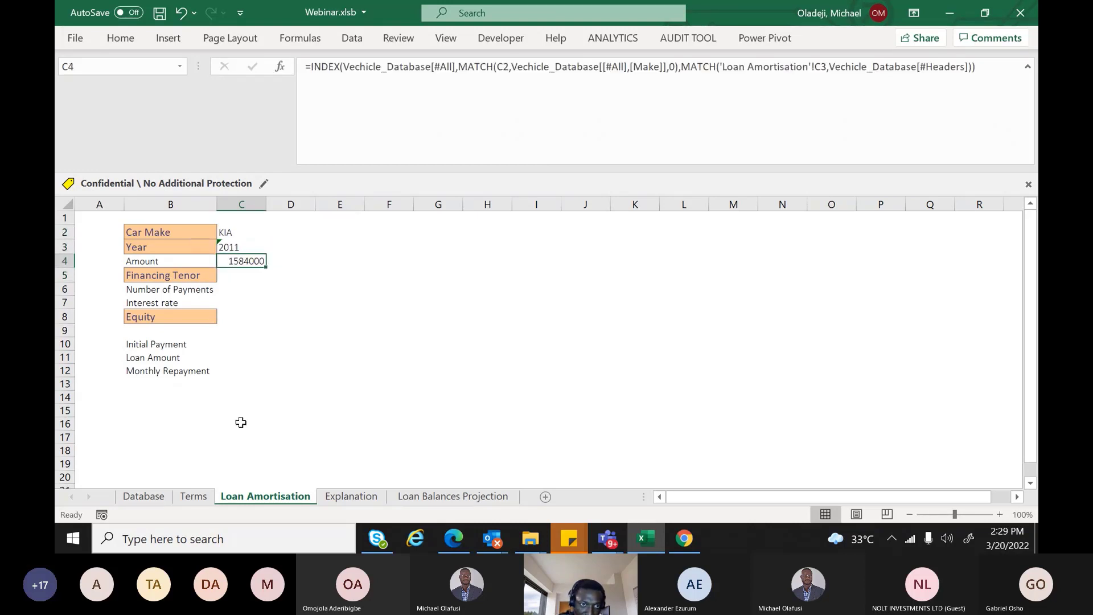
pyautogui.click(158, 500)
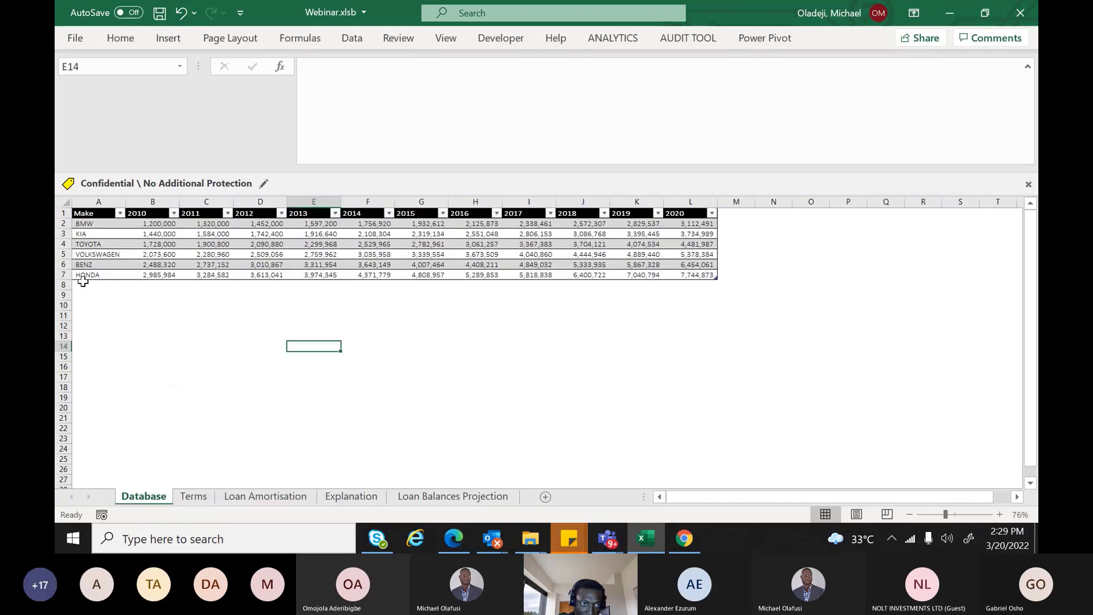
pyautogui.click(105, 232)
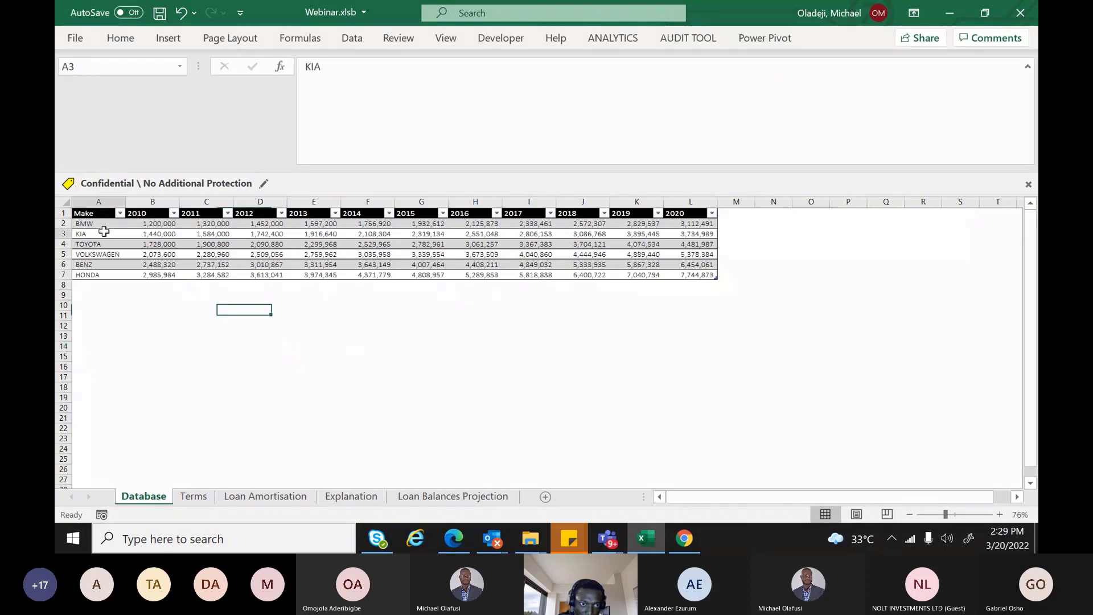
pyautogui.press('Right')
pyautogui.press('Right')
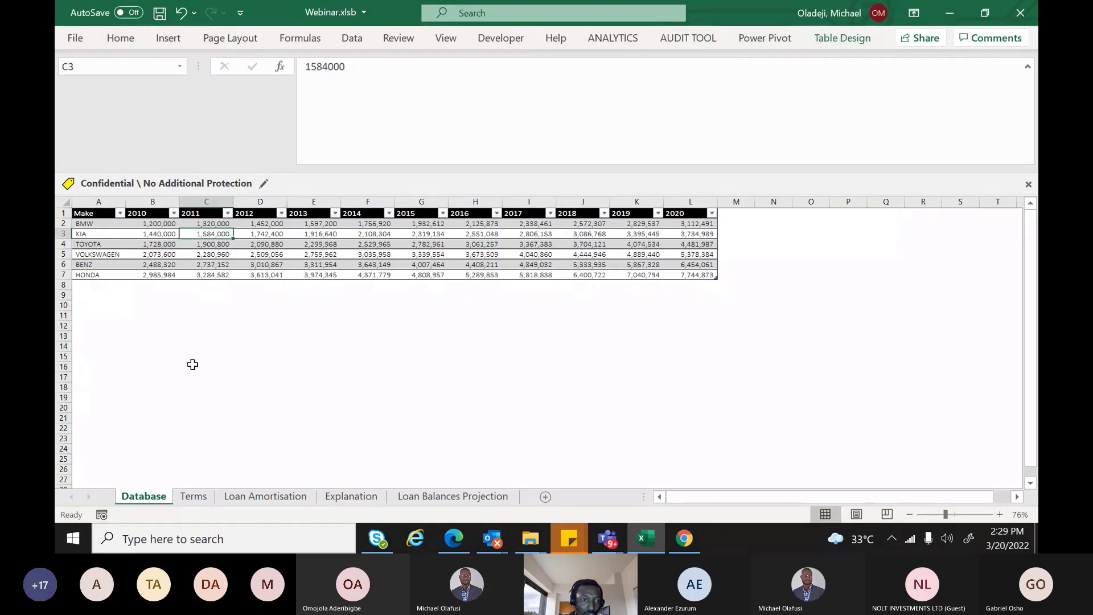
# Change the car to VOLKSWAGEN and the year to 2016 using the dropdowns
pyautogui.hotkey('ctrl', 'pagedown')
pyautogui.hotkey('ctrl', 'pagedown')
pyautogui.click(228, 232)
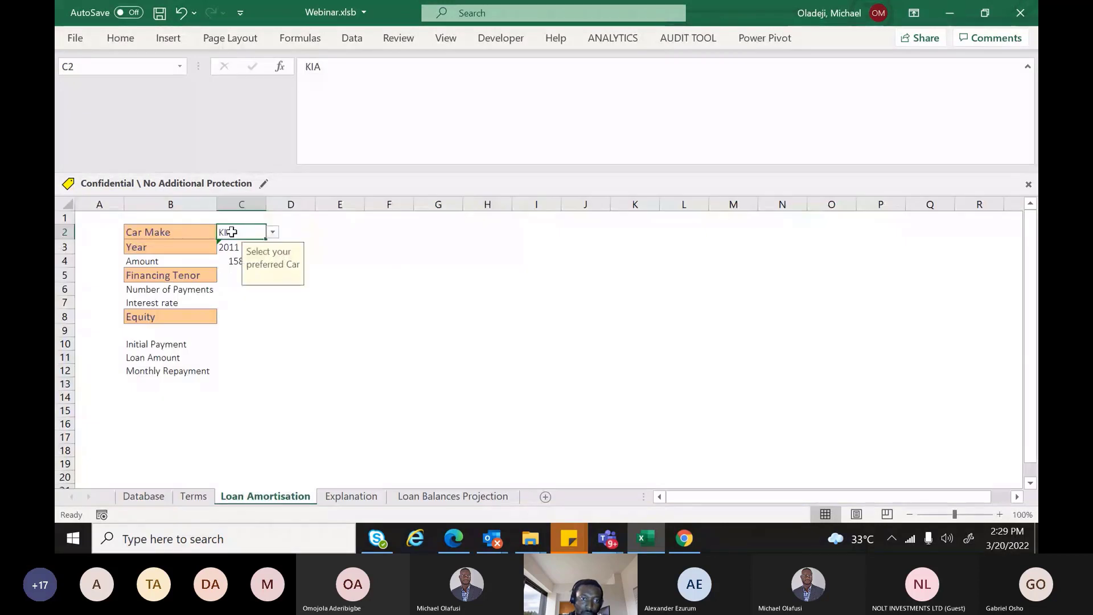
pyautogui.click(271, 233)
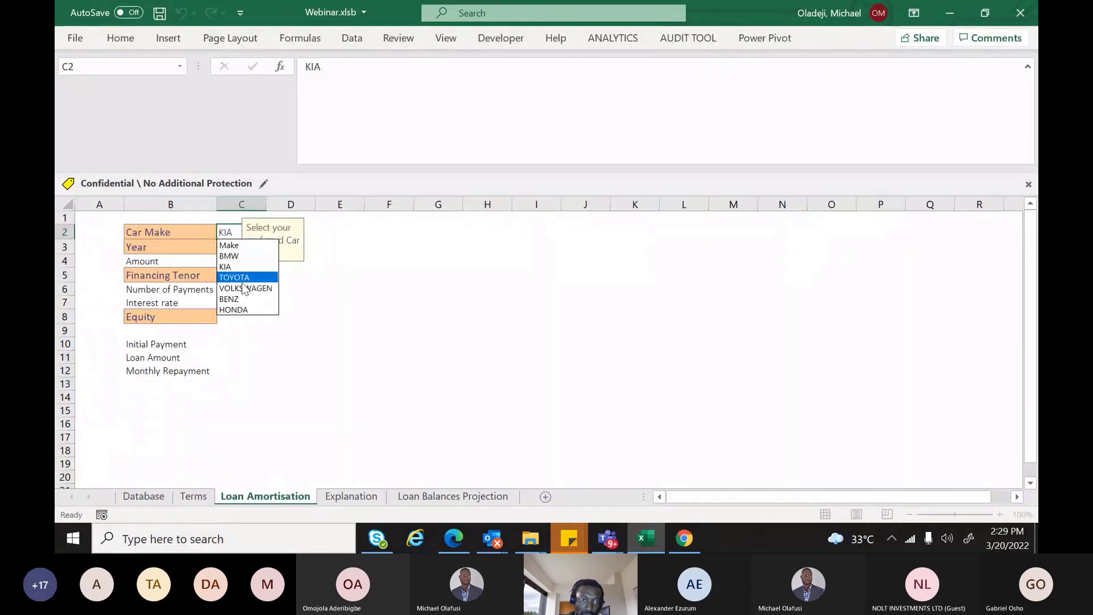
pyautogui.click(244, 288)
pyautogui.click(250, 246)
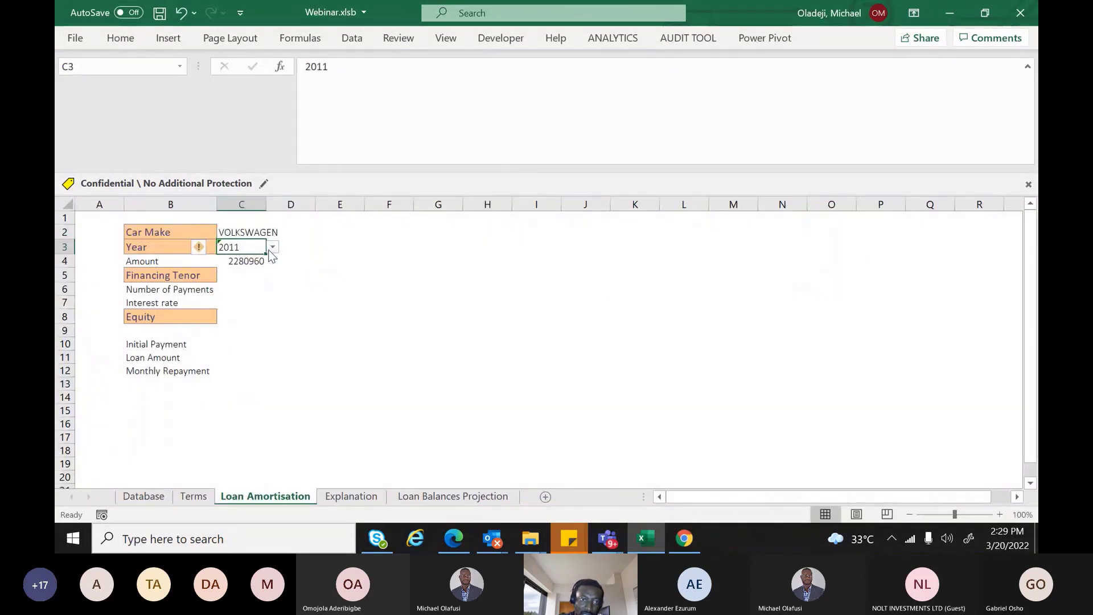
pyautogui.click(271, 248)
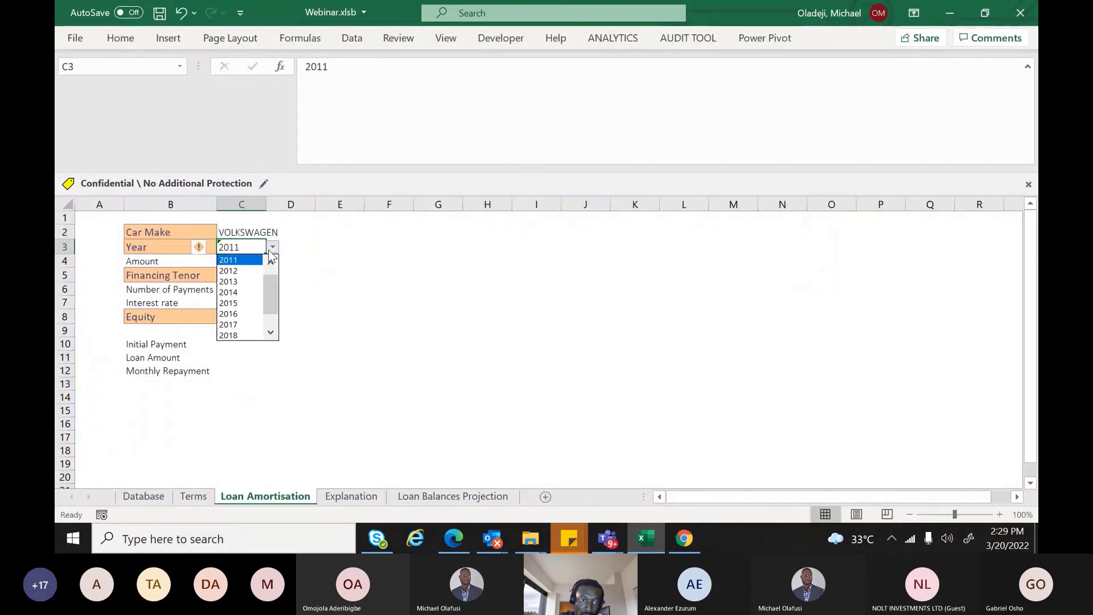
pyautogui.click(239, 314)
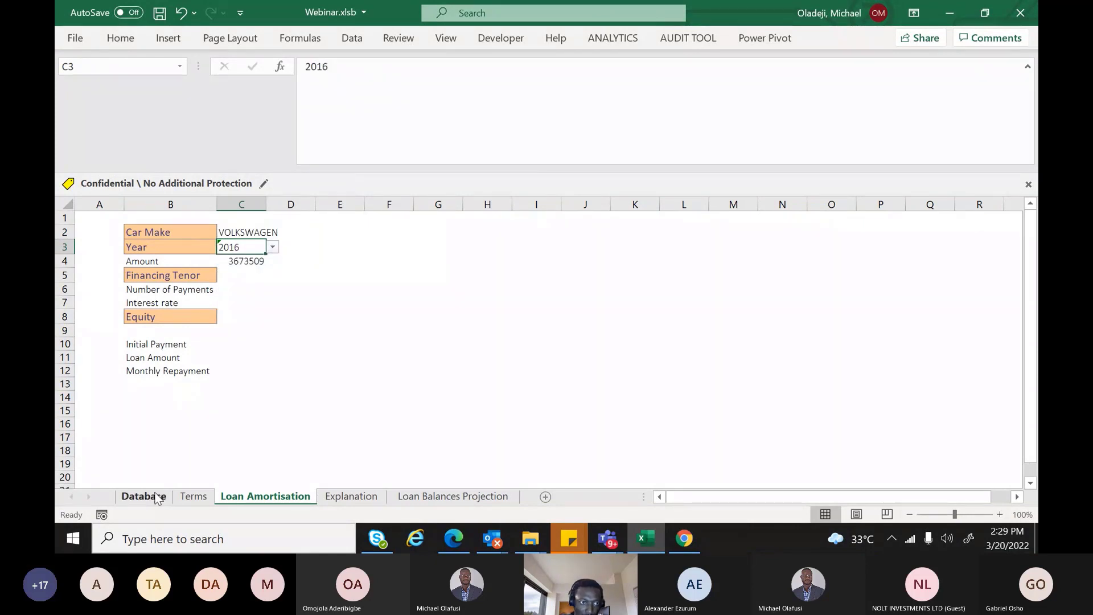
# Verify Amount 3673509 matches VOLKSWAGEN's 2016 price in Database cell H5
pyautogui.click(157, 498)
pyautogui.click(98, 254)
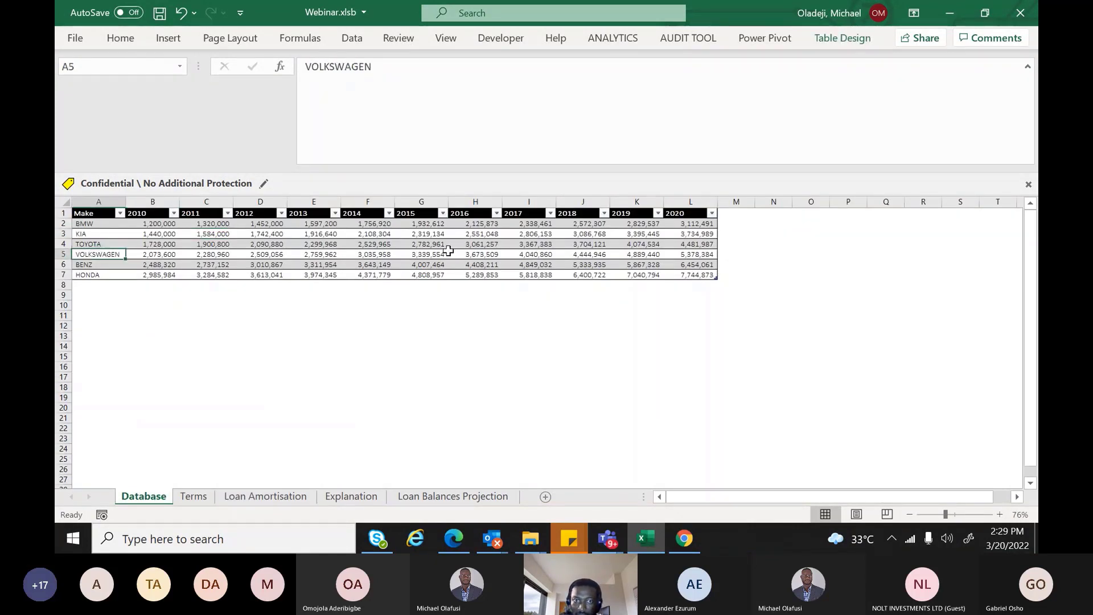
pyautogui.click(472, 255)
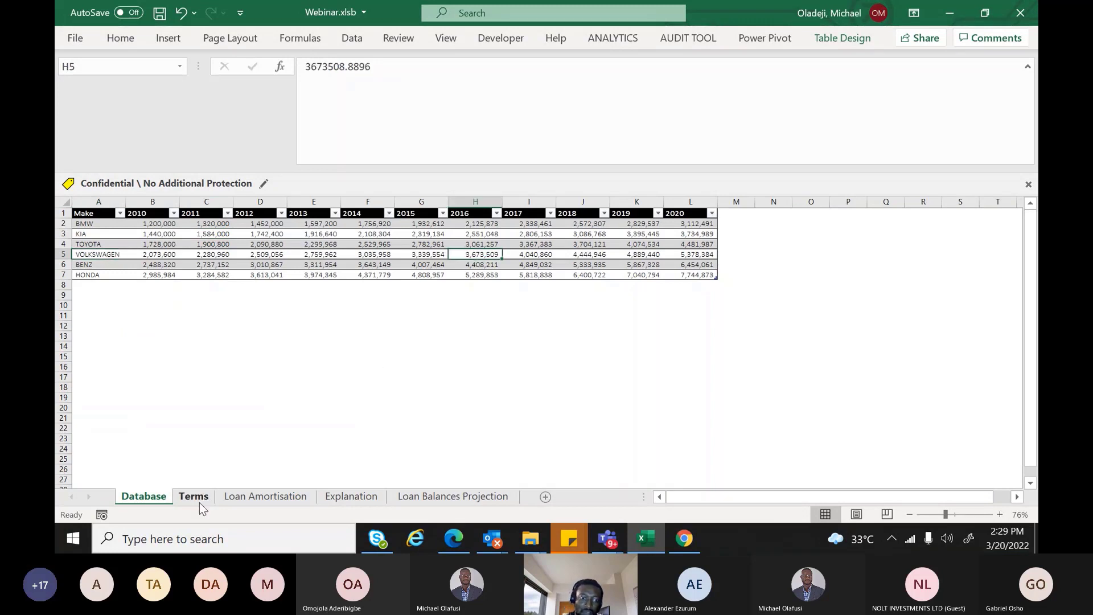
pyautogui.click(292, 494)
pyautogui.click(249, 259)
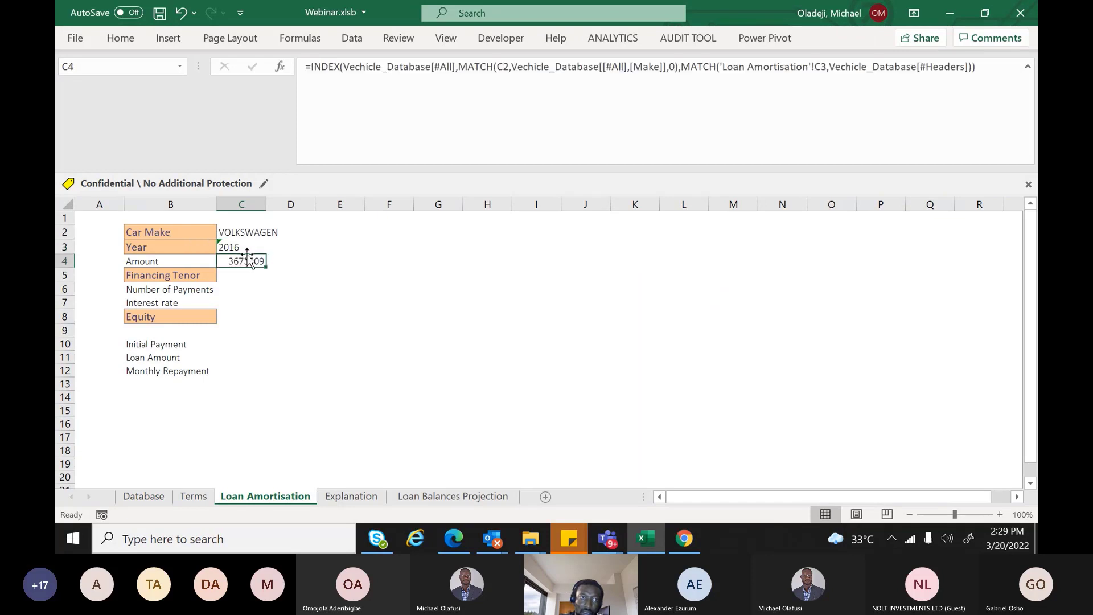
pyautogui.click(120, 37)
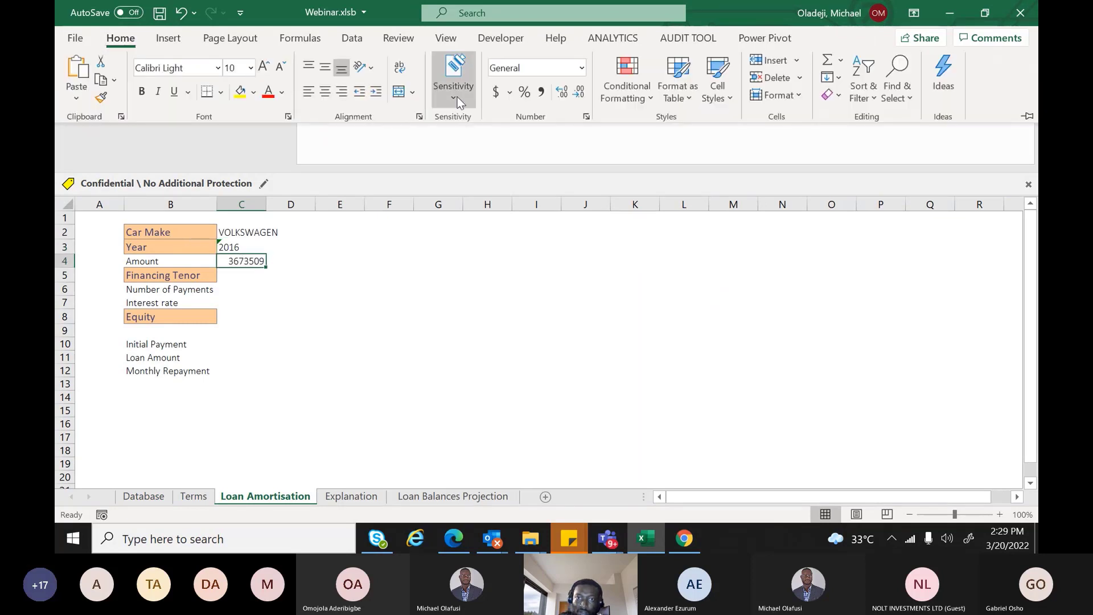
# Format the Amount in C4 with comma style and no decimals so it reads 3,673,509
pyautogui.click(541, 92)
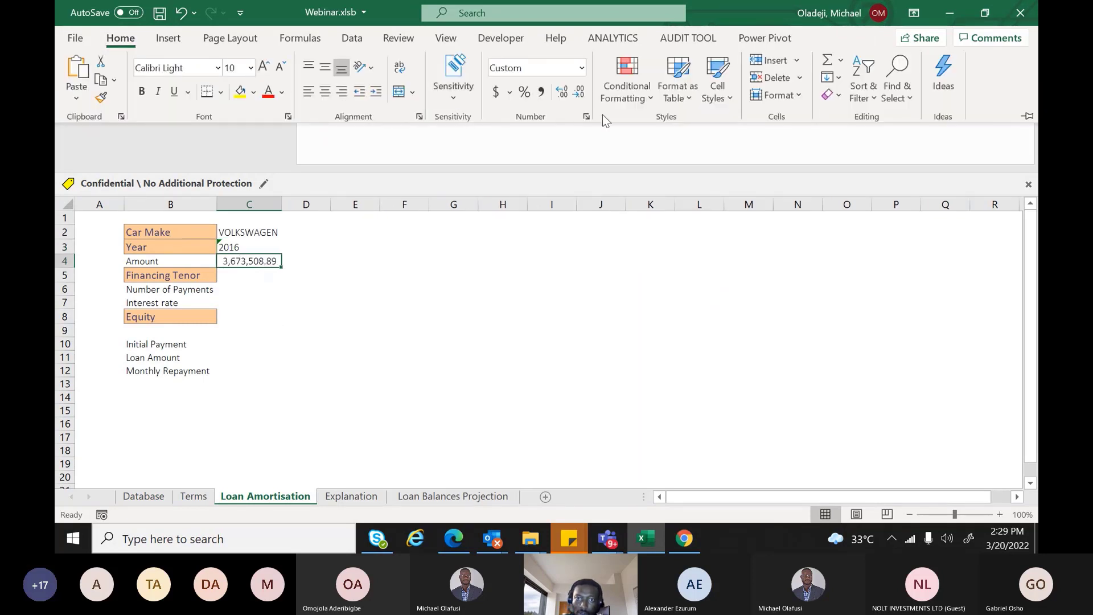
pyautogui.click(562, 91)
pyautogui.click(578, 91)
pyautogui.click(578, 92)
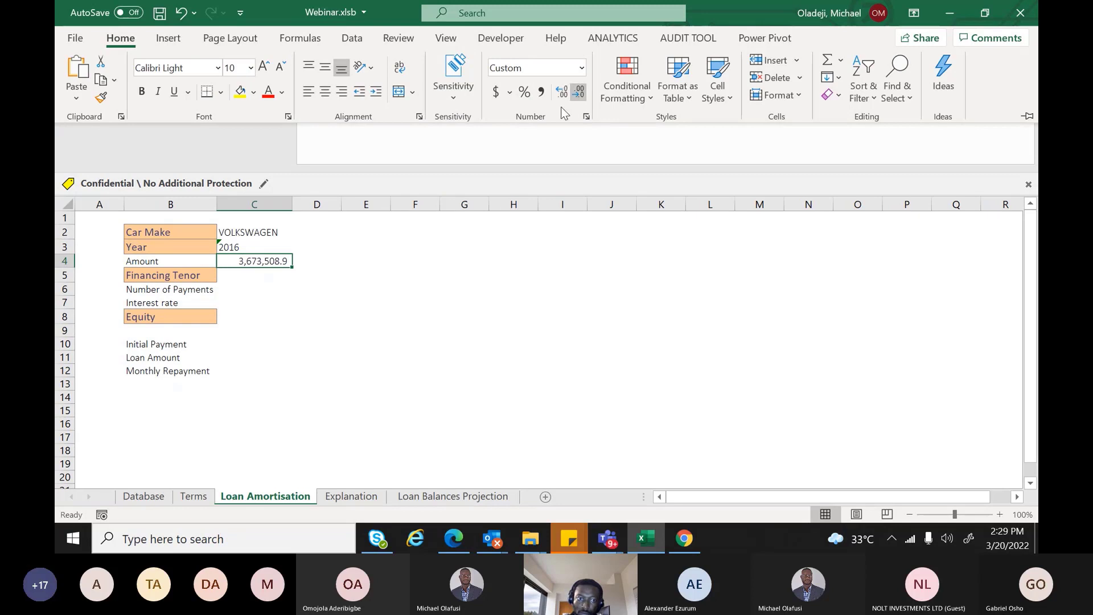
pyautogui.click(578, 92)
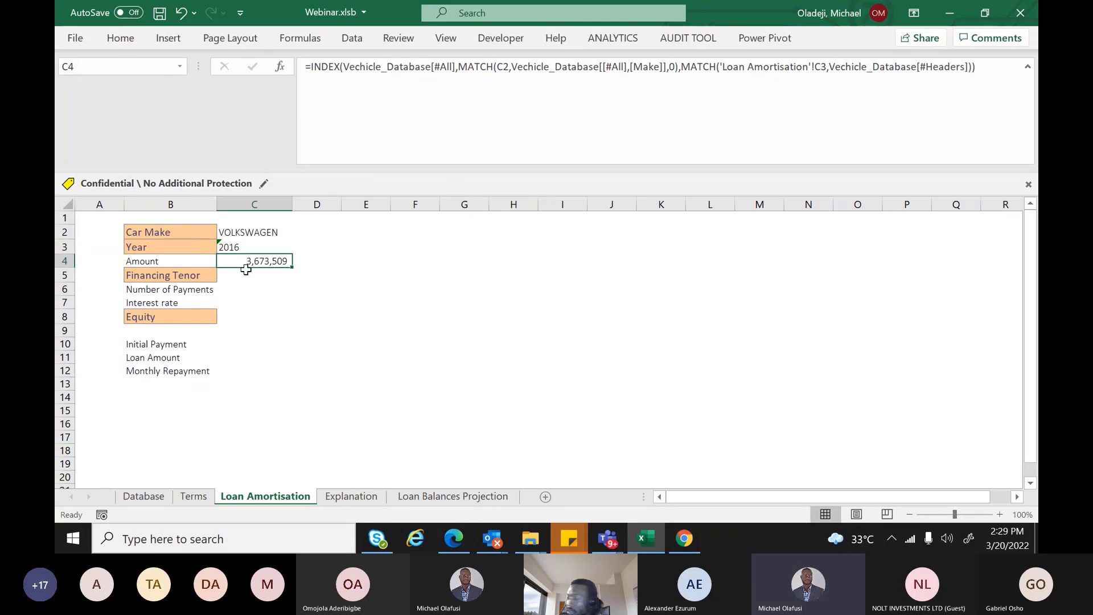
# Apply All Borders to the B2:D12 input table and widen column D
pyautogui.click(247, 274)
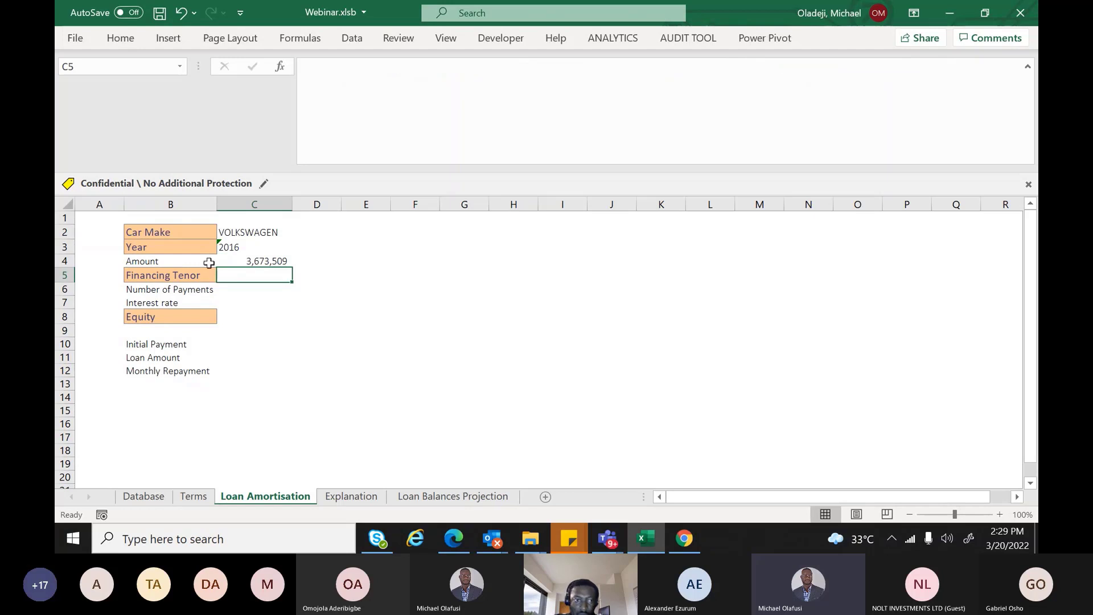
pyautogui.moveTo(183, 231); pyautogui.dragTo(318, 366)
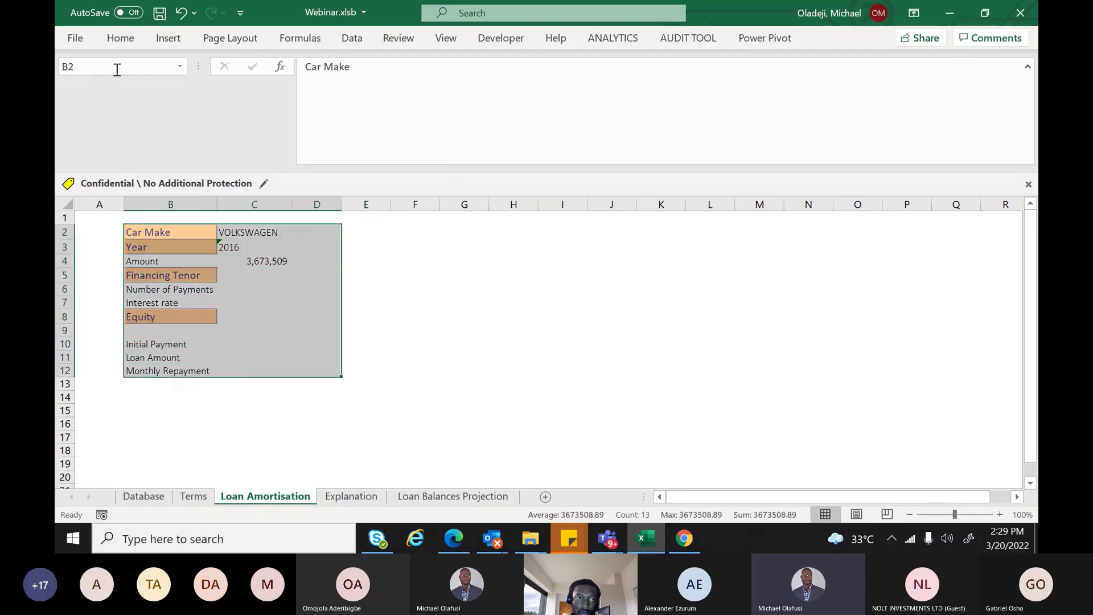
pyautogui.click(126, 46)
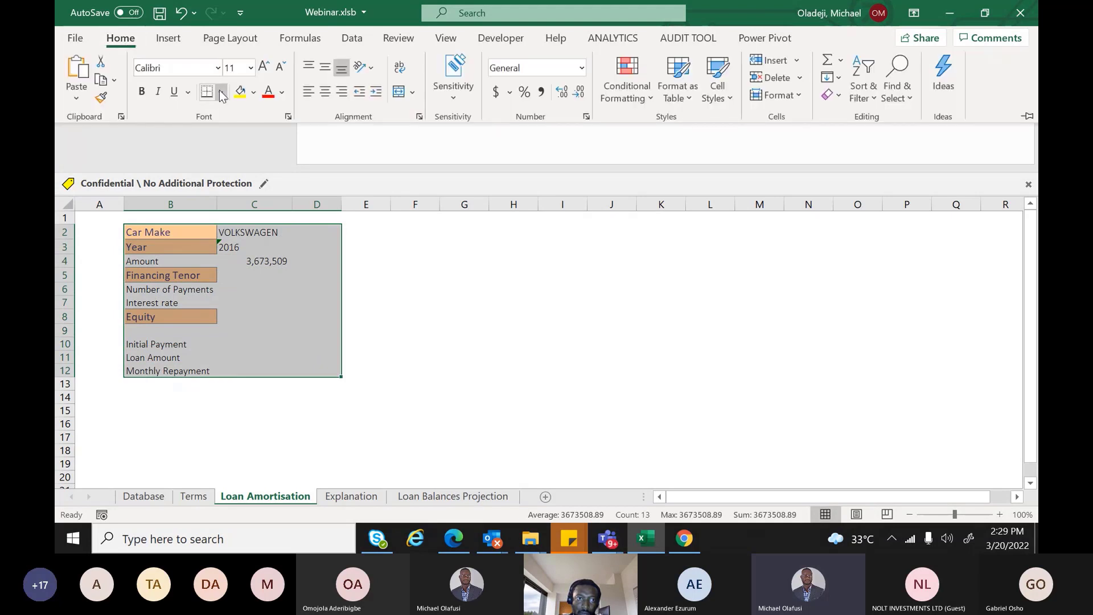
pyautogui.click(220, 91)
pyautogui.click(235, 251)
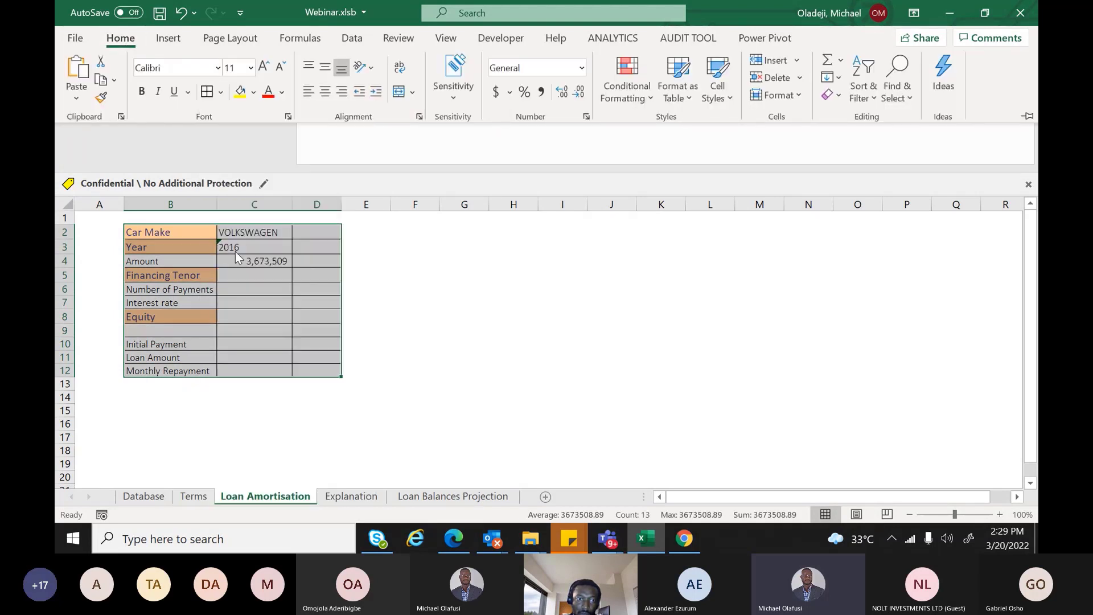
pyautogui.moveTo(345, 205); pyautogui.dragTo(479, 205)
pyautogui.click(387, 352)
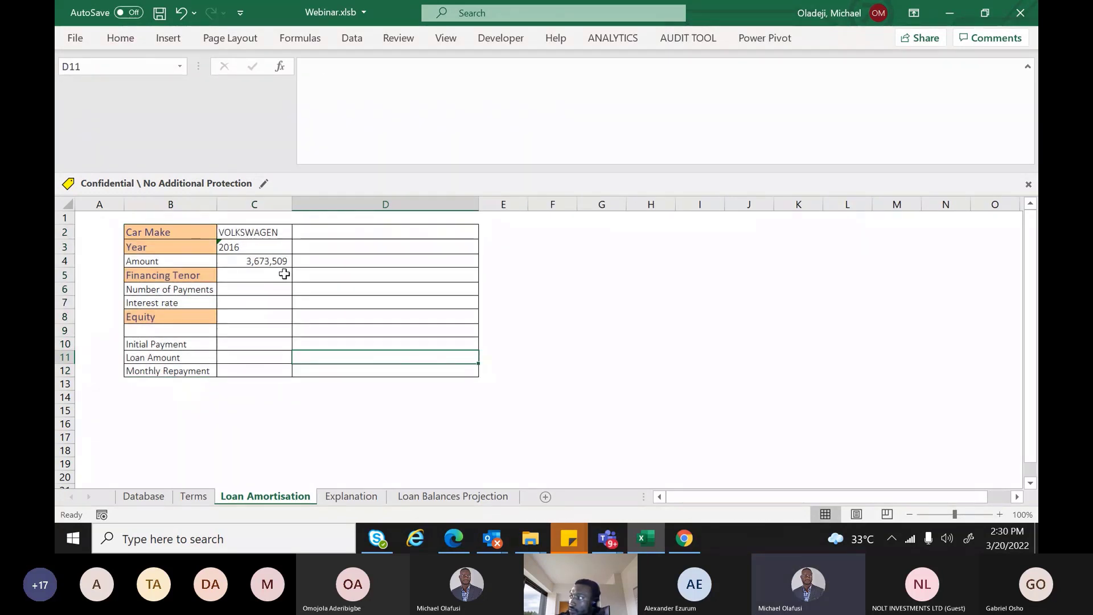
# Enter the note 'Select Car make' in D2 and start 'Select' in D3
pyautogui.click(335, 234)
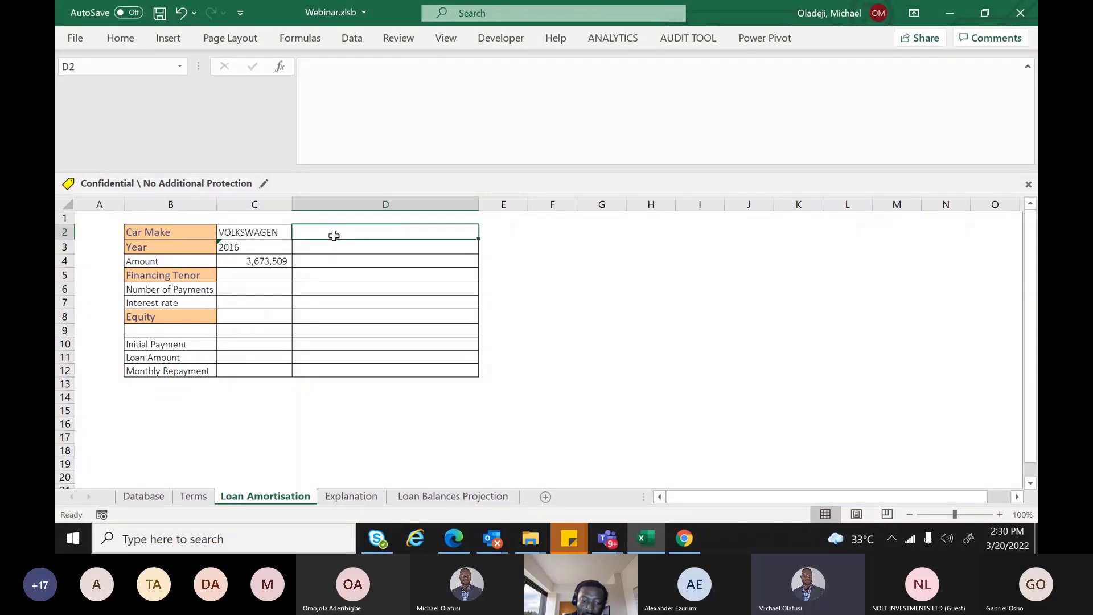
pyautogui.write('S')
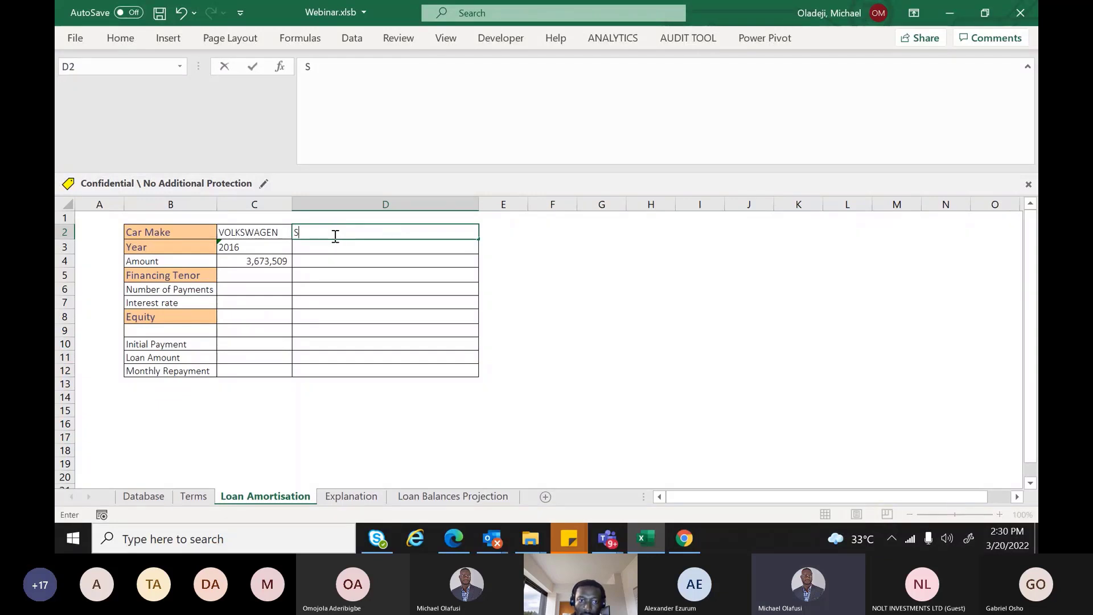
pyautogui.write('elect C')
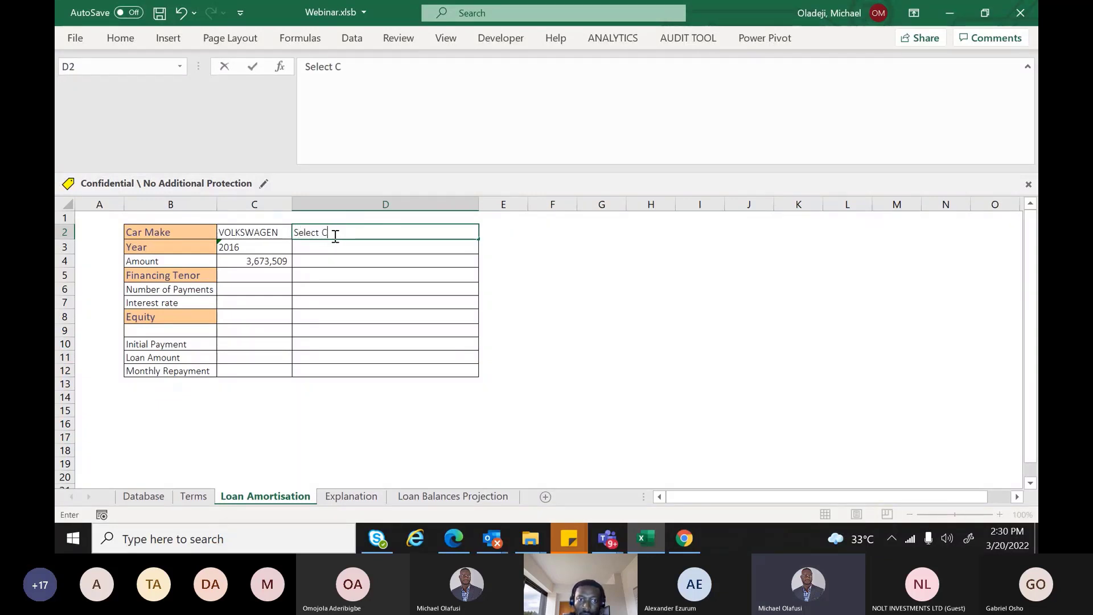
pyautogui.write('ar make')
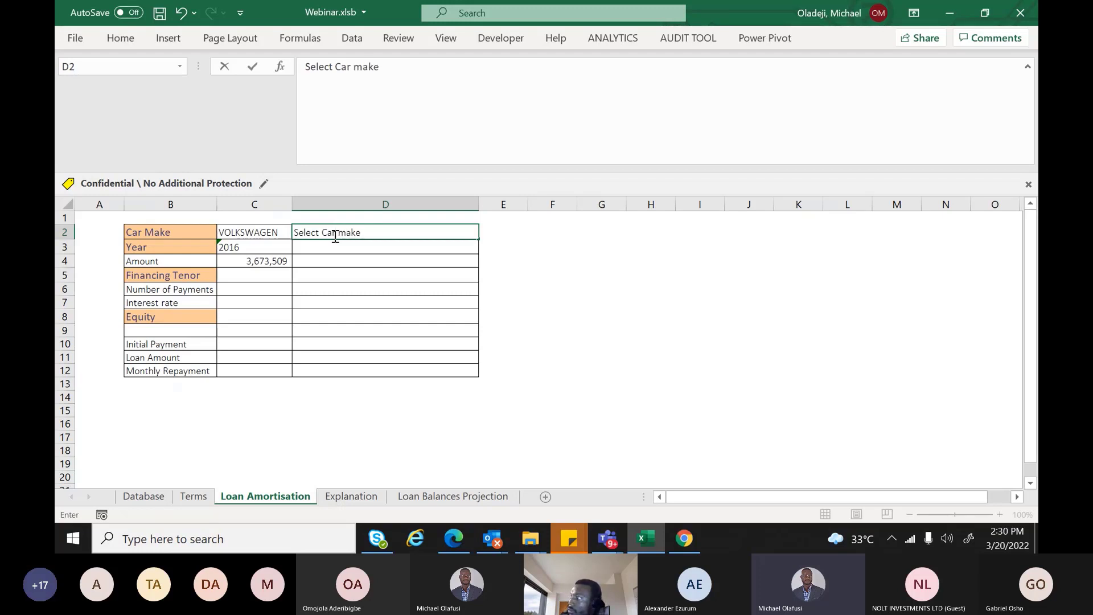
pyautogui.press('Return')
pyautogui.write('S')
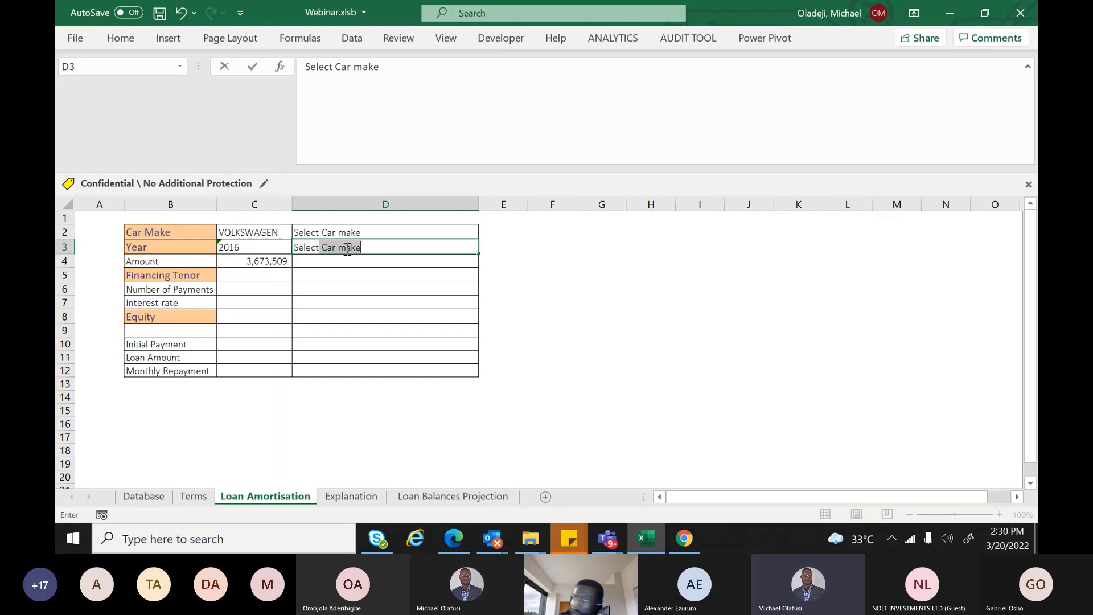
pyautogui.write('elect Y')
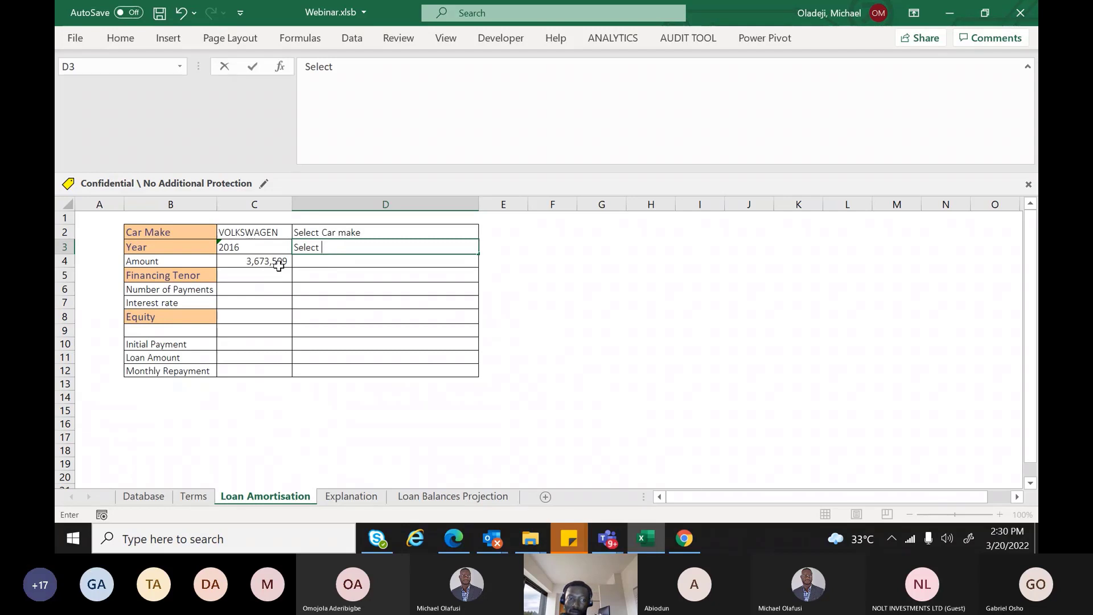
pyautogui.click(275, 262)
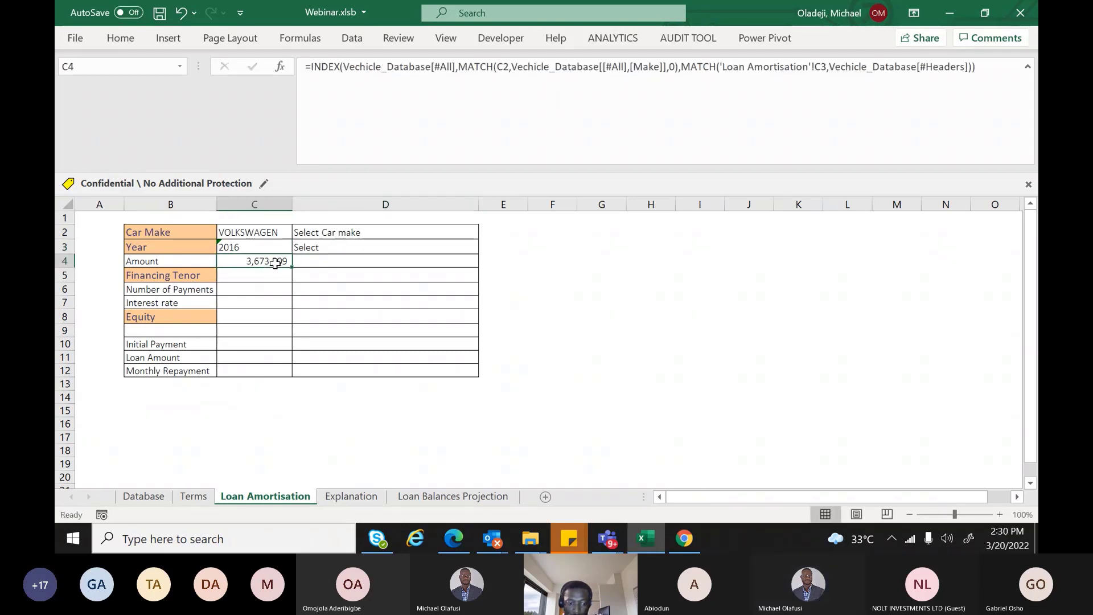
pyautogui.press('XF86AudioMute')
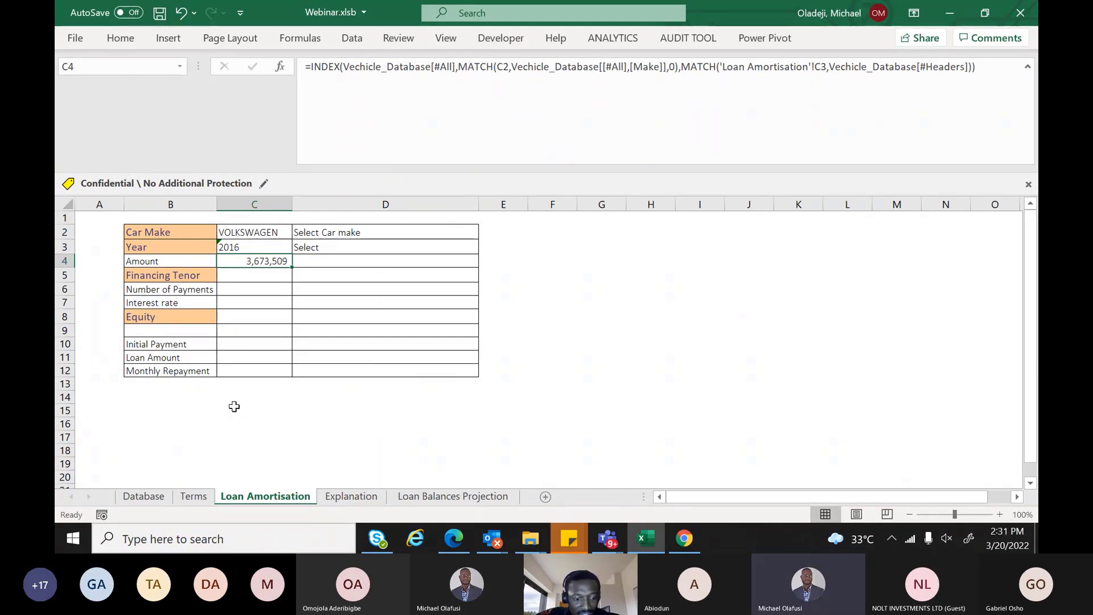
pyautogui.press('XF86AudioLowerVolume')
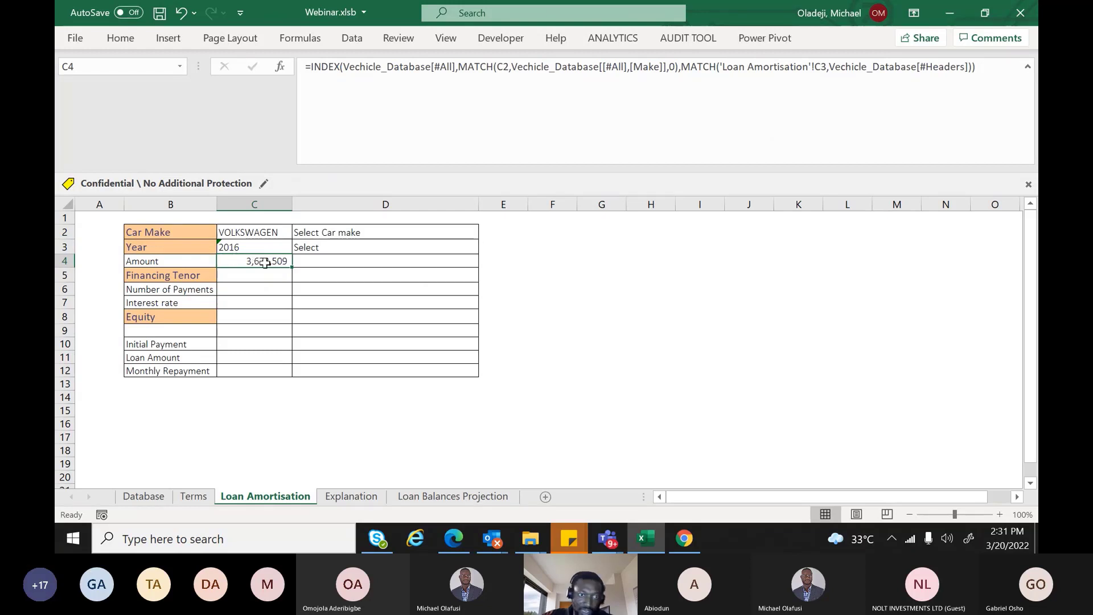
pyautogui.click(311, 263)
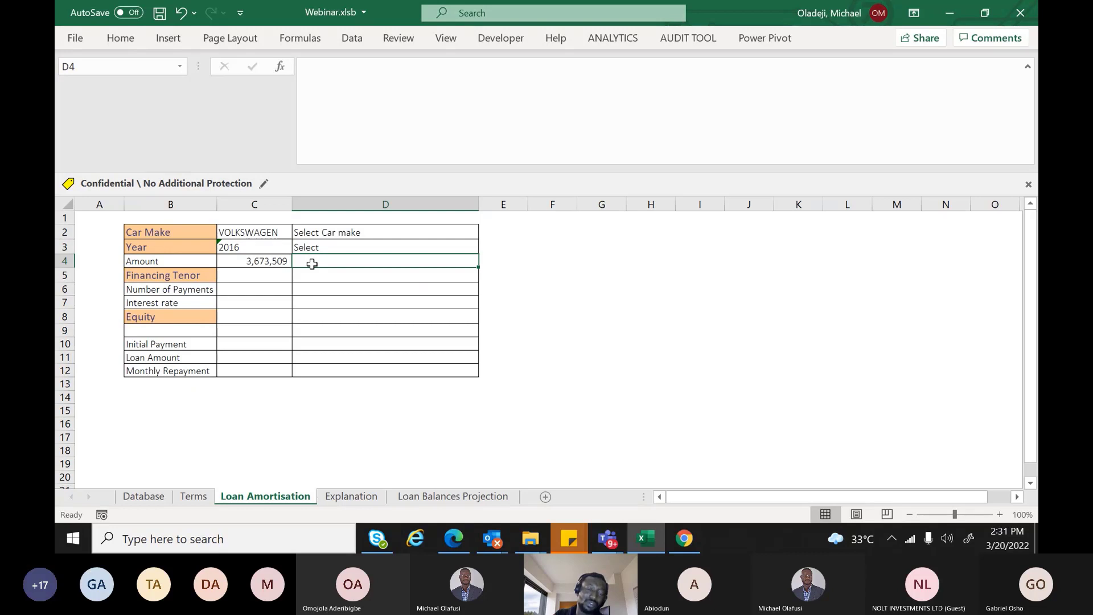
# Start a VLOOKUP in D4 that looks up the car make in C2 across the vehicle database table
pyautogui.write('=v')
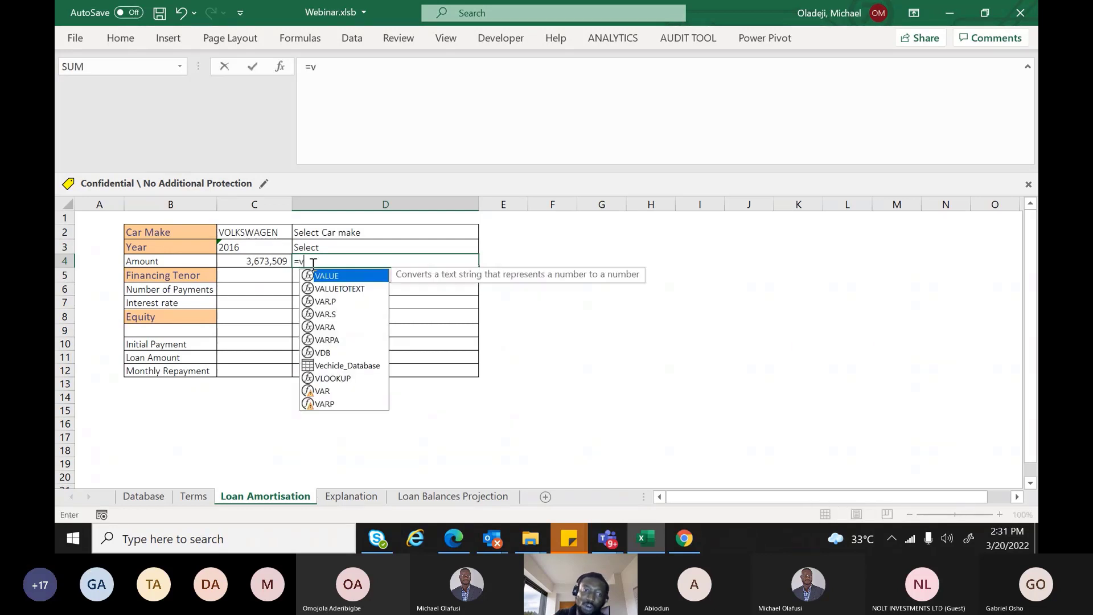
pyautogui.write('lo')
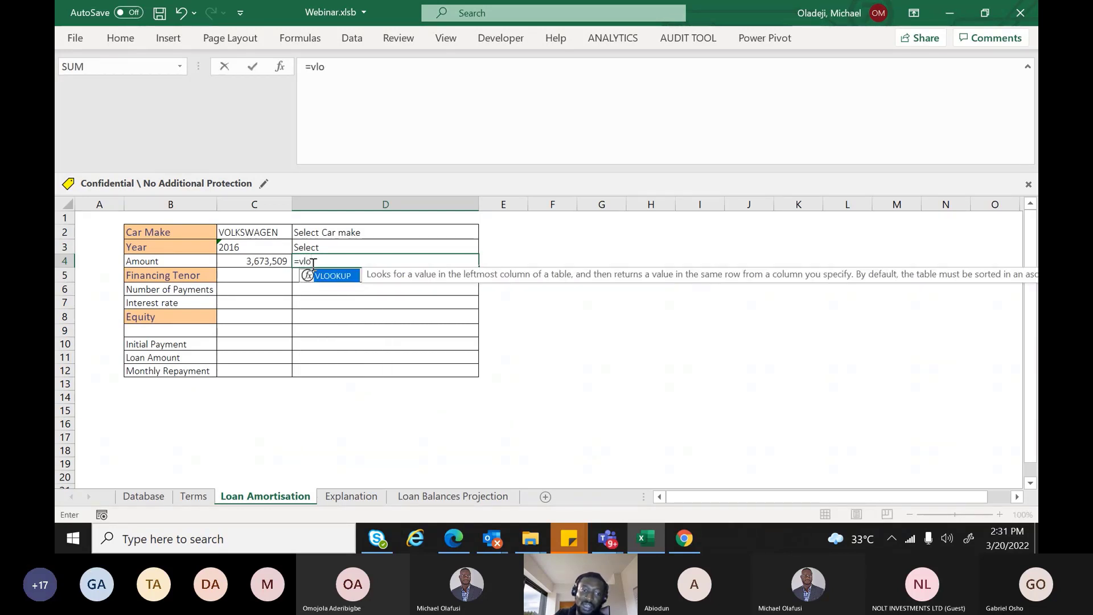
pyautogui.press('Tab')
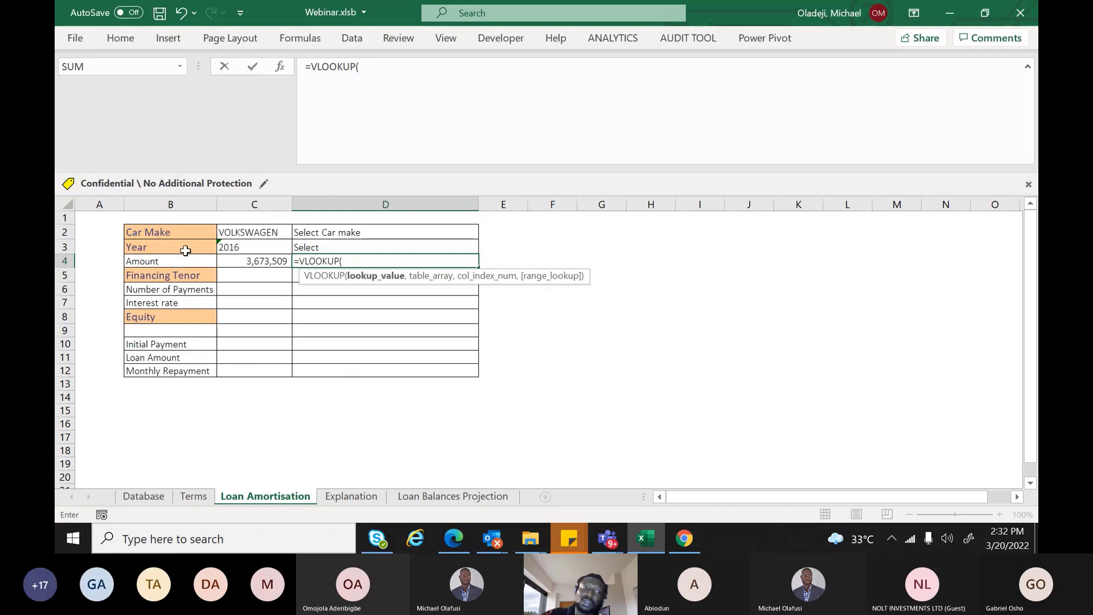
pyautogui.click(253, 233)
pyautogui.write(',')
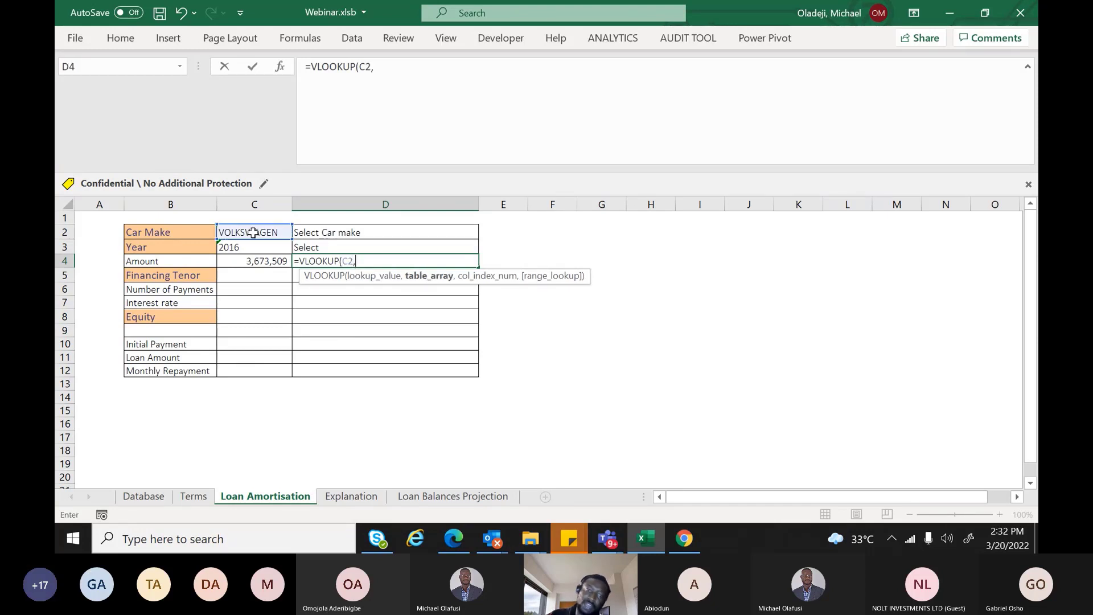
pyautogui.click(153, 497)
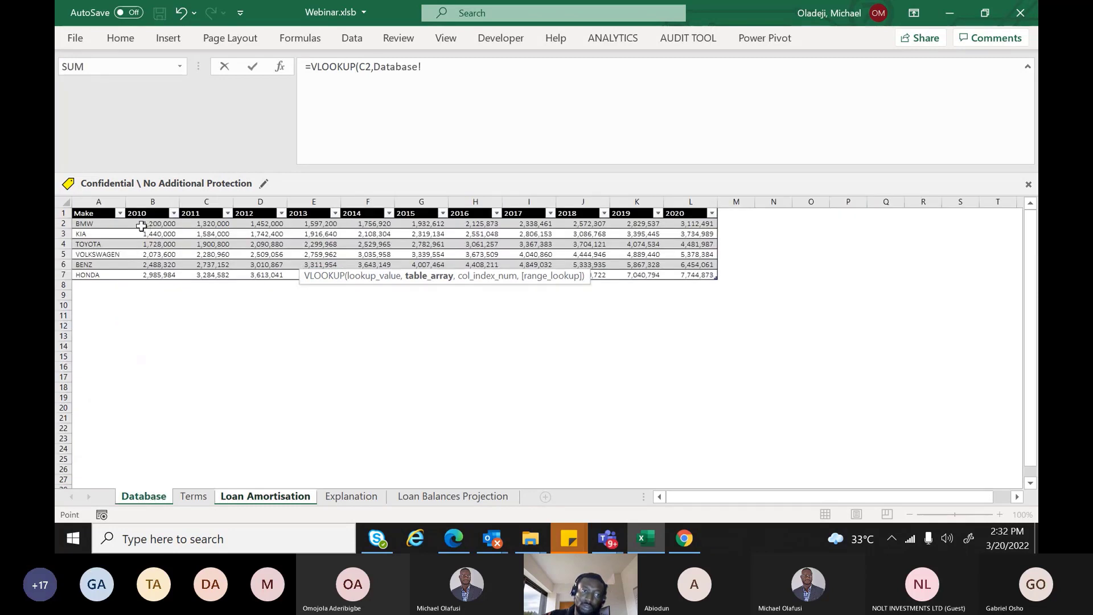
pyautogui.moveTo(110, 213); pyautogui.dragTo(691, 275)
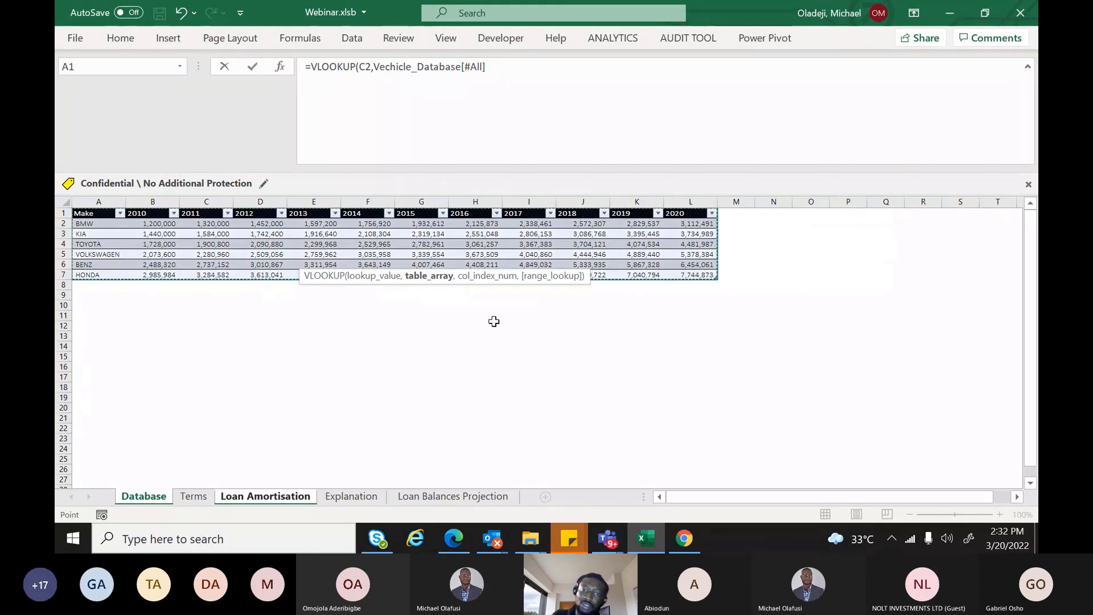
pyautogui.write(',')
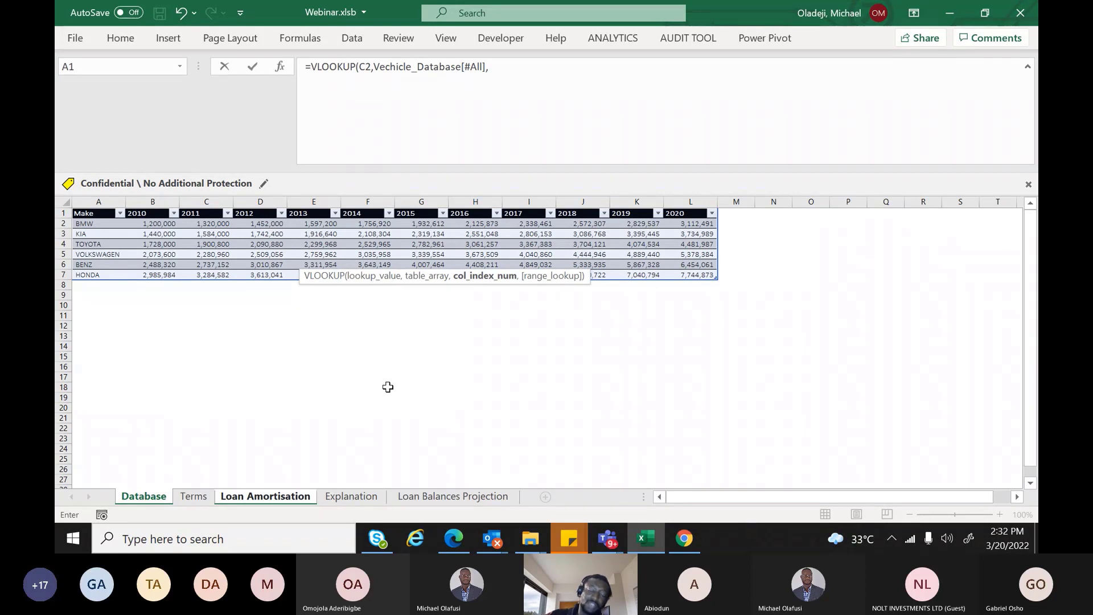
# Set its column index to a MATCH of the year in C3 against the table headers
pyautogui.write('match')
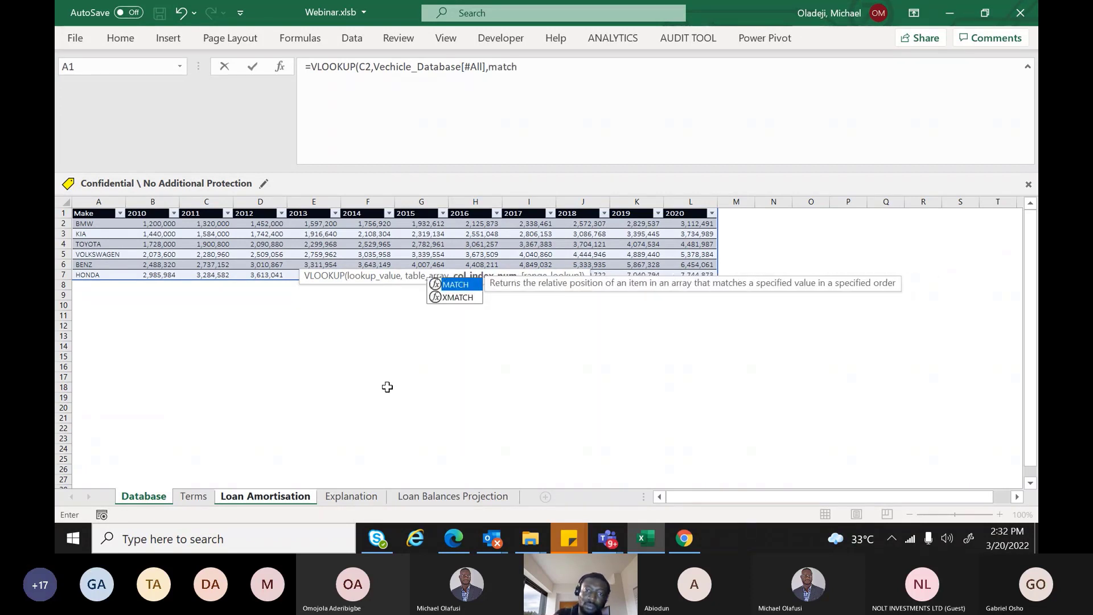
pyautogui.press('Tab')
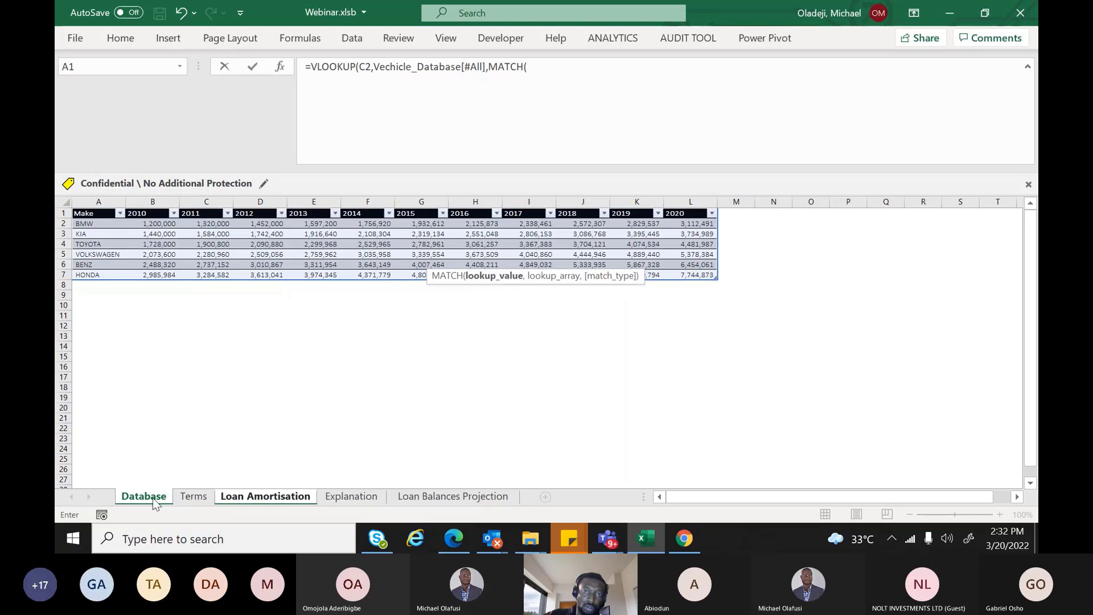
pyautogui.click(265, 496)
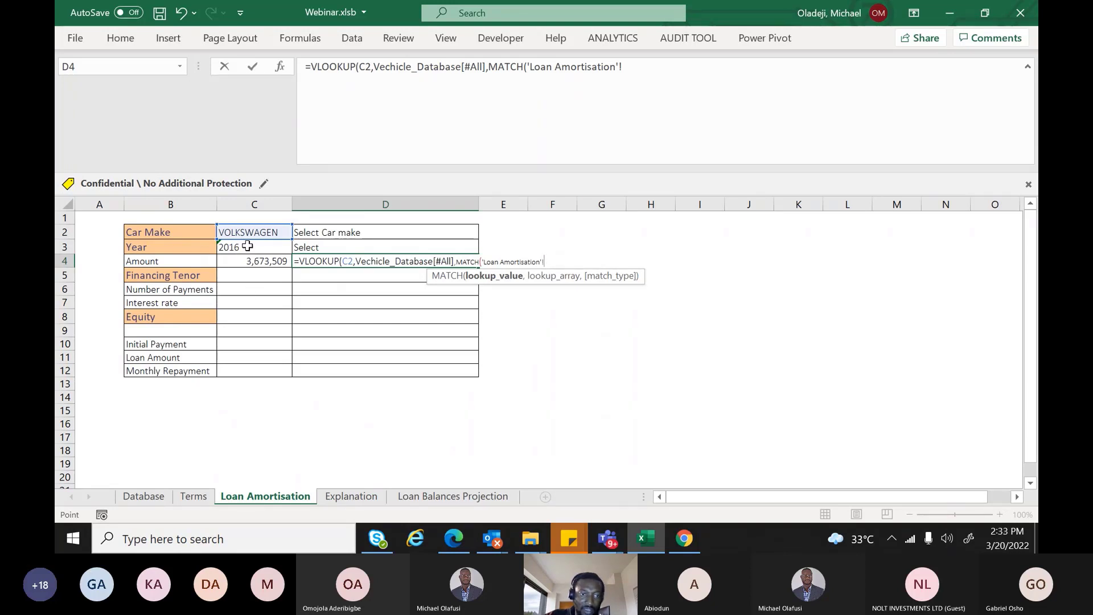
pyautogui.click(248, 246)
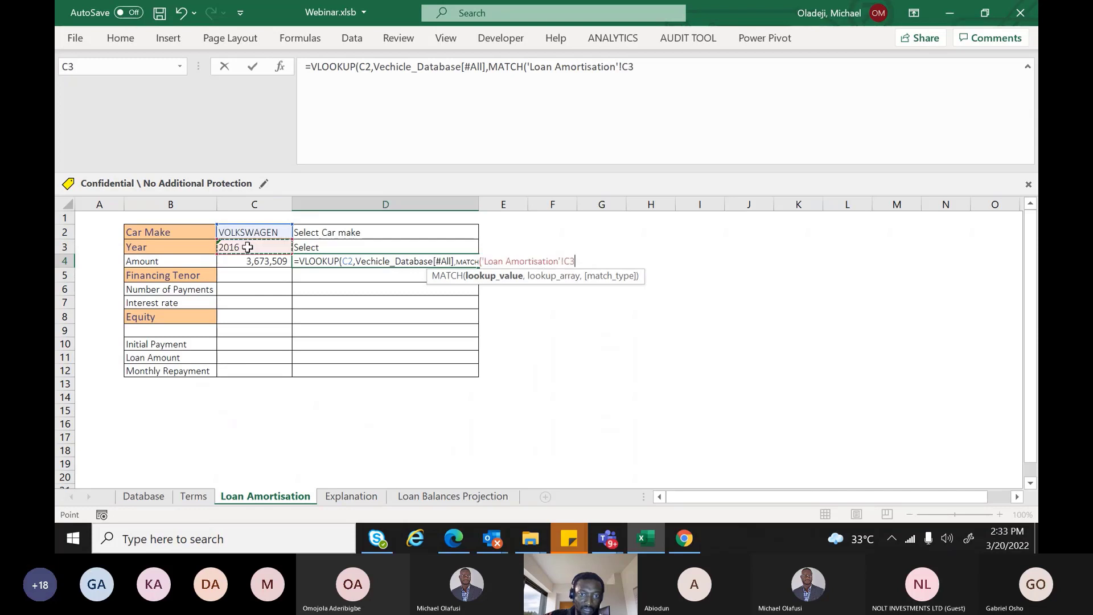
pyautogui.write(',')
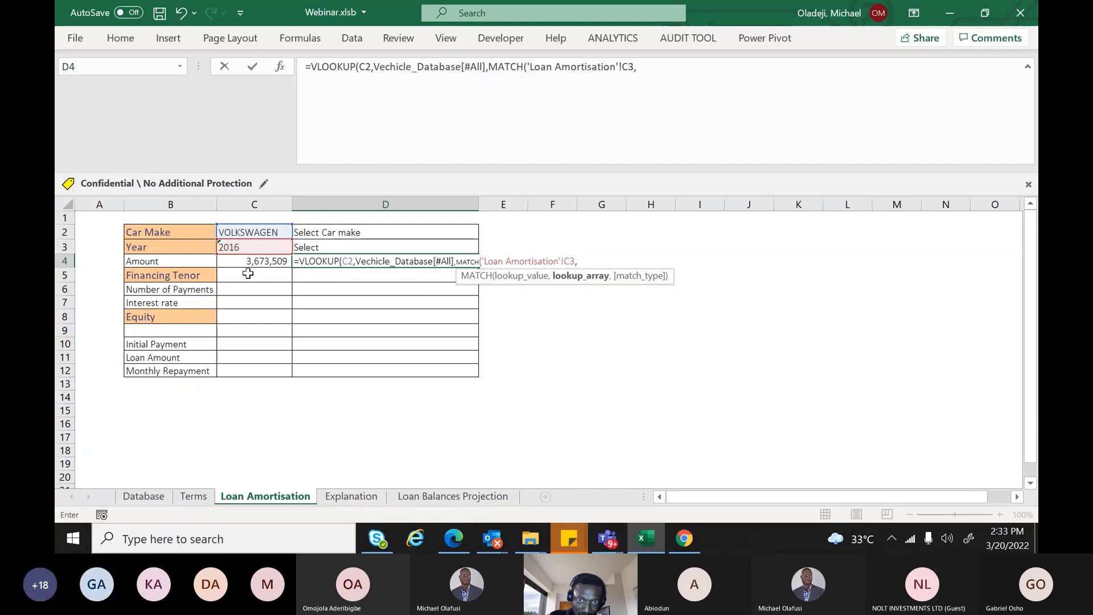
pyautogui.click(154, 498)
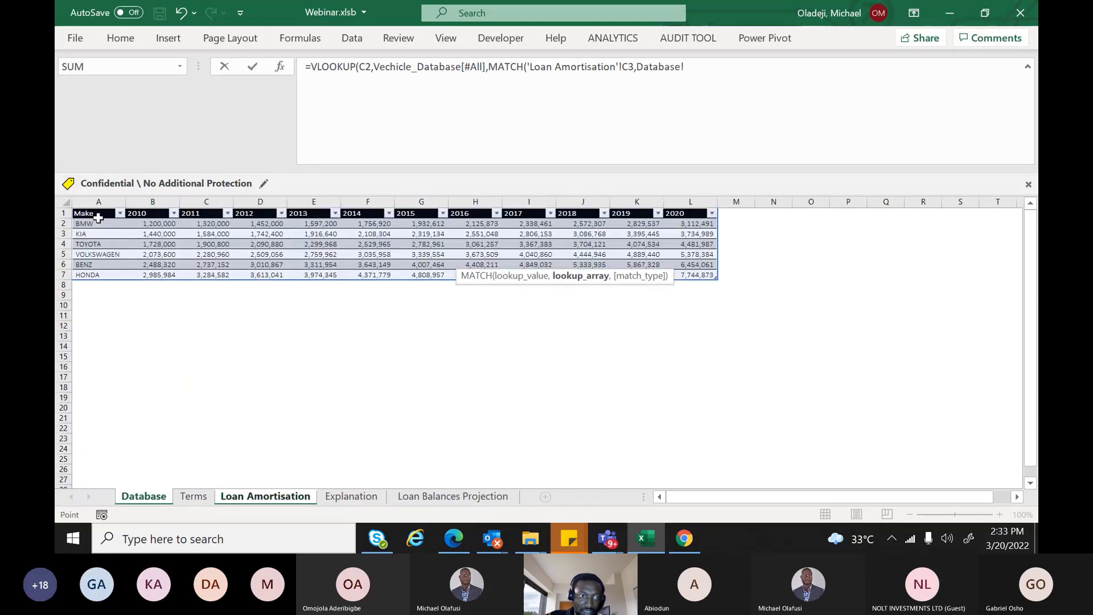
pyautogui.moveTo(98, 218); pyautogui.dragTo(678, 205)
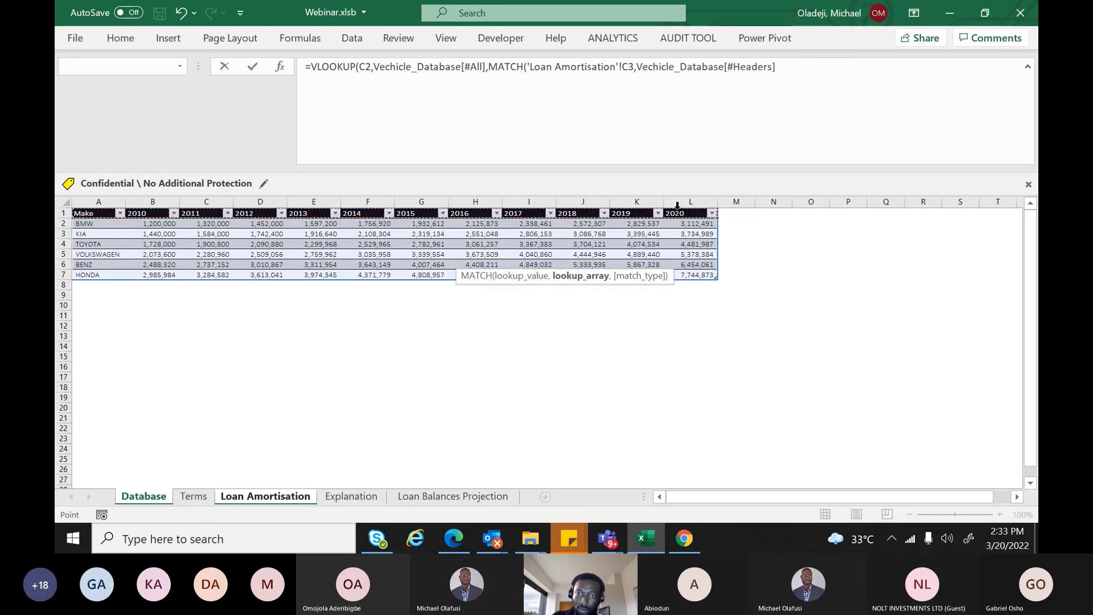
pyautogui.write(',0),')
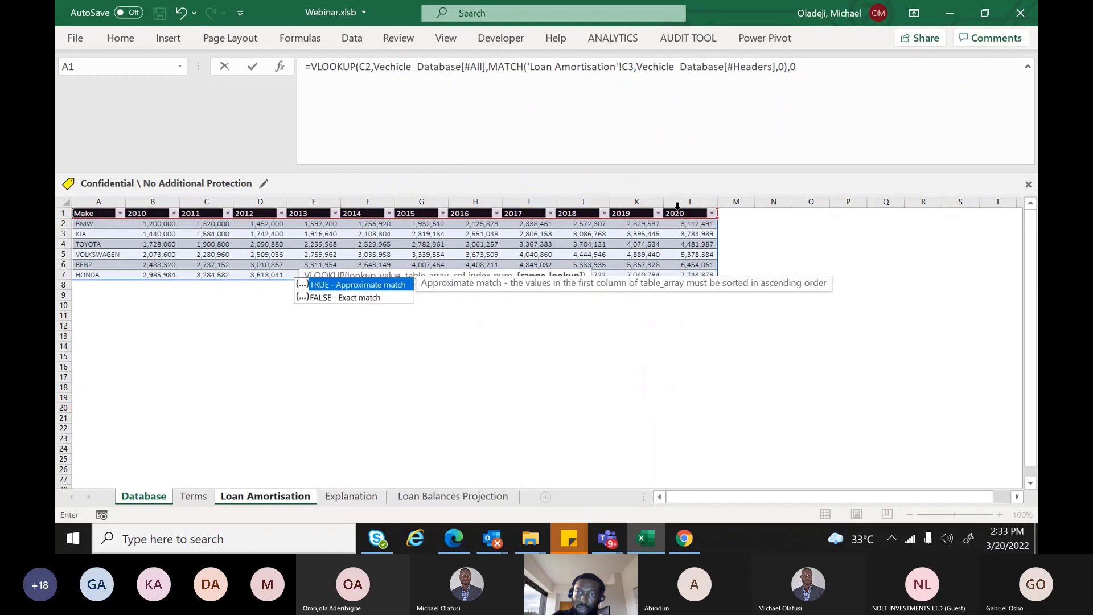
pyautogui.write('0)')
pyautogui.press('Return')
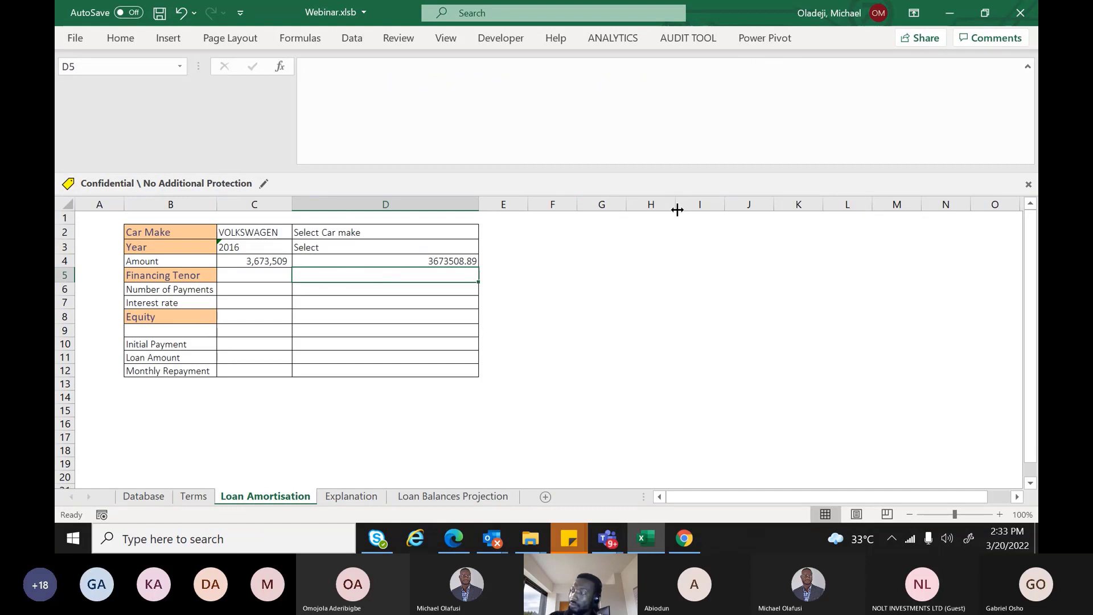
# Compare the D4 and C4 formulas, then give D4 comma style with no decimals
pyautogui.click(463, 262)
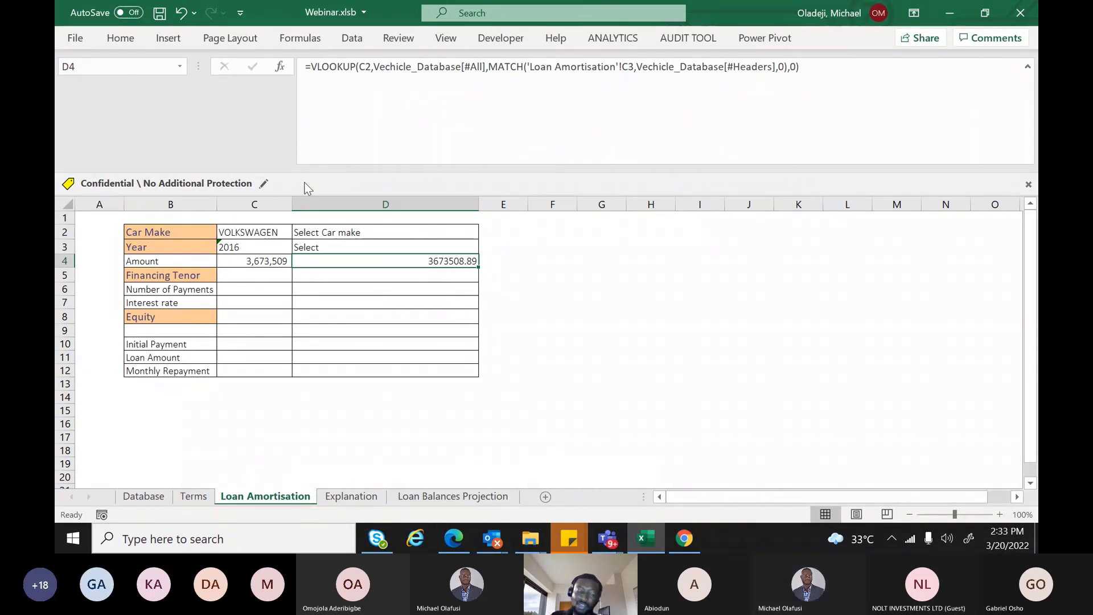
pyautogui.click(258, 264)
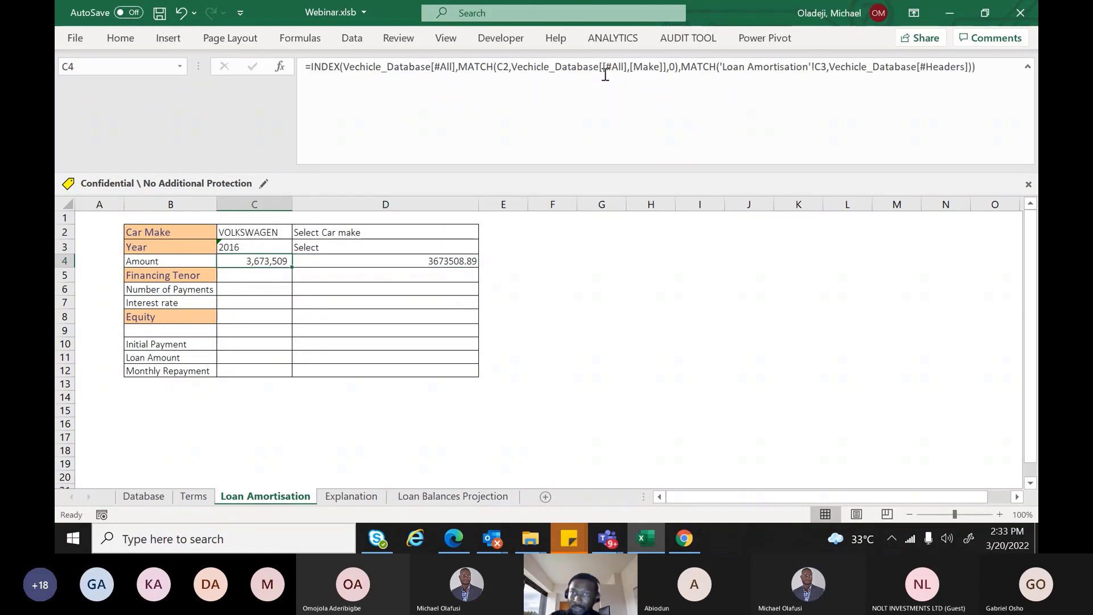
pyautogui.click(422, 260)
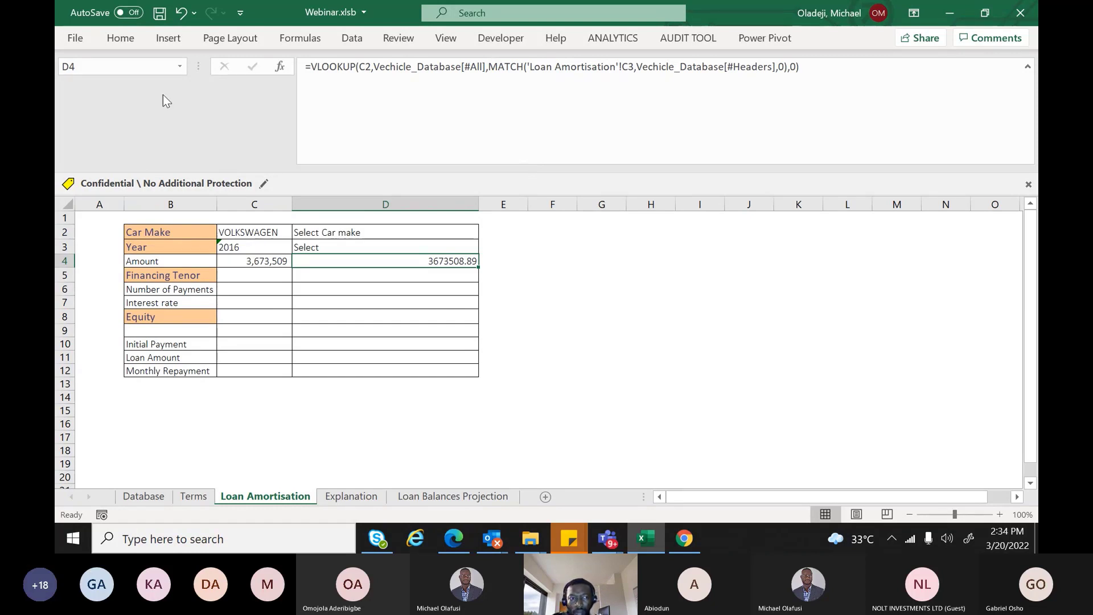
pyautogui.click(120, 44)
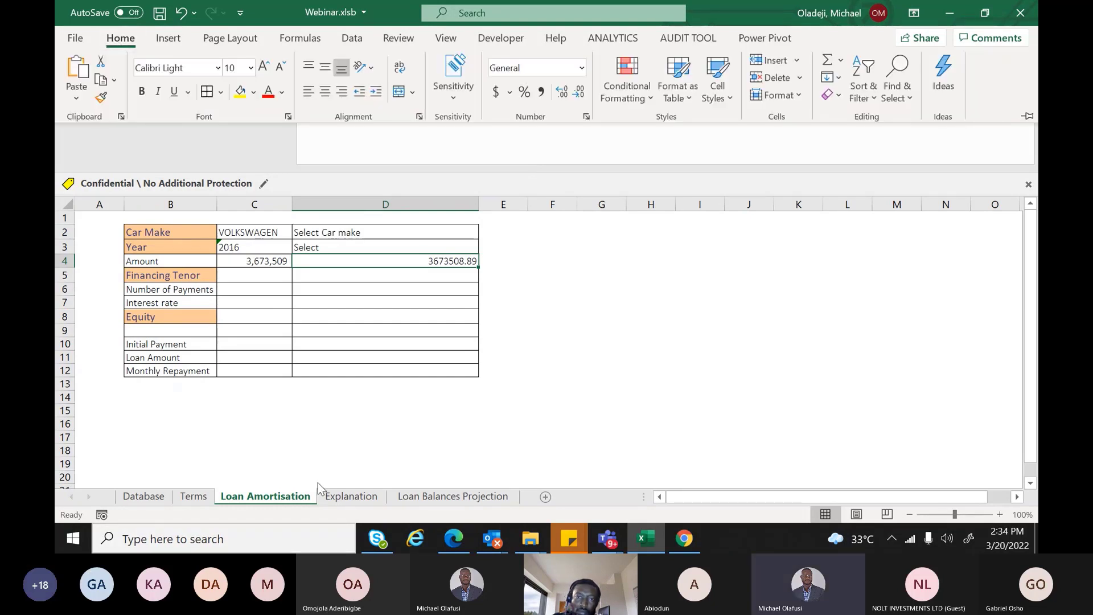
pyautogui.click(540, 93)
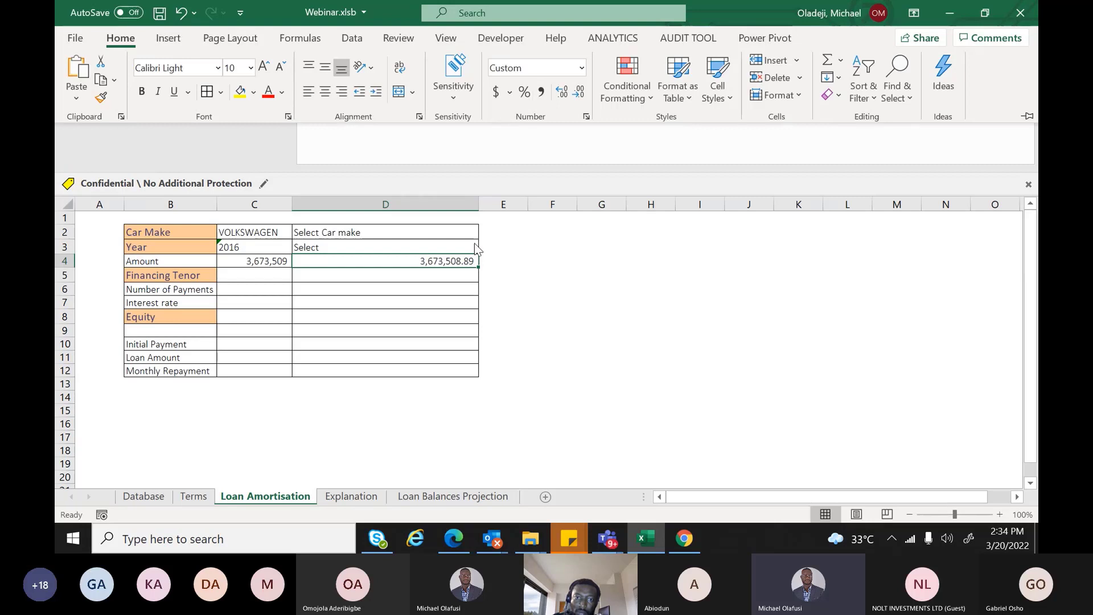
pyautogui.click(568, 93)
pyautogui.click(568, 94)
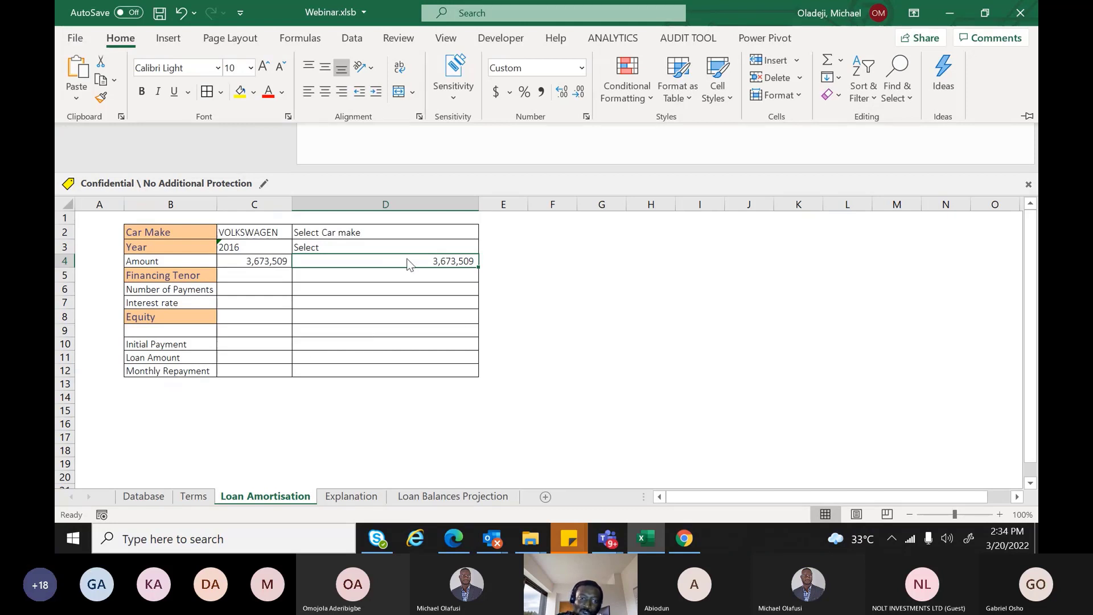
pyautogui.hotkey('ctrl', 'F1')
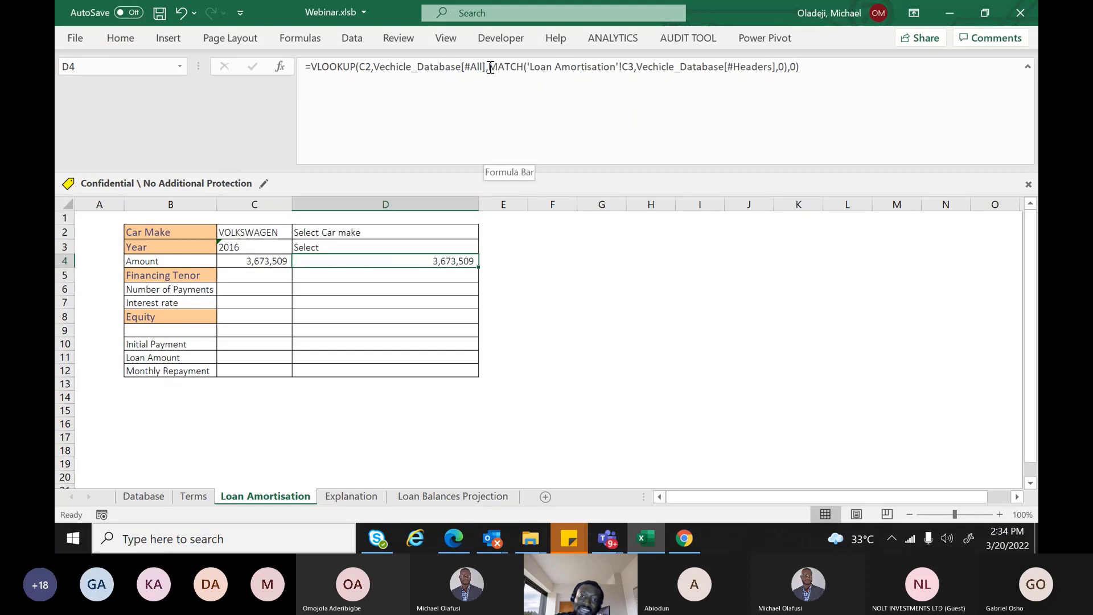
pyautogui.moveTo(490, 66); pyautogui.dragTo(774, 69)
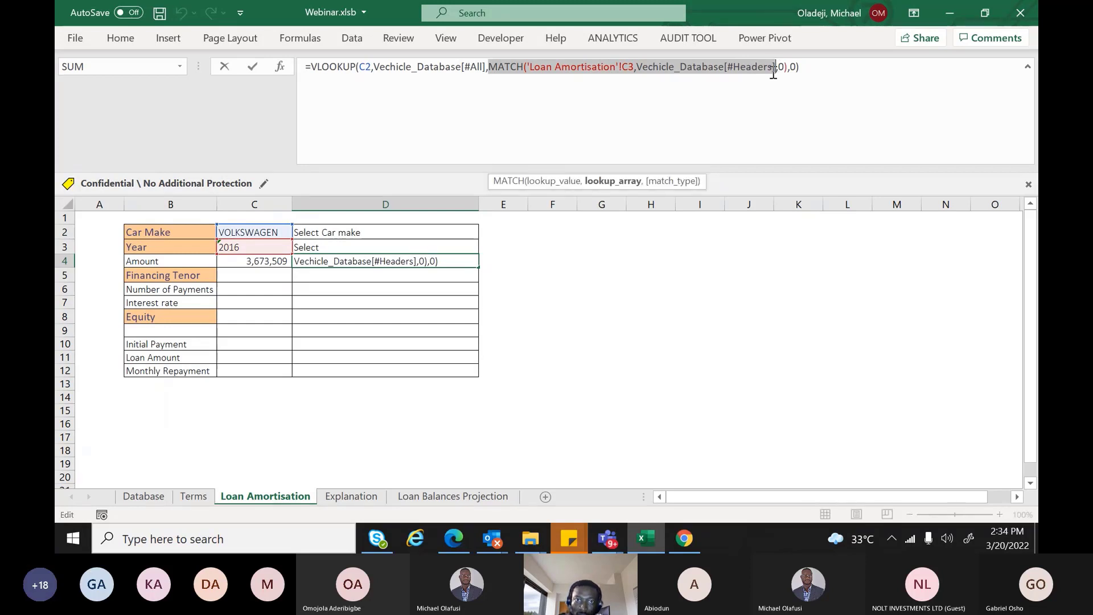
pyautogui.press('Delete')
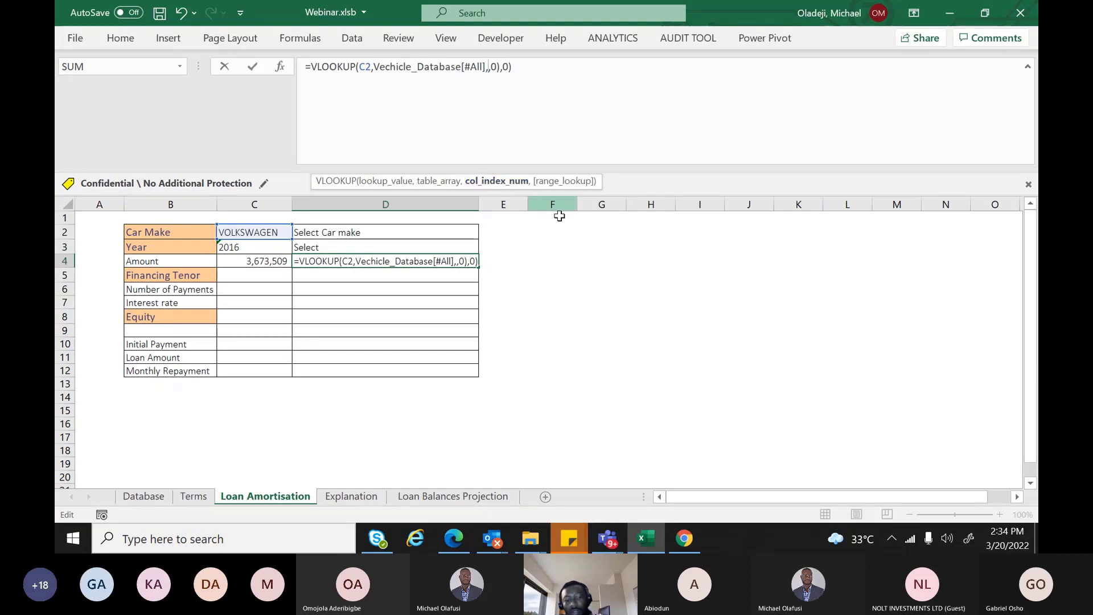
pyautogui.press('Escape')
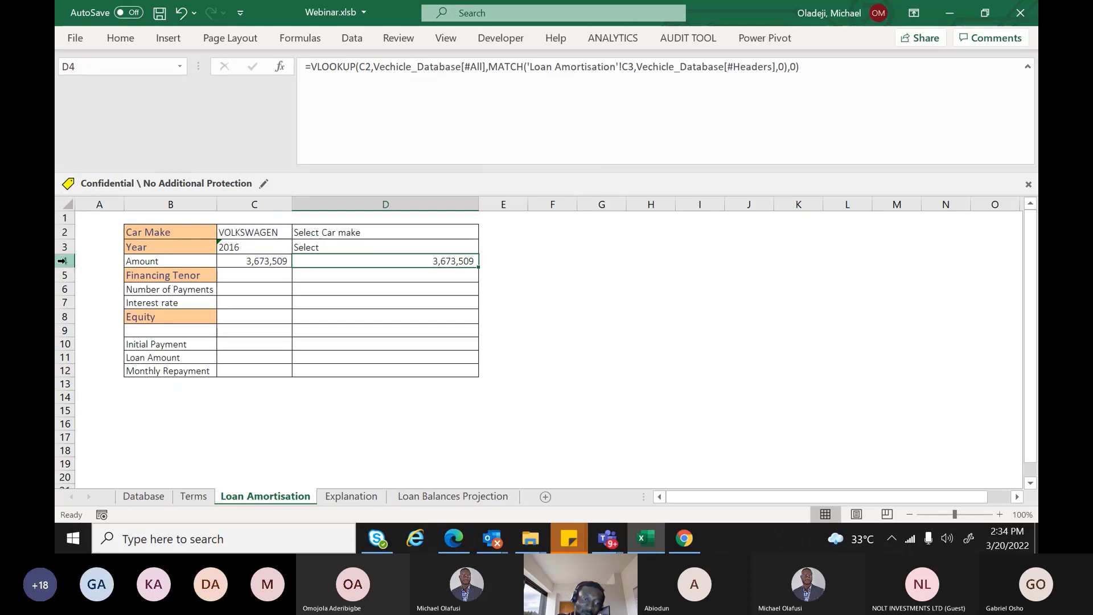
pyautogui.click(63, 261)
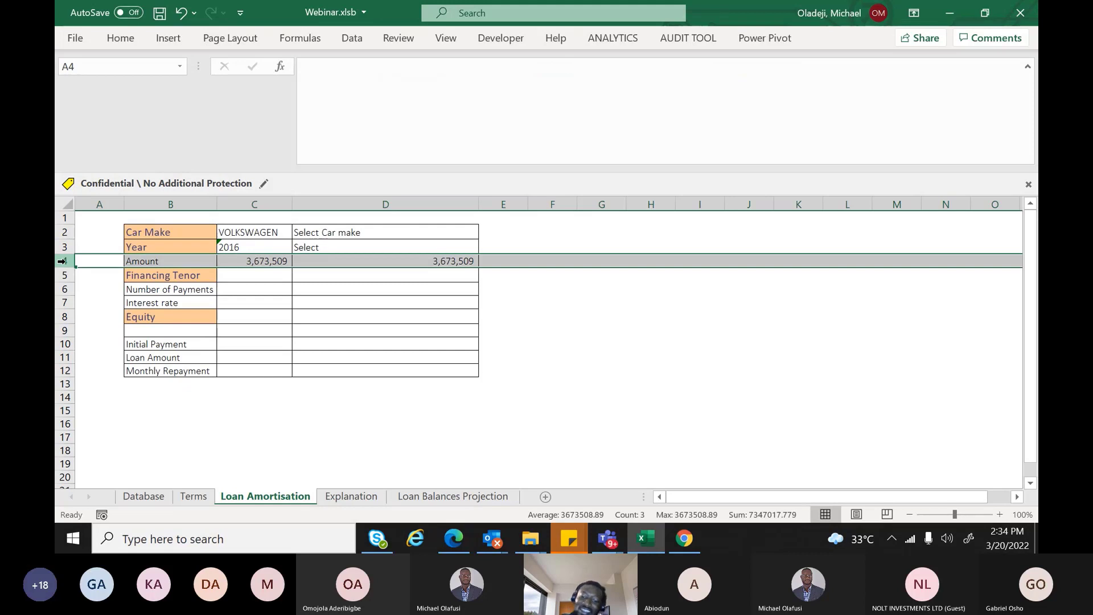
# Insert a new row above Amount and label it 'Year column' in B4
pyautogui.hotkey('ctrl', 'shift', '+')
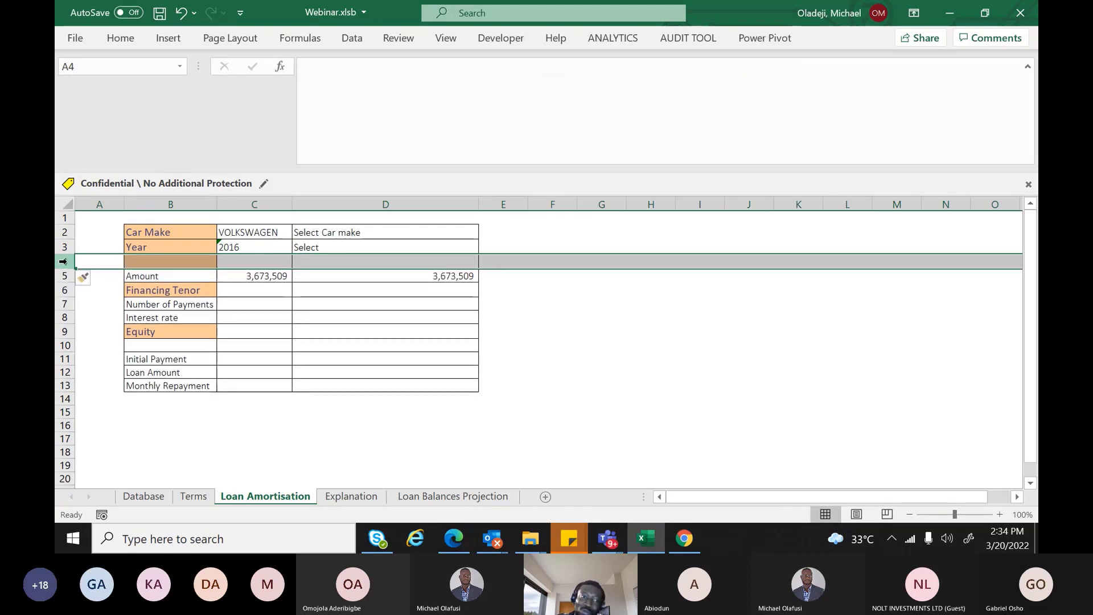
pyautogui.click(142, 261)
pyautogui.write('Year')
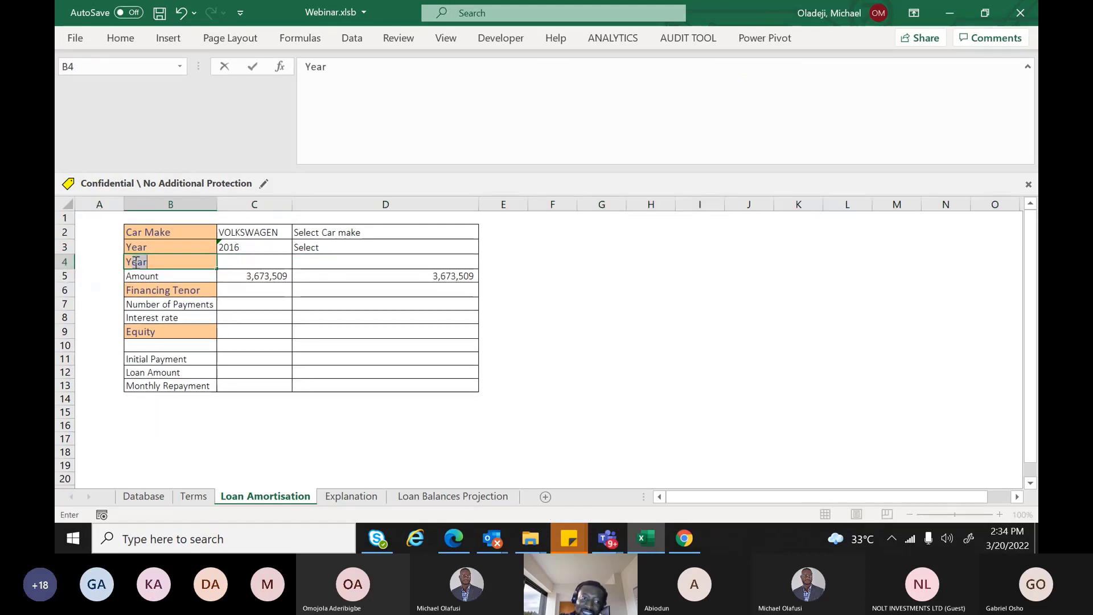
pyautogui.write(' C')
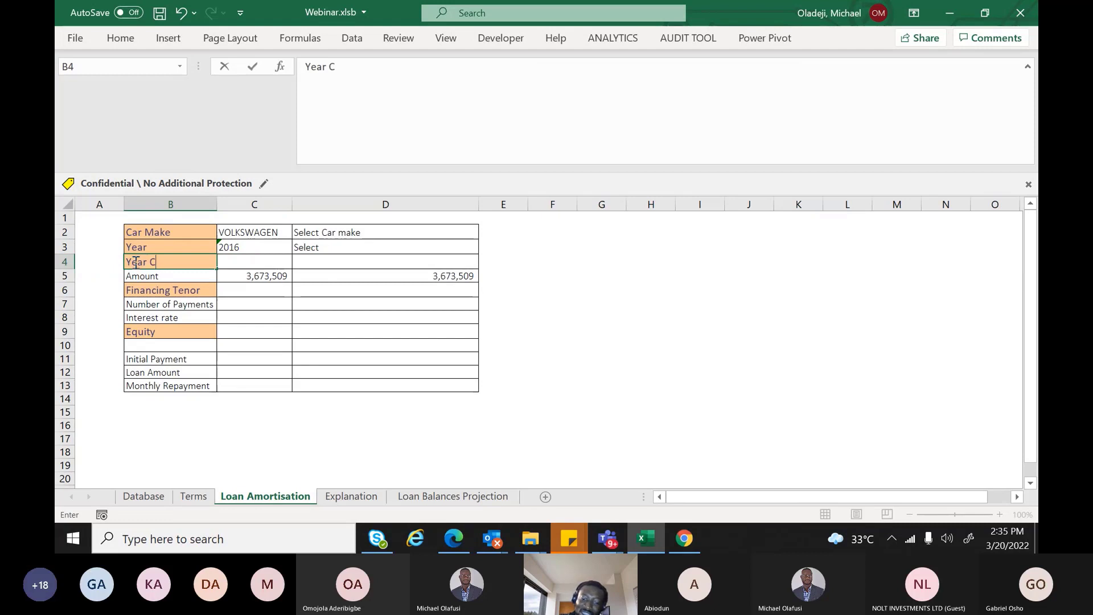
pyautogui.write('lou')
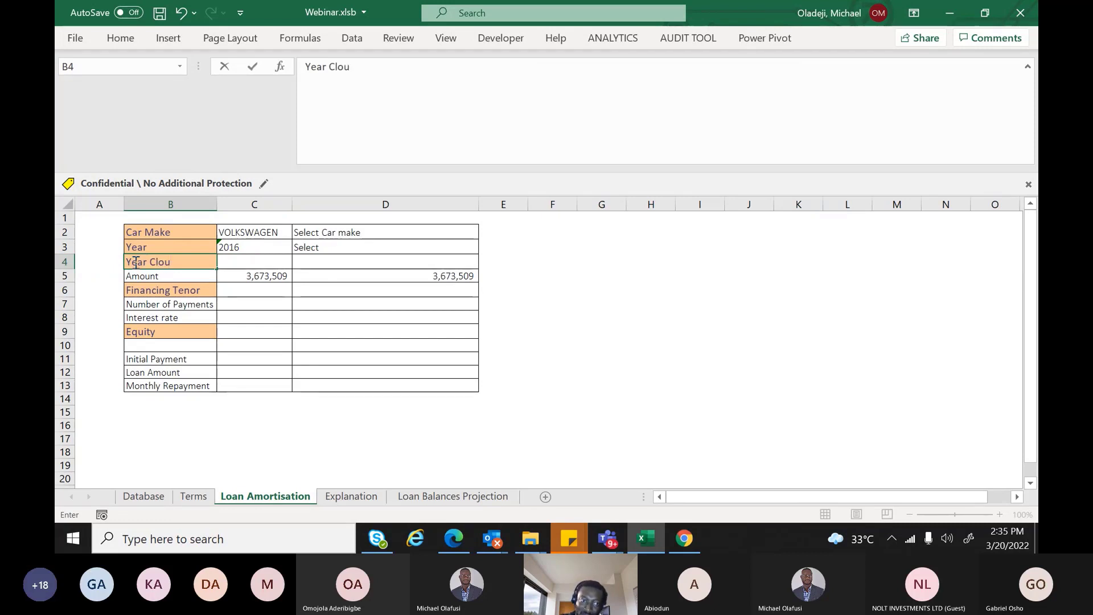
pyautogui.press('BackSpace')
pyautogui.press('BackSpace')
pyautogui.press('BackSpace')
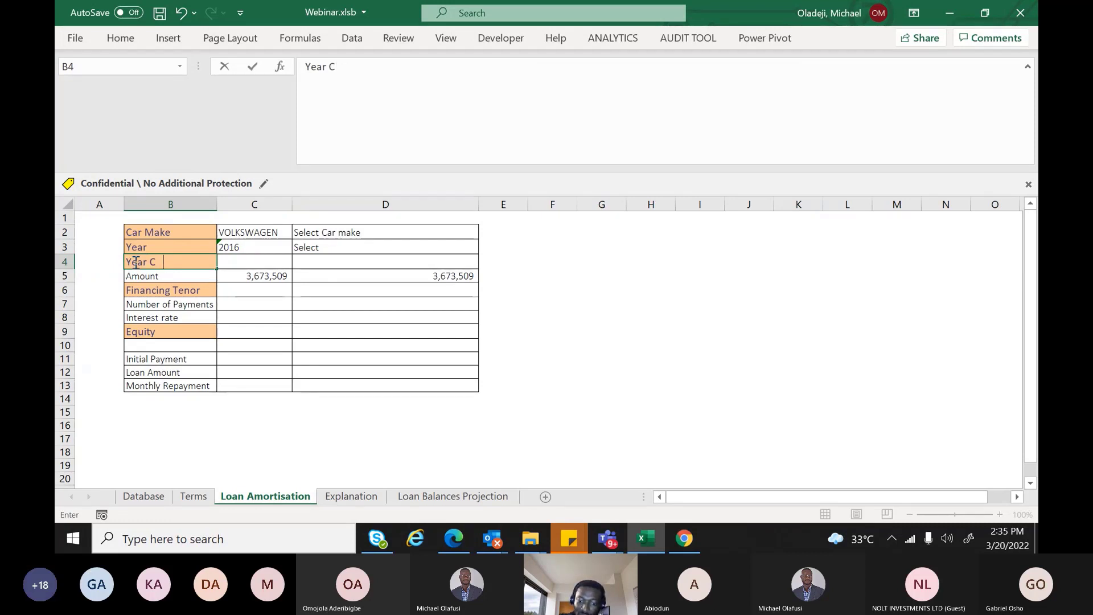
pyautogui.write('OLU')
pyautogui.press('BackSpace')
pyautogui.press('BackSpace')
pyautogui.press('BackSpace')
pyautogui.press('BackSpace')
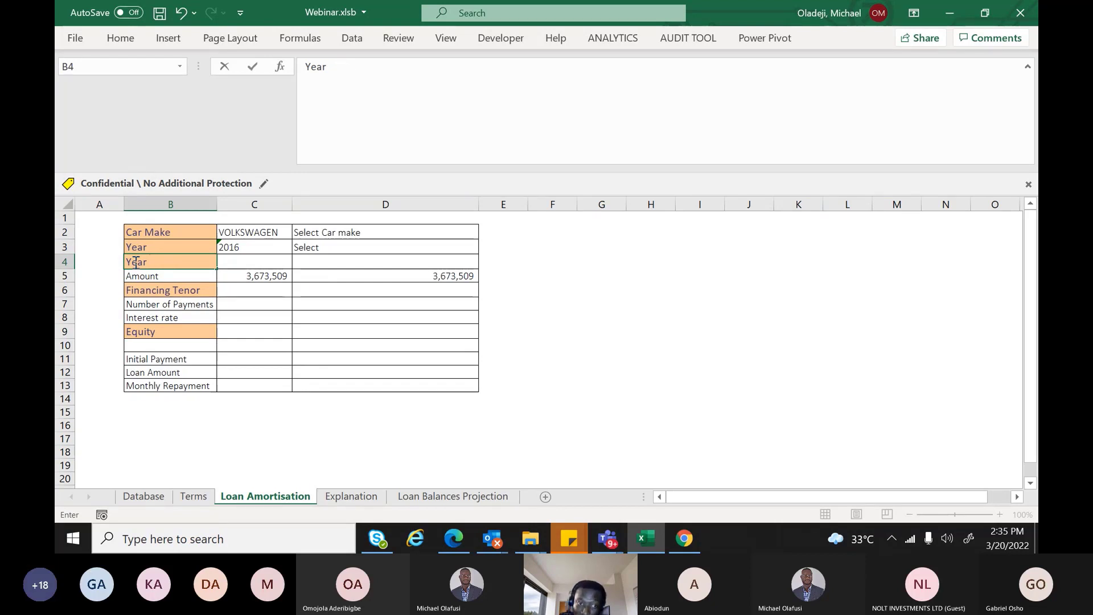
pyautogui.write('column')
pyautogui.press('Tab')
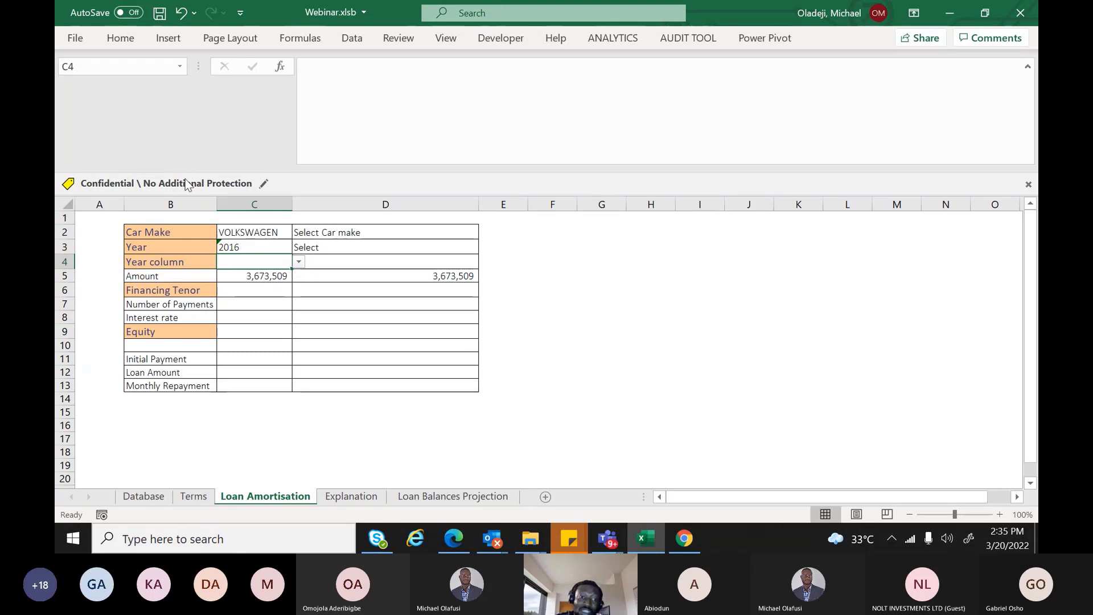
pyautogui.click(146, 496)
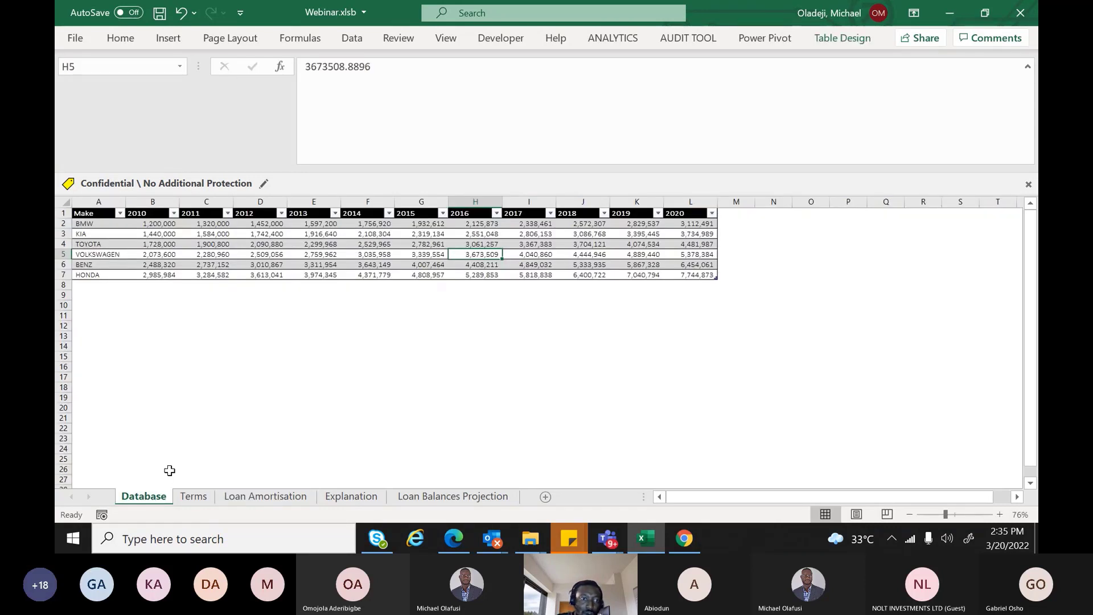
pyautogui.click(144, 217)
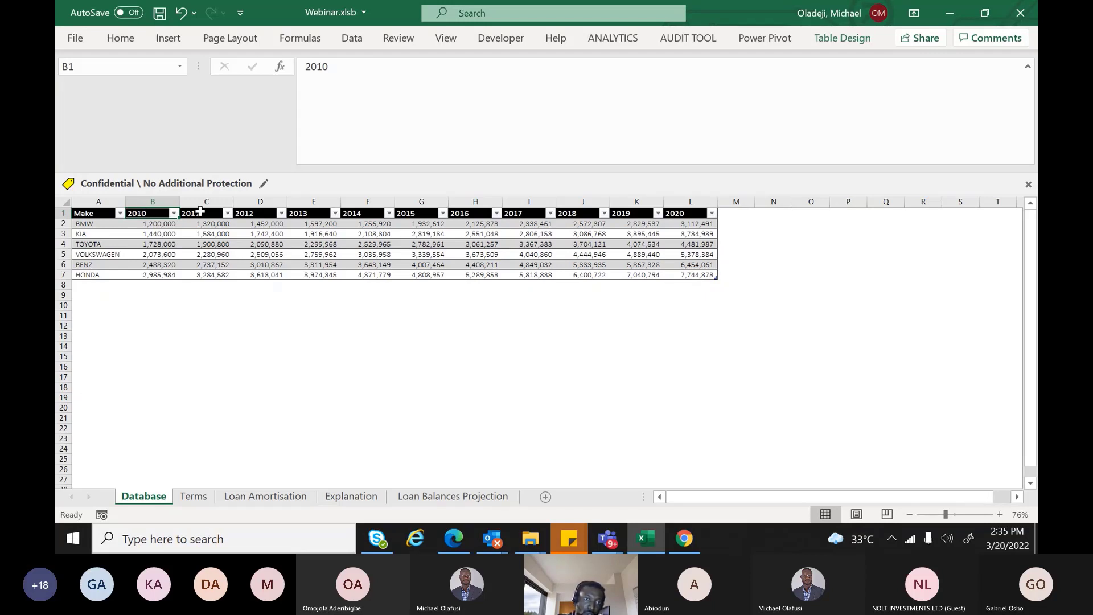
pyautogui.click(202, 214)
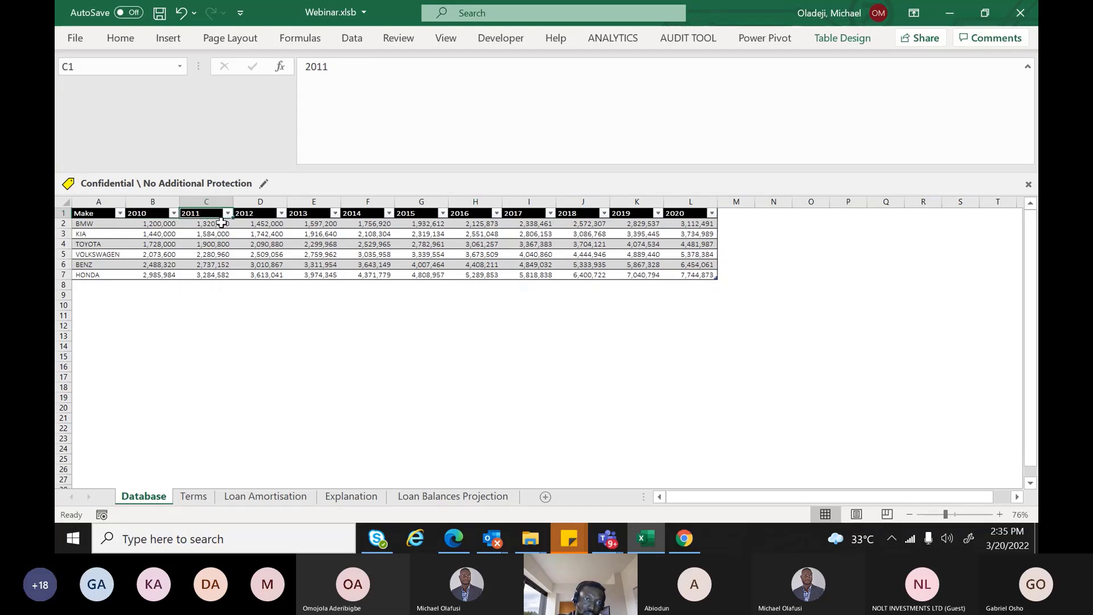
pyautogui.click(259, 214)
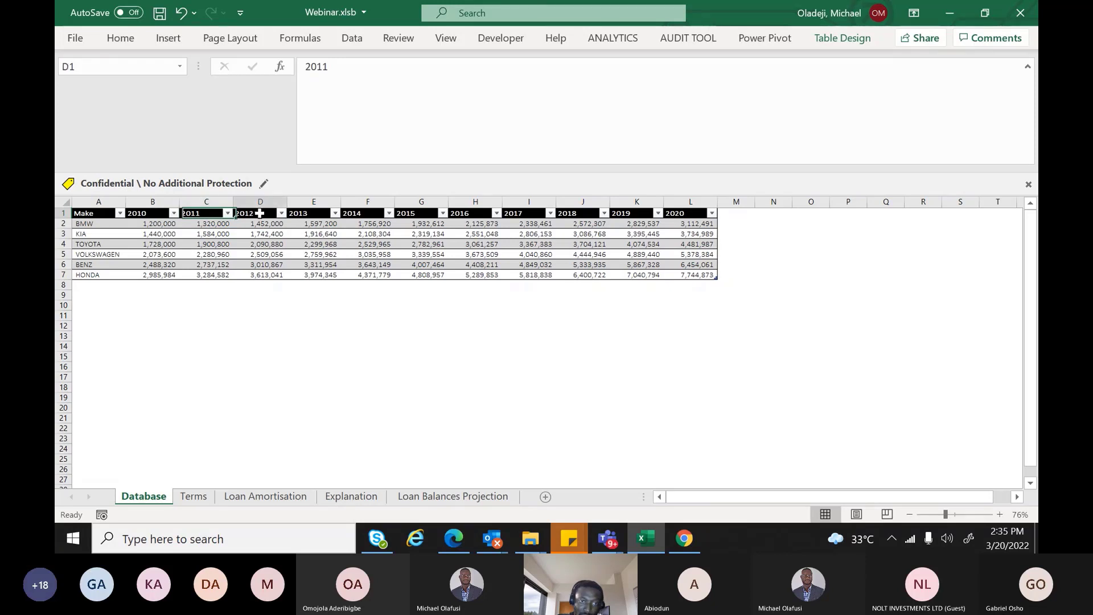
pyautogui.click(297, 214)
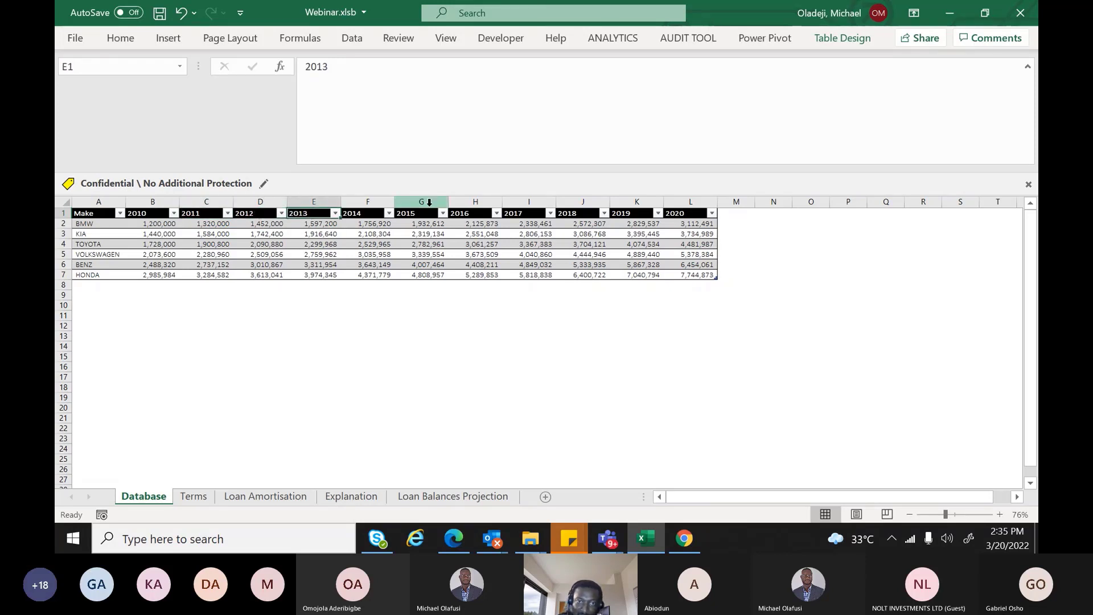
pyautogui.click(481, 213)
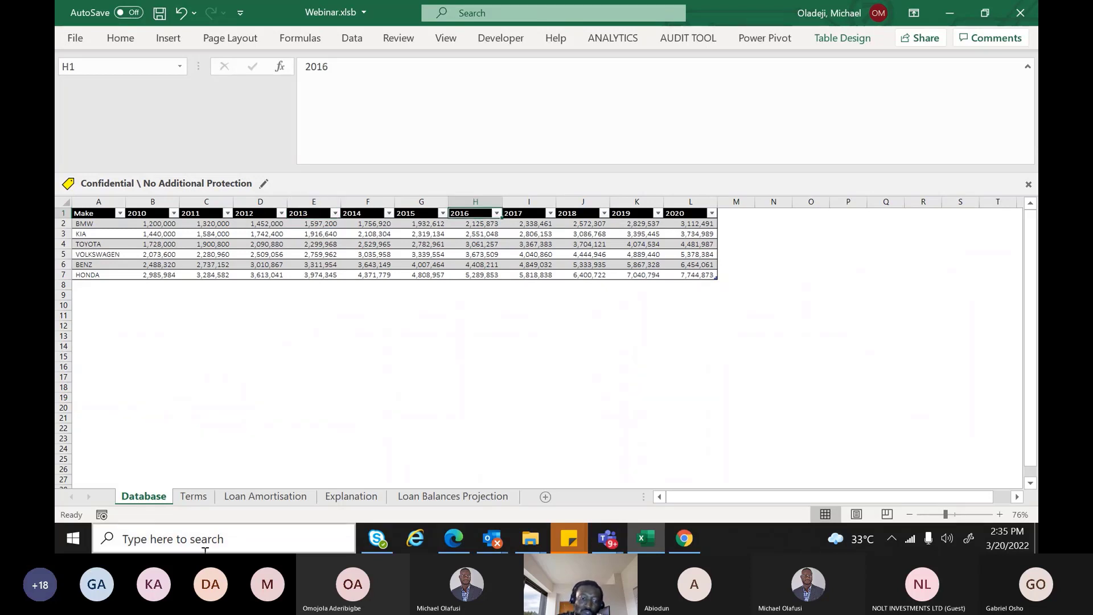
pyautogui.click(280, 490)
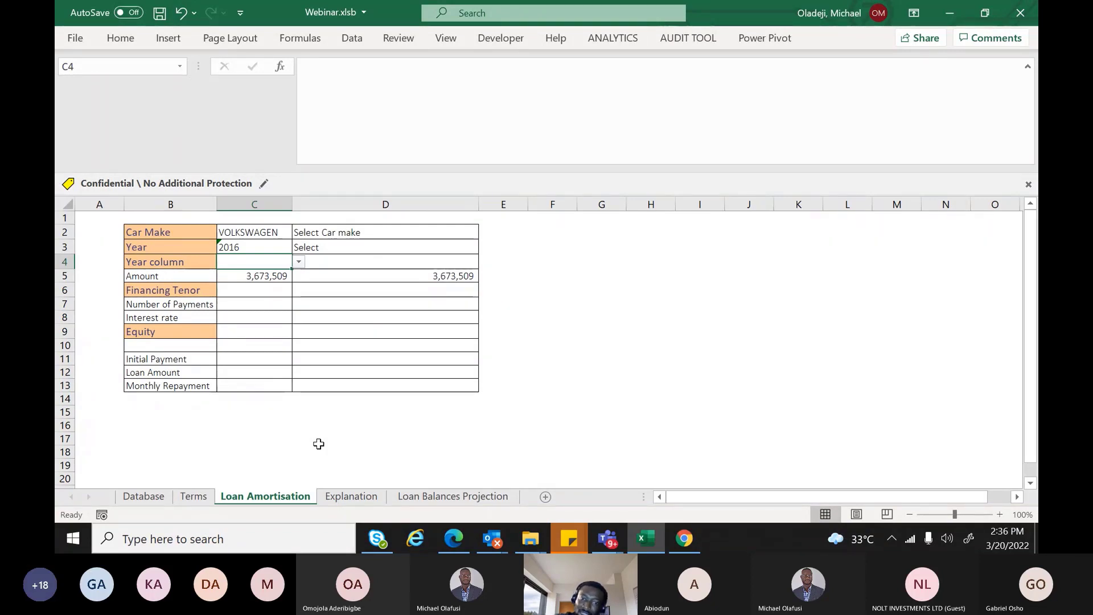
pyautogui.press('Down')
pyautogui.press('Right')
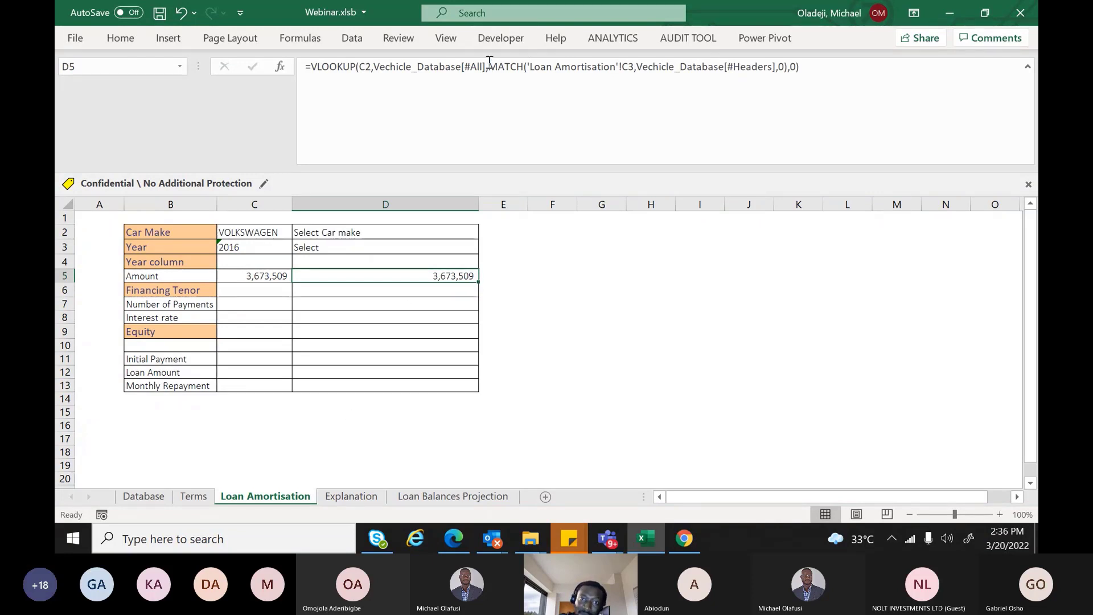
pyautogui.moveTo(489, 66); pyautogui.dragTo(788, 67)
pyautogui.click(615, 317)
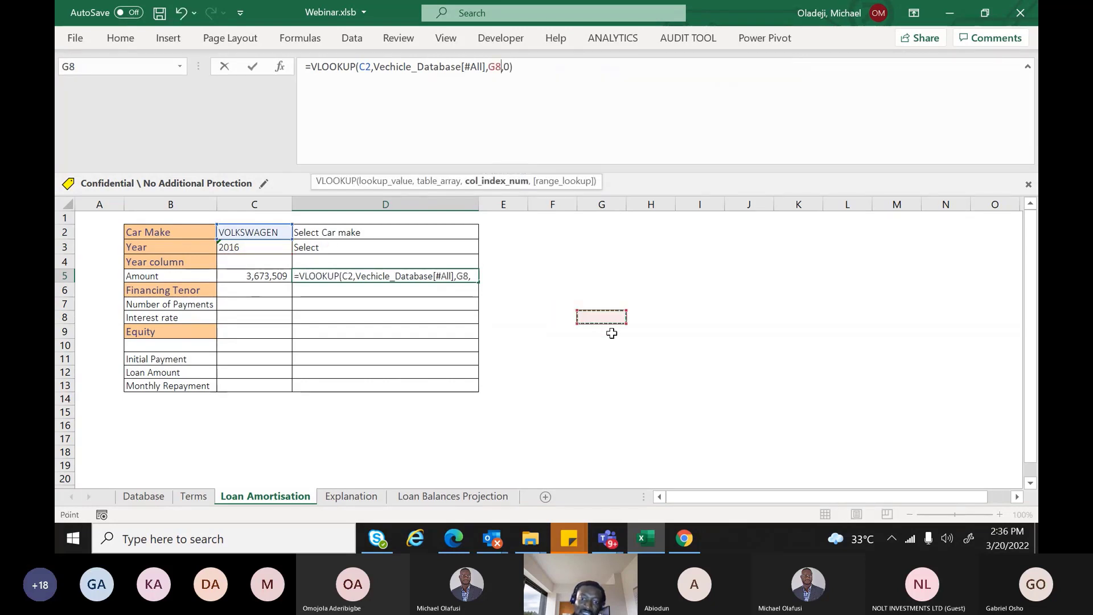
pyautogui.press('Escape')
pyautogui.click(574, 278)
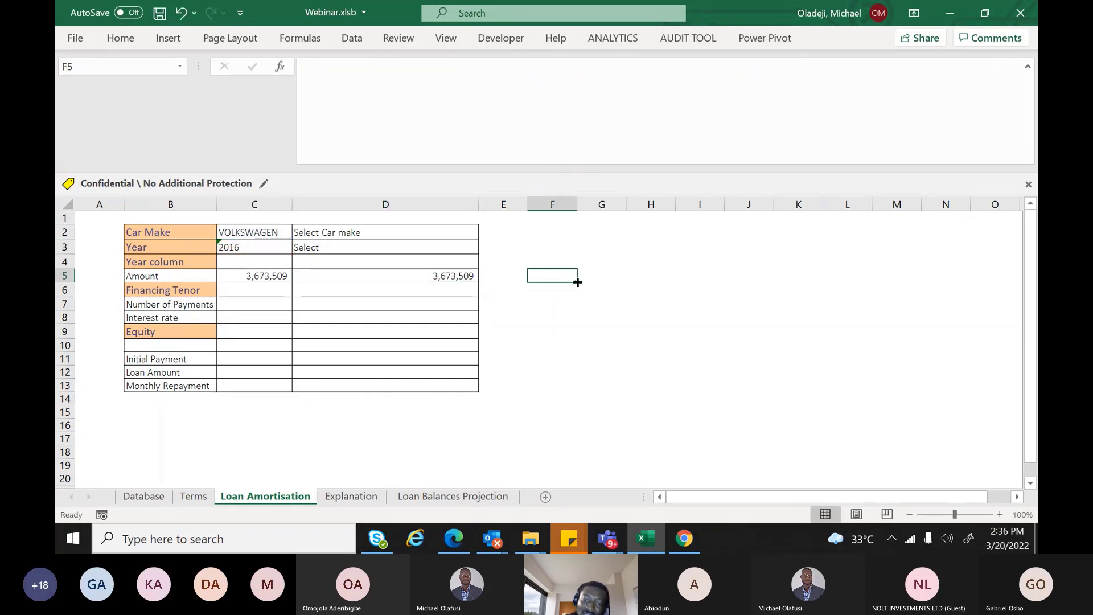
# Enter a MATCH in F5 finding the year in C3 among the Database header row, exact match
pyautogui.write('=matc')
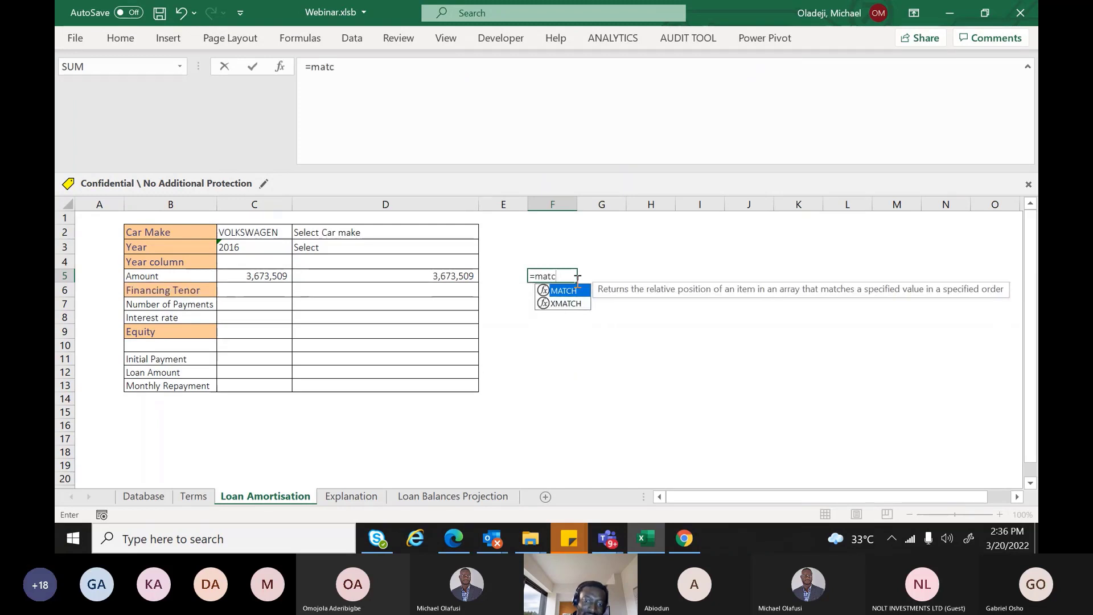
pyautogui.write('h')
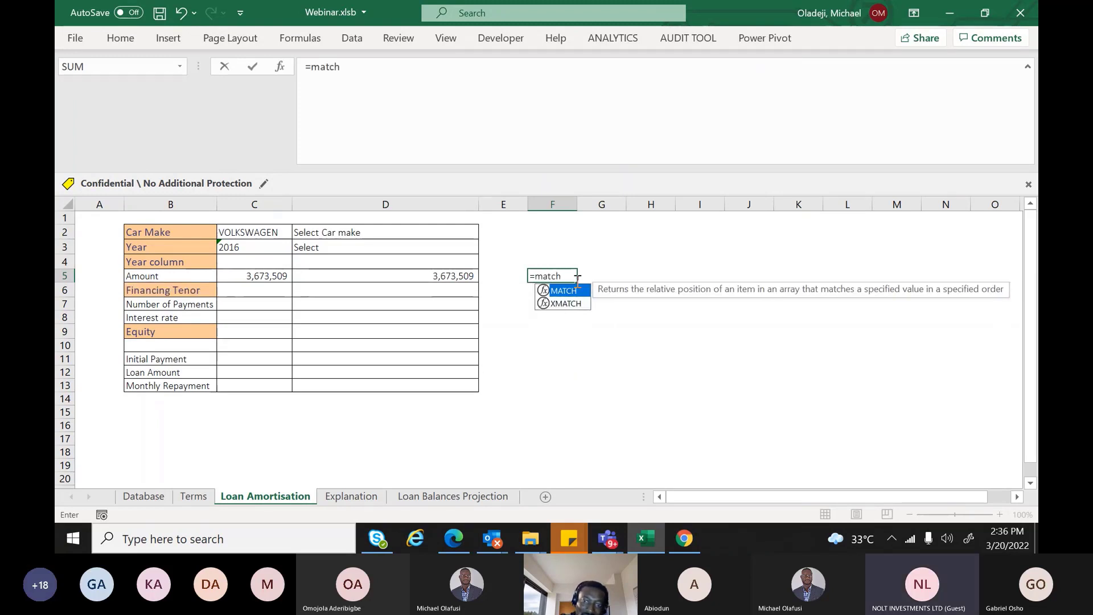
pyautogui.press('Tab')
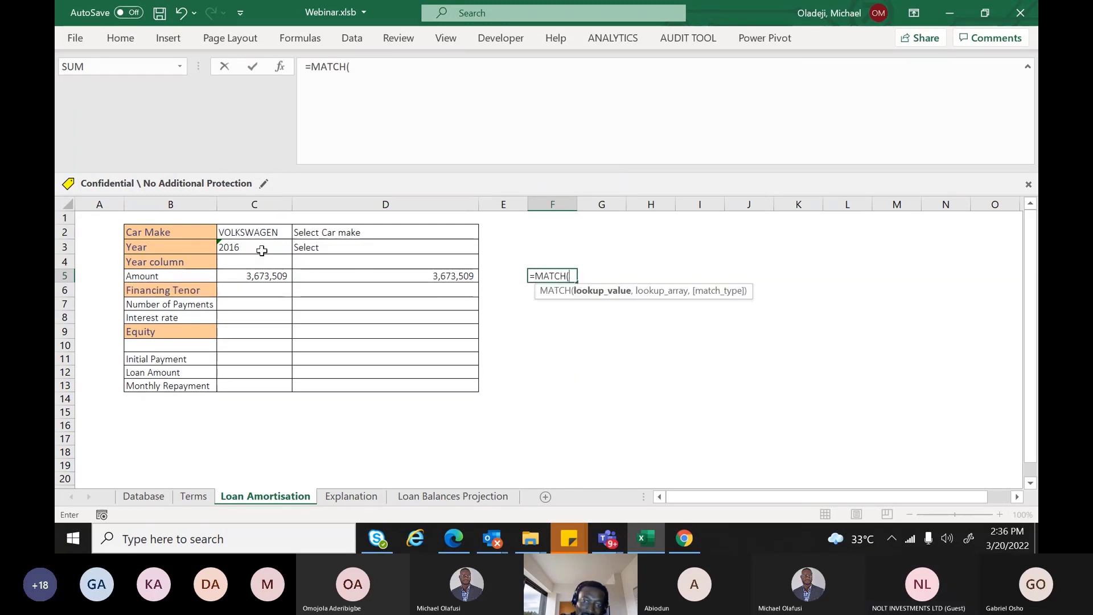
pyautogui.click(262, 250)
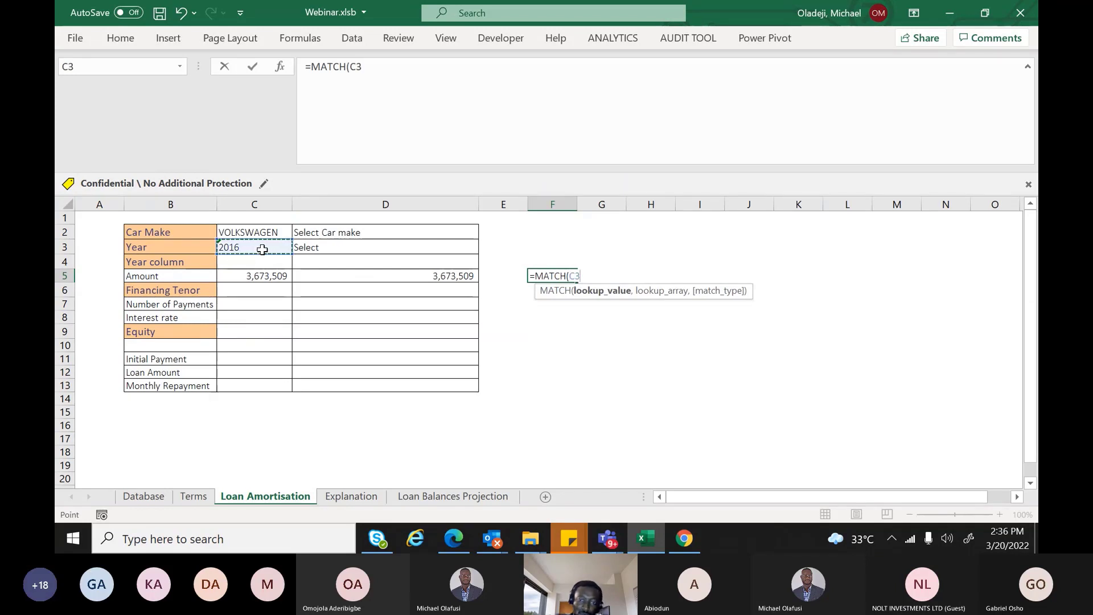
pyautogui.write(',')
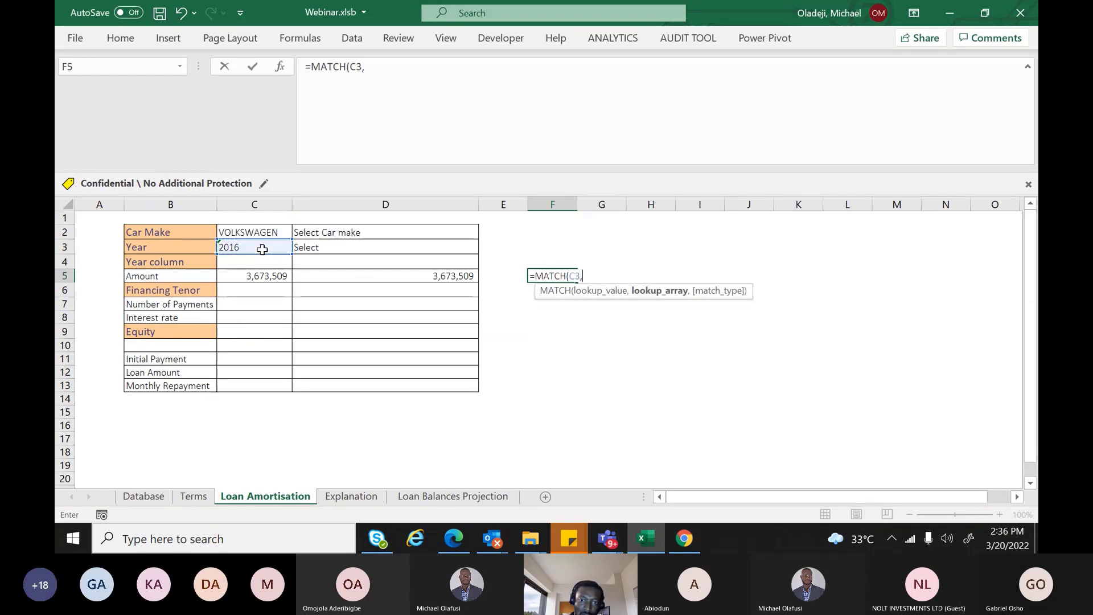
pyautogui.click(161, 497)
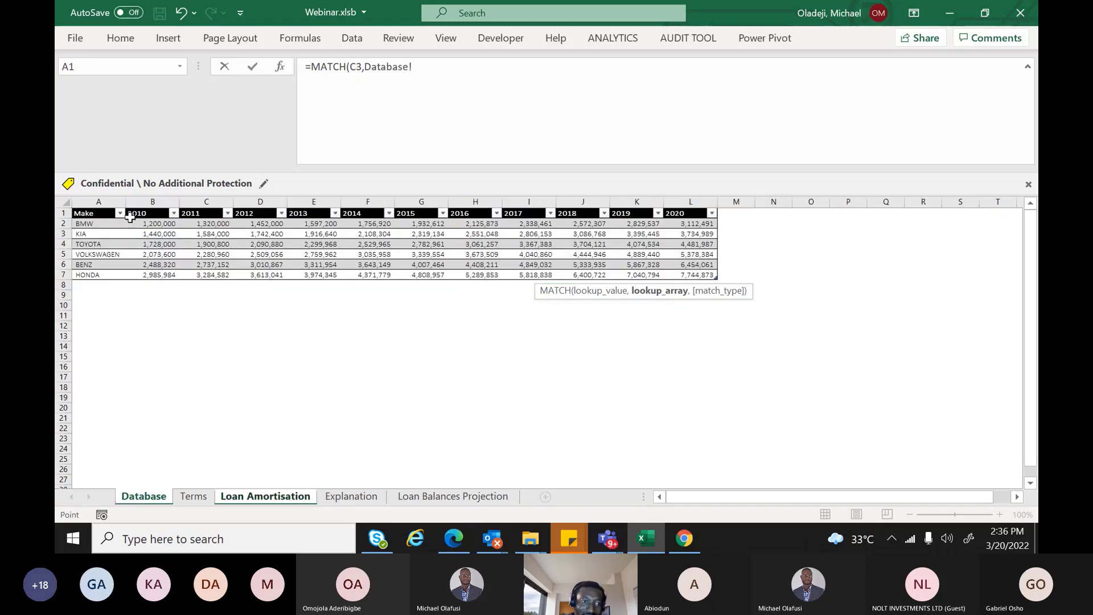
pyautogui.moveTo(109, 213); pyautogui.dragTo(702, 213)
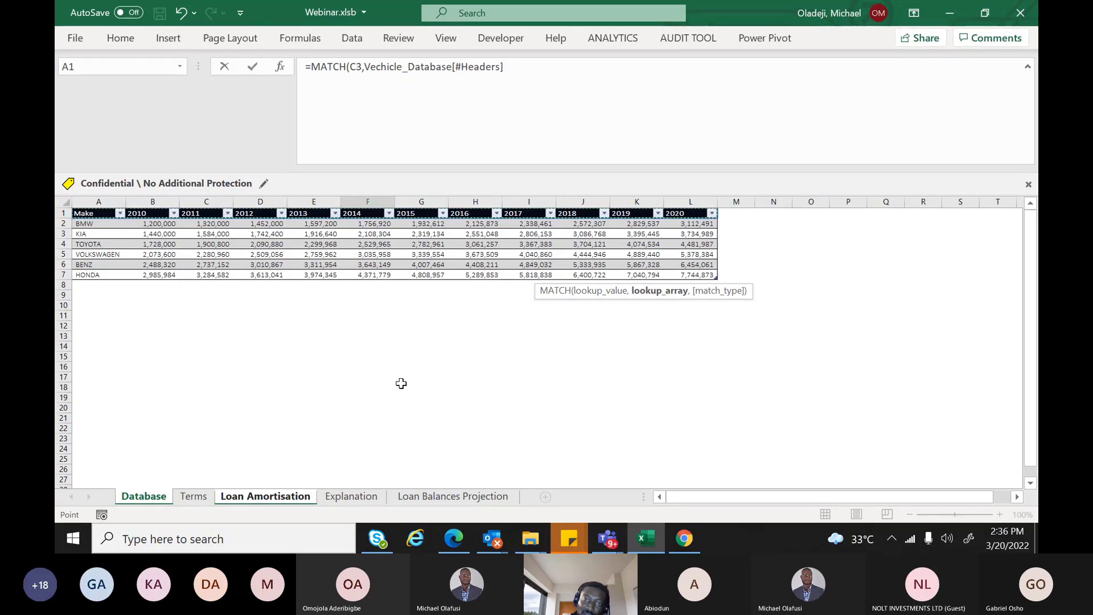
pyautogui.write(',0')
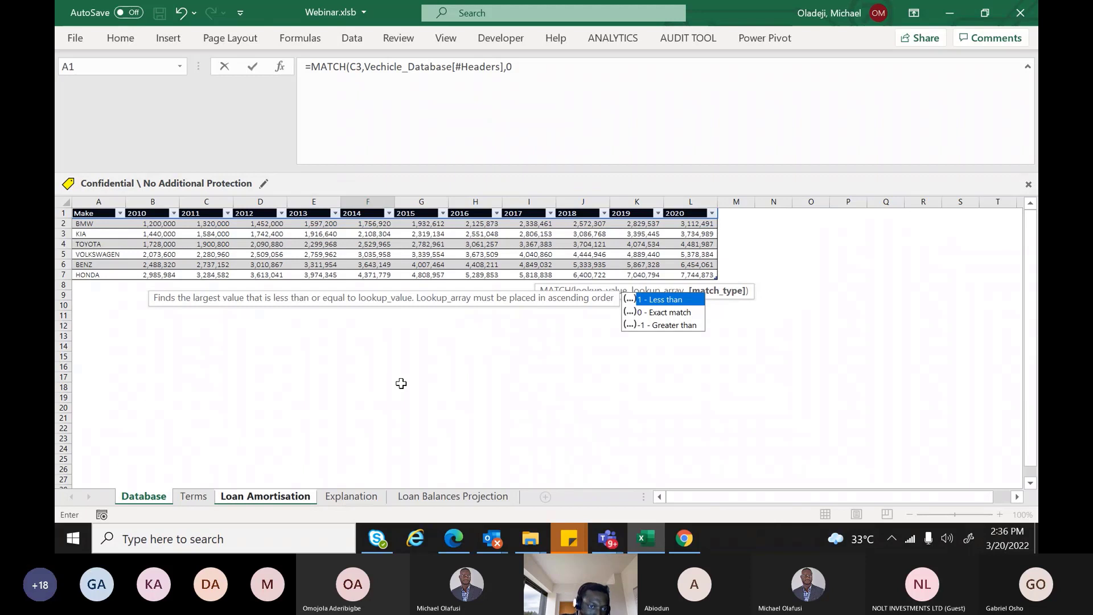
pyautogui.press('Return')
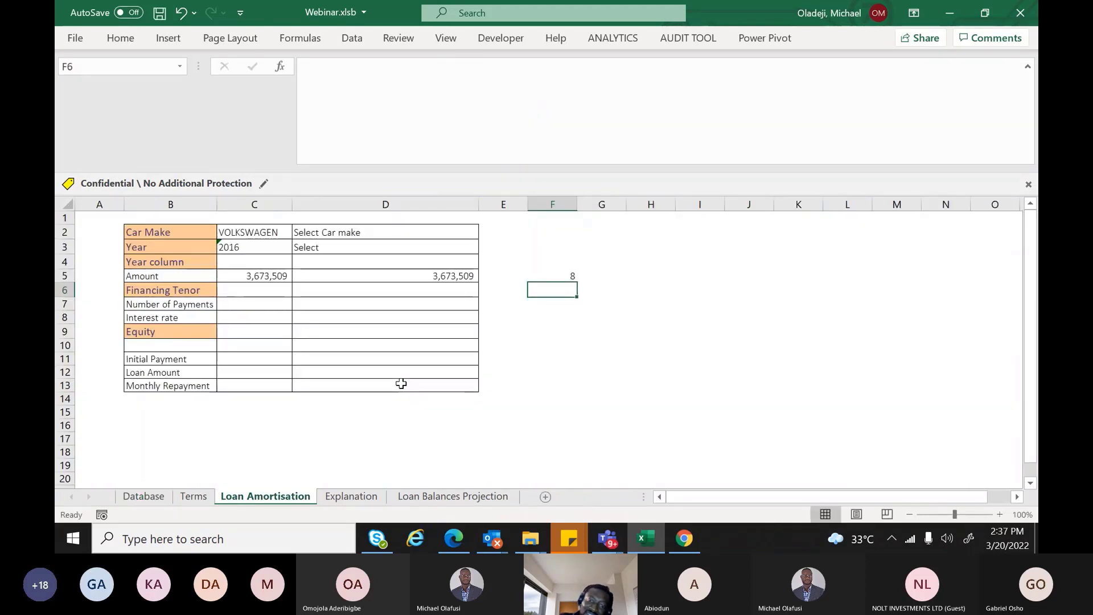
# Start a new VLOOKUP in D5 with the car make in C2 as lookup value
pyautogui.click(433, 274)
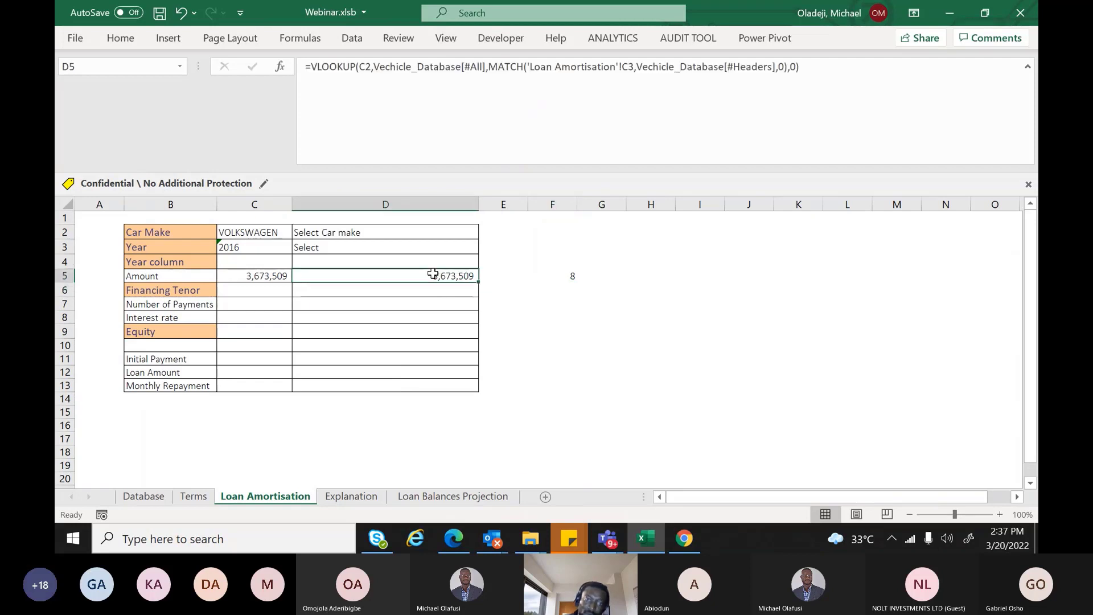
pyautogui.write('v')
pyautogui.press('BackSpace')
pyautogui.write('=')
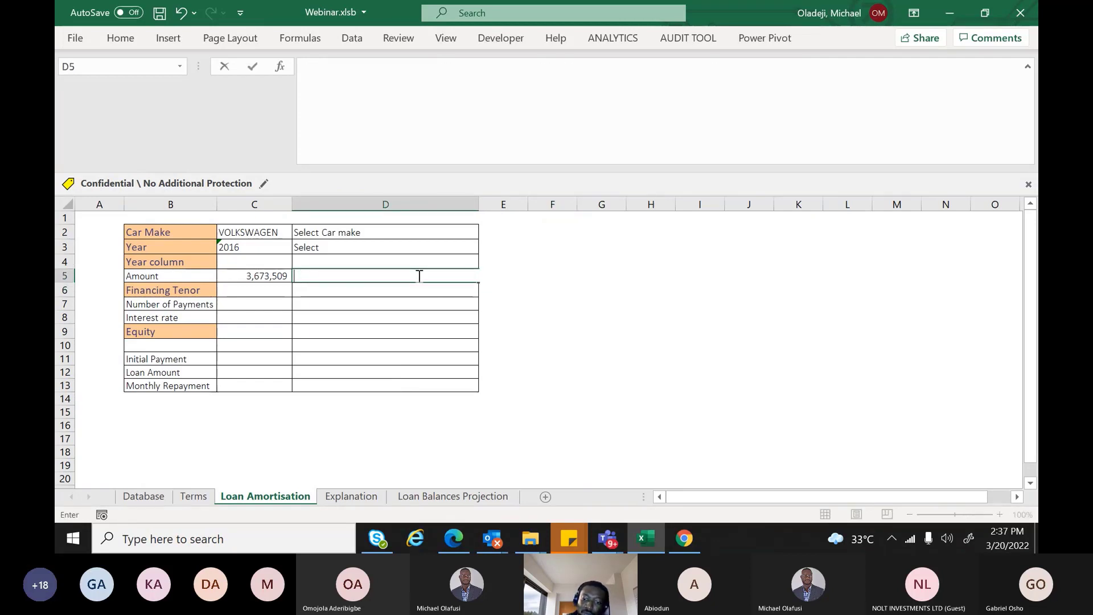
pyautogui.write('vl')
pyautogui.press('Tab')
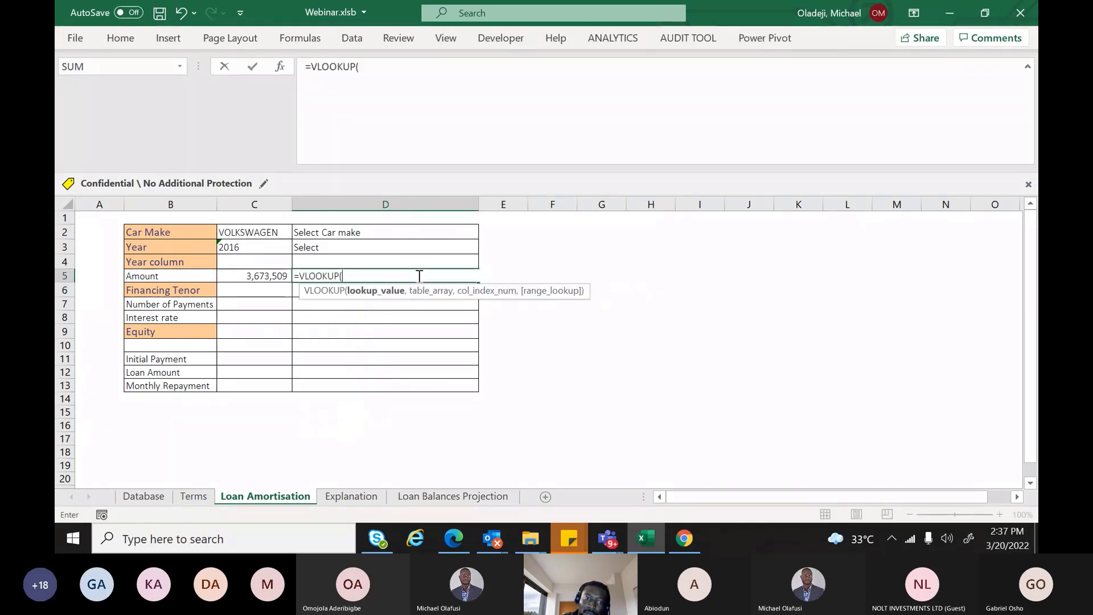
pyautogui.click(271, 234)
pyautogui.write(',')
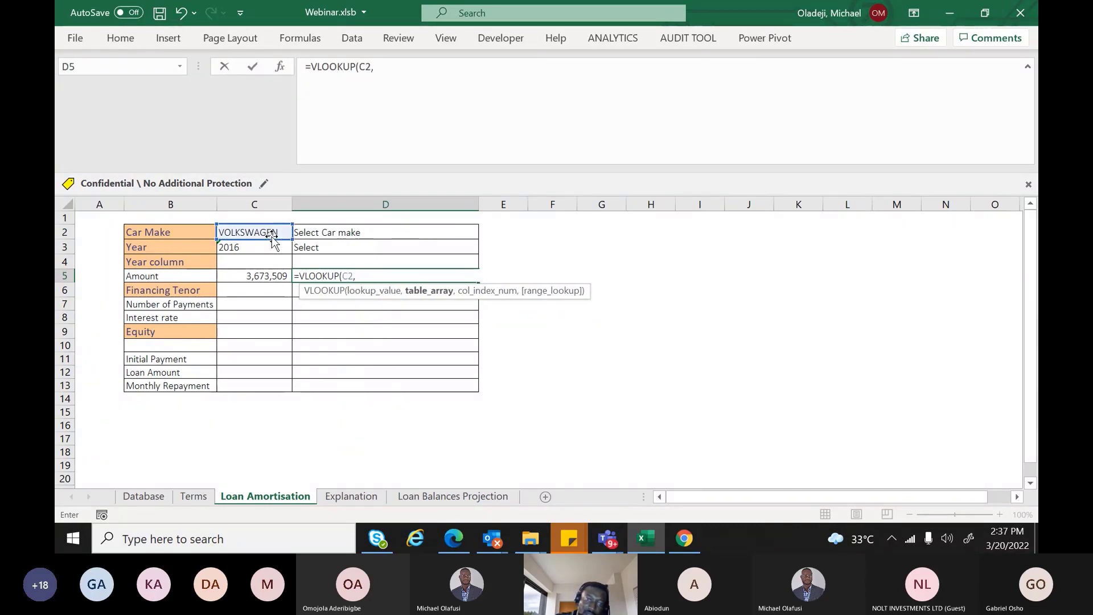
# Use the whole vehicle price table as range and F5 as column index, exact match
pyautogui.click(144, 496)
pyautogui.moveTo(102, 214); pyautogui.dragTo(676, 279)
pyautogui.write(',')
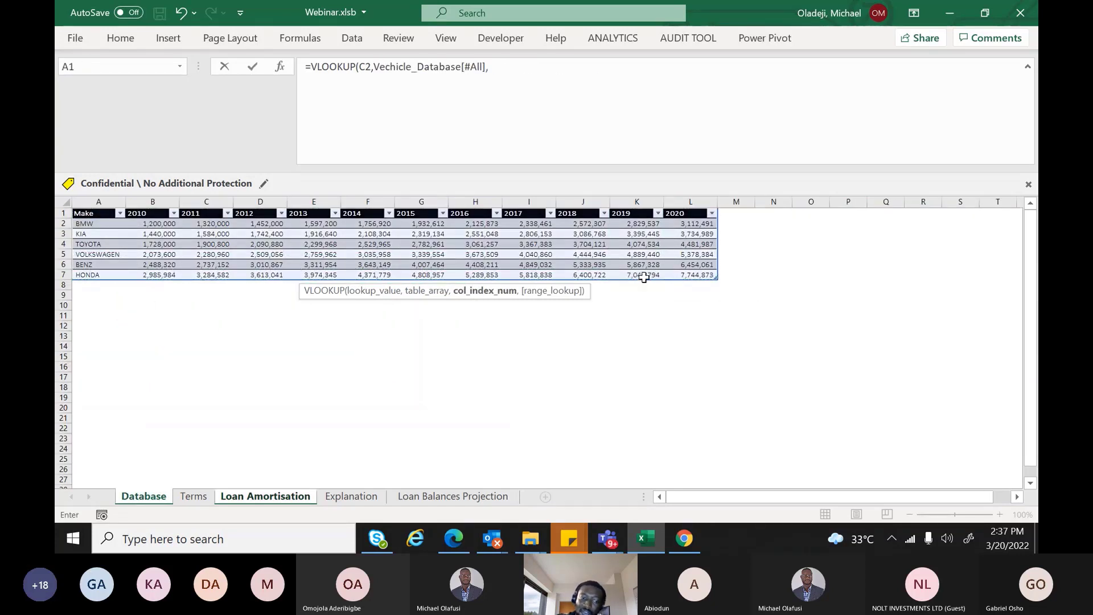
pyautogui.click(295, 504)
pyautogui.click(575, 277)
pyautogui.write(',0)')
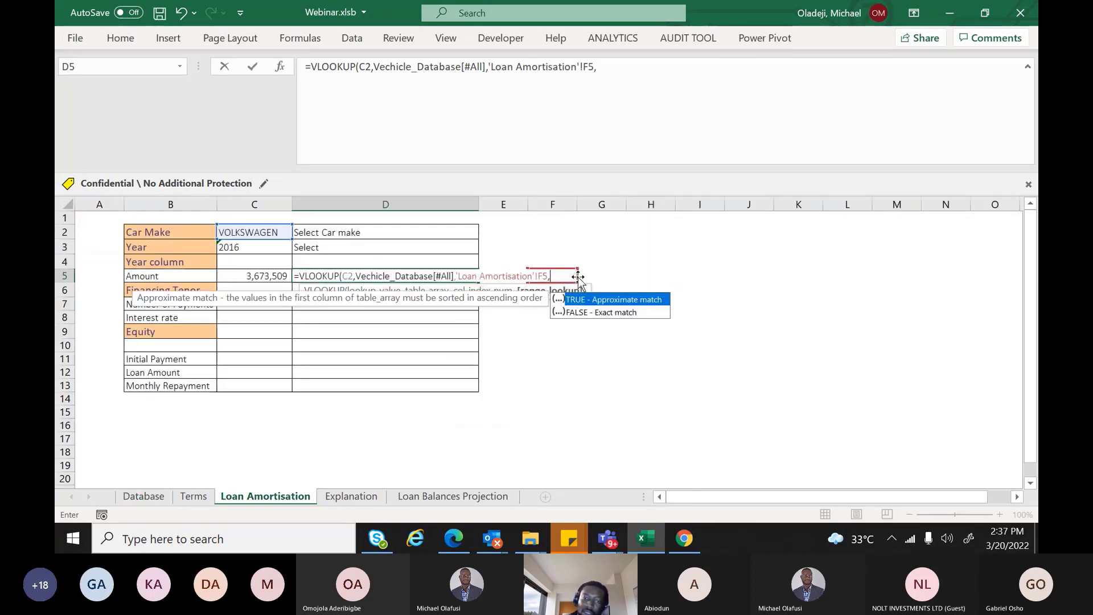
pyautogui.press('Return')
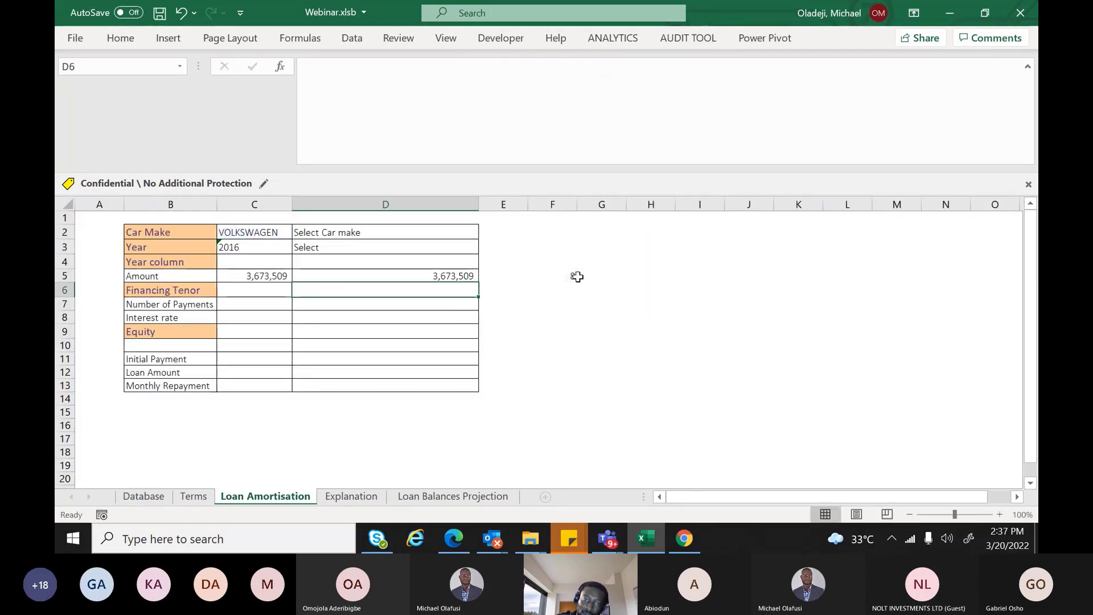
# Test by deleting F5's MATCH and D5's formula, then undo to restore them
pyautogui.click(555, 277)
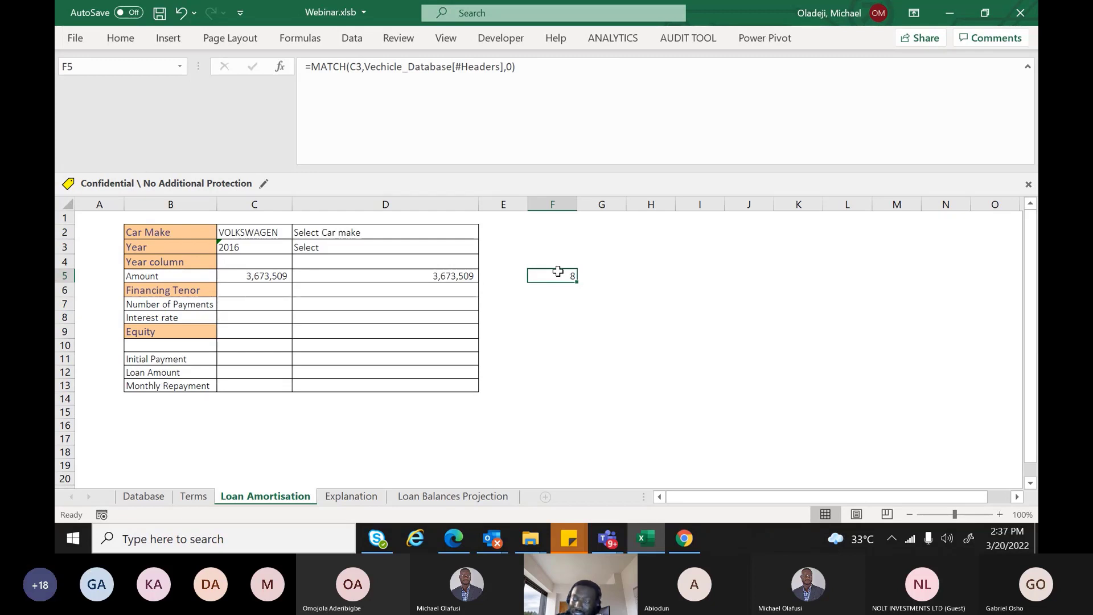
pyautogui.moveTo(699, 261); pyautogui.dragTo(704, 369)
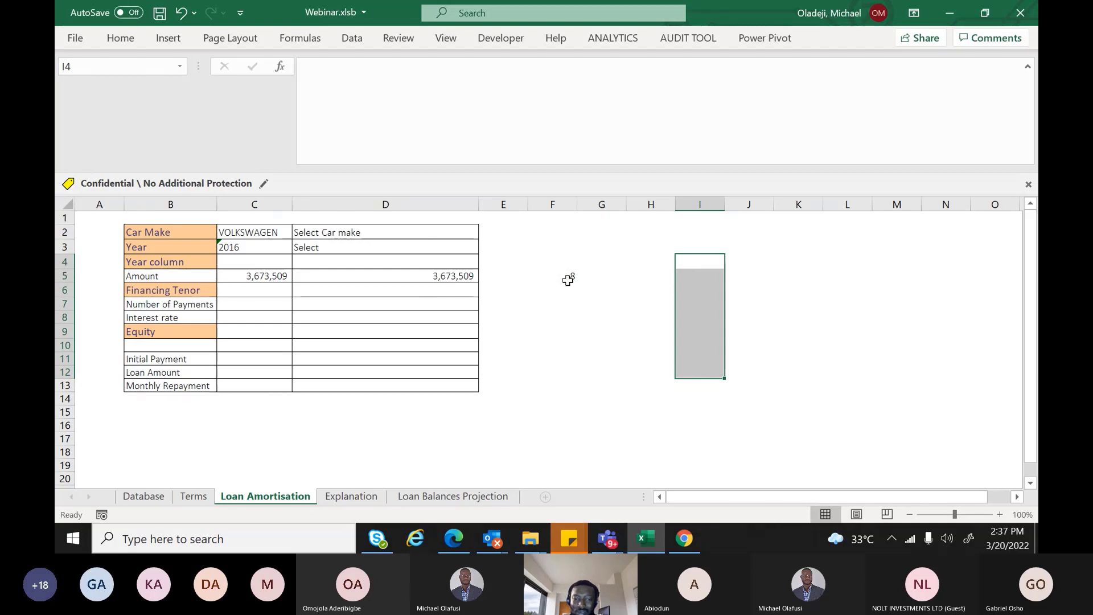
pyautogui.click(567, 279)
pyautogui.press('Delete')
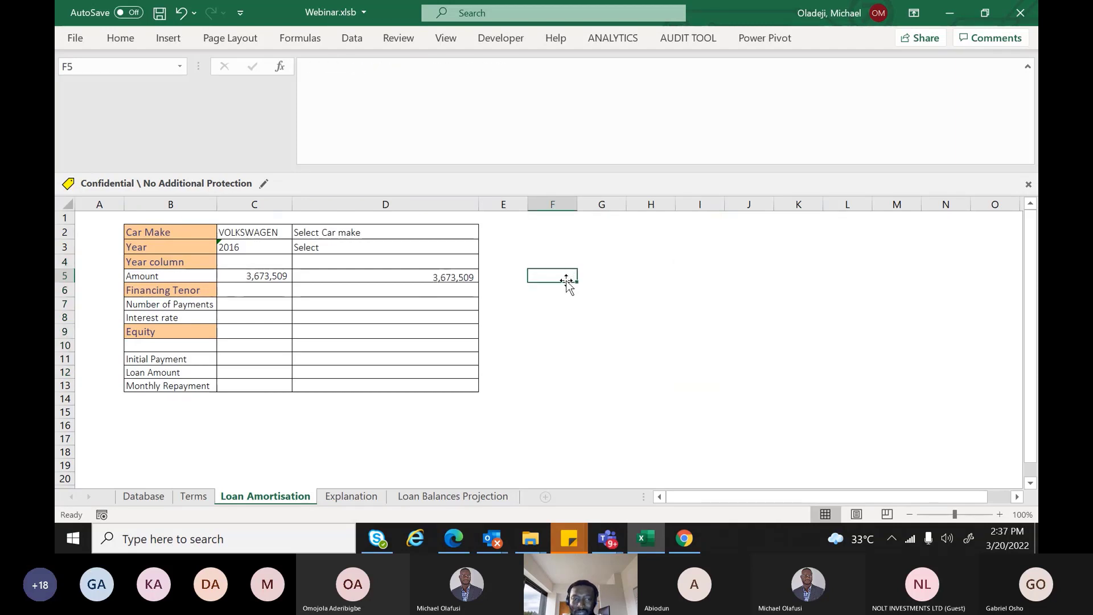
pyautogui.click(455, 278)
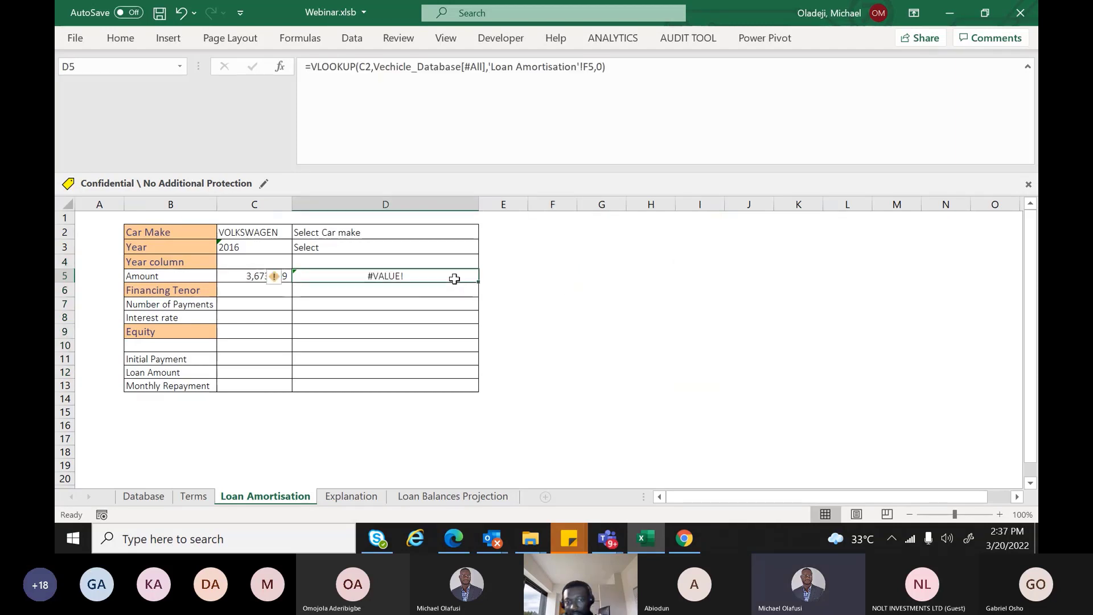
pyautogui.press('Delete')
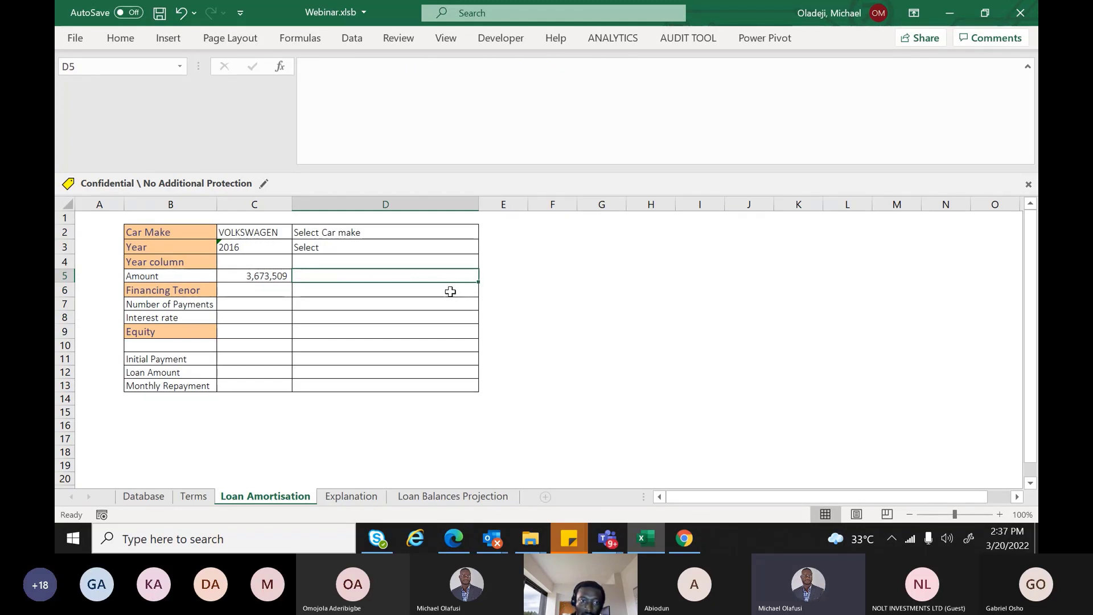
pyautogui.hotkey('ctrl', 'z')
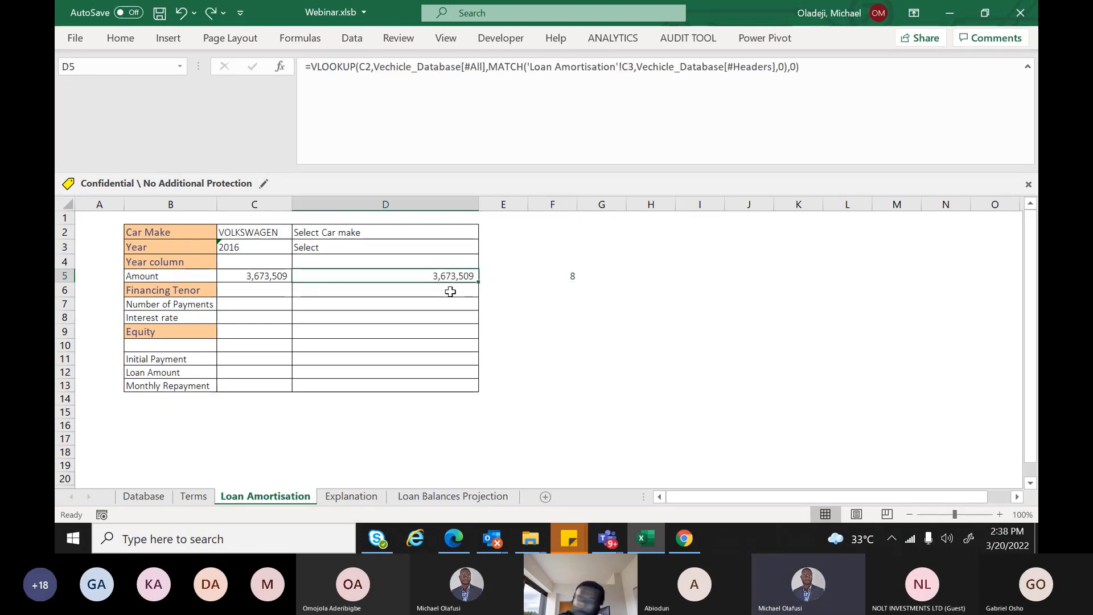
# Delete the Year column row and clear the duplicate amount in D4
pyautogui.click(60, 262)
pyautogui.hotkey('ctrl', '-')
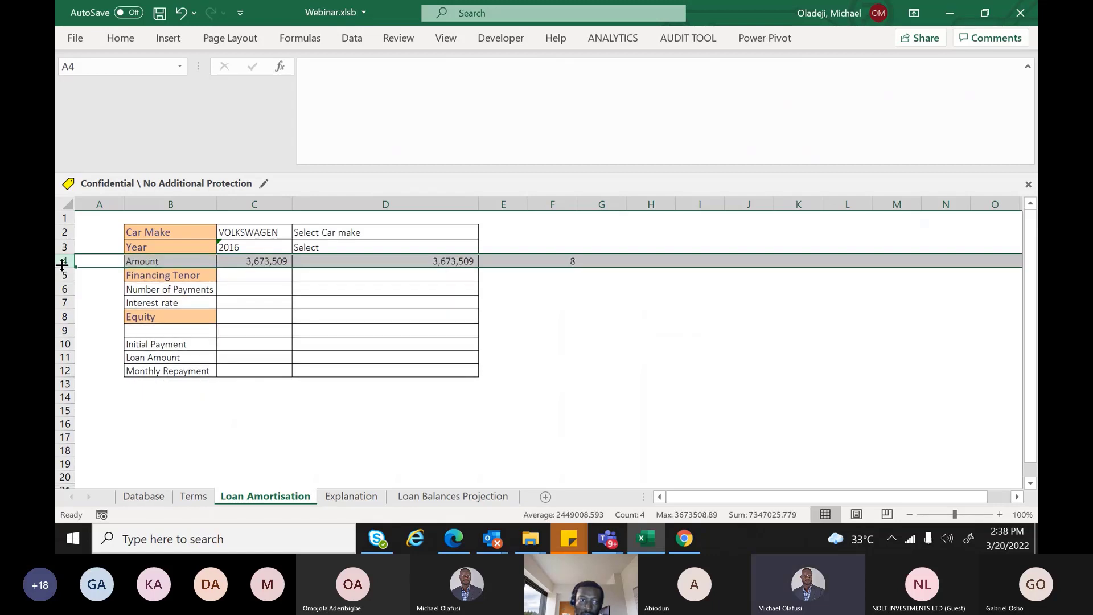
pyautogui.click(333, 262)
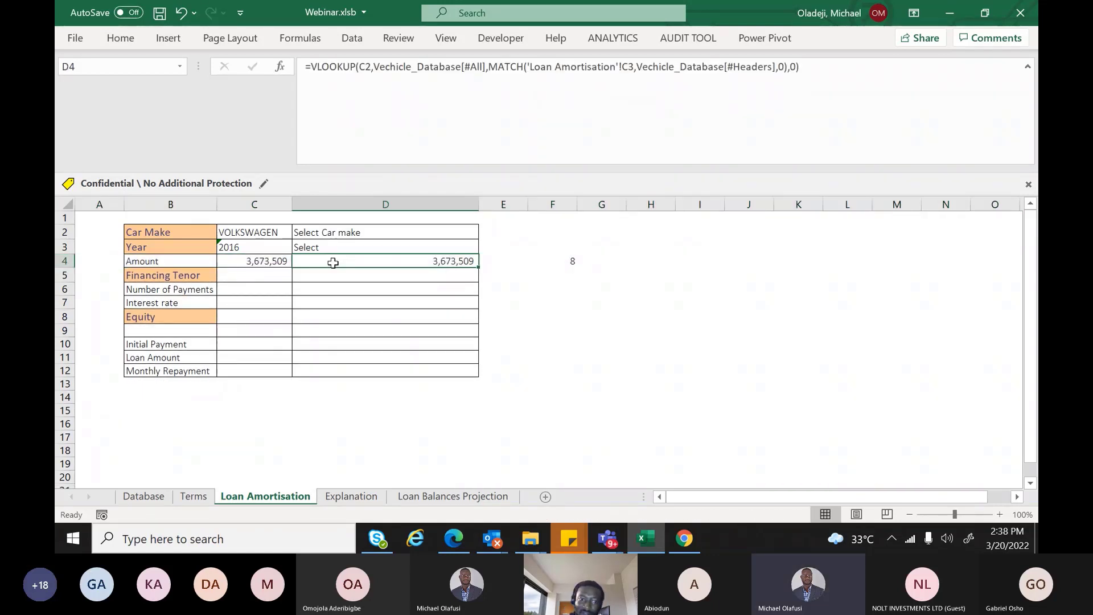
pyautogui.press('Delete')
pyautogui.press('Down')
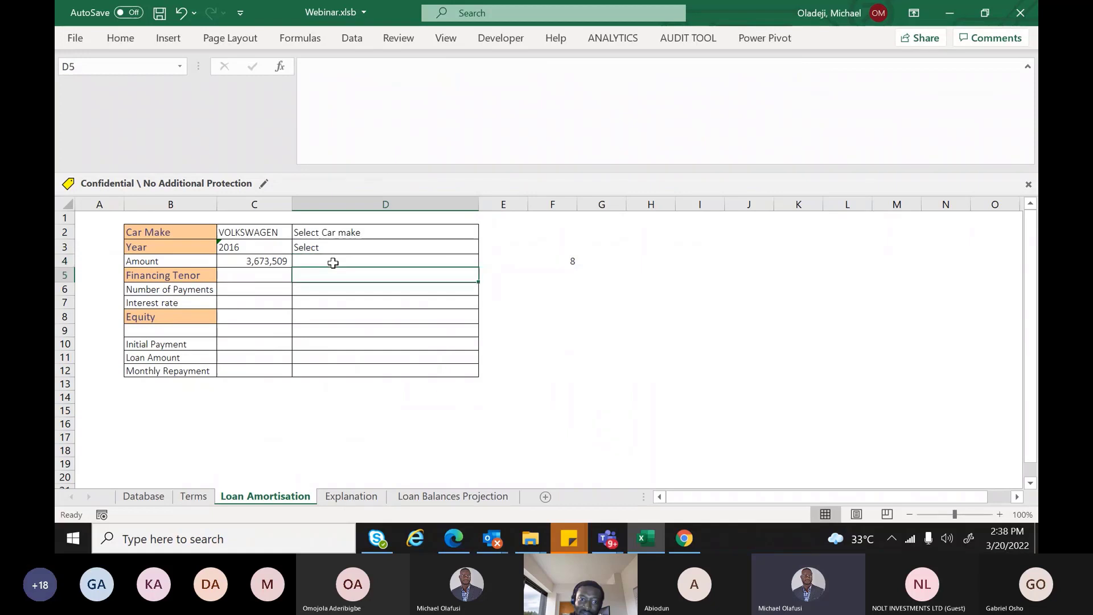
pyautogui.press('Left')
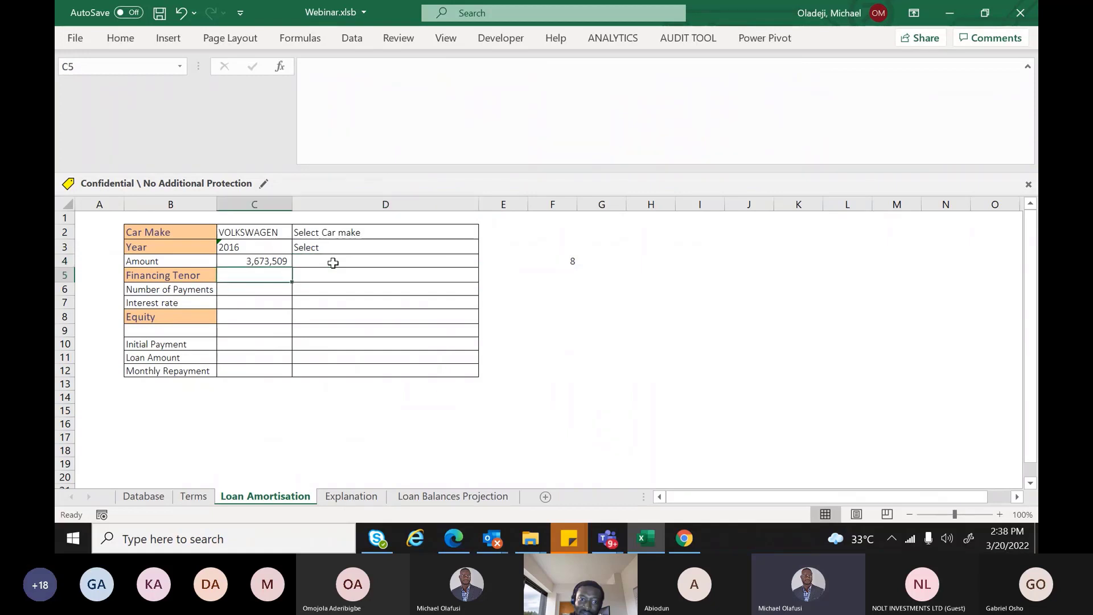
# Type the hint 'Select financing option' in D5 beside Financing Tenor
pyautogui.click(430, 277)
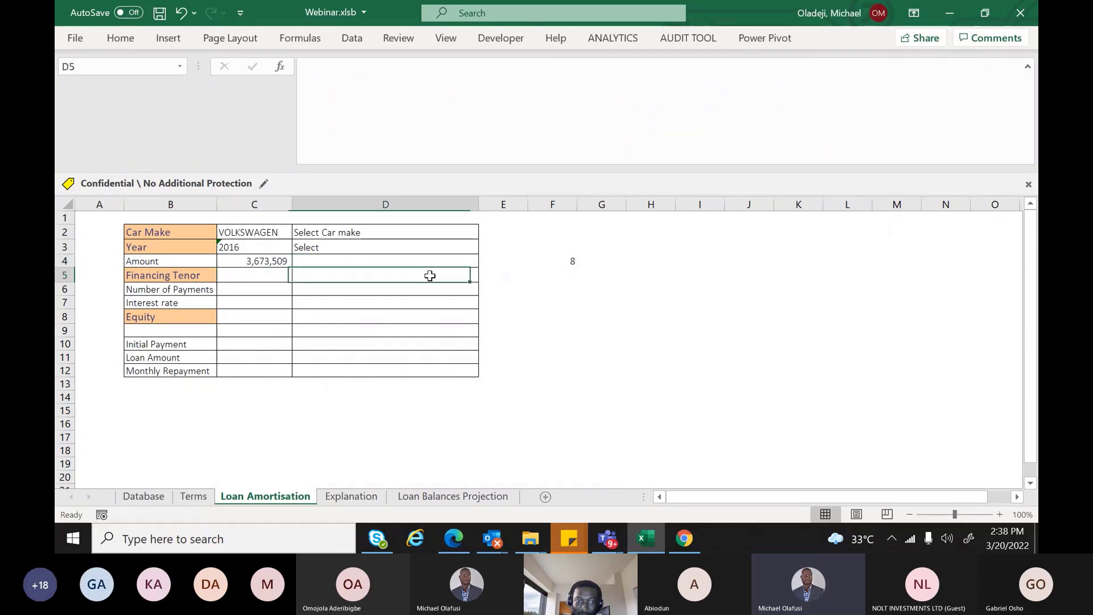
pyautogui.write('S')
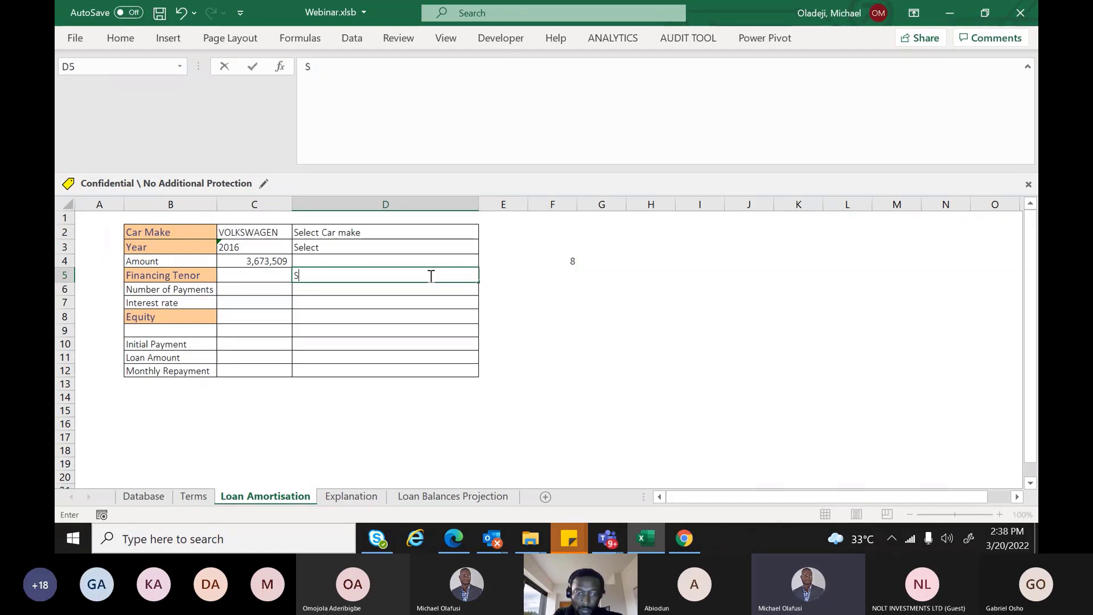
pyautogui.write('e')
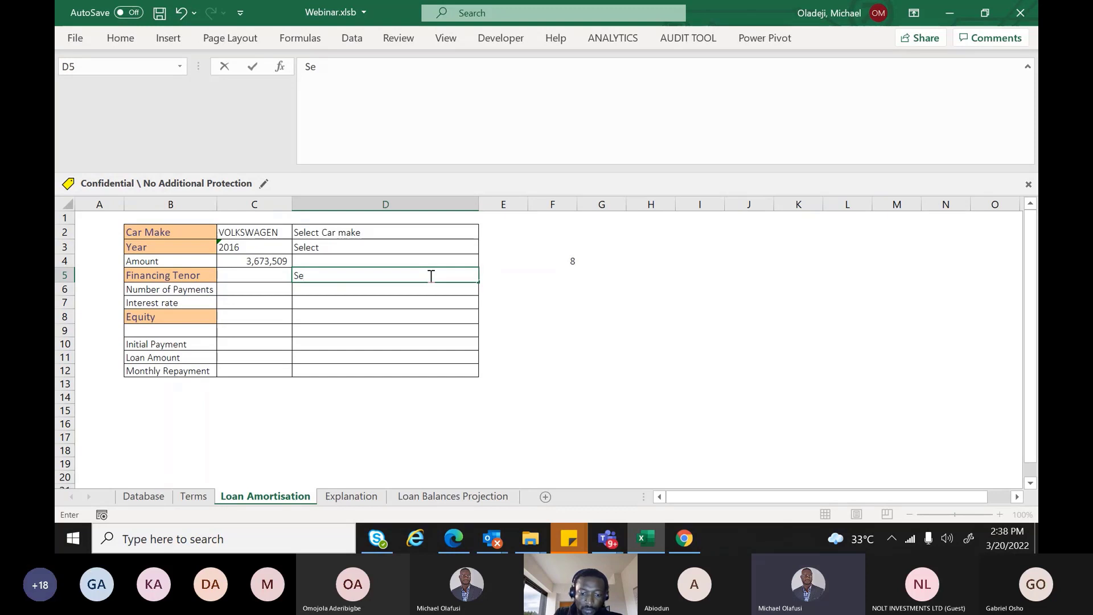
pyautogui.write('lect')
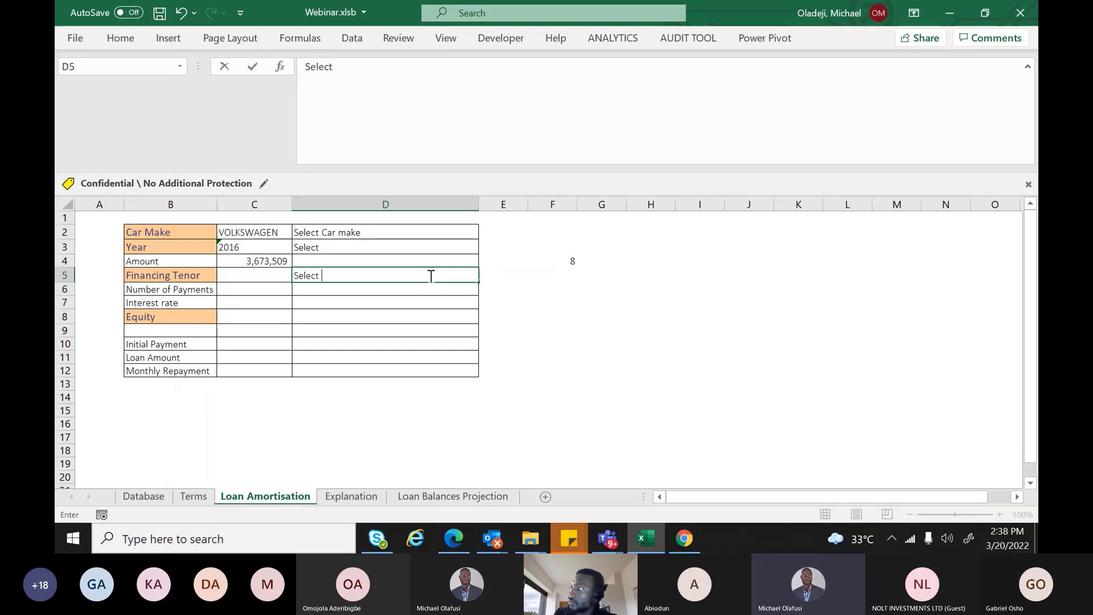
pyautogui.write(' financing')
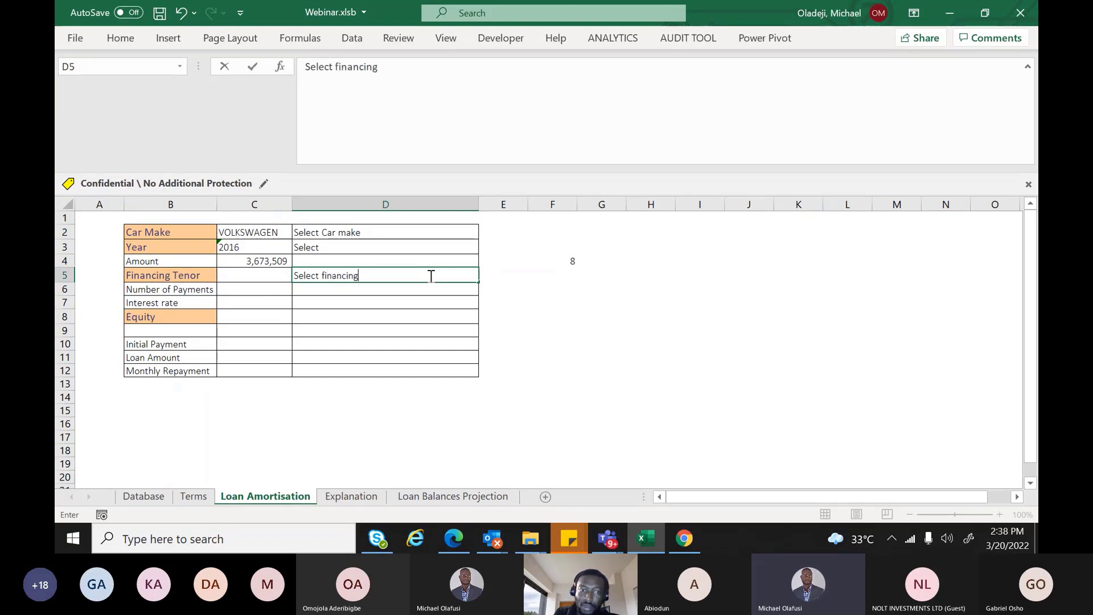
pyautogui.write(' Op')
pyautogui.press('BackSpace')
pyautogui.press('BackSpace')
pyautogui.press('BackSpace')
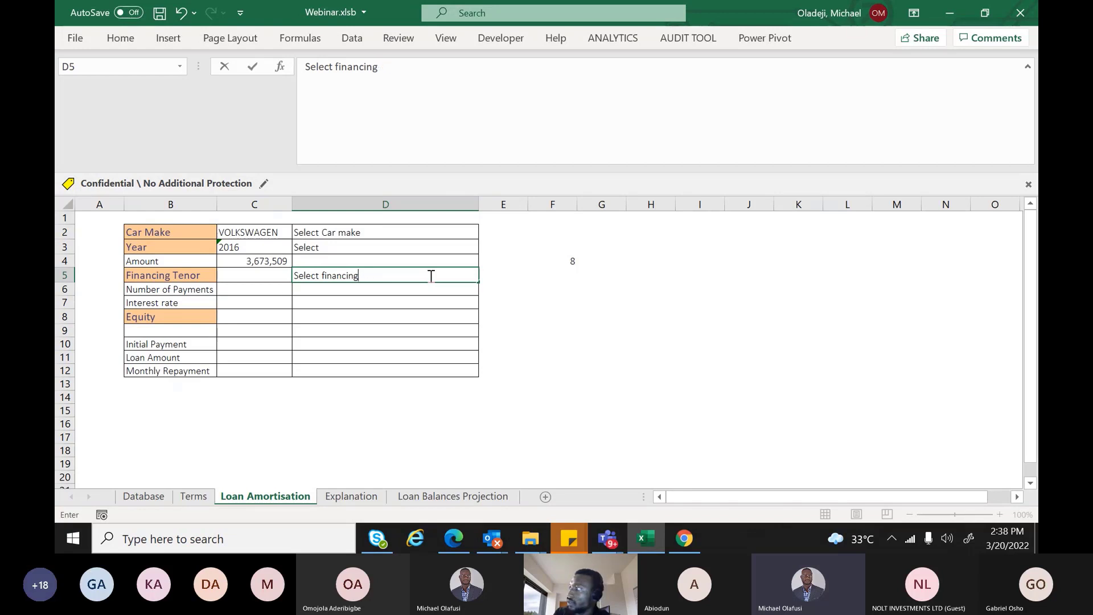
pyautogui.write('P')
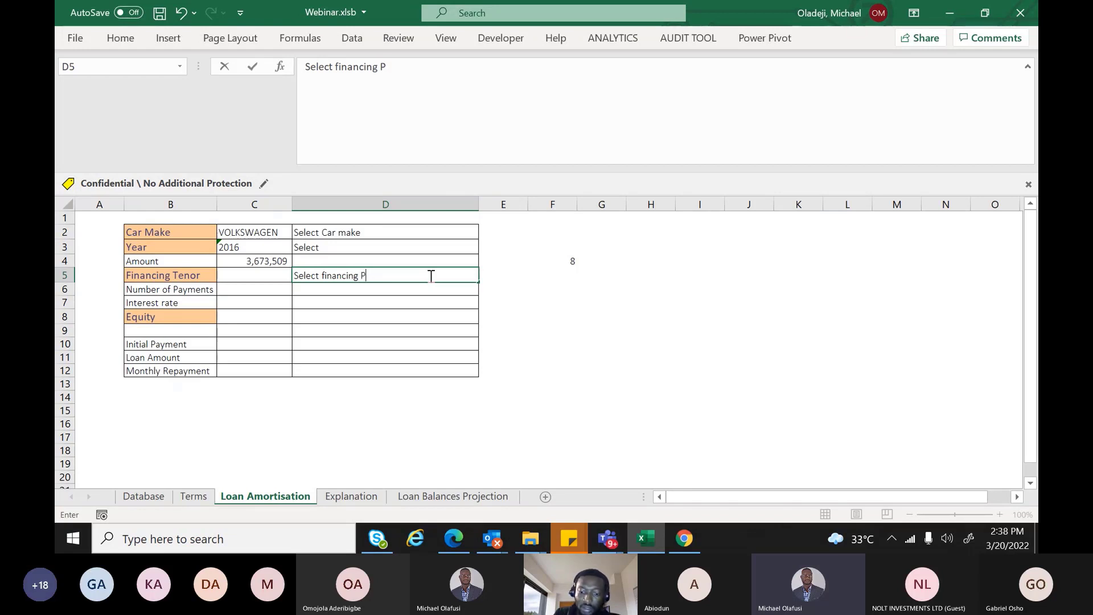
pyautogui.press('BackSpace')
pyautogui.press('BackSpace')
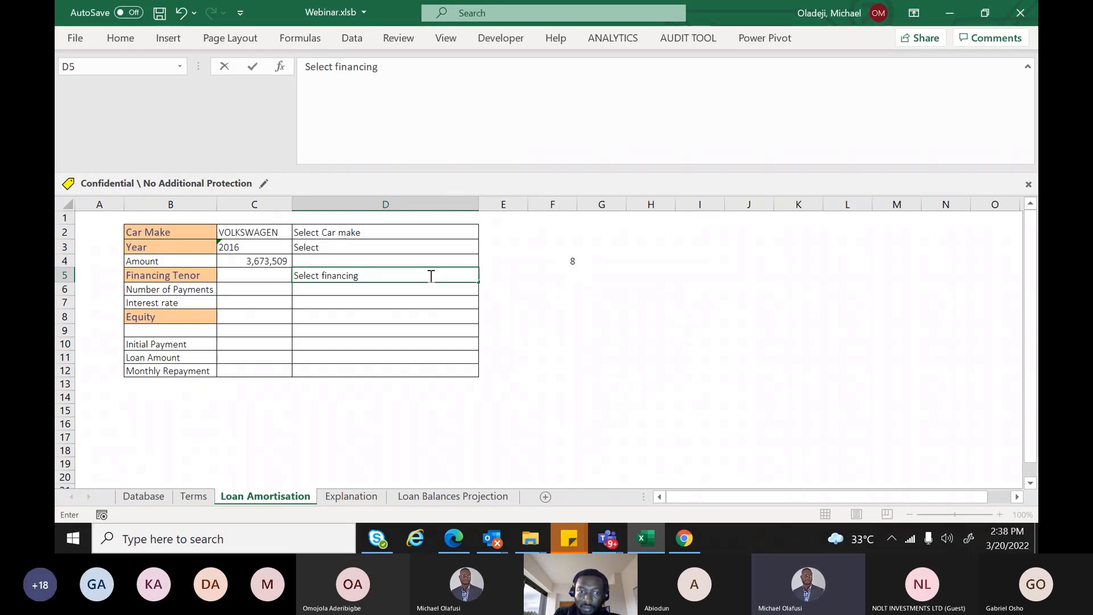
pyautogui.write('option')
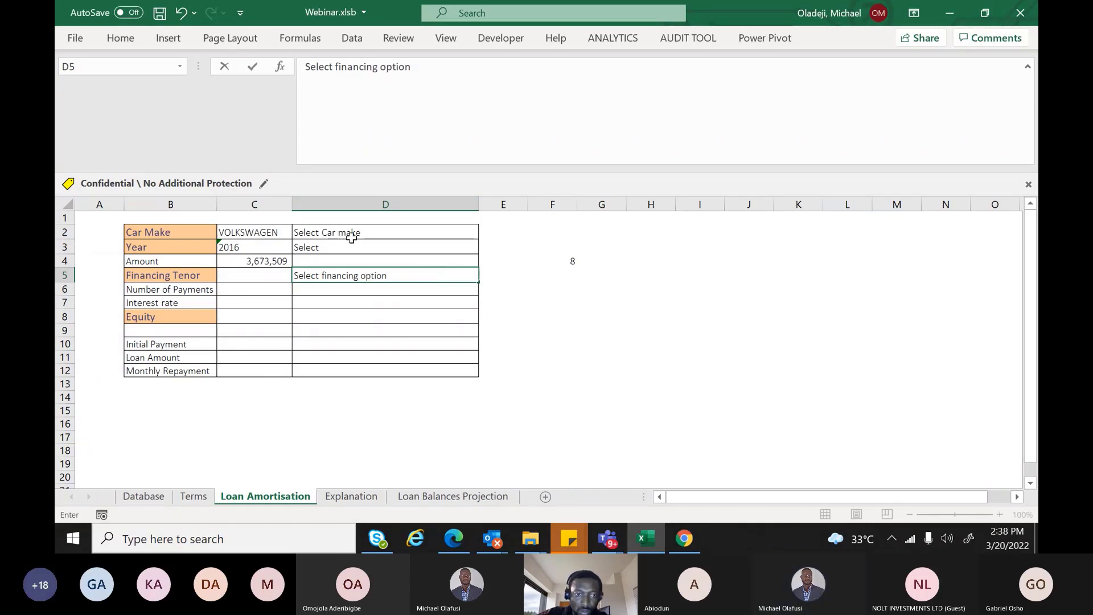
# Italicize the hint texts in D2:D13
pyautogui.moveTo(352, 238); pyautogui.dragTo(344, 378)
pyautogui.hotkey('ctrl', 'i')
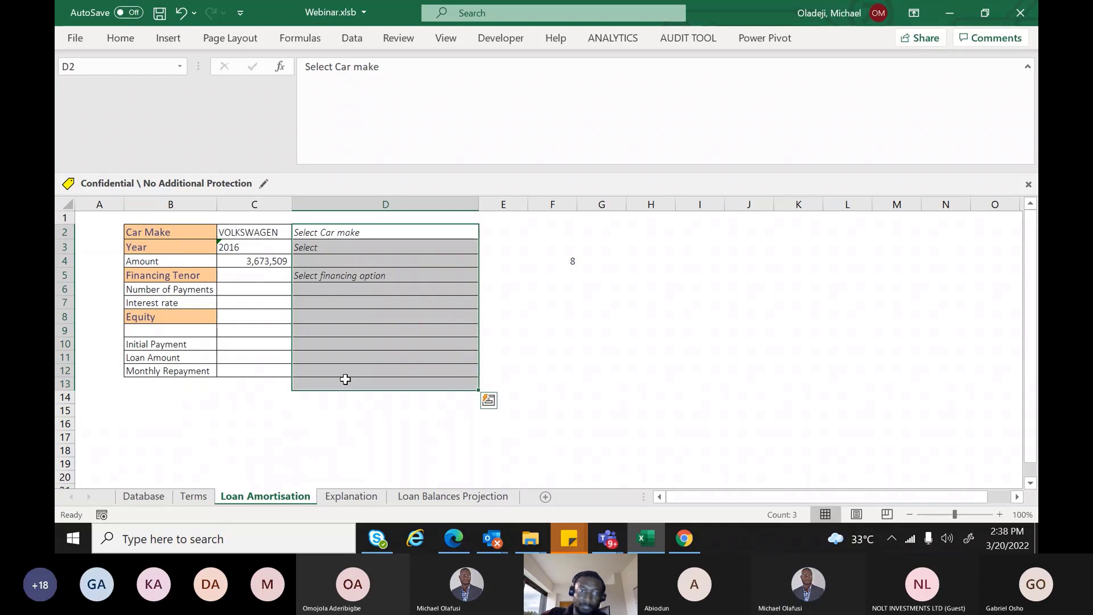
pyautogui.click(346, 259)
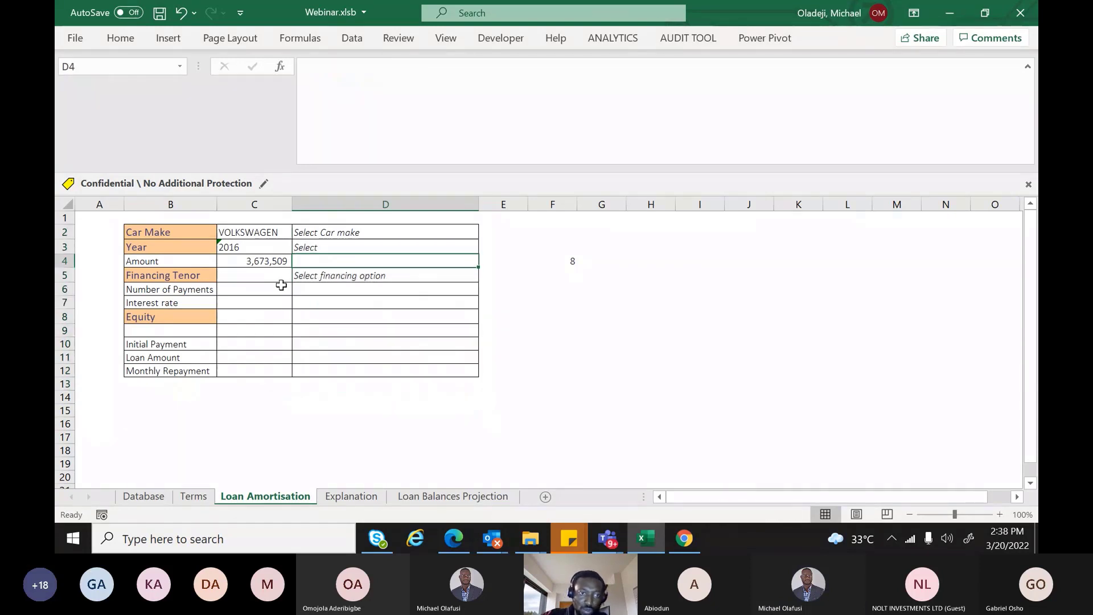
# Change the D3 hint to read 'Select Year'
pyautogui.click(319, 243)
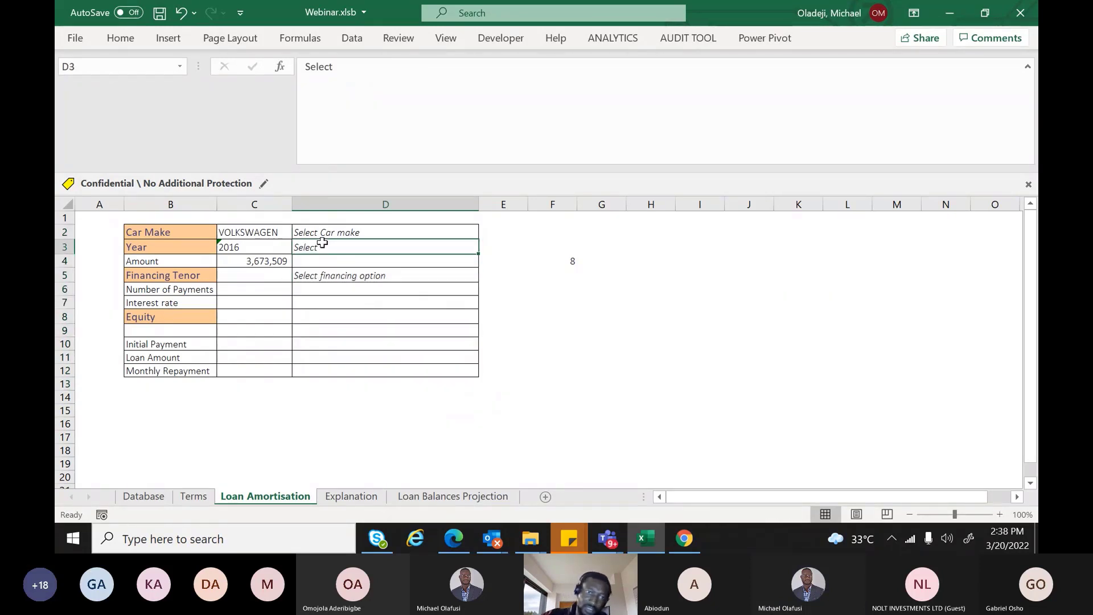
pyautogui.doubleClick(336, 247)
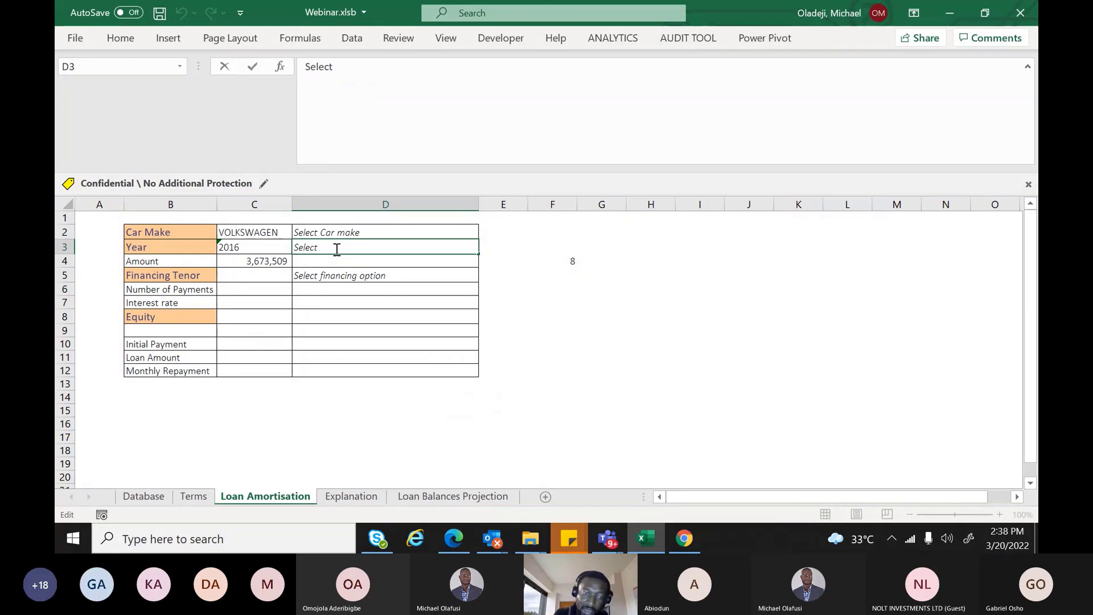
pyautogui.write('Year')
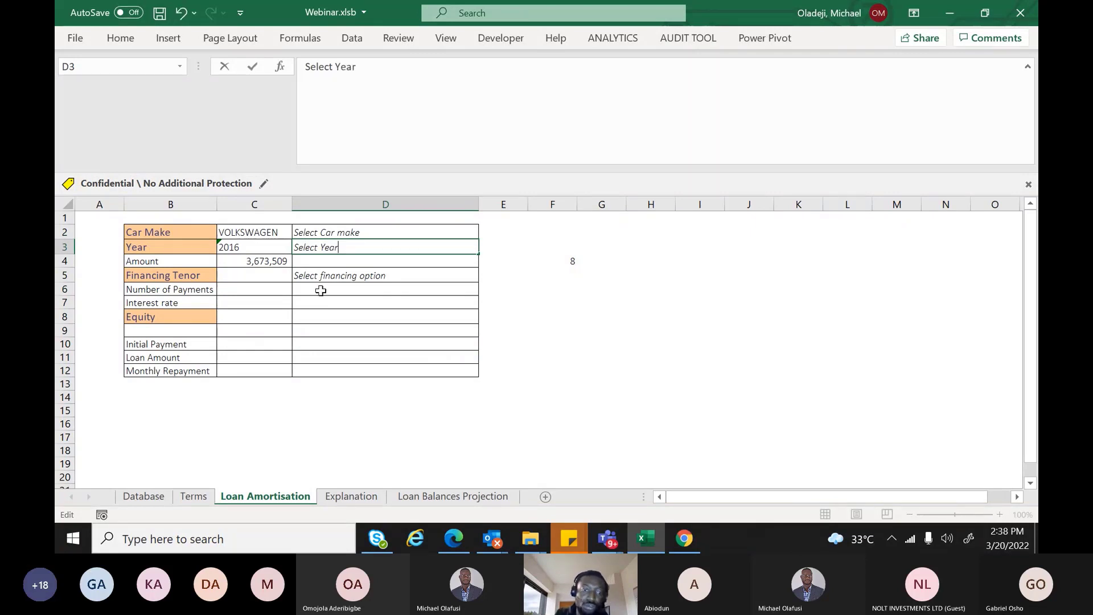
pyautogui.click(321, 291)
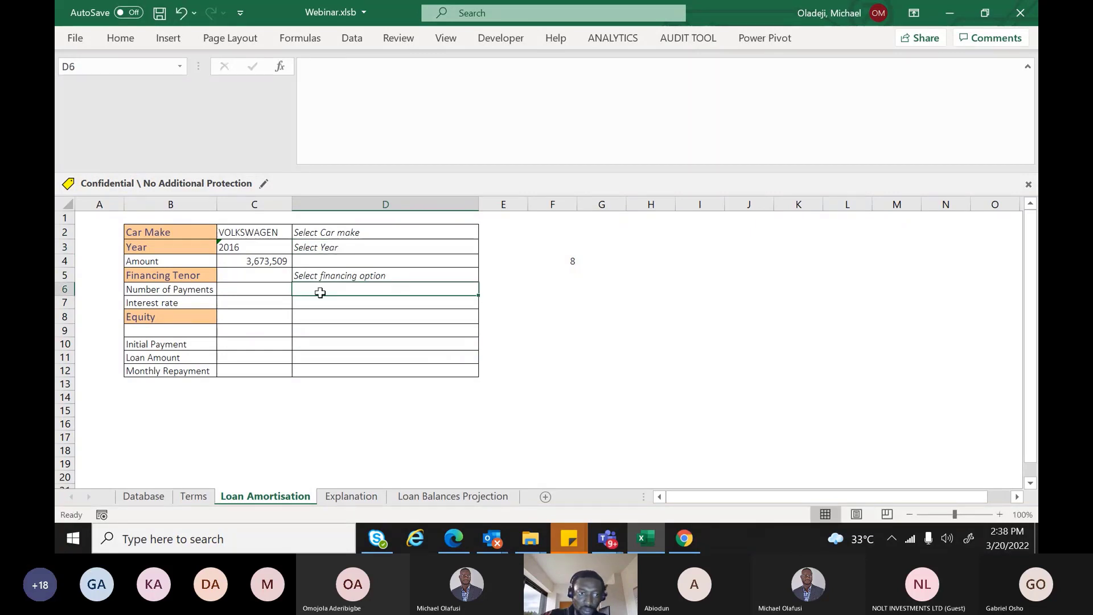
pyautogui.click(283, 277)
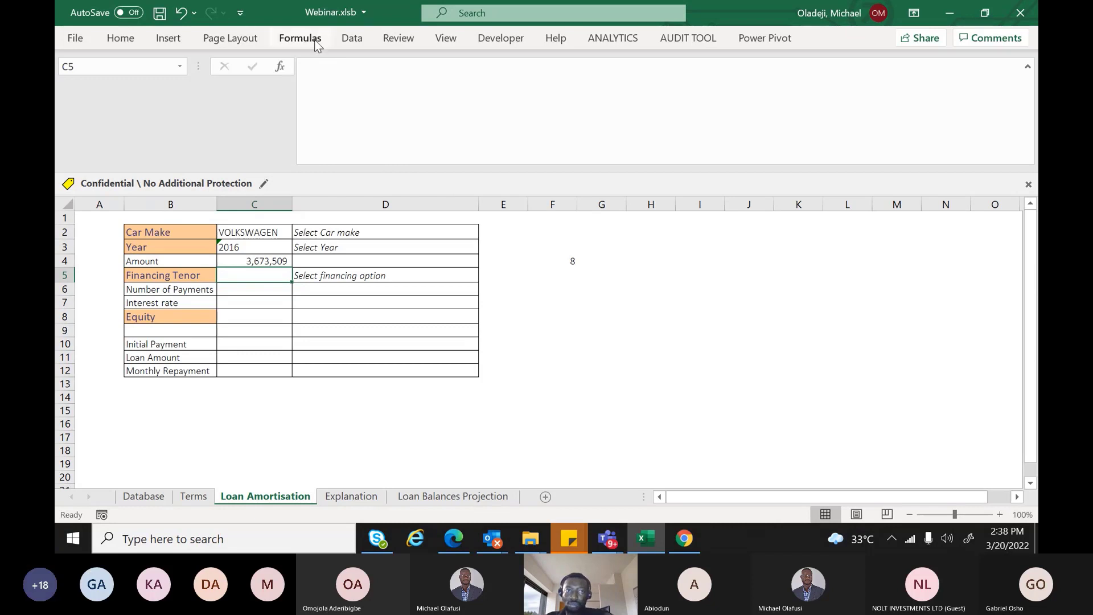
# Add List data validation to C5 with source =Terms!$A$2:$A$14
pyautogui.click(347, 38)
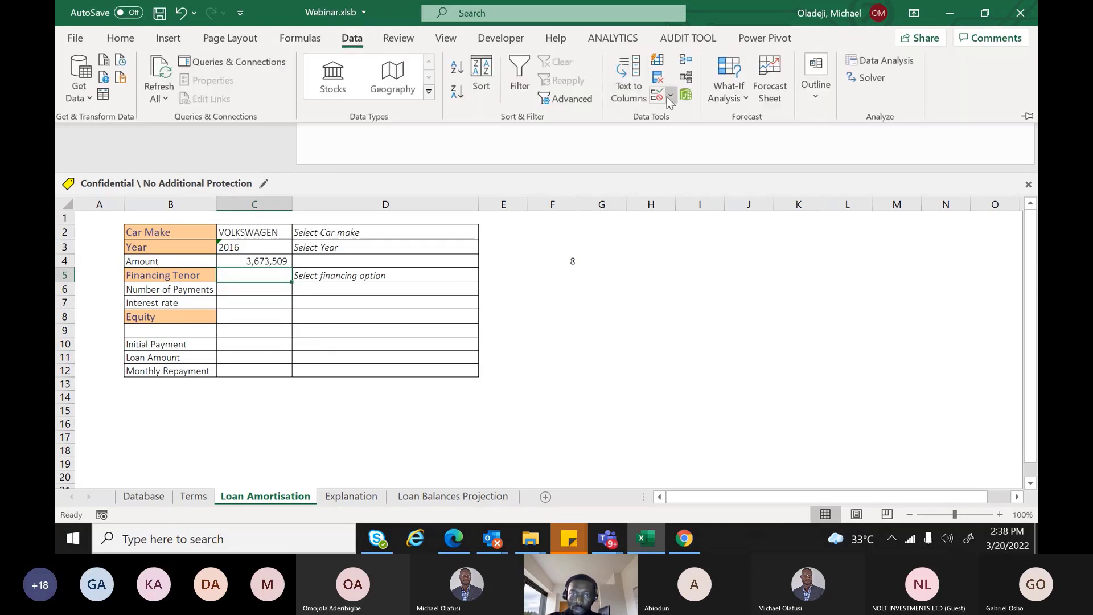
pyautogui.click(670, 96)
pyautogui.click(695, 122)
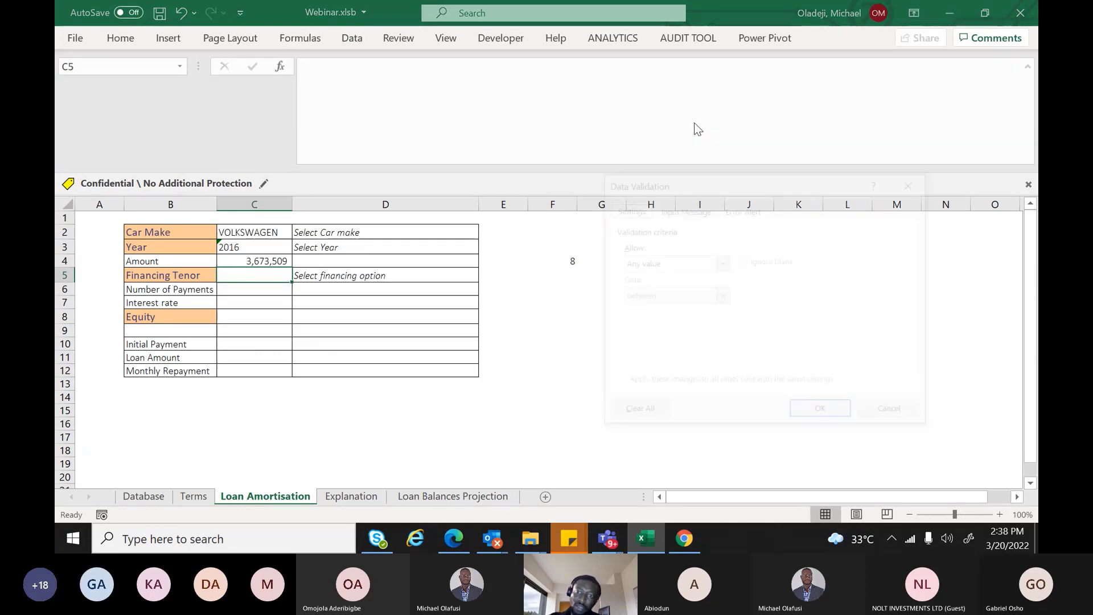
pyautogui.click(722, 263)
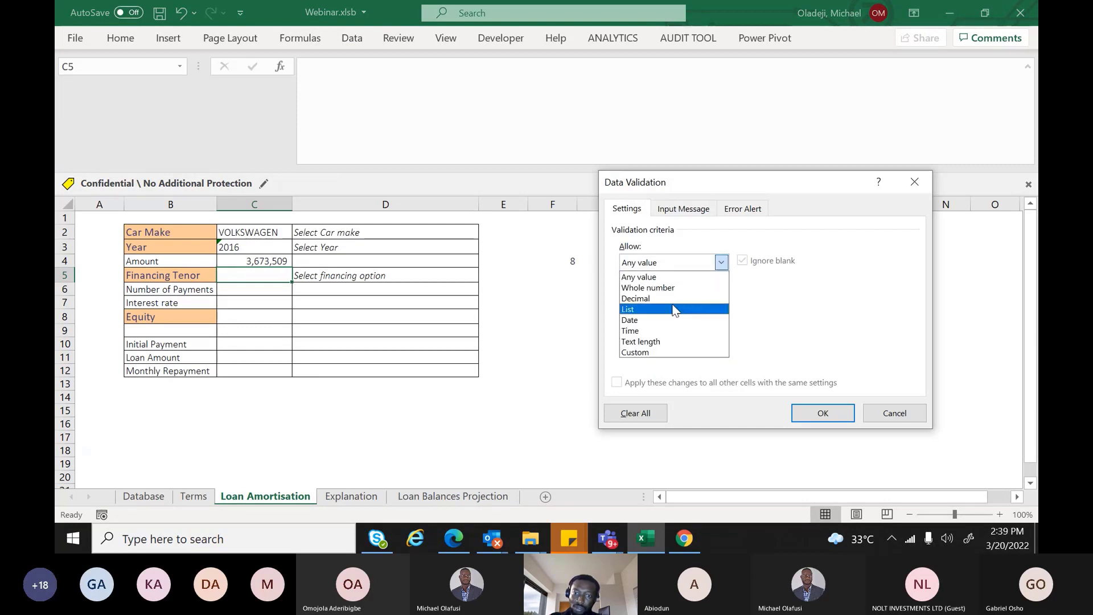
pyautogui.click(635, 309)
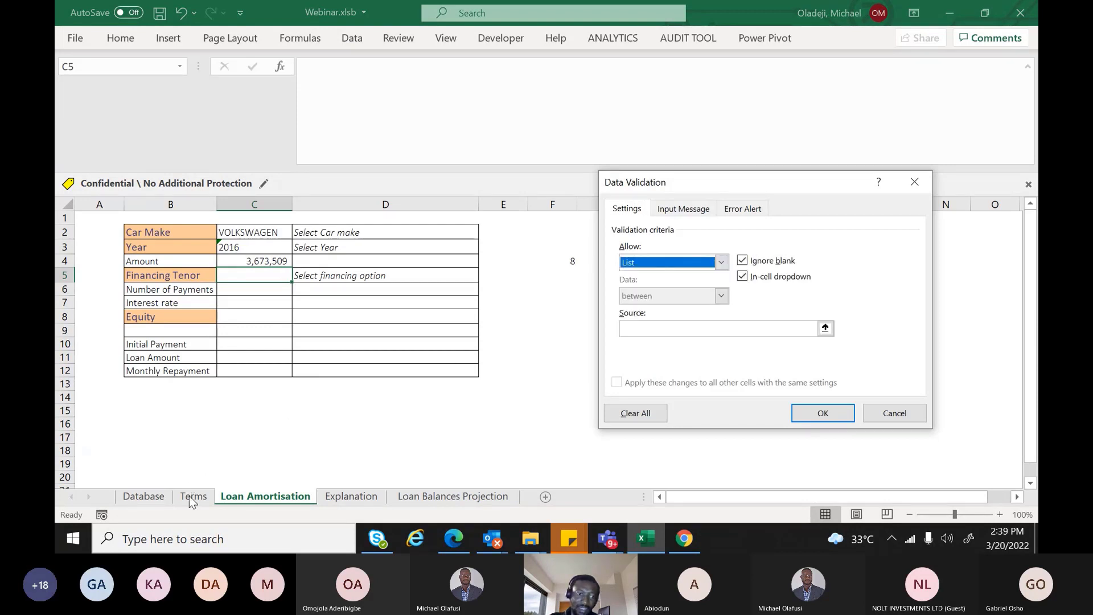
pyautogui.click(639, 327)
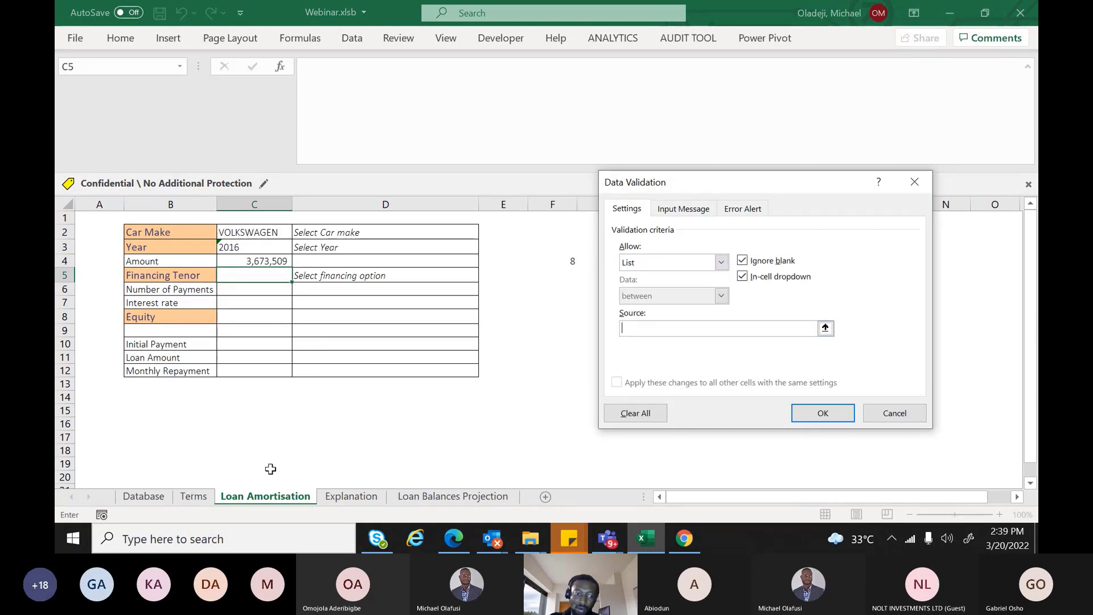
pyautogui.click(193, 496)
pyautogui.moveTo(151, 233); pyautogui.dragTo(128, 411)
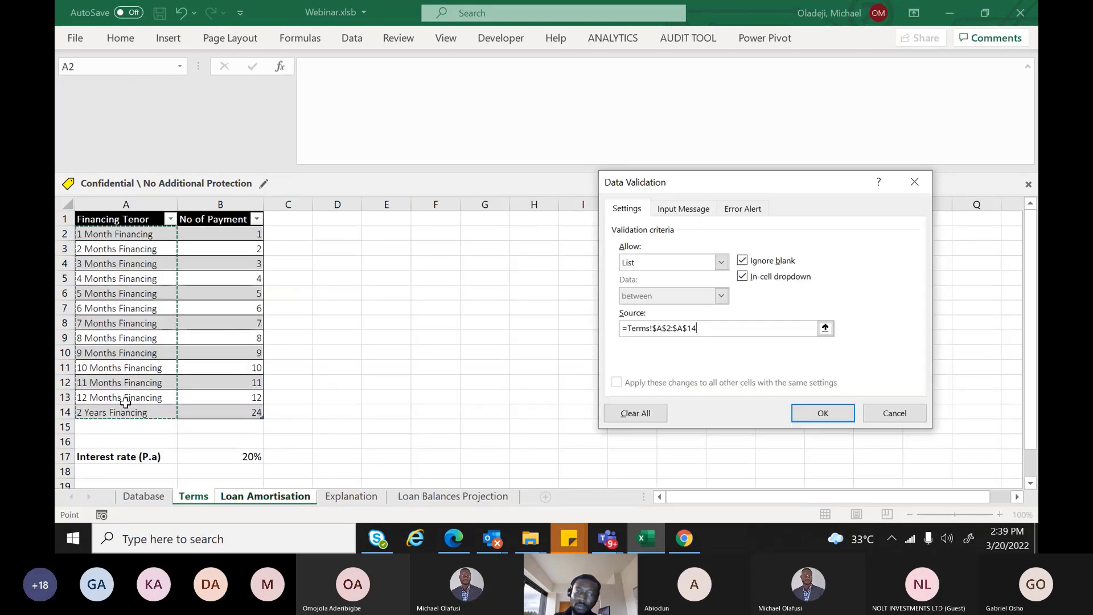
pyautogui.press('Return')
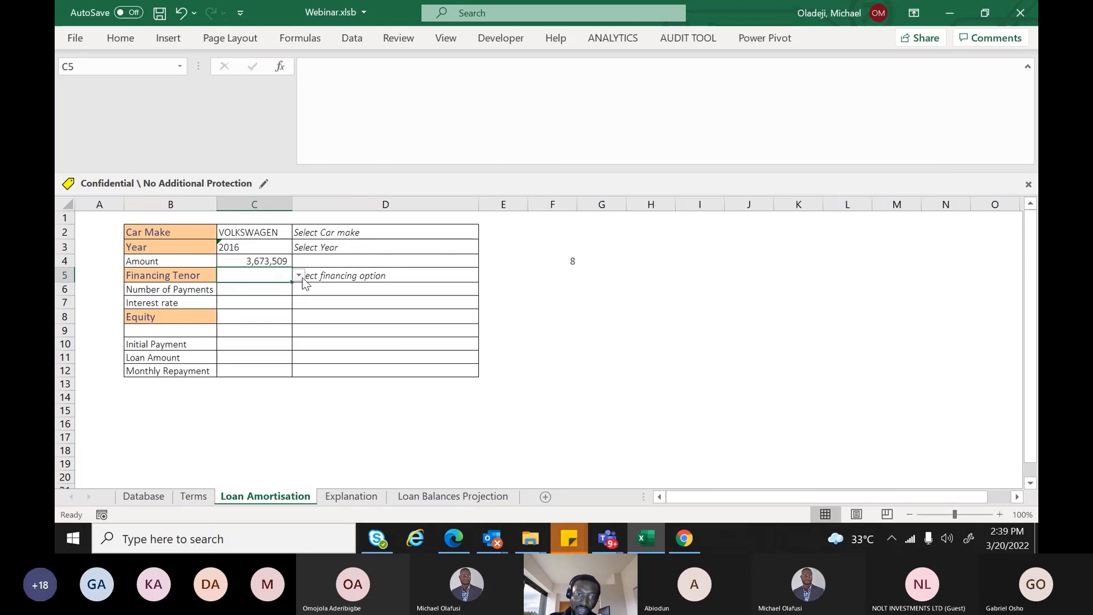
# Check the C5 tenor dropdown, close it without choosing, and select C6
pyautogui.click(299, 275)
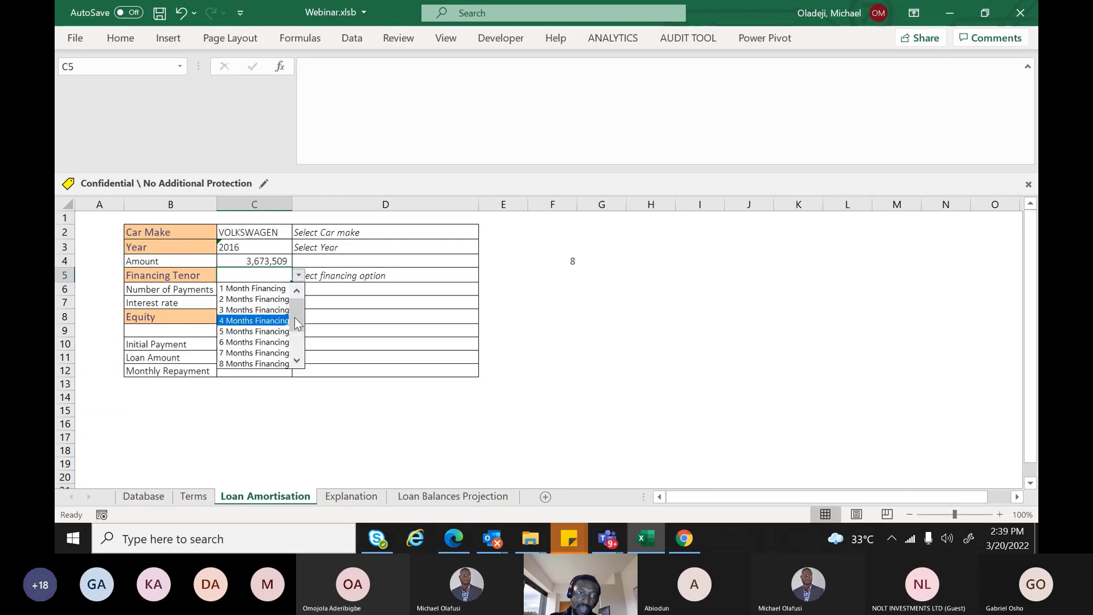
pyautogui.press('Escape')
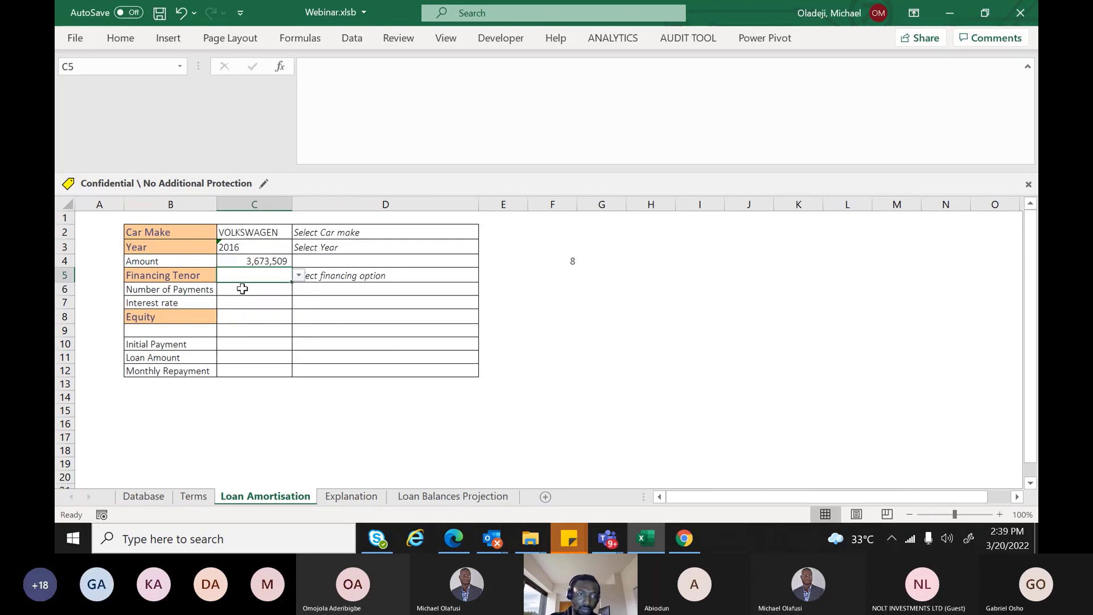
pyautogui.click(242, 289)
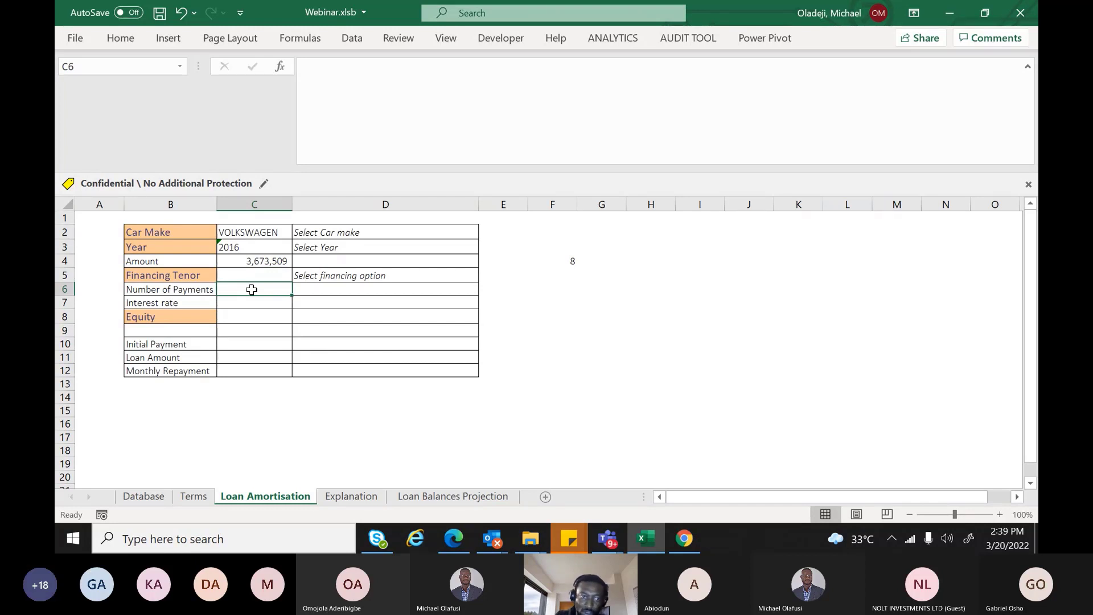
# Enter =VLOOKUP(C5,Table3[#All],2,0) in C6 using the Terms table
pyautogui.write('=')
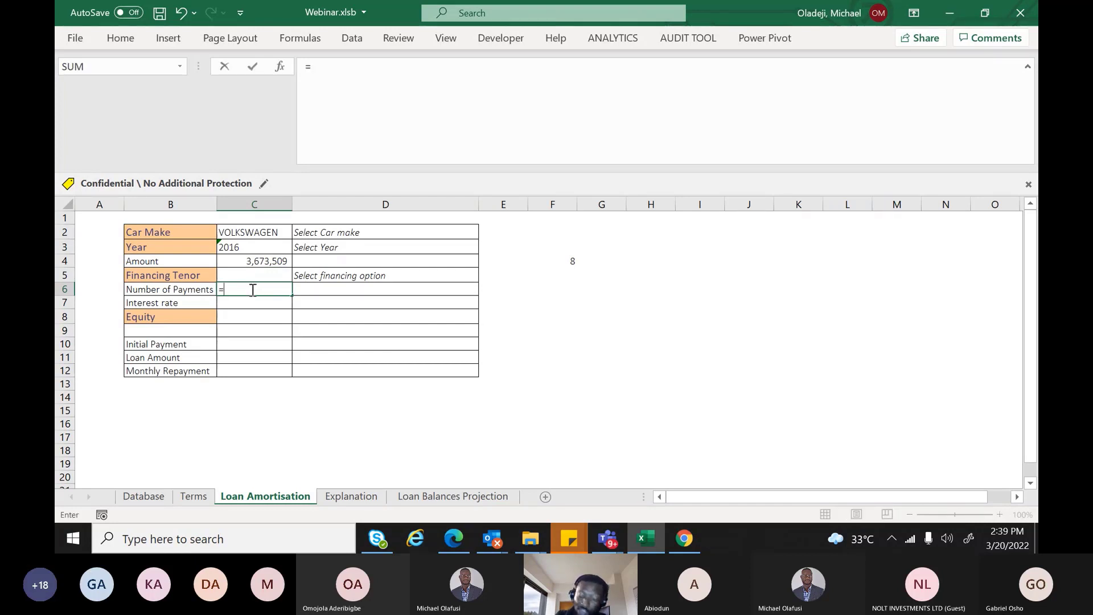
pyautogui.write('VLOOKUP(')
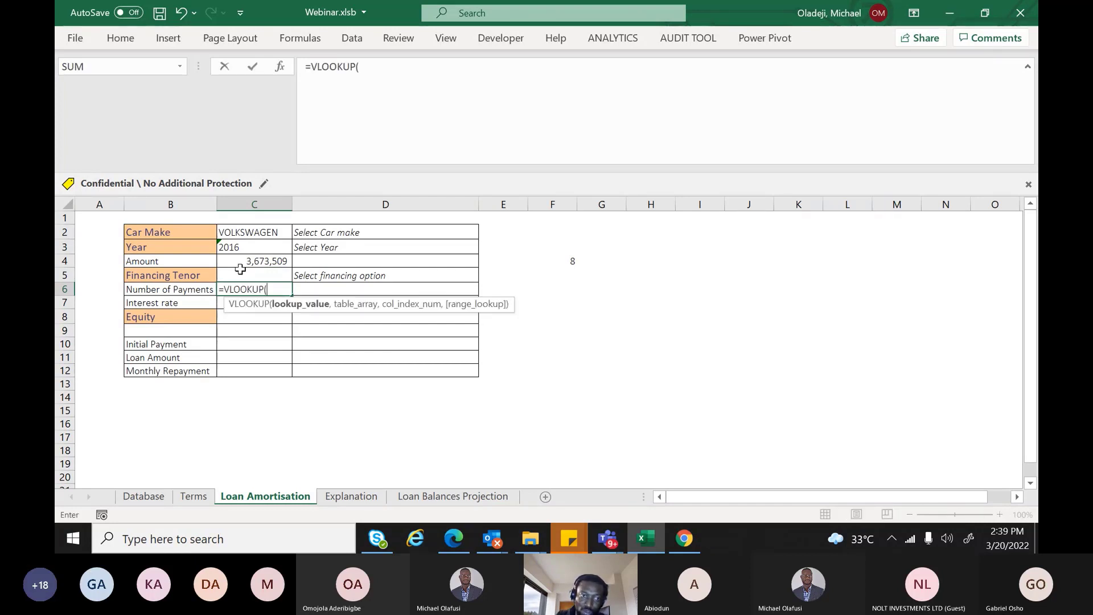
pyautogui.click(250, 275)
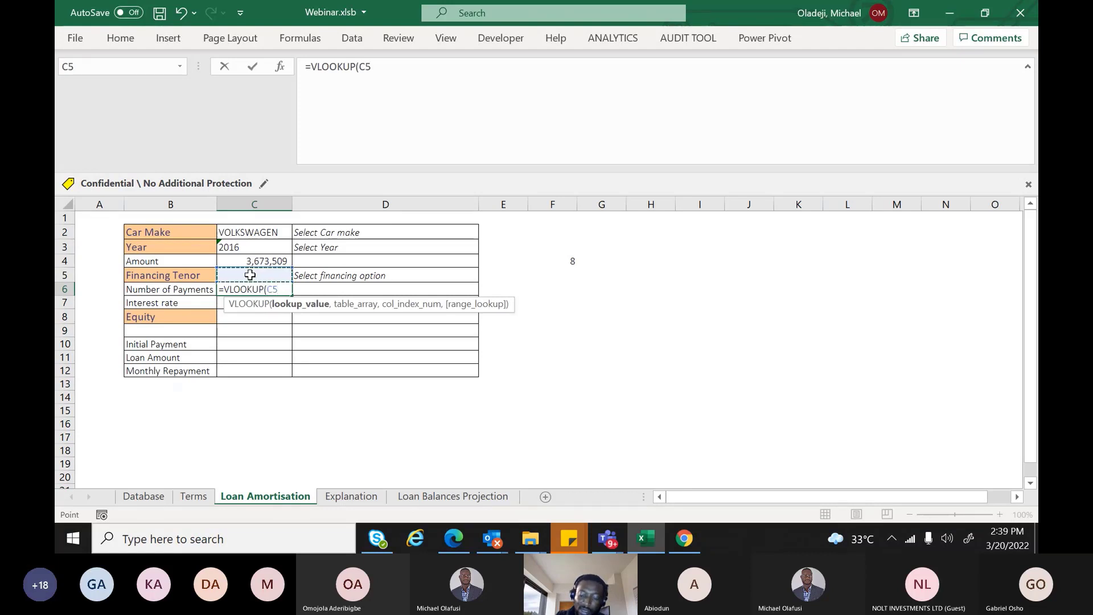
pyautogui.write(',')
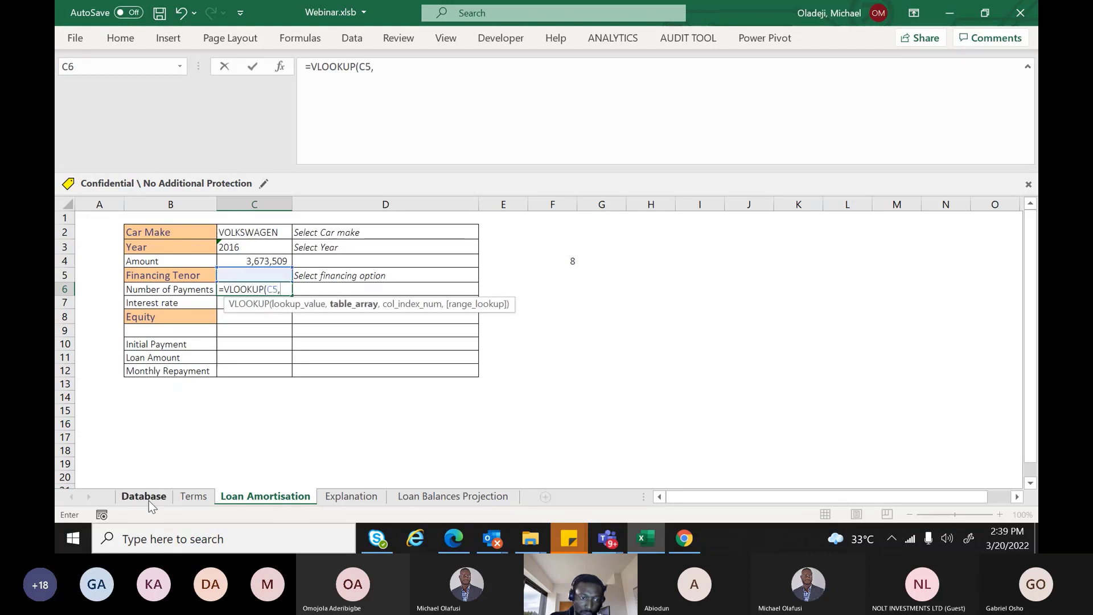
pyautogui.click(148, 500)
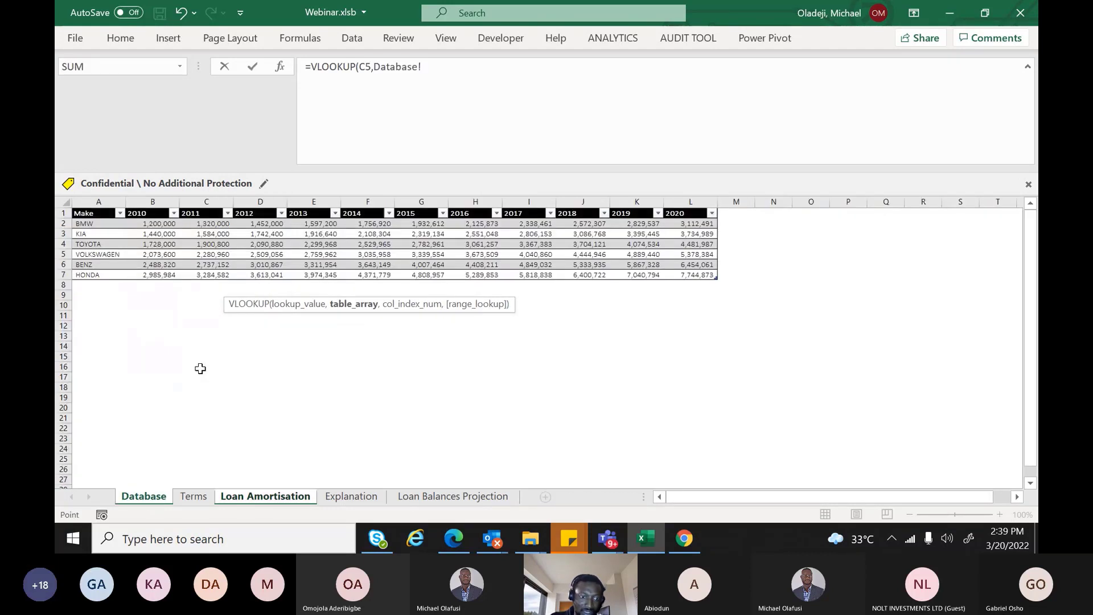
pyautogui.click(193, 497)
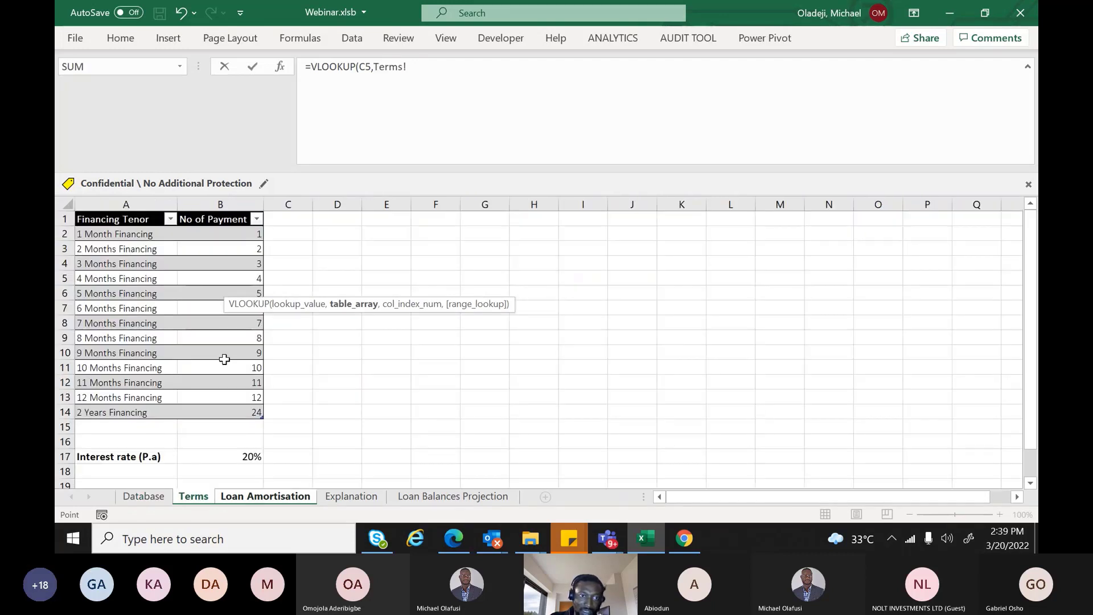
pyautogui.moveTo(122, 218); pyautogui.dragTo(220, 413)
pyautogui.write(',2')
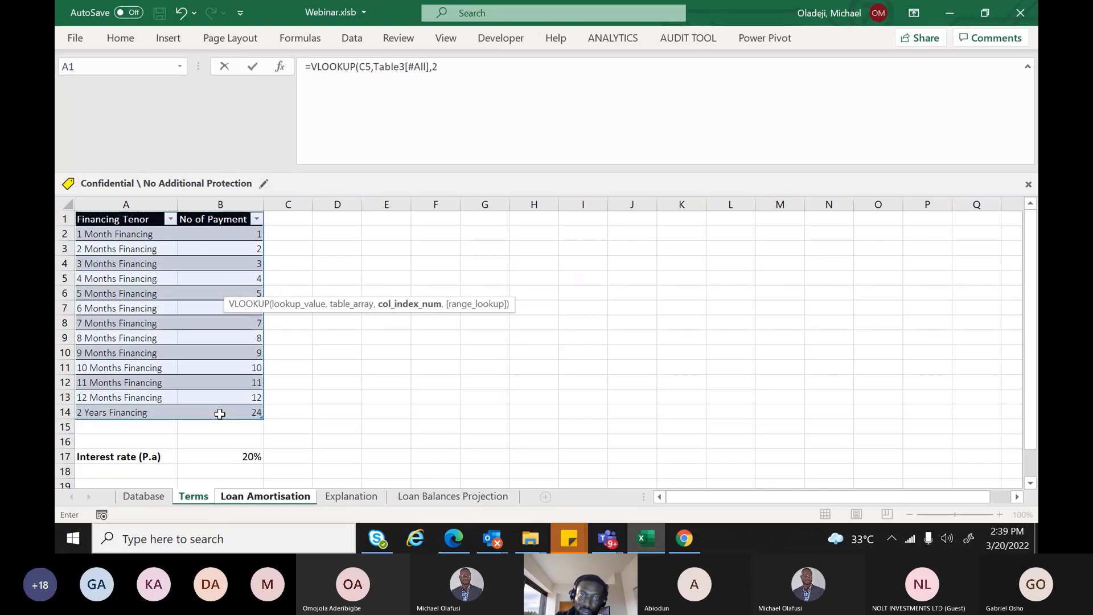
pyautogui.write(',0)')
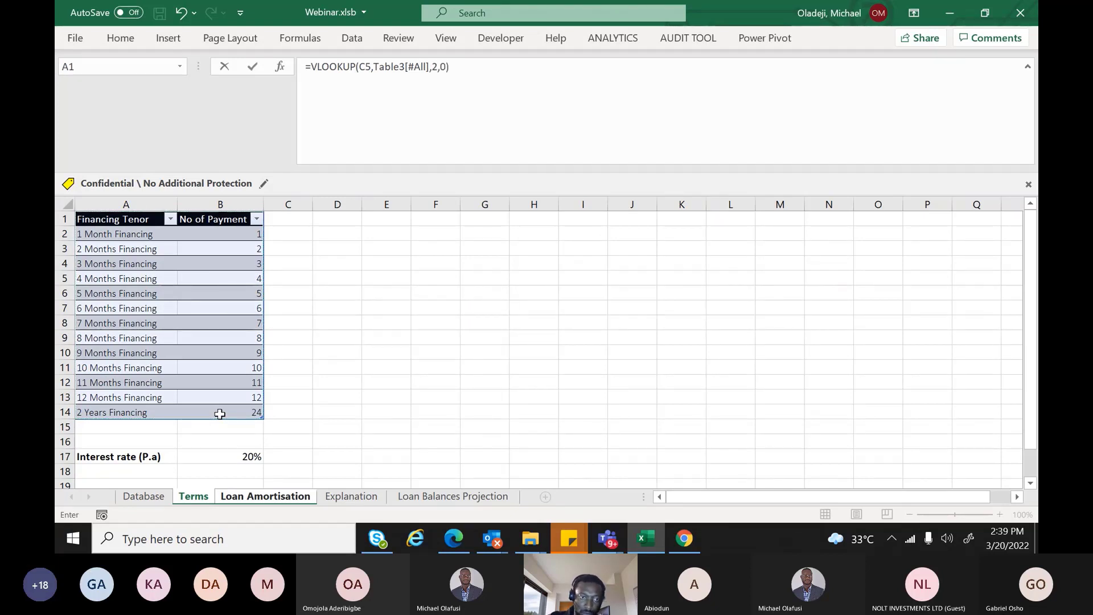
pyautogui.press('Return')
# Verify the C6 formula, then choose 2 Months Financing in the C5 dropdown
pyautogui.doubleClick(254, 288)
pyautogui.press('Escape')
pyautogui.click(283, 275)
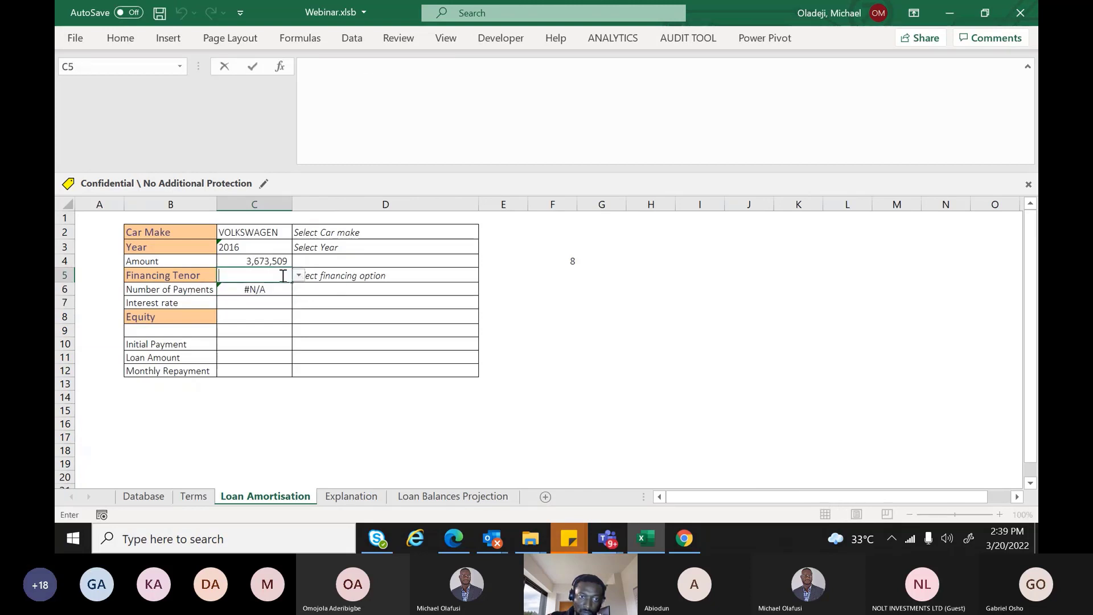
pyautogui.click(298, 276)
pyautogui.click(278, 300)
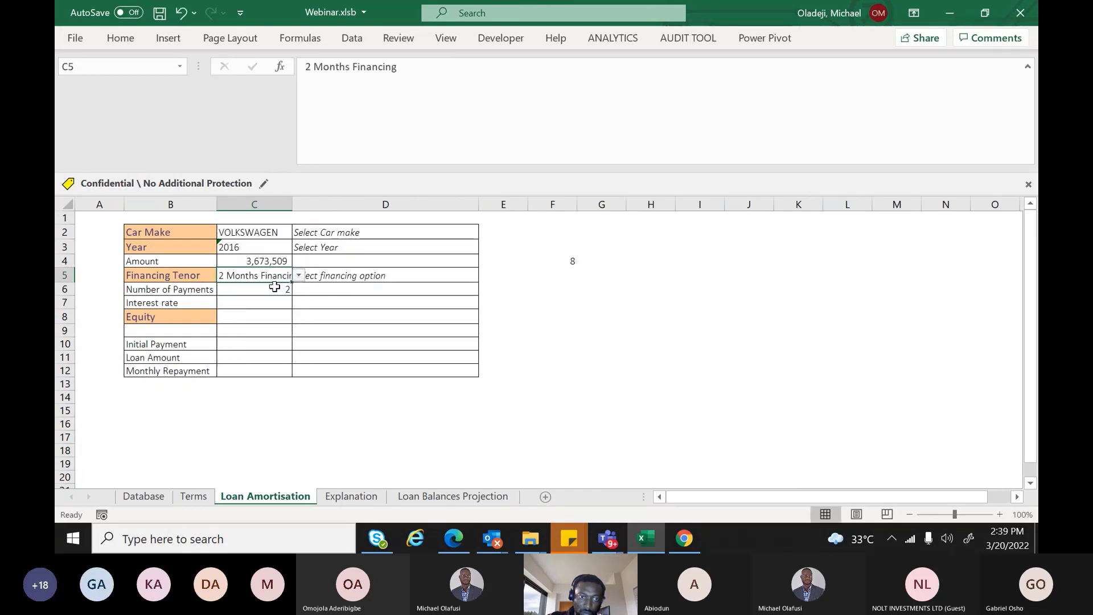
# Wrap the Amount formula in C4 as IFERROR(...,"")
pyautogui.click(242, 257)
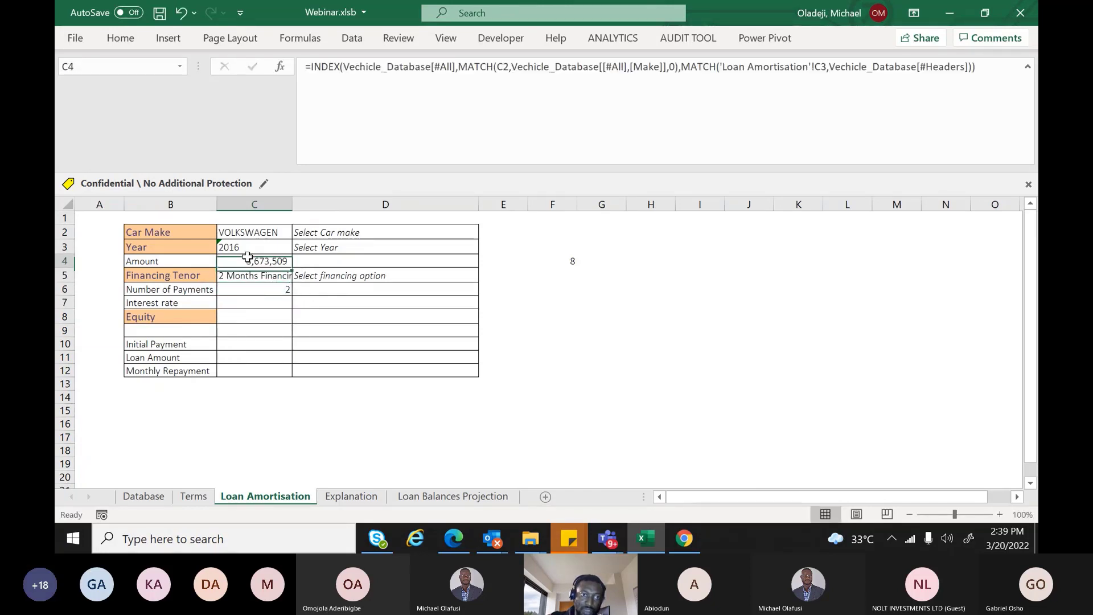
pyautogui.click(312, 67)
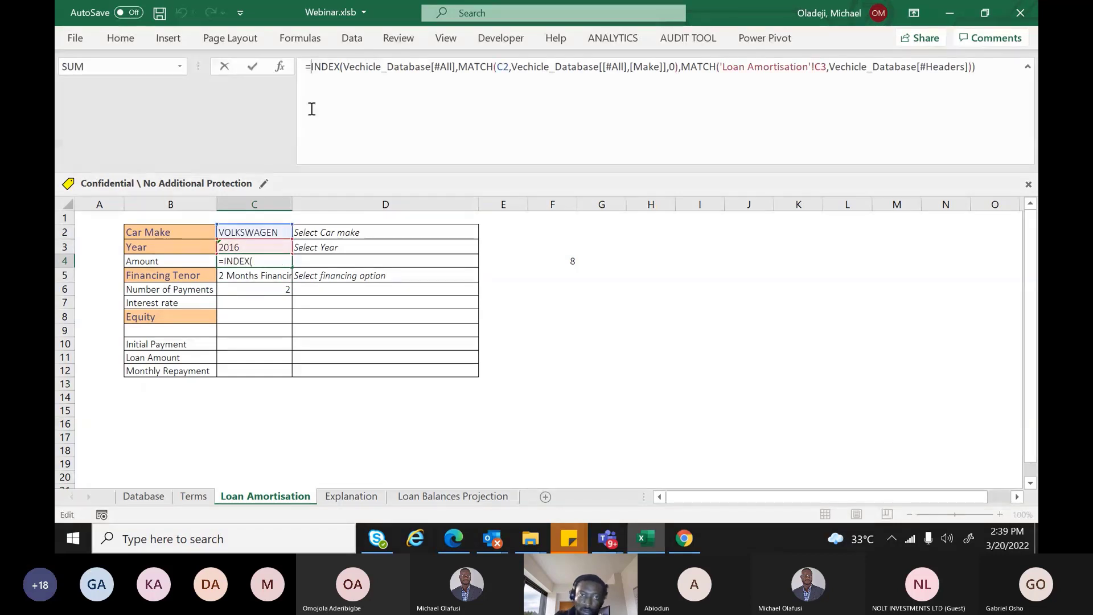
pyautogui.write('IFERROR(')
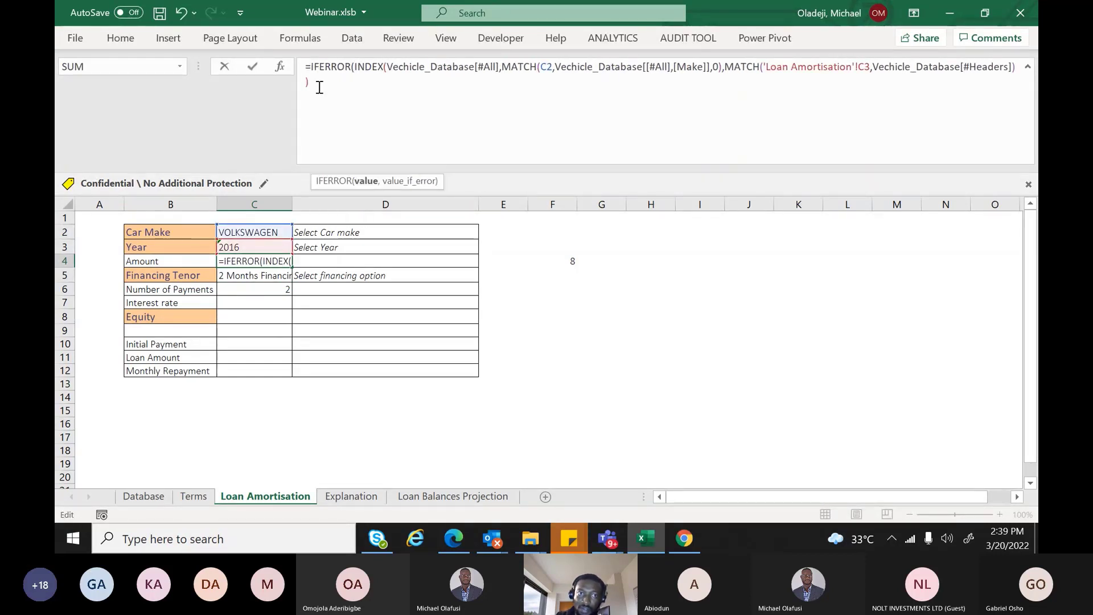
pyautogui.click(319, 87)
pyautogui.write(',')
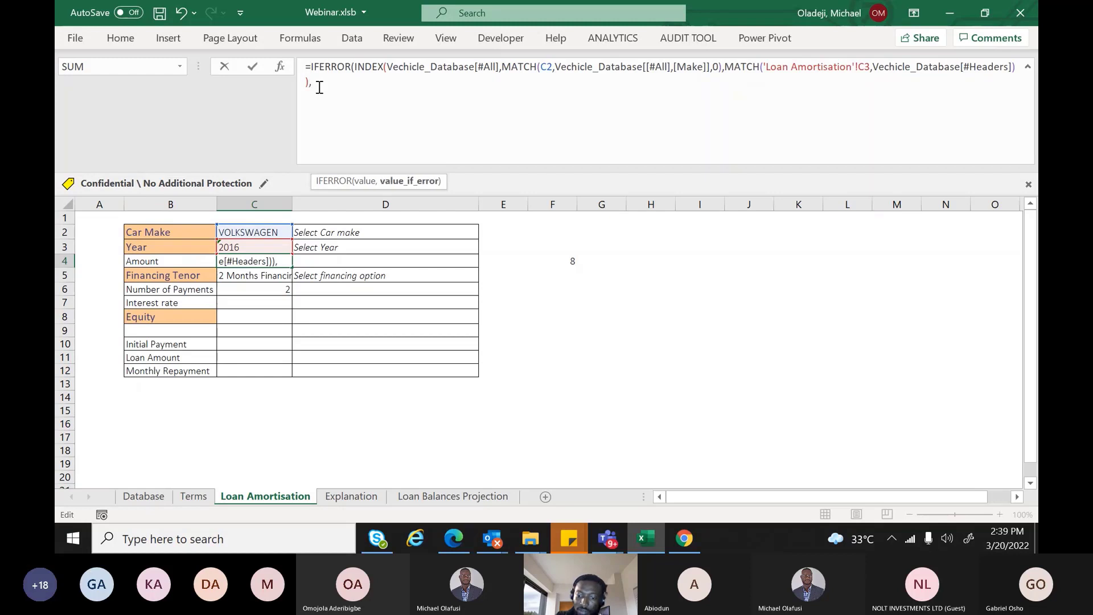
pyautogui.write('""')
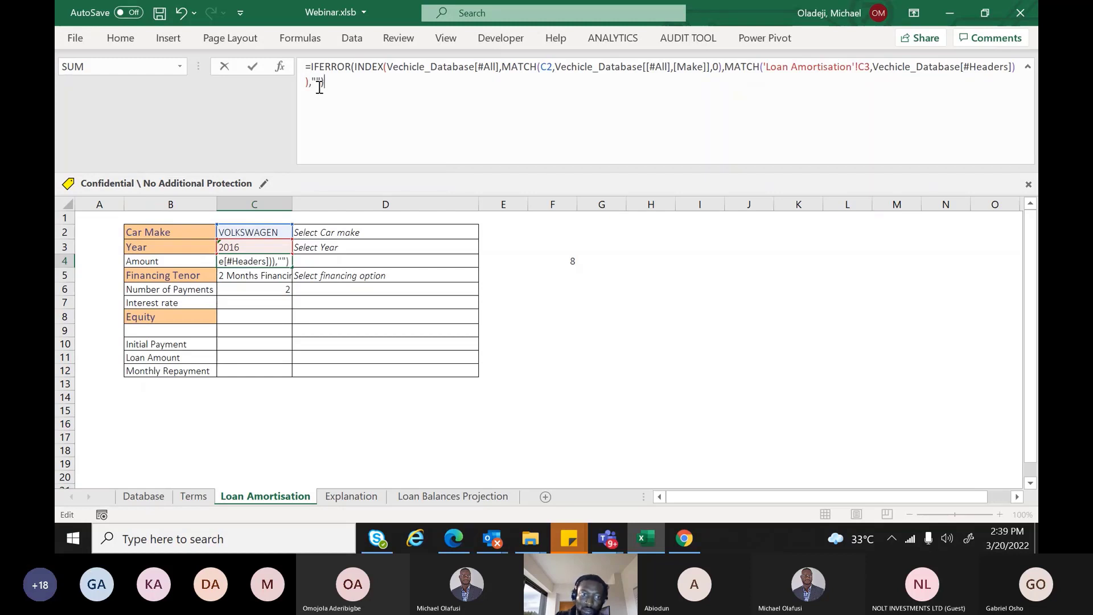
pyautogui.press('Return')
# Wrap the Number of Payments formula in C6 as IFERROR(...,"")
pyautogui.click(259, 289)
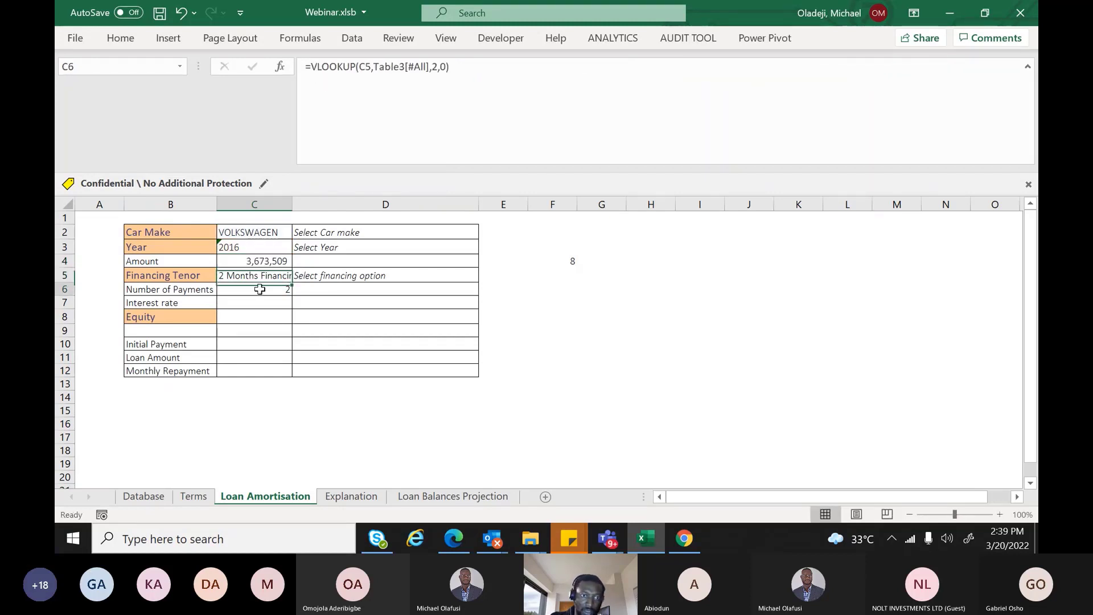
pyautogui.click(311, 67)
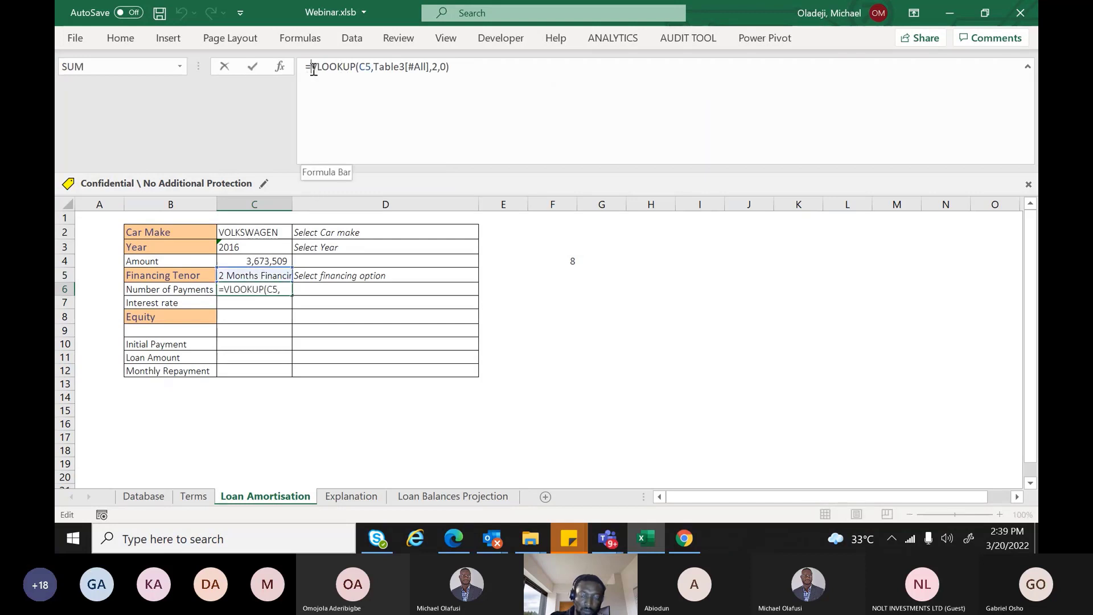
pyautogui.write('i')
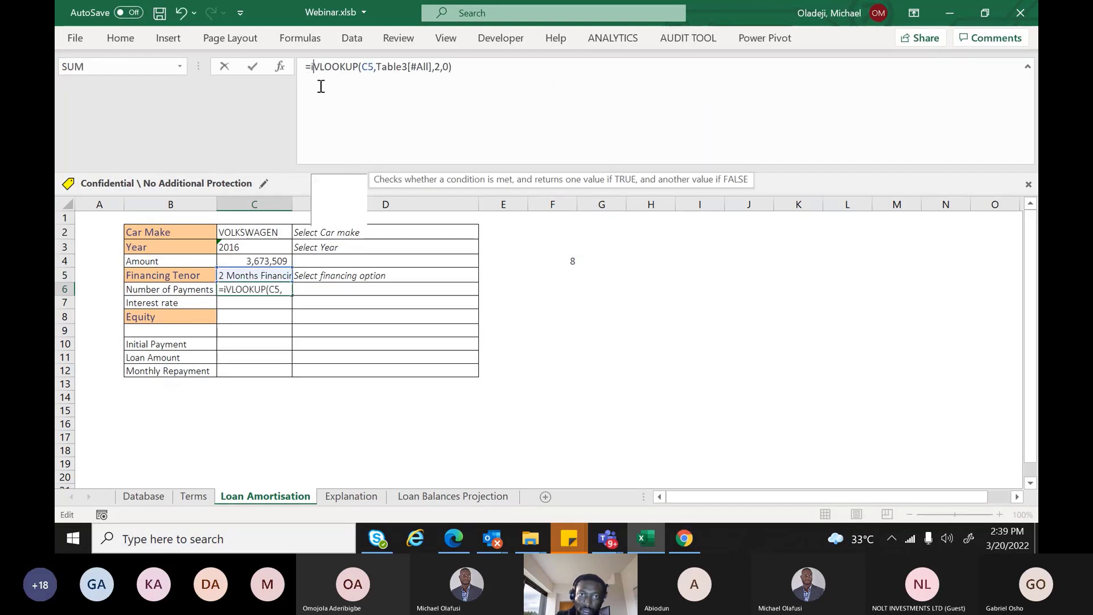
pyautogui.write('fe')
pyautogui.press('Tab')
pyautogui.click(516, 66)
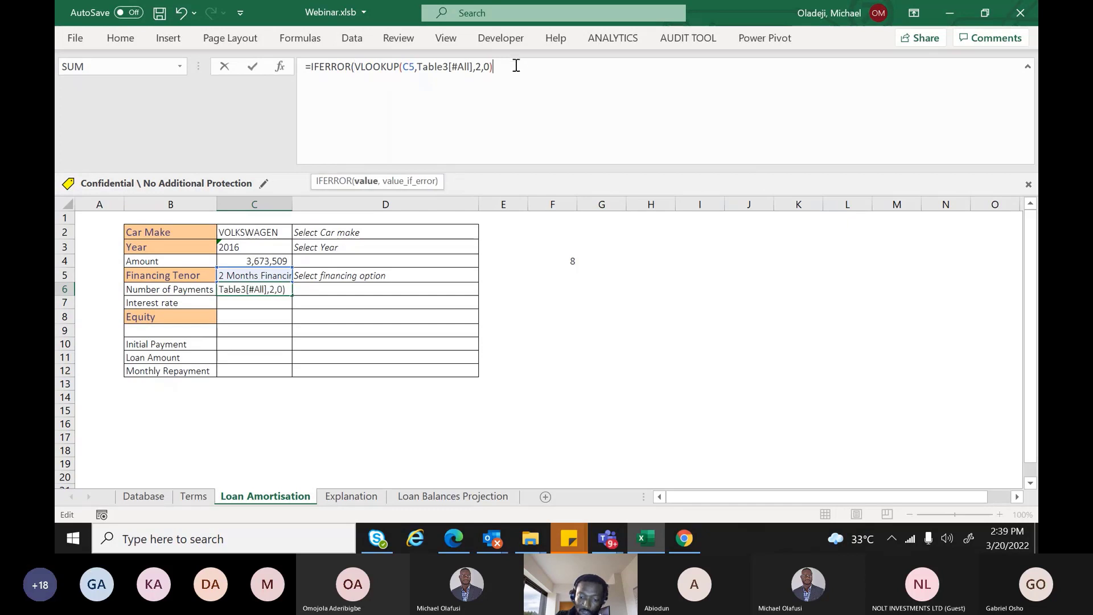
pyautogui.write(',')
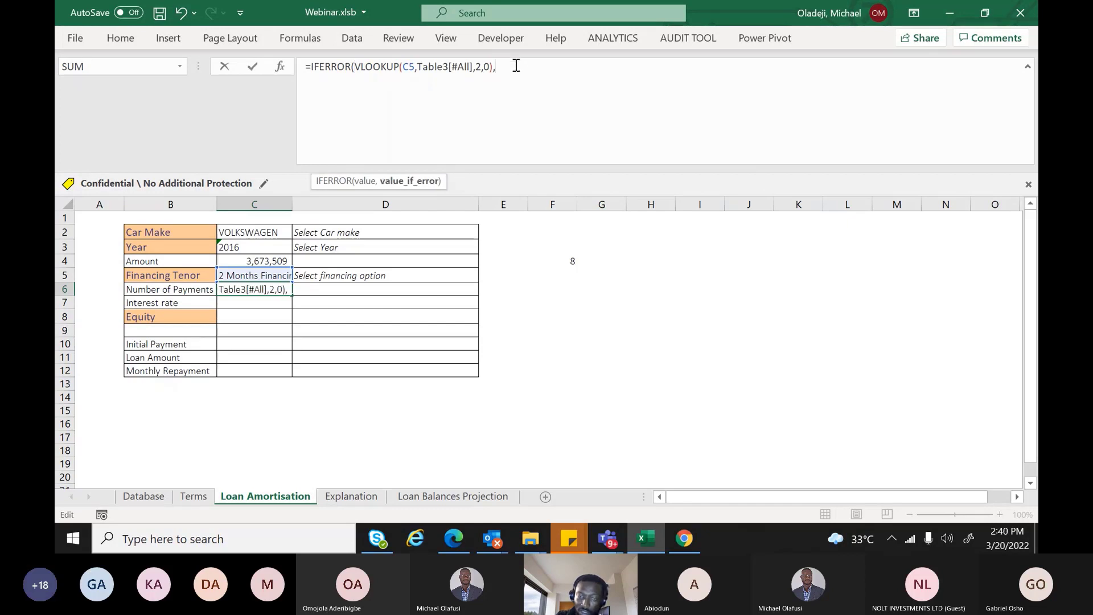
pyautogui.write('""')
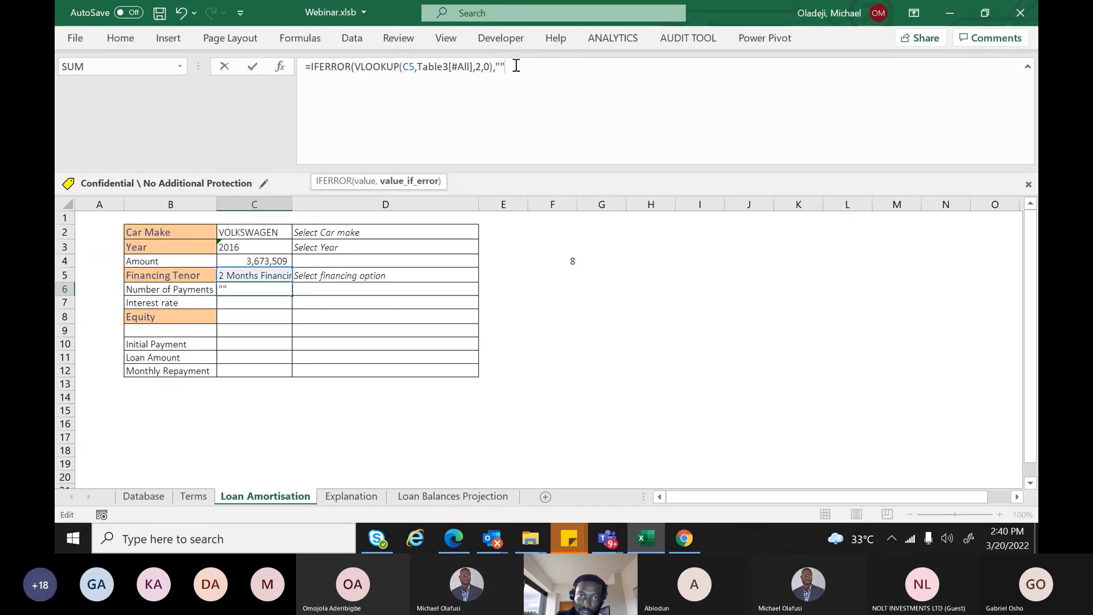
pyautogui.press('Return')
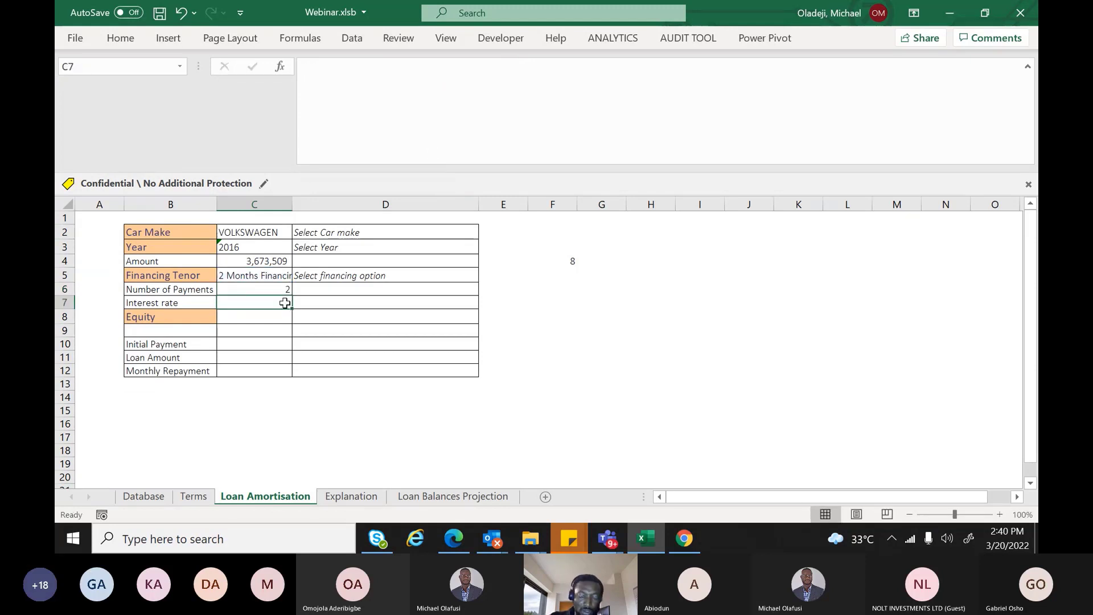
# Set C7 to =Terms!B17 so it shows the 20% interest rate
pyautogui.write('=')
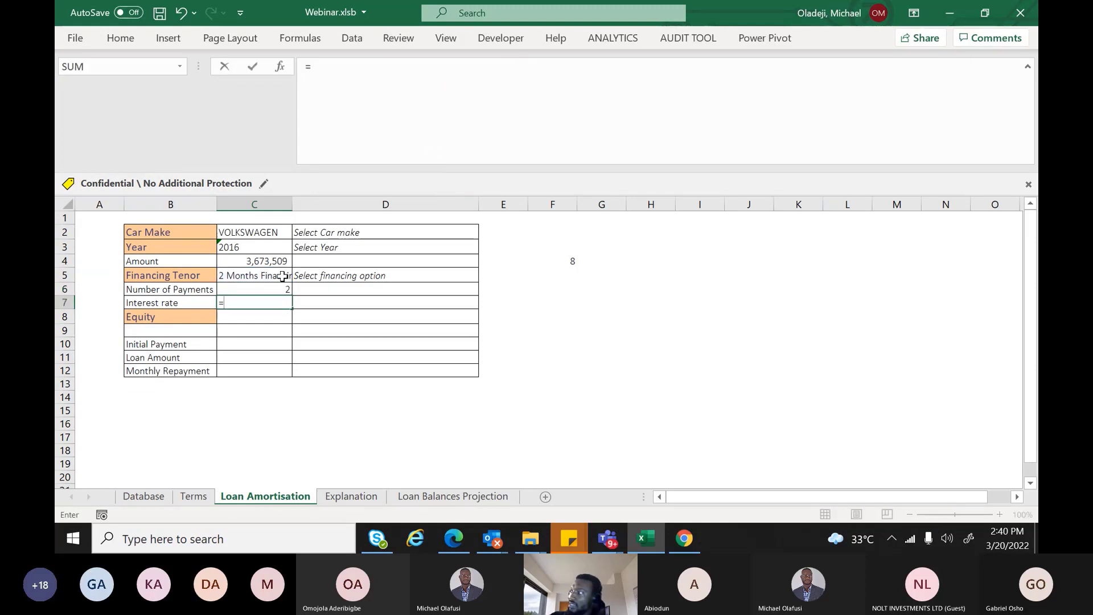
pyautogui.click(140, 499)
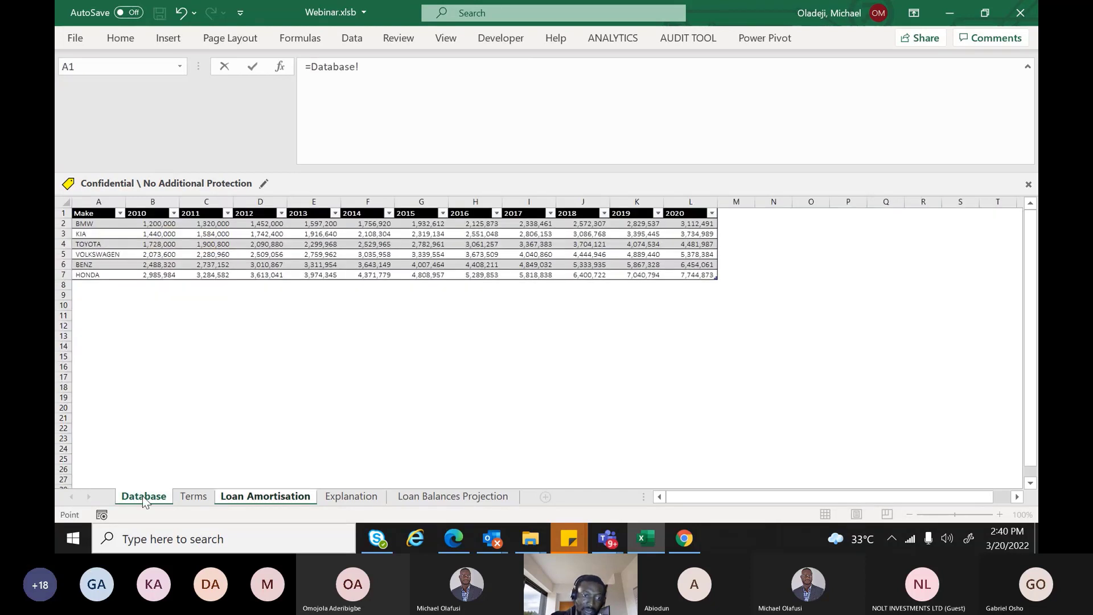
pyautogui.click(194, 496)
pyautogui.click(249, 457)
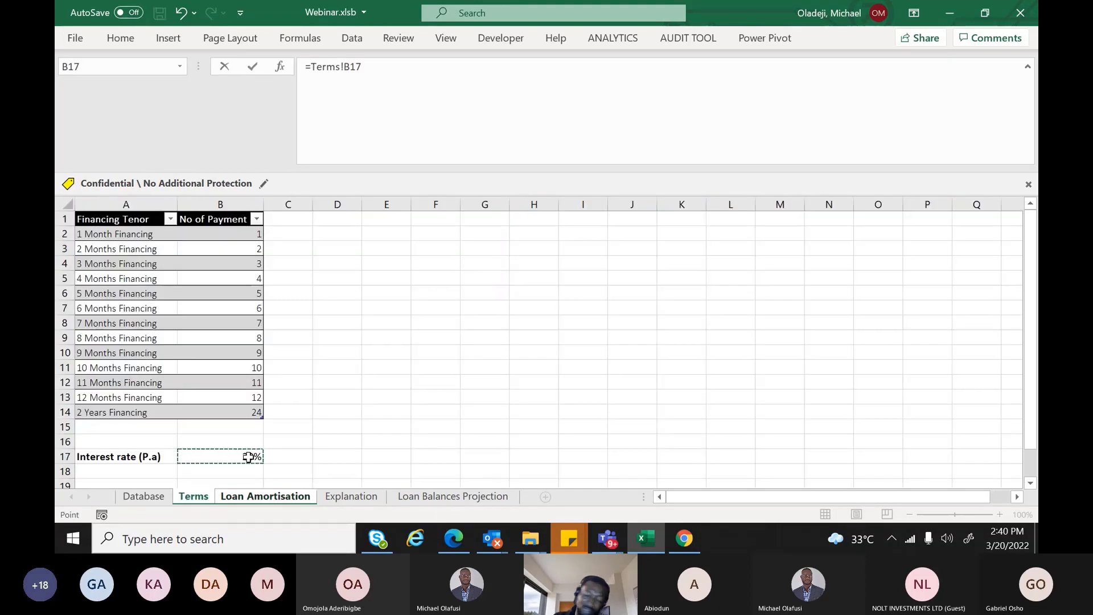
pyautogui.press('Return')
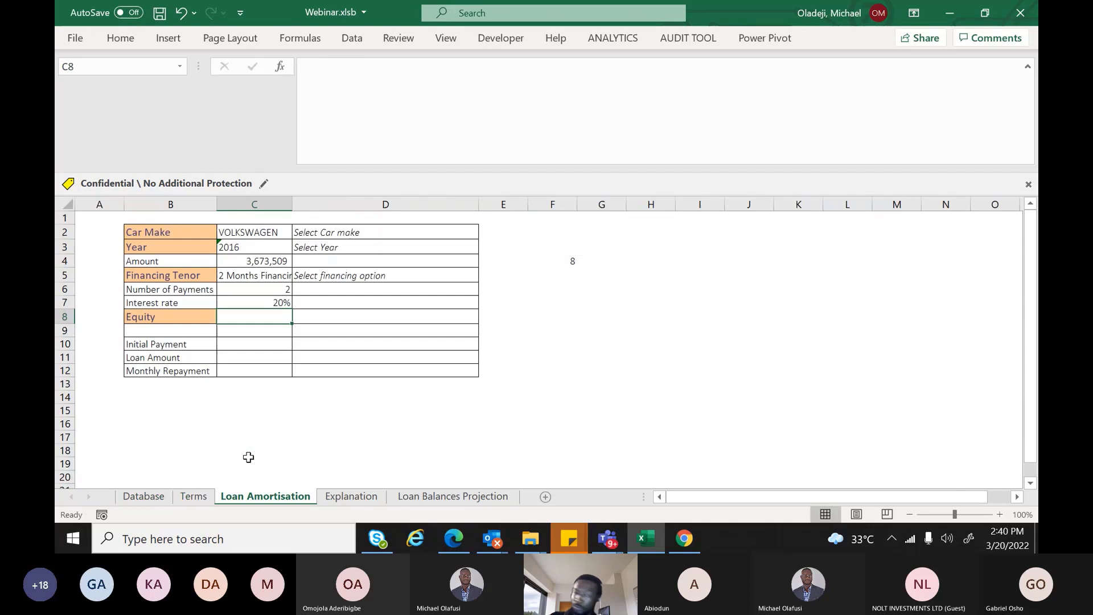
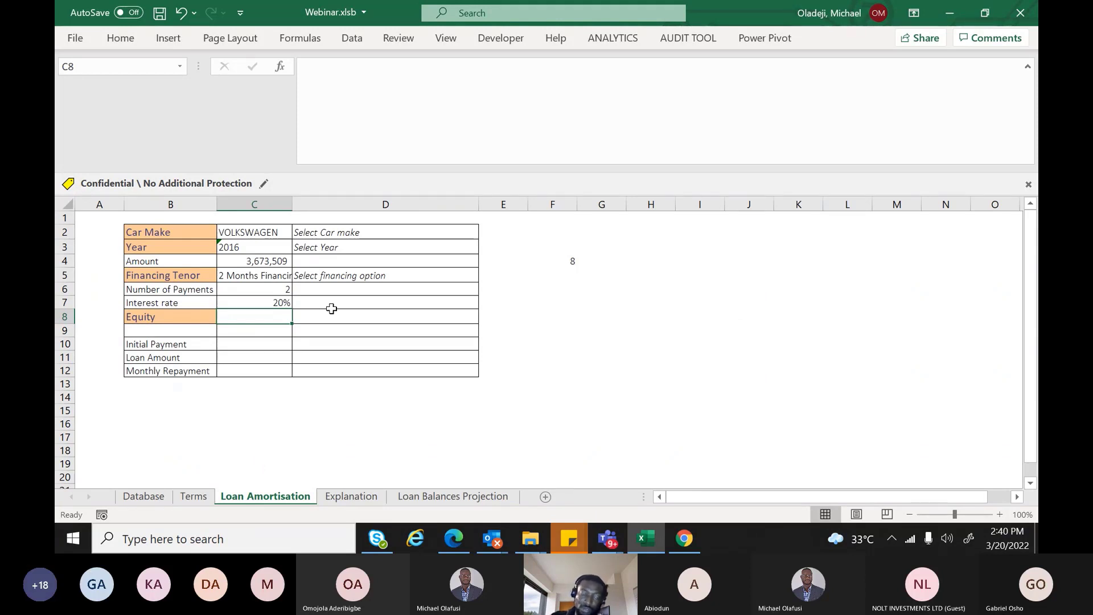
# Type the note 'Input Equity Contribution' in D8, beside the Equity value cell C8
pyautogui.click(267, 303)
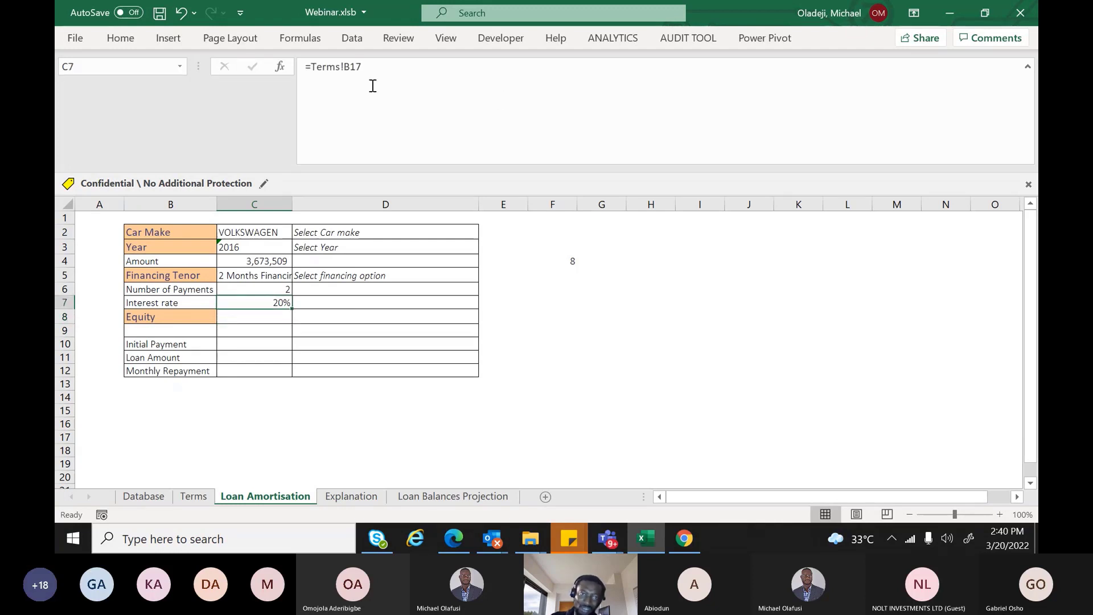
pyautogui.click(243, 314)
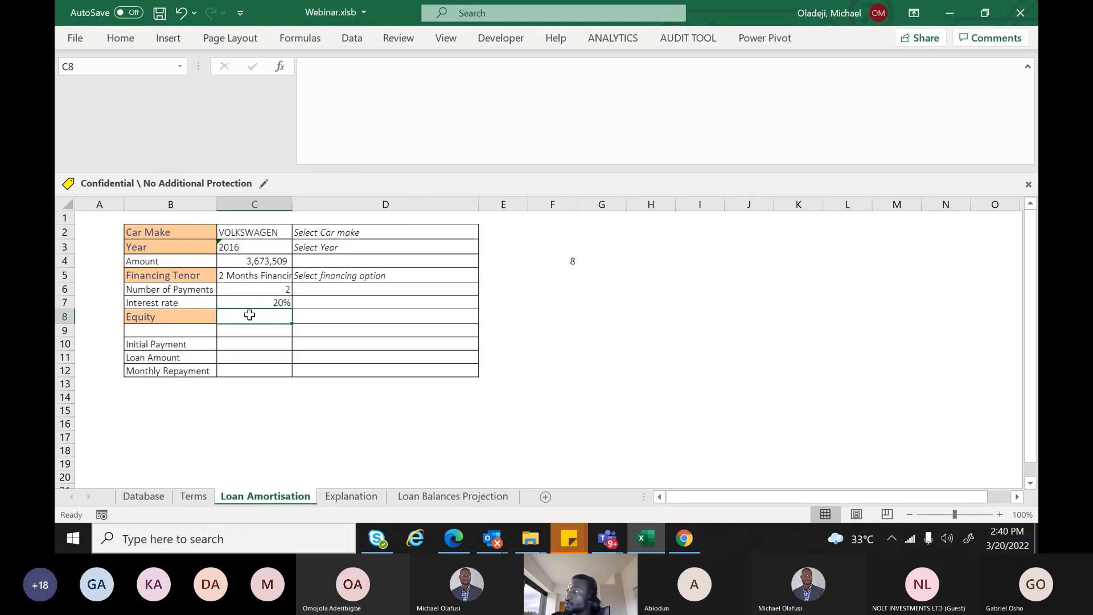
pyautogui.click(327, 316)
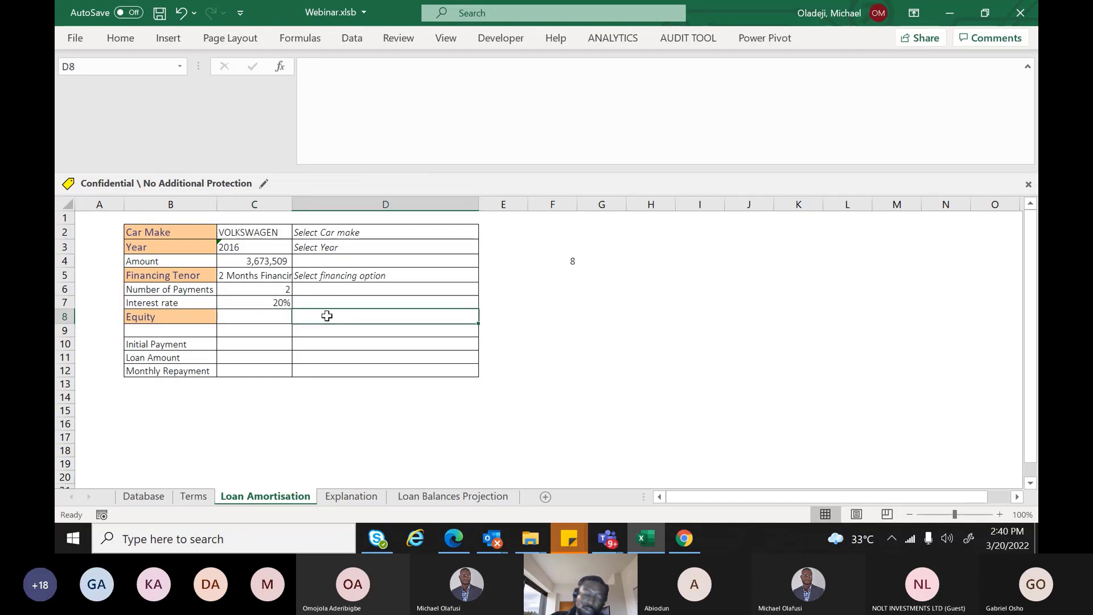
pyautogui.write('I')
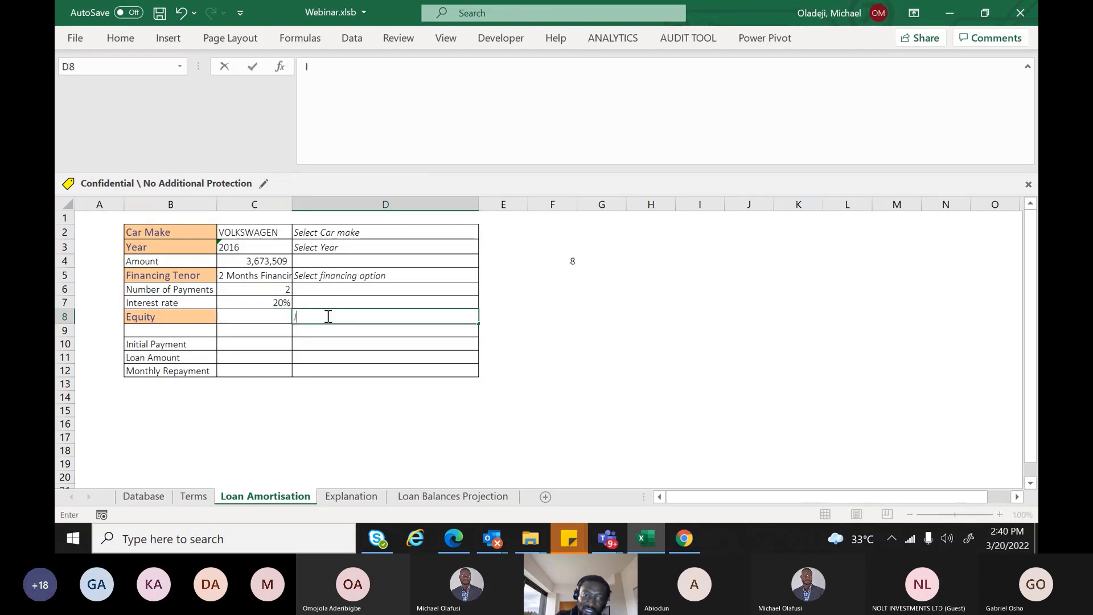
pyautogui.write('nput')
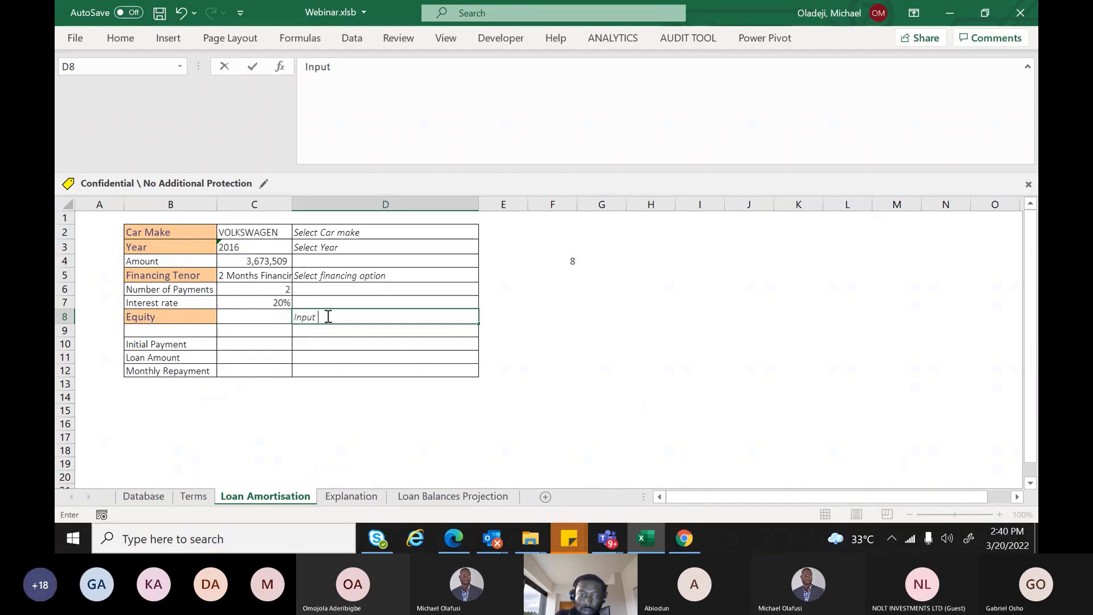
pyautogui.write(' Equity C')
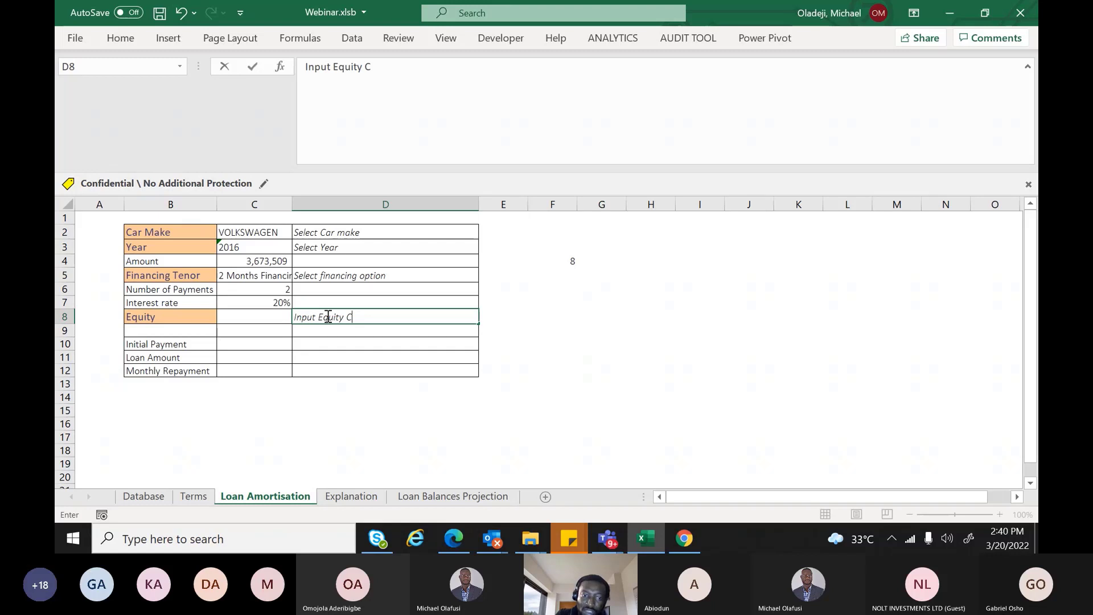
pyautogui.write('ontribu')
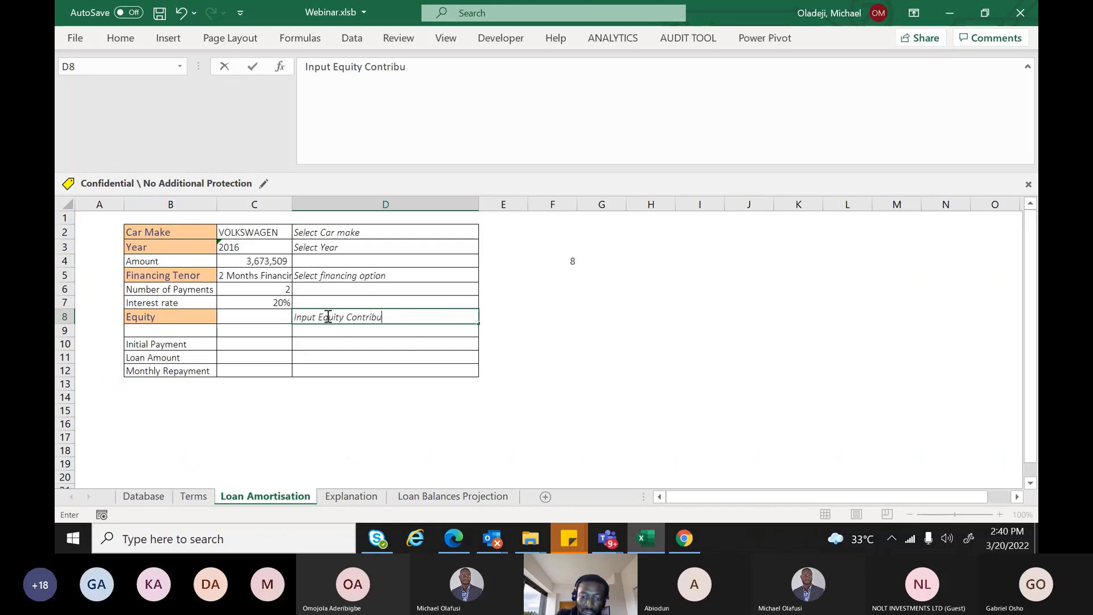
pyautogui.write('tion')
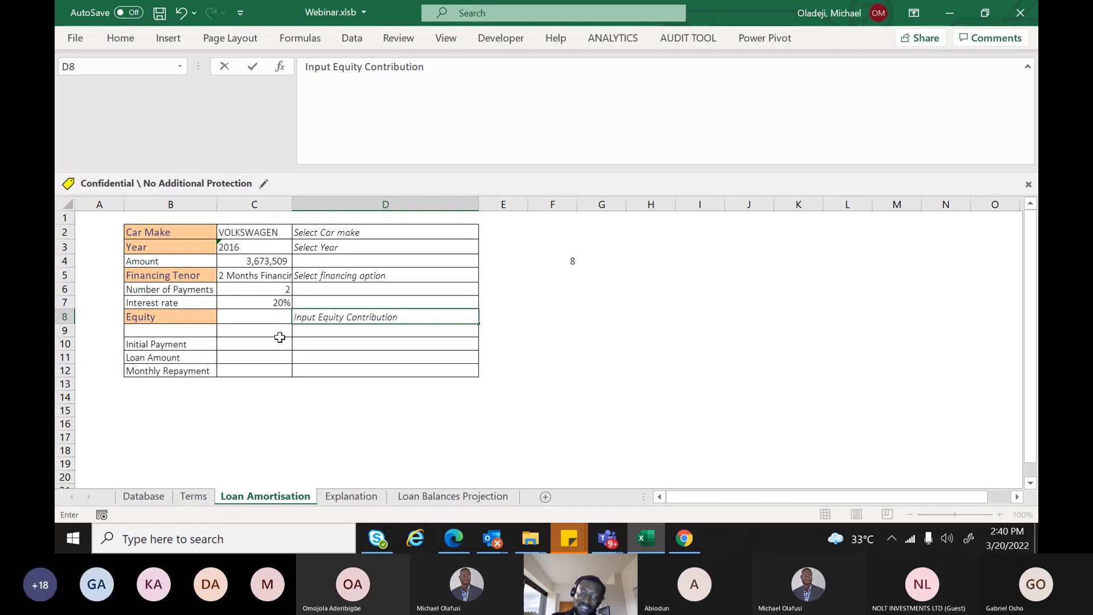
pyautogui.click(277, 318)
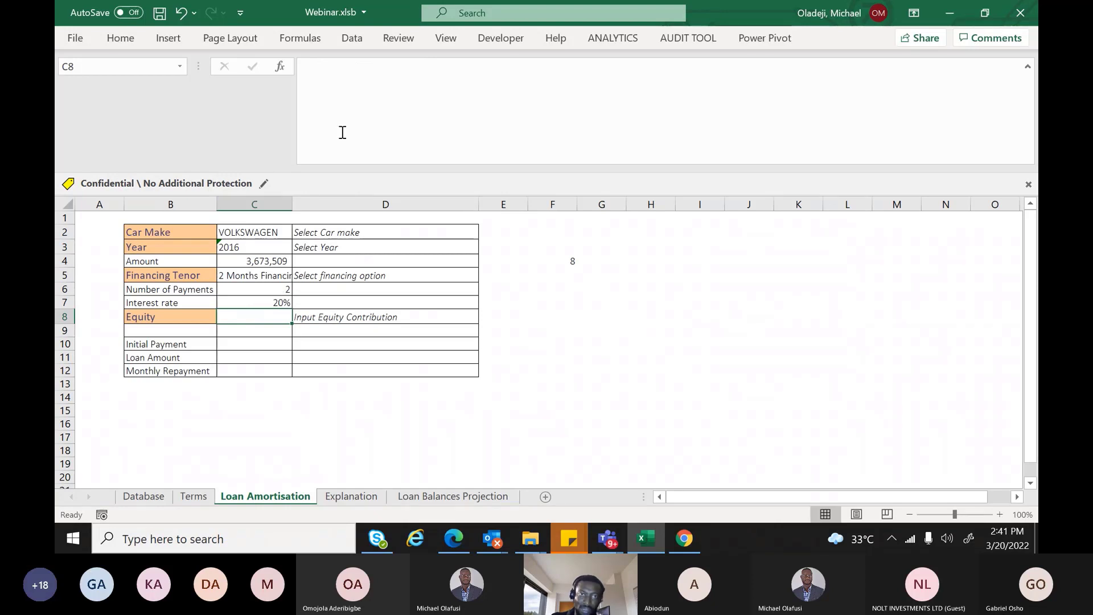
# Add a Data Validation rule to C8 allowing only decimals between 0 and 1
pyautogui.click(352, 40)
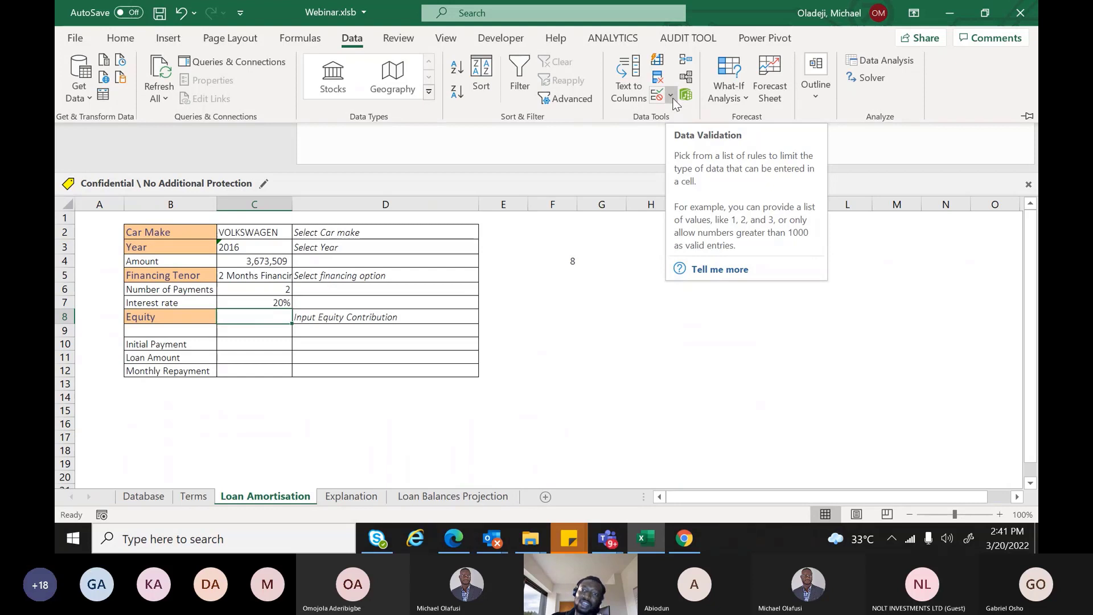
pyautogui.click(673, 98)
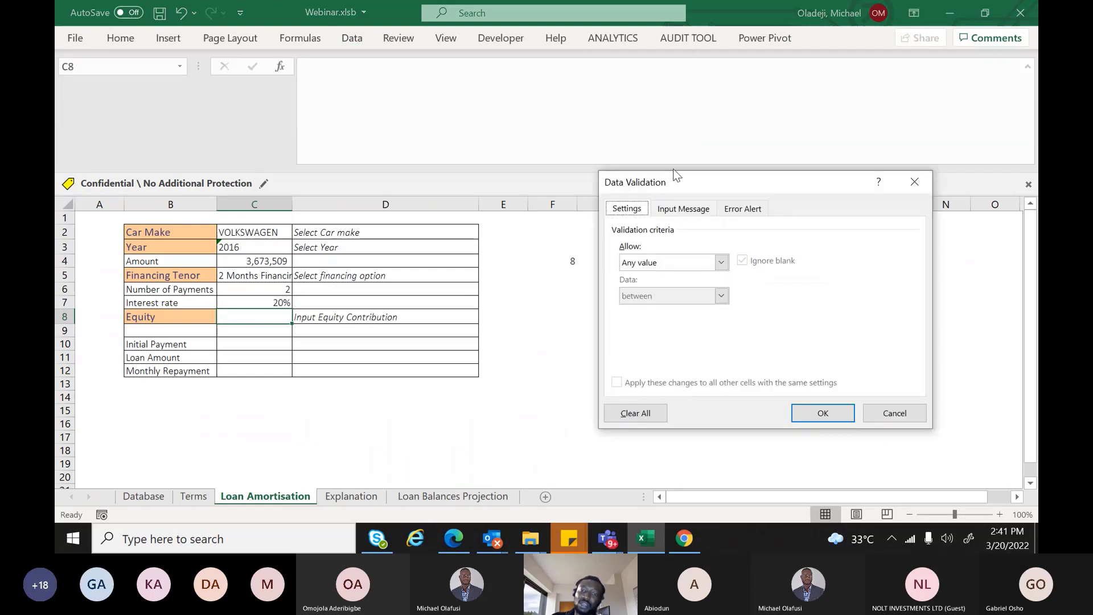
pyautogui.click(721, 263)
pyautogui.click(690, 296)
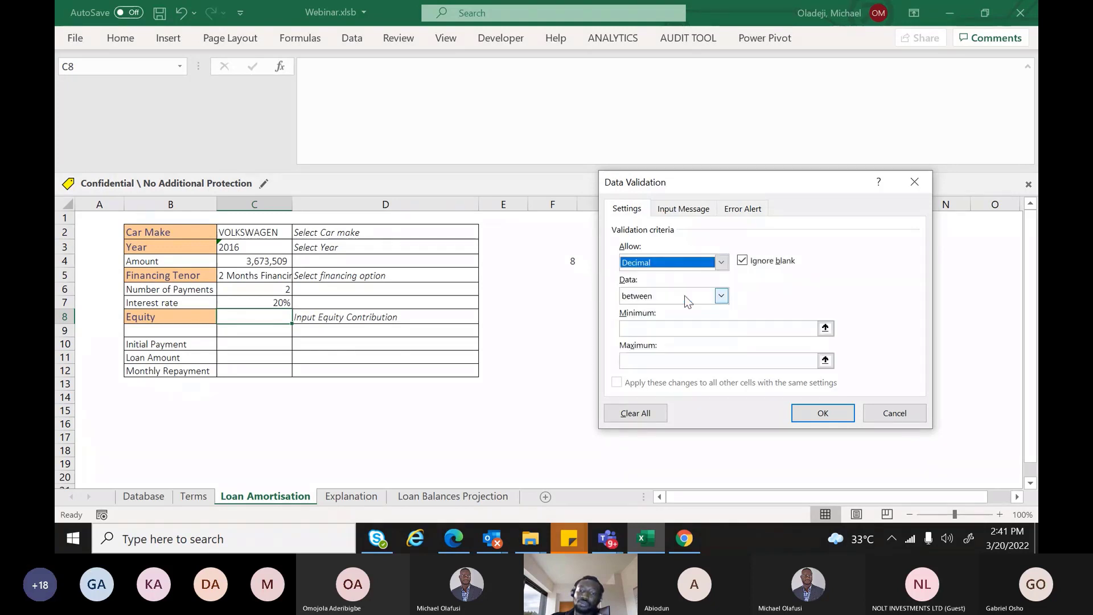
pyautogui.click(656, 329)
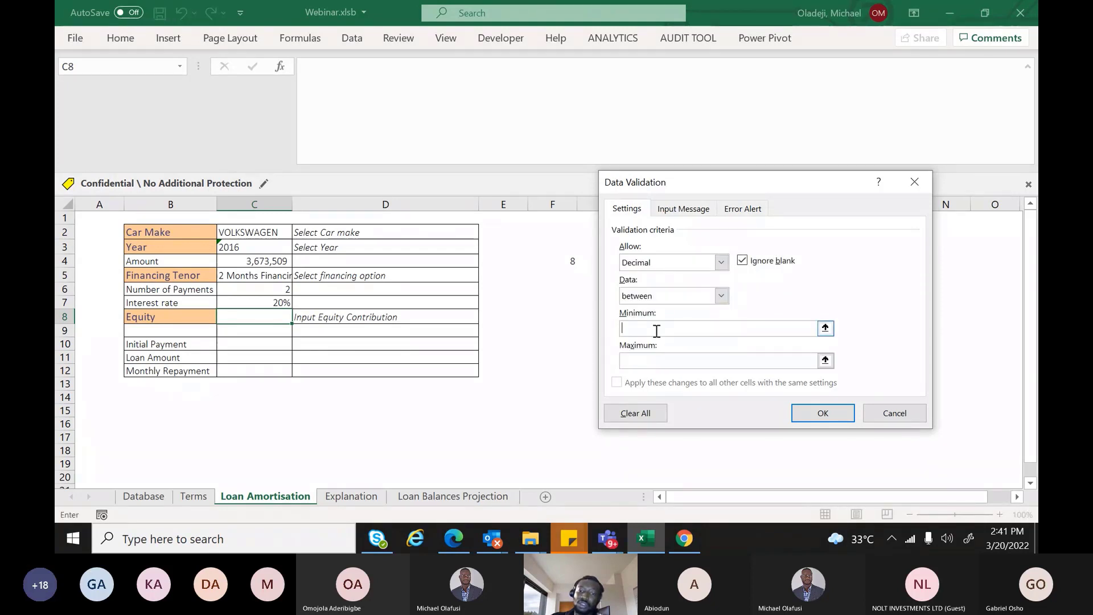
pyautogui.write('0')
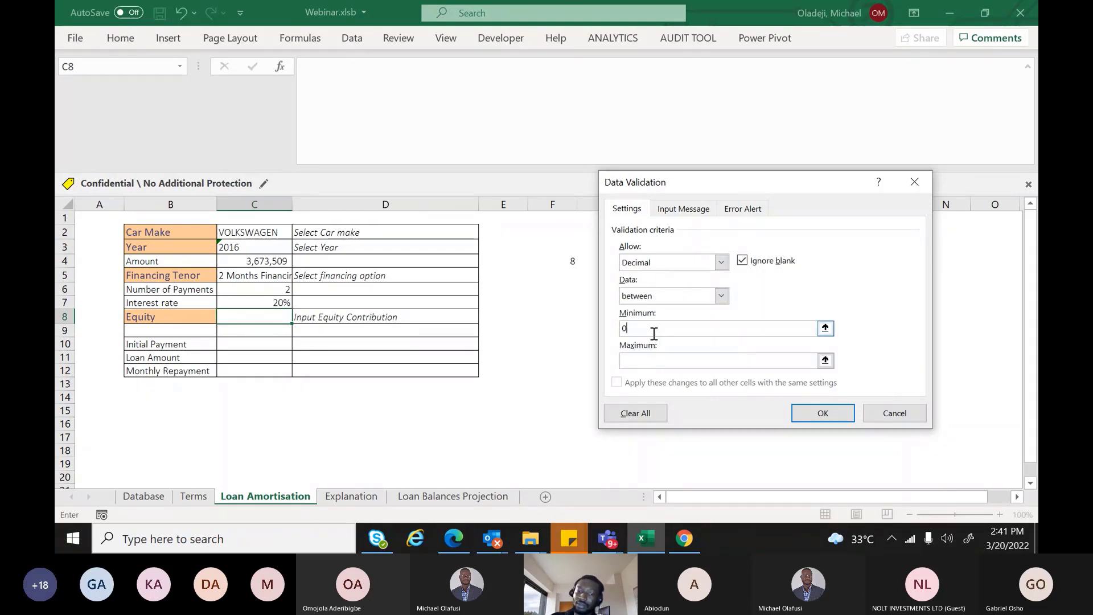
pyautogui.click(632, 358)
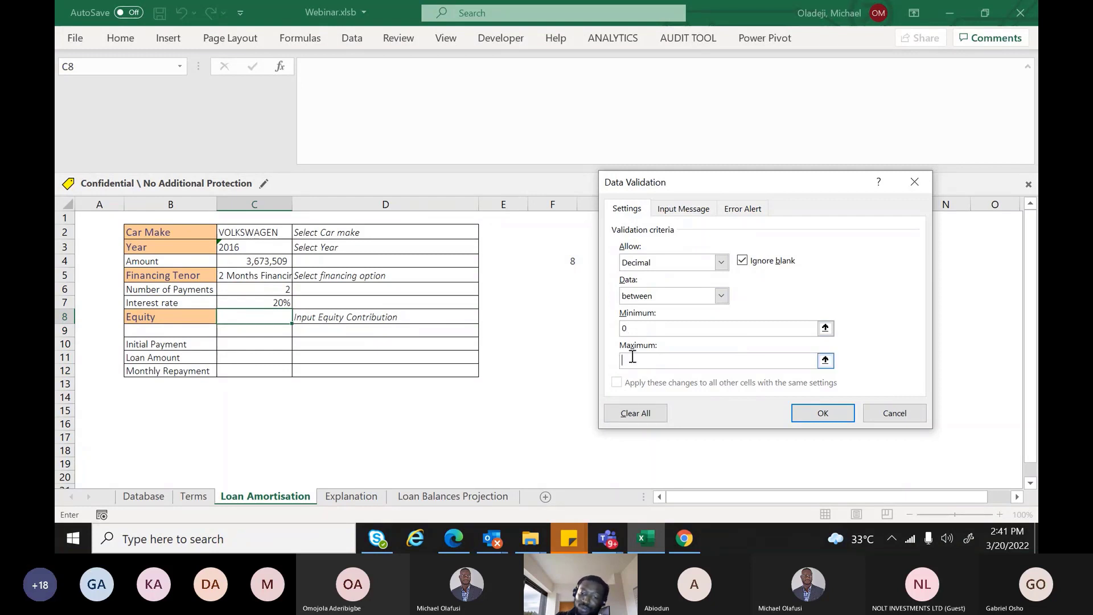
pyautogui.write('1')
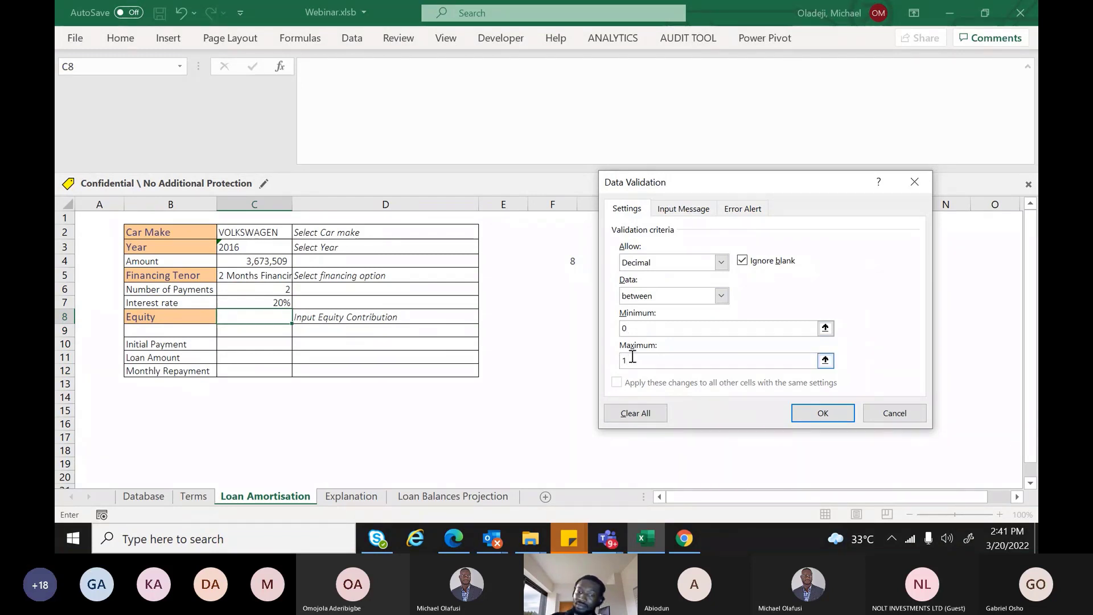
pyautogui.click(814, 417)
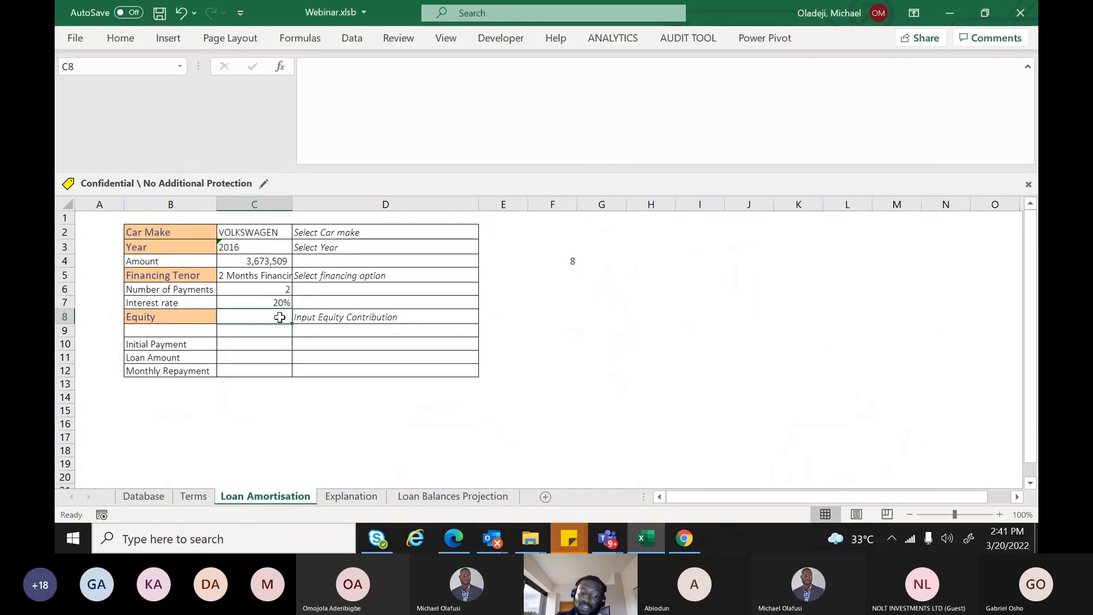
# Enter 20% in the Equity cell C8, then change it to 5%
pyautogui.write('20')
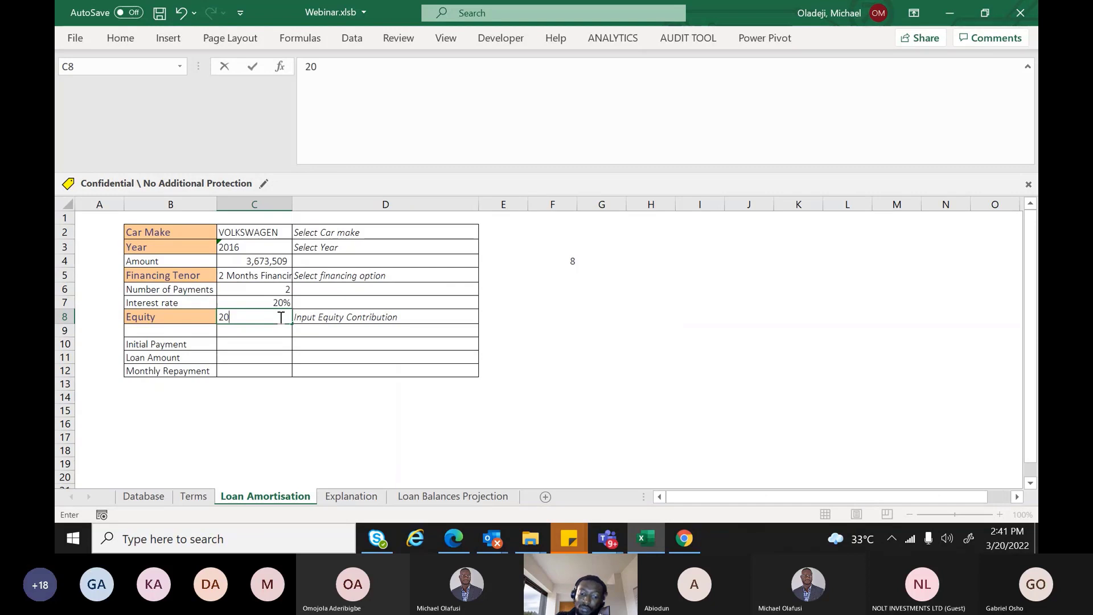
pyautogui.write('%')
pyautogui.press('Return')
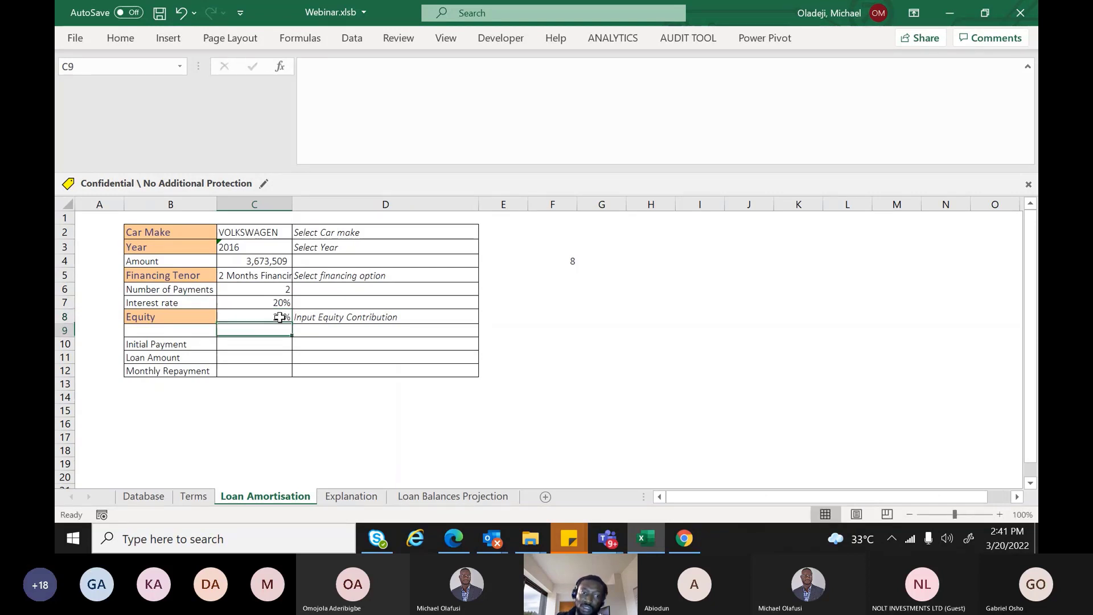
pyautogui.click(277, 317)
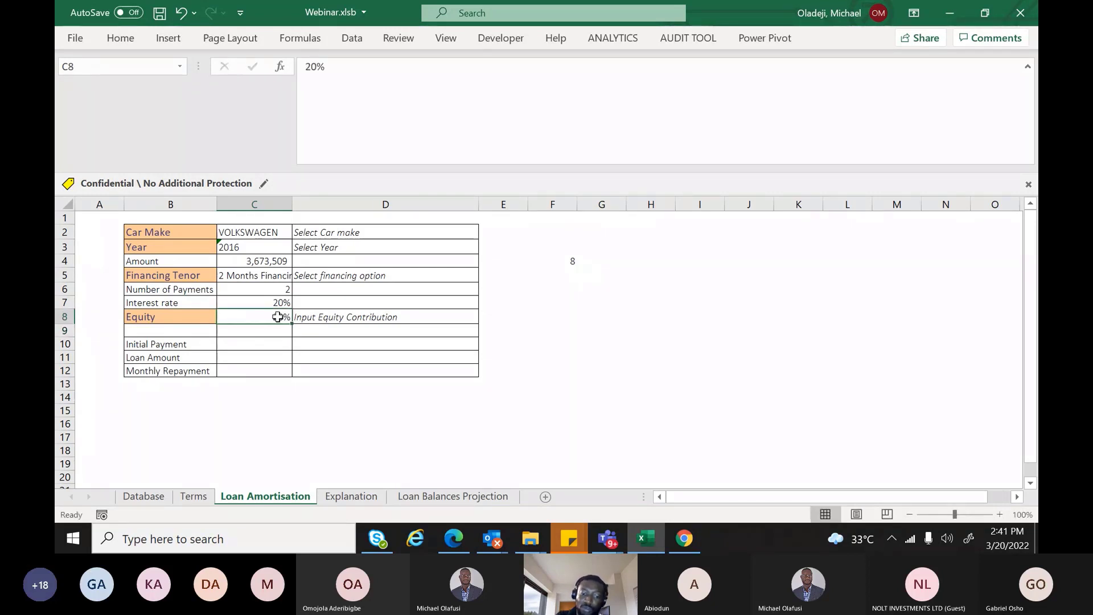
pyautogui.press('BackSpace')
pyautogui.write('5')
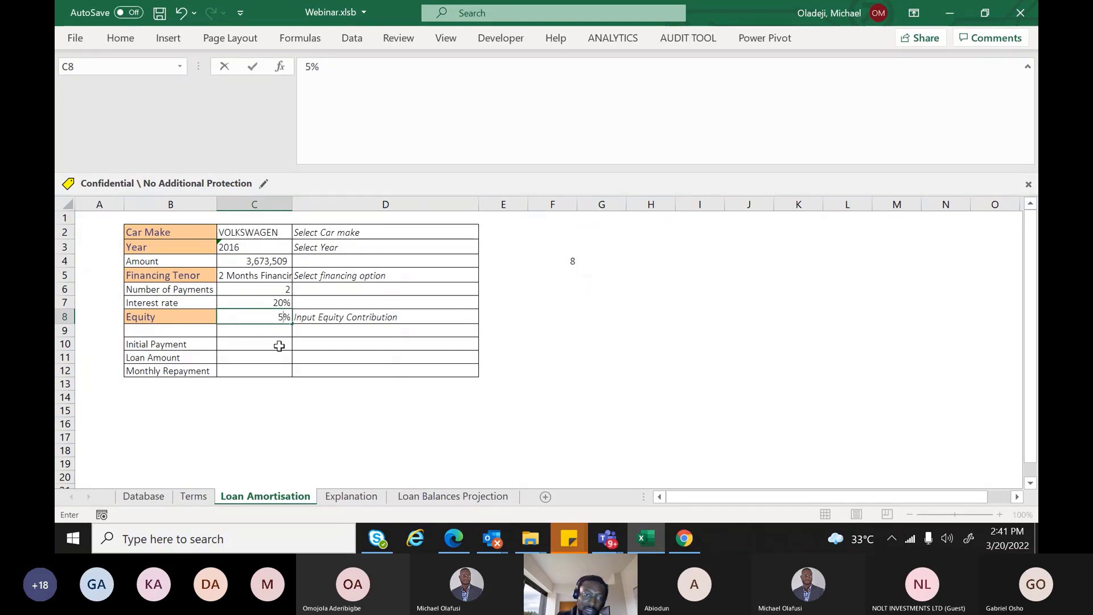
pyautogui.click(281, 343)
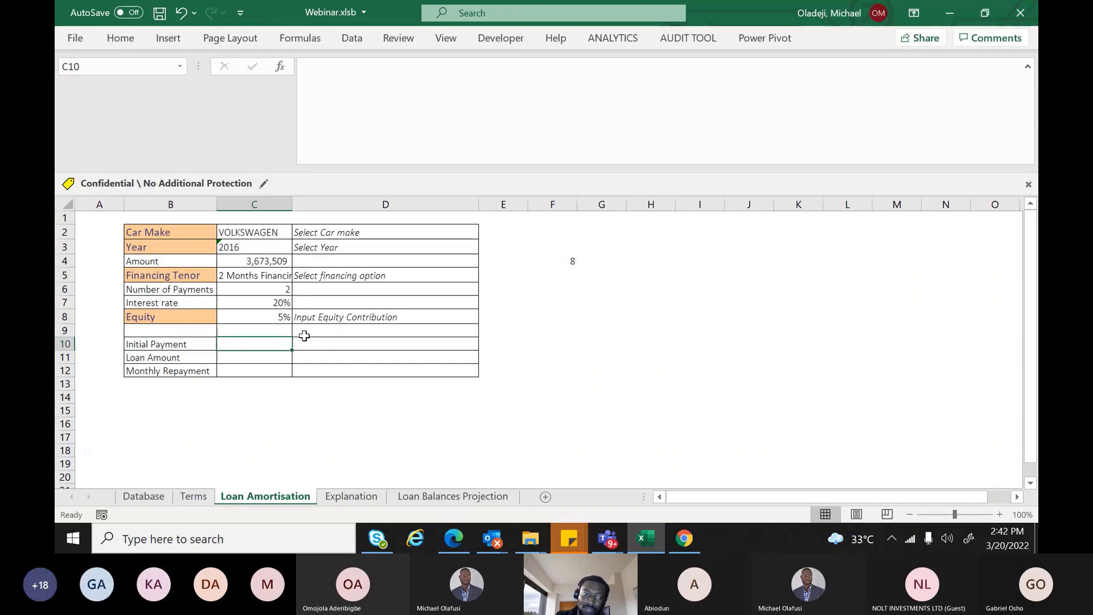
# Enter the Initial Payment formula =C8*C4 in C10
pyautogui.write('=')
pyautogui.click(283, 317)
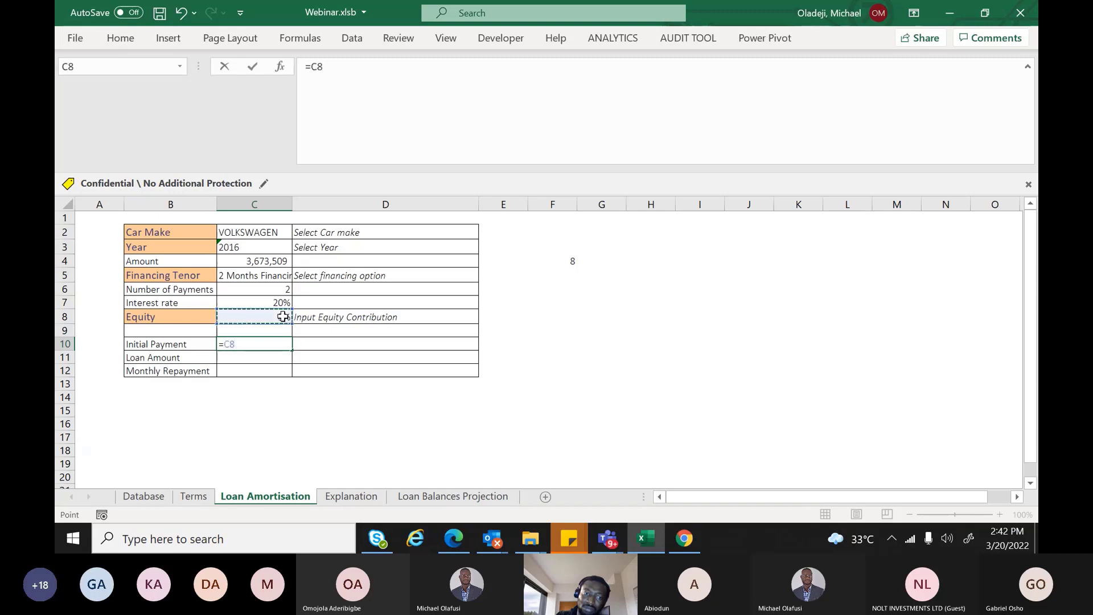
pyautogui.write('*')
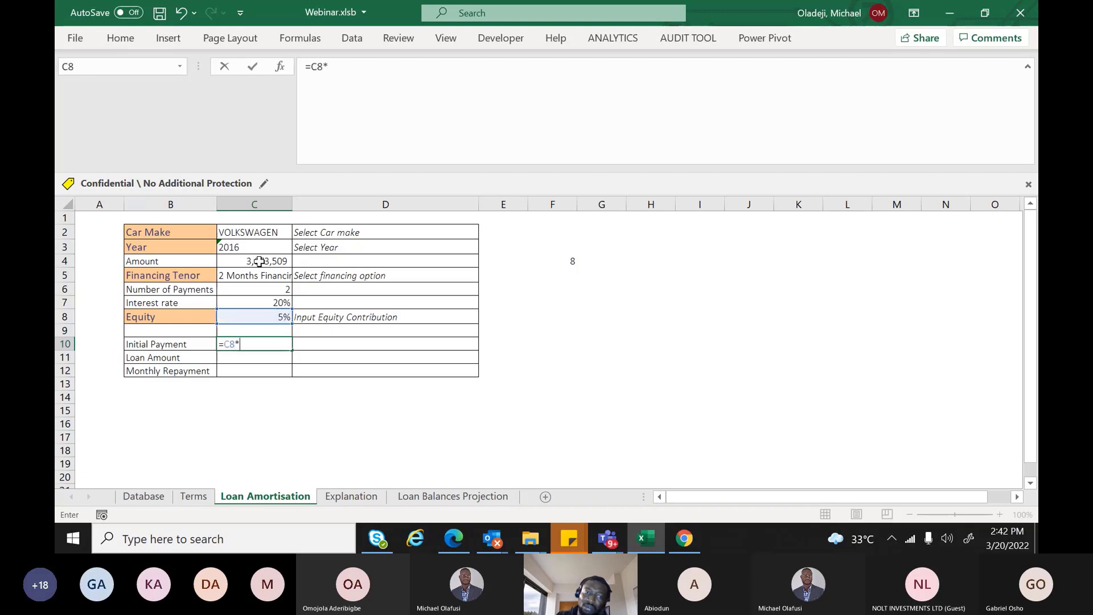
pyautogui.click(259, 261)
pyautogui.press('Return')
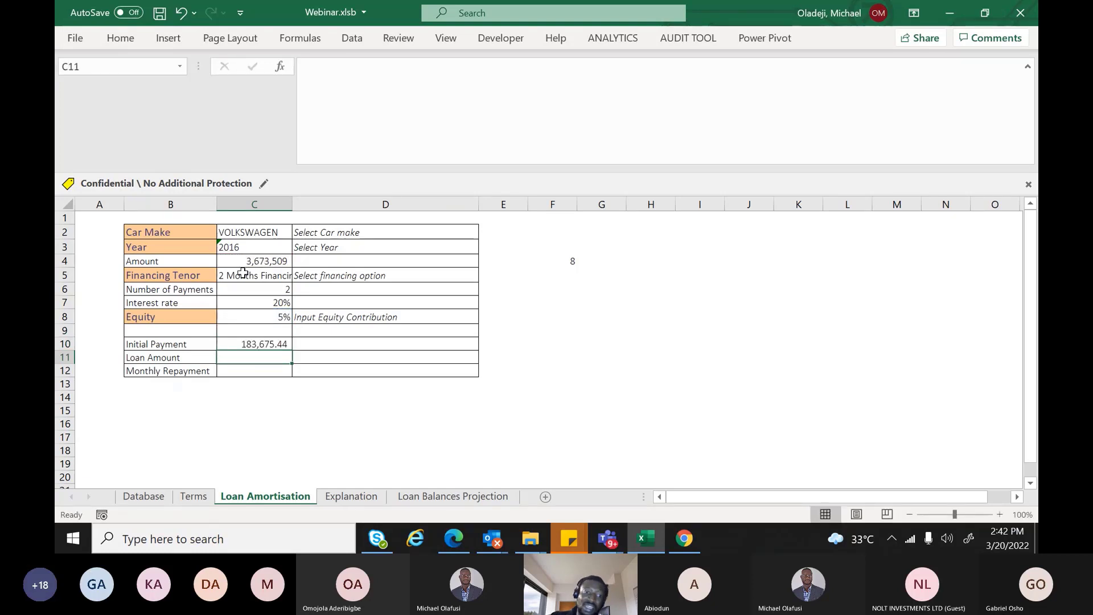
# Wrap the Initial Payment formula in IFERROR(...,"")
pyautogui.click(244, 341)
pyautogui.doubleClick(243, 341)
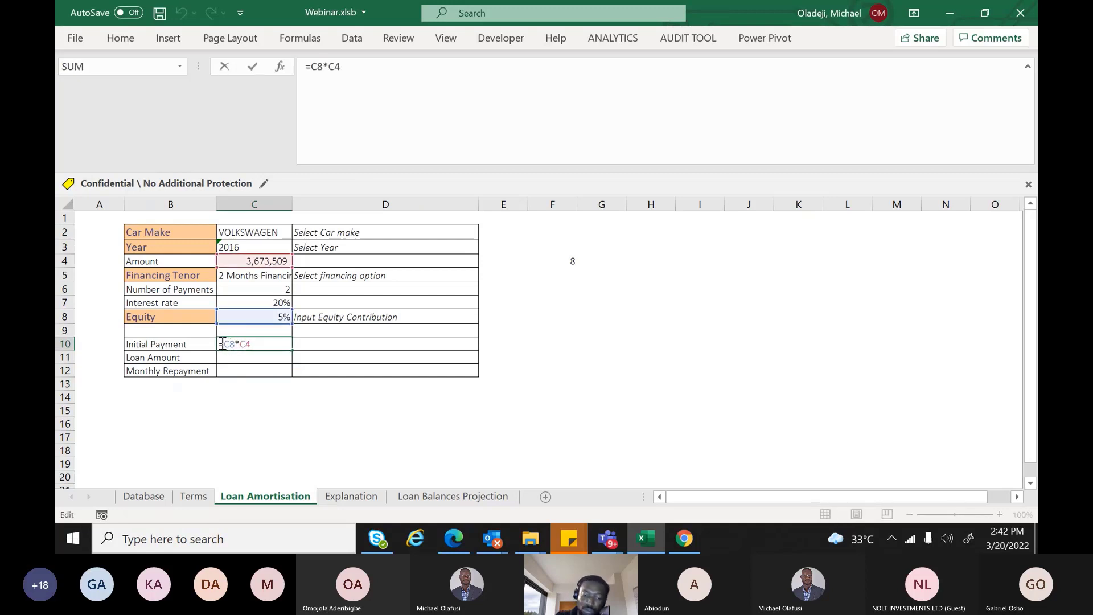
pyautogui.write('ife')
pyautogui.press('Tab')
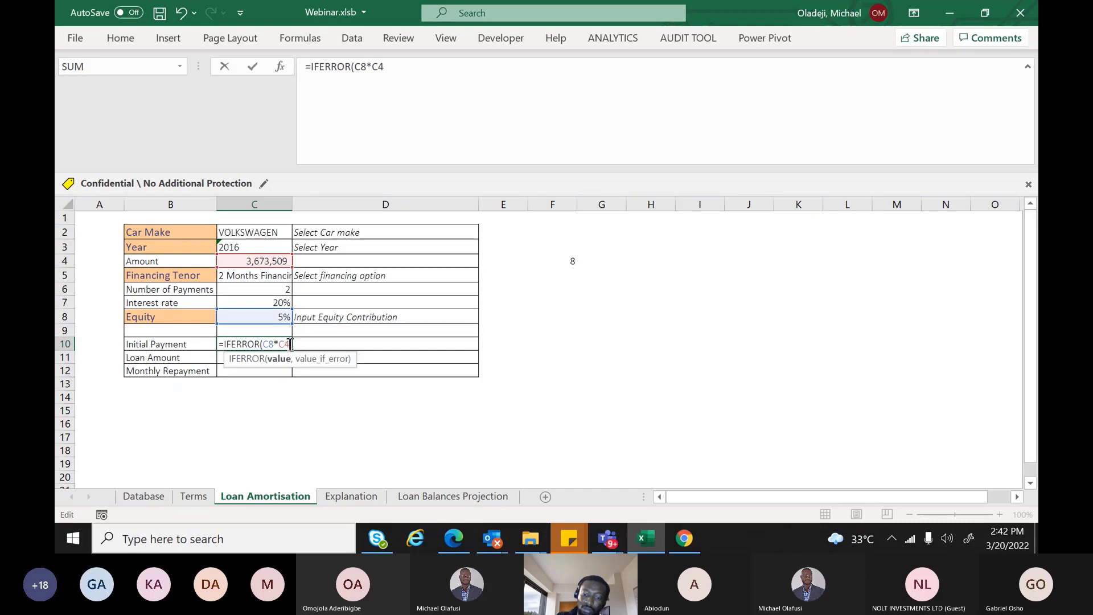
pyautogui.write(',""')
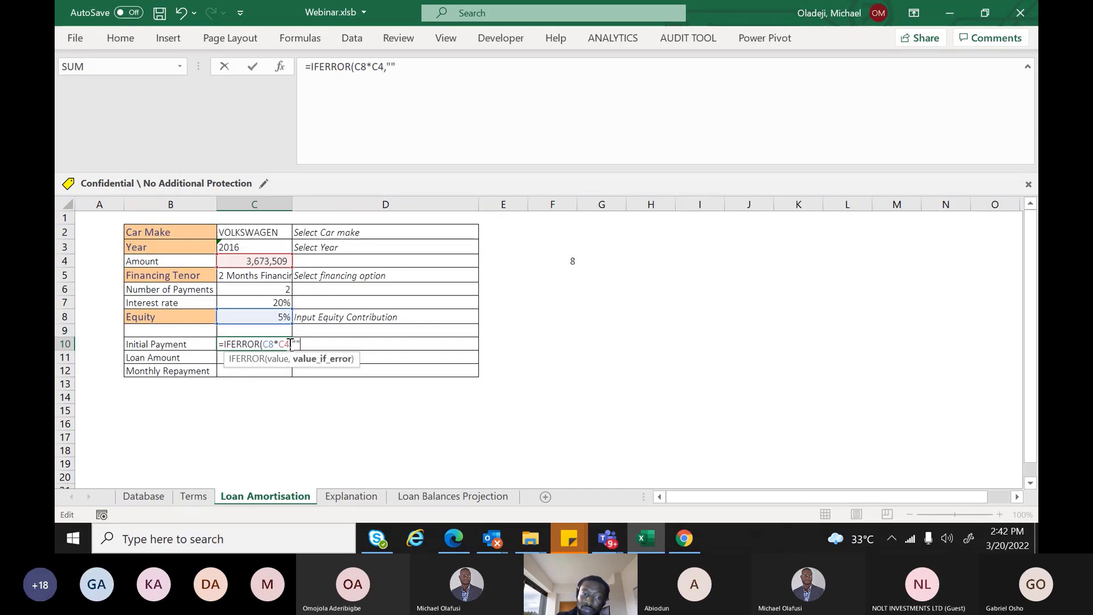
pyautogui.write(')')
pyautogui.press('Return')
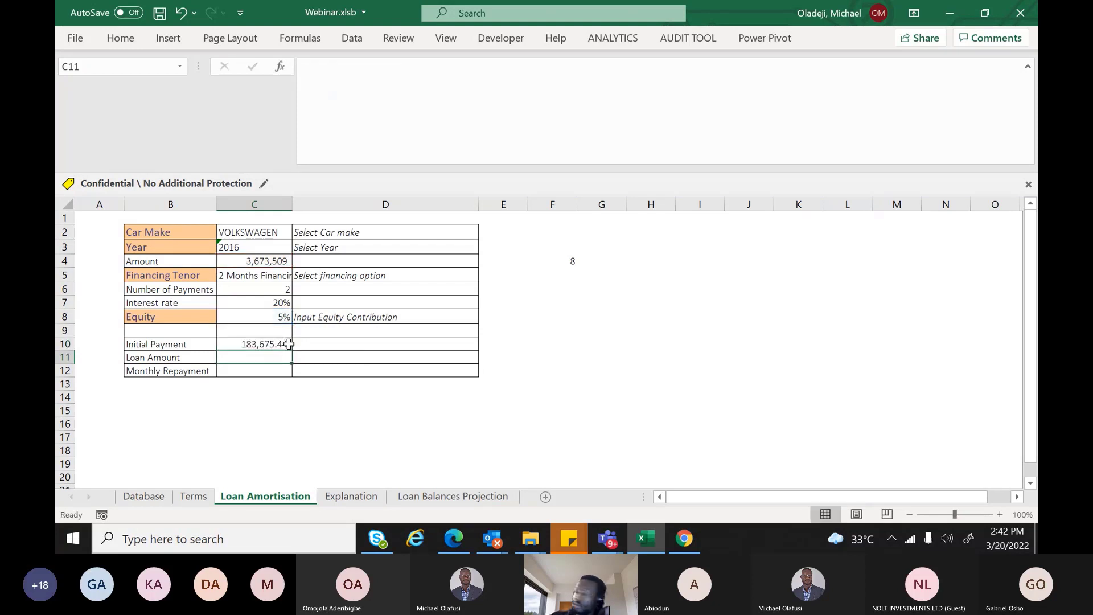
# Change the Equity contribution to 20%, then to 30%
pyautogui.click(281, 316)
pyautogui.write('20')
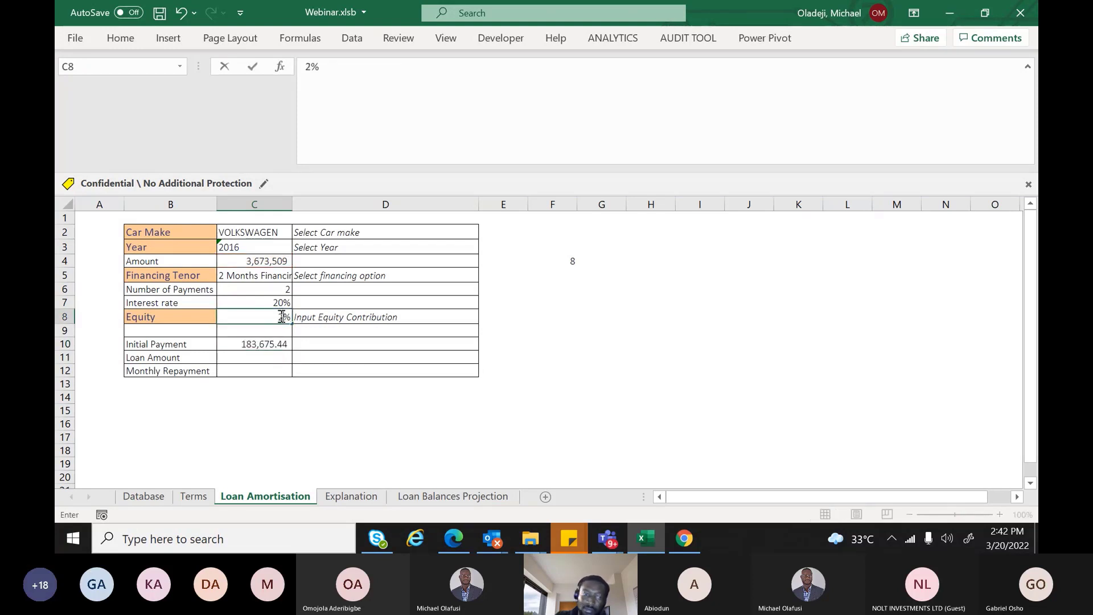
pyautogui.press('Return')
pyautogui.click(281, 316)
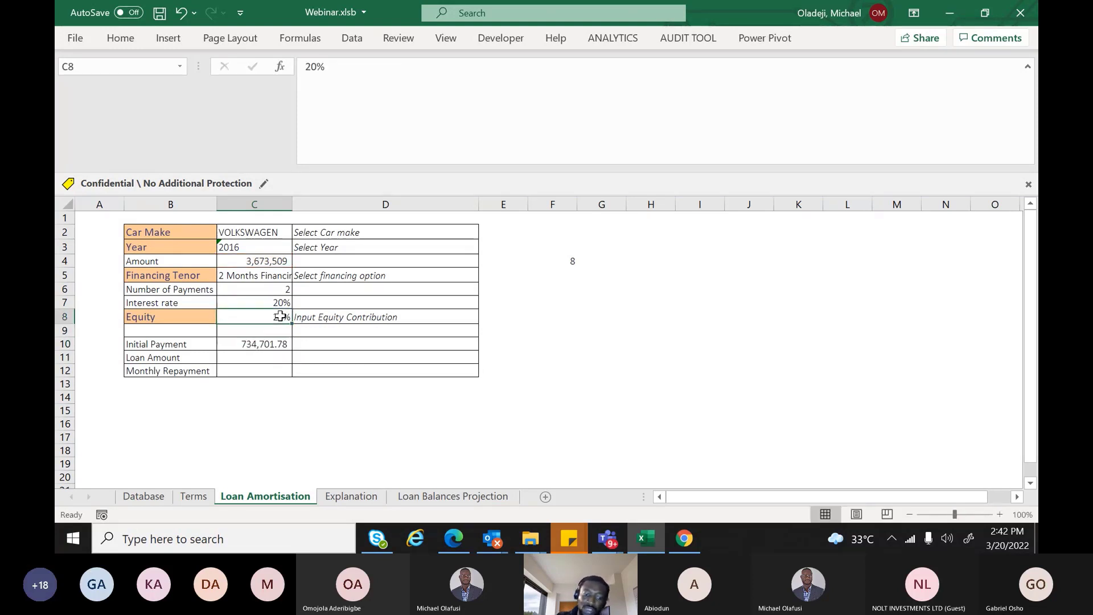
pyautogui.write('30')
pyautogui.press('Return')
# Enter 'xx' in the Equity cell to test the validation rule
pyautogui.click(281, 316)
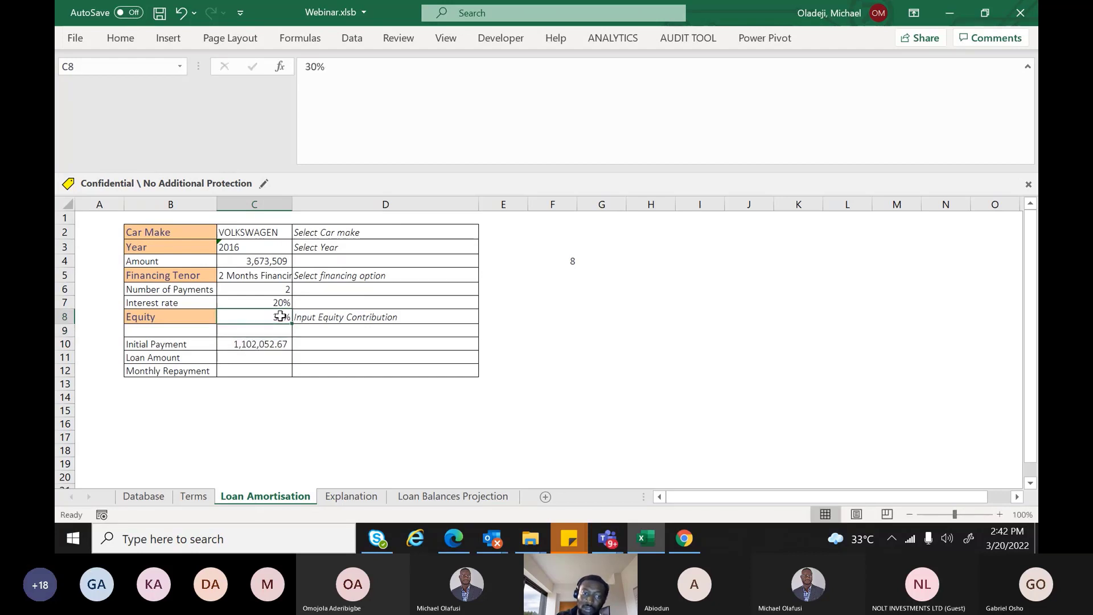
pyautogui.write('xx')
pyautogui.press('Return')
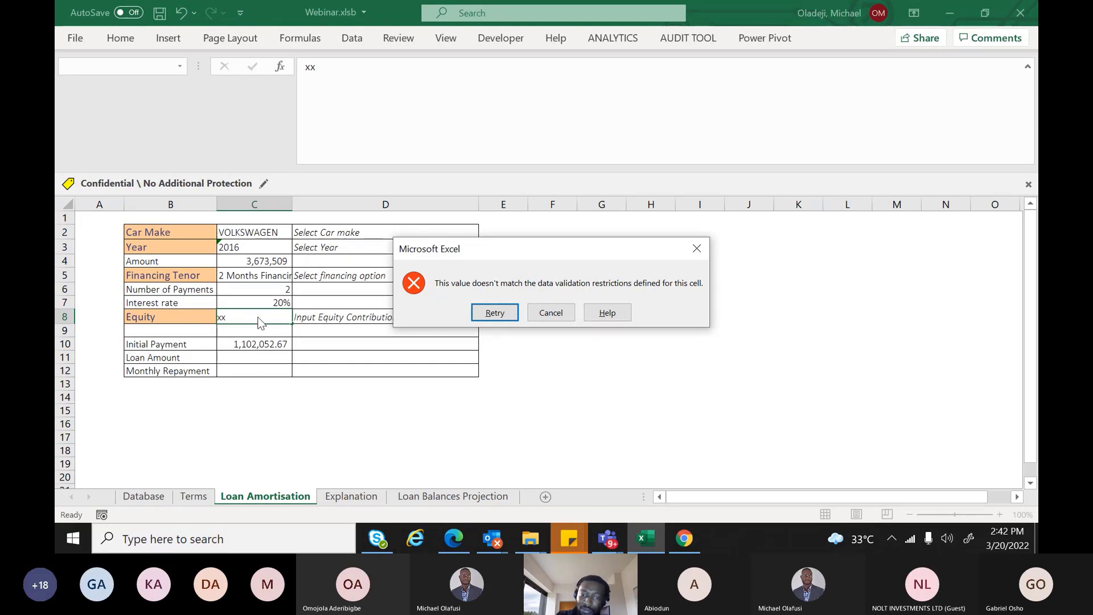
# Cancel the 'xx' error, then confirm the mistyped '1o%' is also rejected, leaving Equity at 30%
pyautogui.click(550, 312)
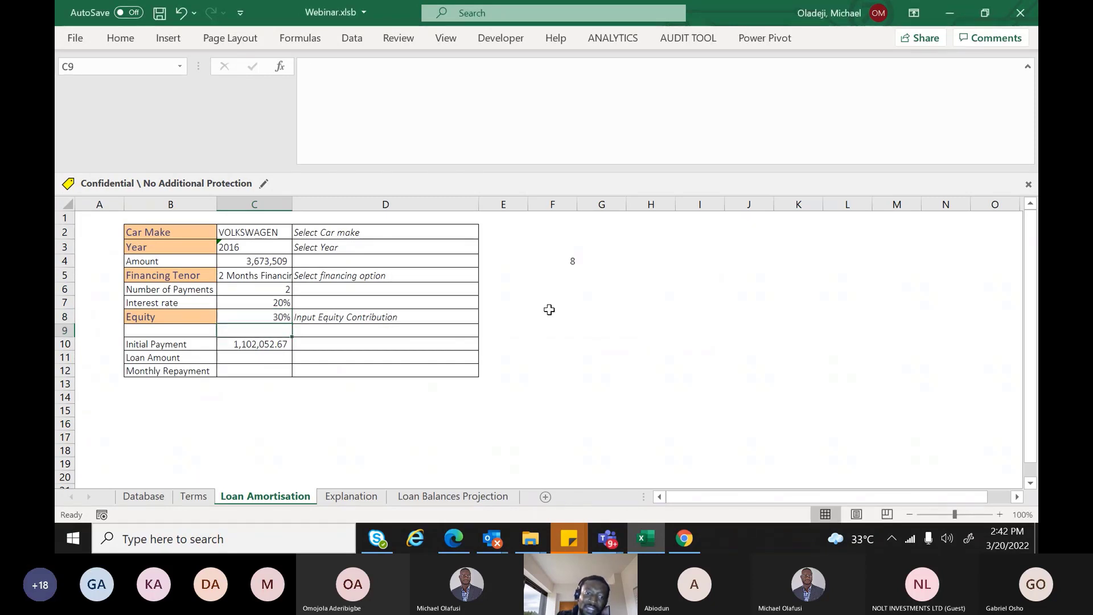
pyautogui.click(280, 320)
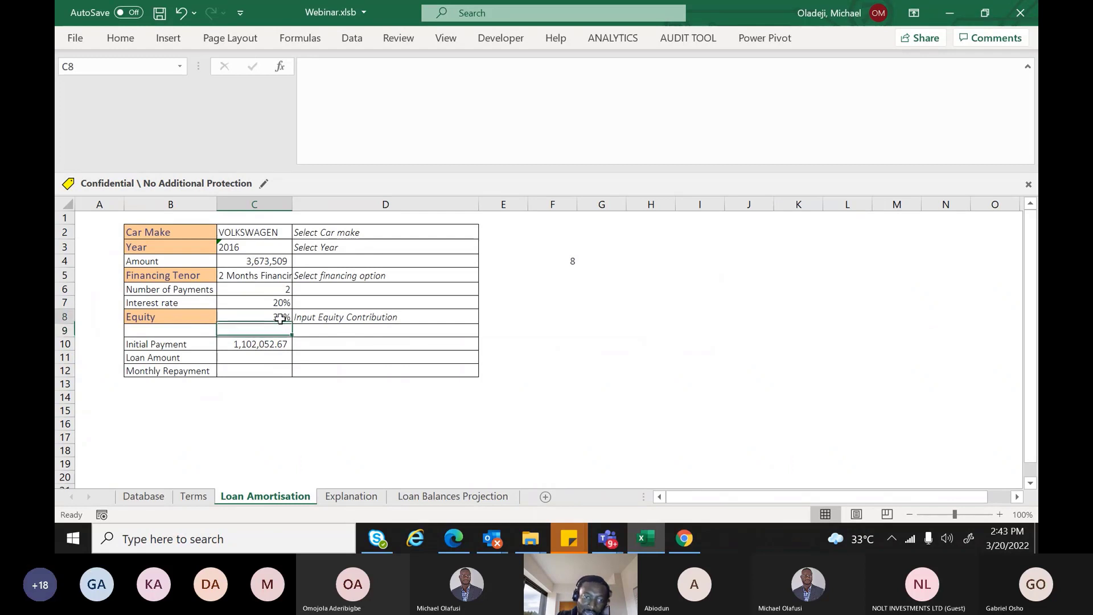
pyautogui.write('1')
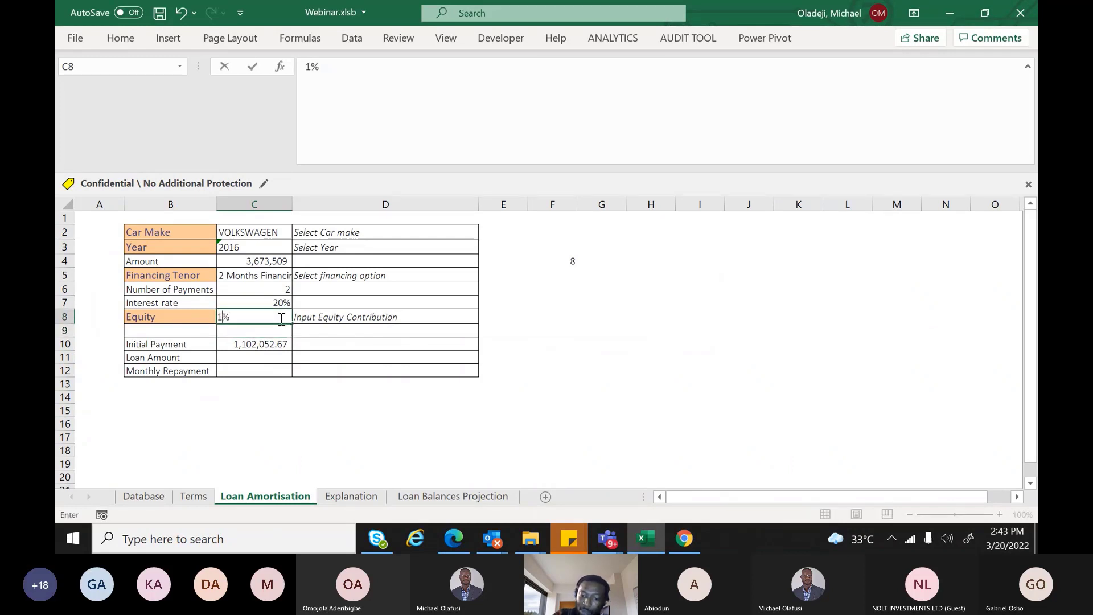
pyautogui.write('o')
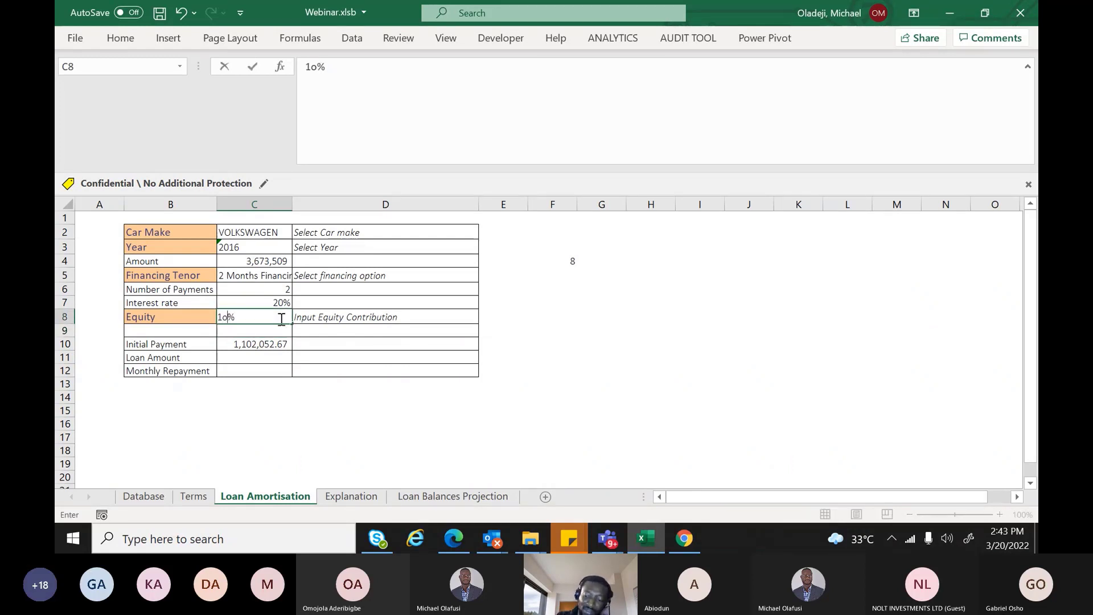
pyautogui.press('Return')
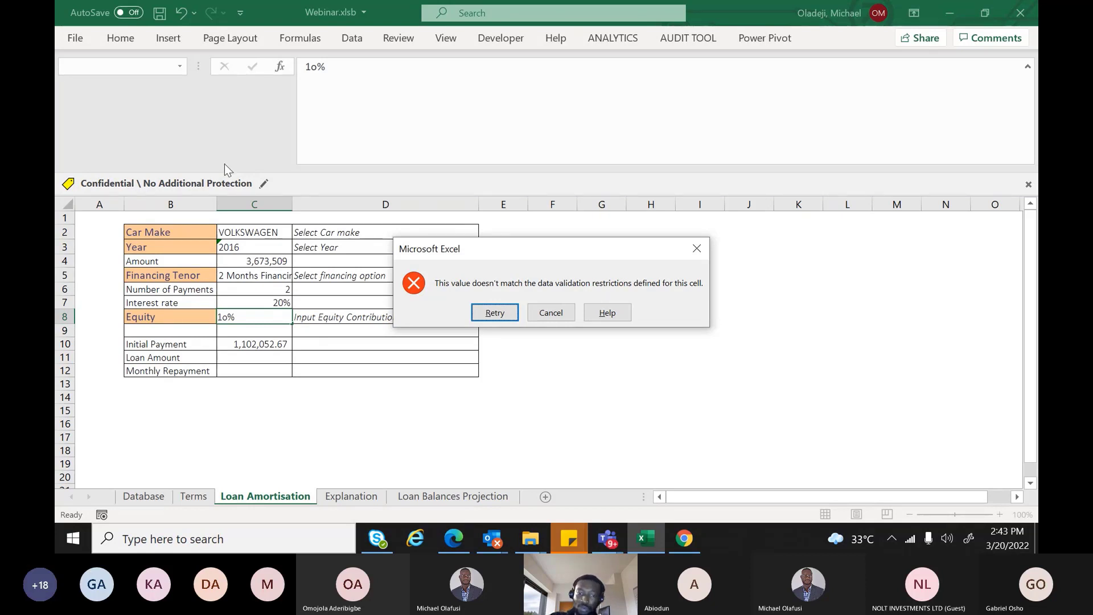
pyautogui.press('Escape')
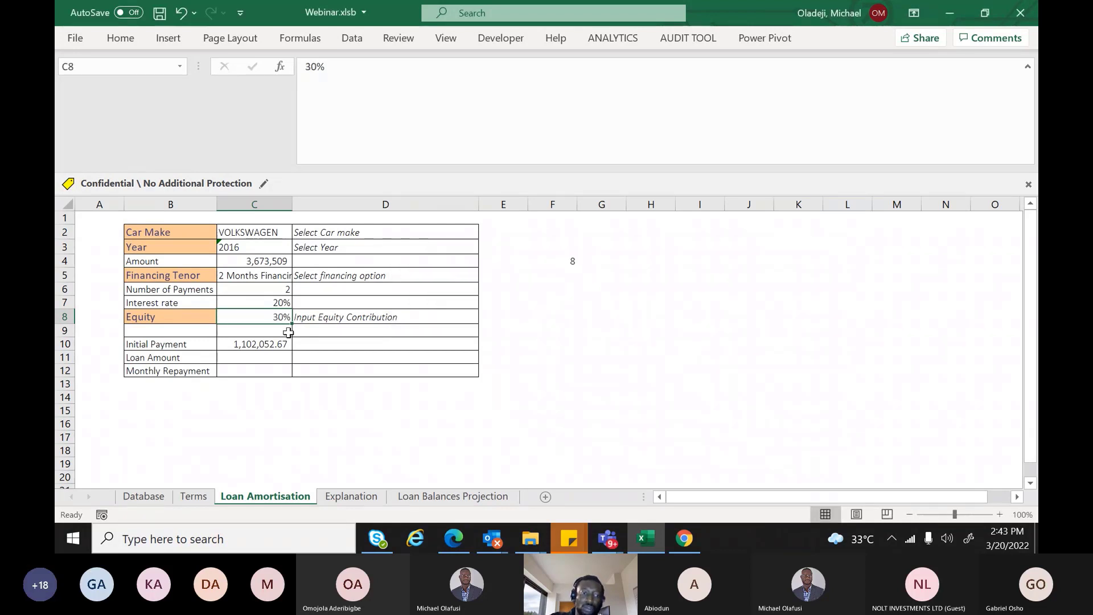
pyautogui.click(251, 354)
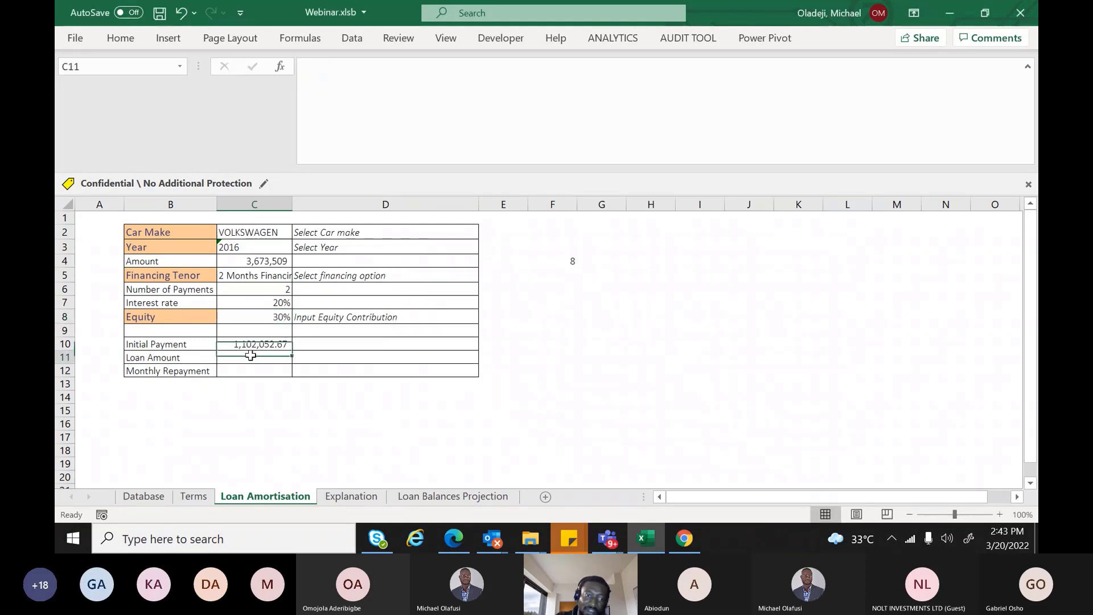
# Enter =C4-C10 in the Loan Amount cell C11, giving 2,571,456.22
pyautogui.write('=')
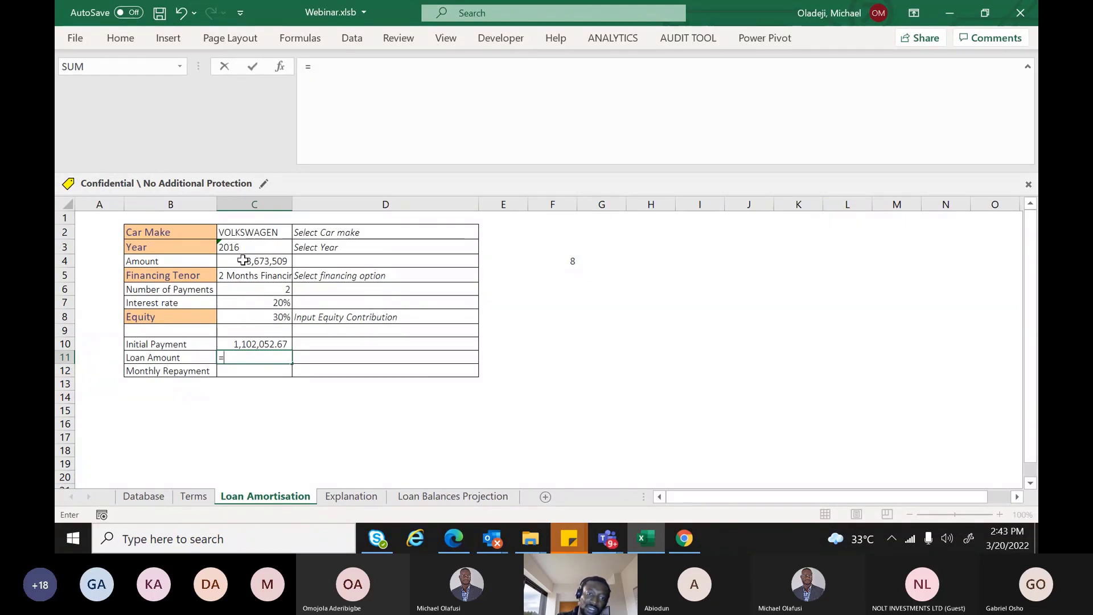
pyautogui.click(243, 261)
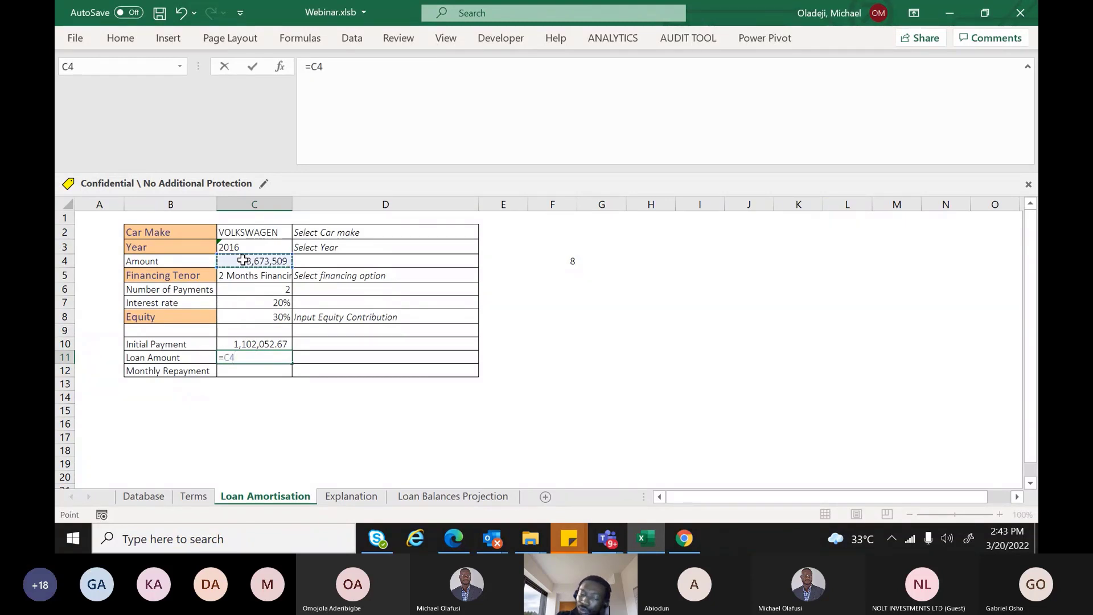
pyautogui.write('-')
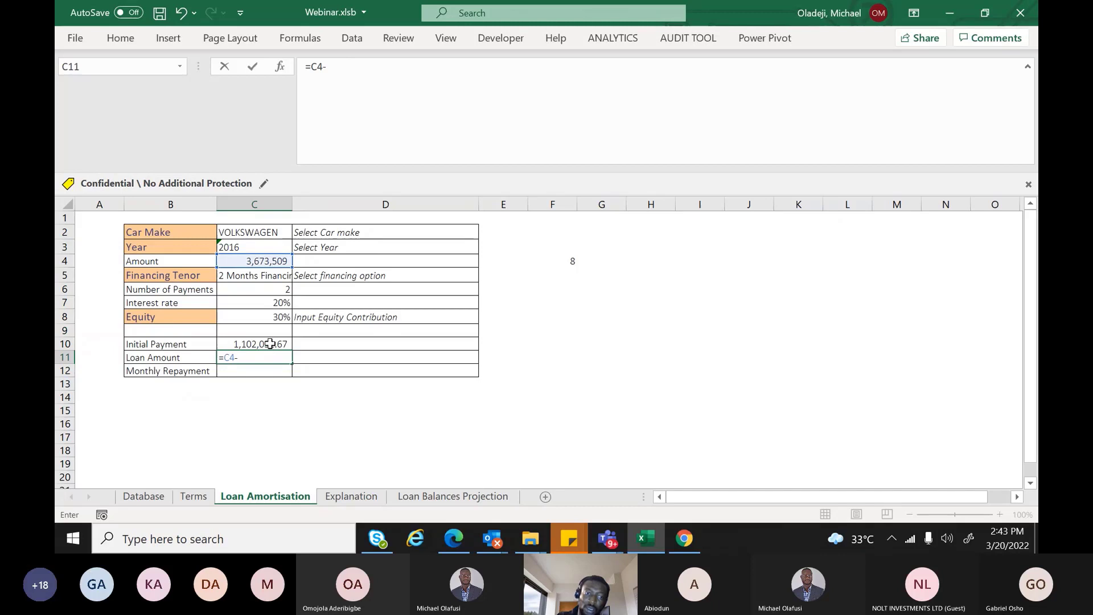
pyautogui.click(270, 343)
pyautogui.press('Return')
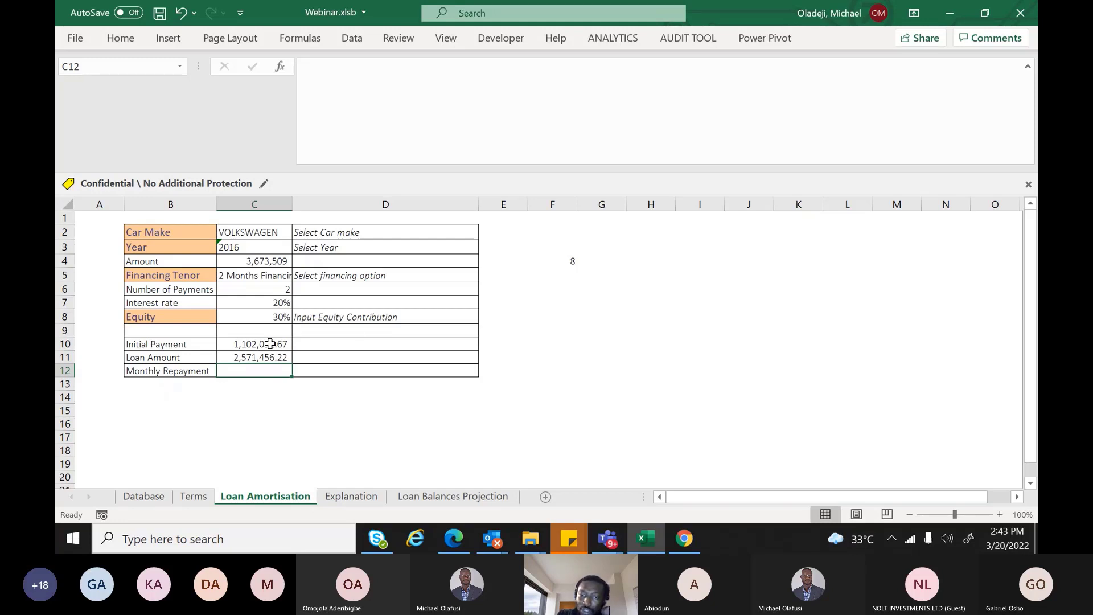
# Delete the MATCH formula in F4 and type the label 'pmt' there
pyautogui.click(572, 261)
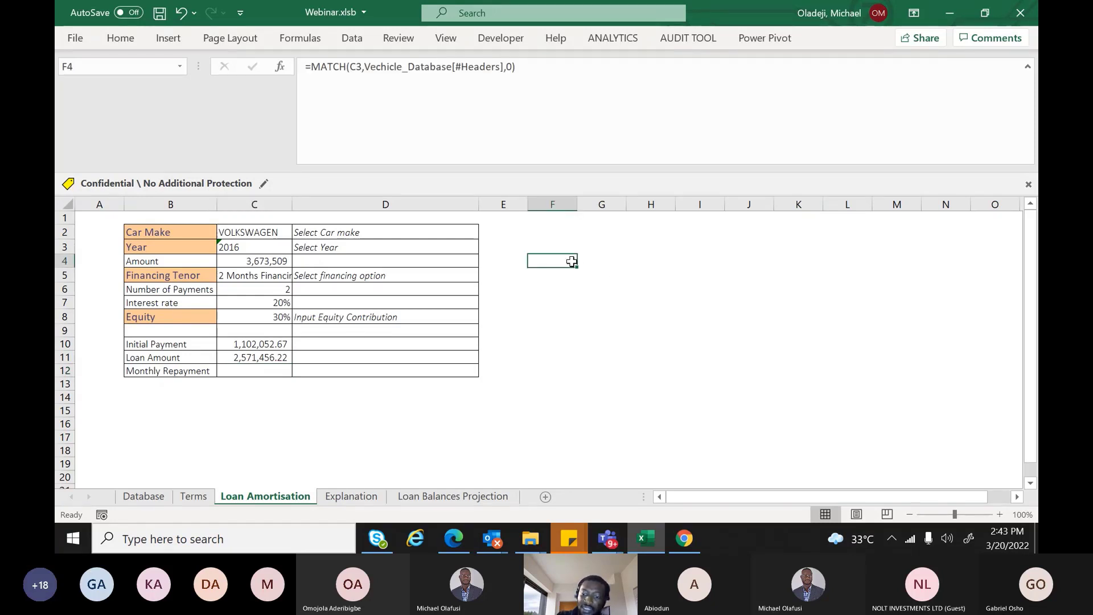
pyautogui.press('Delete')
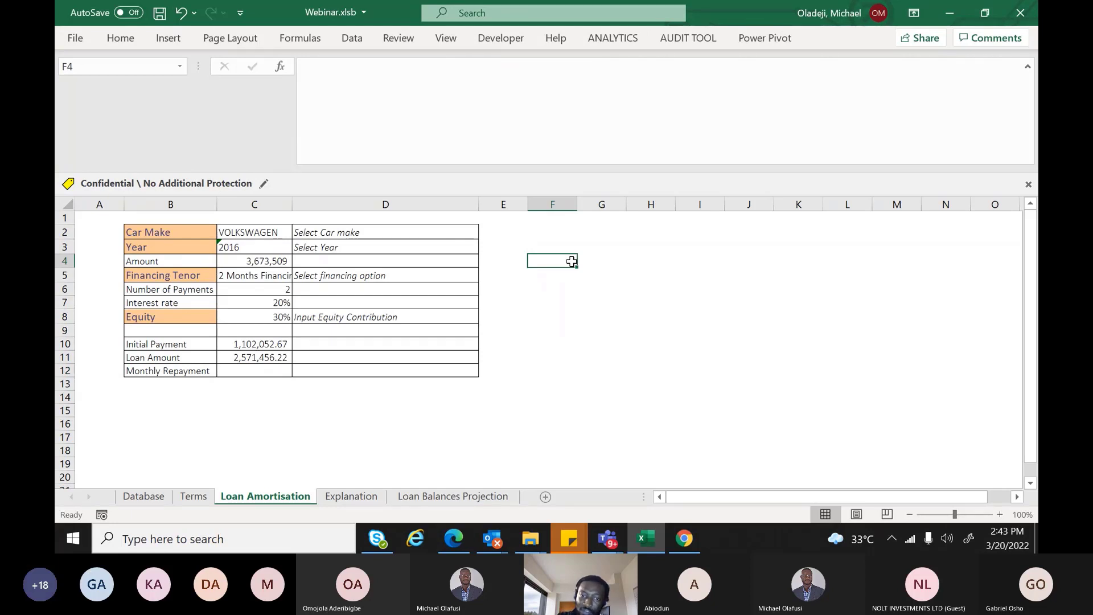
pyautogui.write('I')
pyautogui.press('BackSpace')
pyautogui.write('pmt')
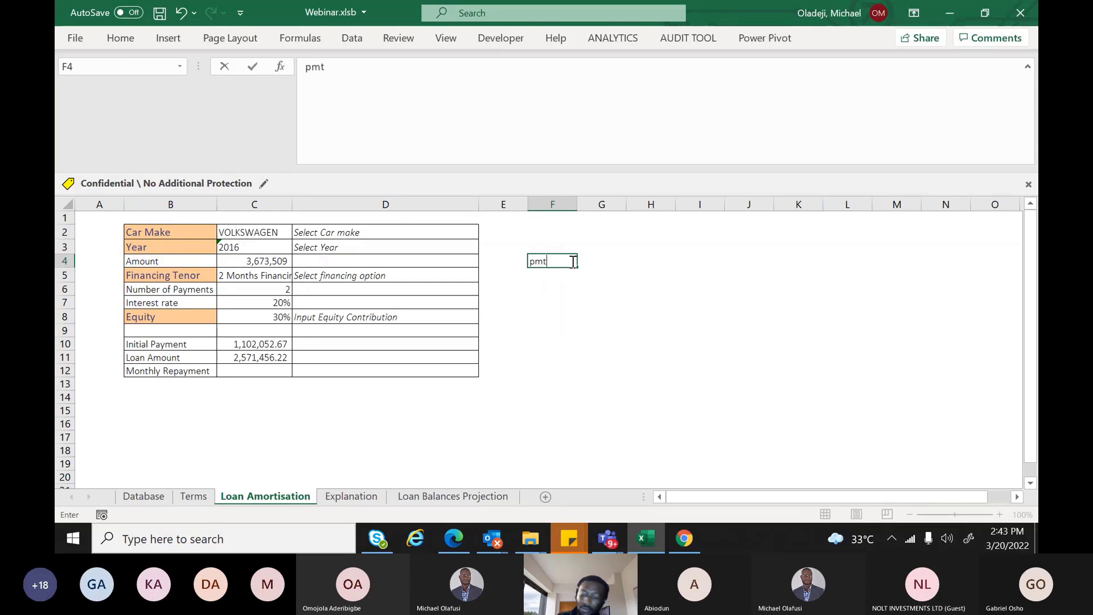
pyautogui.press('Return')
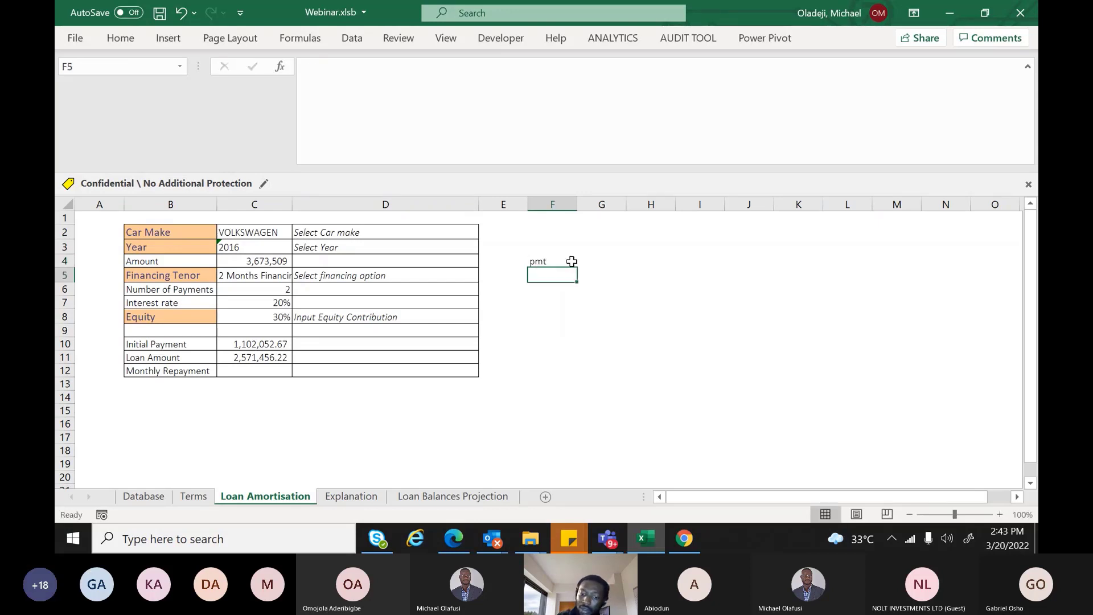
pyautogui.write('c')
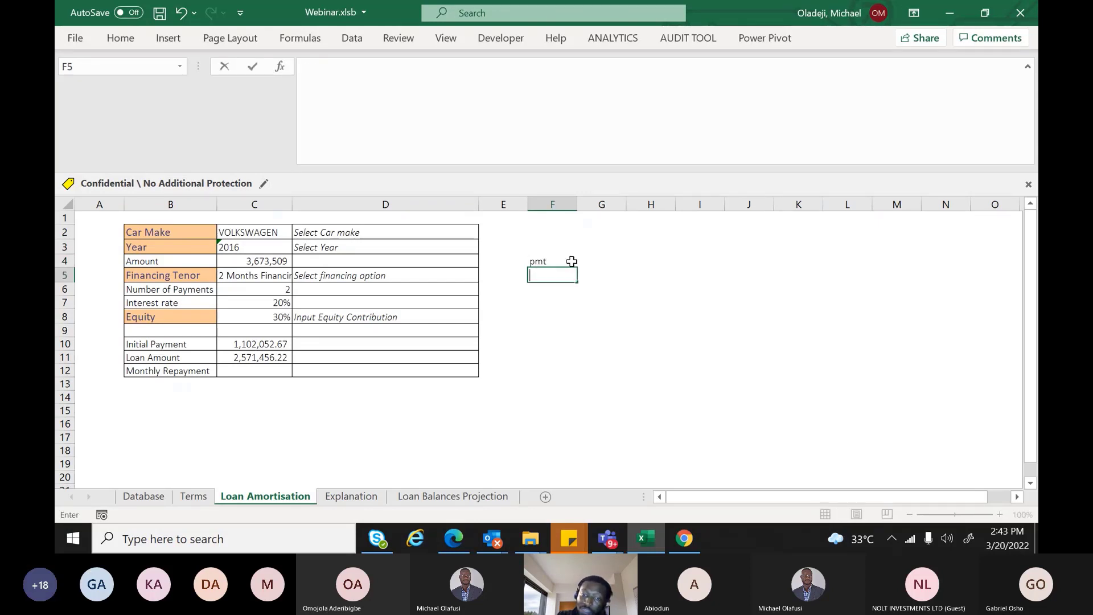
pyautogui.press('Escape')
pyautogui.press('Up')
pyautogui.press('Right')
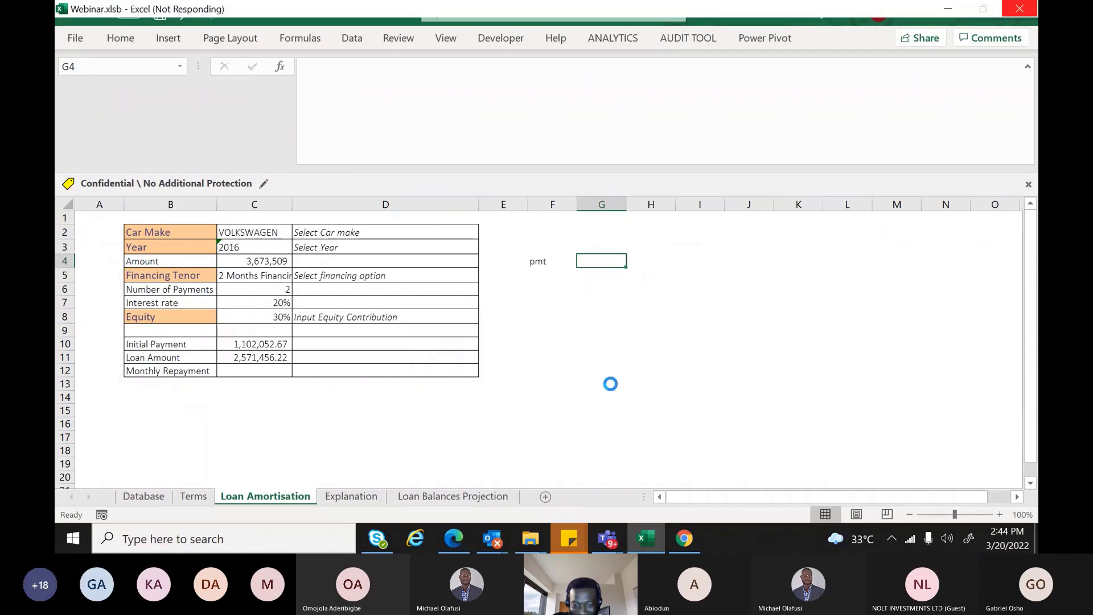
# Insert a text box drawn over cells I4 to L9
pyautogui.click(592, 290)
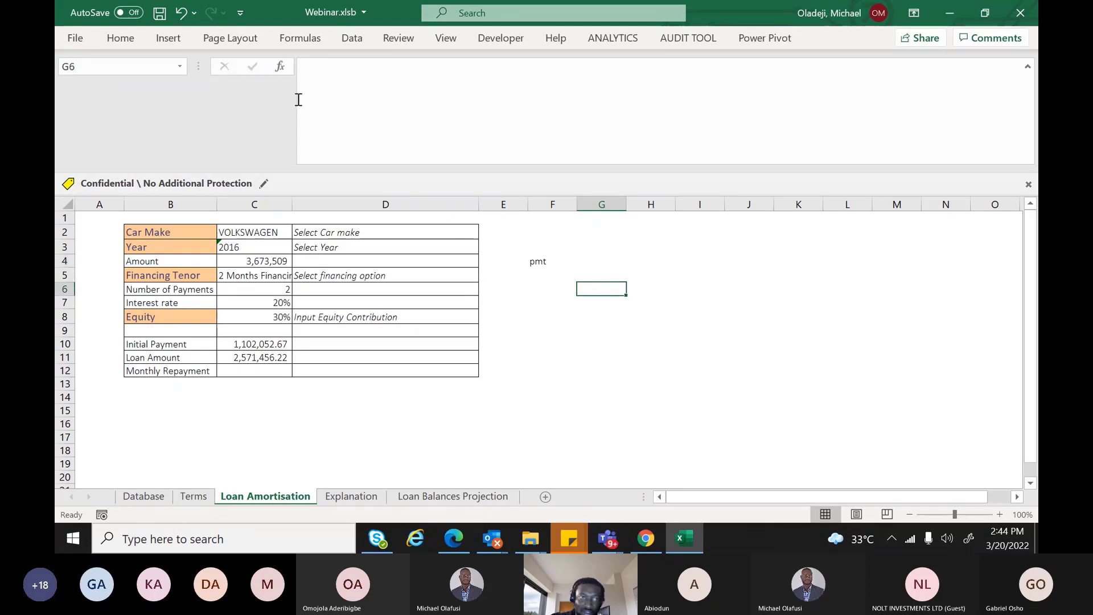
pyautogui.click(178, 46)
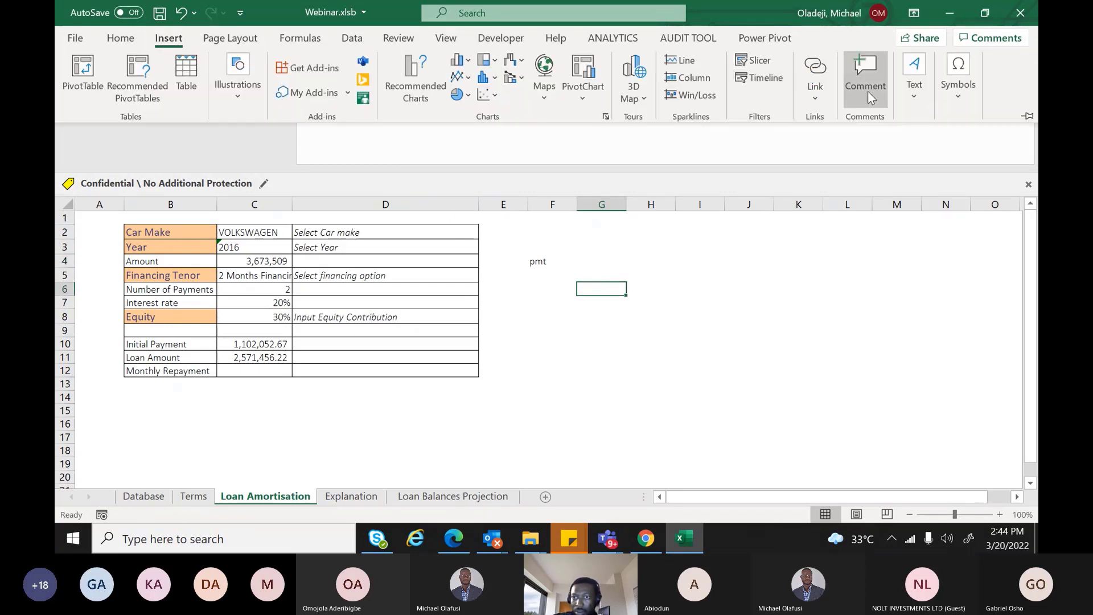
pyautogui.click(912, 86)
pyautogui.click(863, 153)
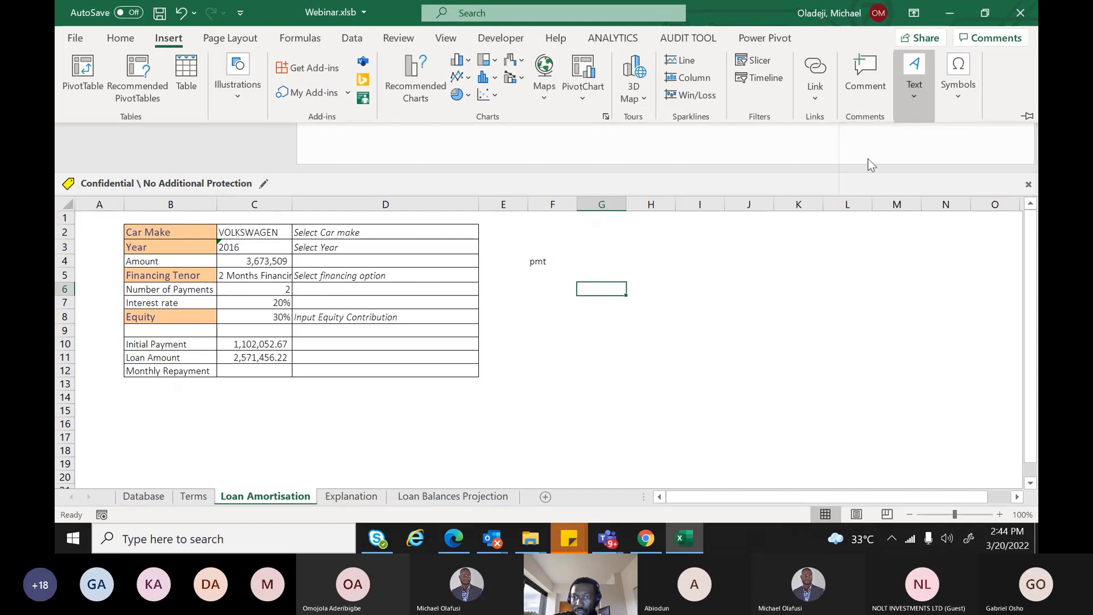
pyautogui.moveTo(701, 266); pyautogui.dragTo(939, 355)
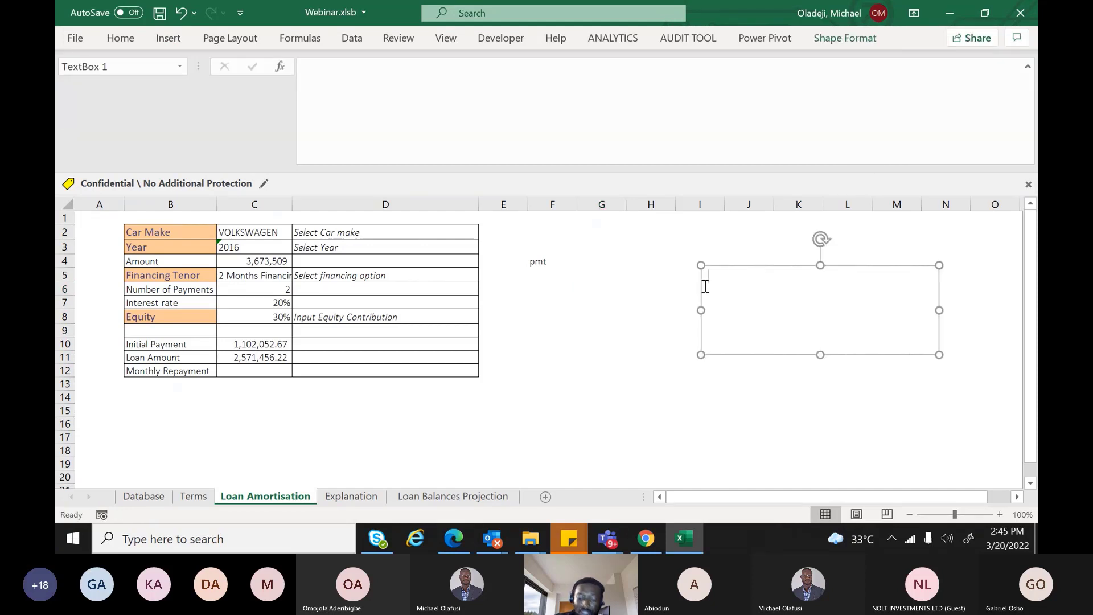
# Type 'PV = A(1- (1+R)^-N)/R' and 'A = PV * r/Annuity Factor' on two lines in the box
pyautogui.write('PV')
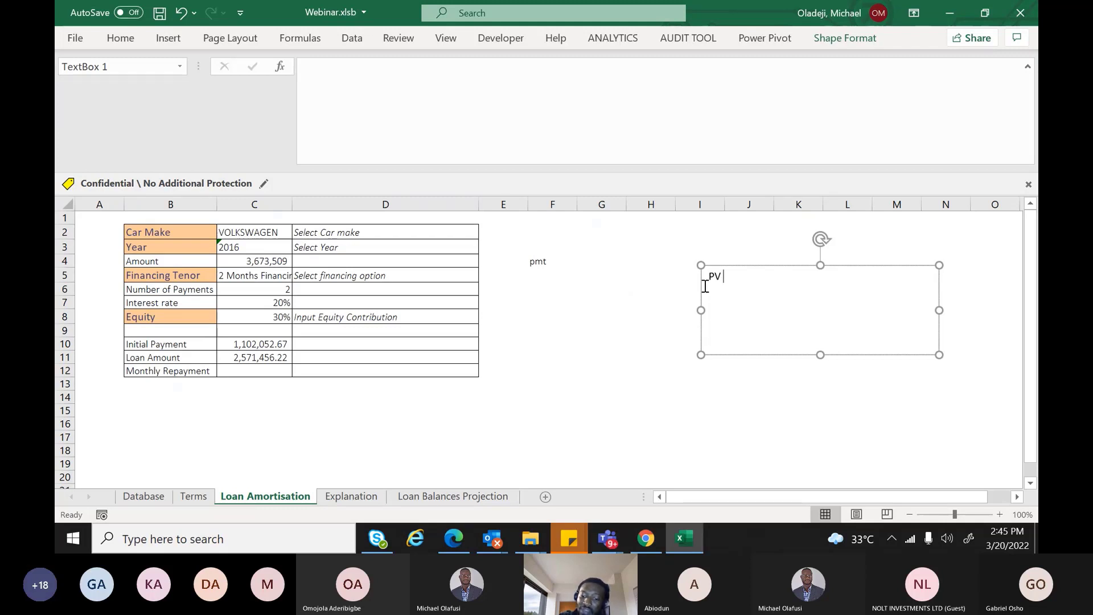
pyautogui.write(' = ')
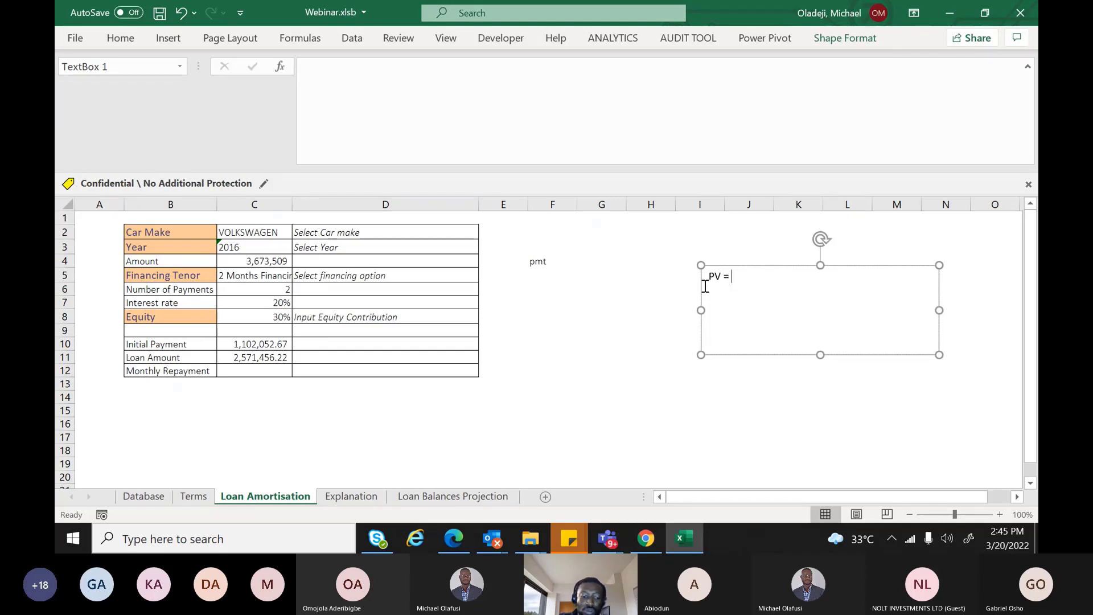
pyautogui.write('A(')
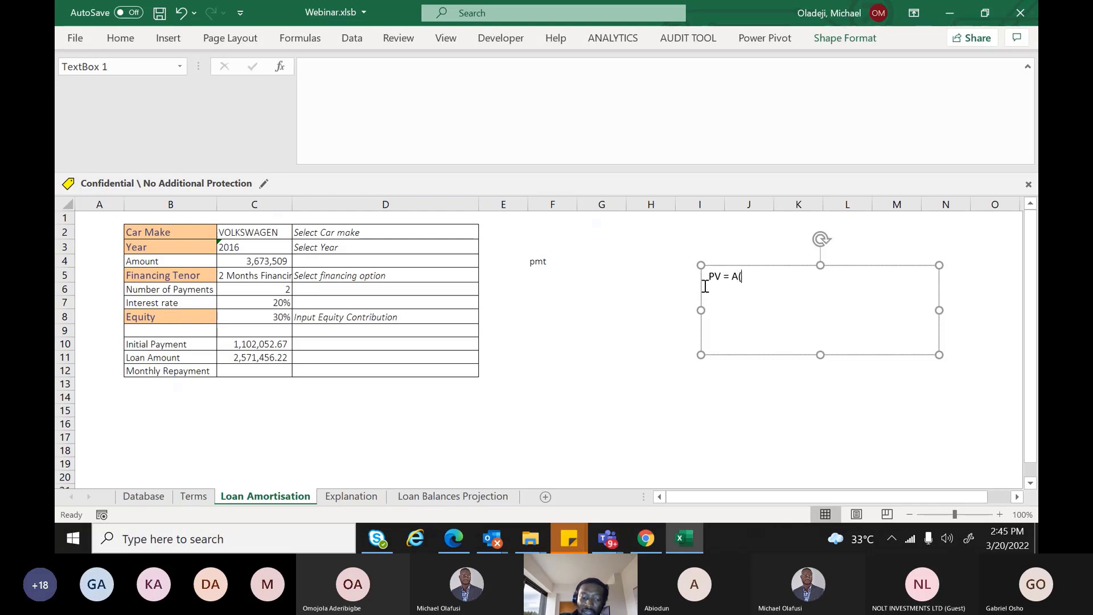
pyautogui.write('1-')
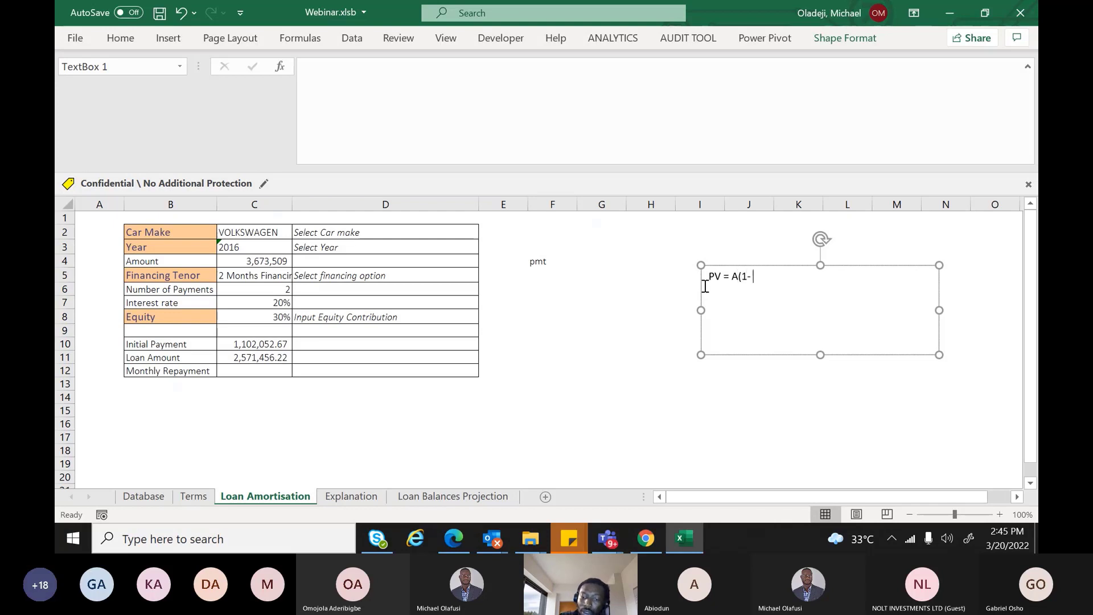
pyautogui.write(' (1+')
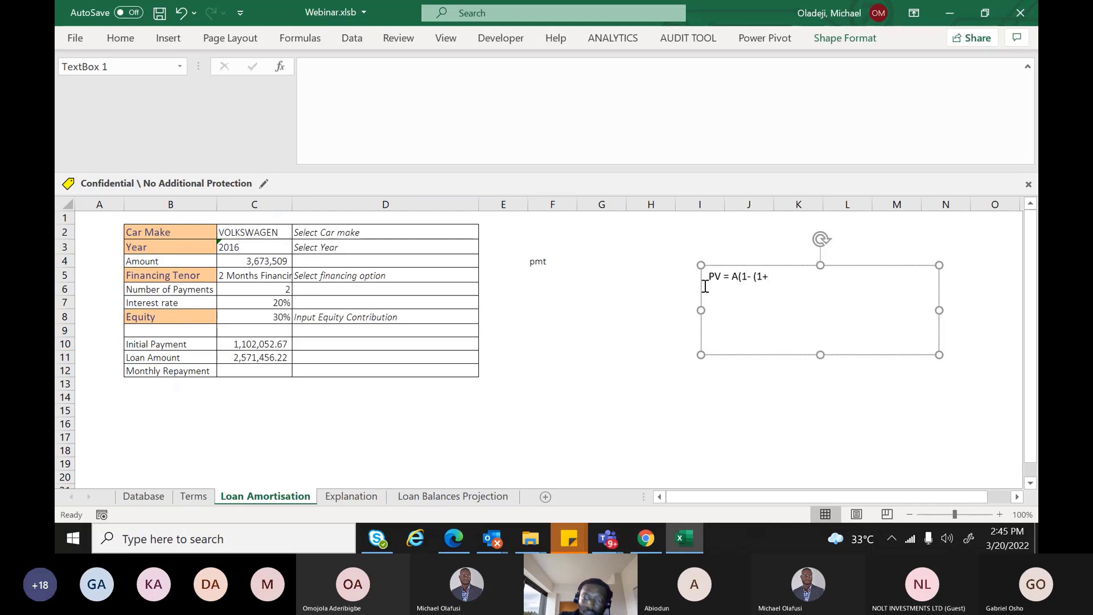
pyautogui.write('R)')
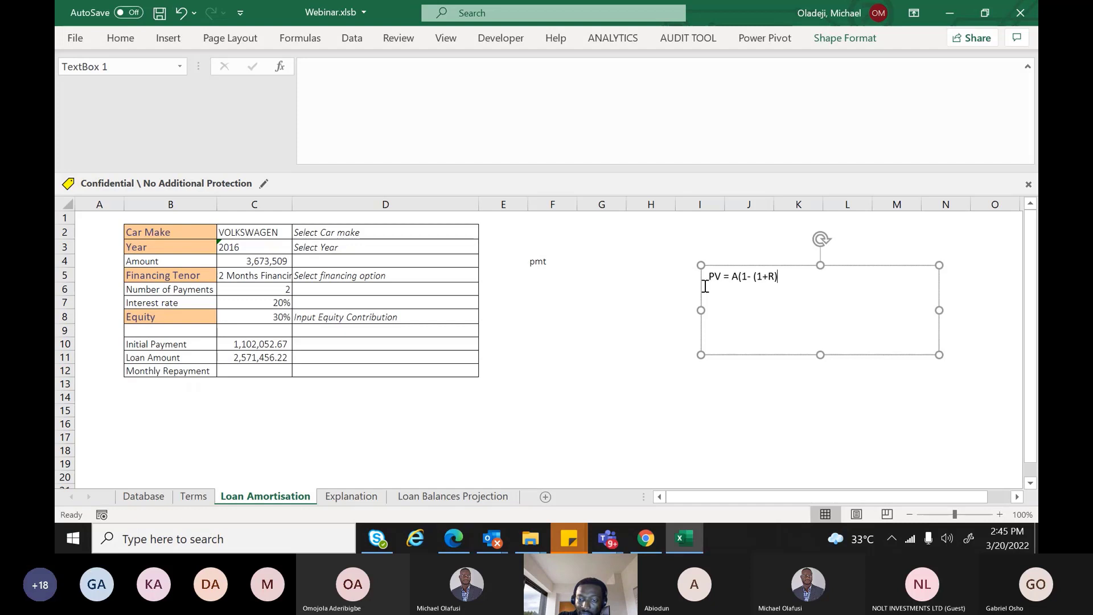
pyautogui.write('^-N)')
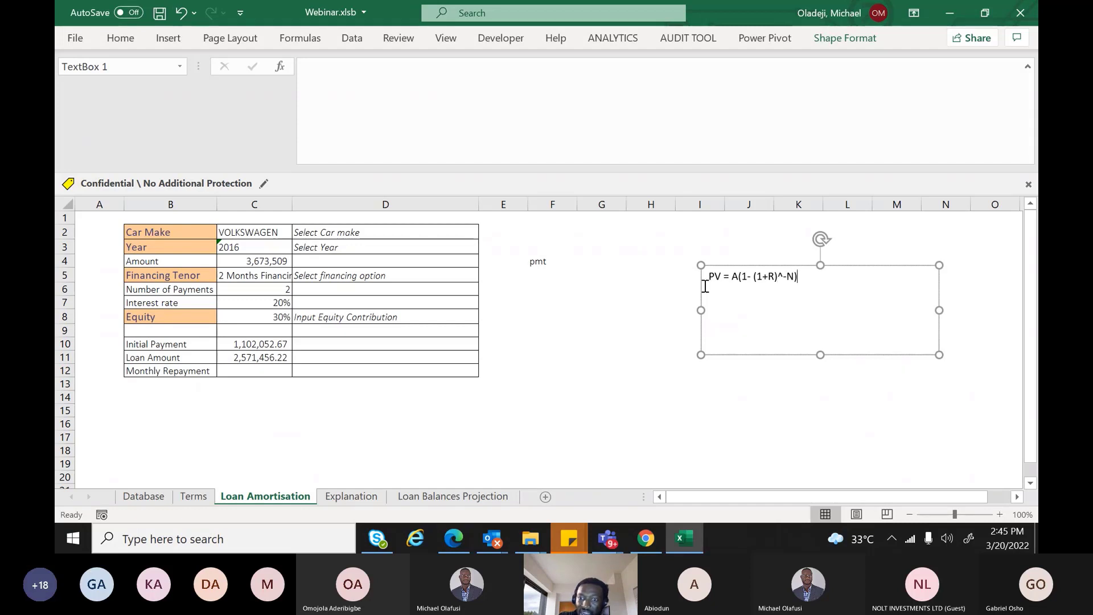
pyautogui.write('/')
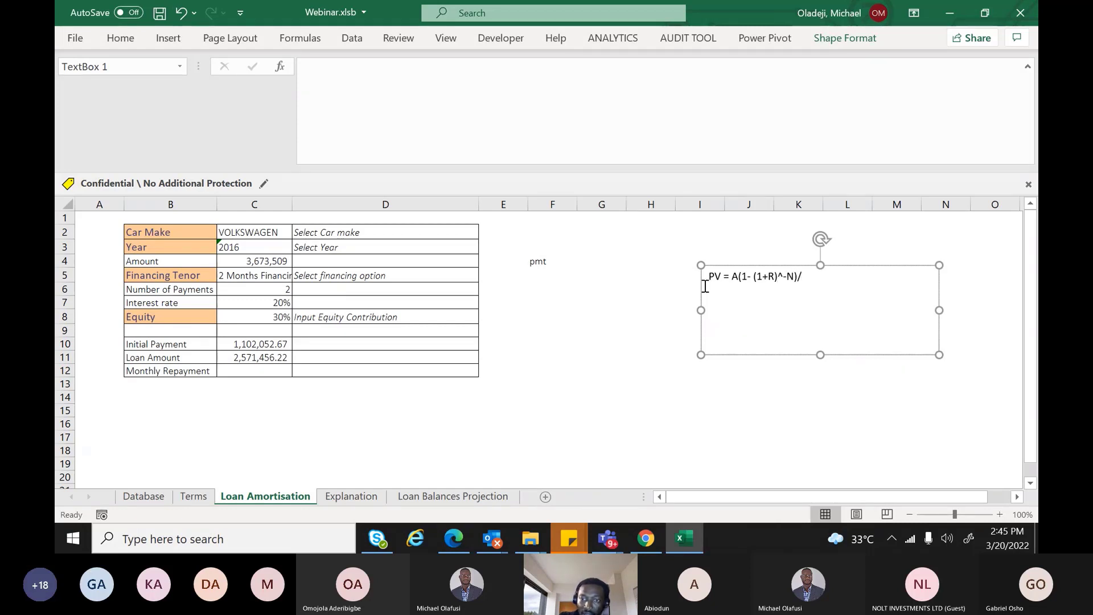
pyautogui.write('(')
pyautogui.write('R')
pyautogui.press('BackSpace')
pyautogui.press('BackSpace')
pyautogui.write('R')
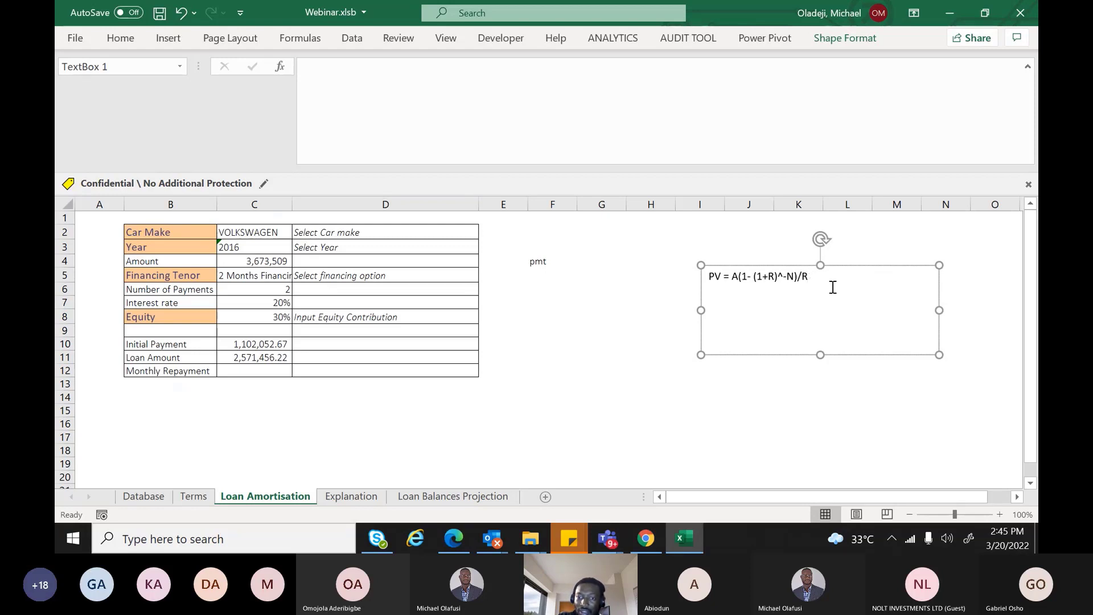
pyautogui.press('Return')
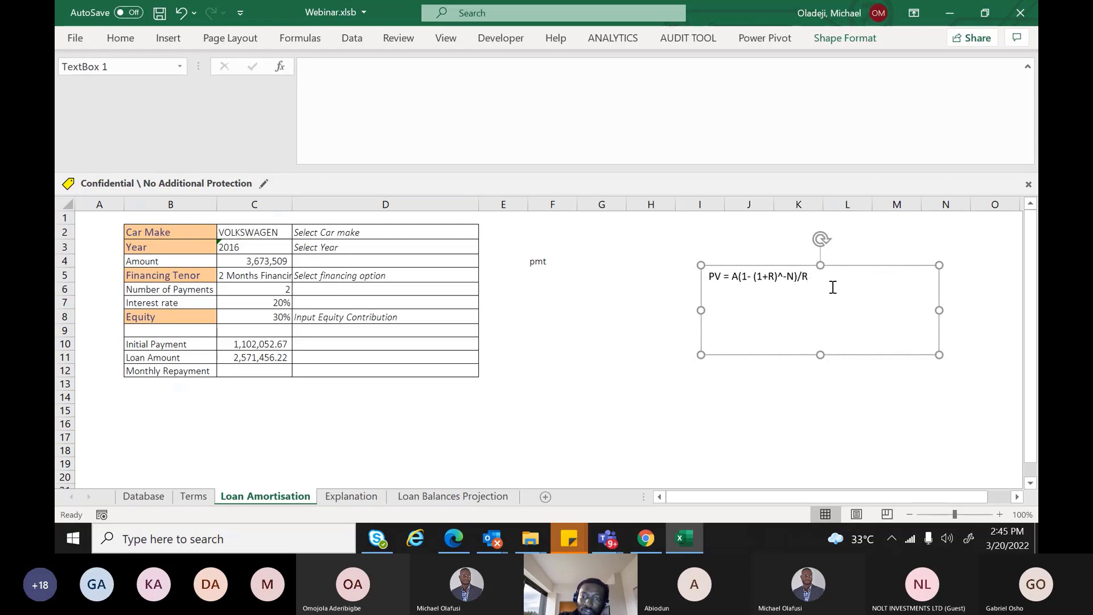
pyautogui.write('A  ')
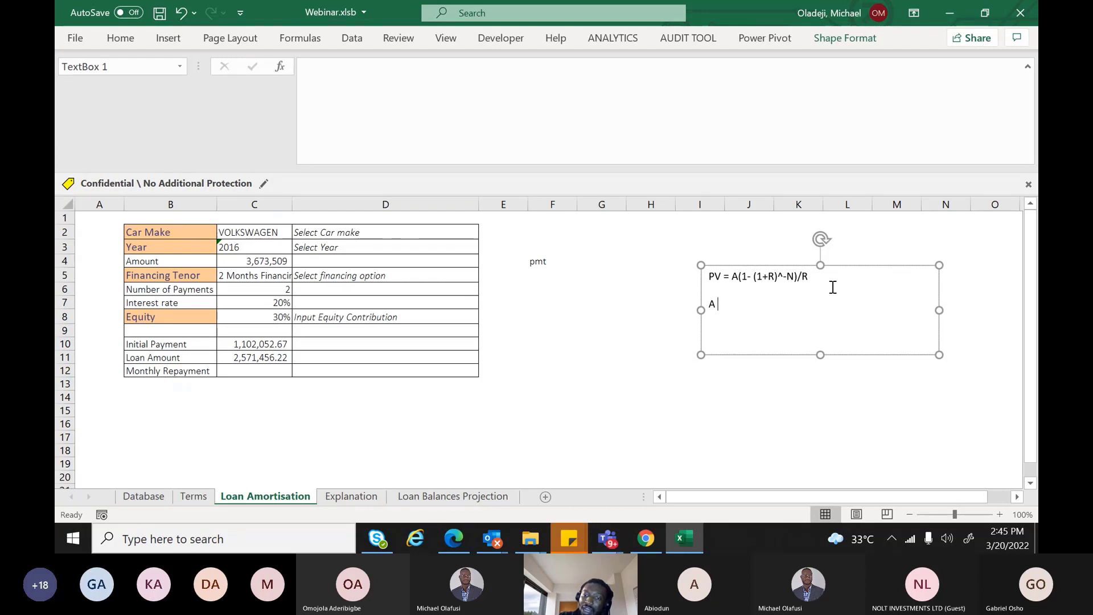
pyautogui.write('= PV ')
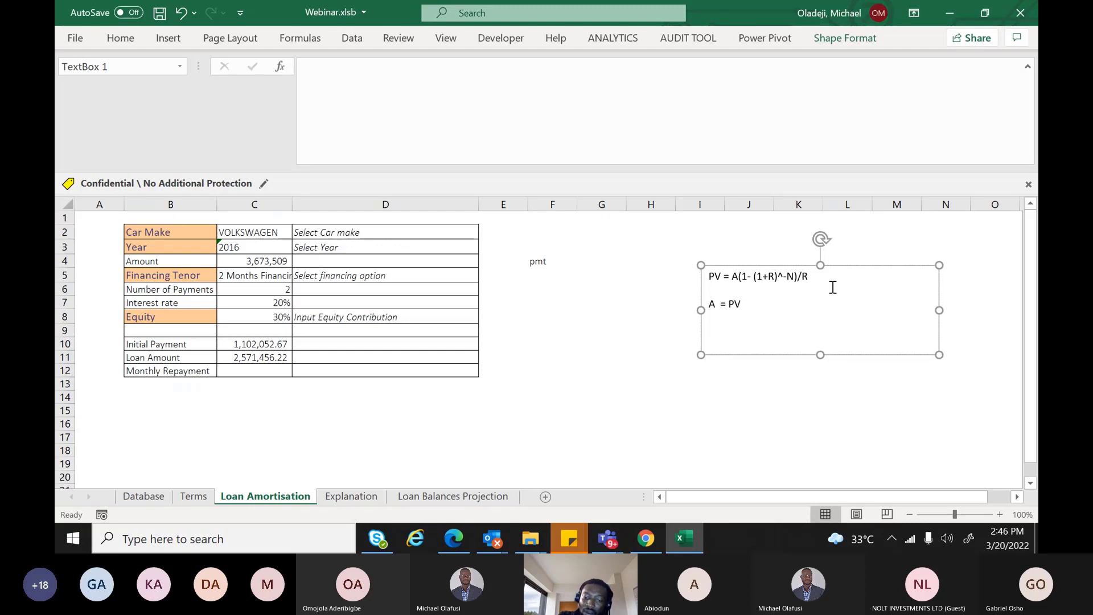
pyautogui.write('* R')
pyautogui.press('BackSpace')
pyautogui.write('r')
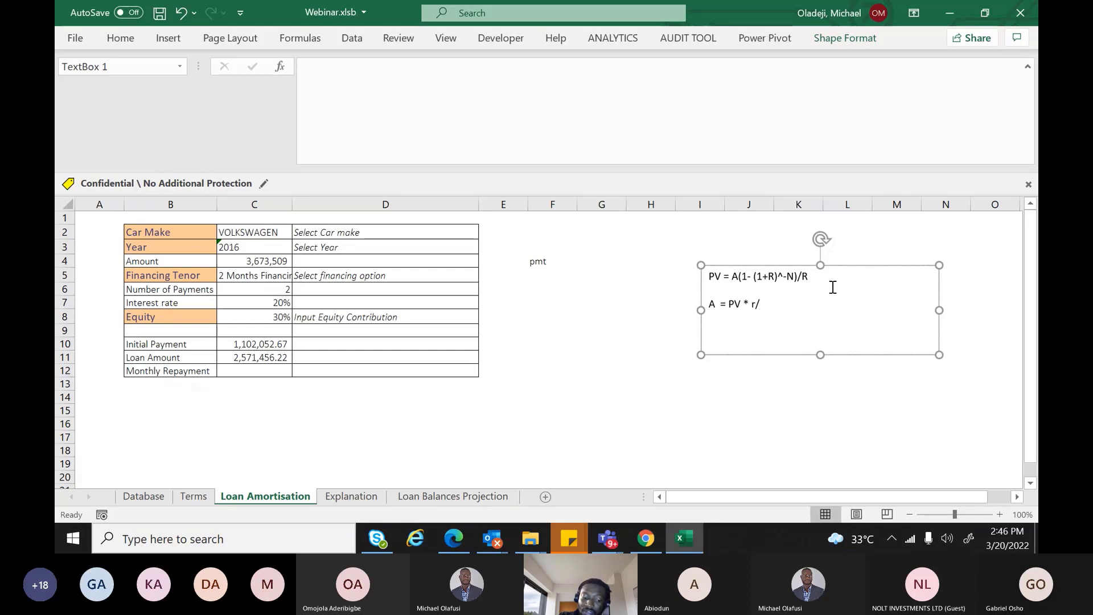
pyautogui.write('/A')
pyautogui.write('nui')
pyautogui.press('BackSpace')
pyautogui.press('BackSpace')
pyautogui.write('nuity')
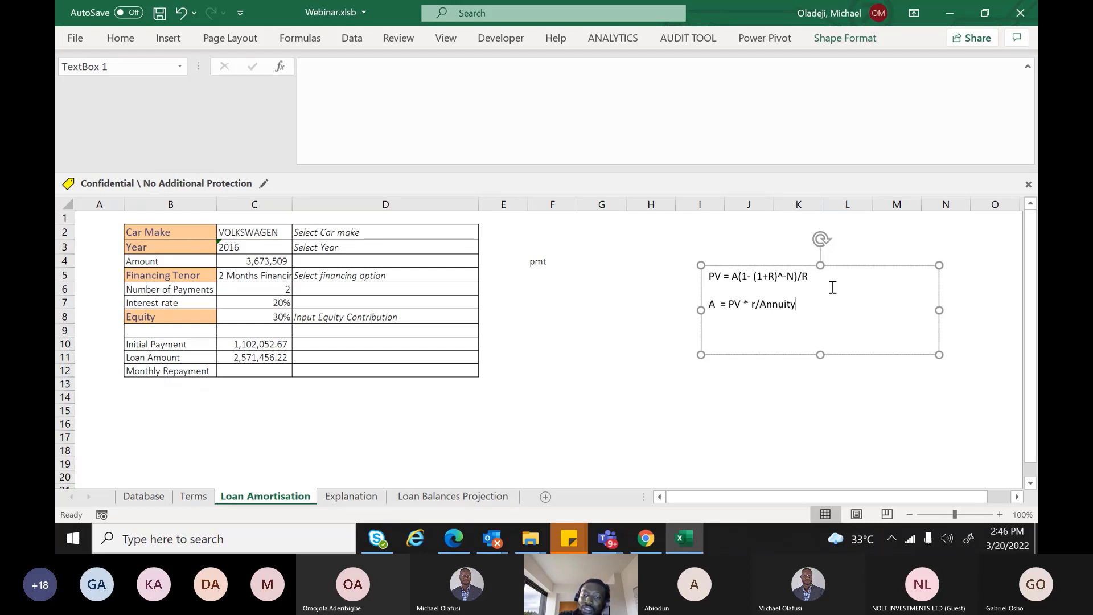
pyautogui.write(' Fac')
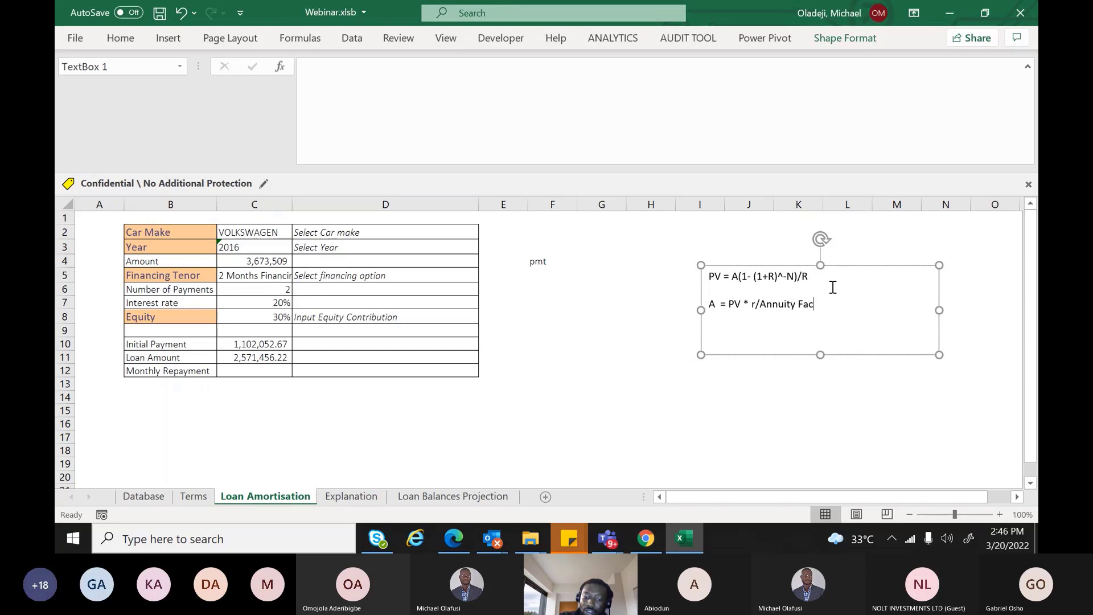
pyautogui.write('tor')
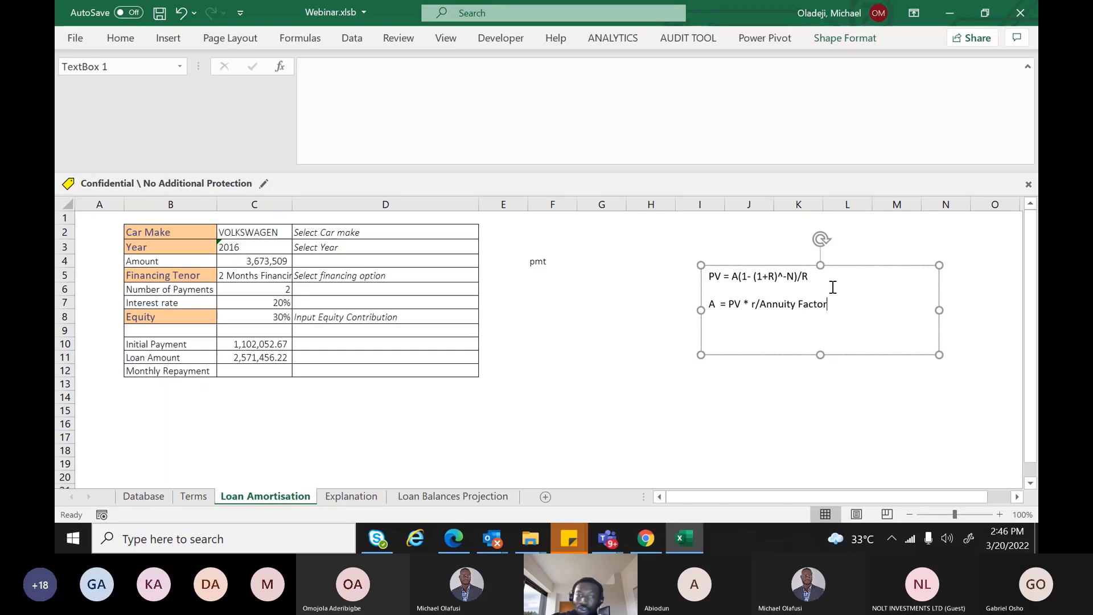
# Enter =PMT(C7/12,C6,C11,,0) in C12, returning ($1,317,959.86)
pyautogui.click(287, 368)
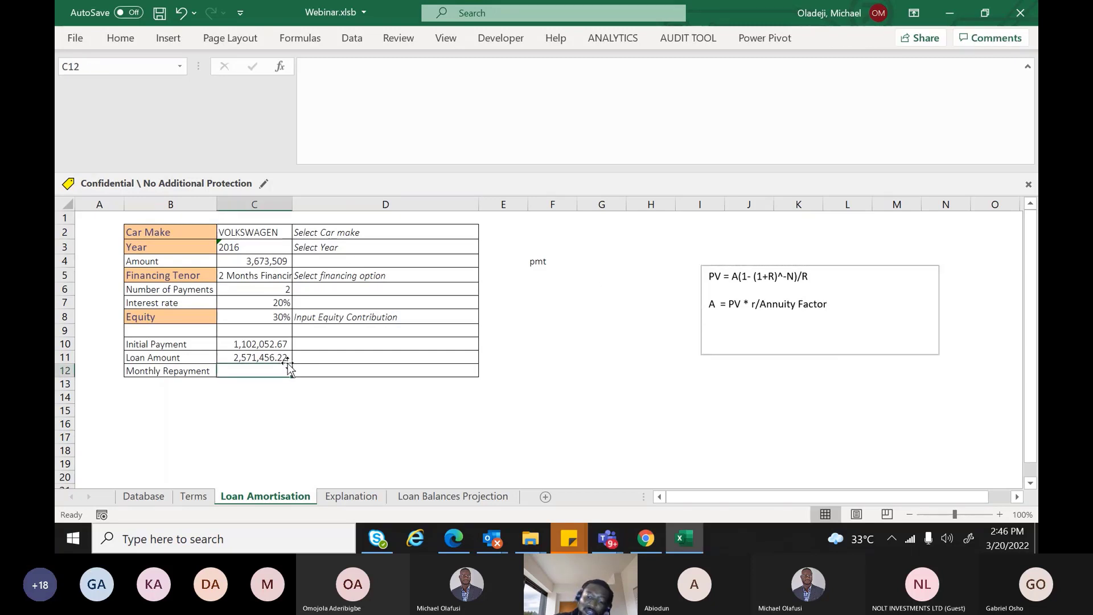
pyautogui.write('=')
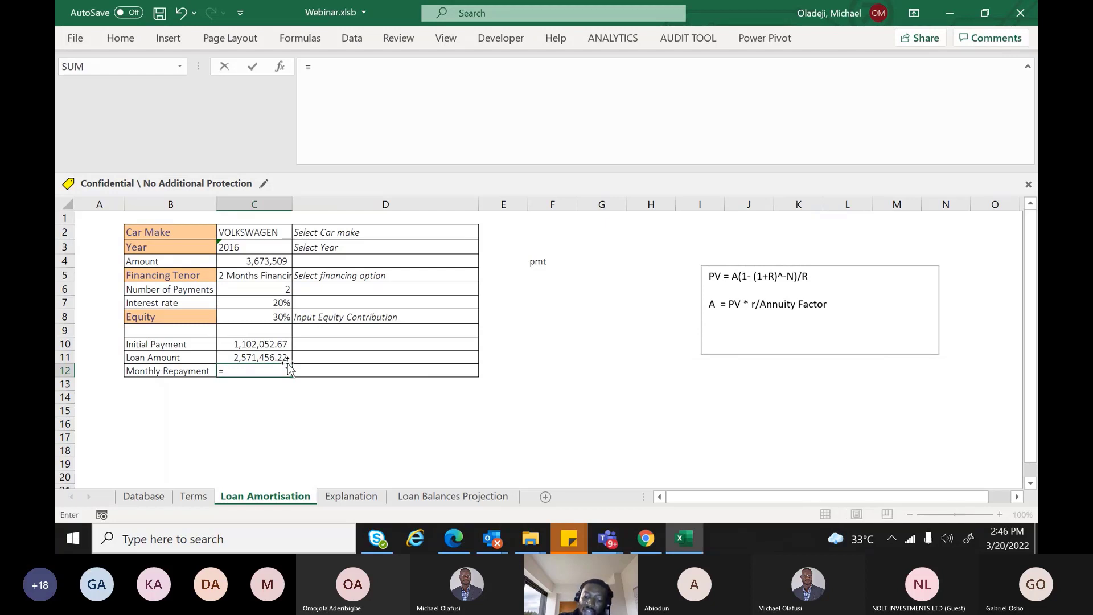
pyautogui.write('PMT(')
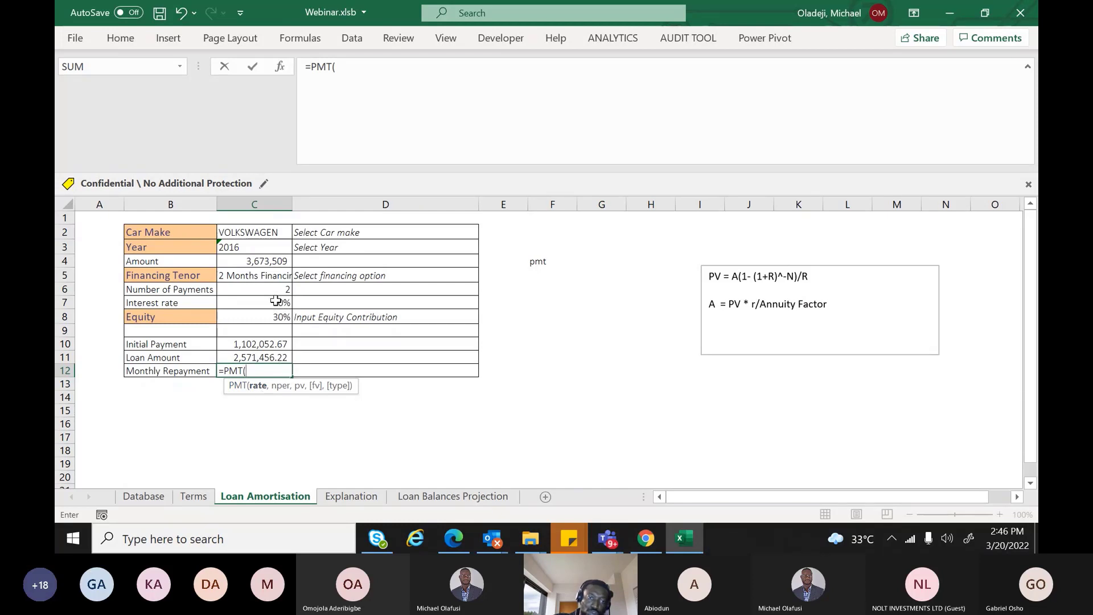
pyautogui.click(276, 302)
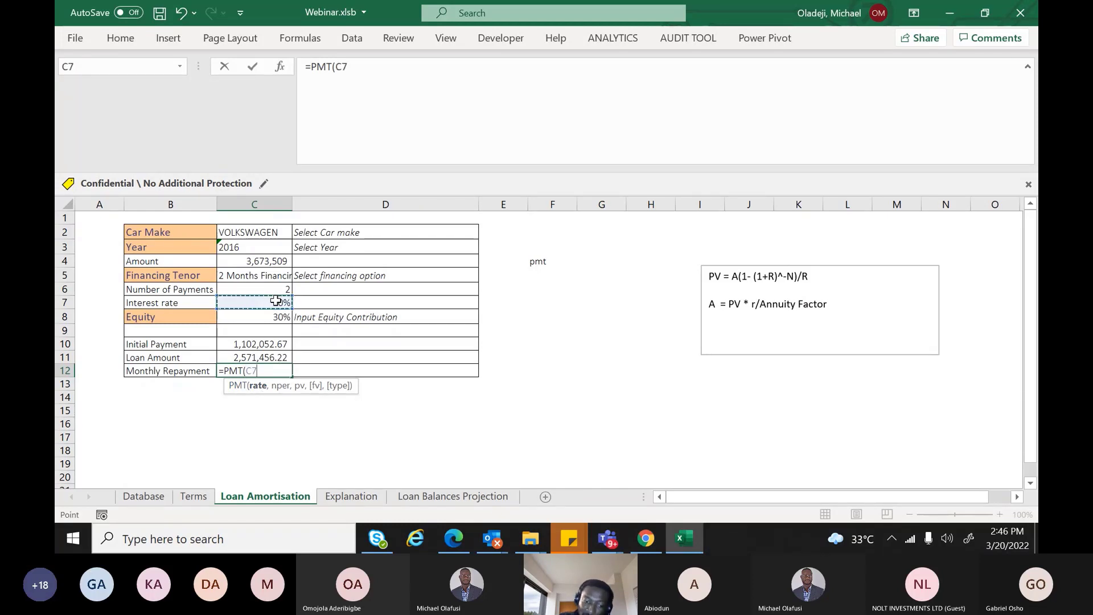
pyautogui.write('/12')
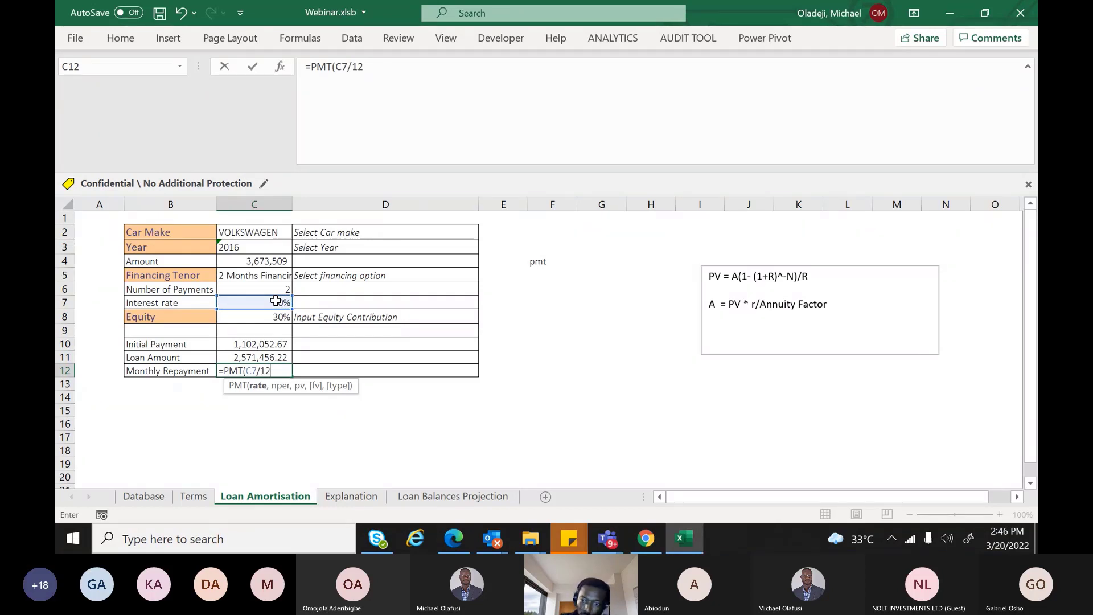
pyautogui.write(',')
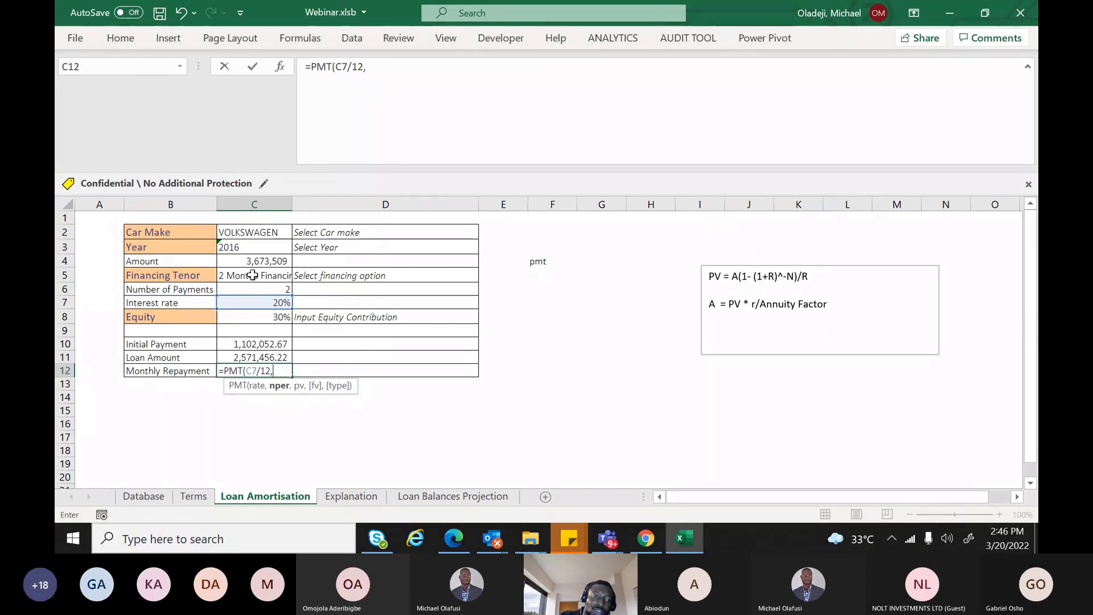
pyautogui.click(263, 289)
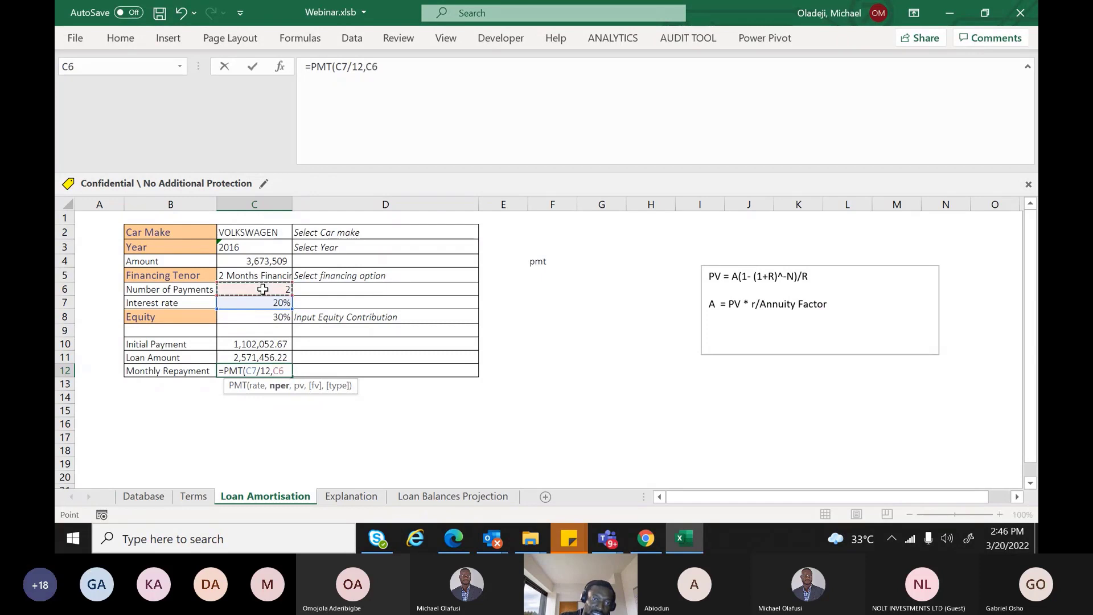
pyautogui.write(',')
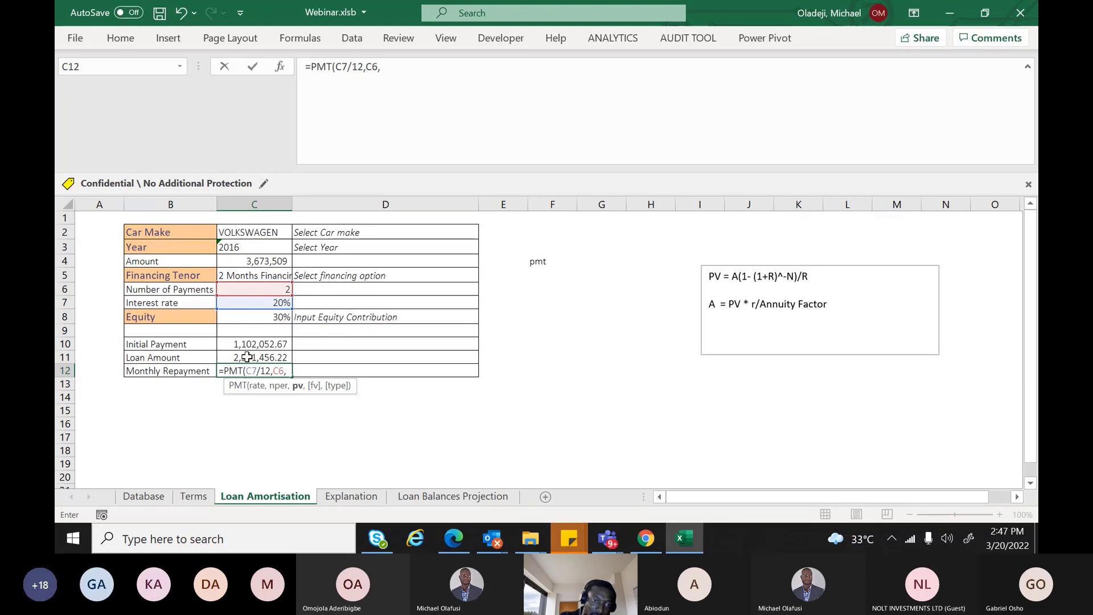
pyautogui.click(247, 357)
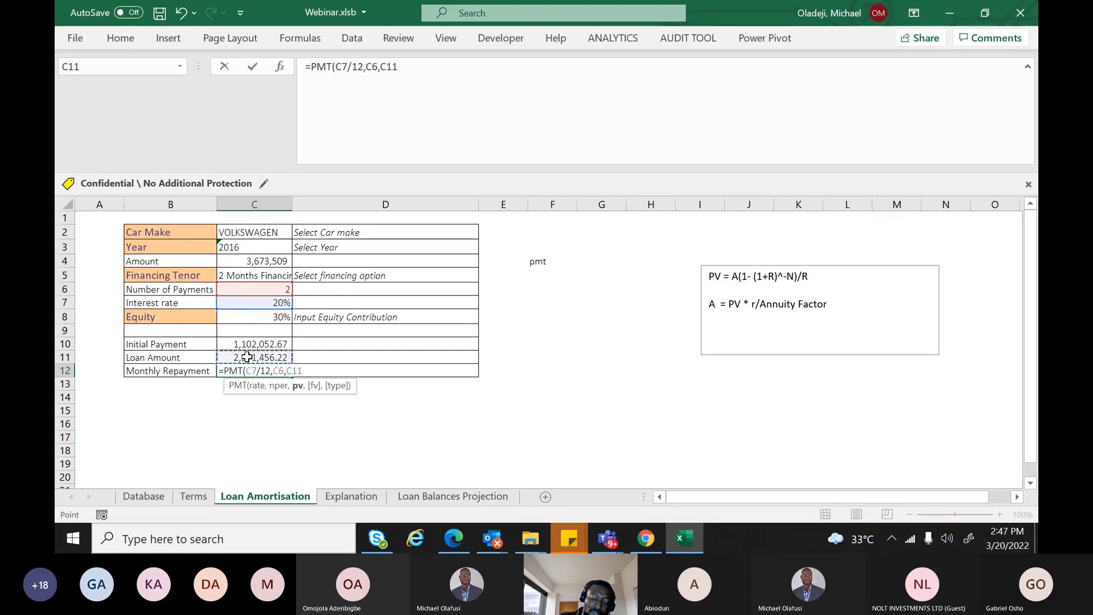
pyautogui.write(',')
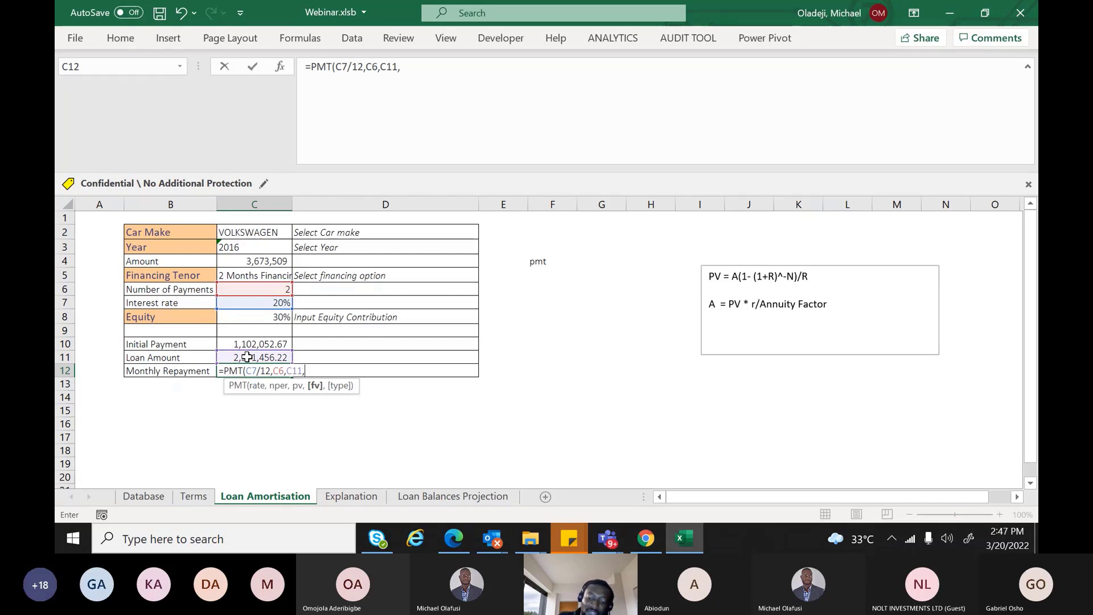
pyautogui.write(',')
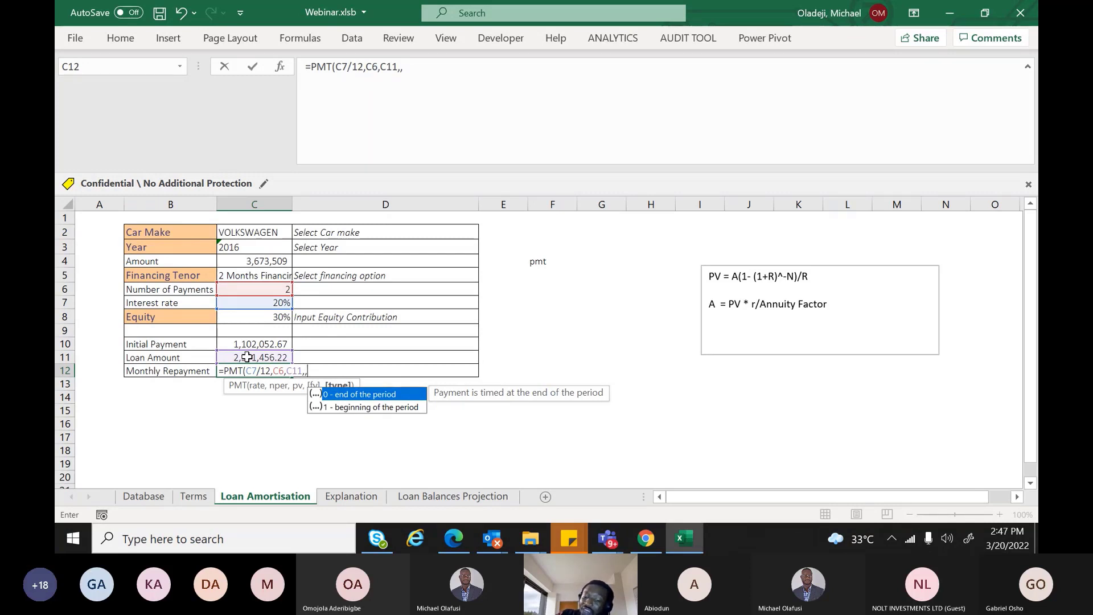
pyautogui.write('0)')
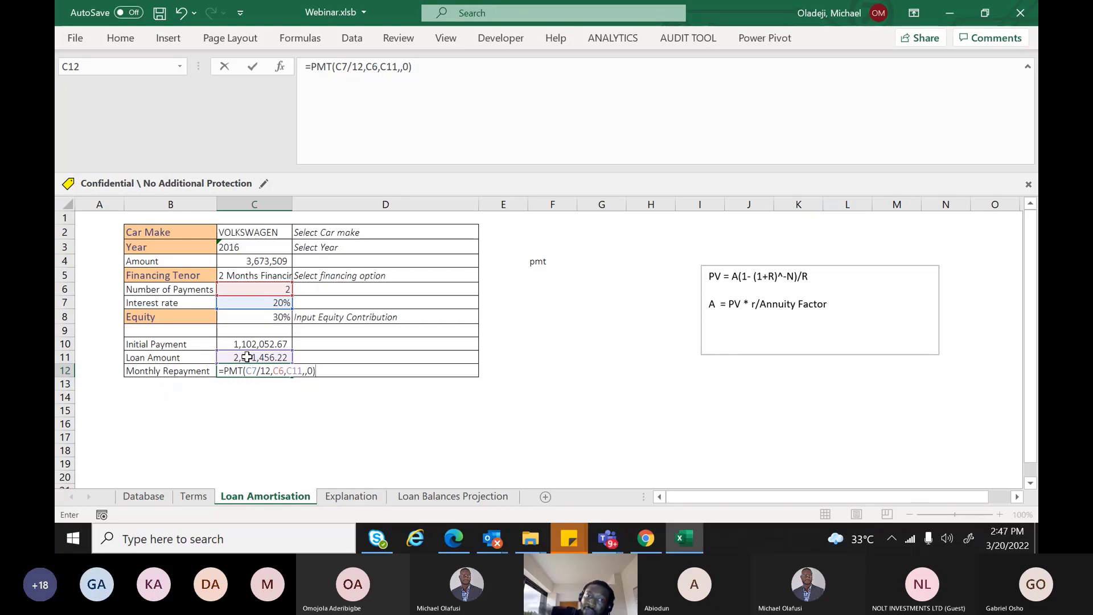
pyautogui.press('BackSpace')
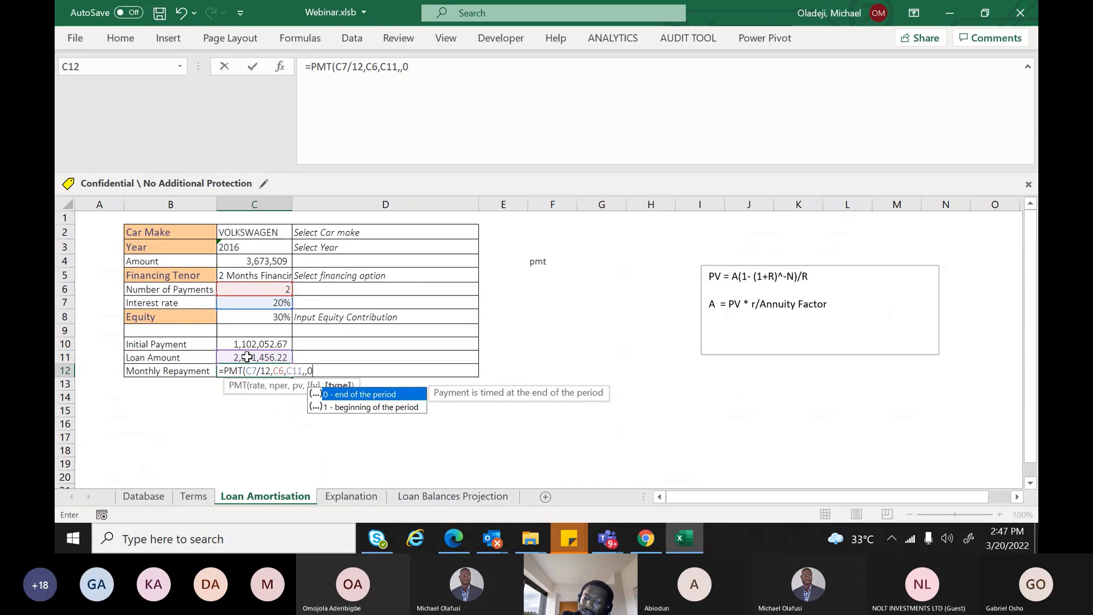
pyautogui.write(')')
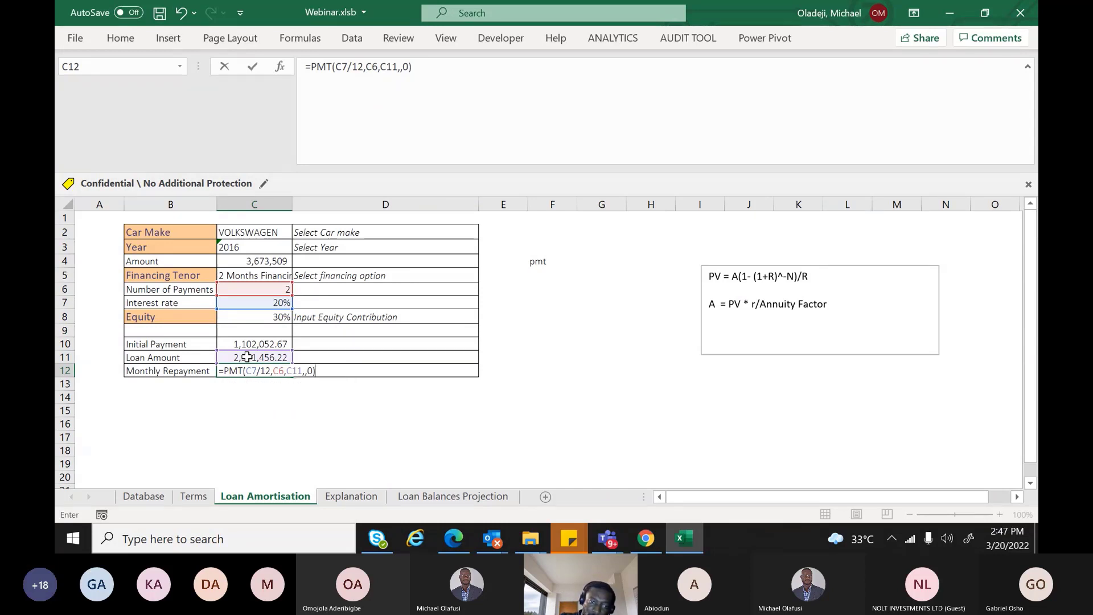
pyautogui.press('Return')
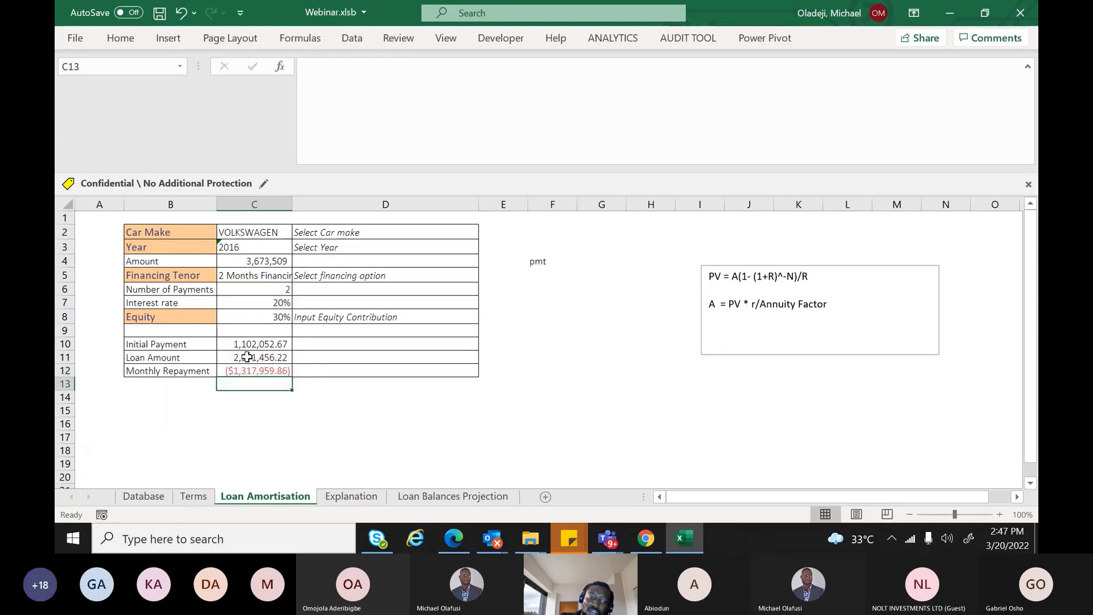
# Set Financing Tenor in C5 to 2 Years, then 8 Months Financing, giving repayment ($346,004.18)
pyautogui.click(258, 369)
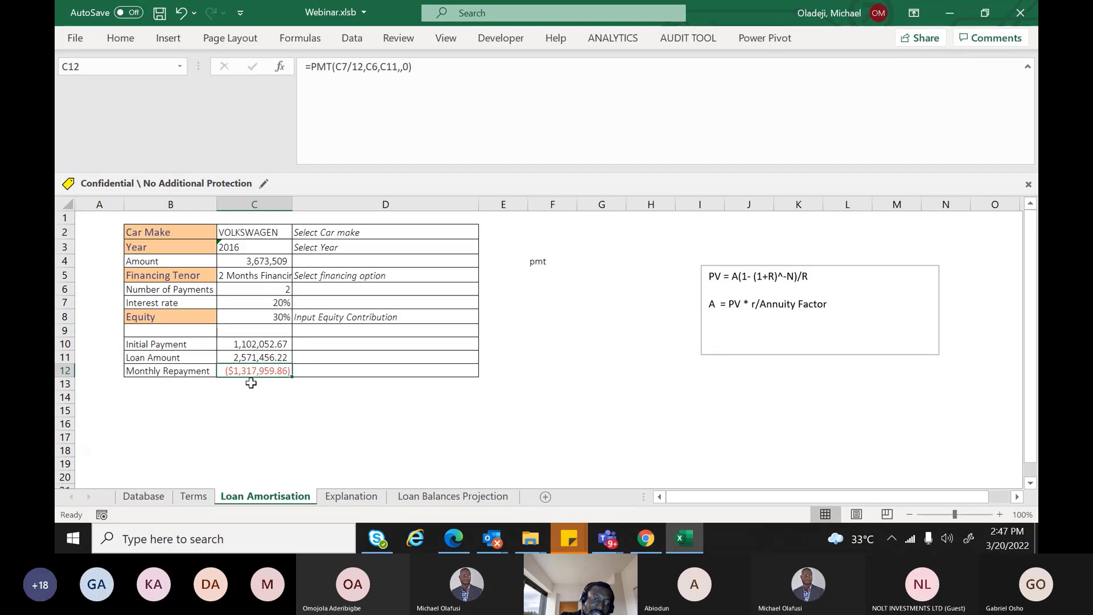
pyautogui.click(260, 278)
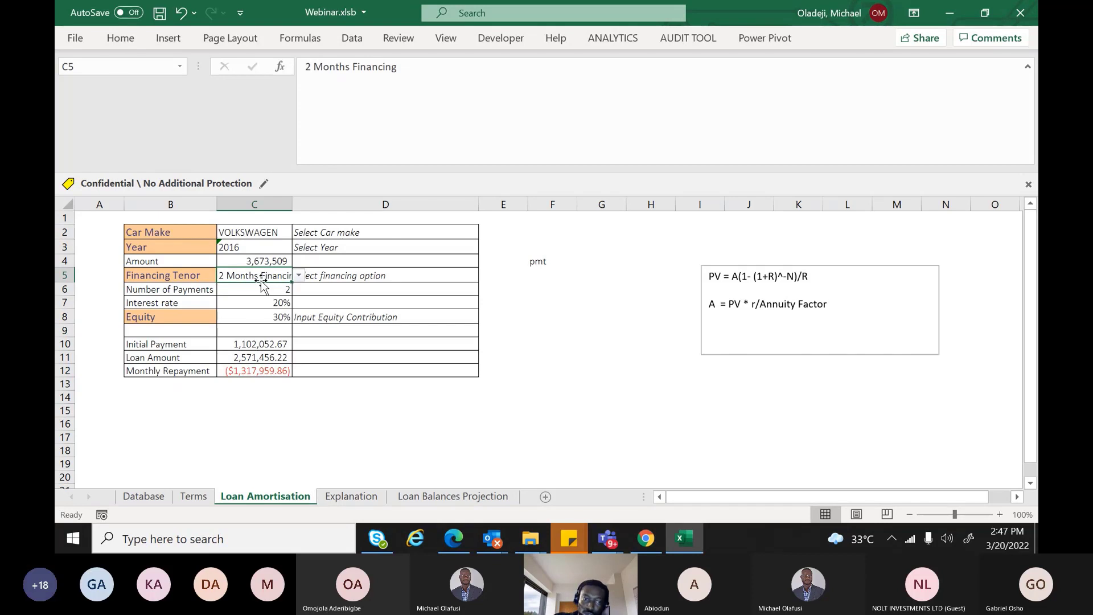
pyautogui.click(298, 277)
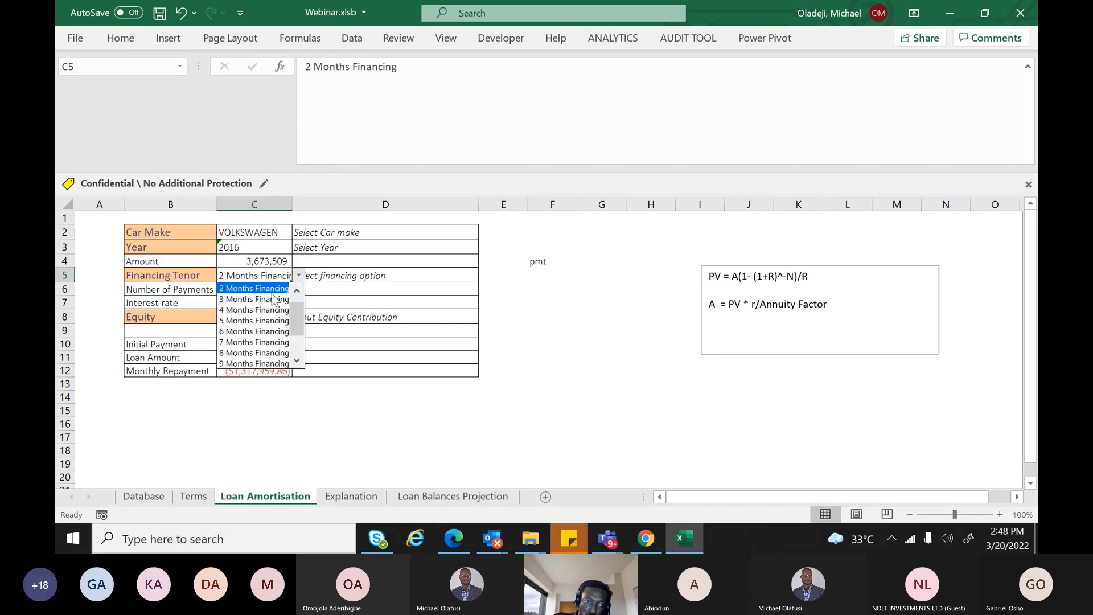
pyautogui.moveTo(295, 331); pyautogui.dragTo(296, 350)
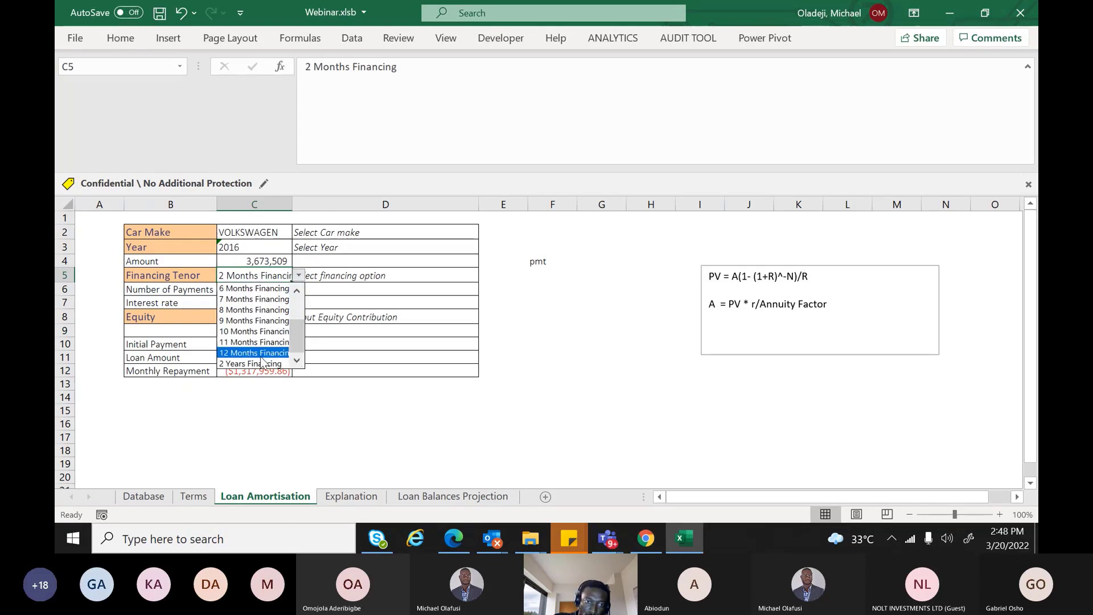
pyautogui.click(270, 364)
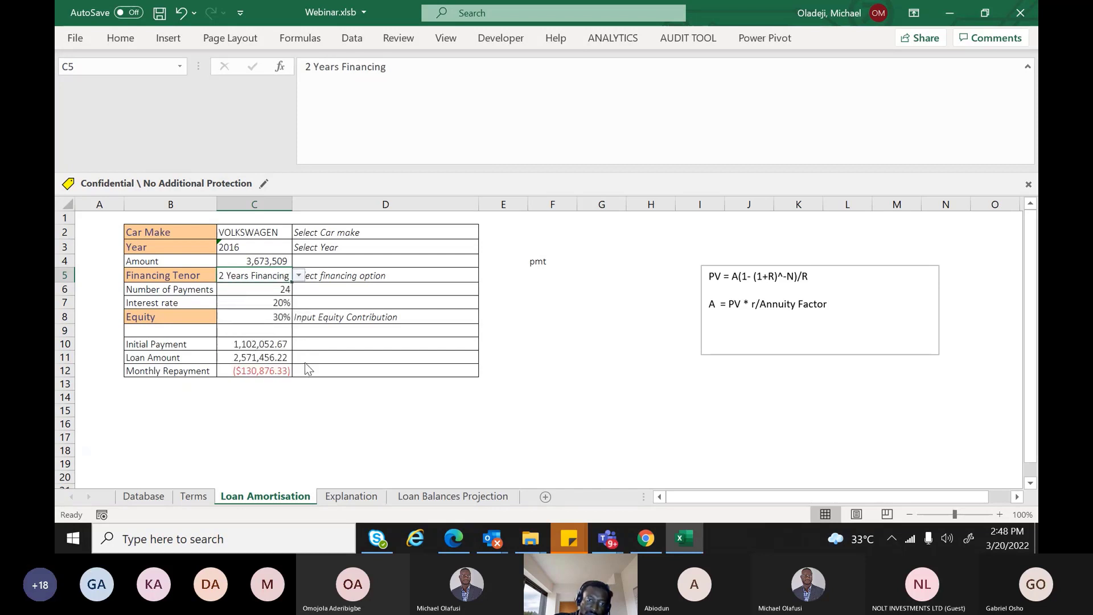
pyautogui.click(298, 277)
pyautogui.click(277, 322)
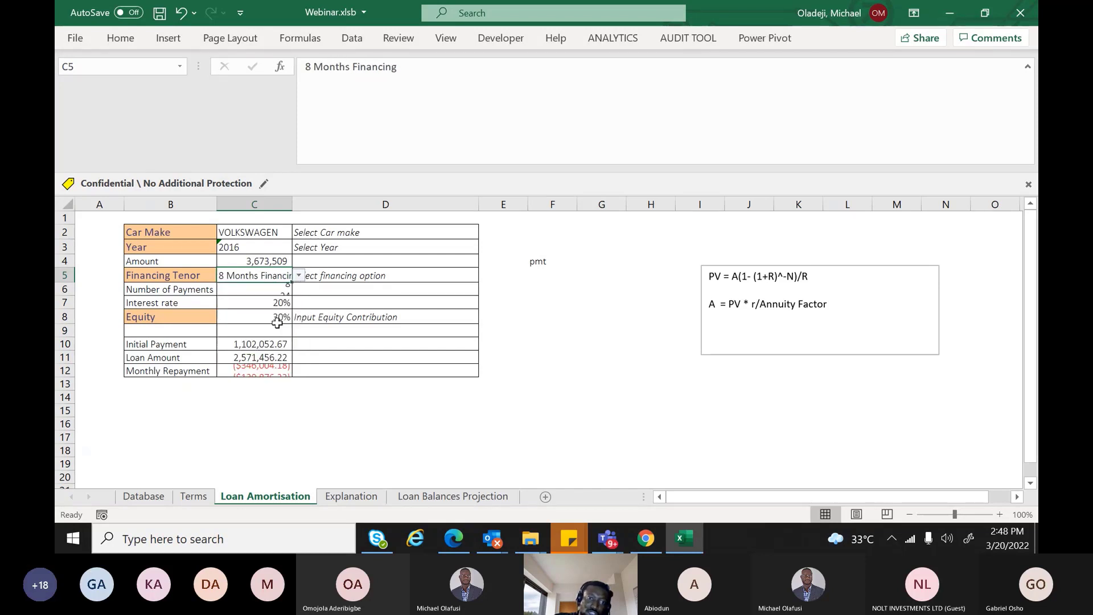
pyautogui.click(279, 234)
pyautogui.click(288, 409)
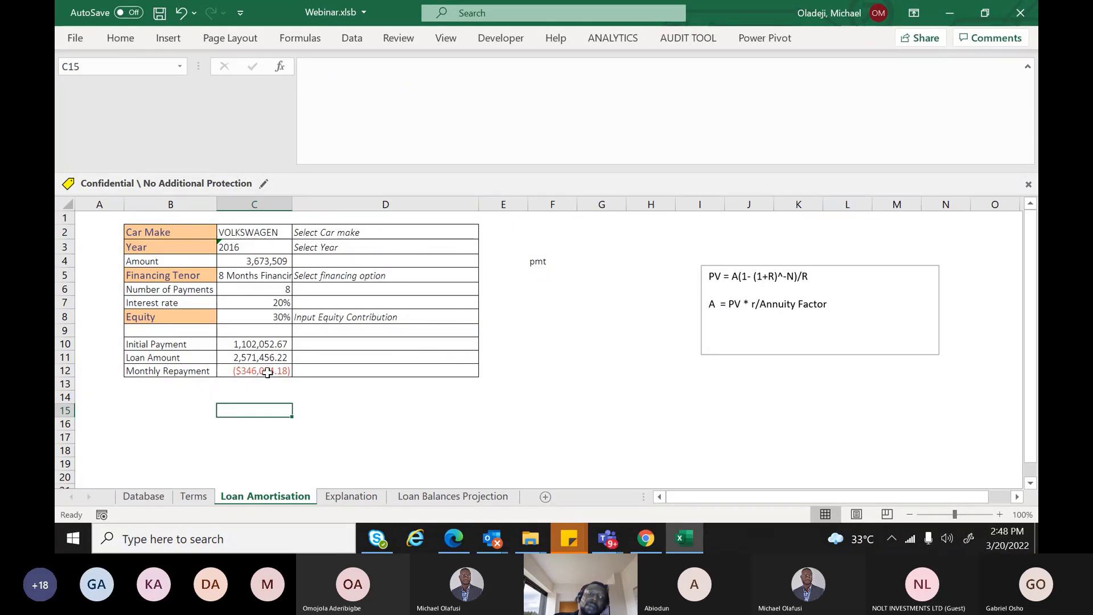
pyautogui.click(265, 374)
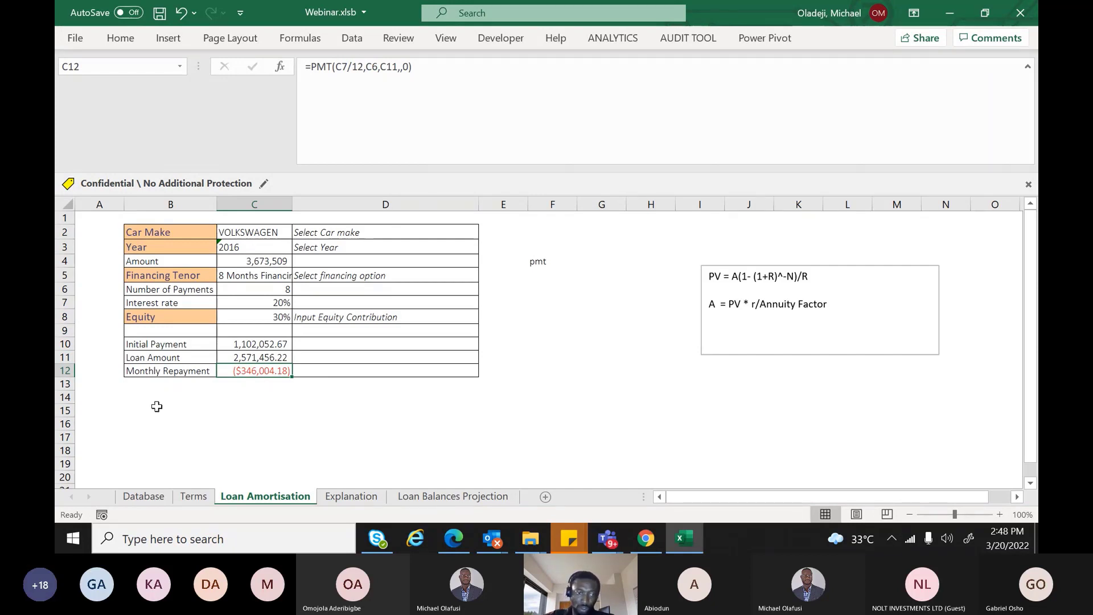
pyautogui.click(143, 413)
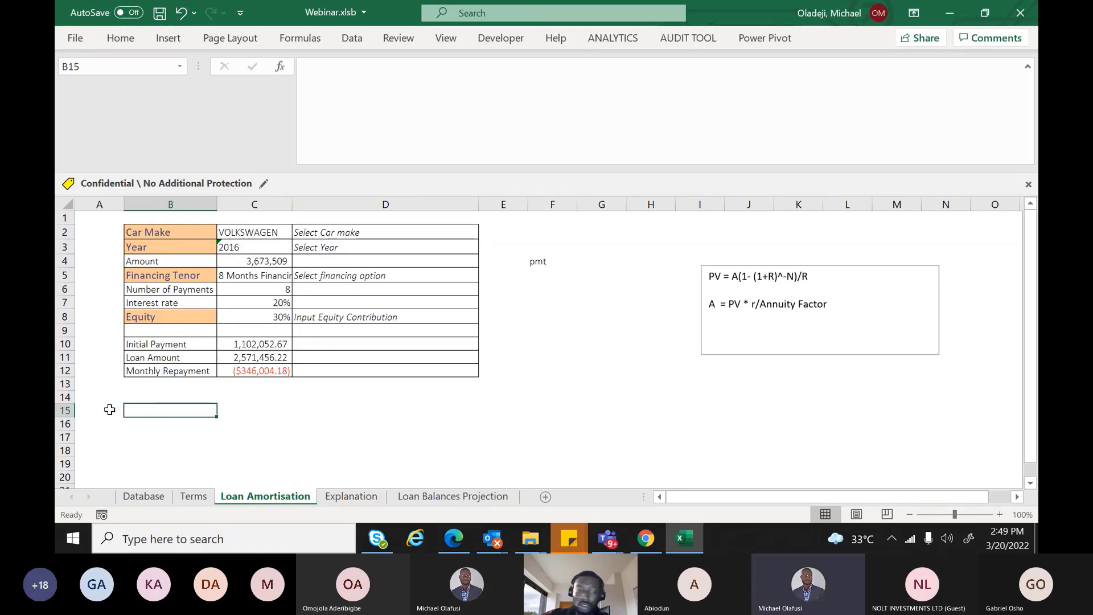
# Merge and centre A15:G15 and enter a bold 'Amortisation Schedule' title in it
pyautogui.moveTo(110, 414); pyautogui.dragTo(540, 413)
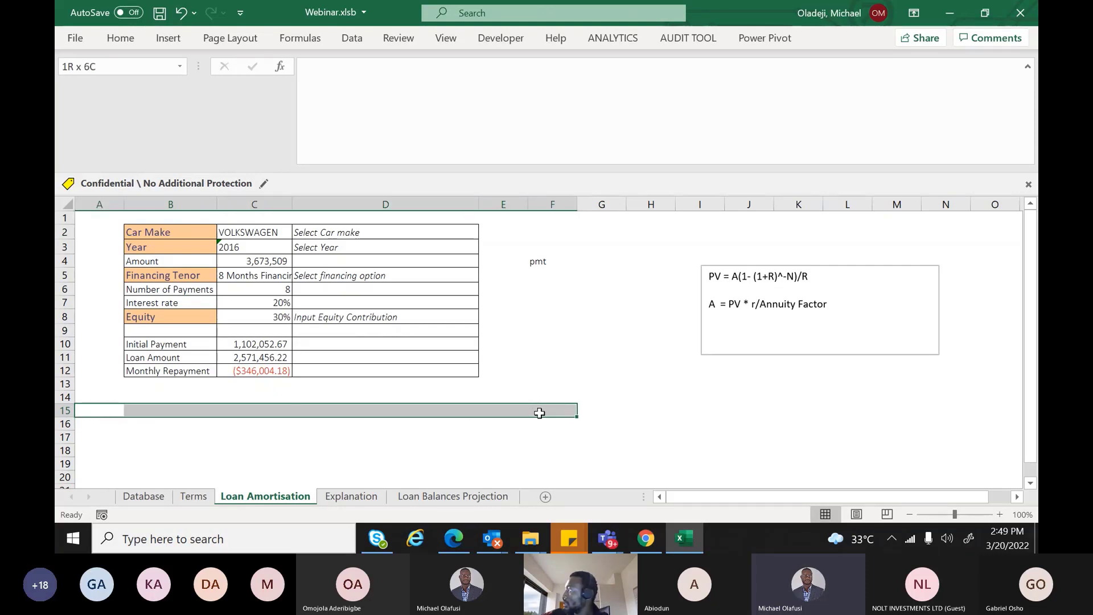
pyautogui.moveTo(540, 412); pyautogui.dragTo(614, 411)
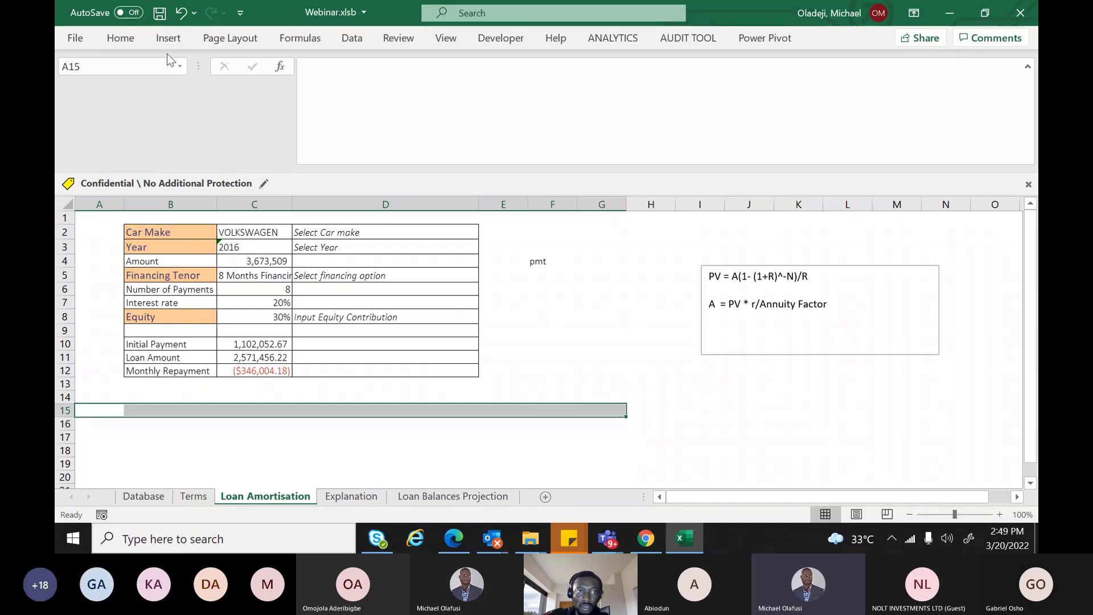
pyautogui.click(137, 39)
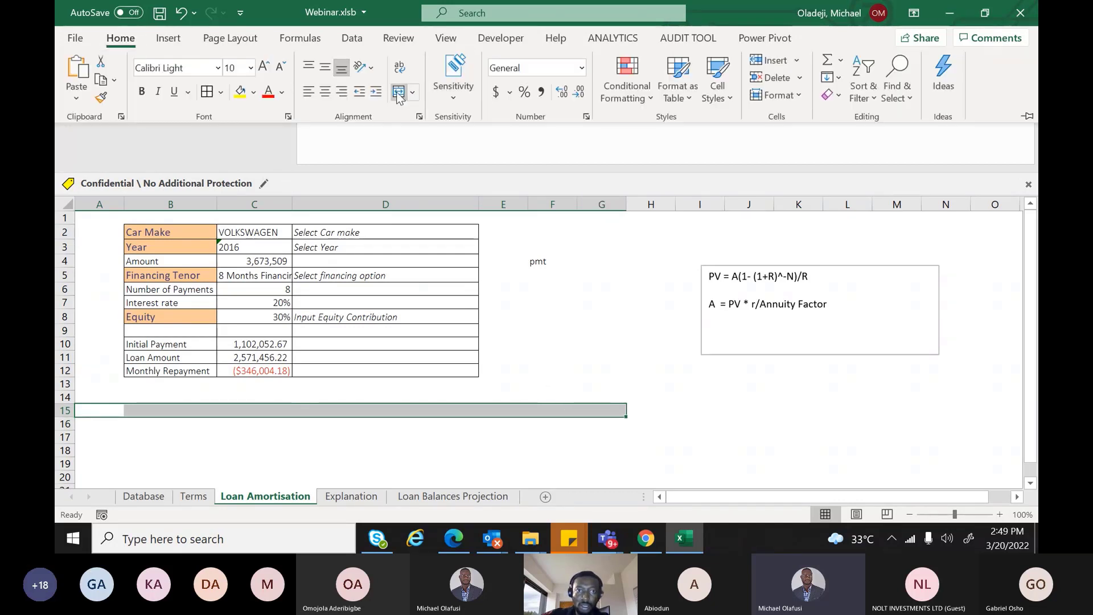
pyautogui.click(399, 91)
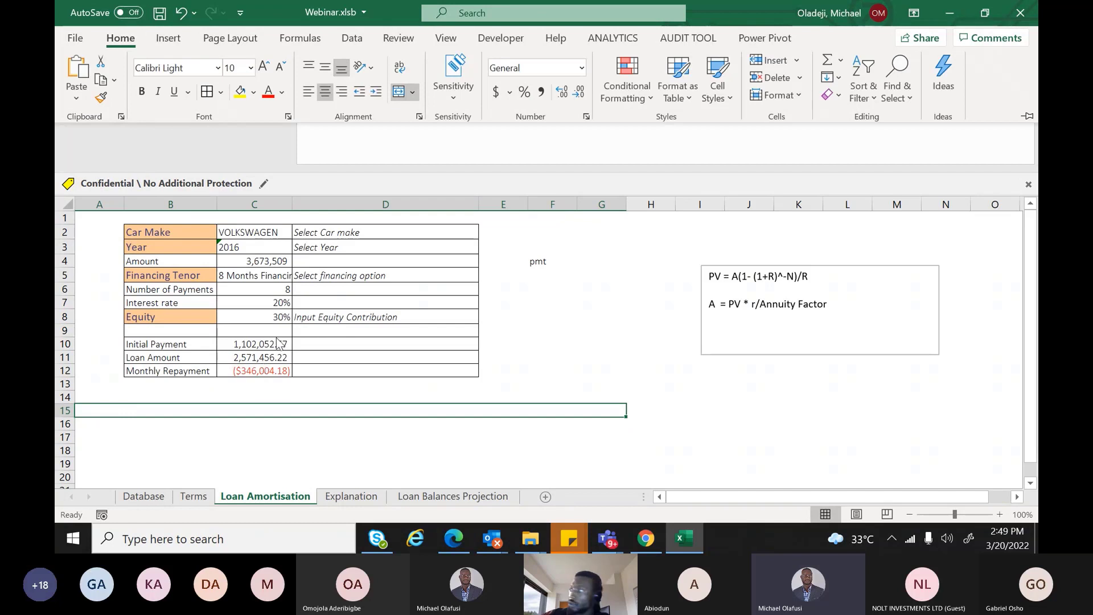
pyautogui.write('A')
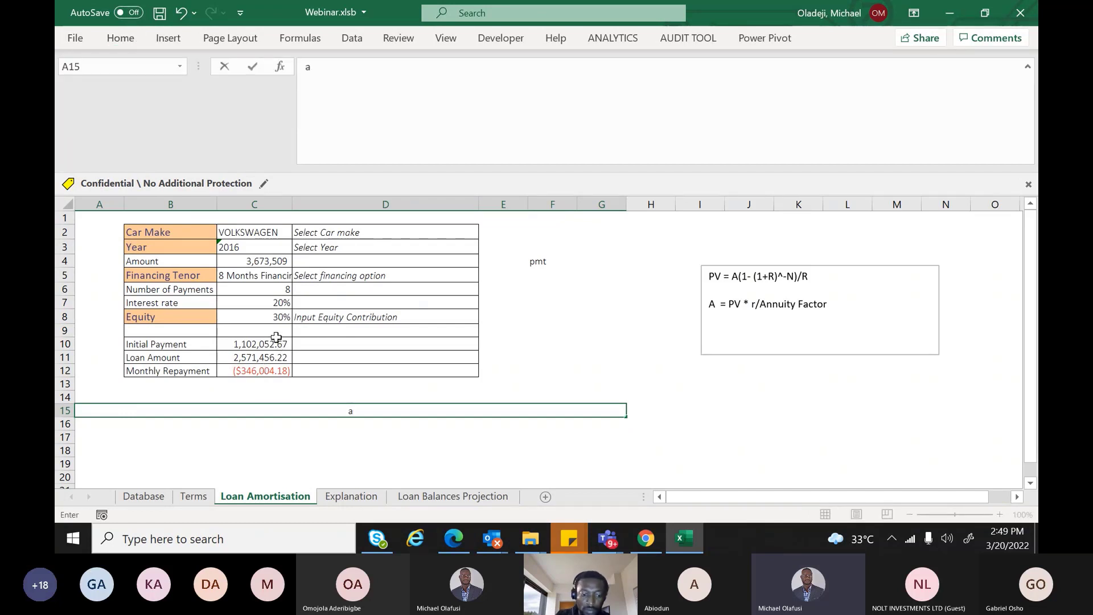
pyautogui.write('mor')
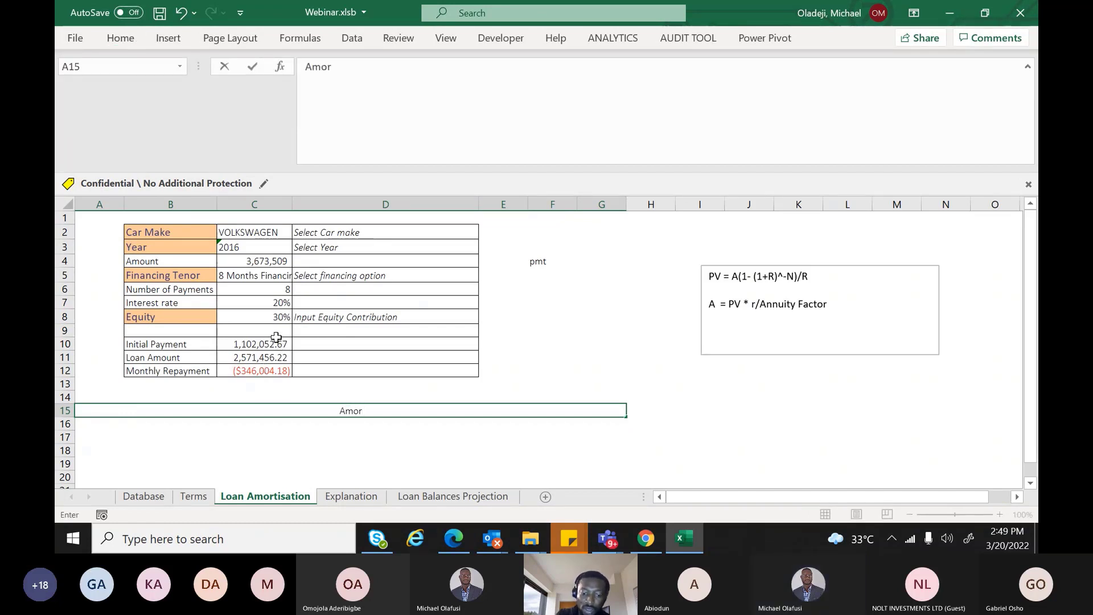
pyautogui.write('tisation')
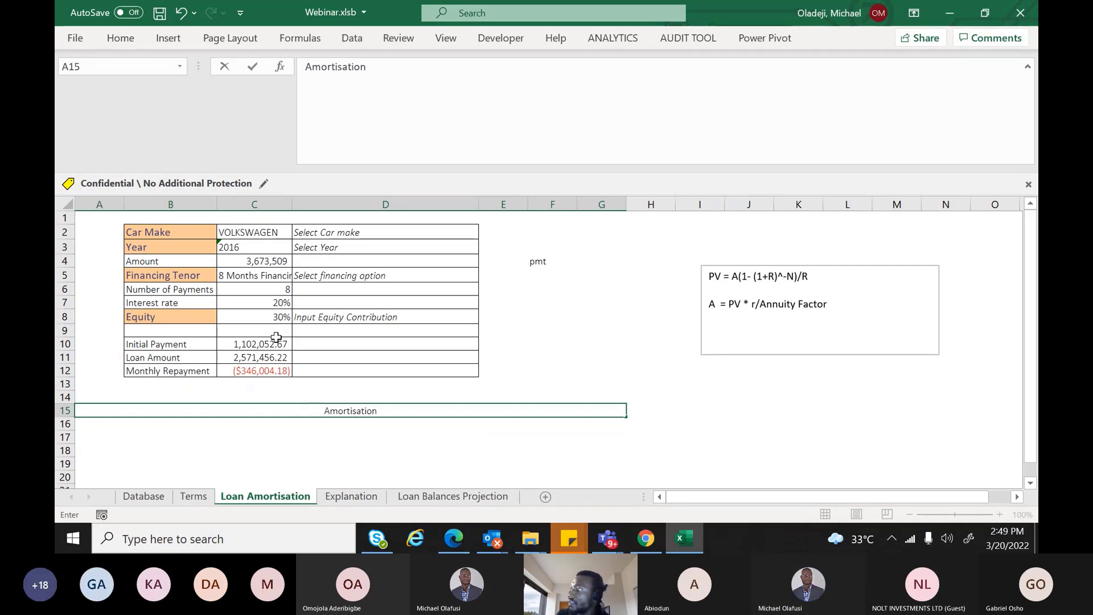
pyautogui.write(' Schedule')
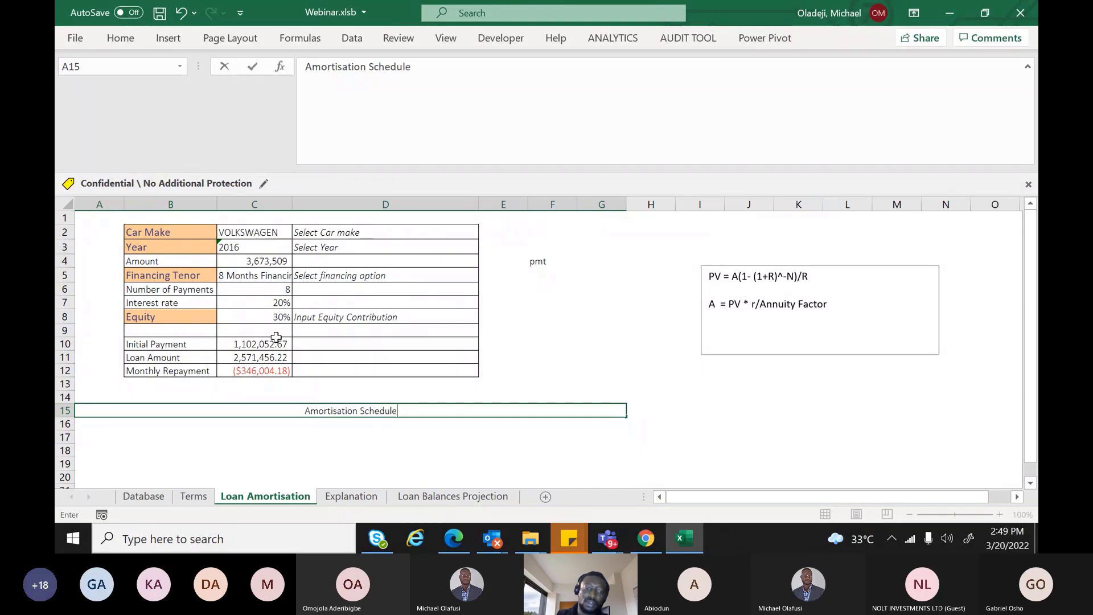
pyautogui.click(251, 441)
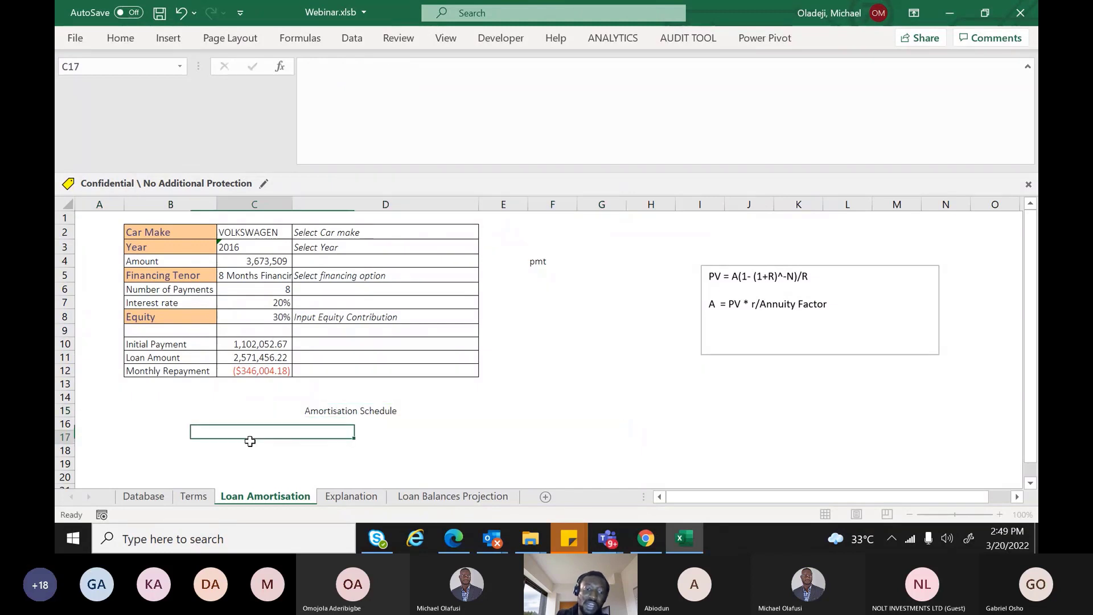
pyautogui.click(297, 411)
pyautogui.hotkey('ctrl', 'b')
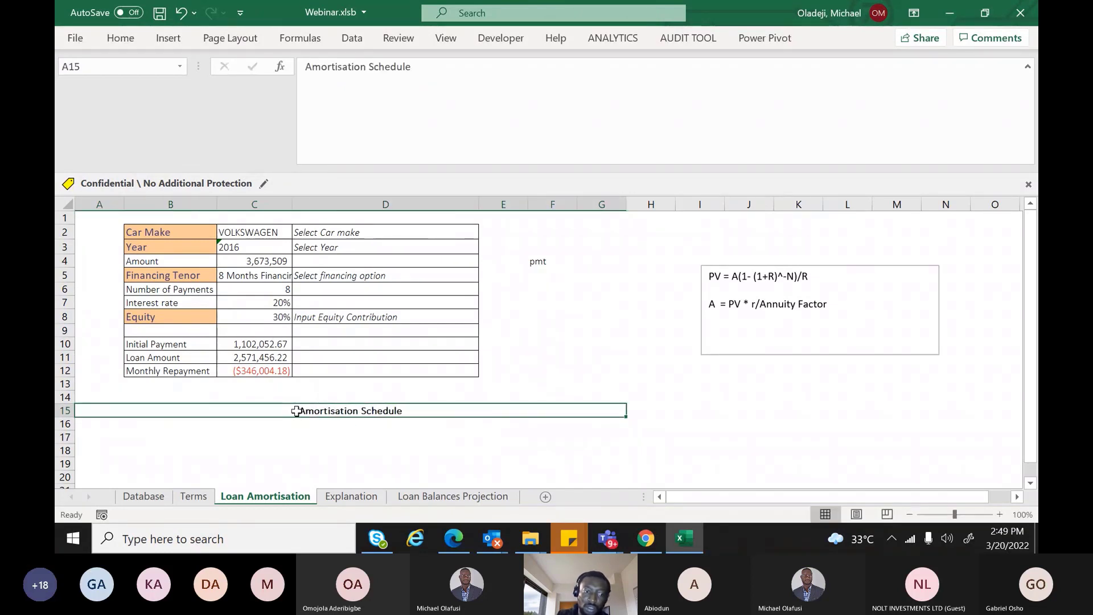
pyautogui.click(95, 426)
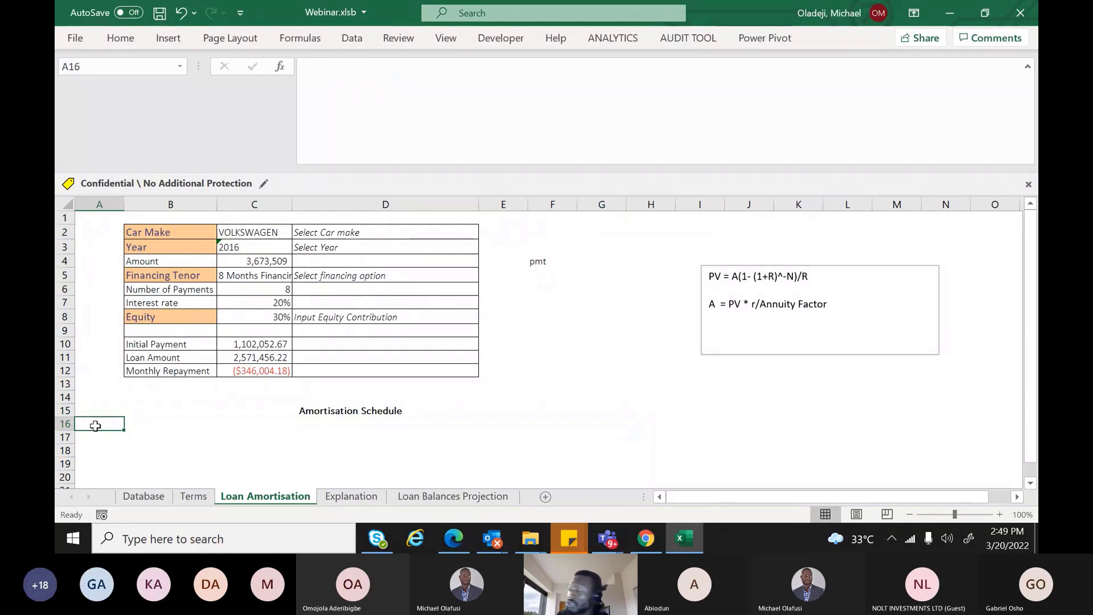
# Enter the headings Payment Period, Opening Balance and Principal Repayment in A16:C16
pyautogui.write('P')
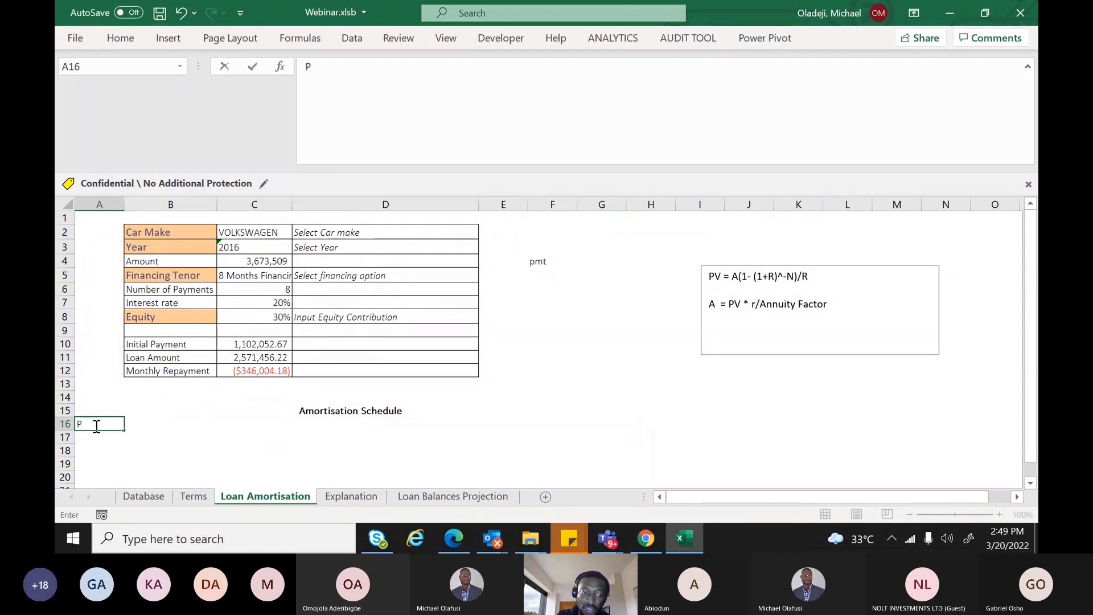
pyautogui.write('aymen')
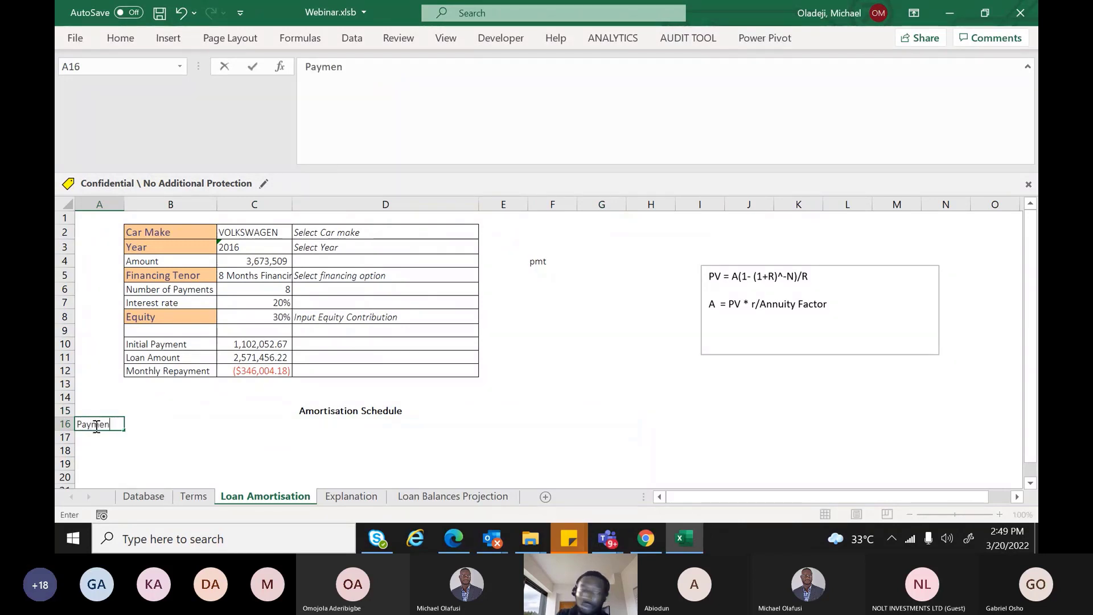
pyautogui.write('t Peri')
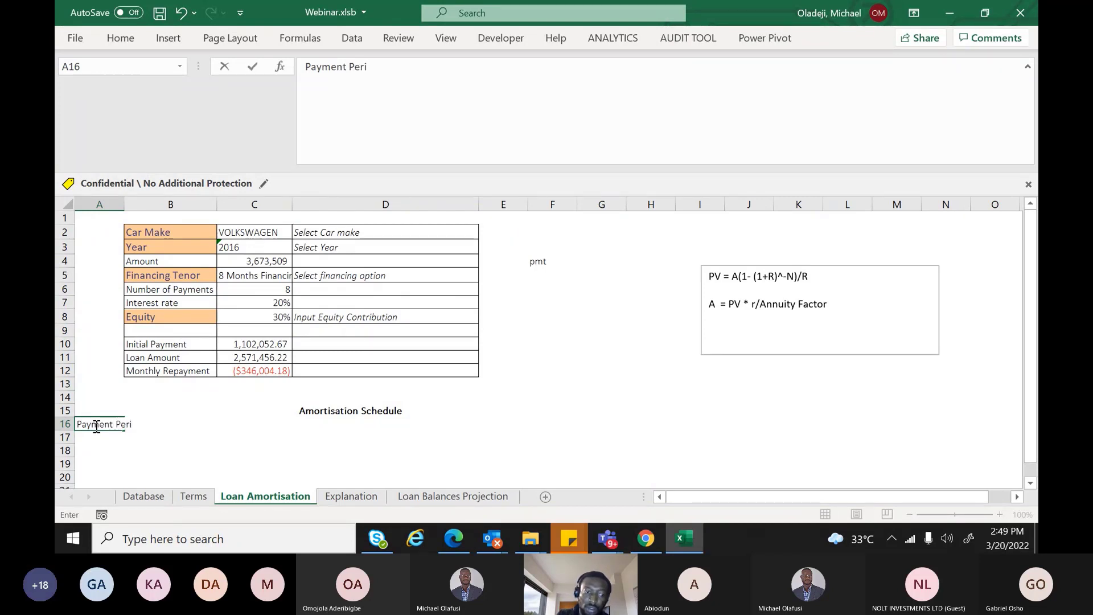
pyautogui.write('fd')
pyautogui.press('Tab')
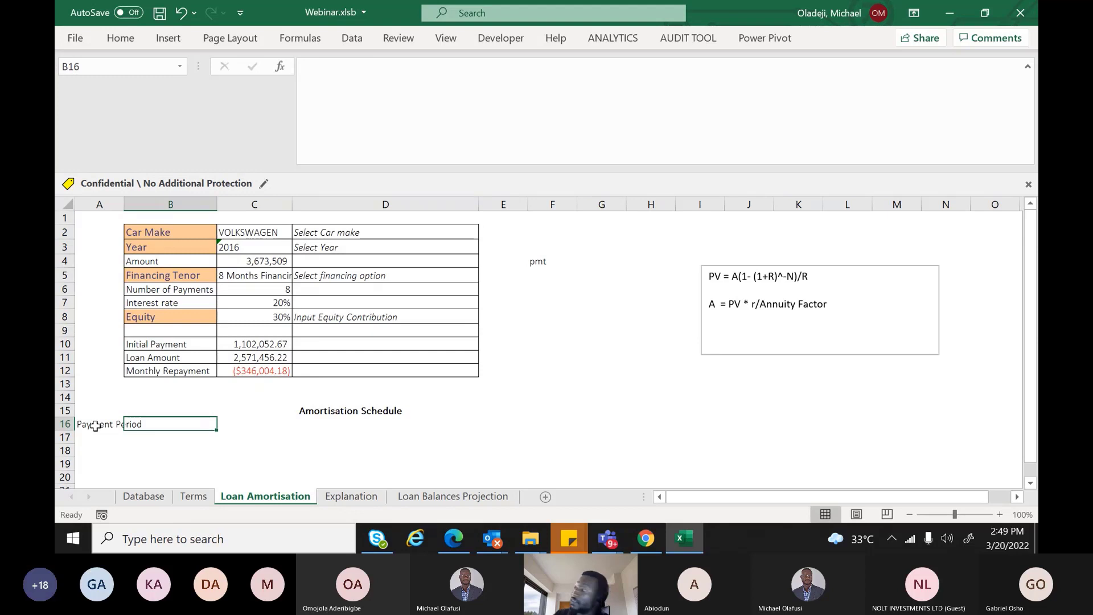
pyautogui.write('O')
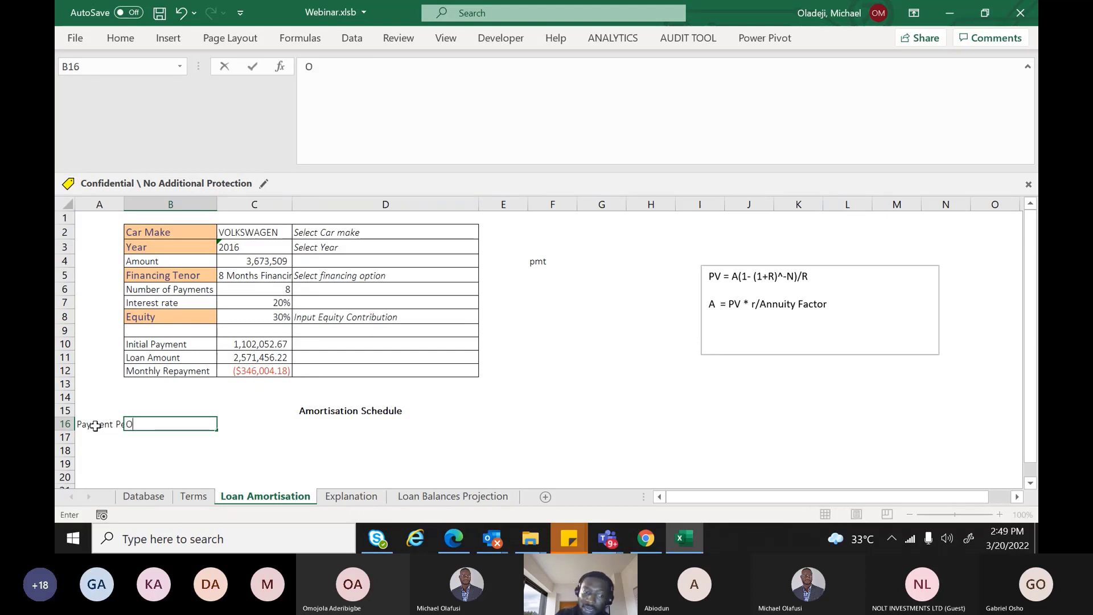
pyautogui.write('pe')
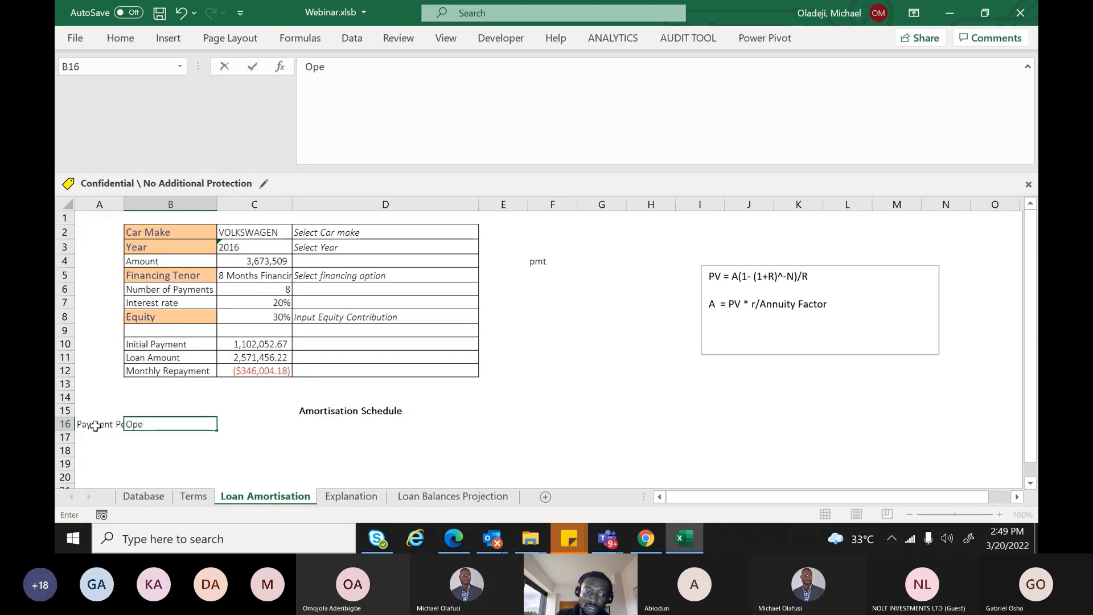
pyautogui.write('ning Balan')
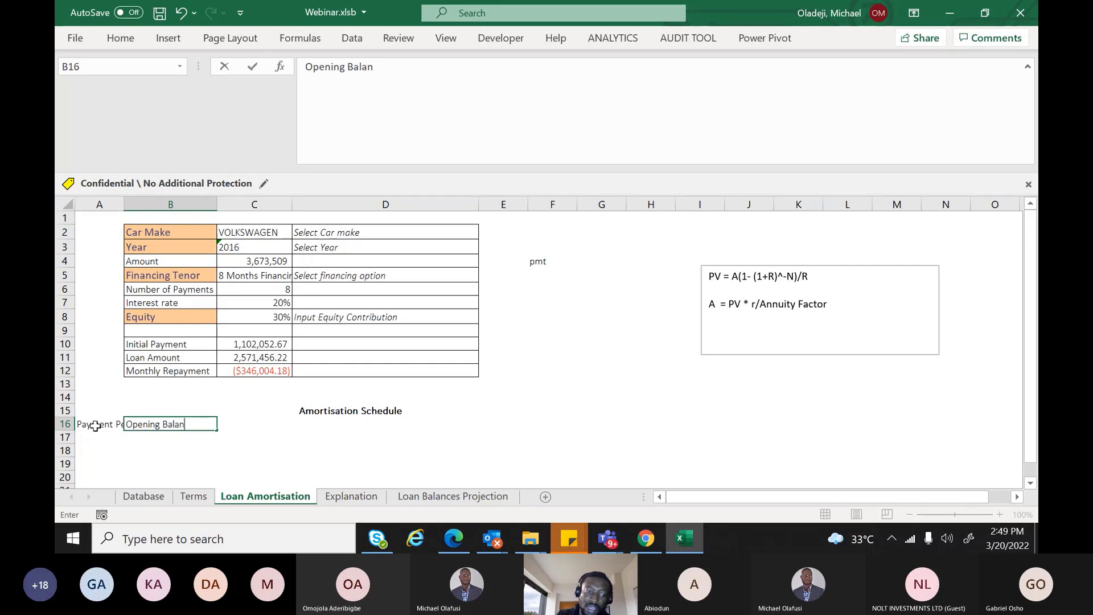
pyautogui.write('ce')
pyautogui.press('Tab')
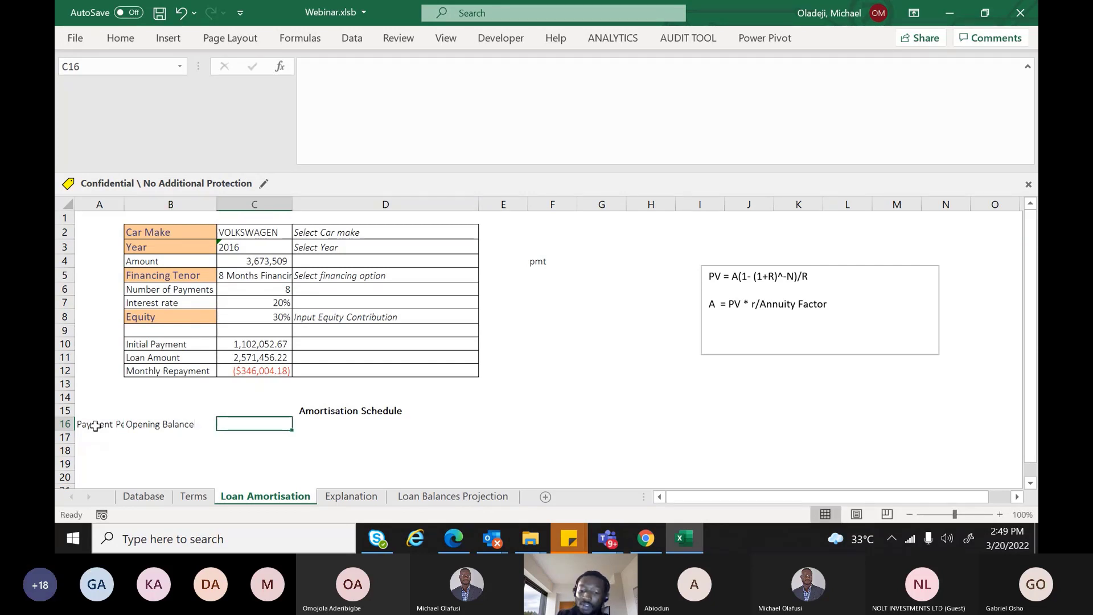
pyautogui.write('P')
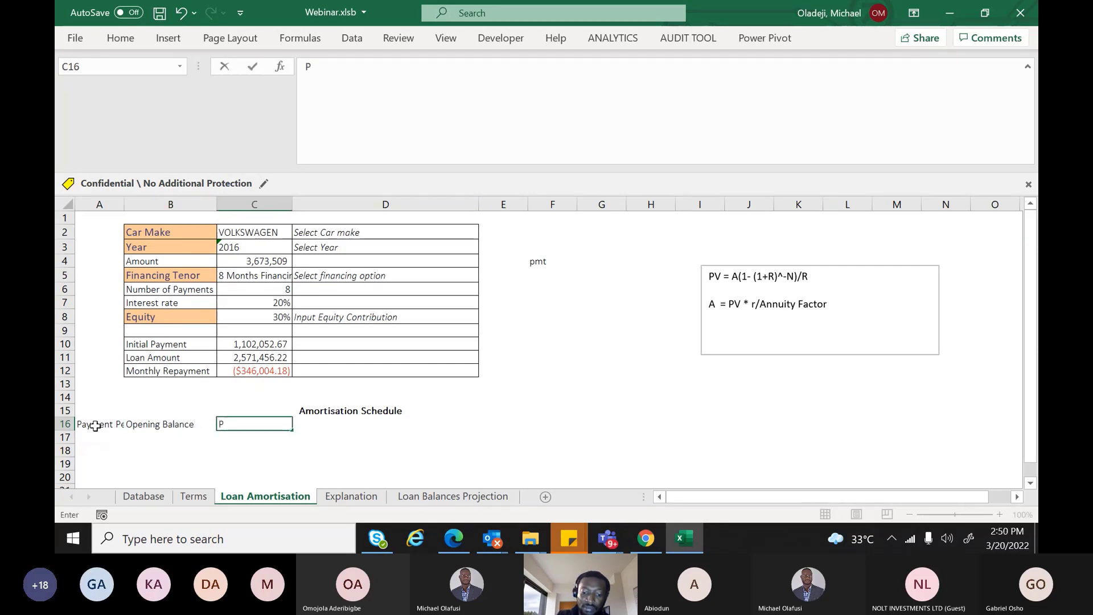
pyautogui.write('rincipal')
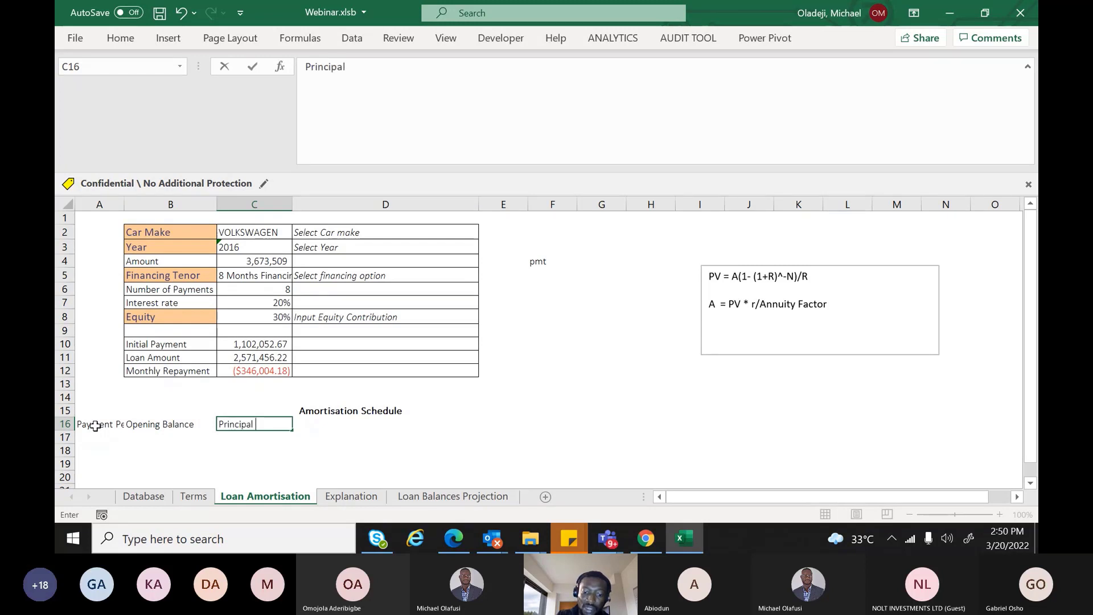
pyautogui.write(' Re')
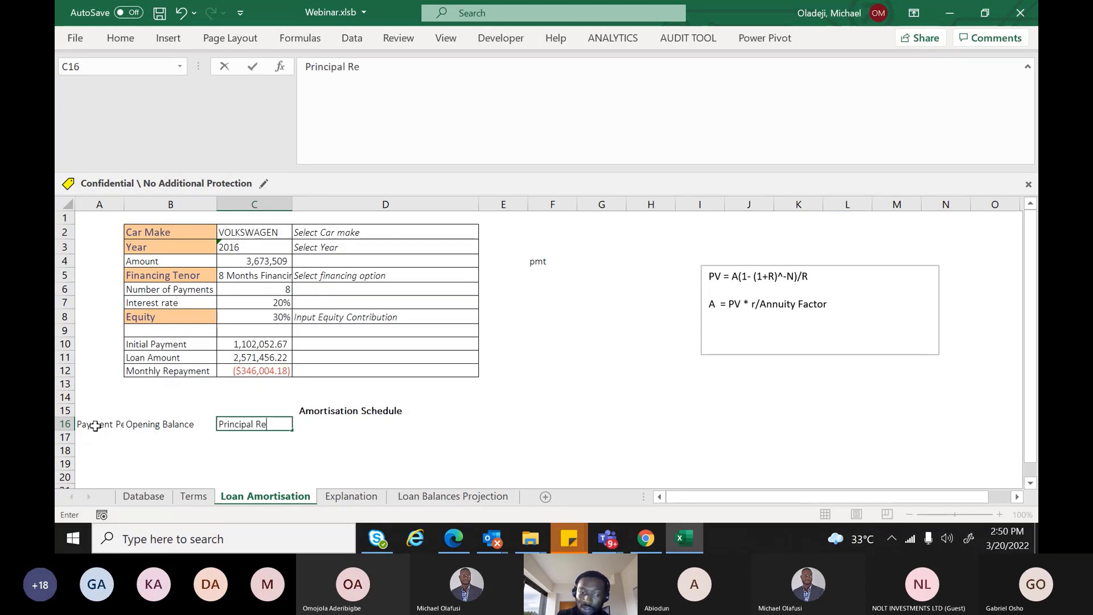
pyautogui.write('payment')
pyautogui.press('Tab')
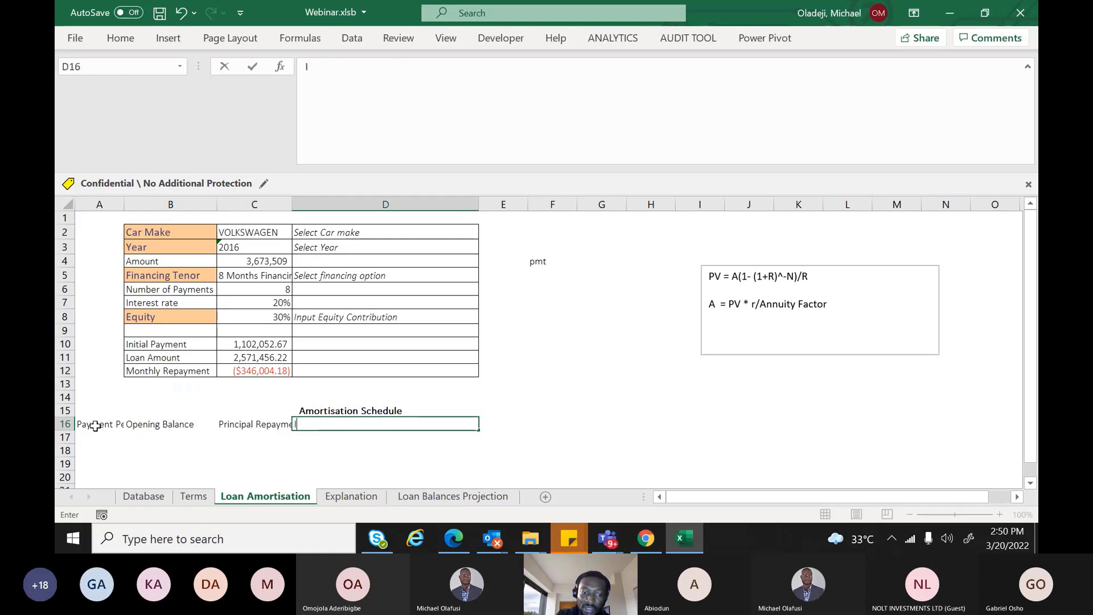
# Add the headings Interest, Monthly Repayment (fixing a typo) and Closing Balance in D16:F16
pyautogui.write('Interest')
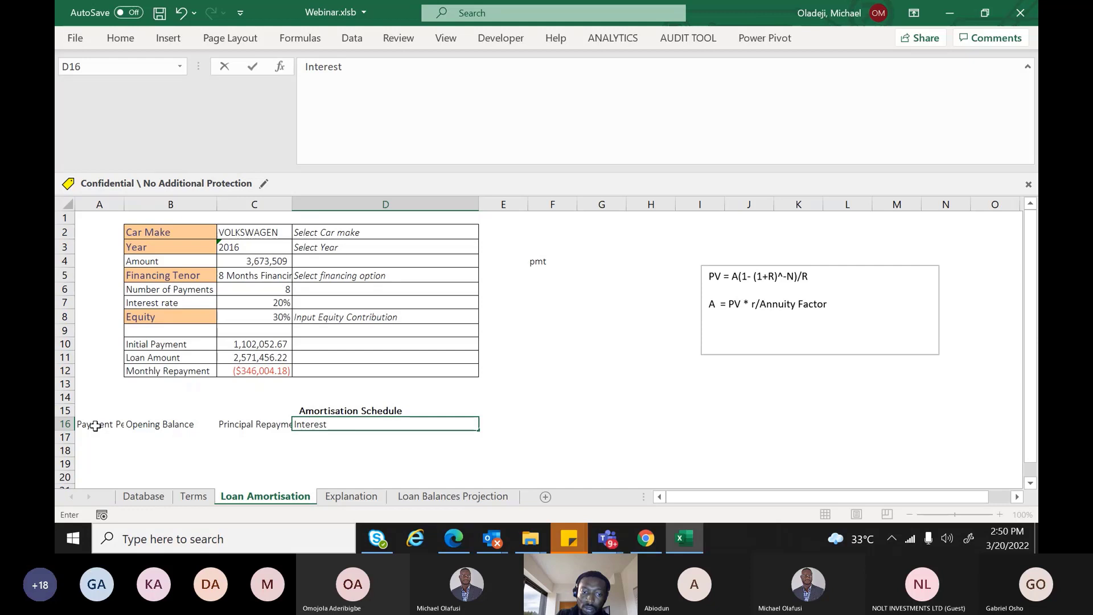
pyautogui.press('Tab')
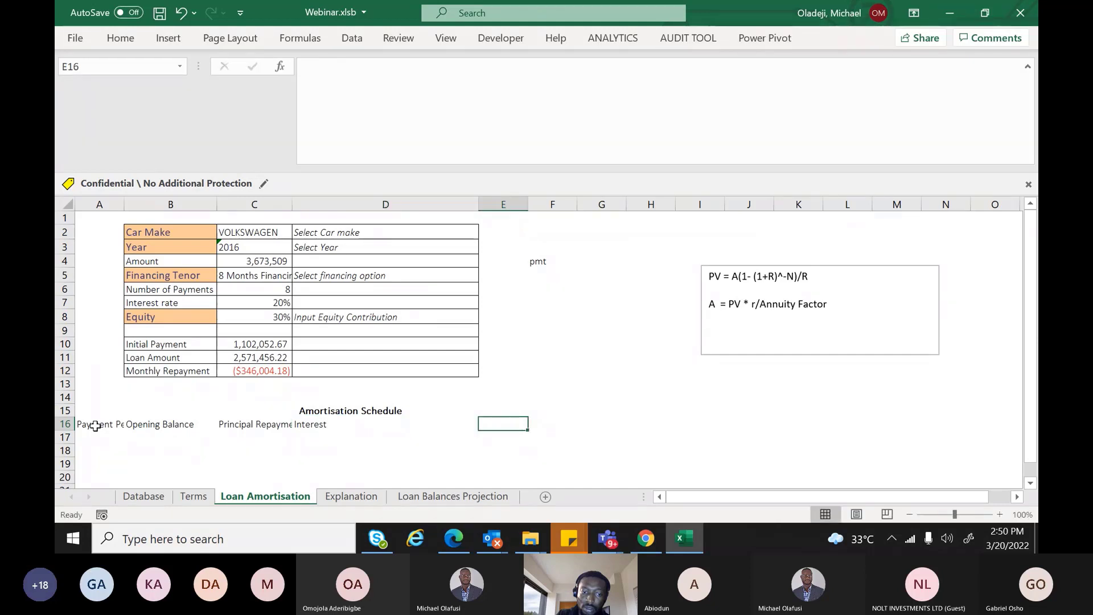
pyautogui.write('M')
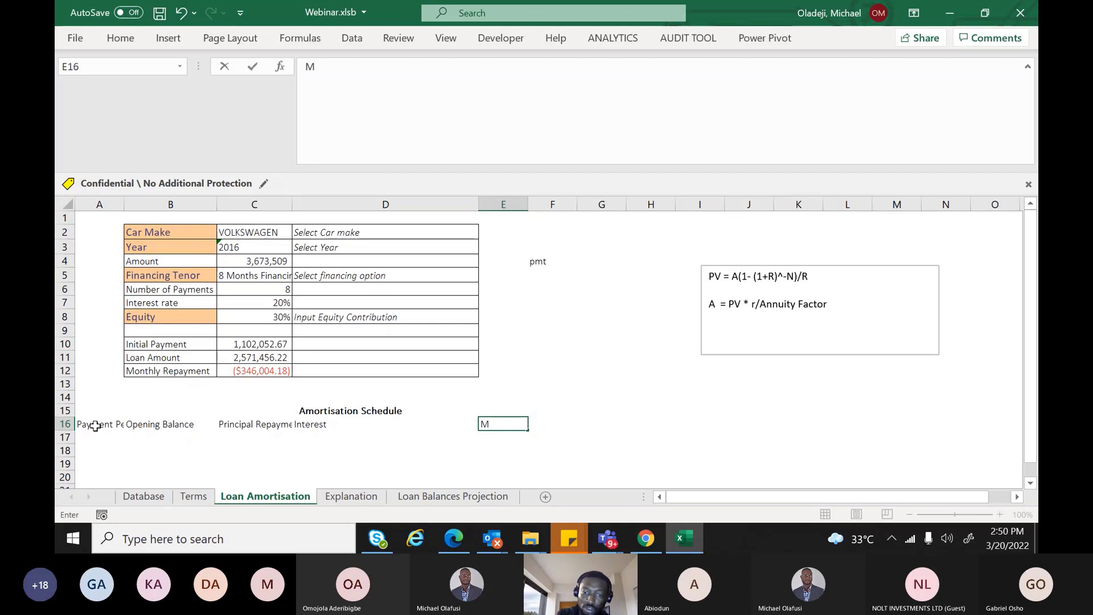
pyautogui.write('onthly Repyme')
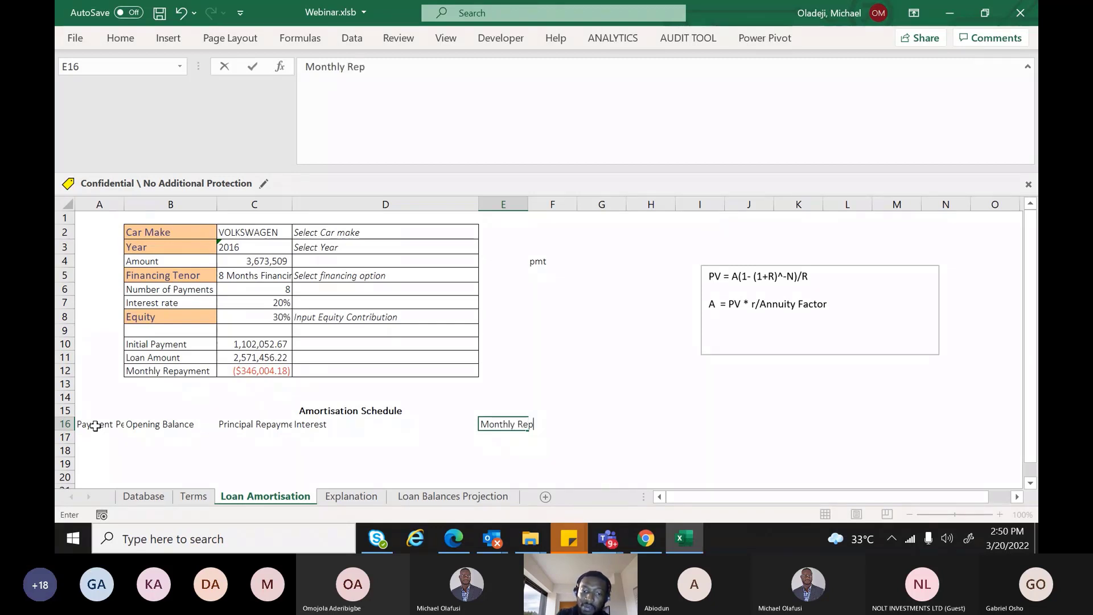
pyautogui.press('BackSpace')
pyautogui.press('BackSpace')
pyautogui.press('BackSpace')
pyautogui.write('ayment')
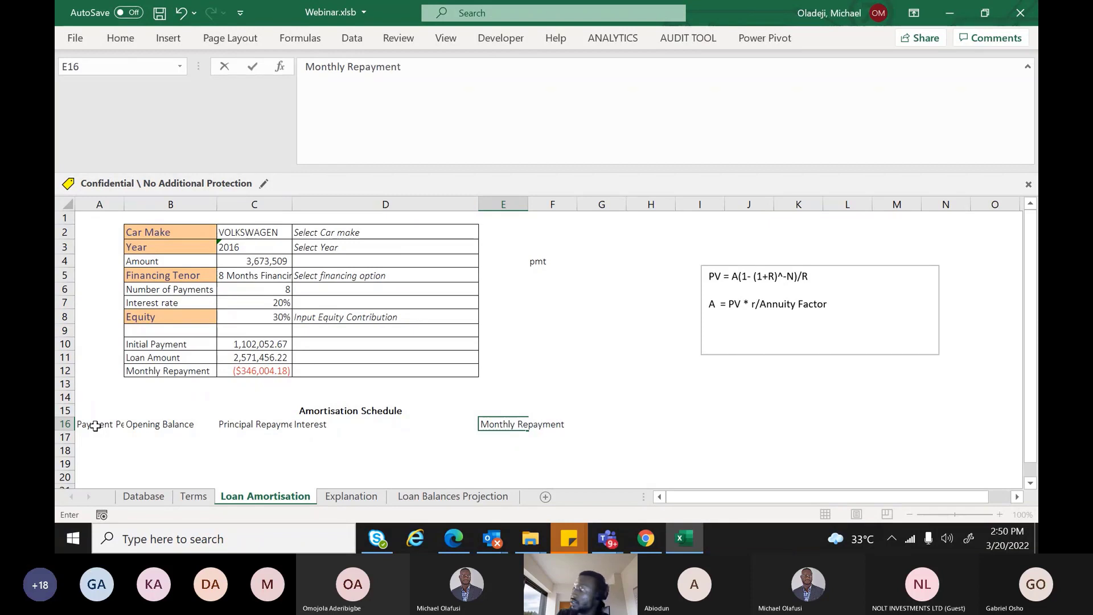
pyautogui.press('Tab')
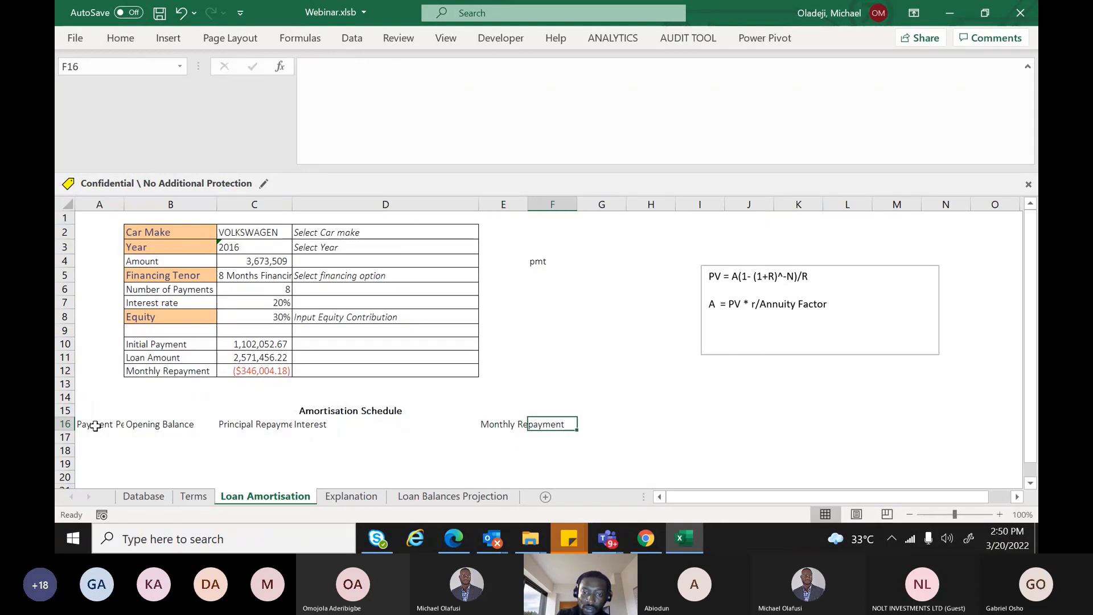
pyautogui.write('Closing')
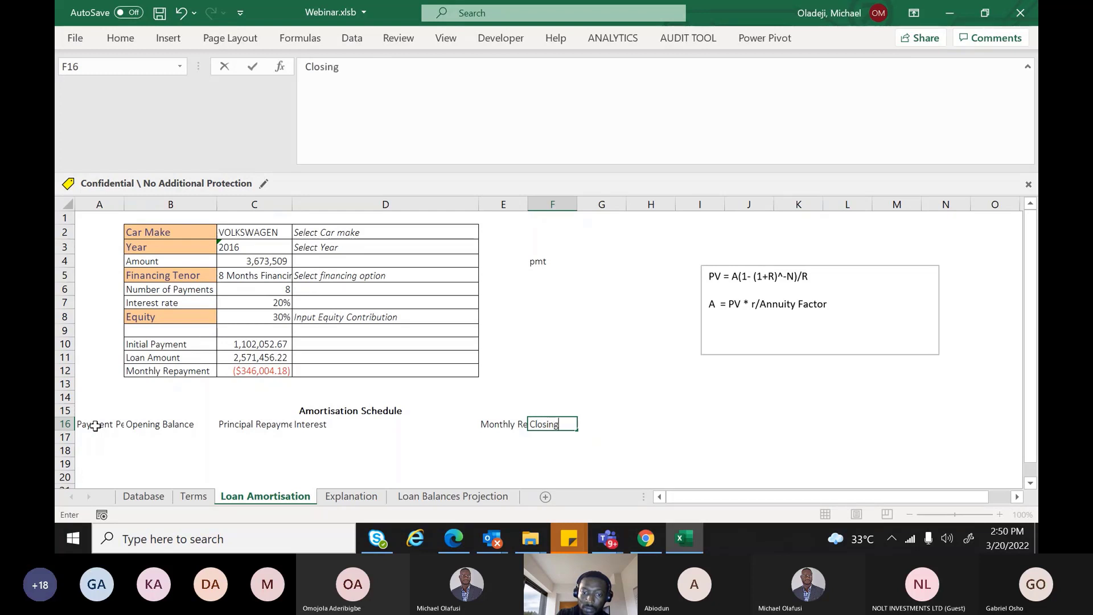
pyautogui.write(' Balance')
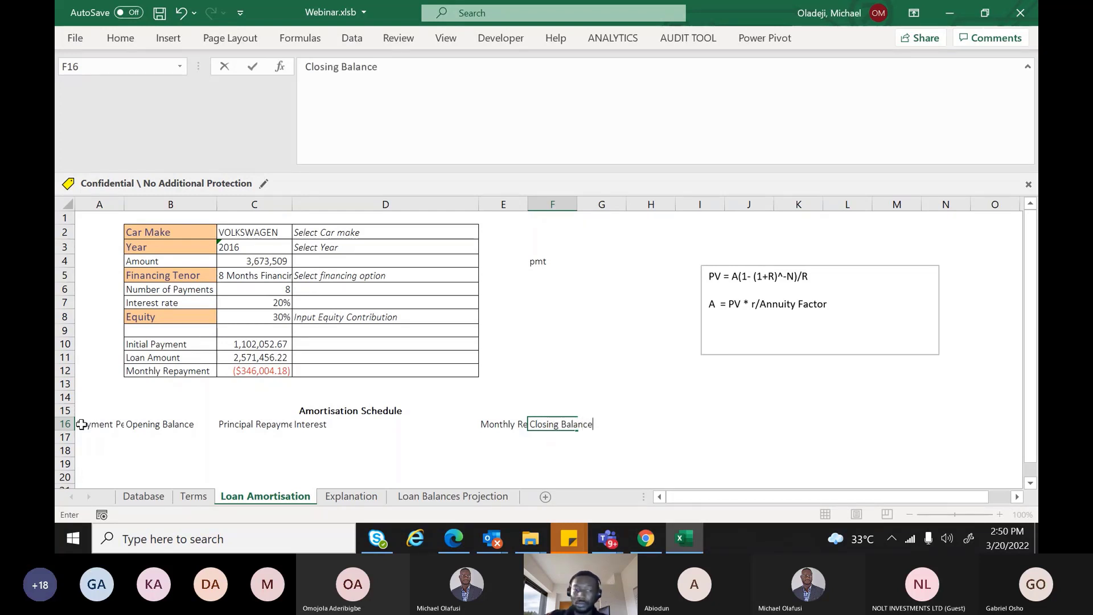
# Commit the Closing Balance heading and AutoFit columns C, D and A to their contents
pyautogui.click(462, 382)
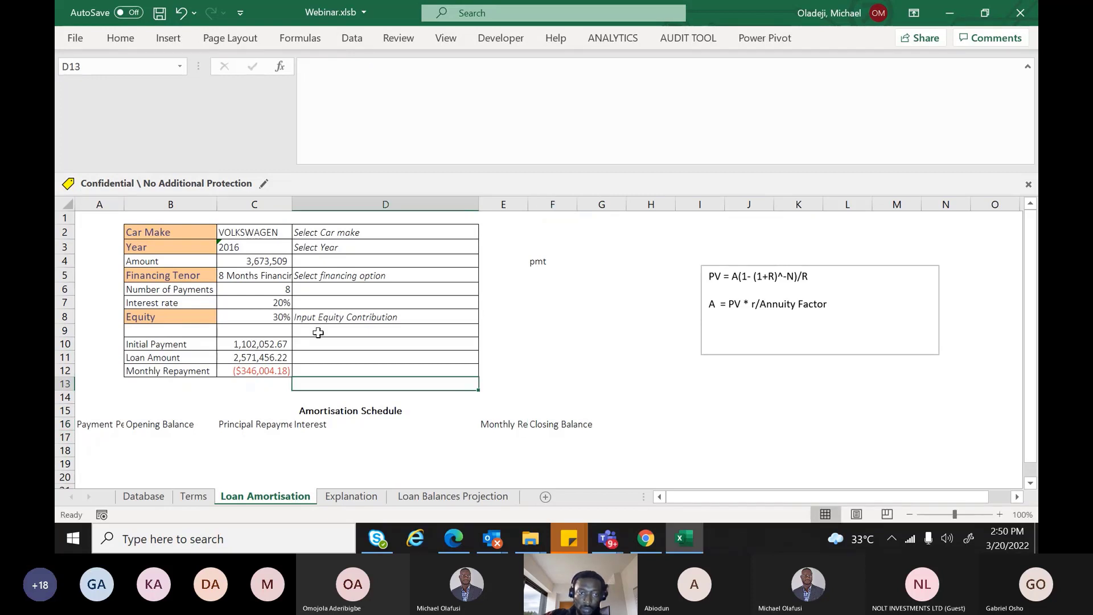
pyautogui.doubleClick(292, 204)
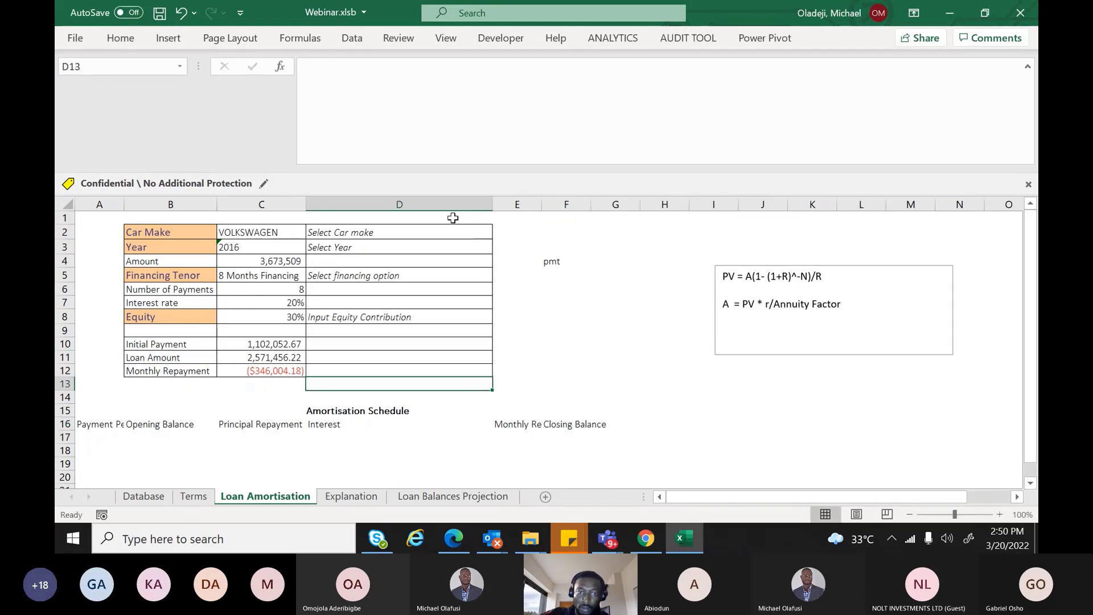
pyautogui.doubleClick(493, 204)
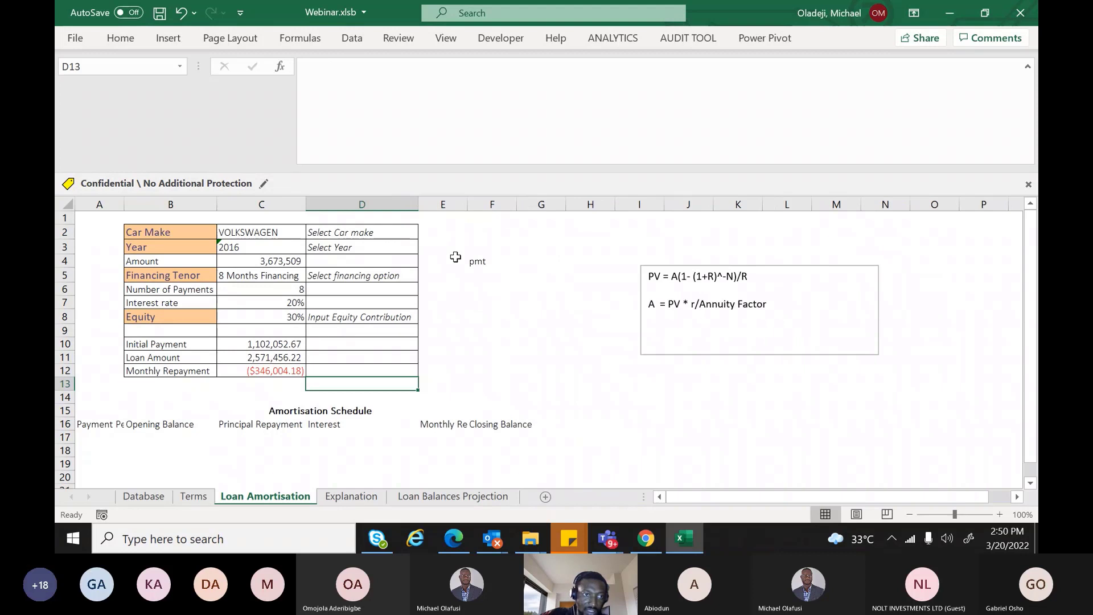
pyautogui.doubleClick(123, 204)
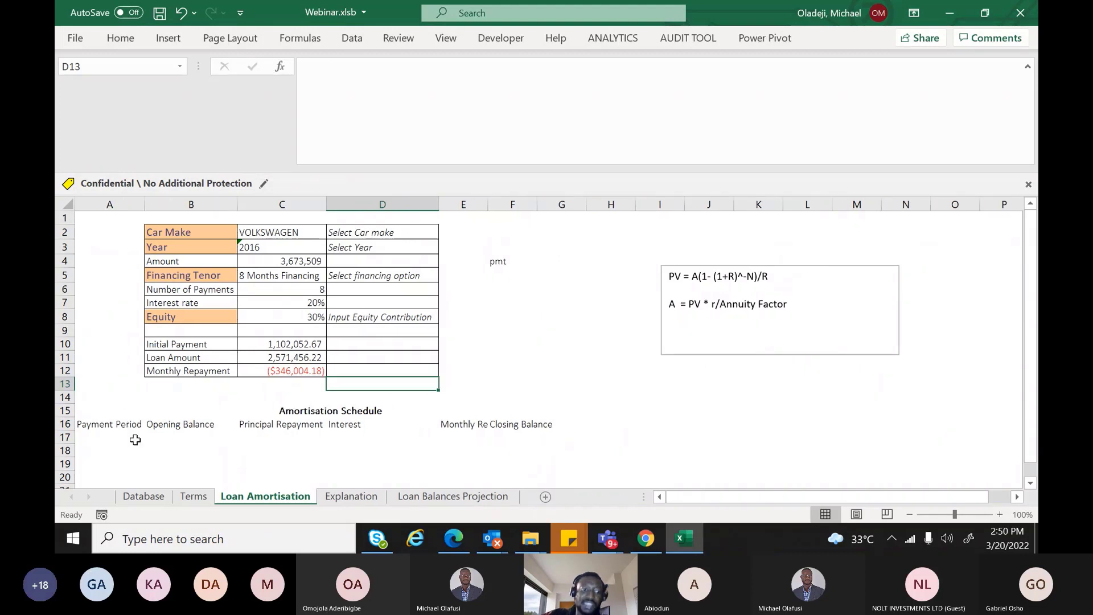
pyautogui.click(102, 438)
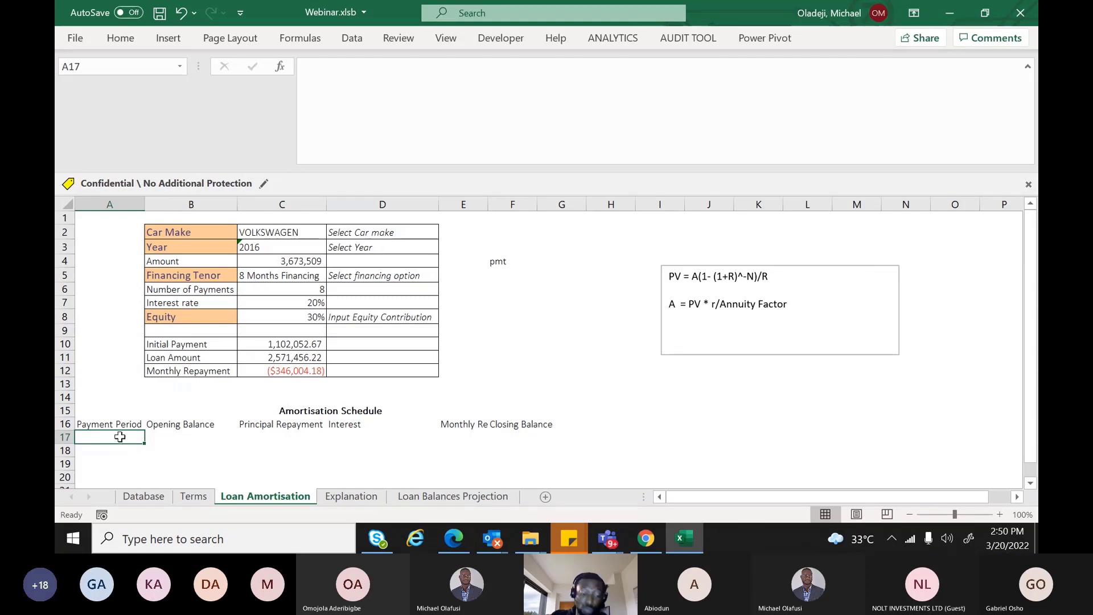
# Enter period 1 in A17 and link the B17 opening balance to the loan amount (=C11)
pyautogui.write('1')
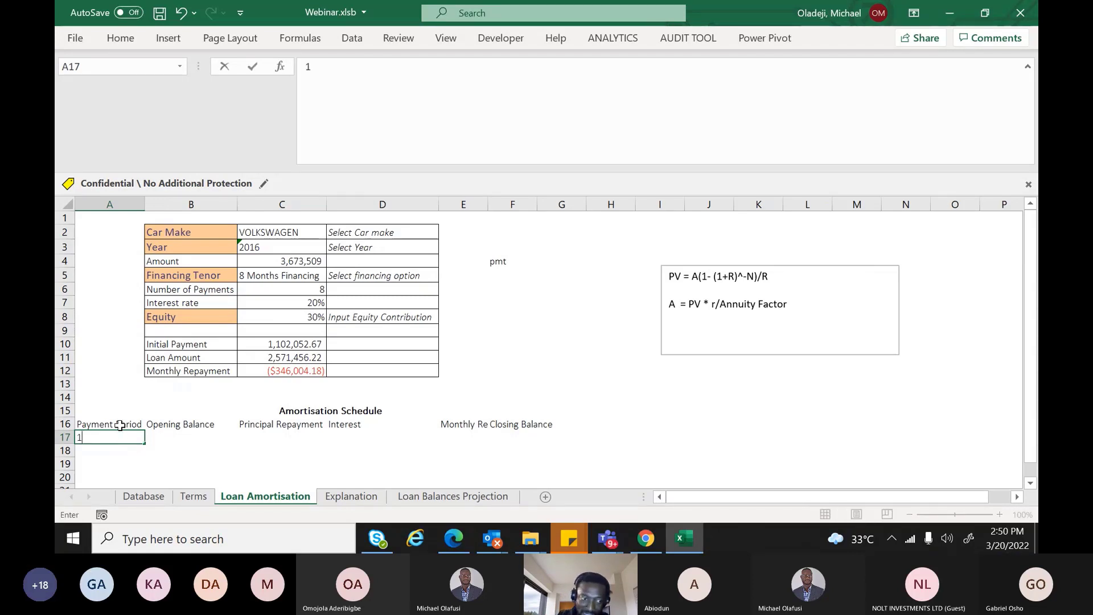
pyautogui.press('Return')
pyautogui.press('Up')
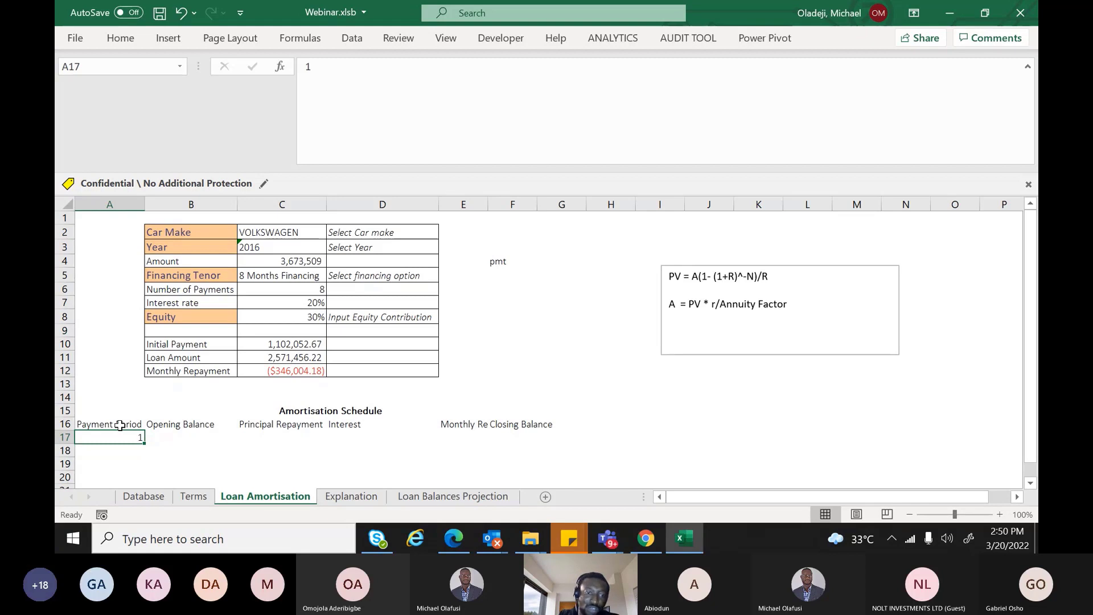
pyautogui.click(175, 435)
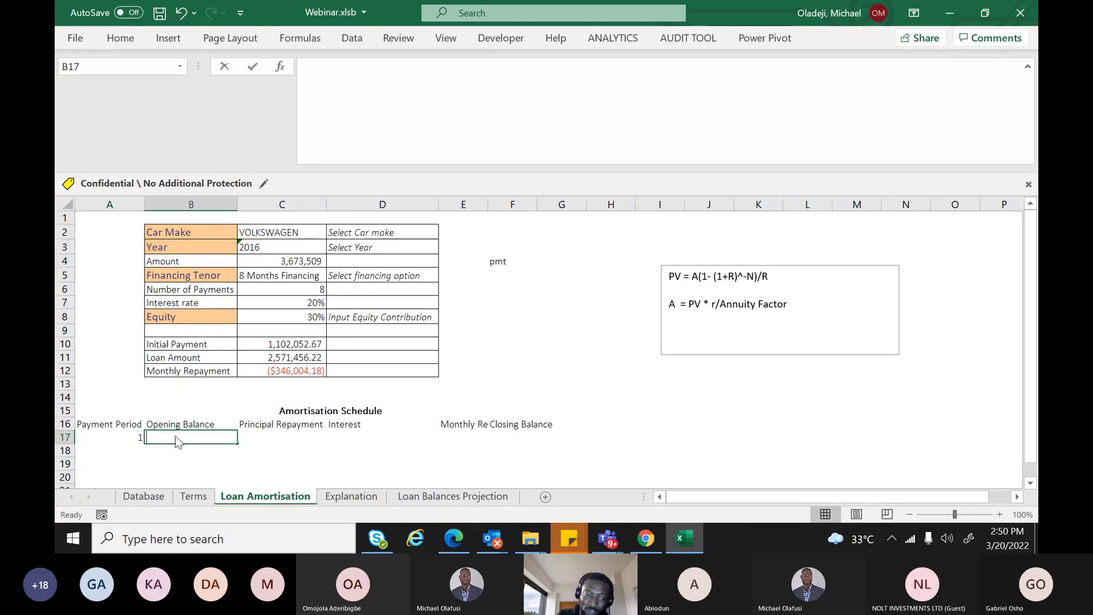
pyautogui.write('=')
pyautogui.click(309, 351)
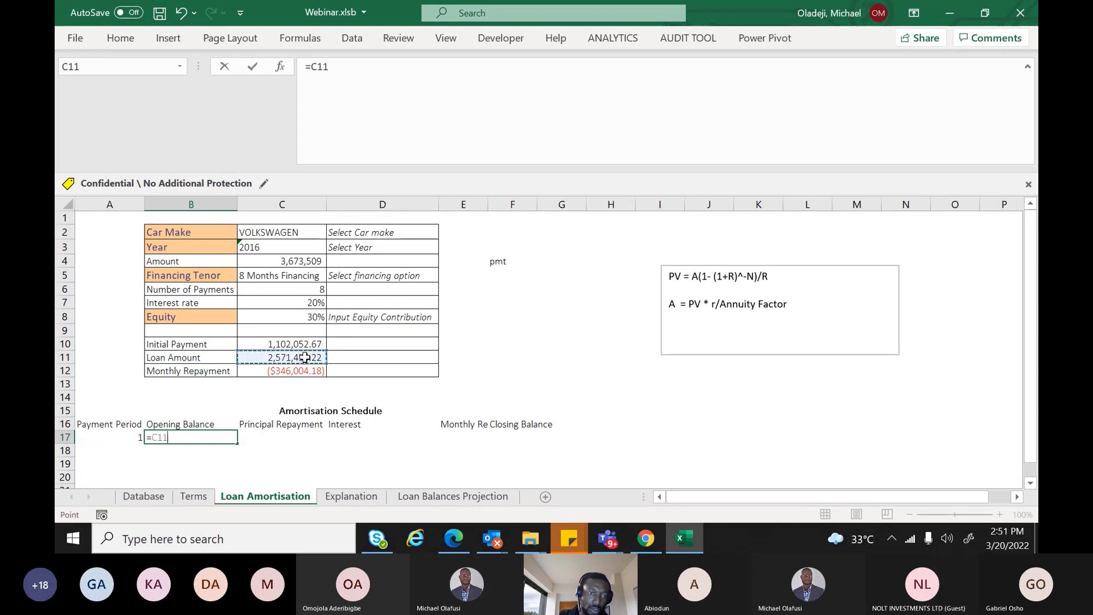
pyautogui.press('Return')
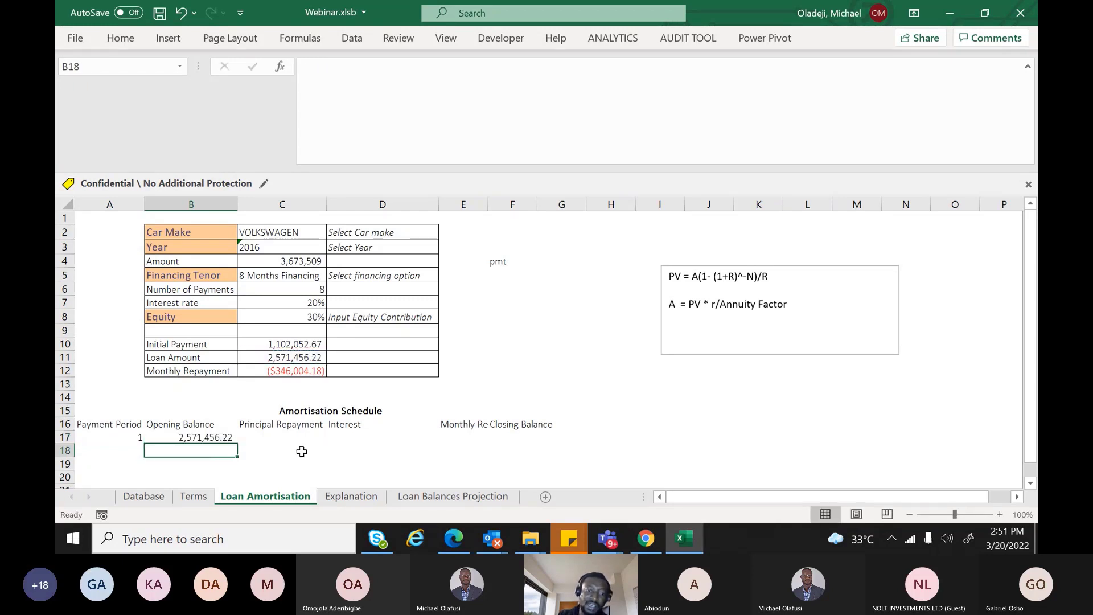
# Enter the monthly interest formula =B17*$C$7/12 in D17, giving 42,857.60
pyautogui.click(282, 439)
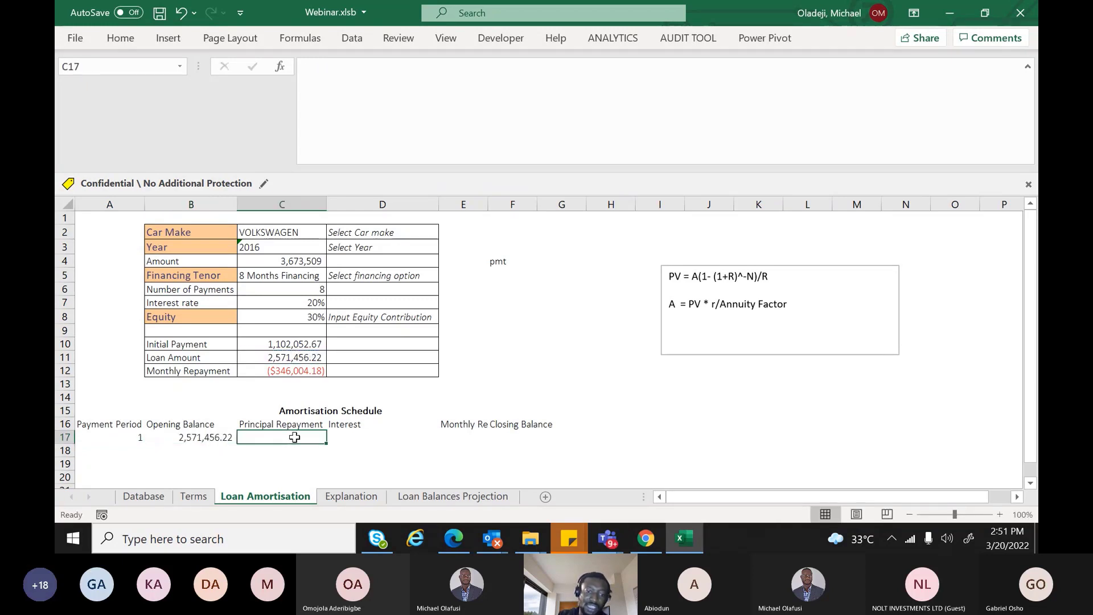
pyautogui.click(354, 438)
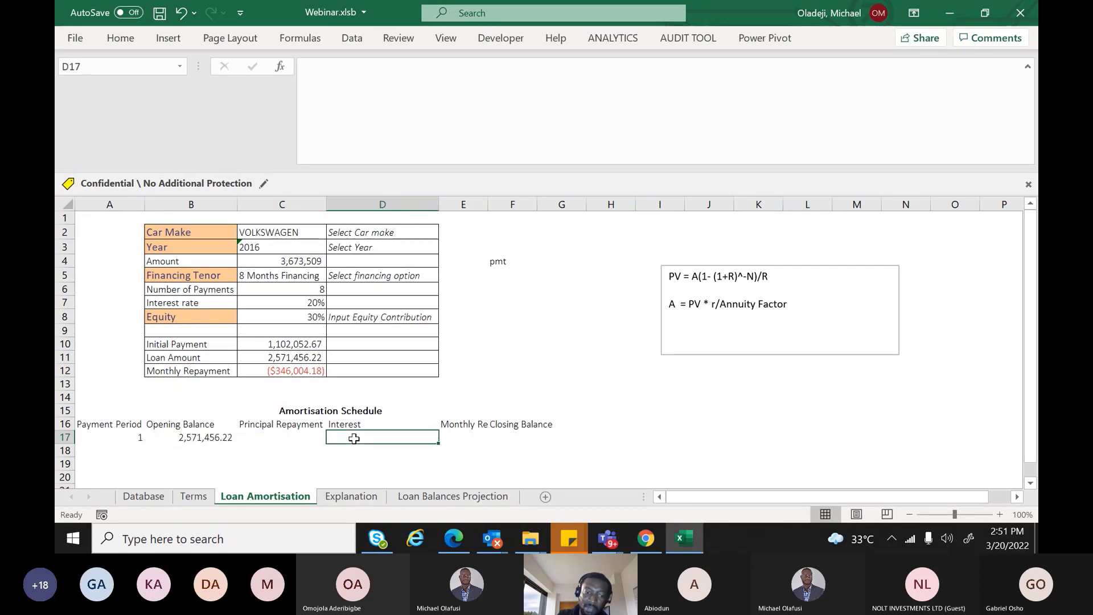
pyautogui.write('=')
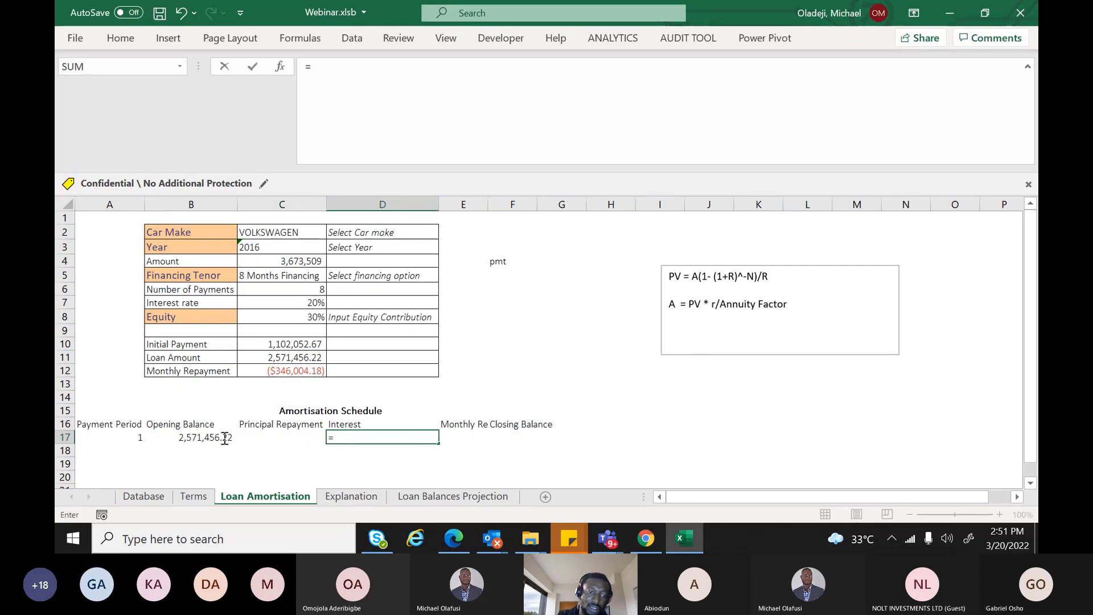
pyautogui.click(213, 437)
pyautogui.write('*(')
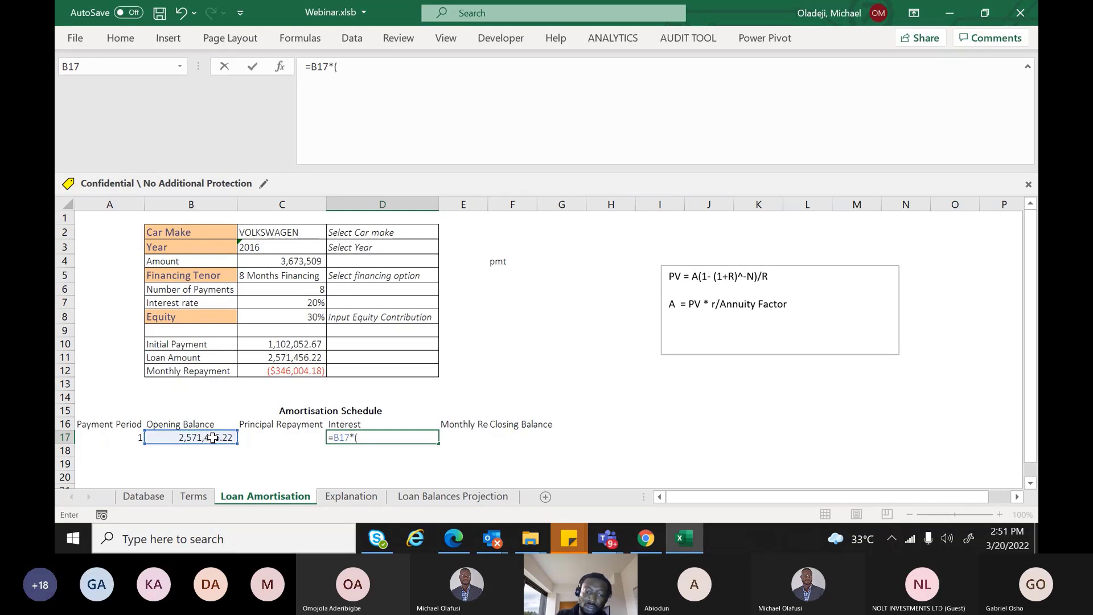
pyautogui.press('BackSpace')
pyautogui.click(306, 301)
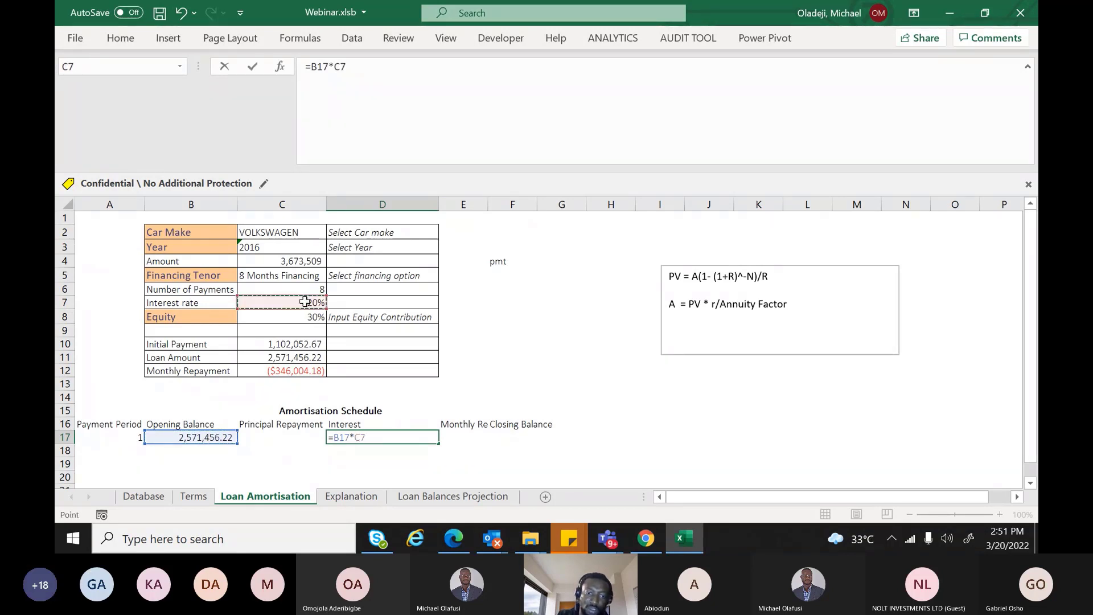
pyautogui.write('/12')
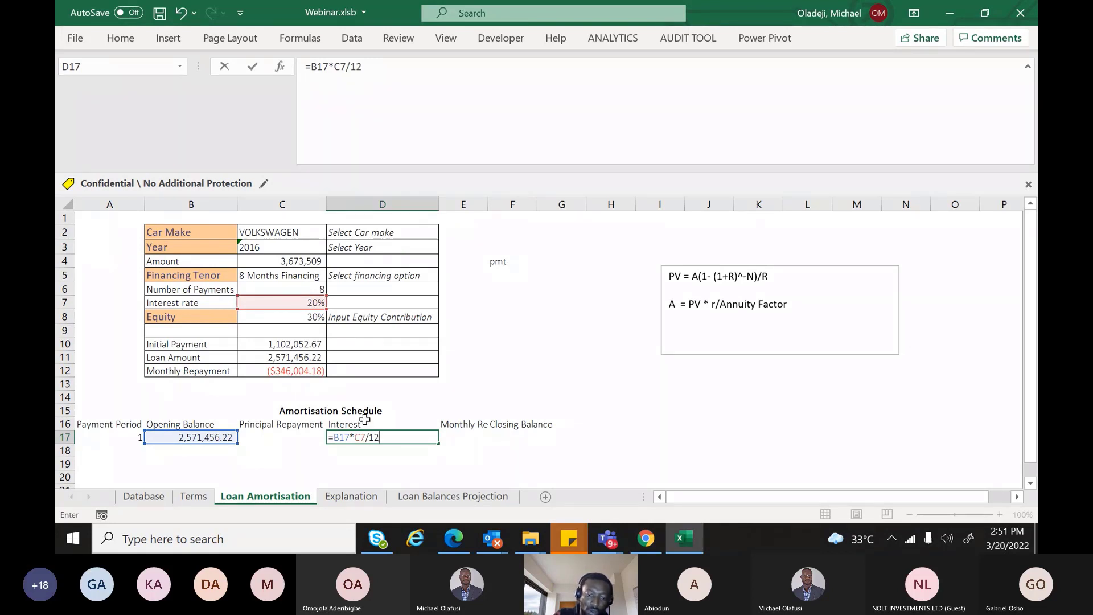
pyautogui.click(365, 437)
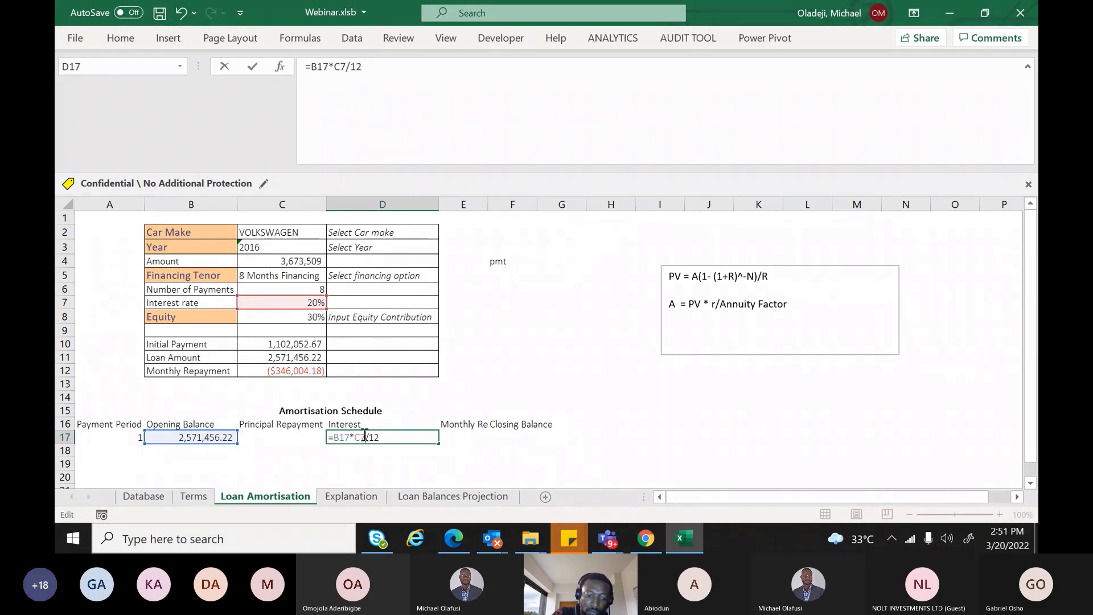
pyautogui.press('F4')
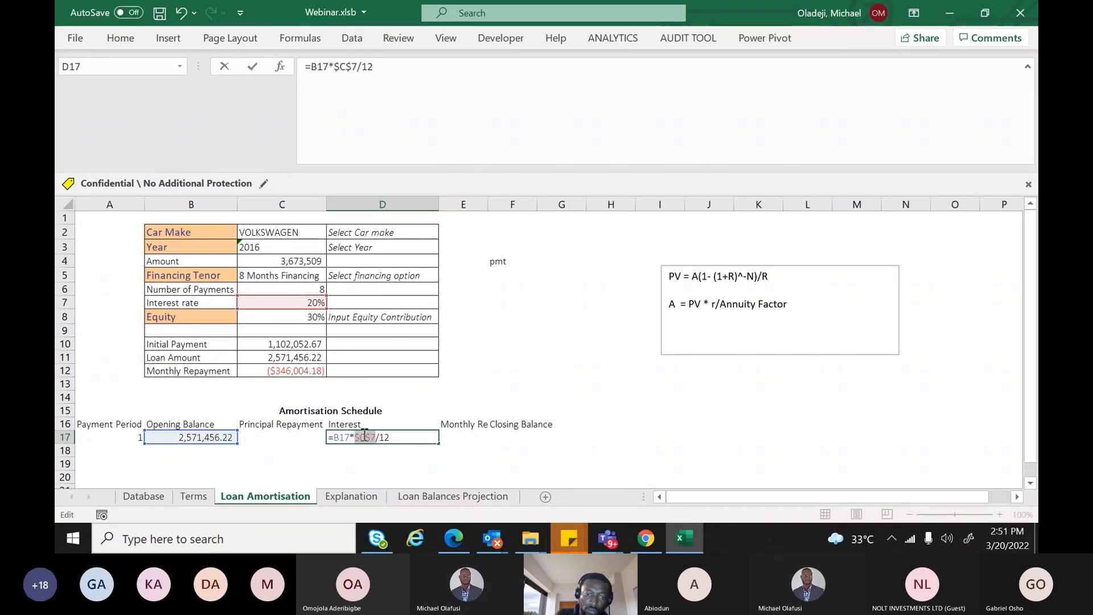
pyautogui.press('Return')
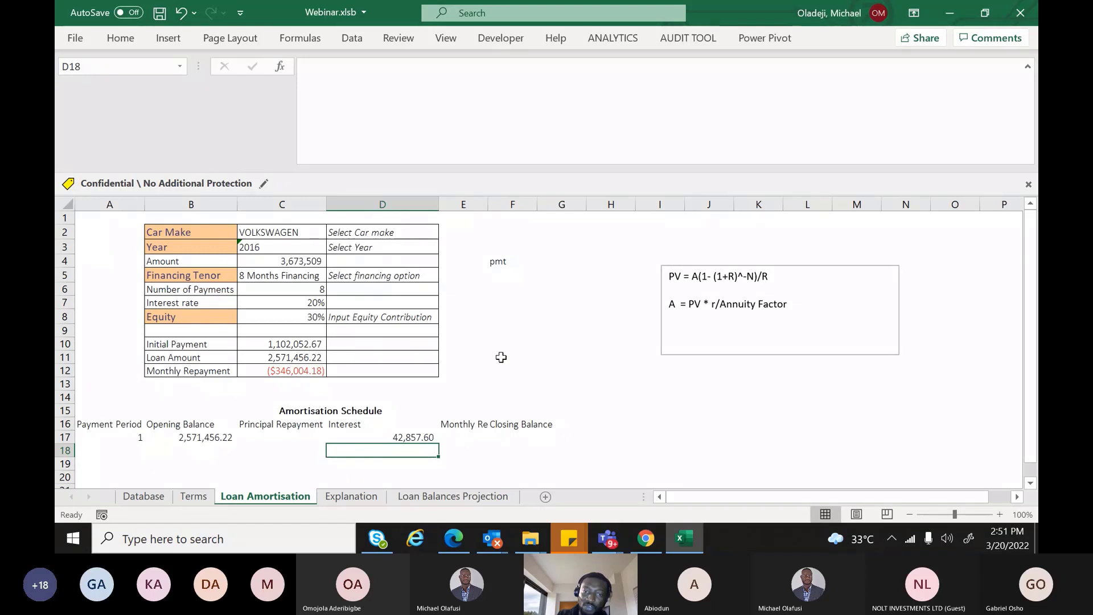
# Widen column E and link the E17 monthly repayment to C12 (=C12)
pyautogui.doubleClick(488, 204)
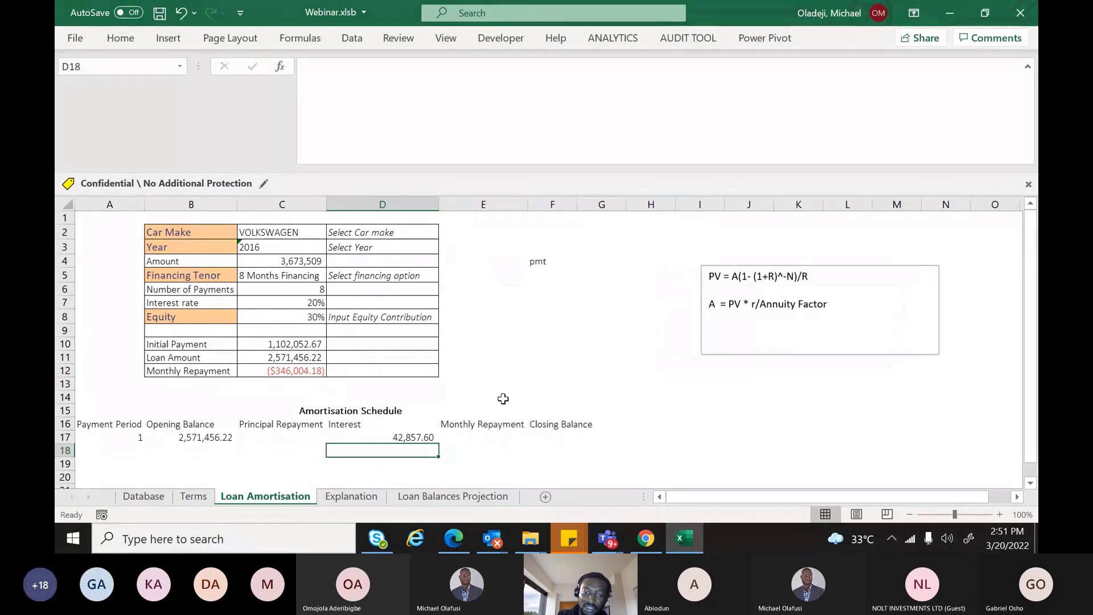
pyautogui.click(470, 437)
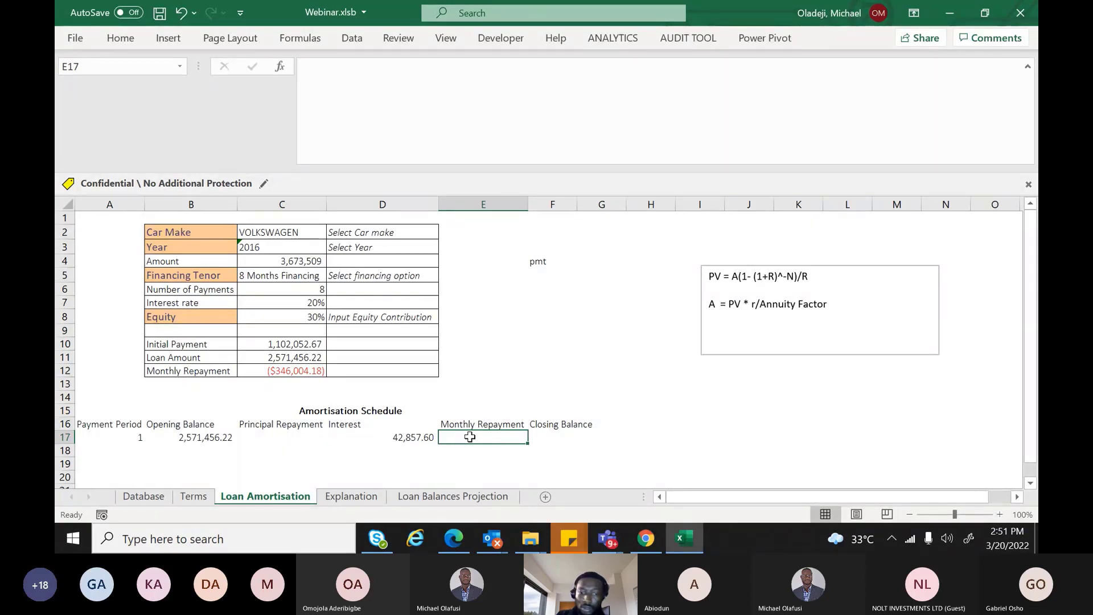
pyautogui.write('=')
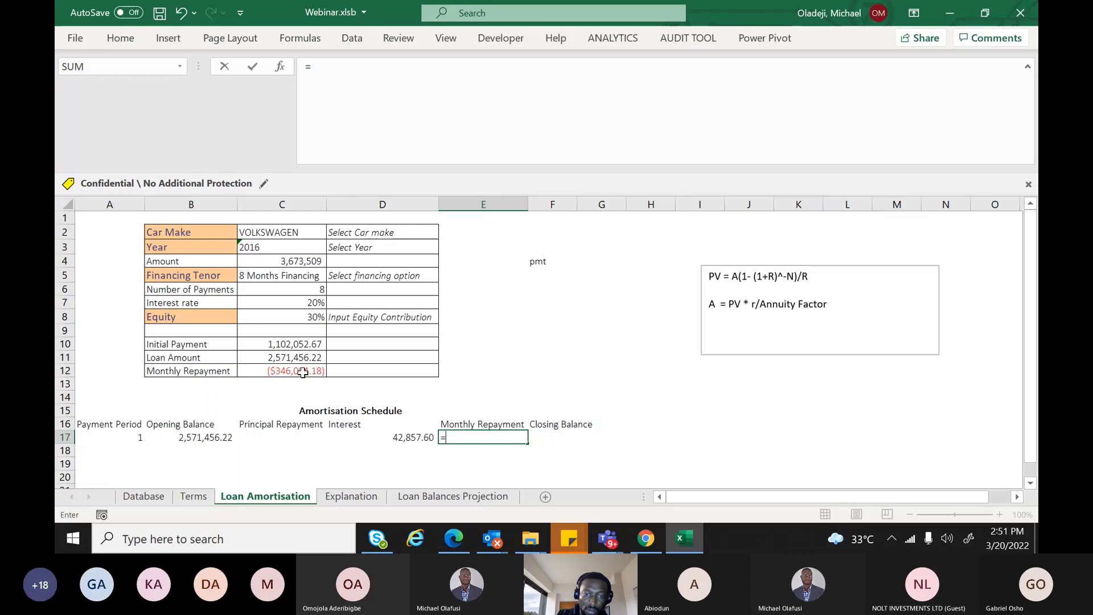
pyautogui.click(303, 372)
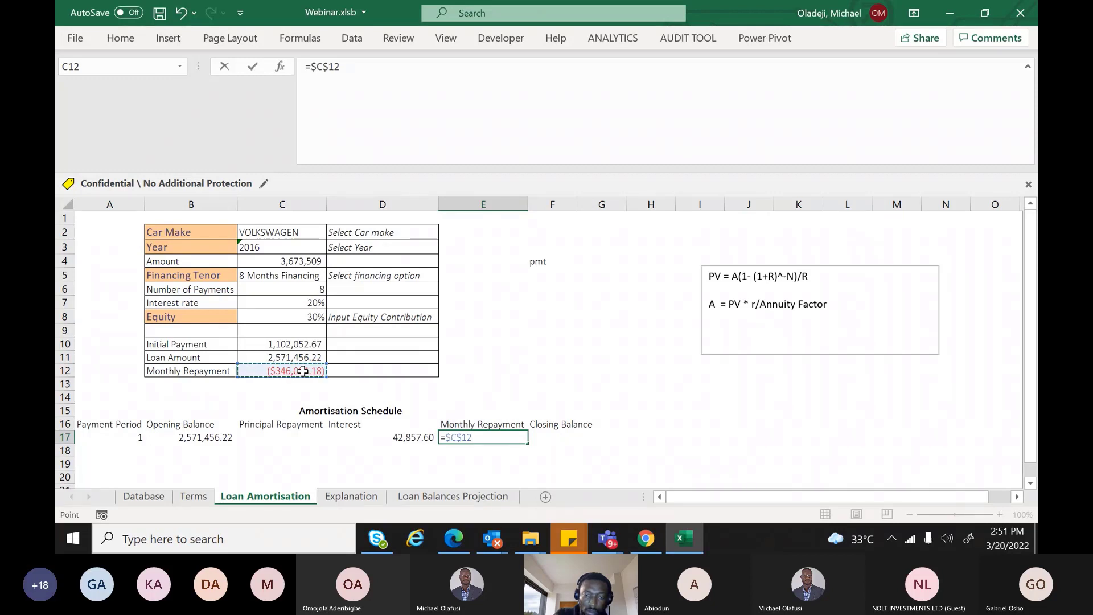
pyautogui.press('Return')
pyautogui.press('Up')
pyautogui.press('Right')
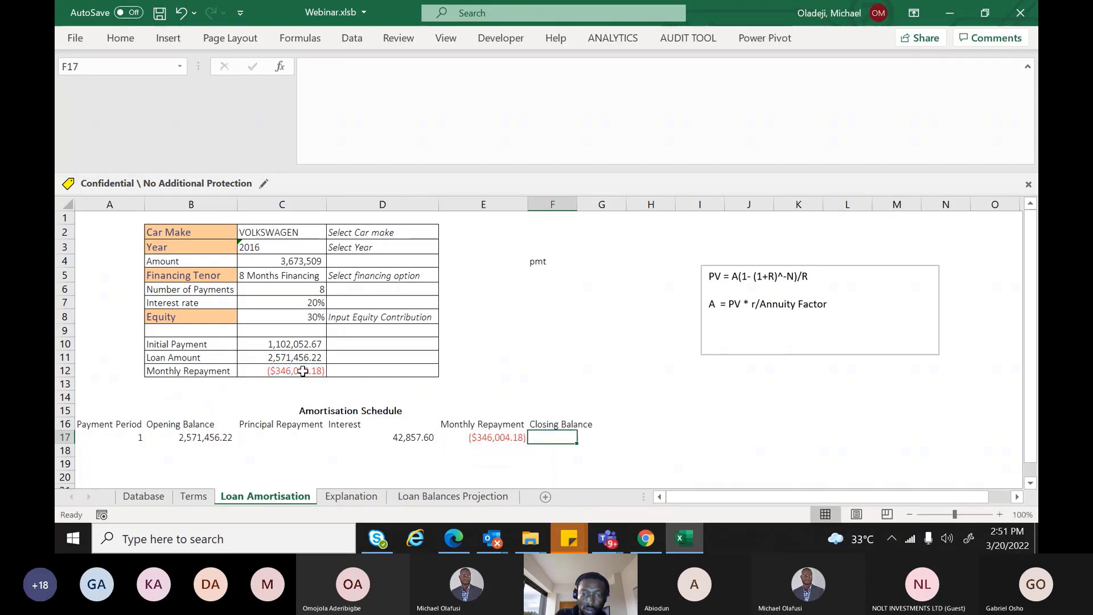
# Enter the closing balance formula =B17+D17+E17 in F17, giving 2,268,309.64
pyautogui.write('=')
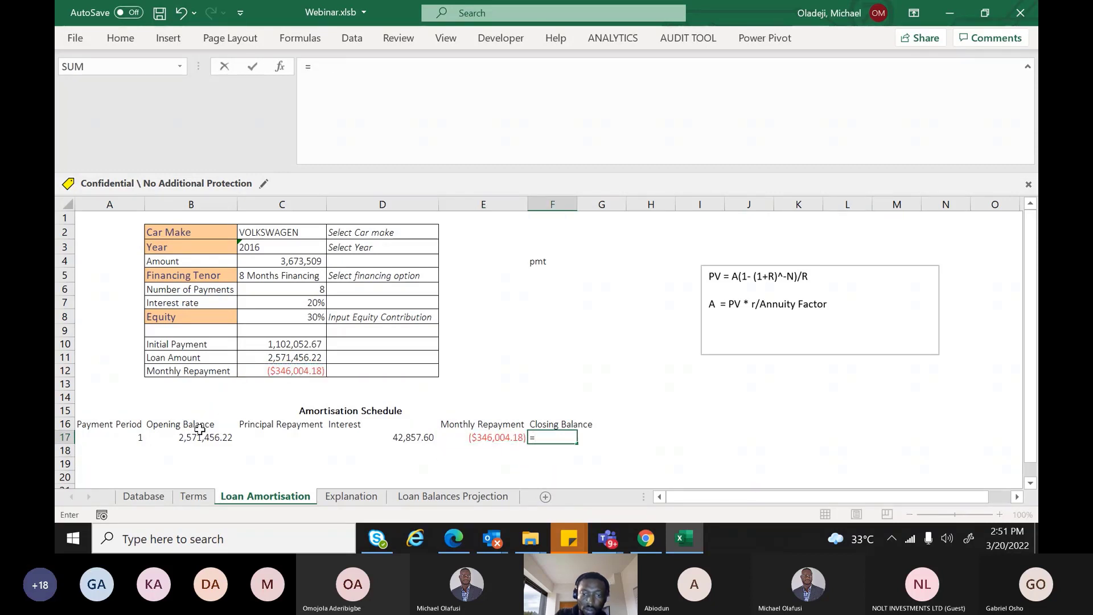
pyautogui.click(192, 435)
pyautogui.write('+')
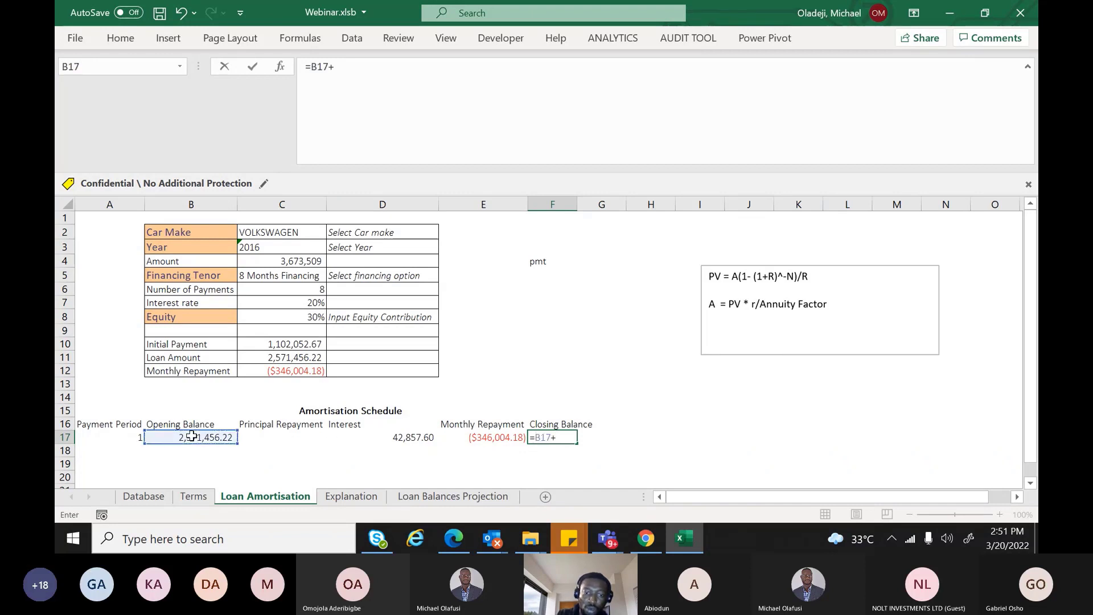
pyautogui.click(414, 434)
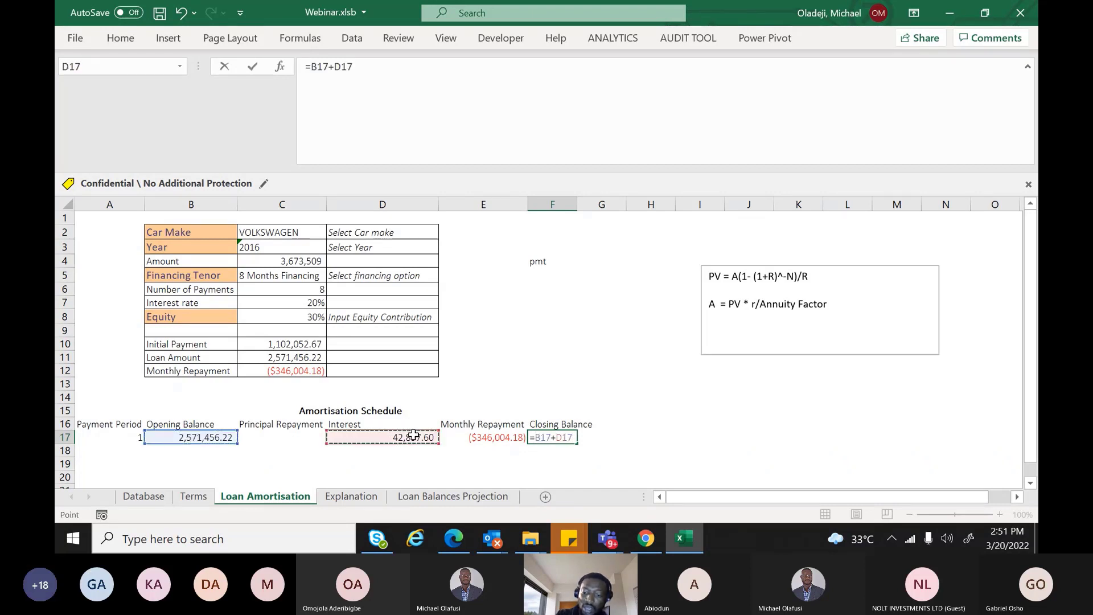
pyautogui.write('+')
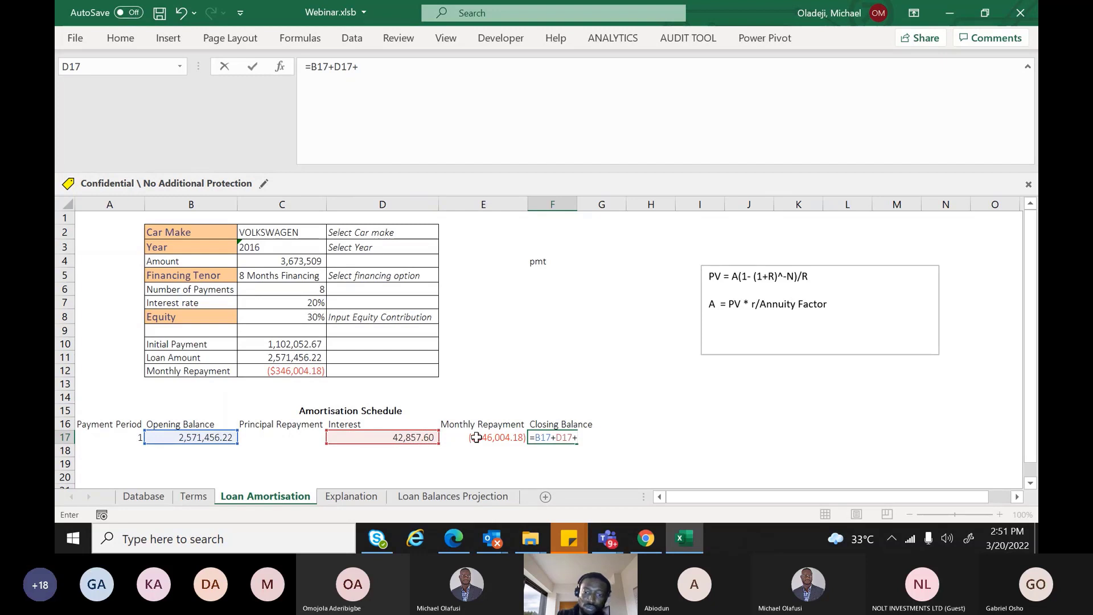
pyautogui.click(476, 437)
pyautogui.press('Return')
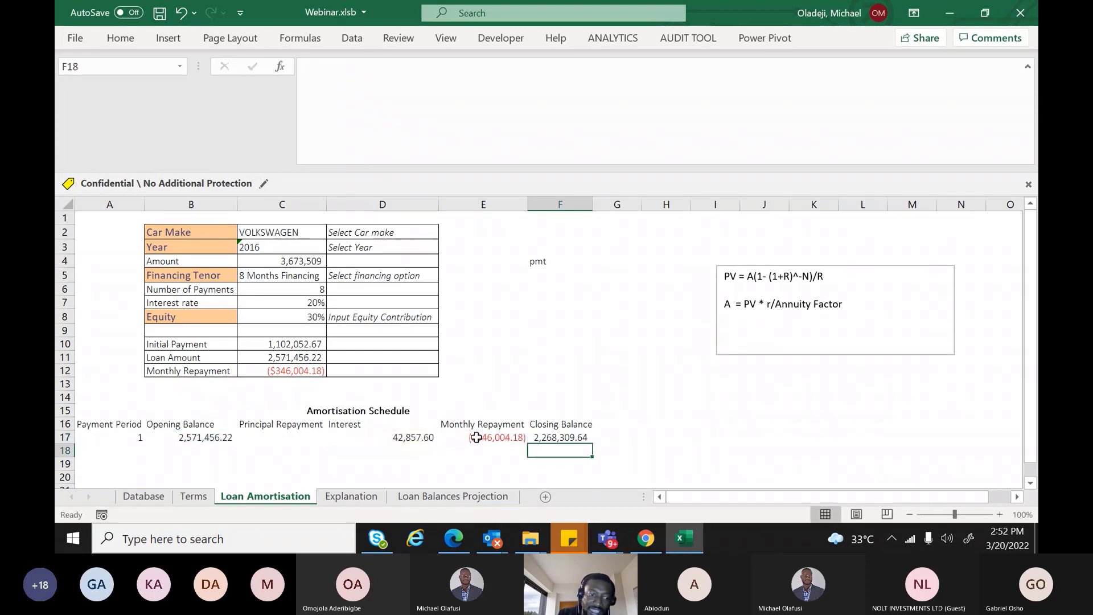
# Add period 2 in A18 with its opening balance linked to the previous closing balance (=F17)
pyautogui.click(131, 448)
pyautogui.write('2')
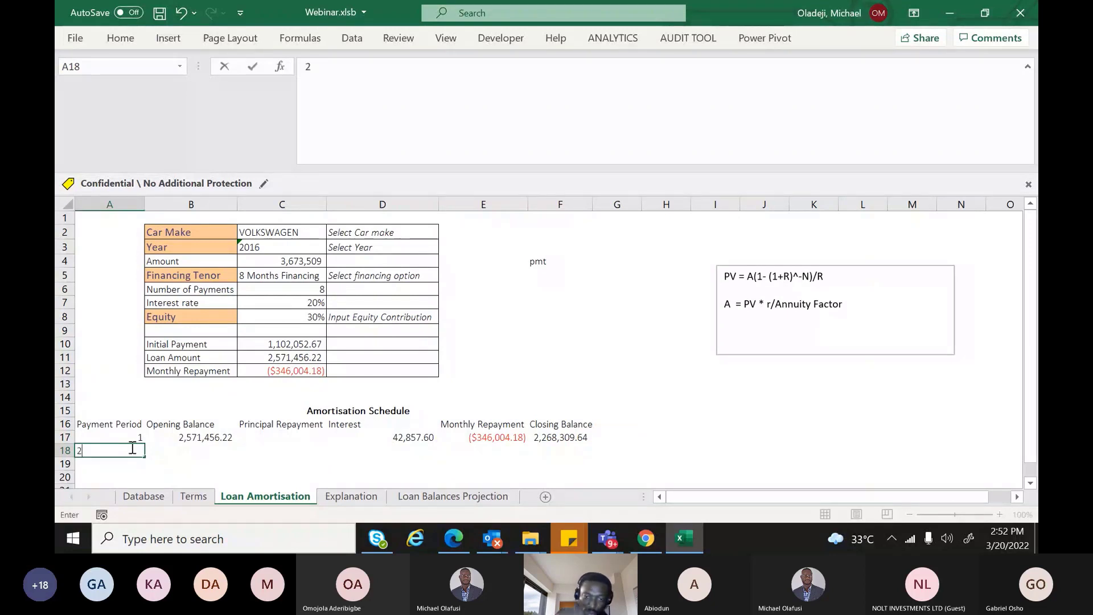
pyautogui.click(190, 447)
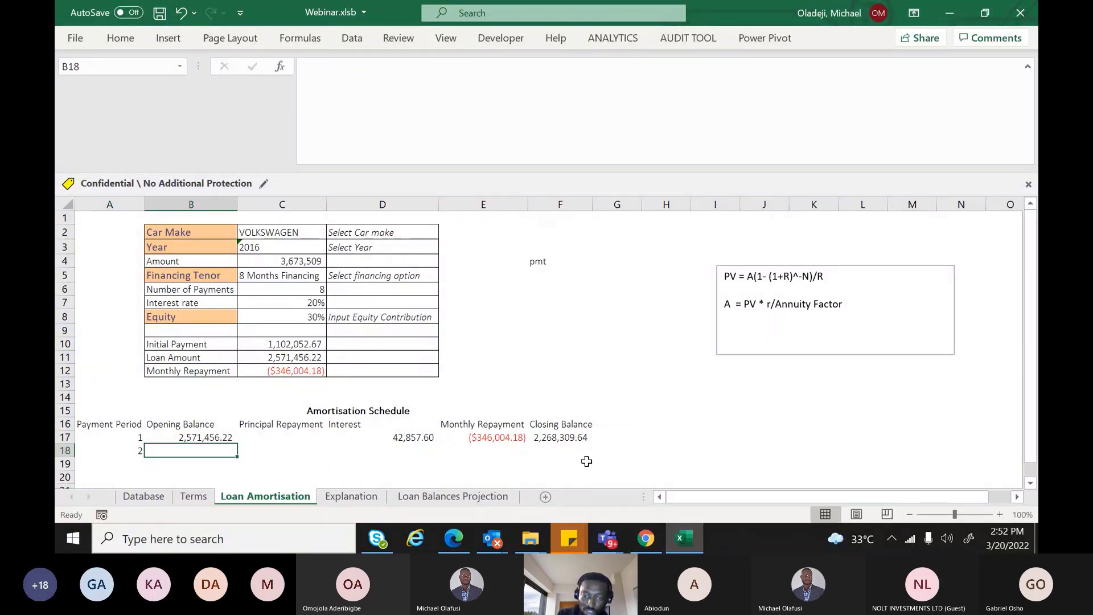
pyautogui.click(555, 434)
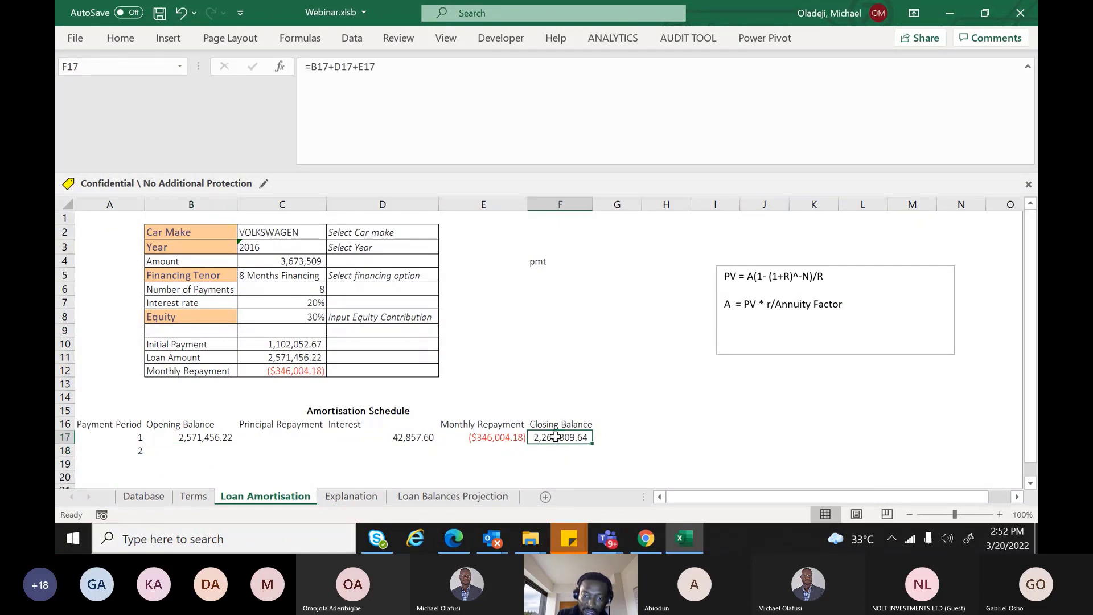
pyautogui.click(186, 449)
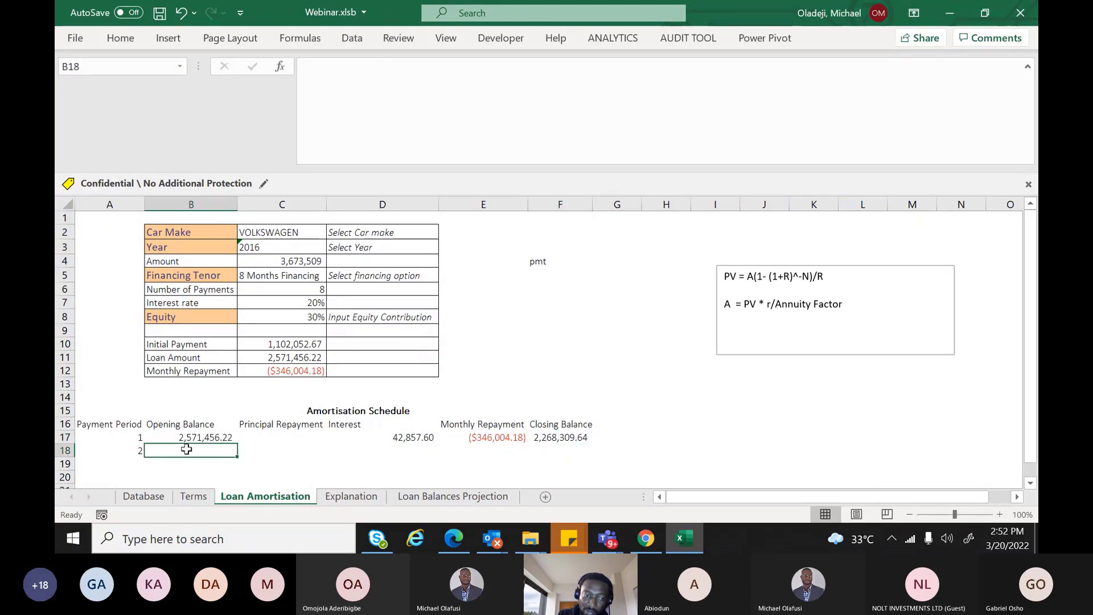
pyautogui.write('=')
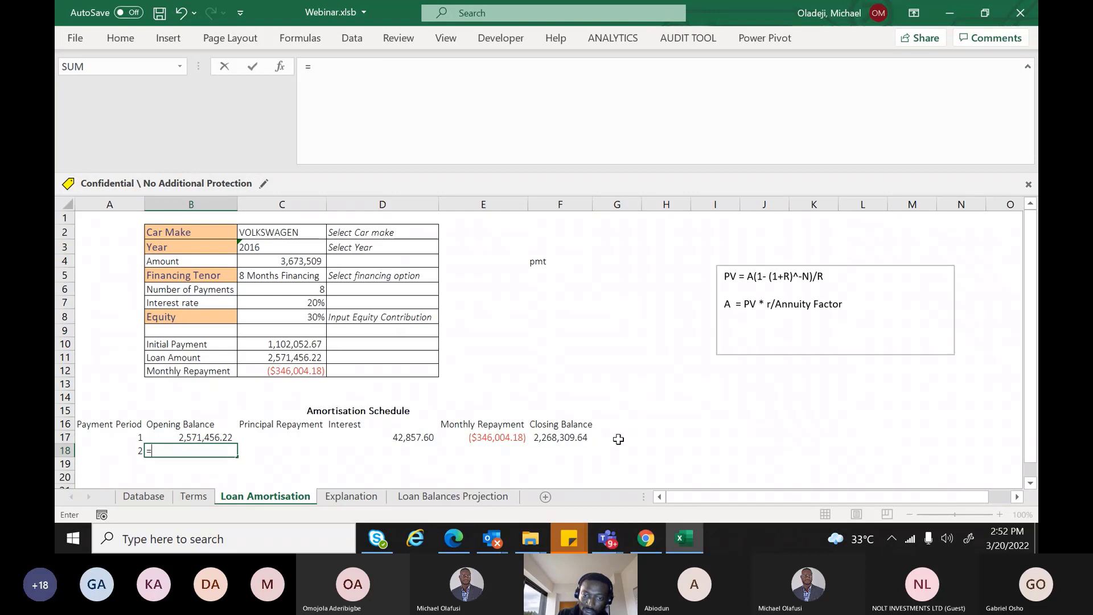
pyautogui.click(572, 437)
pyautogui.press('Return')
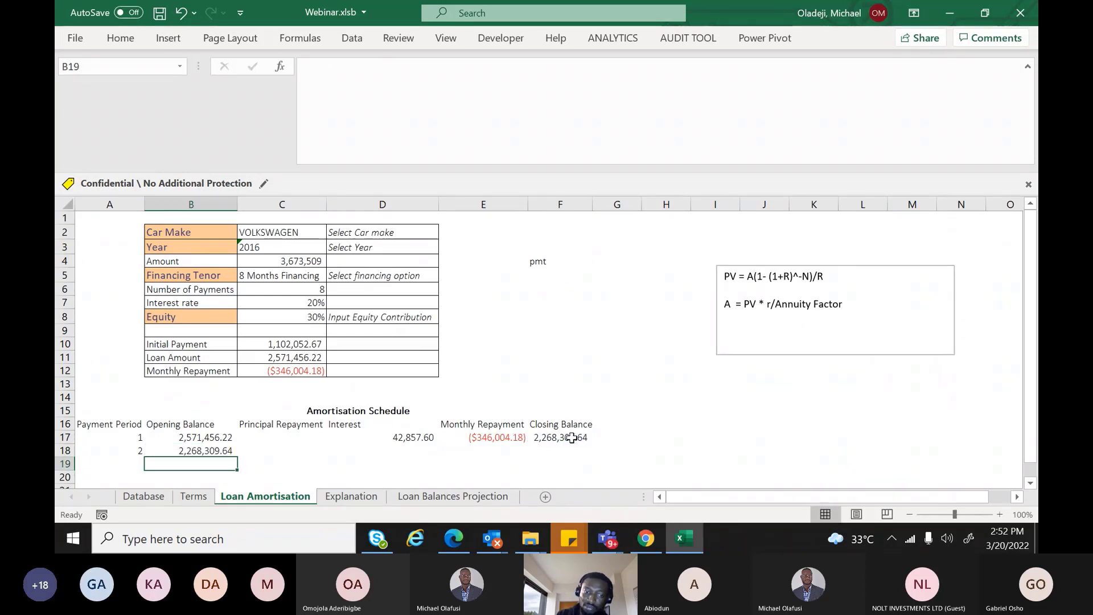
pyautogui.press('Up')
pyautogui.press('Right')
pyautogui.press('Up')
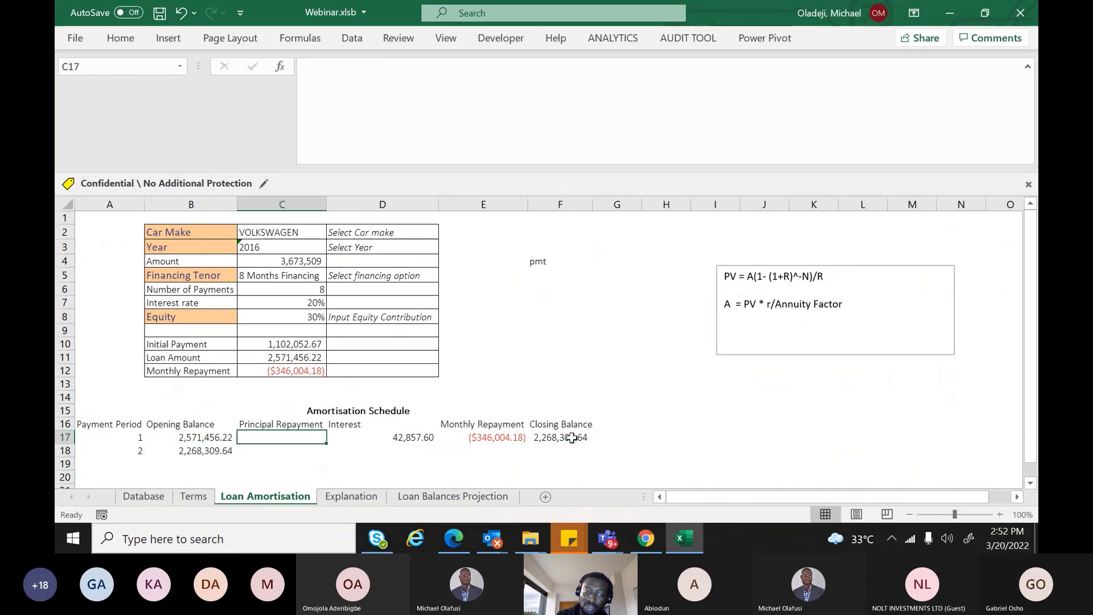
# Enter period 1's principal repayment formula =-E17-D17 in C17
pyautogui.write('=')
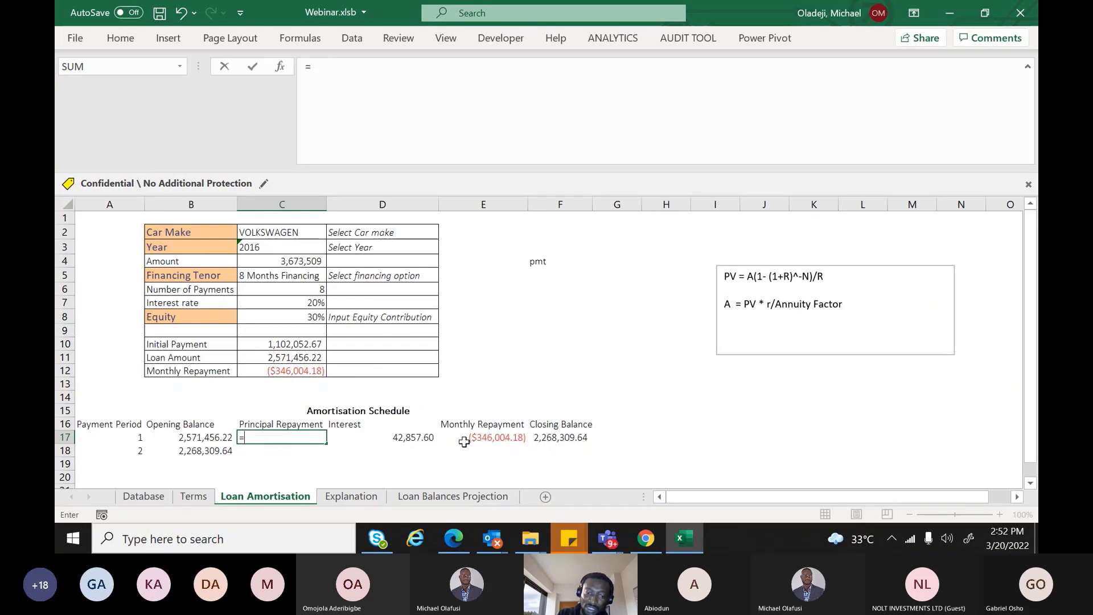
pyautogui.write('-')
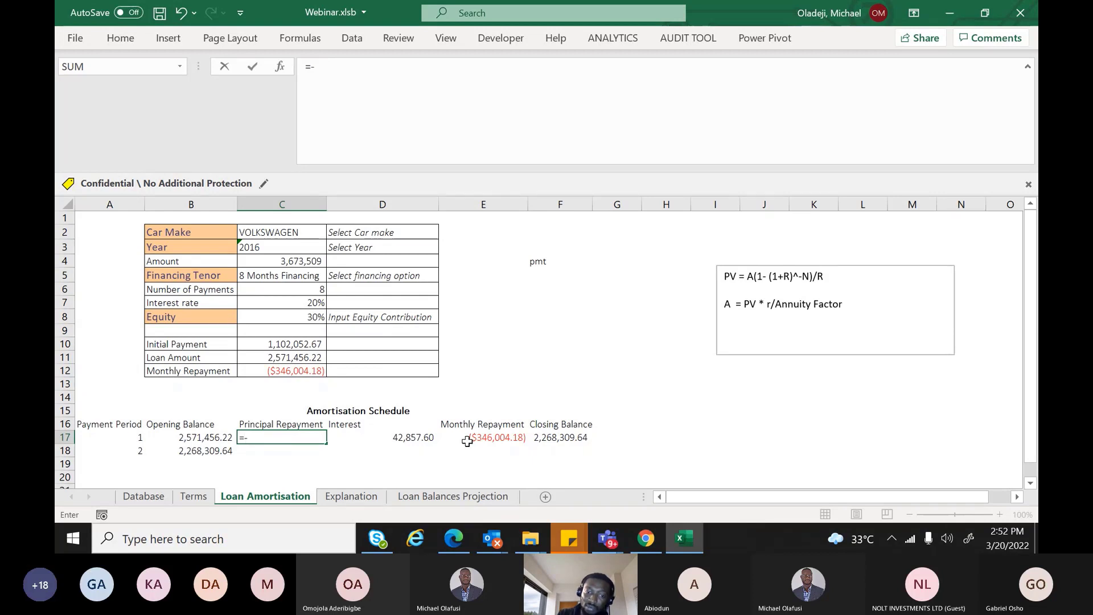
pyautogui.click(482, 437)
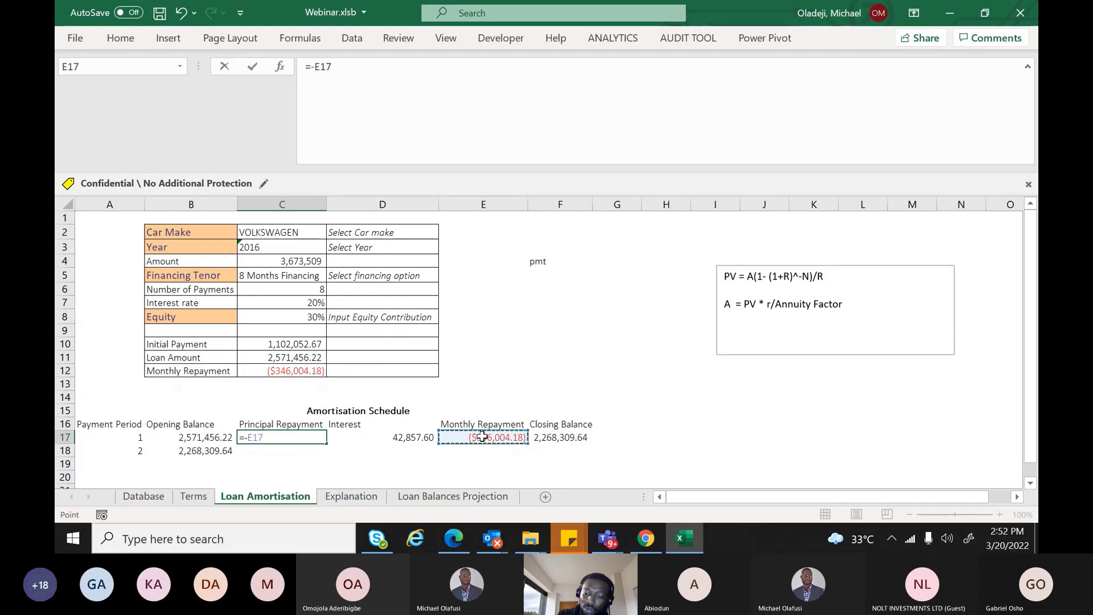
pyautogui.write('_')
pyautogui.press('BackSpace')
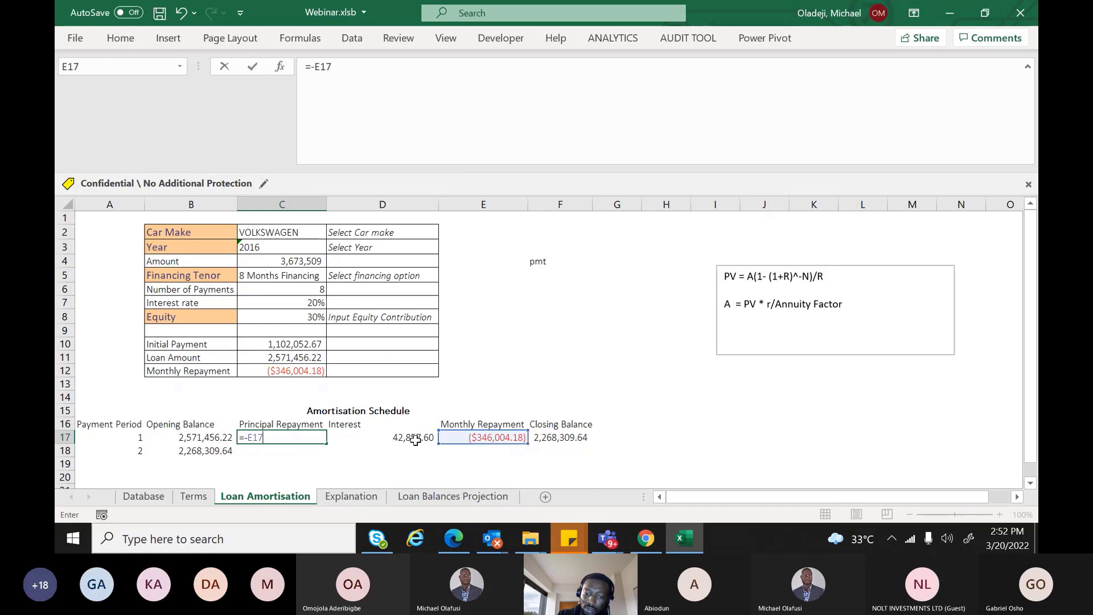
pyautogui.write('-')
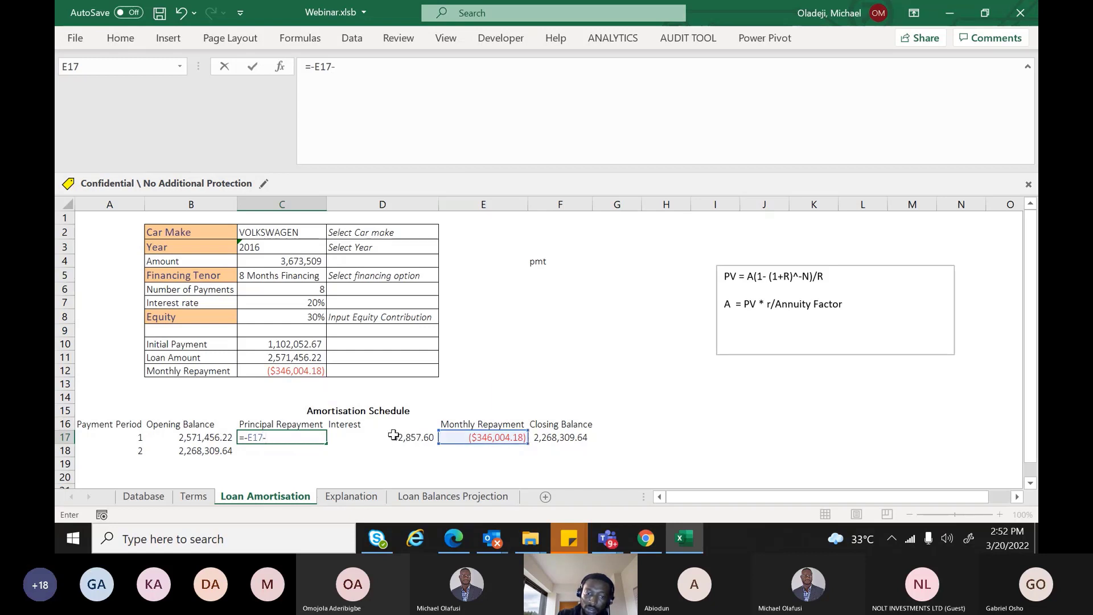
pyautogui.click(388, 440)
pyautogui.press('Return')
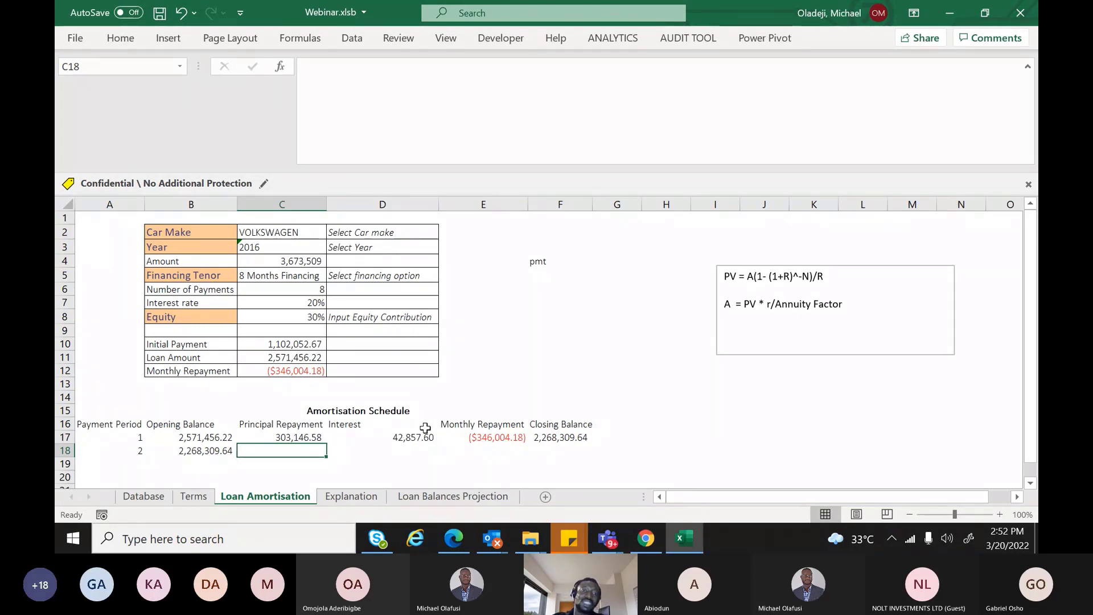
pyautogui.click(450, 438)
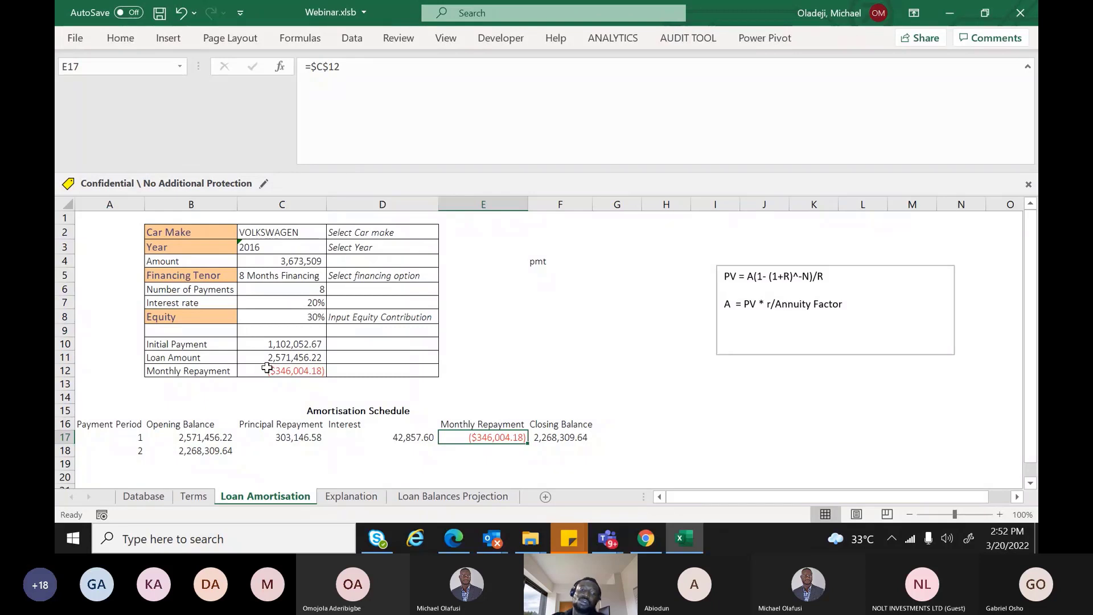
# Negate the PMT formula in C12 so the monthly repayment shows a positive $346,004.18
pyautogui.click(270, 367)
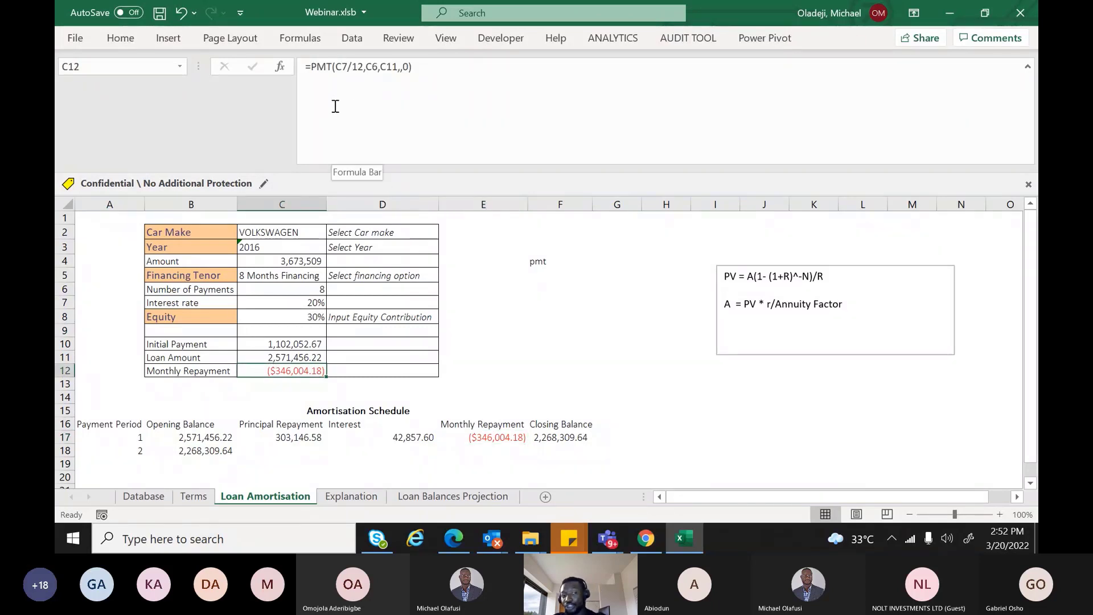
pyautogui.click(275, 357)
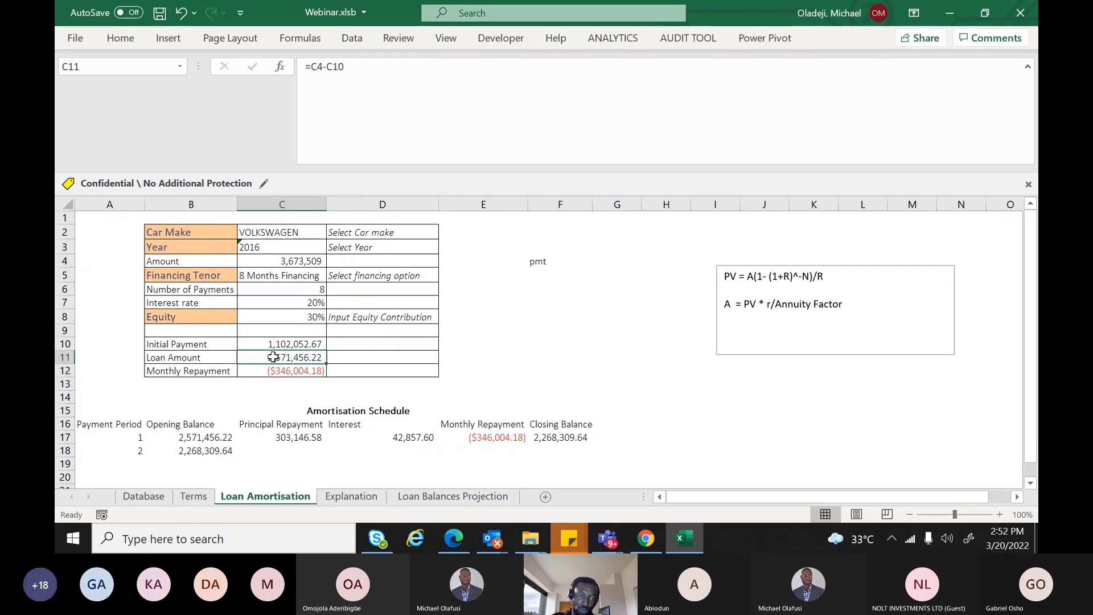
pyautogui.click(272, 371)
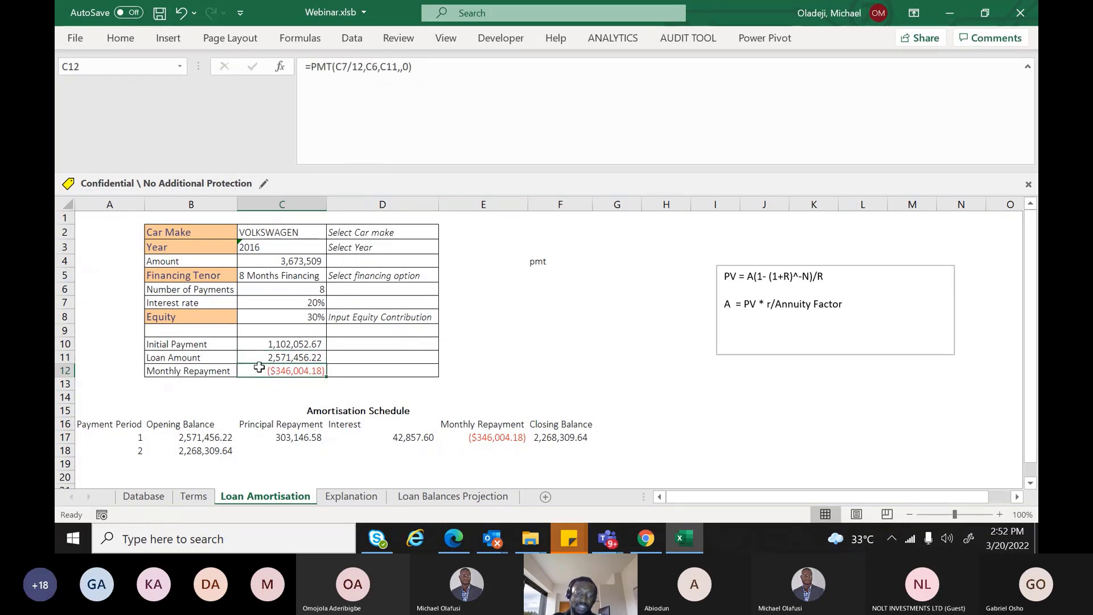
pyautogui.doubleClick(261, 371)
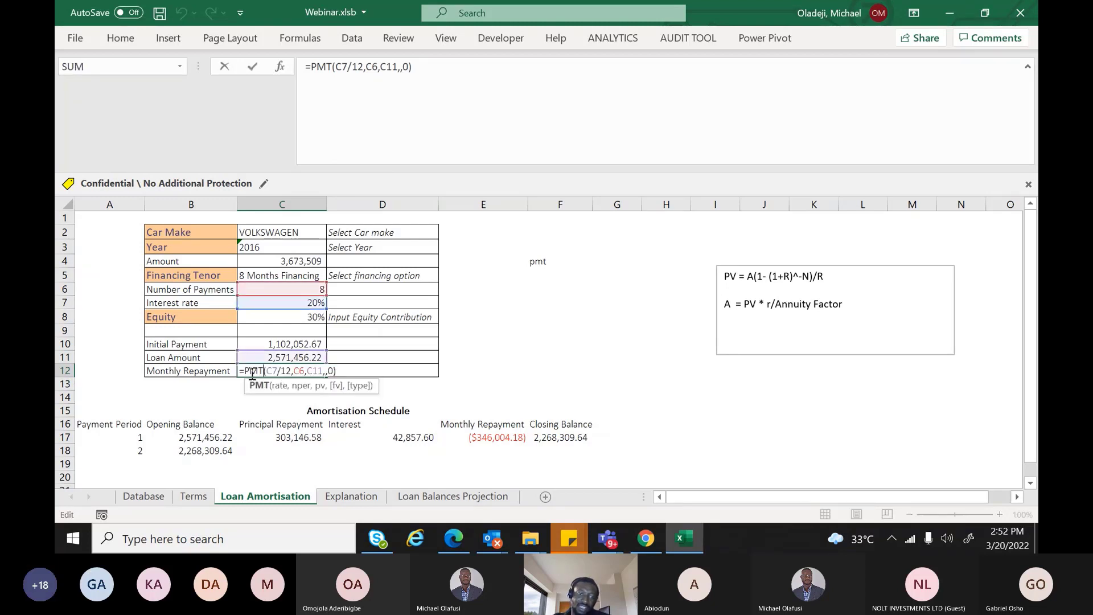
pyautogui.click(246, 370)
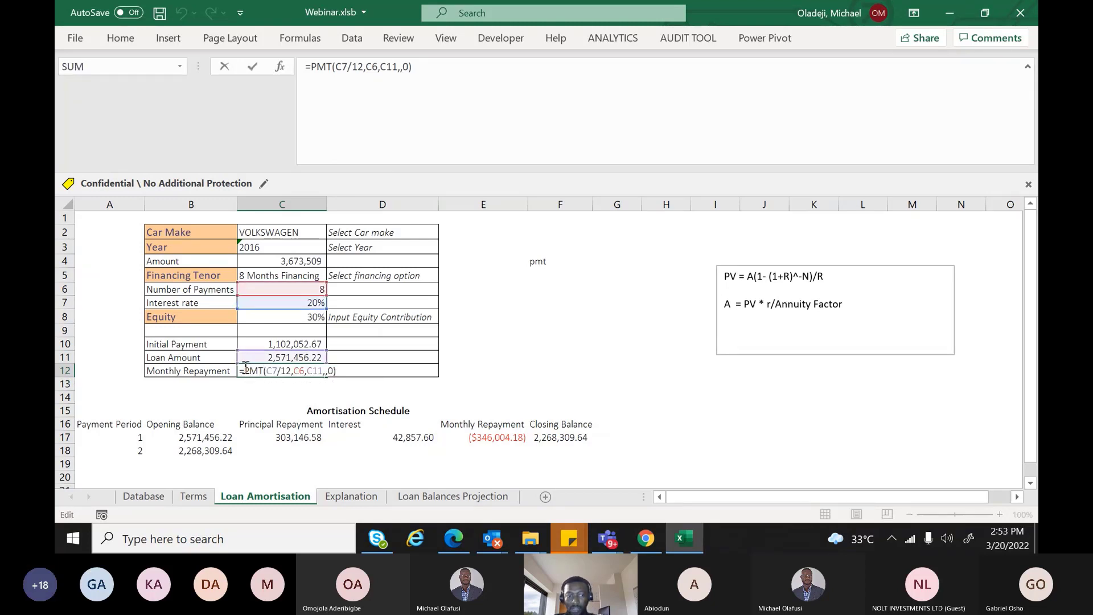
pyautogui.write('-')
pyautogui.press('Return')
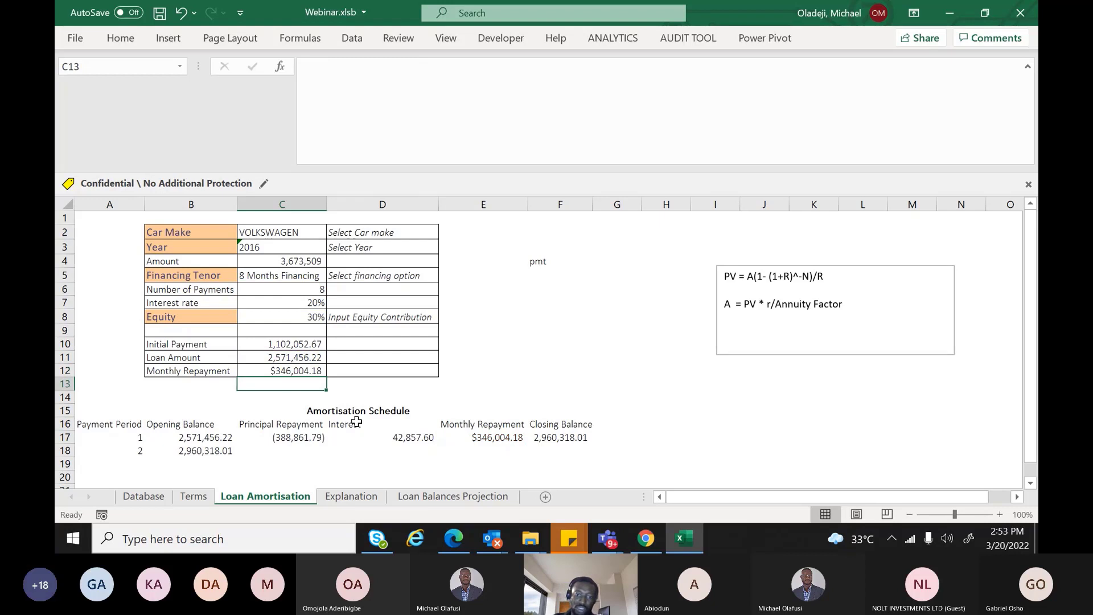
# Change the C17 principal formula to =E17-D17, giving $303,146.58
pyautogui.doubleClick(292, 435)
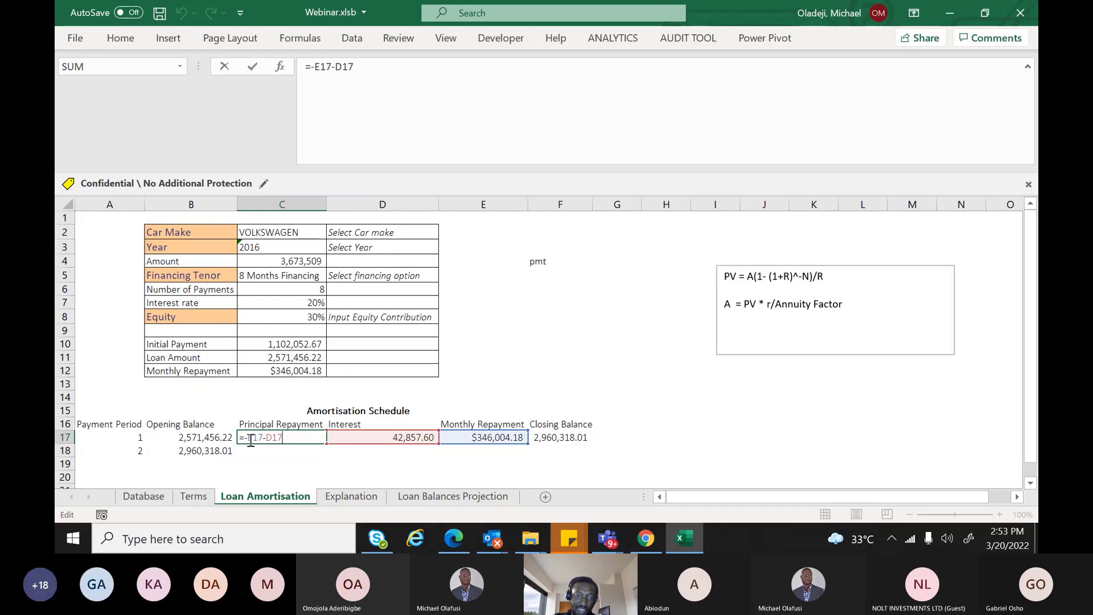
pyautogui.click(251, 440)
pyautogui.press('BackSpace')
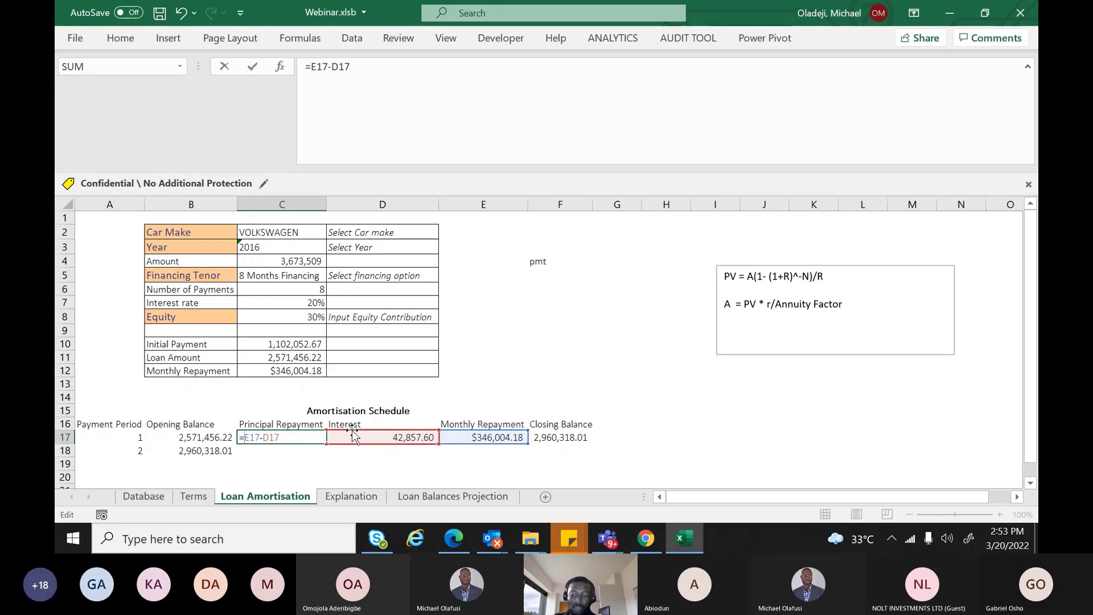
pyautogui.press('Return')
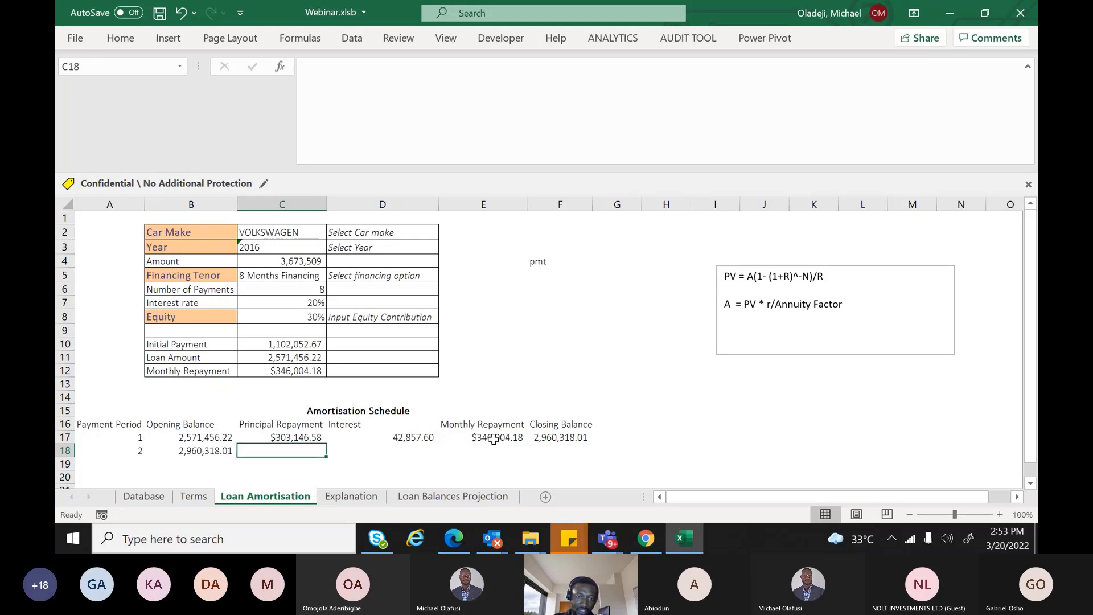
pyautogui.click(405, 437)
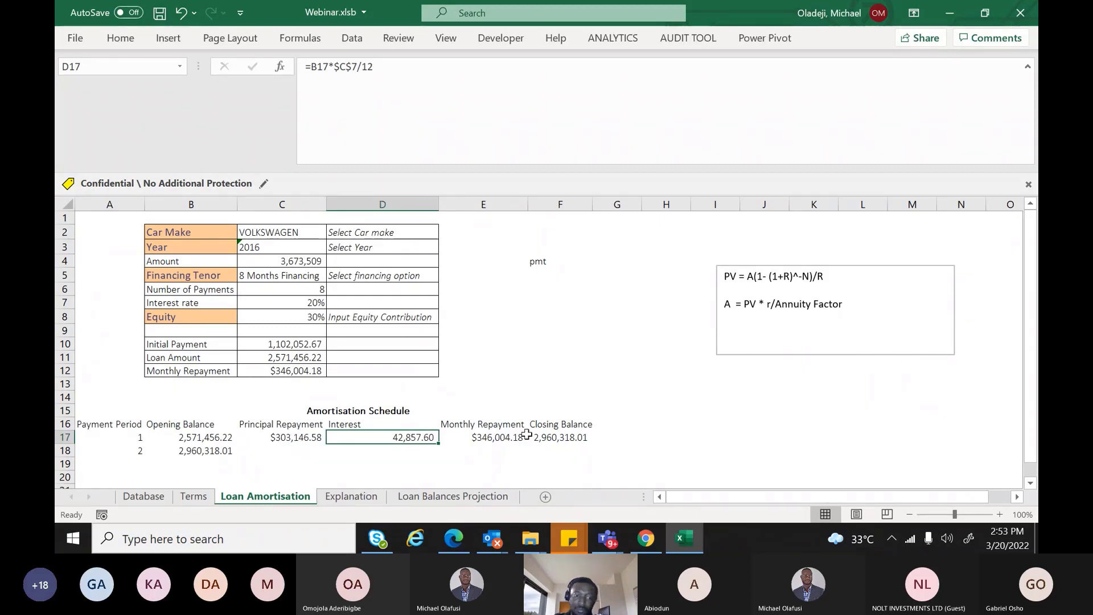
pyautogui.click(280, 449)
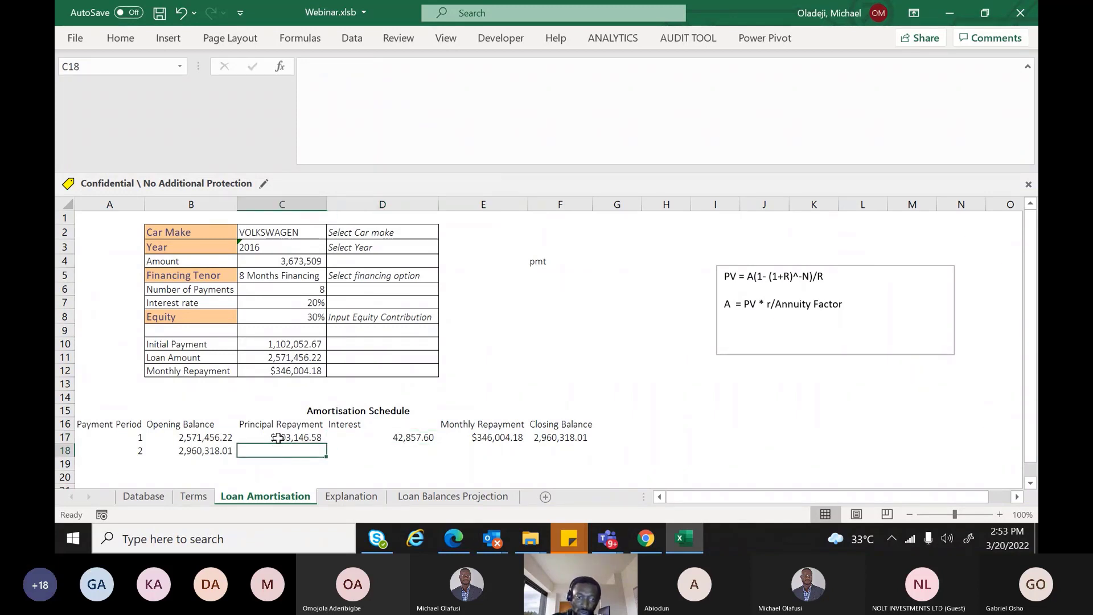
pyautogui.moveTo(277, 437); pyautogui.dragTo(565, 435)
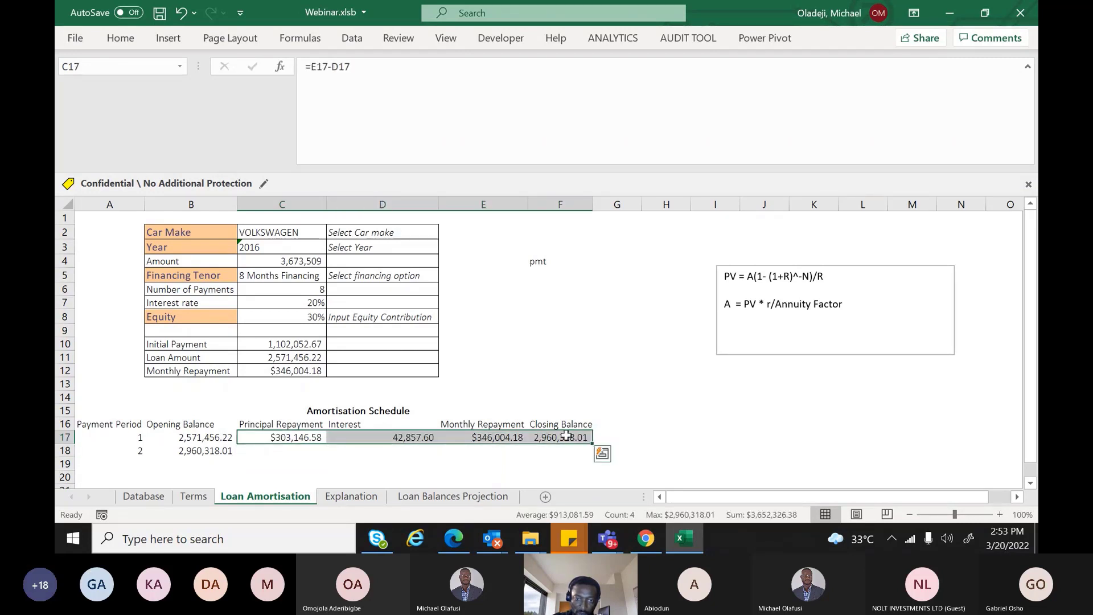
# Change the F17 closing balance formula to =B17+D17-E17
pyautogui.doubleClick(565, 436)
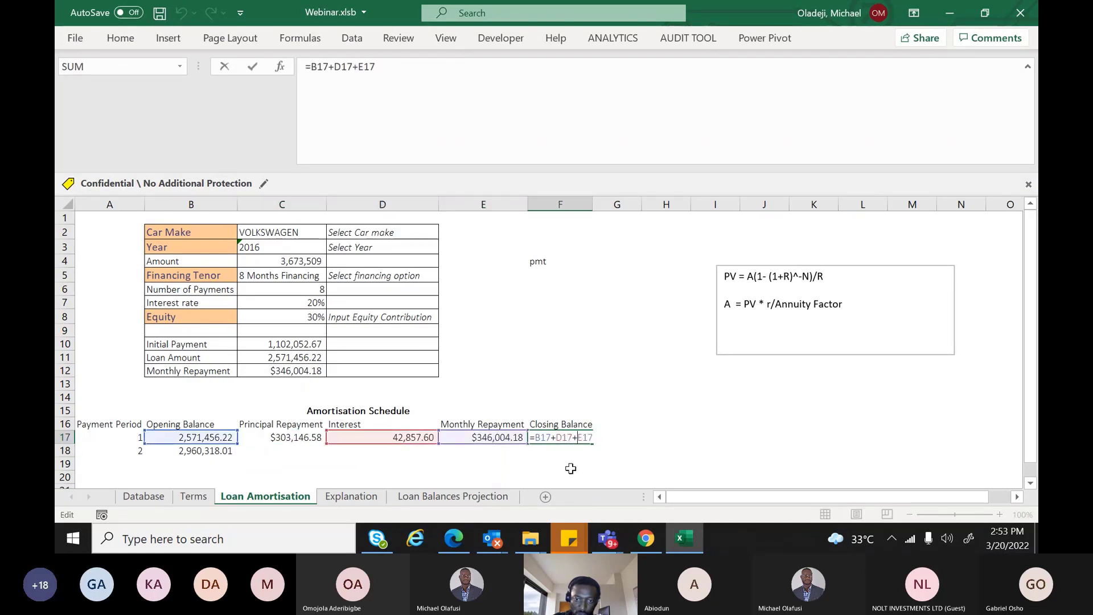
pyautogui.press('BackSpace')
pyautogui.write('-')
pyautogui.press('Return')
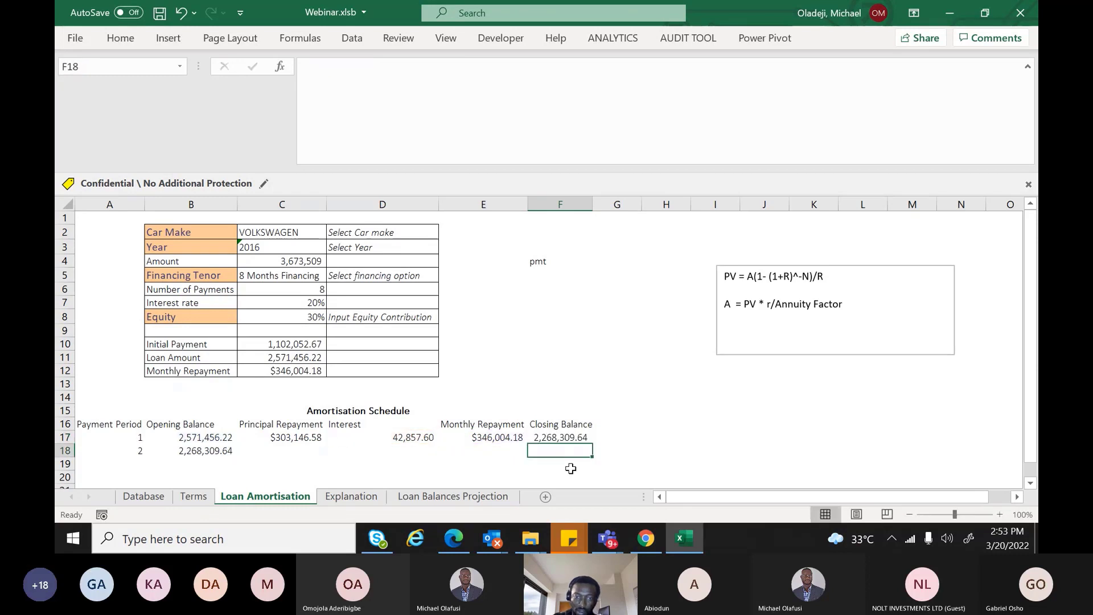
pyautogui.press('Up')
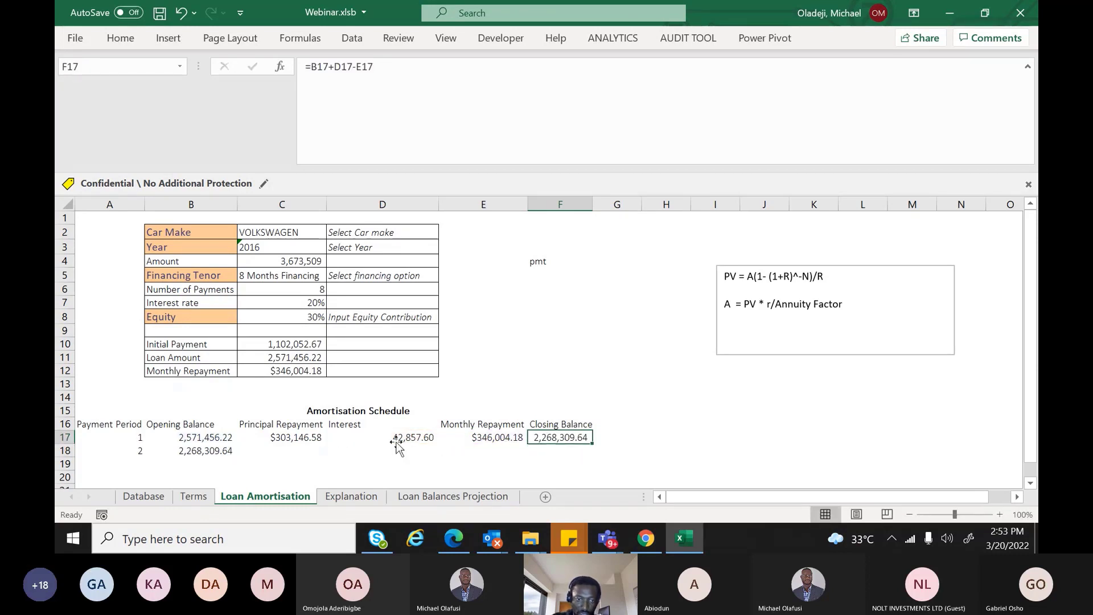
# Fill the calculations, period numbers 1–8 and opening-balance links down to row 24
pyautogui.moveTo(315, 439); pyautogui.dragTo(586, 481)
pyautogui.click(140, 380)
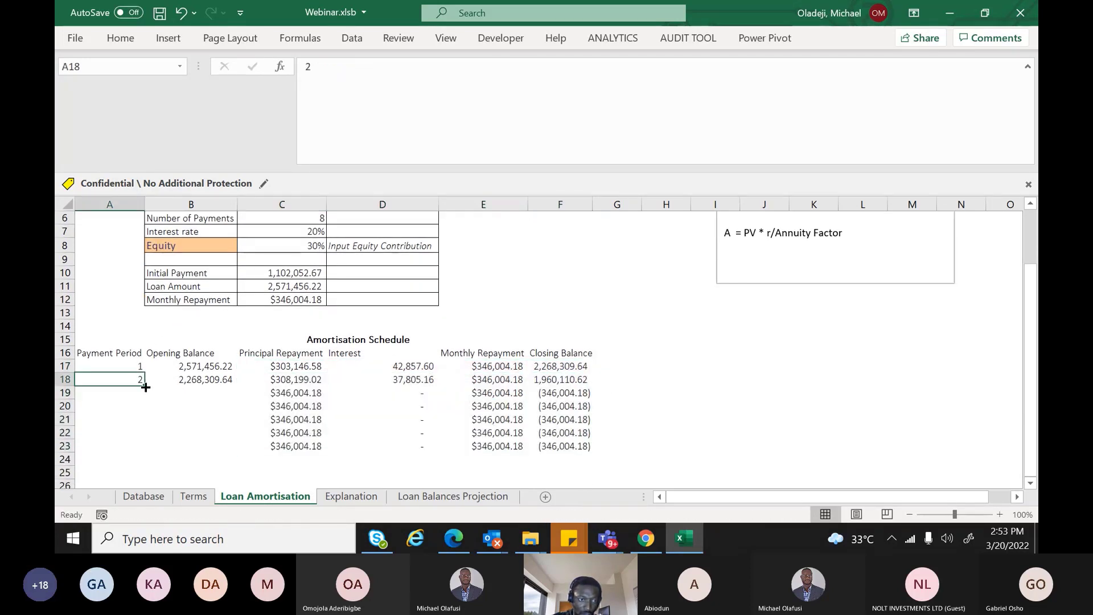
pyautogui.moveTo(146, 387); pyautogui.dragTo(147, 449)
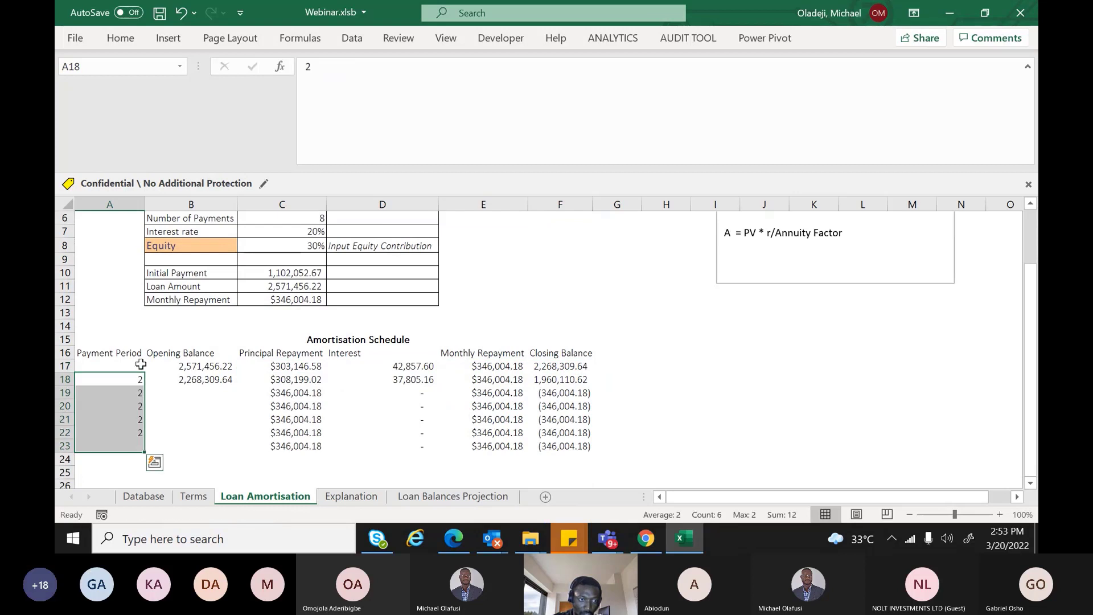
pyautogui.moveTo(140, 363); pyautogui.dragTo(150, 462)
pyautogui.click(145, 453)
pyautogui.click(198, 384)
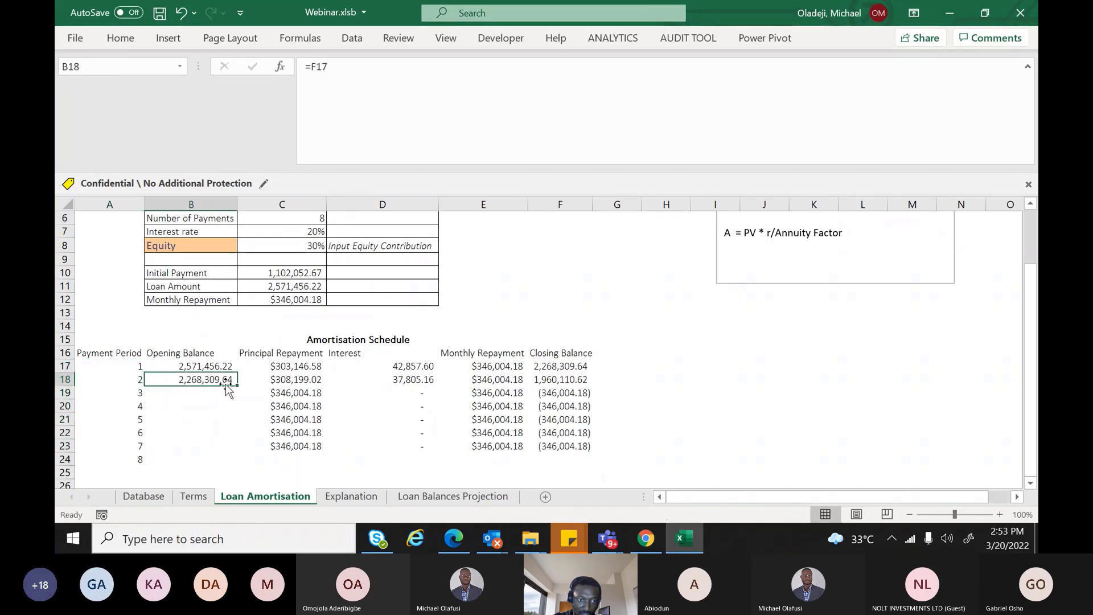
pyautogui.moveTo(237, 386); pyautogui.dragTo(208, 472)
pyautogui.click(282, 446)
pyautogui.moveTo(283, 445); pyautogui.dragTo(596, 470)
pyautogui.click(627, 434)
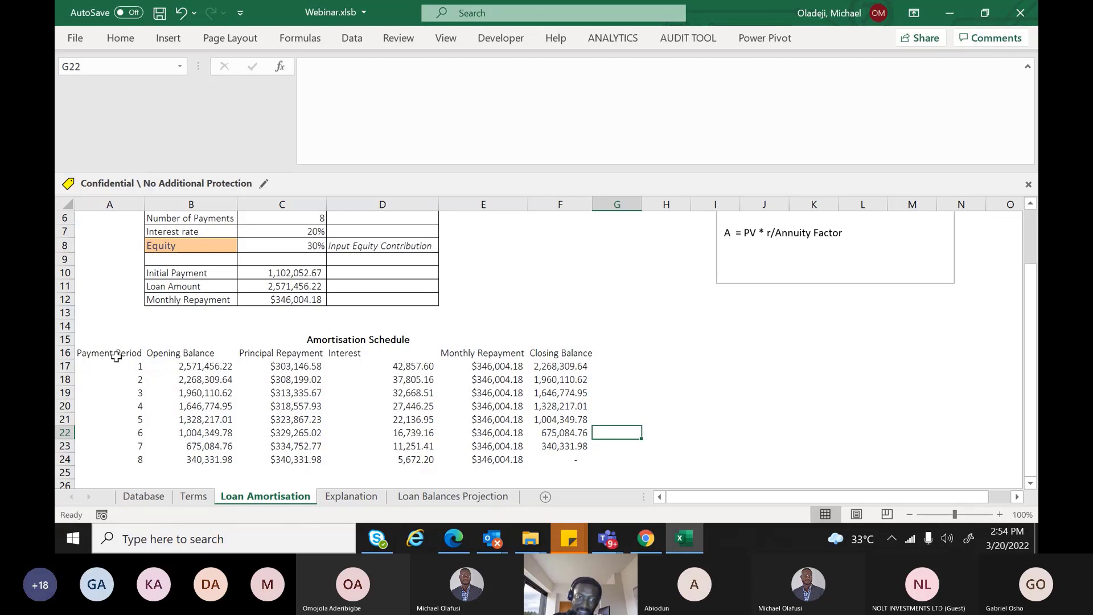
pyautogui.click(554, 456)
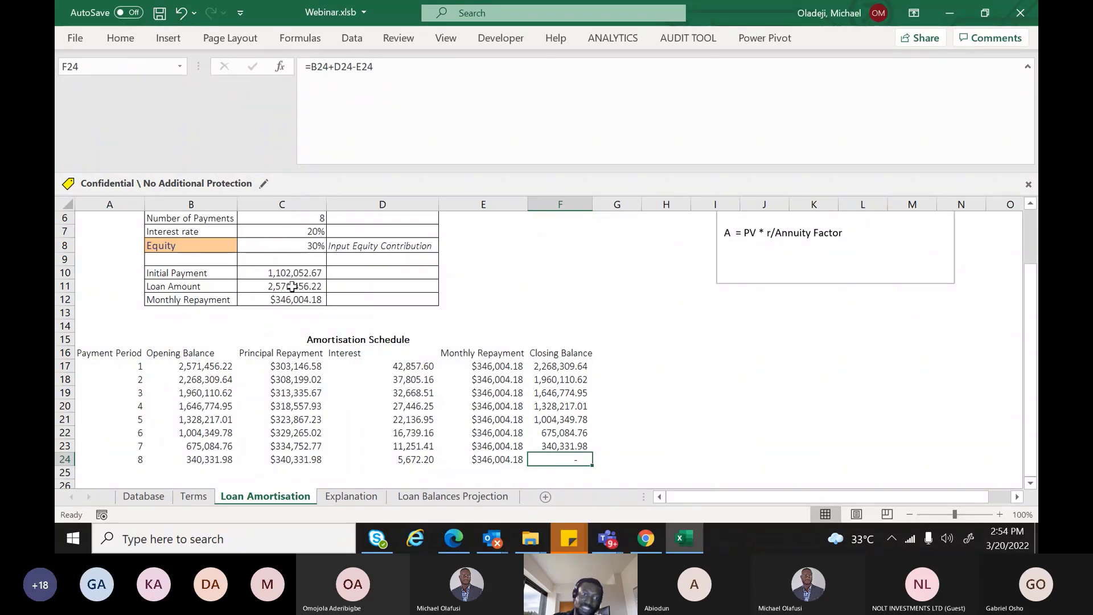
pyautogui.click(292, 287)
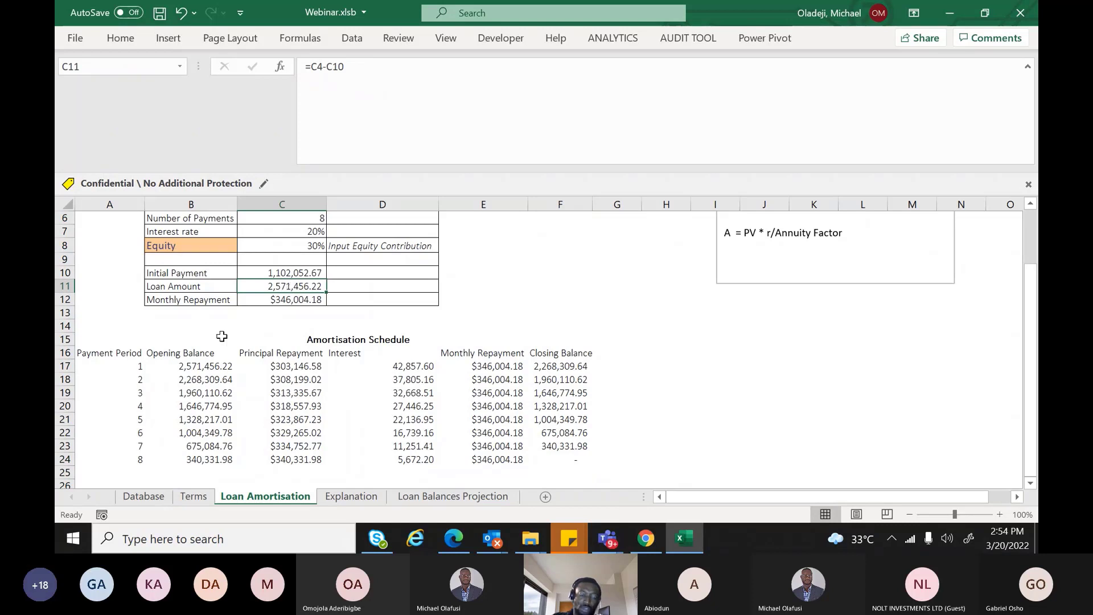
pyautogui.click(192, 367)
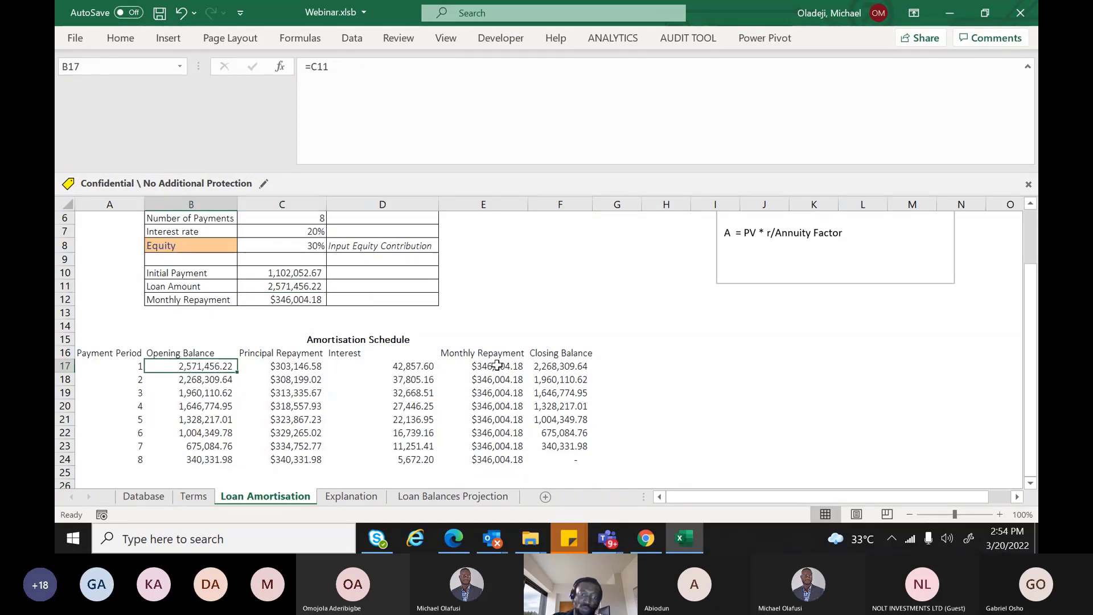
pyautogui.moveTo(497, 366); pyautogui.dragTo(506, 464)
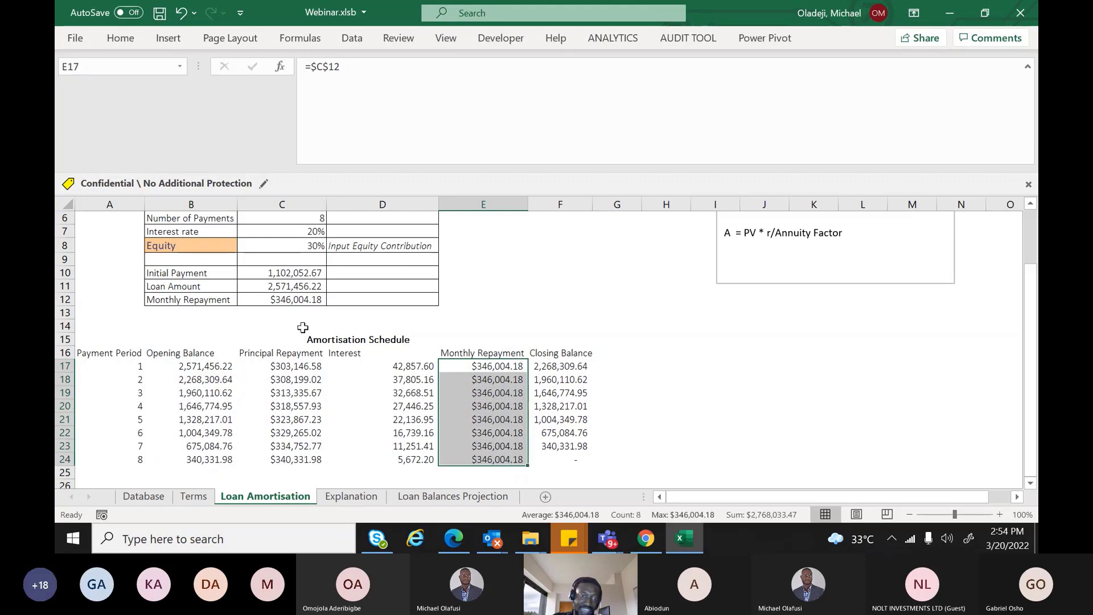
pyautogui.click(476, 368)
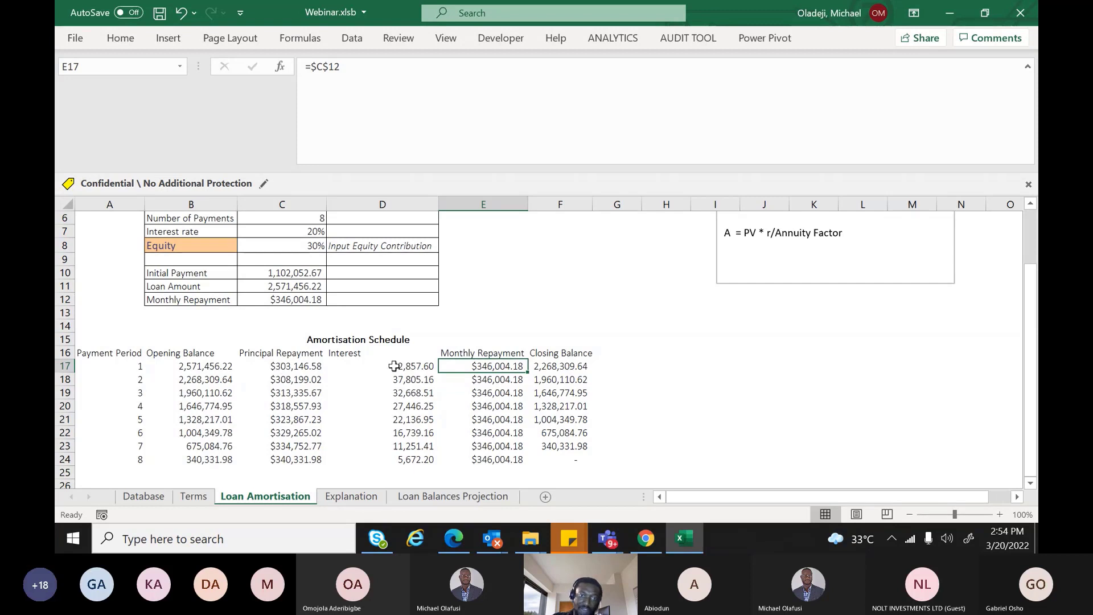
pyautogui.click(414, 366)
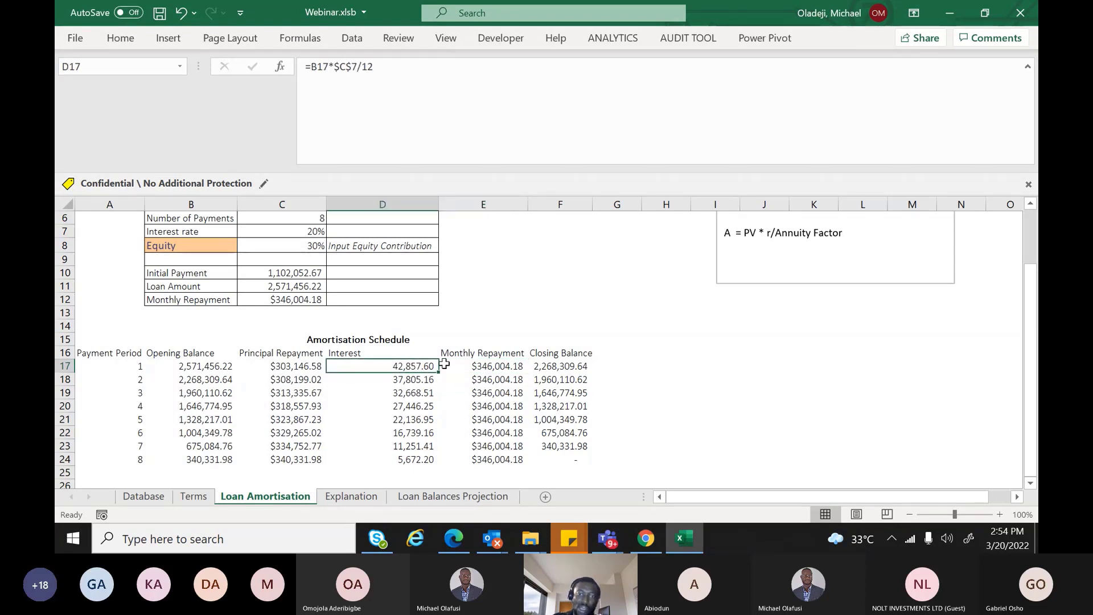
pyautogui.click(558, 364)
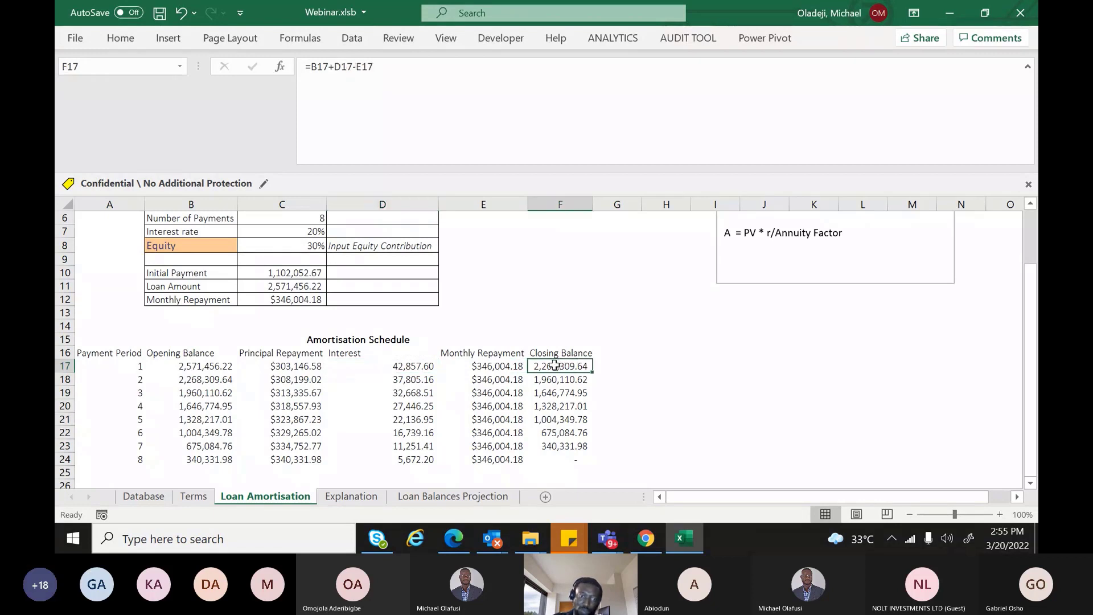
pyautogui.click(203, 380)
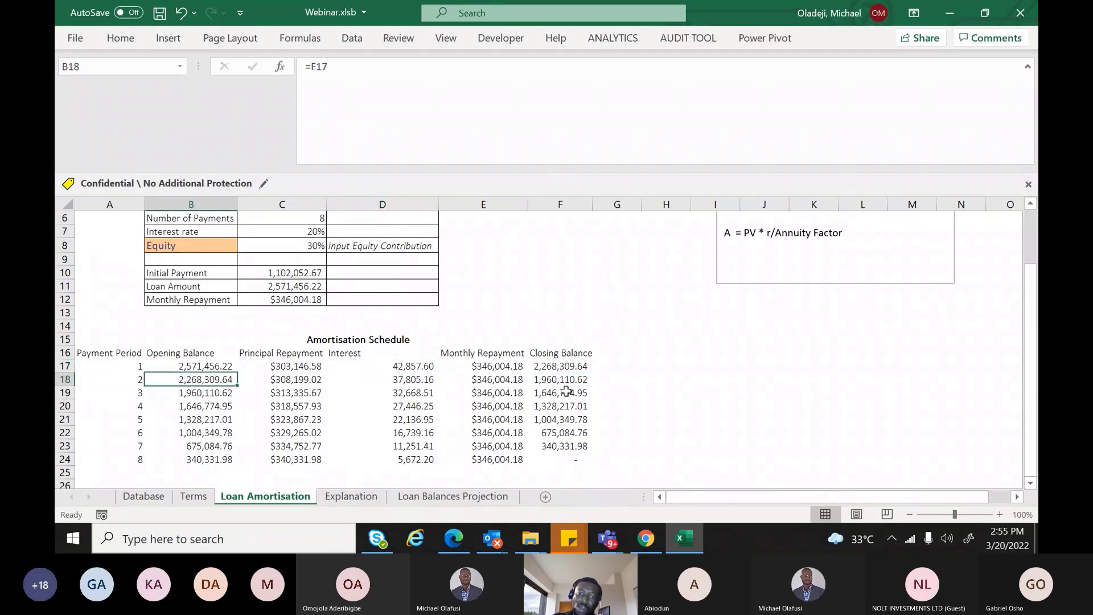
pyautogui.moveTo(561, 366); pyautogui.dragTo(576, 458)
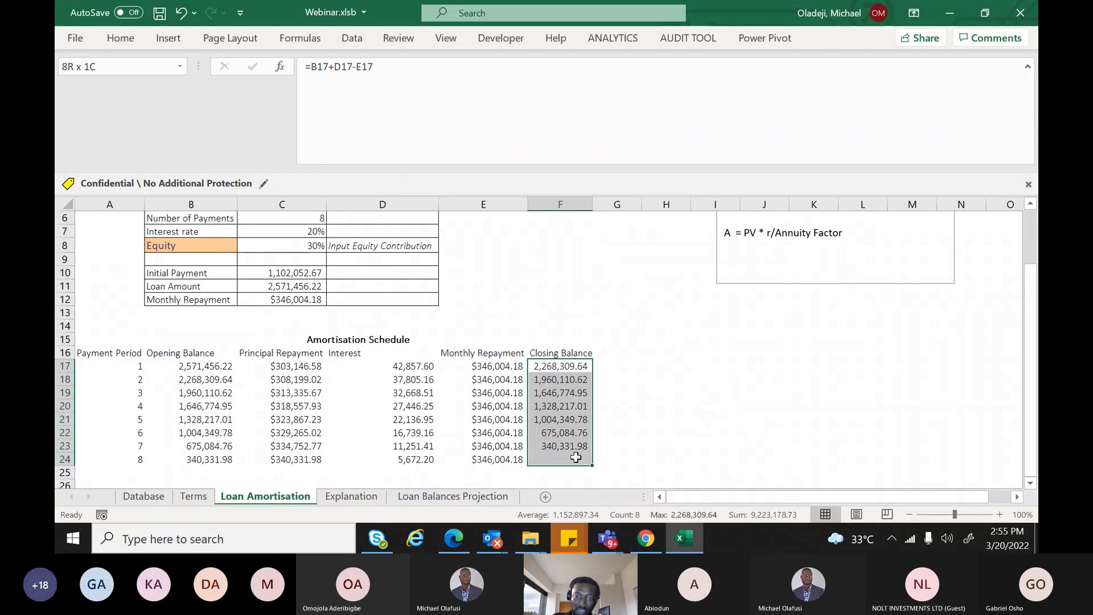
pyautogui.moveTo(576, 457); pyautogui.dragTo(575, 459)
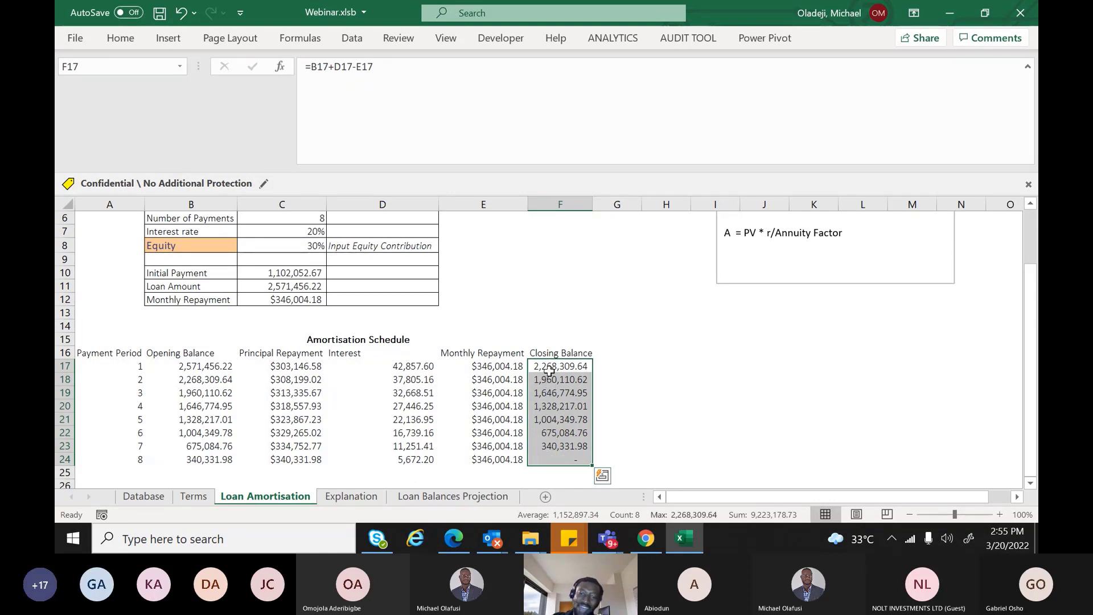
pyautogui.click(555, 379)
pyautogui.click(555, 393)
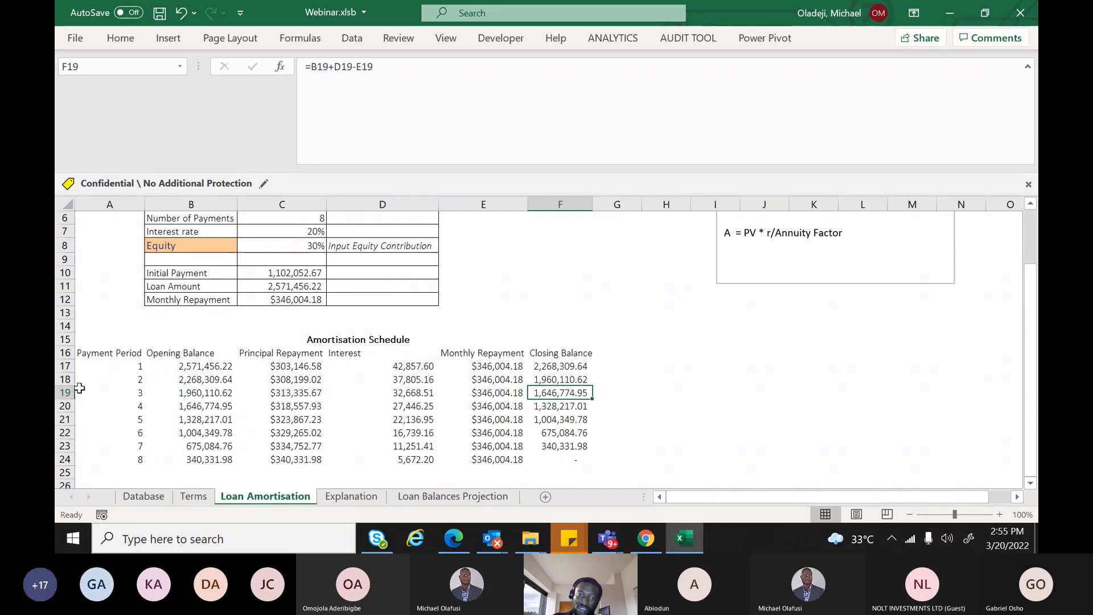
pyautogui.press('Up')
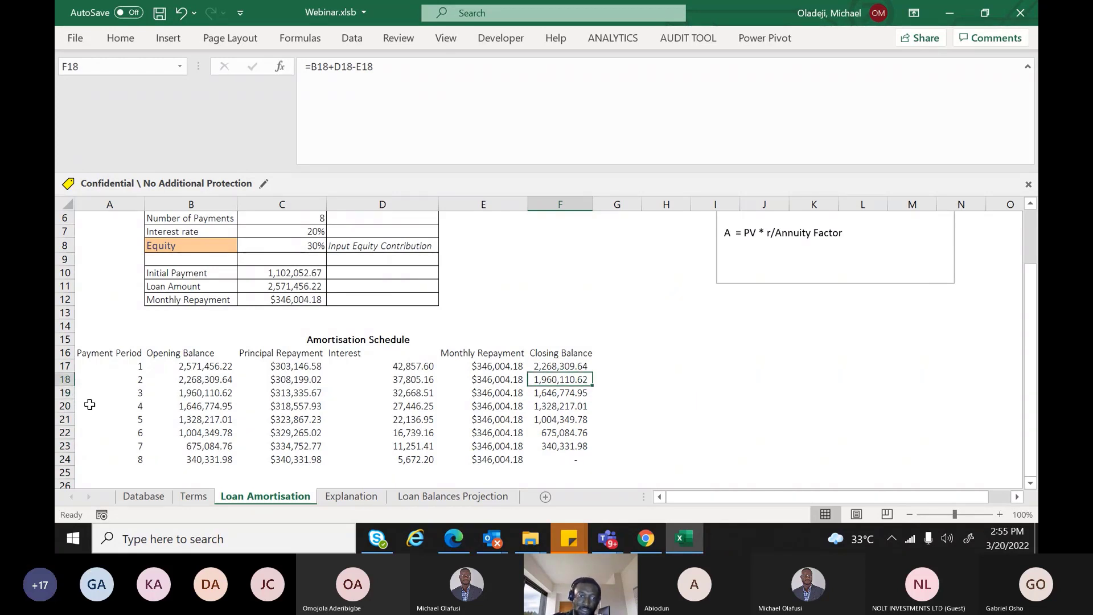
pyautogui.doubleClick(570, 398)
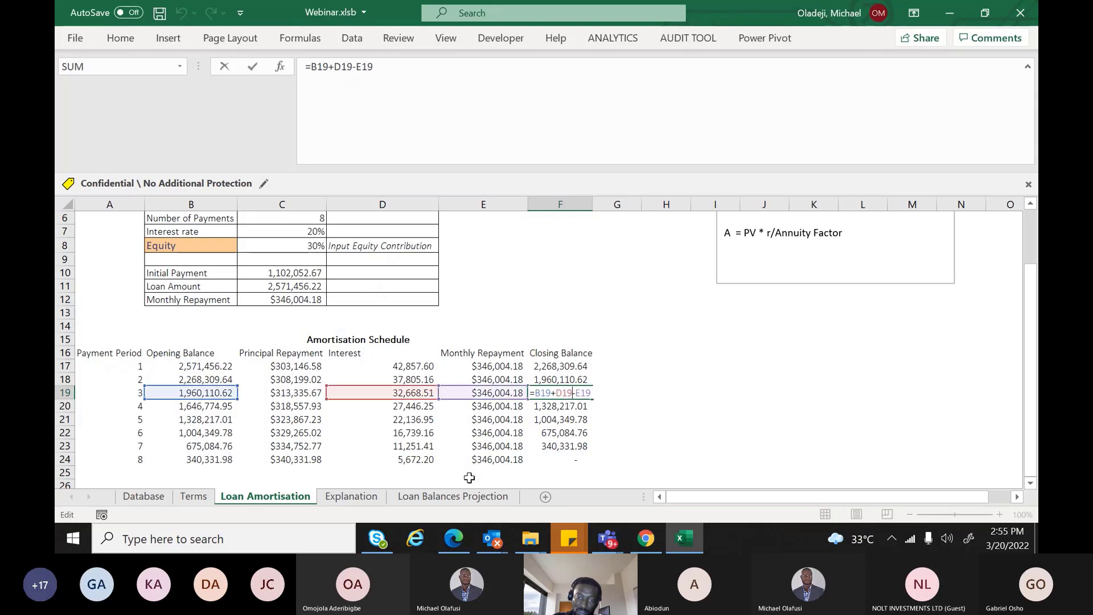
pyautogui.press('Escape')
pyautogui.press('Down')
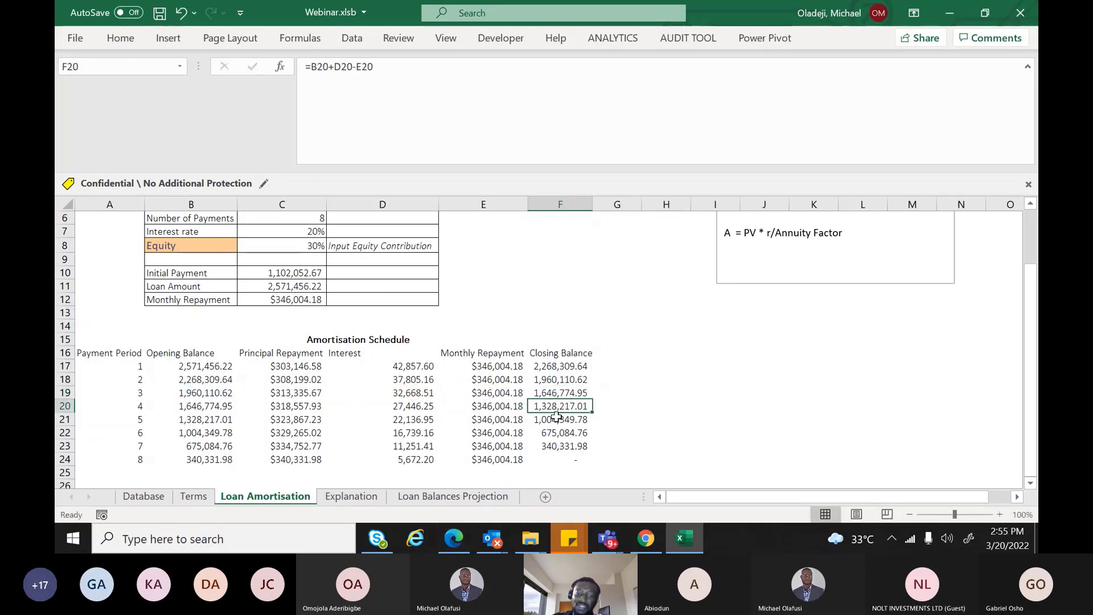
pyautogui.click(556, 419)
pyautogui.click(555, 432)
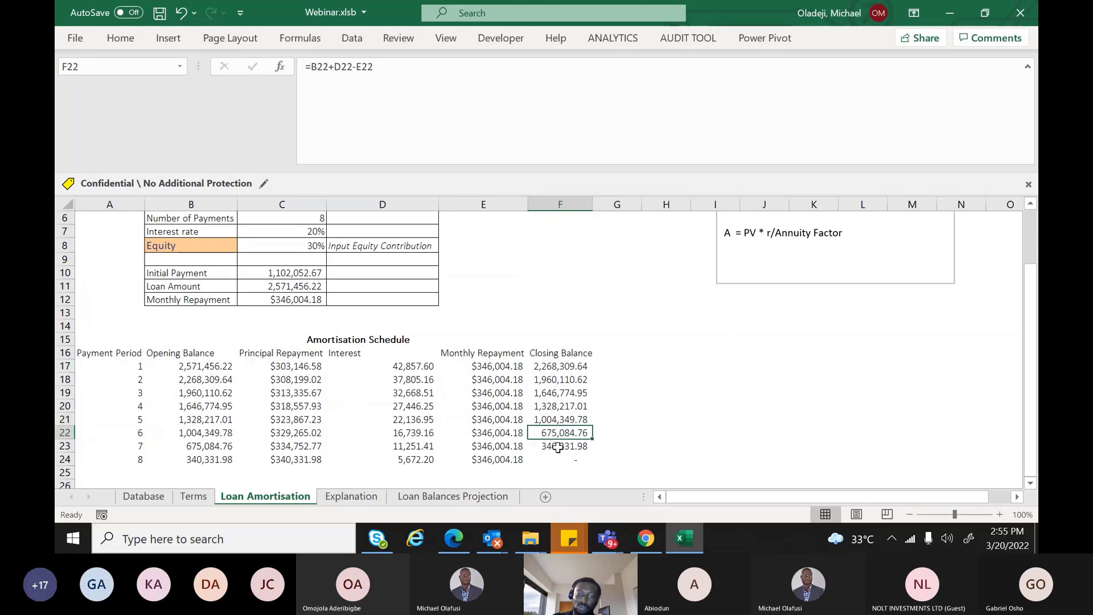
pyautogui.click(558, 448)
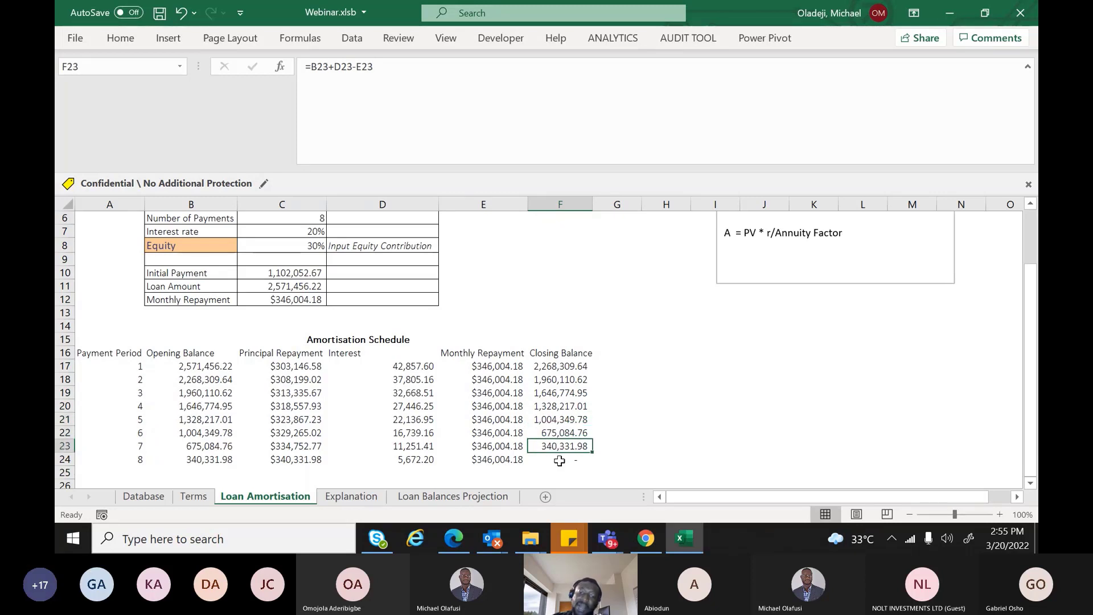
pyautogui.click(560, 461)
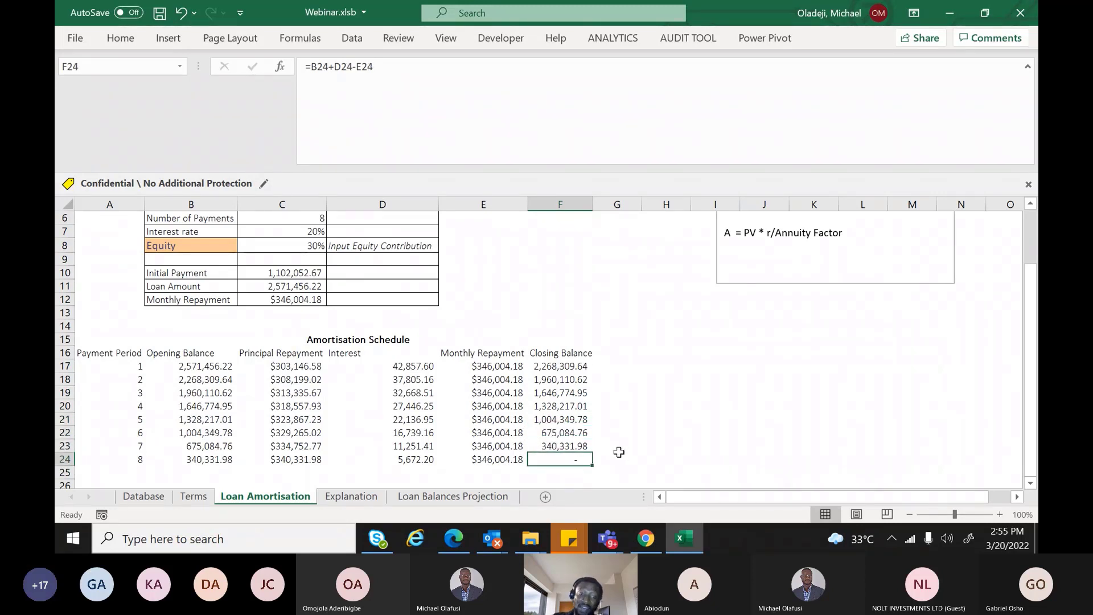
pyautogui.moveTo(1030, 379)
pyautogui.mouseDown()
pyautogui.moveTo(1030, 349)
pyautogui.moveTo(1030, 381)
pyautogui.mouseUp()
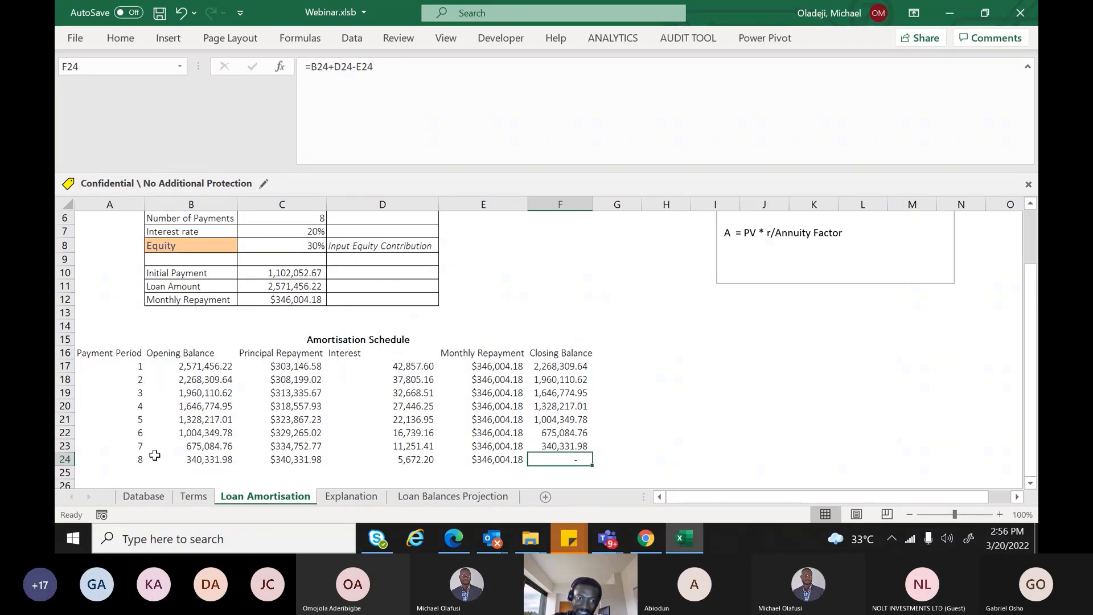
# Switch the C5 financing tenor to 2 Years Financing, then to 7 Months Financing
pyautogui.scroll(1, 1030, 290)
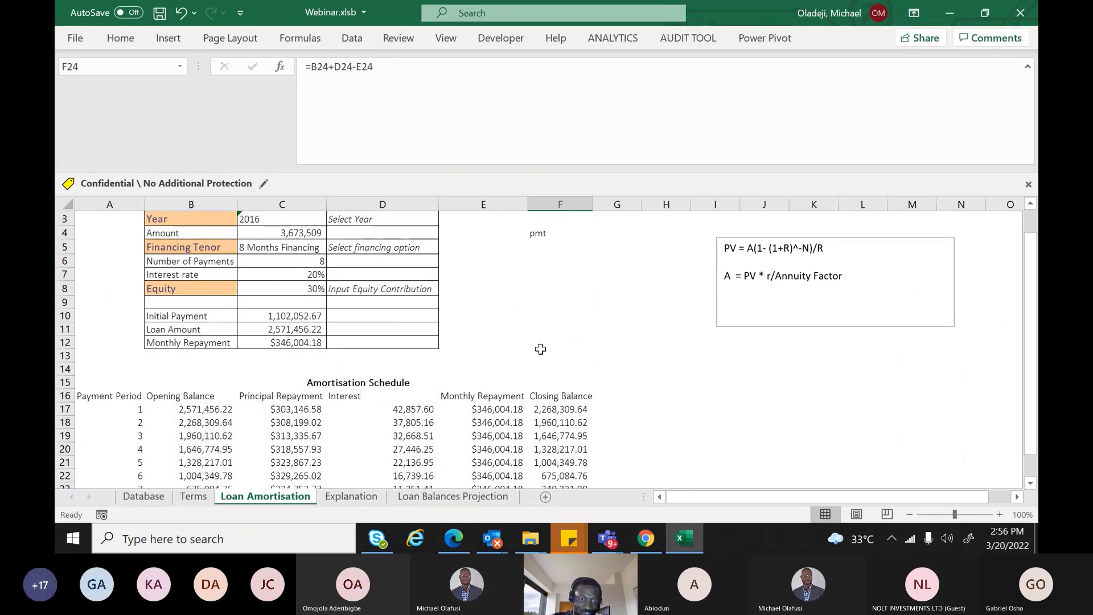
pyautogui.click(311, 253)
pyautogui.click(334, 247)
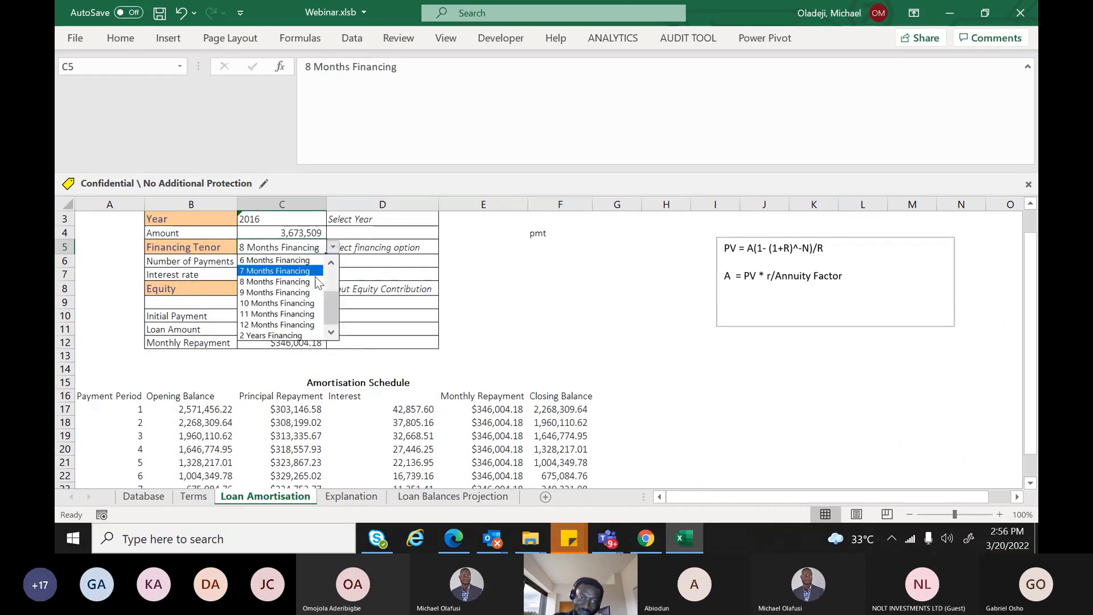
pyautogui.click(295, 334)
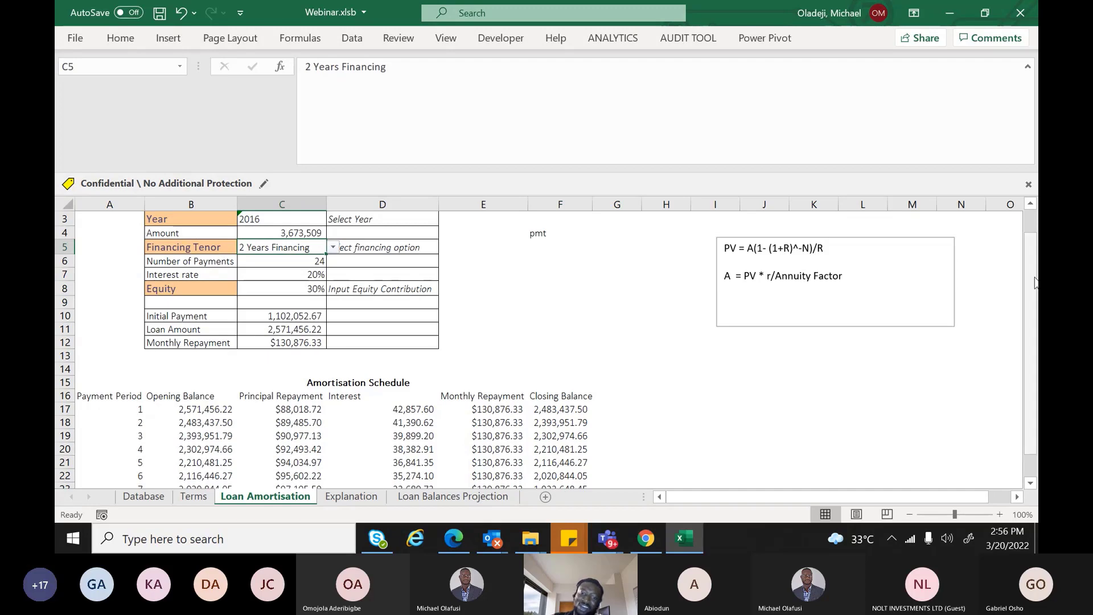
pyautogui.scroll(-1, 1035, 282)
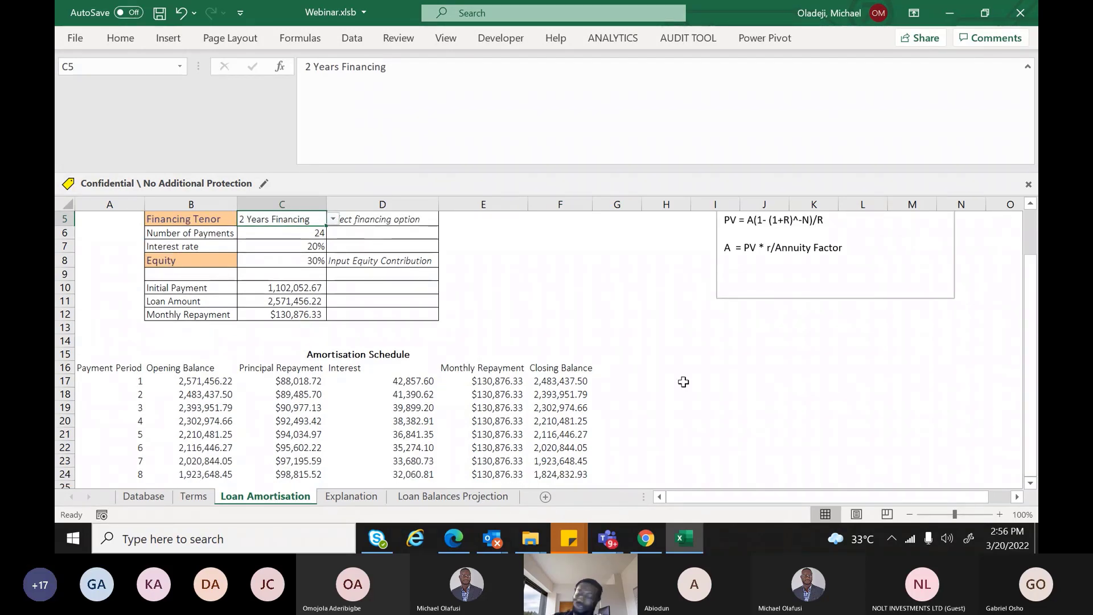
pyautogui.scroll(2, 1027, 268)
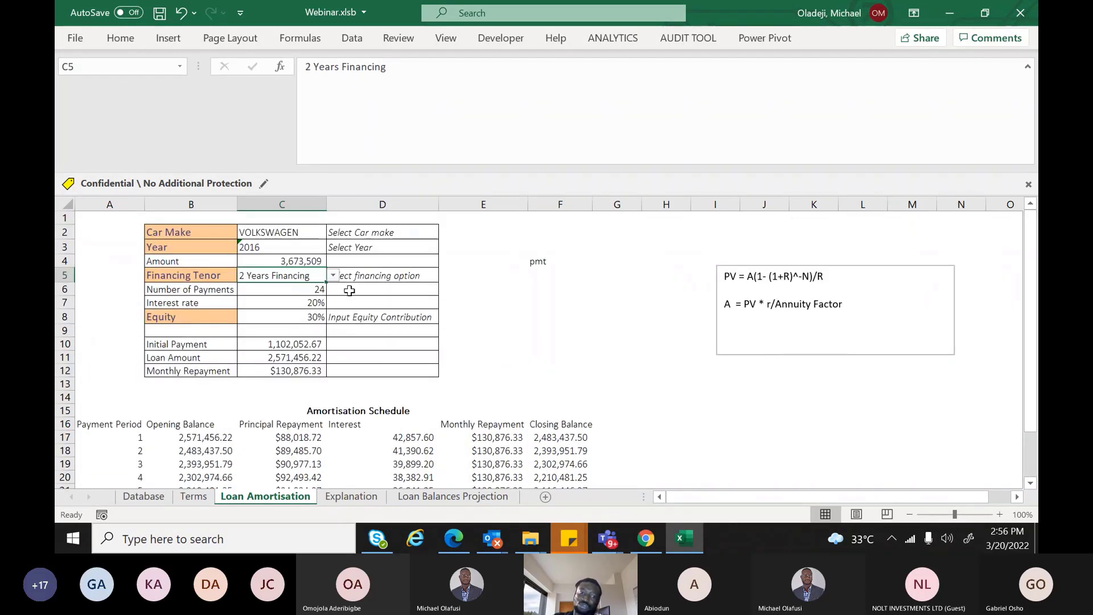
pyautogui.click(333, 275)
pyautogui.scroll(2, 279, 324)
pyautogui.click(279, 300)
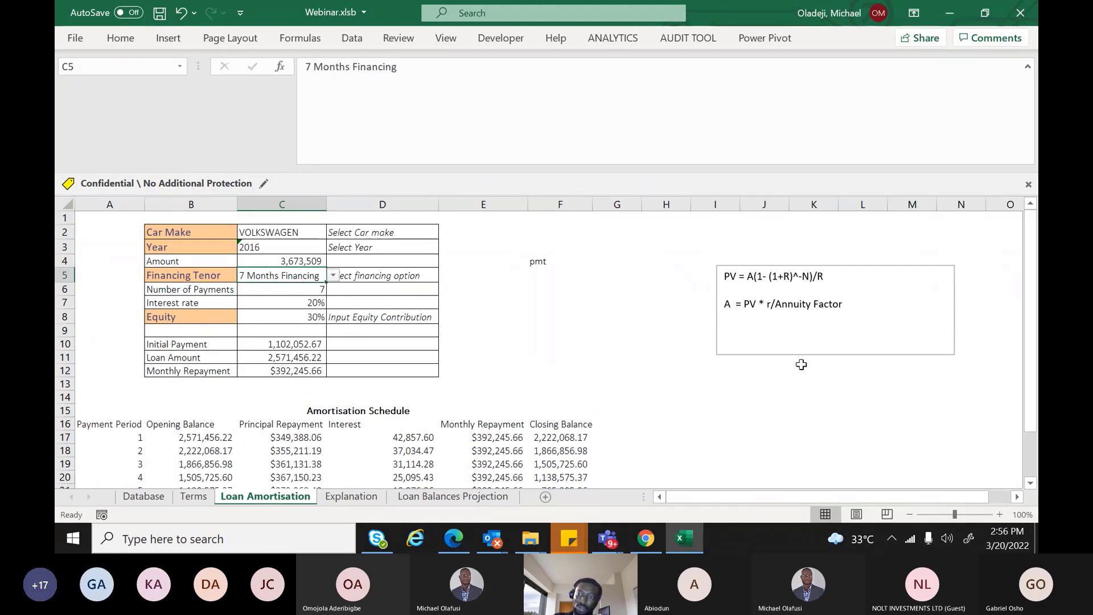
pyautogui.moveTo(1029, 253); pyautogui.dragTo(1029, 263)
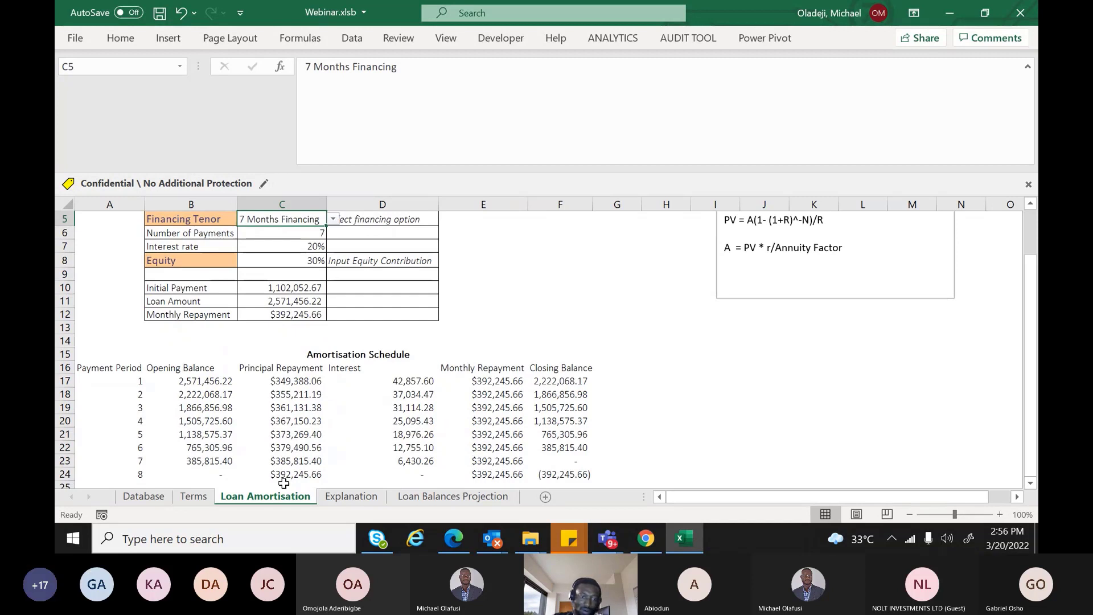
# Check row 23's closing balance formula, then set the tenor to 8 Months Financing
pyautogui.click(555, 461)
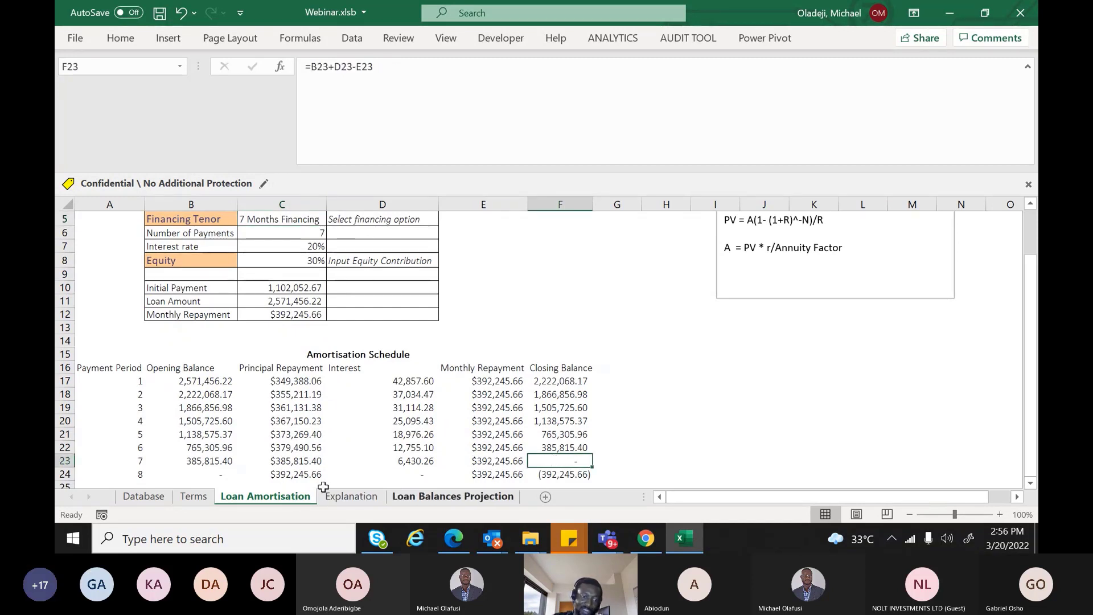
pyautogui.click(319, 220)
pyautogui.click(333, 221)
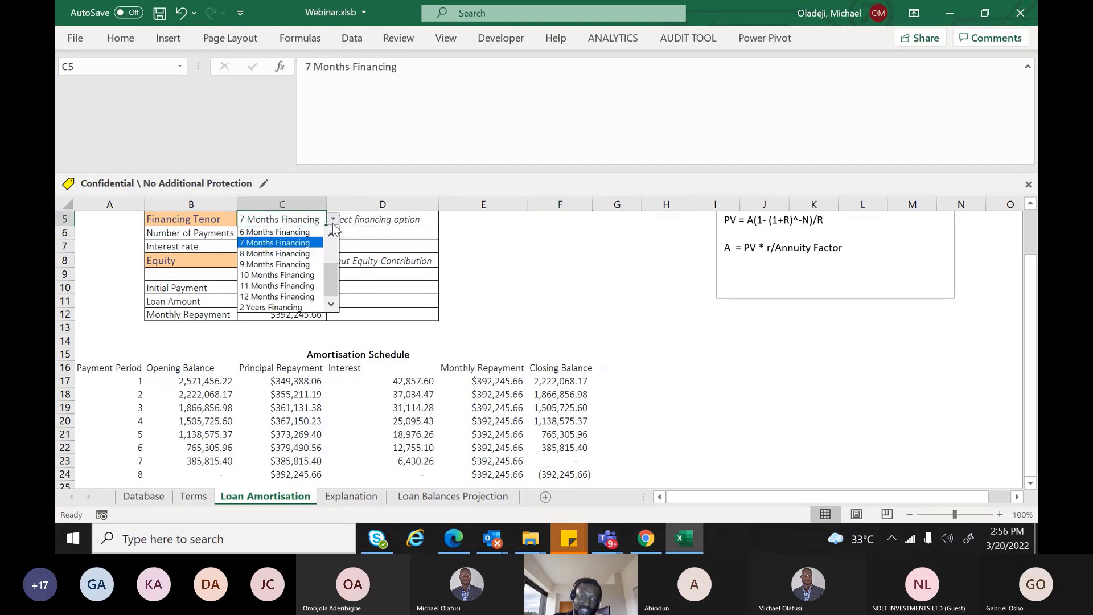
pyautogui.click(275, 254)
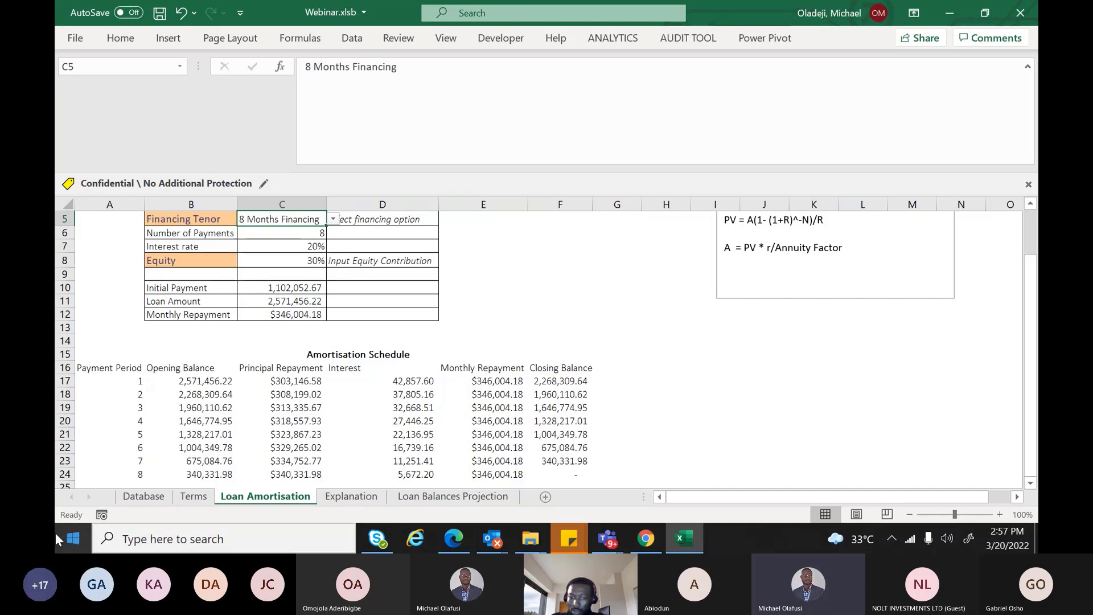
# Bring the Teams meeting window forward and mute the microphone
pyautogui.moveTo(621, 532)
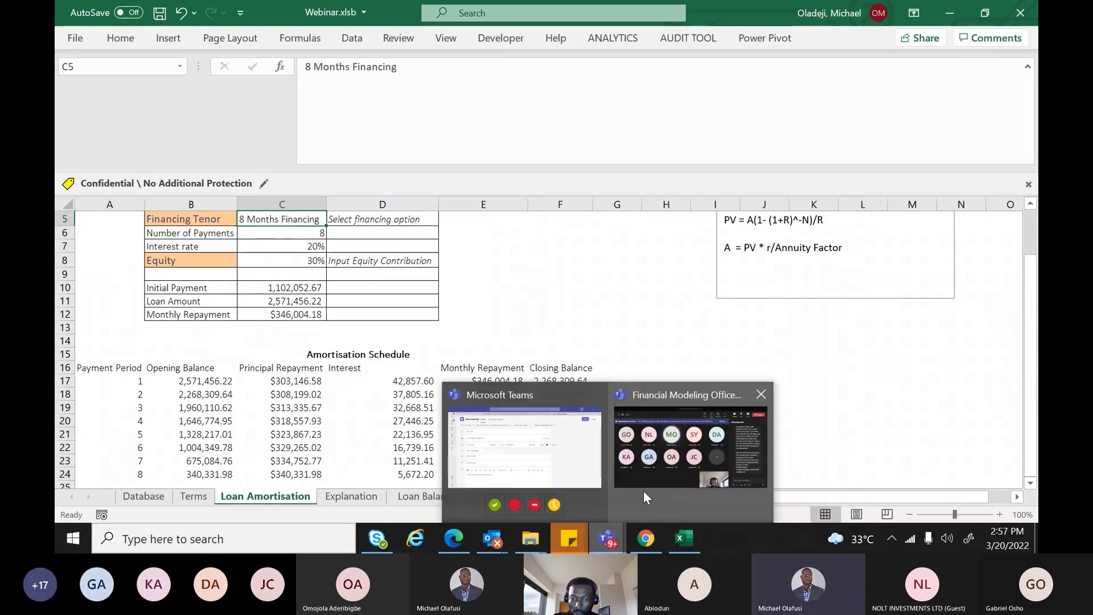
pyautogui.click(647, 487)
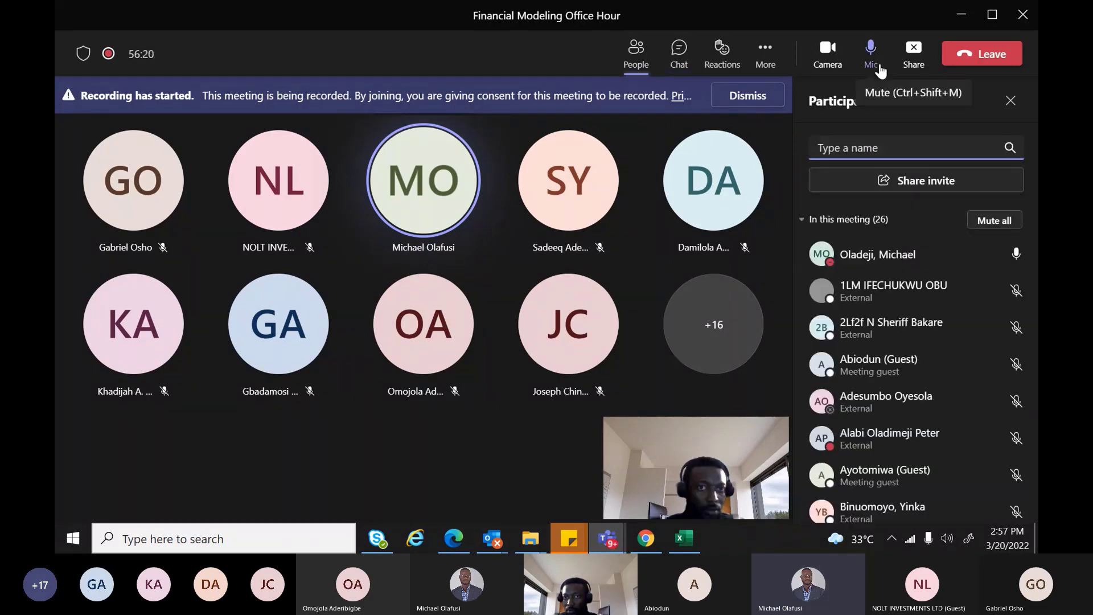
pyautogui.click(876, 62)
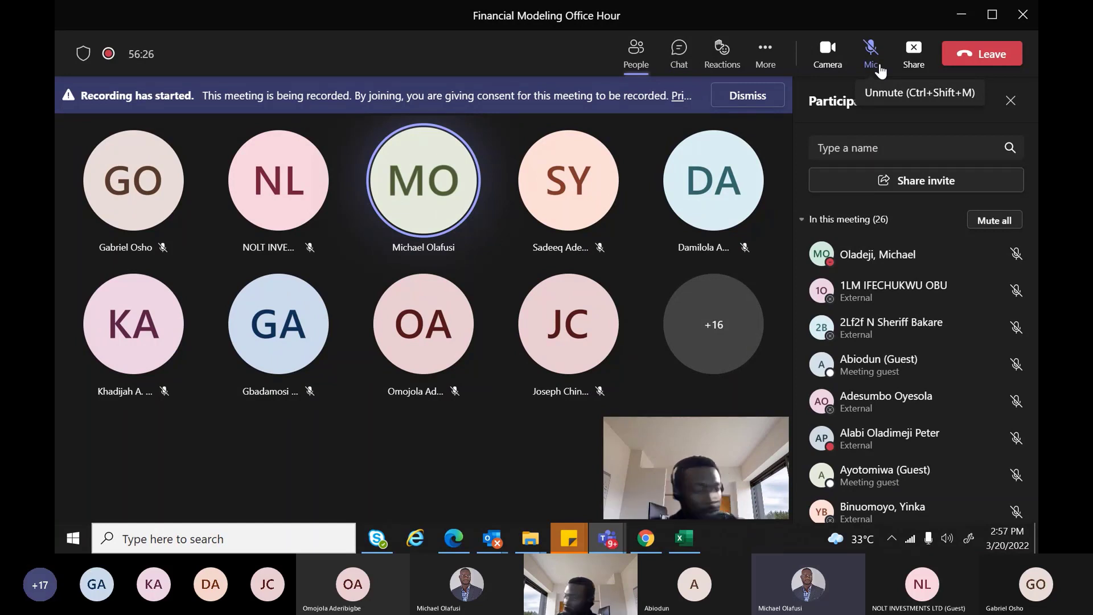
# Show the meeting chat scrolled to the guest's financing-tenor question, and unmute
pyautogui.click(681, 60)
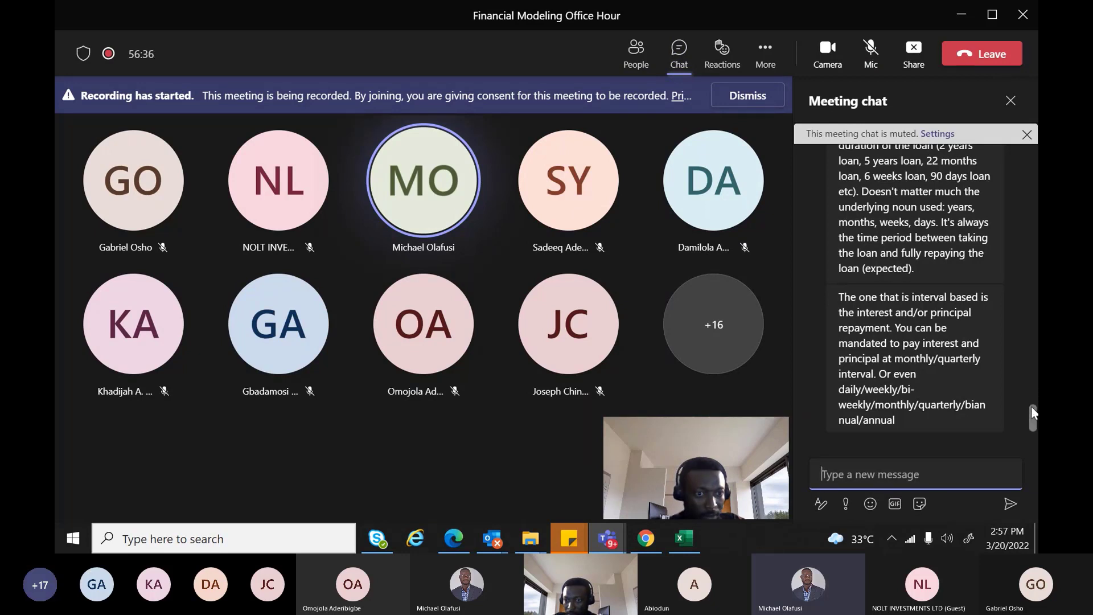
pyautogui.moveTo(1029, 410); pyautogui.dragTo(1029, 397)
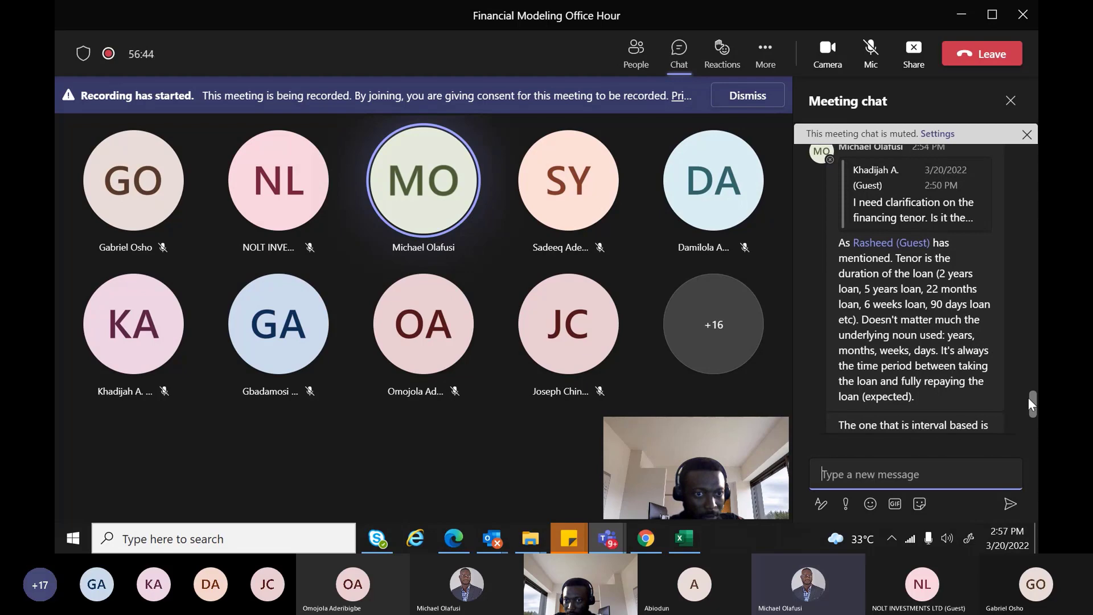
pyautogui.moveTo(1029, 397); pyautogui.dragTo(1035, 312)
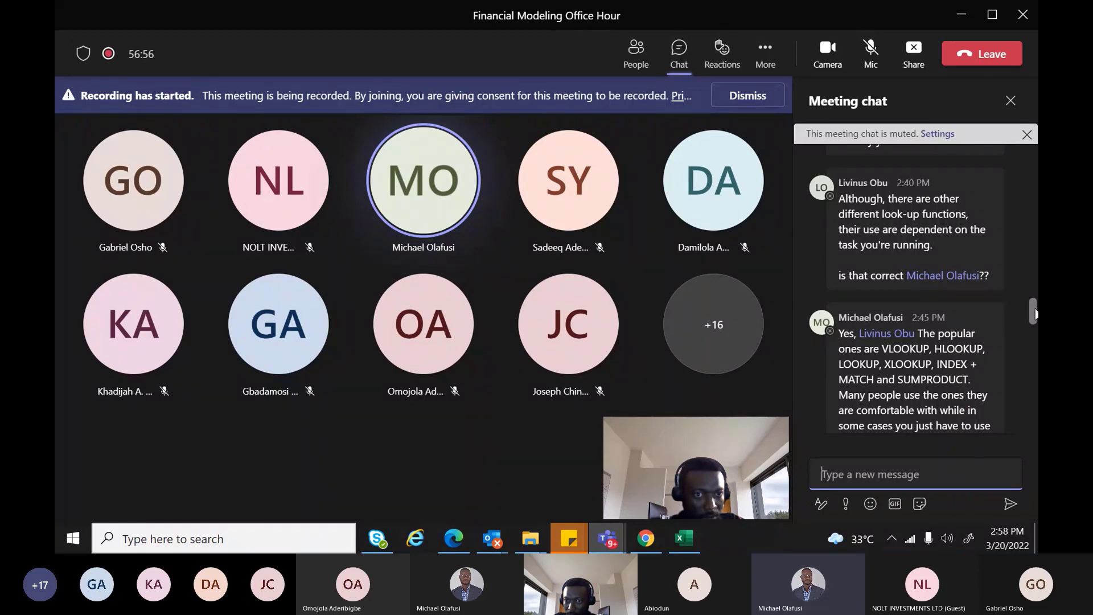
pyautogui.moveTo(1035, 314); pyautogui.dragTo(1035, 351)
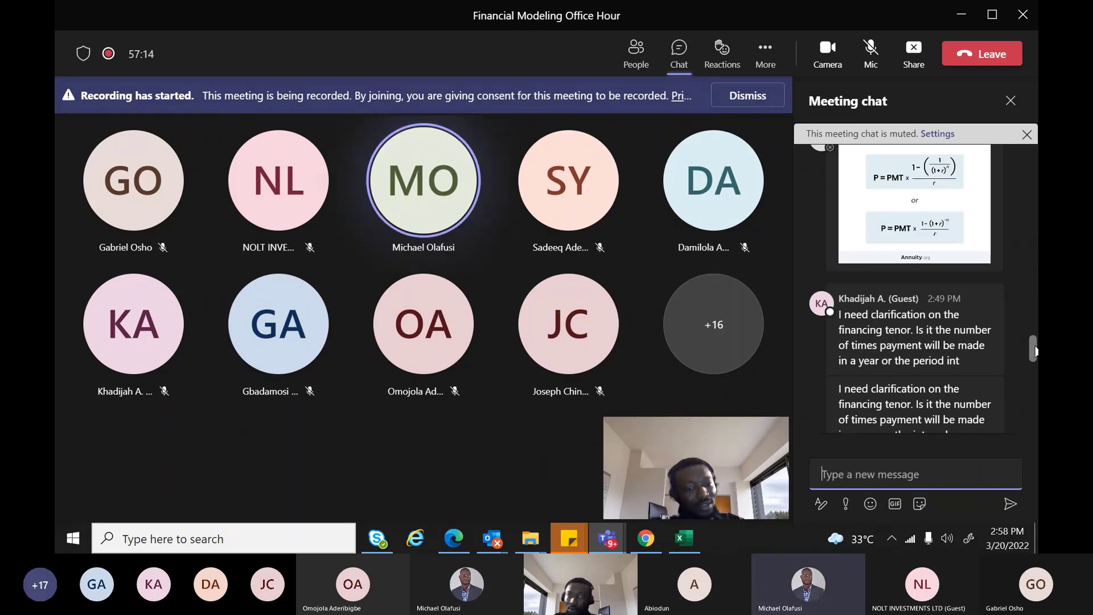
pyautogui.click(871, 54)
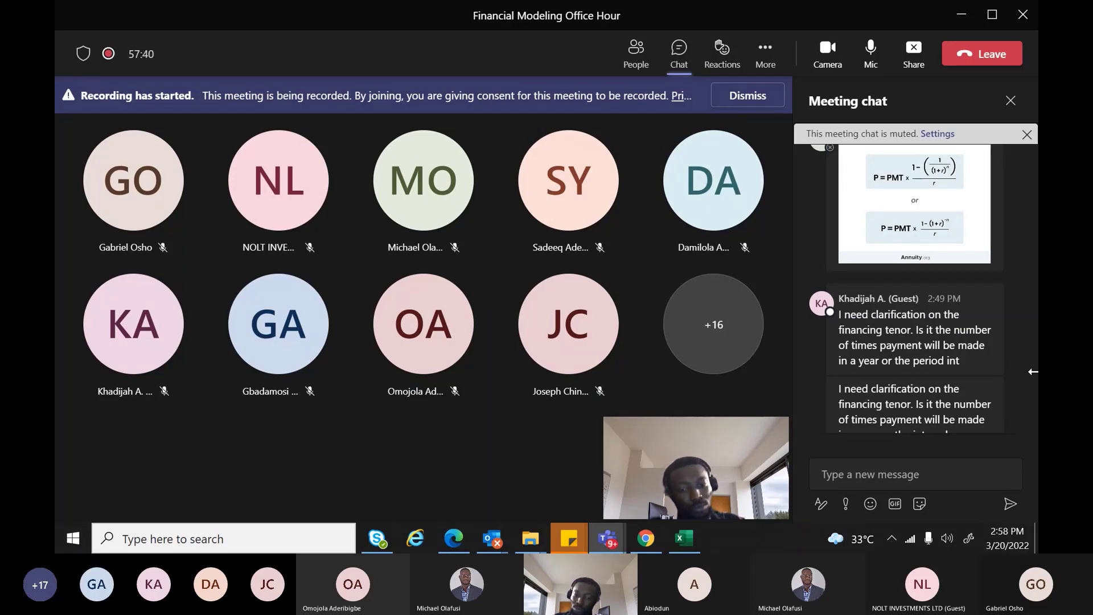
pyautogui.moveTo(851, 328)
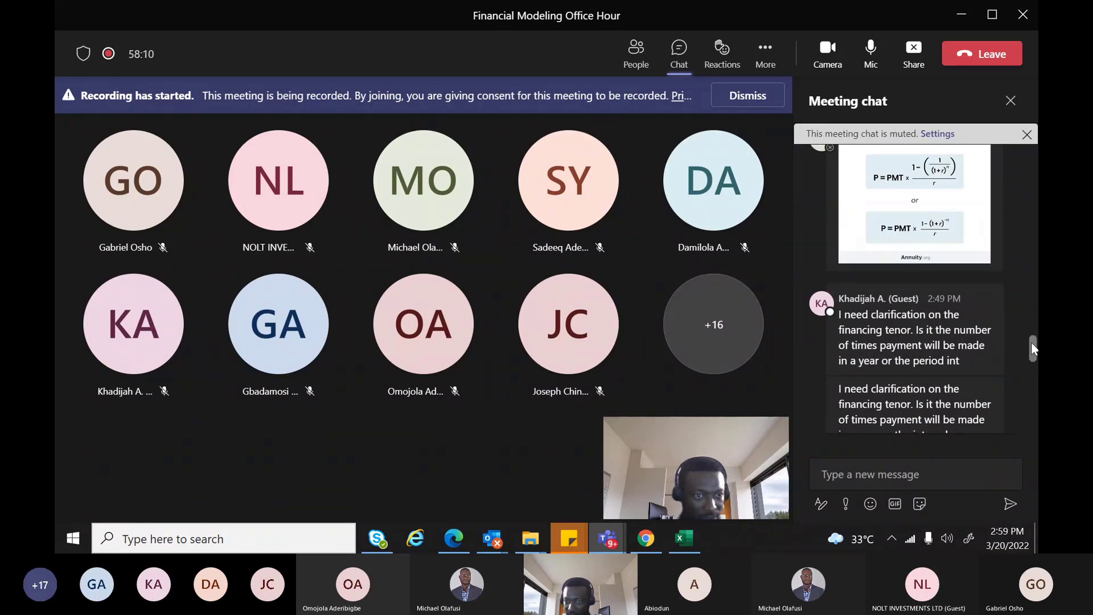
# Read the Teams chat replies about financing tenor, then return to Webinar.xlsx in Excel
pyautogui.moveTo(1033, 343); pyautogui.dragTo(1030, 367)
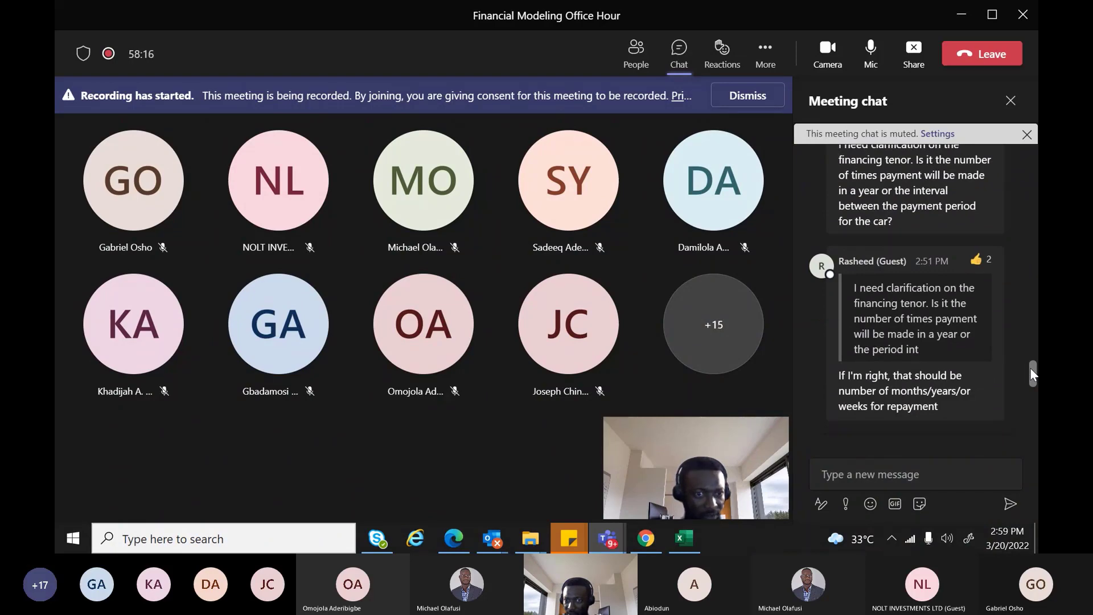
pyautogui.moveTo(1030, 368); pyautogui.dragTo(1027, 425)
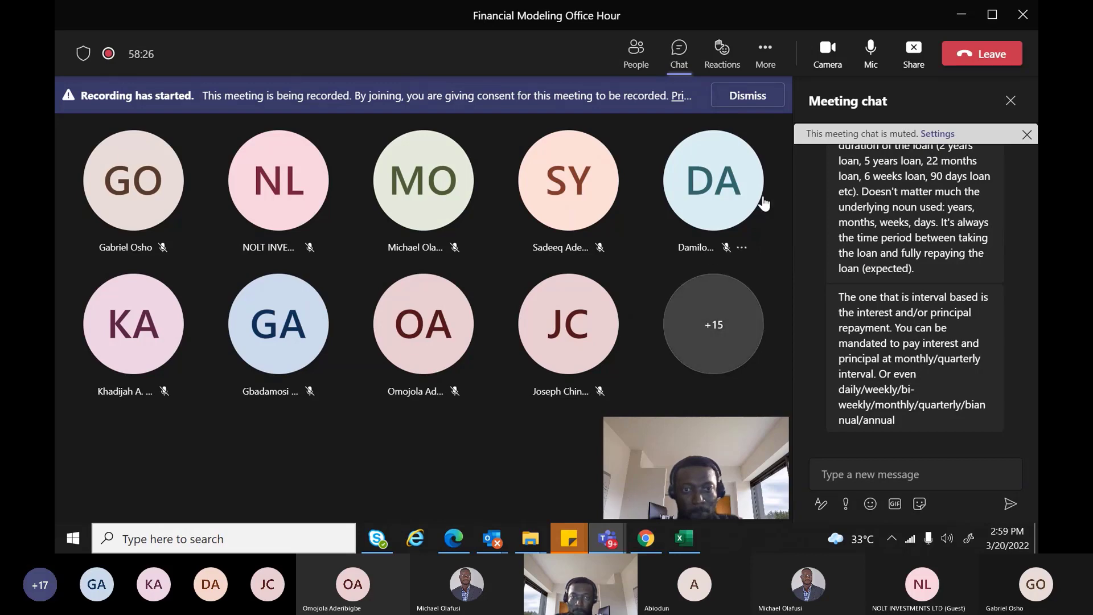
pyautogui.hotkey('alt', 'Tab')
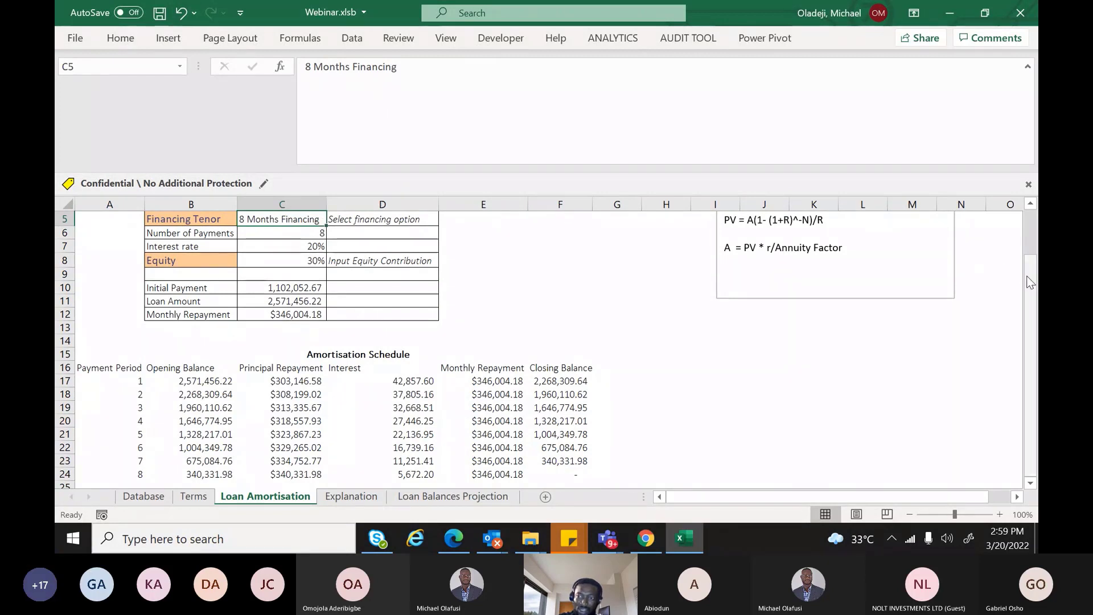
# Set the Financing Tenor in C5 to 5 Months Financing
pyautogui.scroll(1, 836, 219)
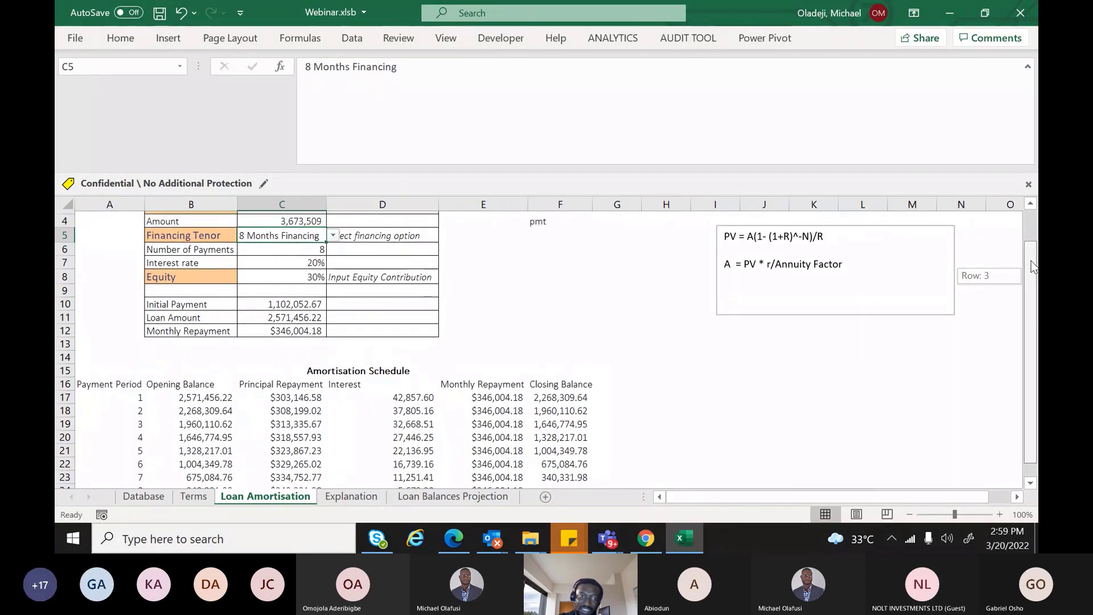
pyautogui.click(334, 233)
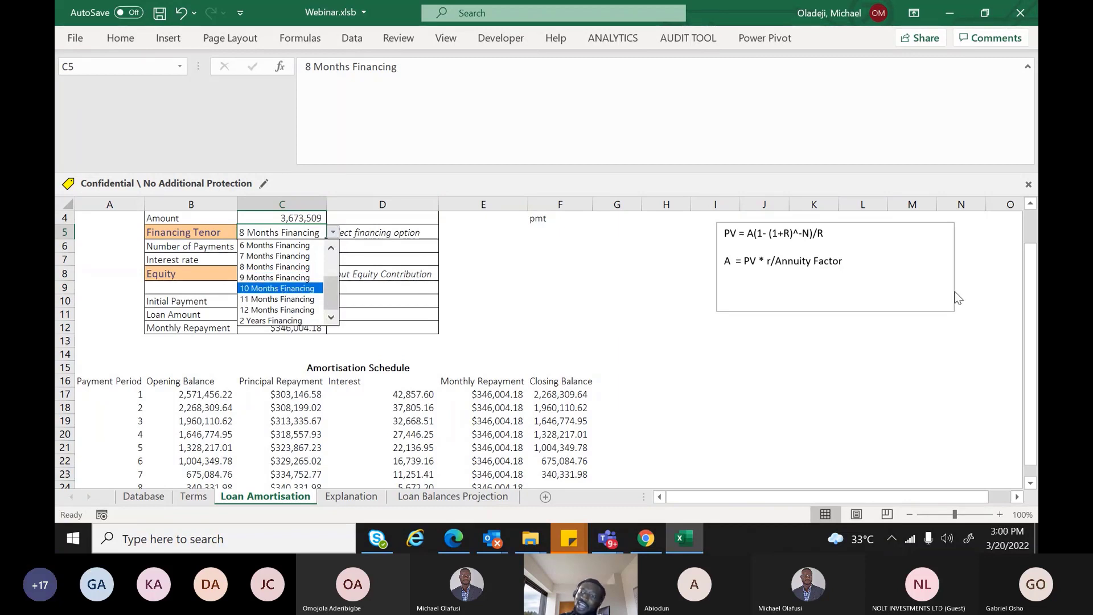
pyautogui.click(1031, 274)
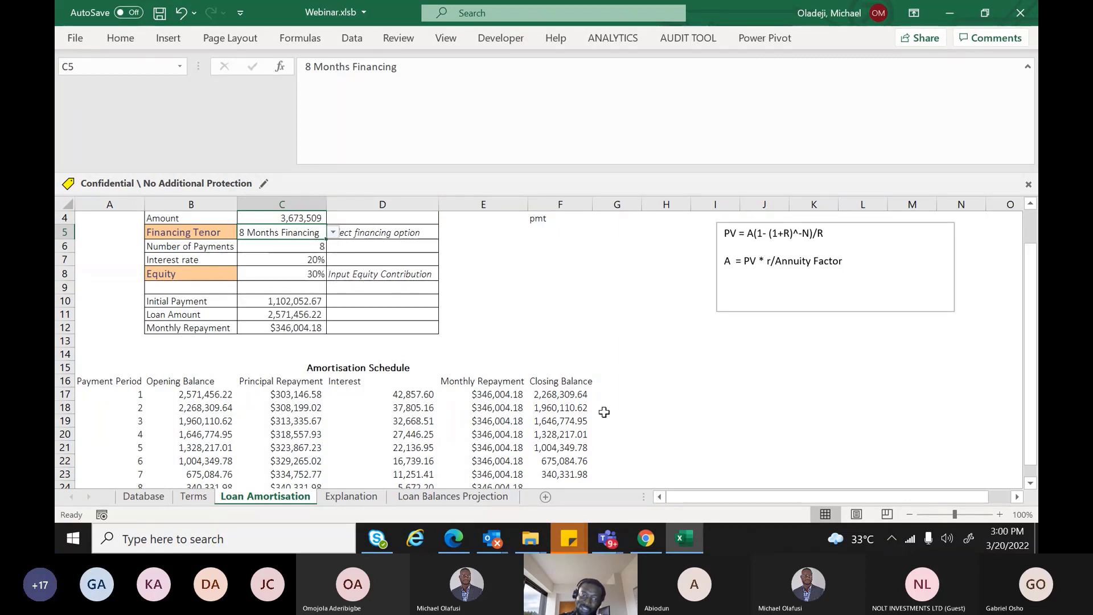
pyautogui.click(333, 233)
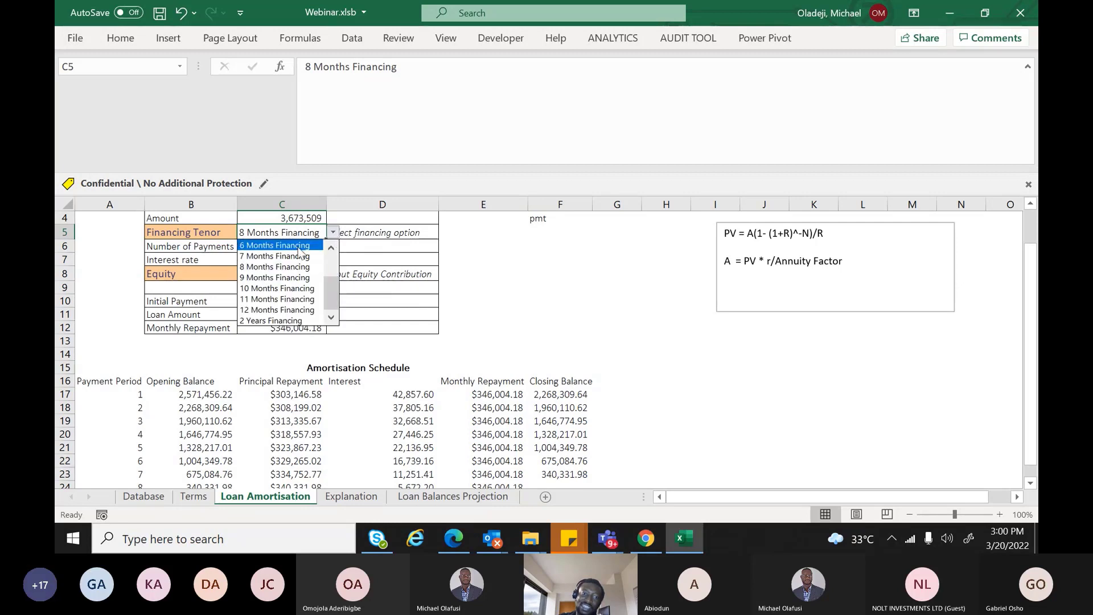
pyautogui.click(331, 247)
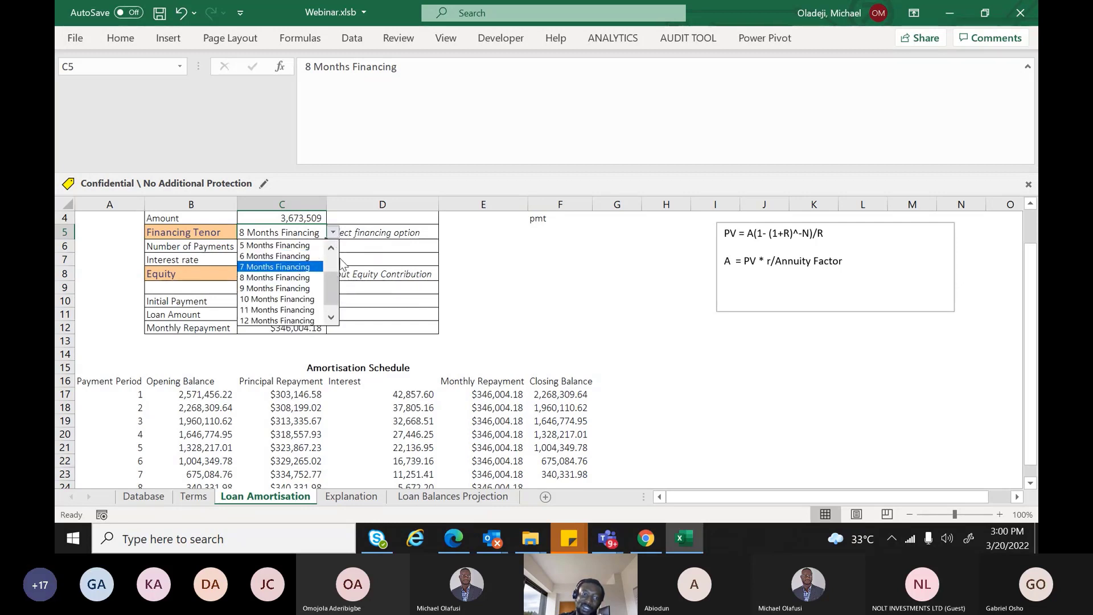
pyautogui.click(290, 245)
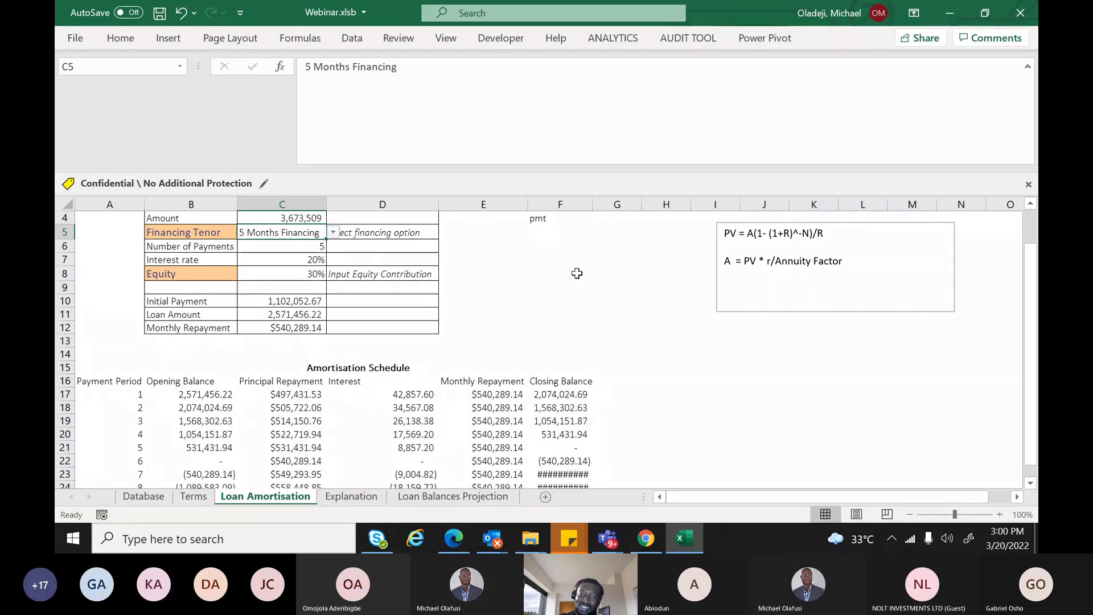
# Autofit column F so the Closing Balance values show instead of #####, and select A17
pyautogui.doubleClick(591, 209)
pyautogui.moveTo(1031, 320); pyautogui.dragTo(1031, 333)
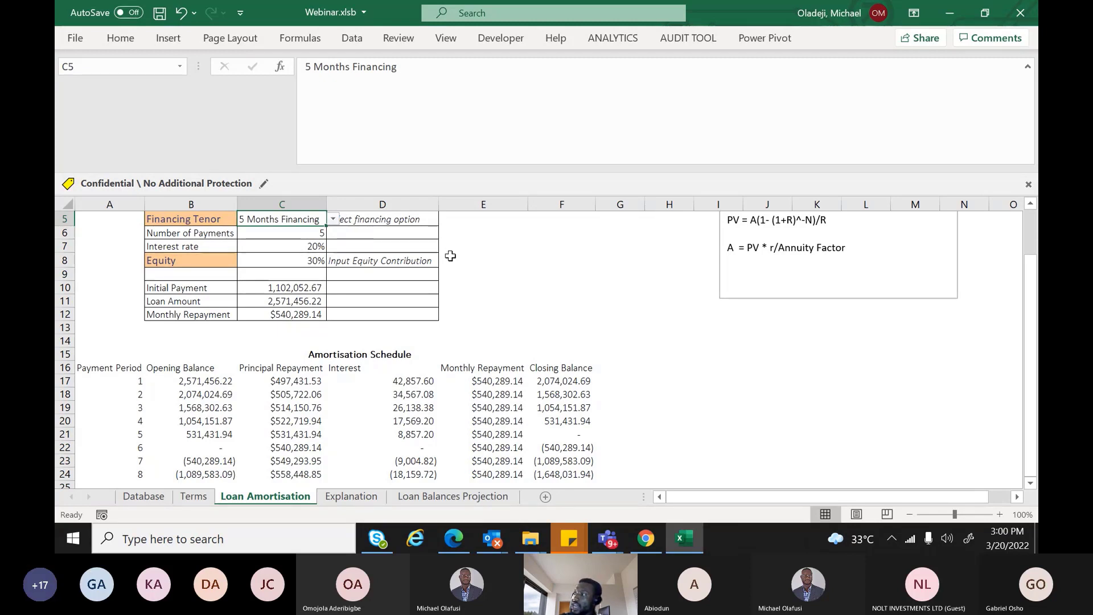
pyautogui.click(136, 382)
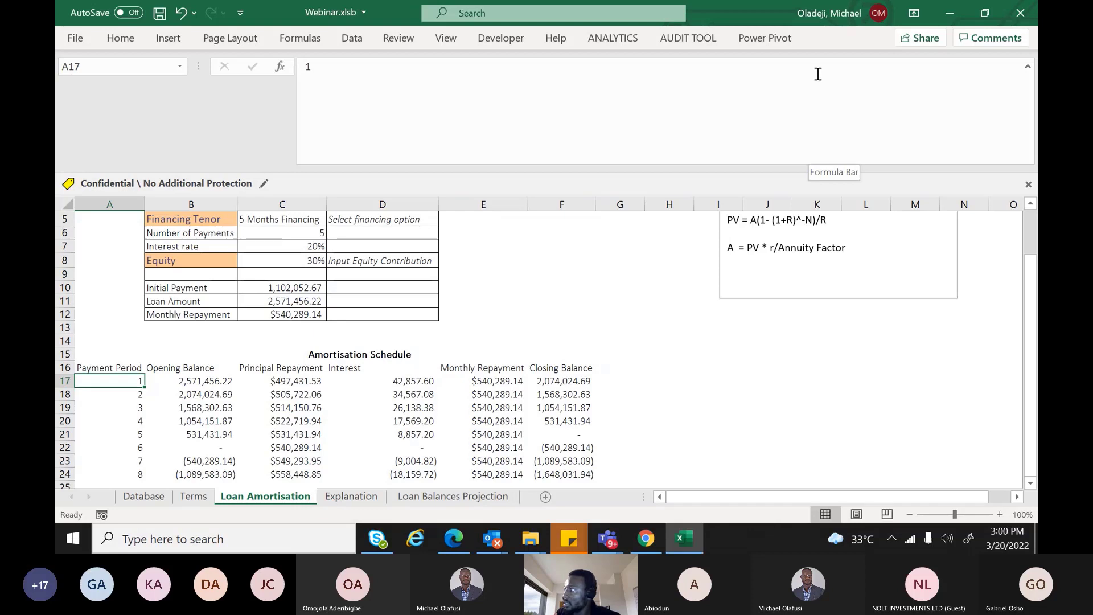
# Begin the formula =IF($C$6=0,"", in cell A17
pyautogui.write('=if')
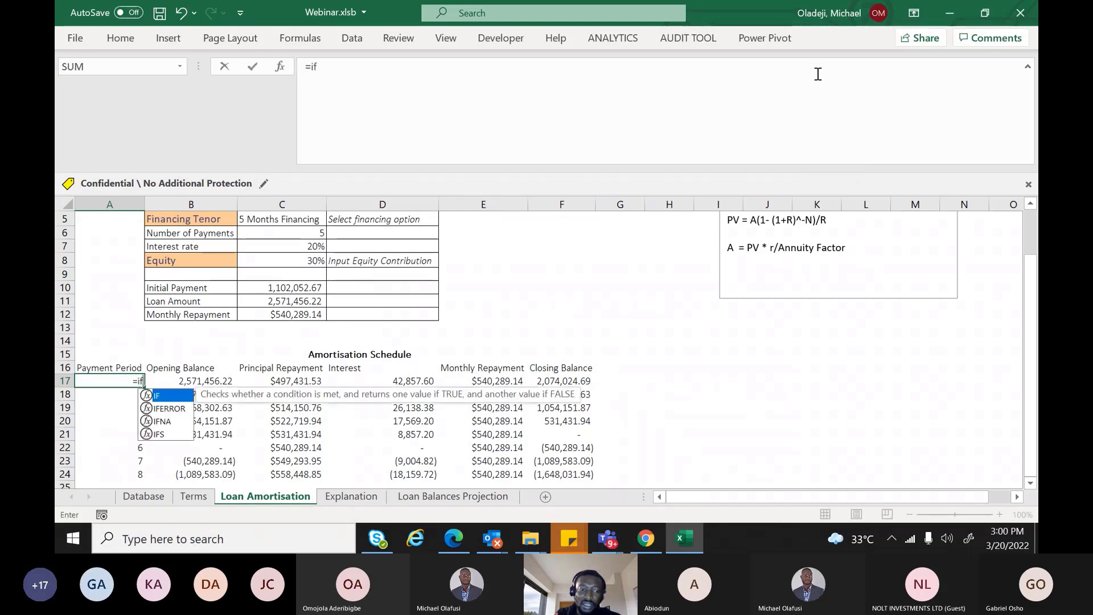
pyautogui.press('Tab')
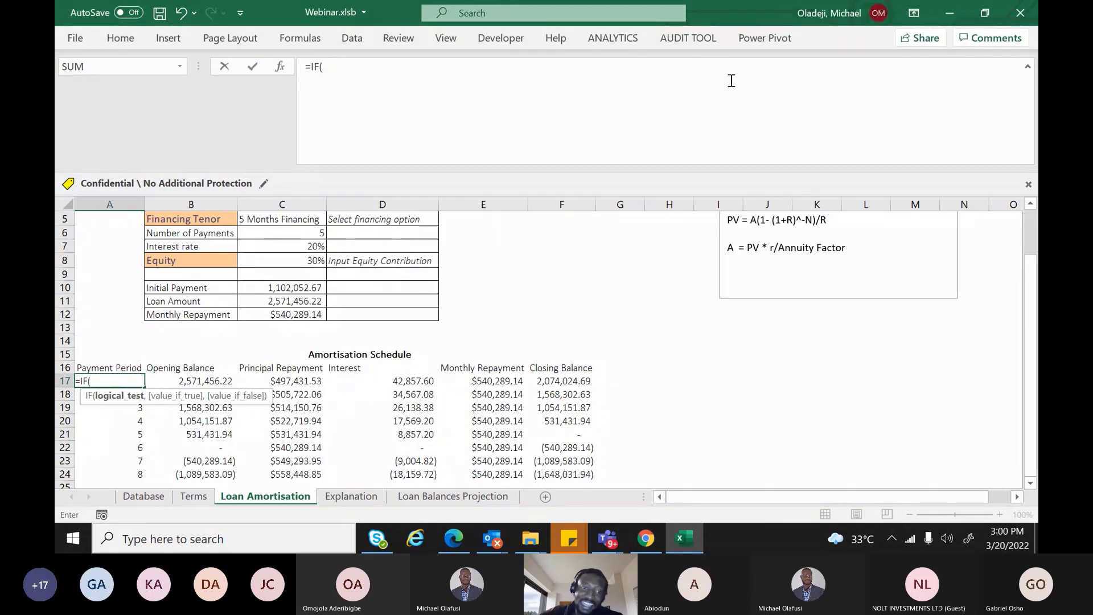
pyautogui.click(312, 228)
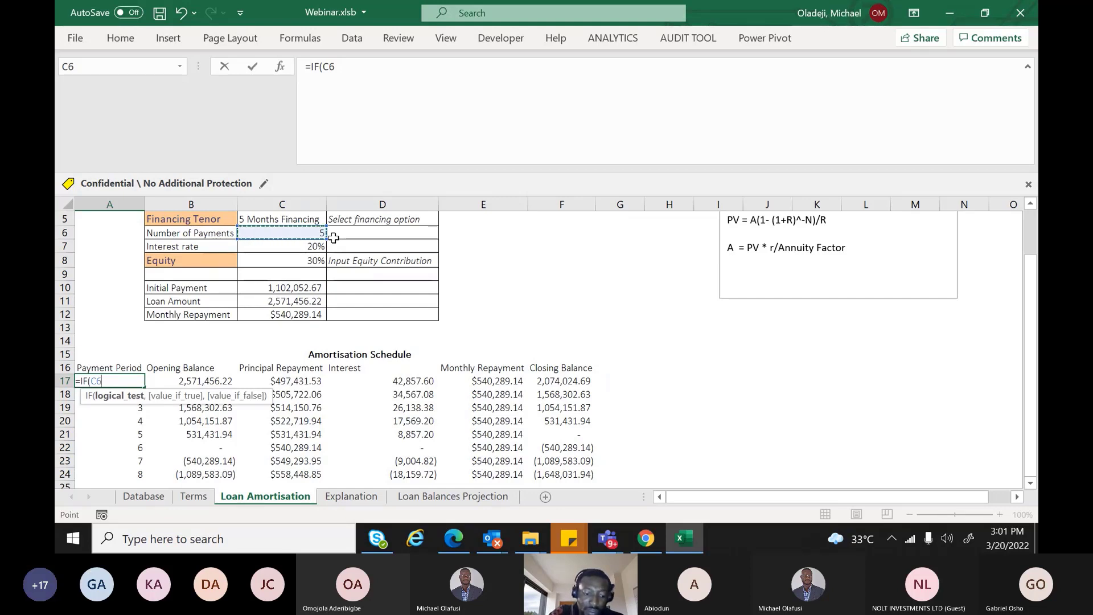
pyautogui.press('F4')
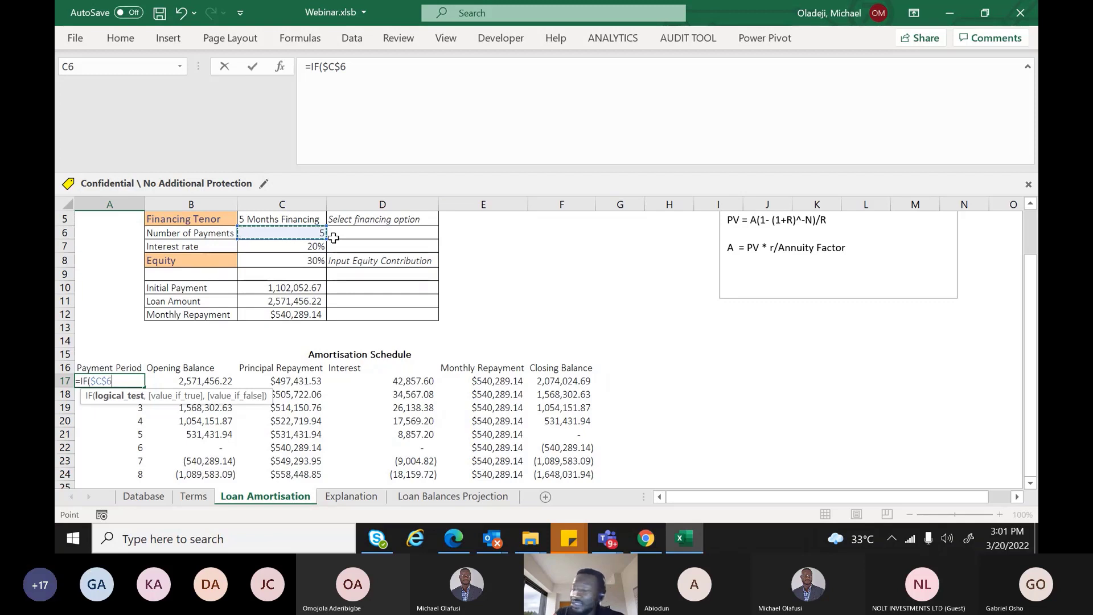
pyautogui.write('=0')
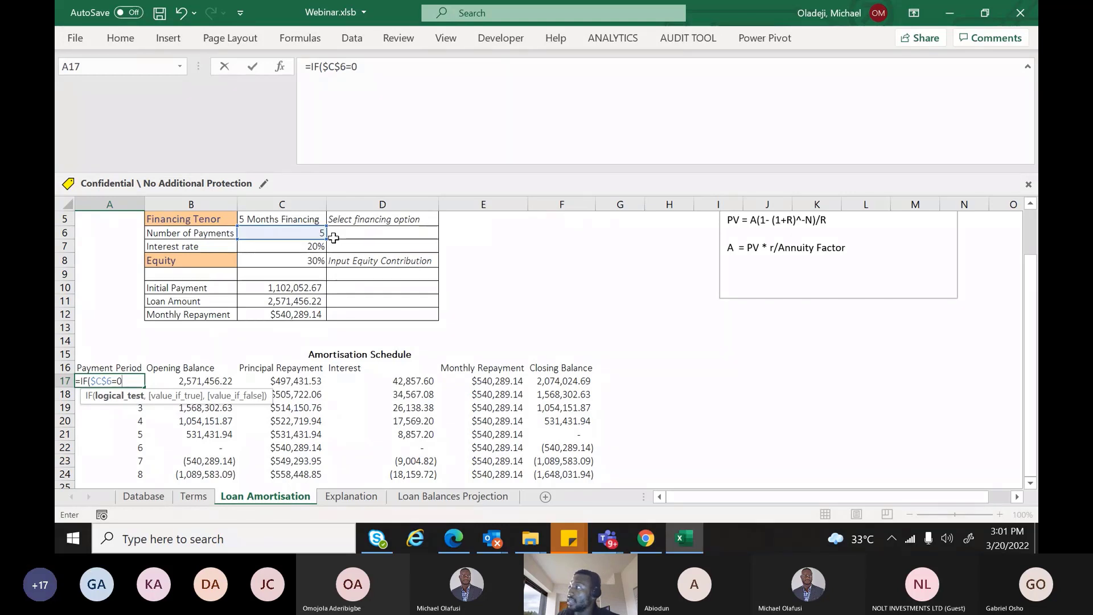
pyautogui.write(',""')
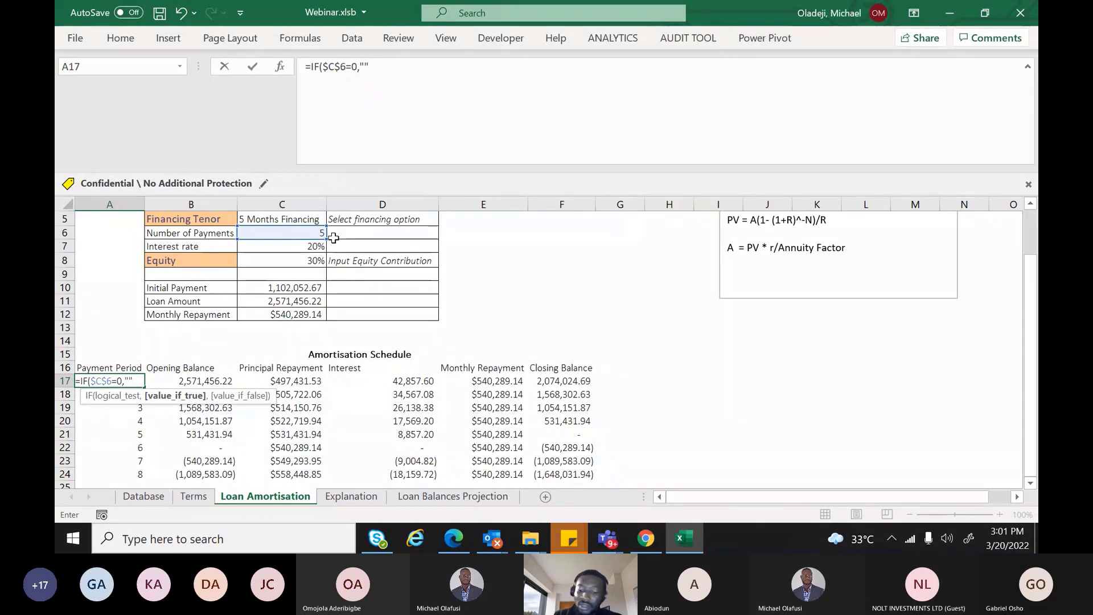
pyautogui.write(',')
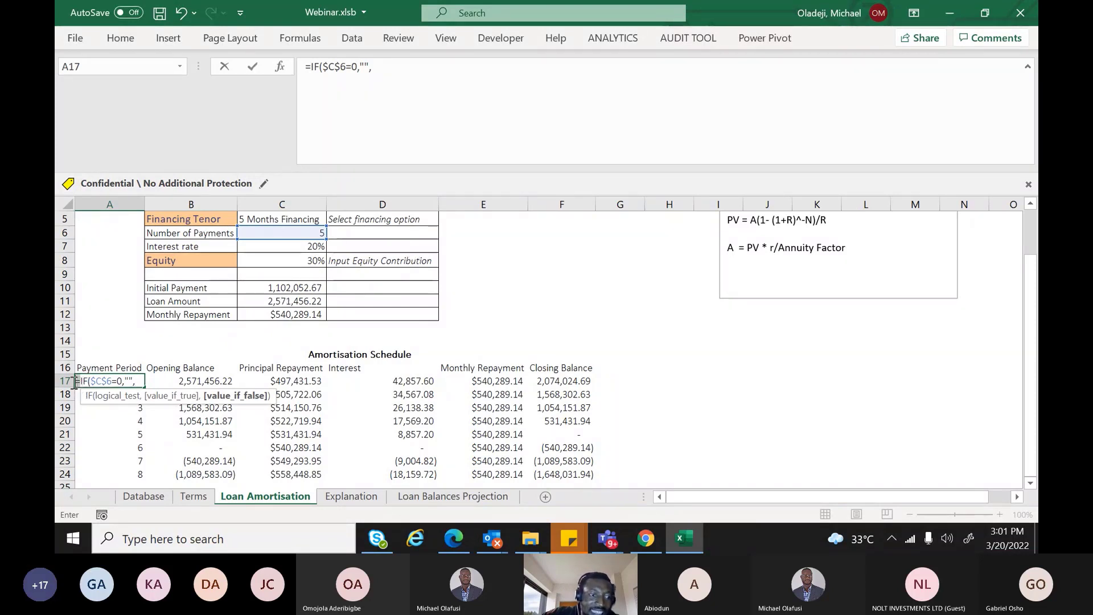
# Remove the leading equals sign so A17 keeps the unfinished IF formula as text
pyautogui.click(76, 380)
pyautogui.press('Delete')
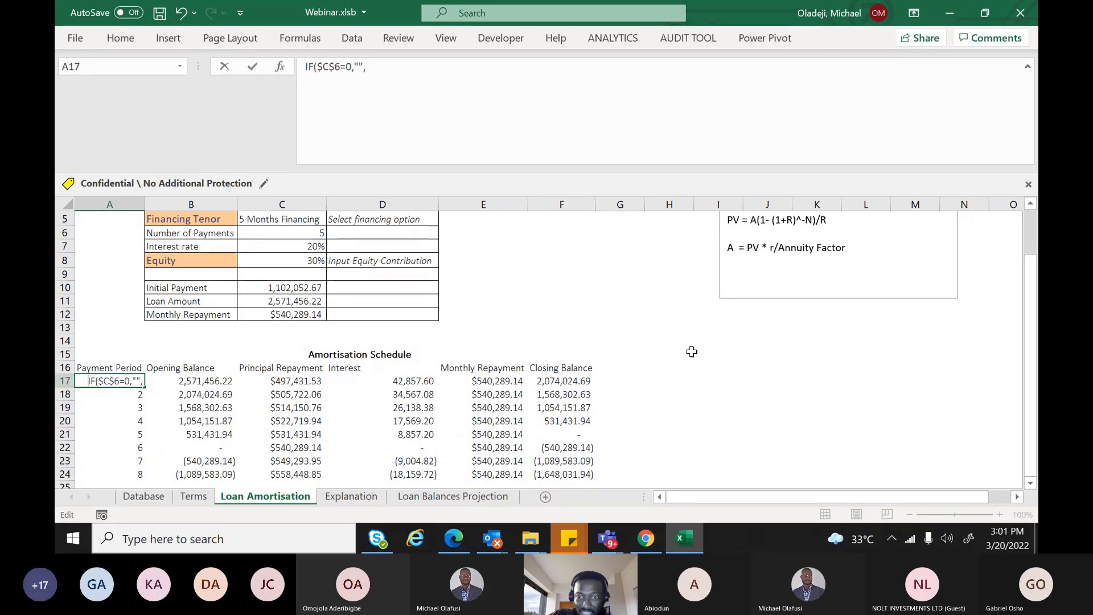
pyautogui.click(715, 368)
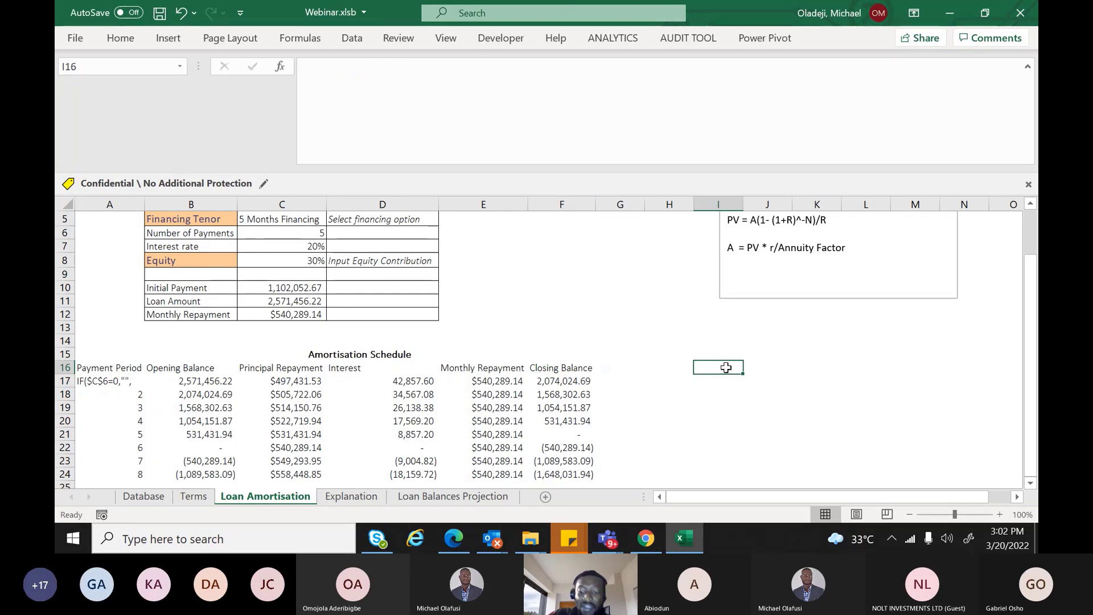
pyautogui.write('=R')
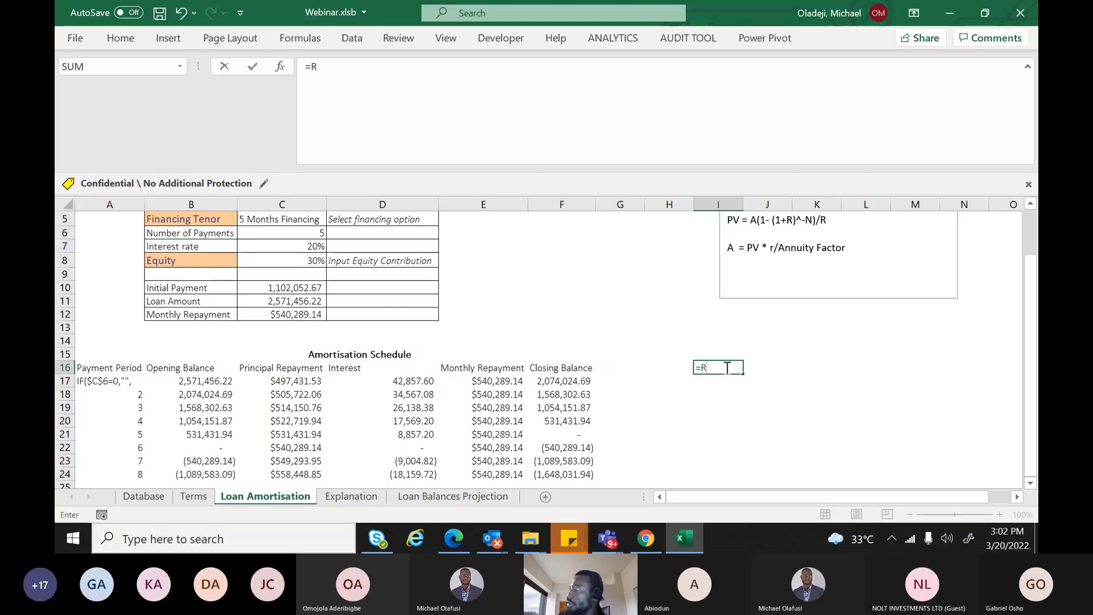
pyautogui.press('BackSpace')
pyautogui.press('BackSpace')
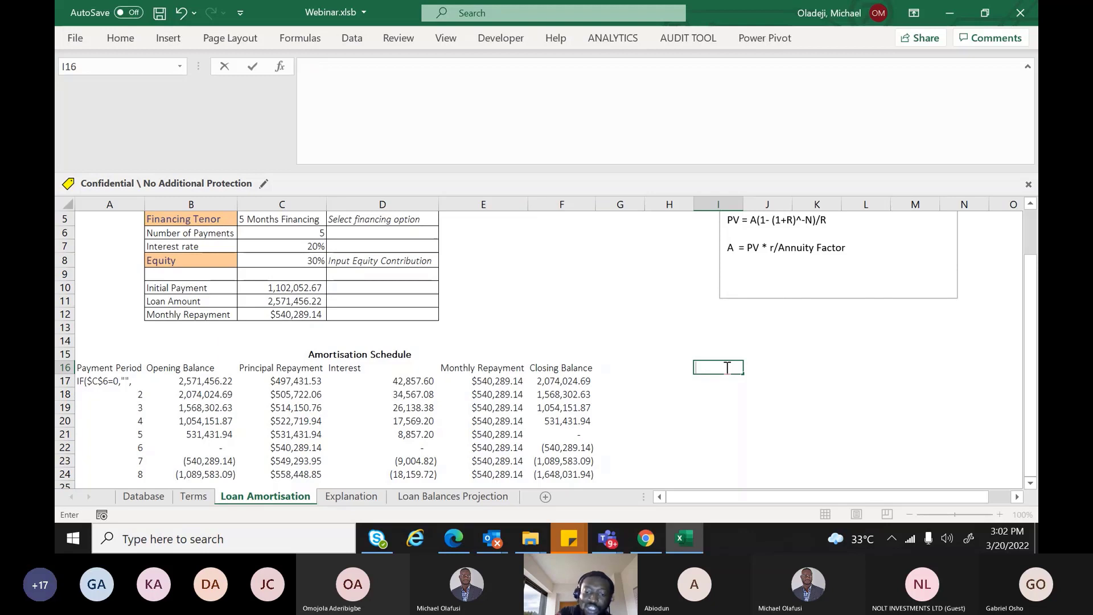
pyautogui.write('=ROW')
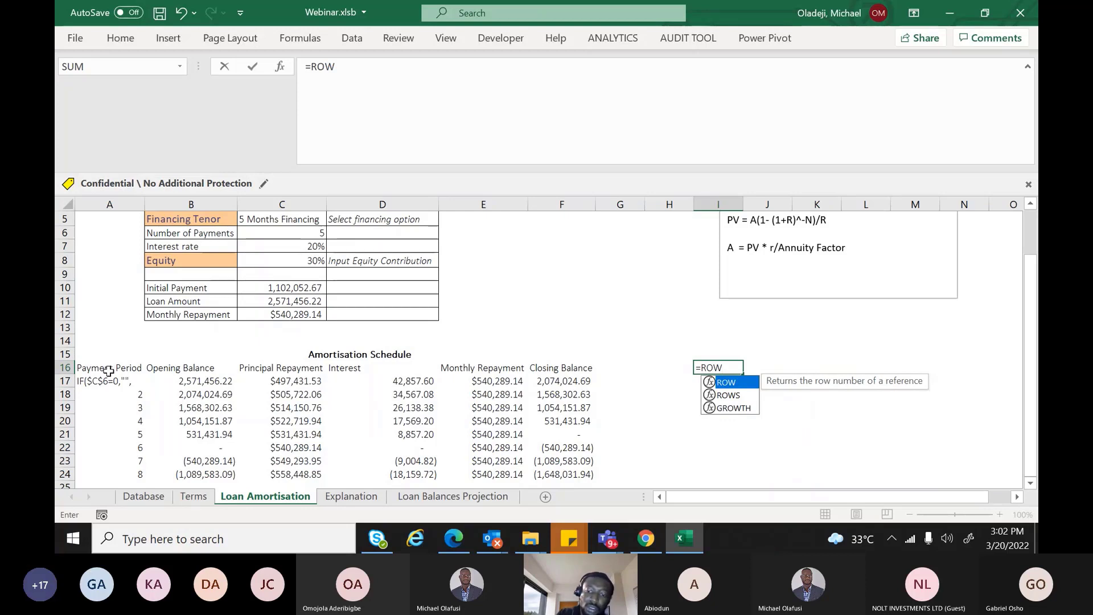
pyautogui.write('(')
pyautogui.click(90, 369)
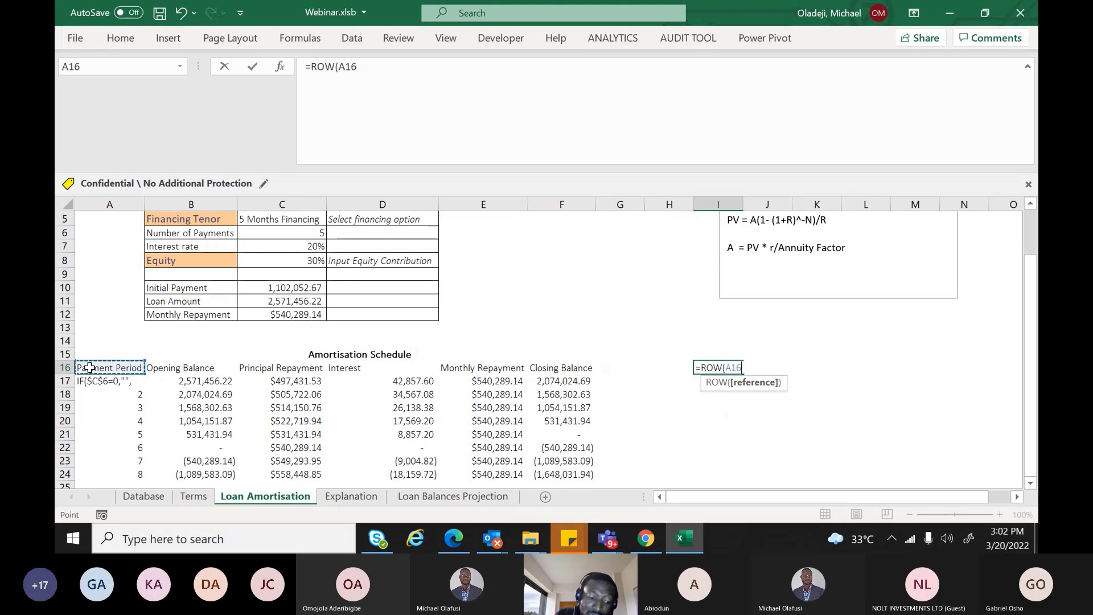
pyautogui.press('Return')
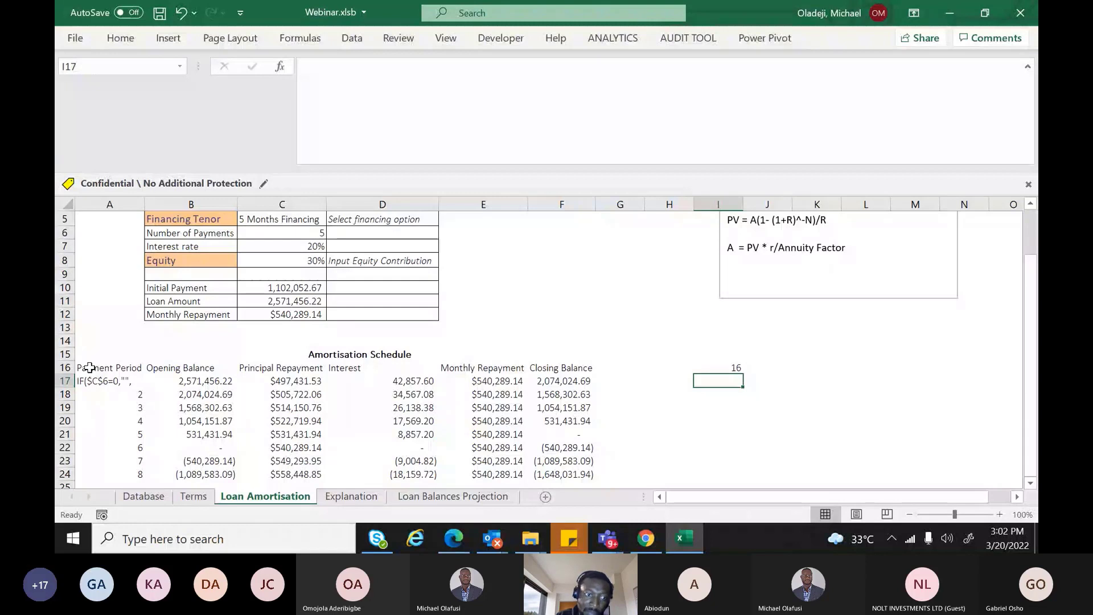
pyautogui.click(695, 370)
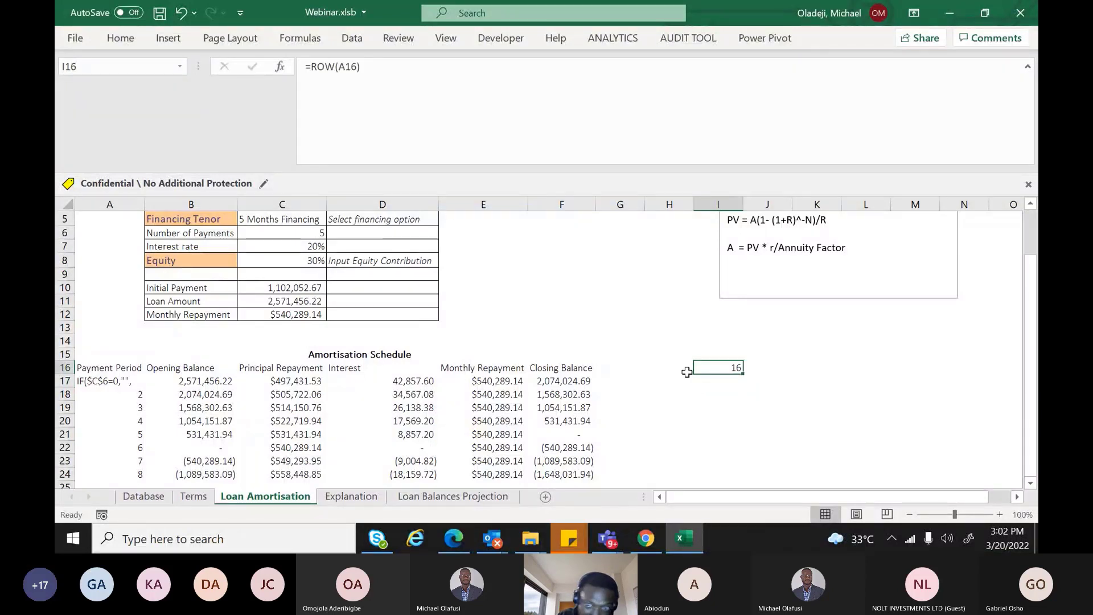
pyautogui.click(716, 391)
pyautogui.write('=')
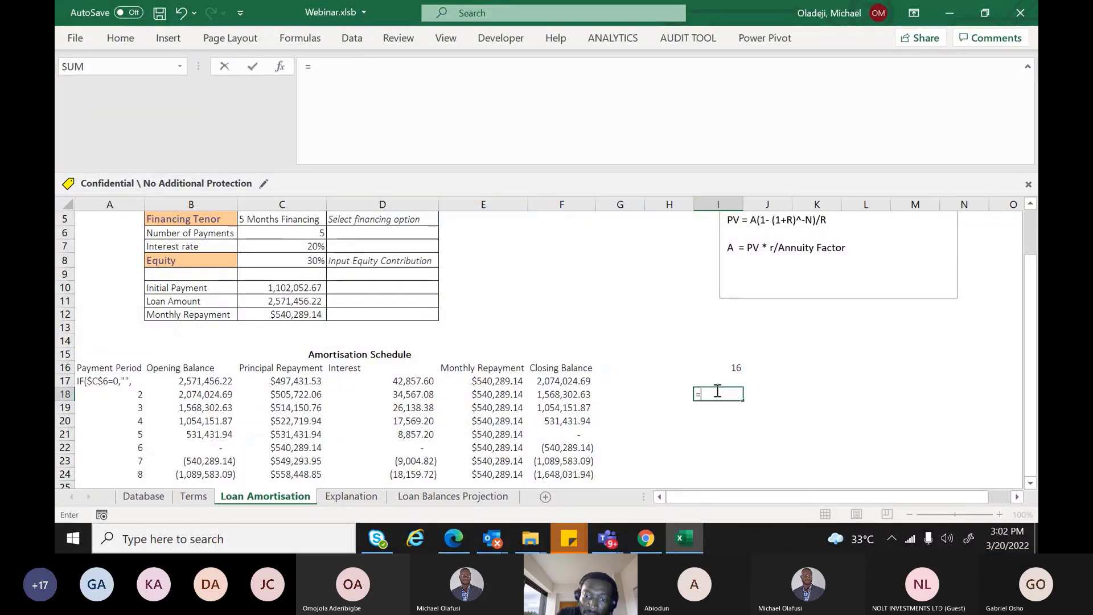
pyautogui.write('row')
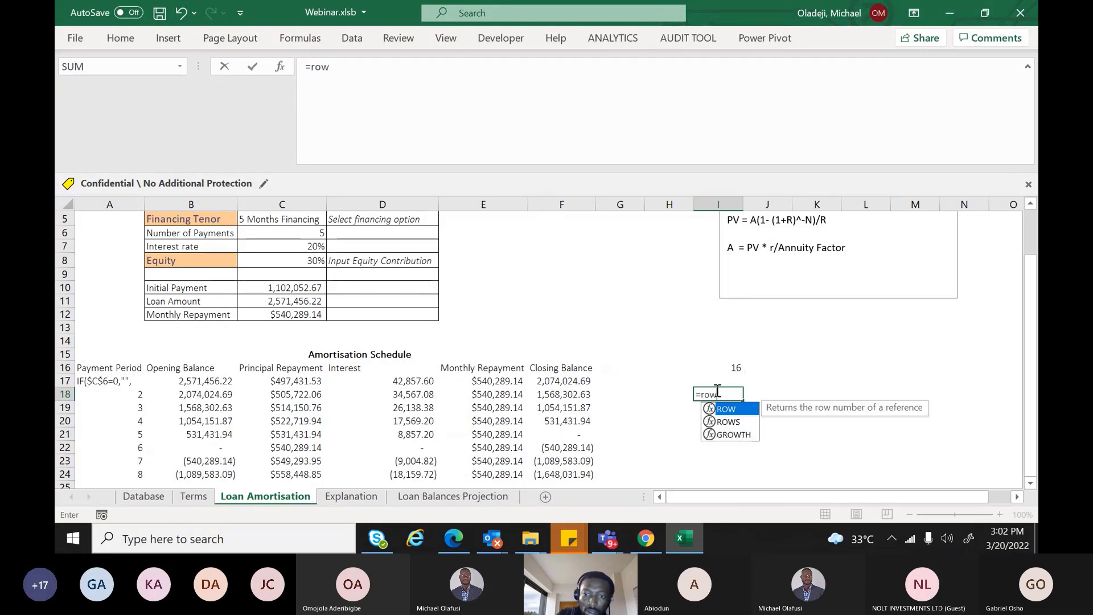
pyautogui.press('Tab')
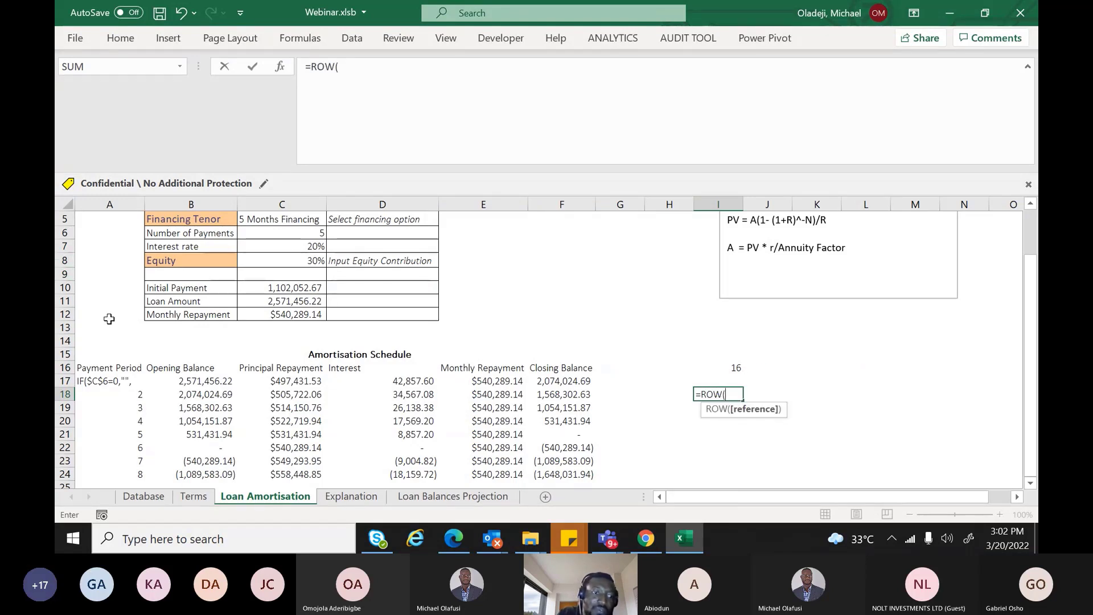
pyautogui.click(102, 355)
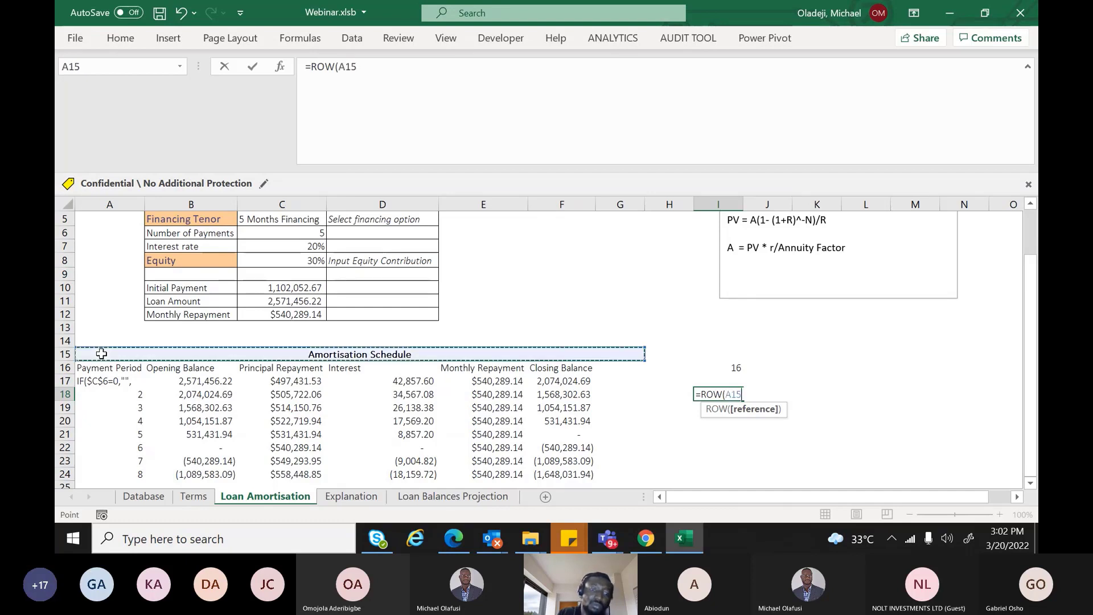
pyautogui.click(96, 340)
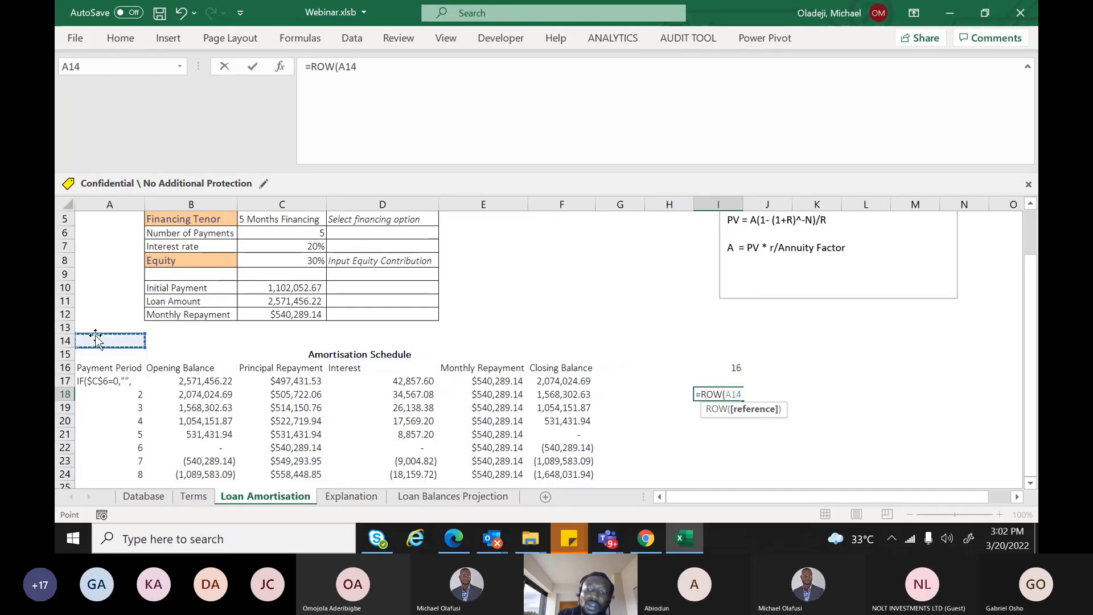
pyautogui.write(')')
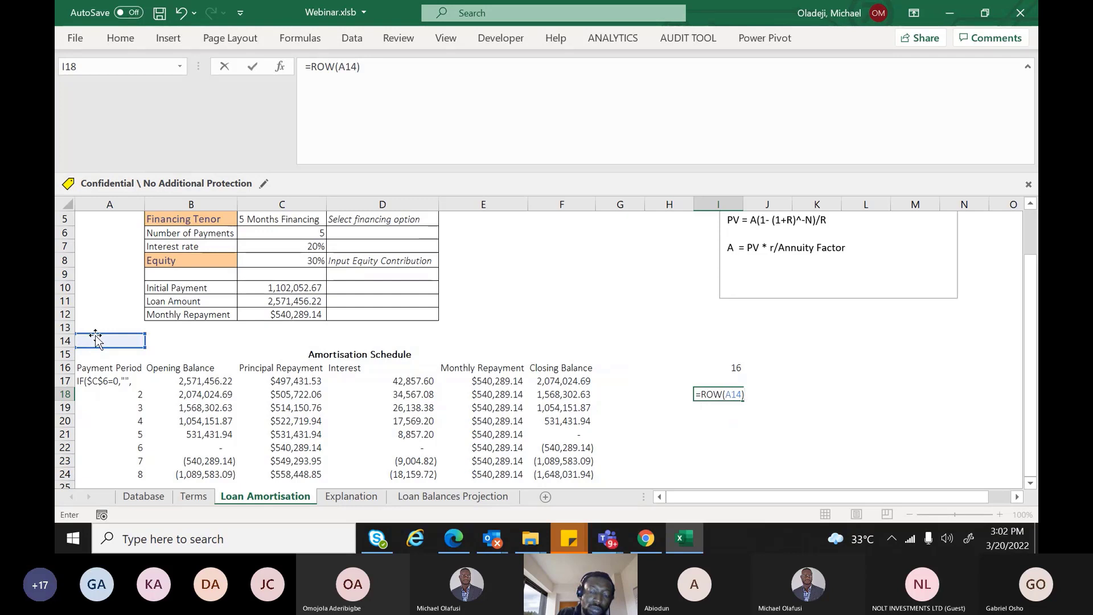
pyautogui.press('Return')
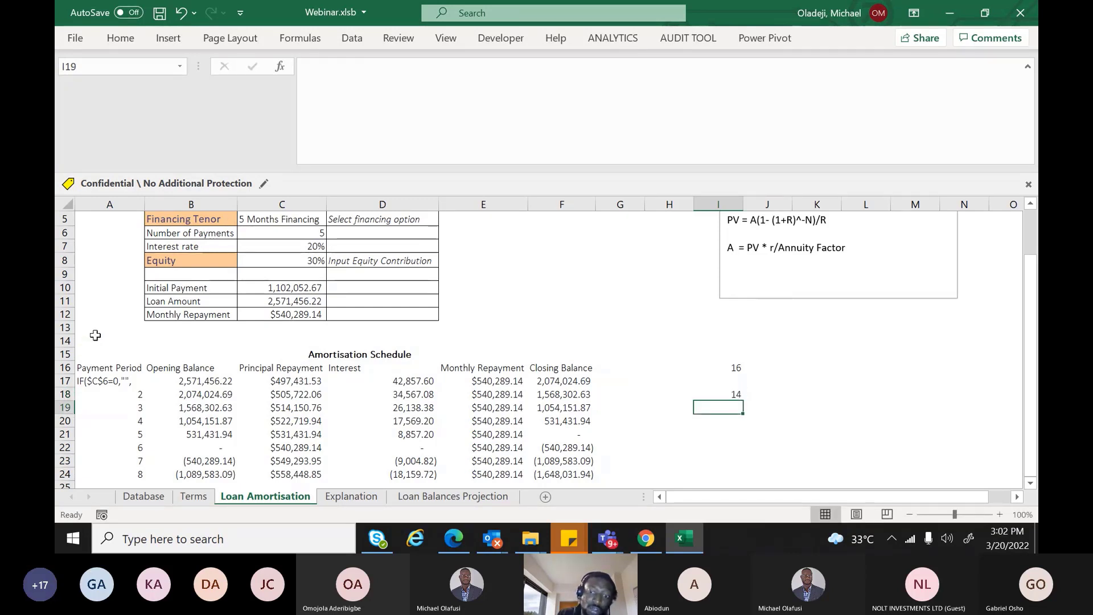
pyautogui.press('Up')
pyautogui.press('Up')
pyautogui.press('Up')
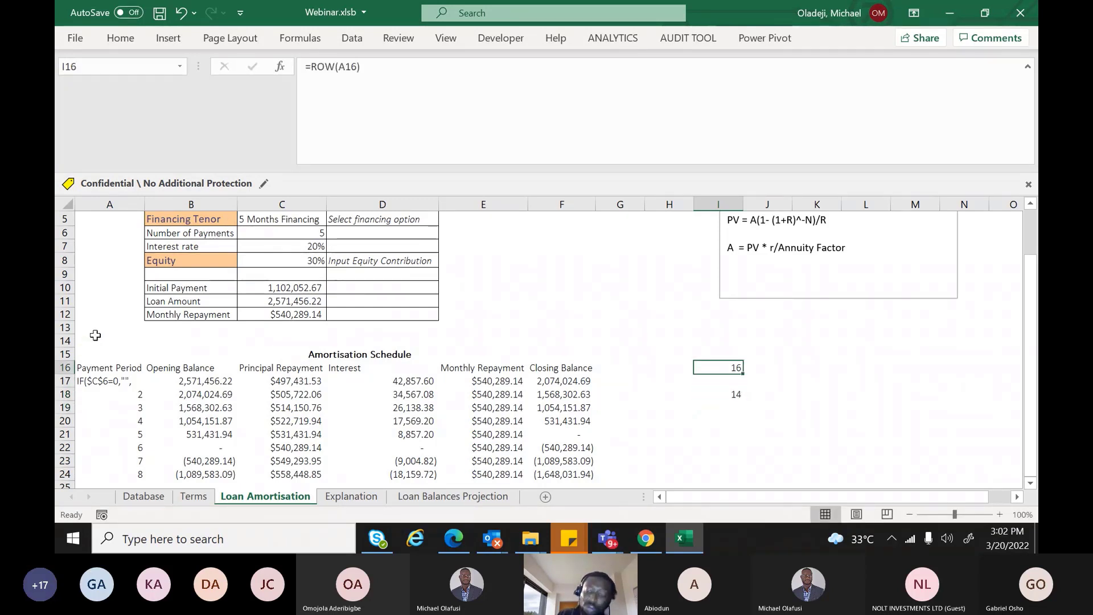
pyautogui.press('Delete')
pyautogui.press('Down')
pyautogui.press('Down')
pyautogui.press('Delete')
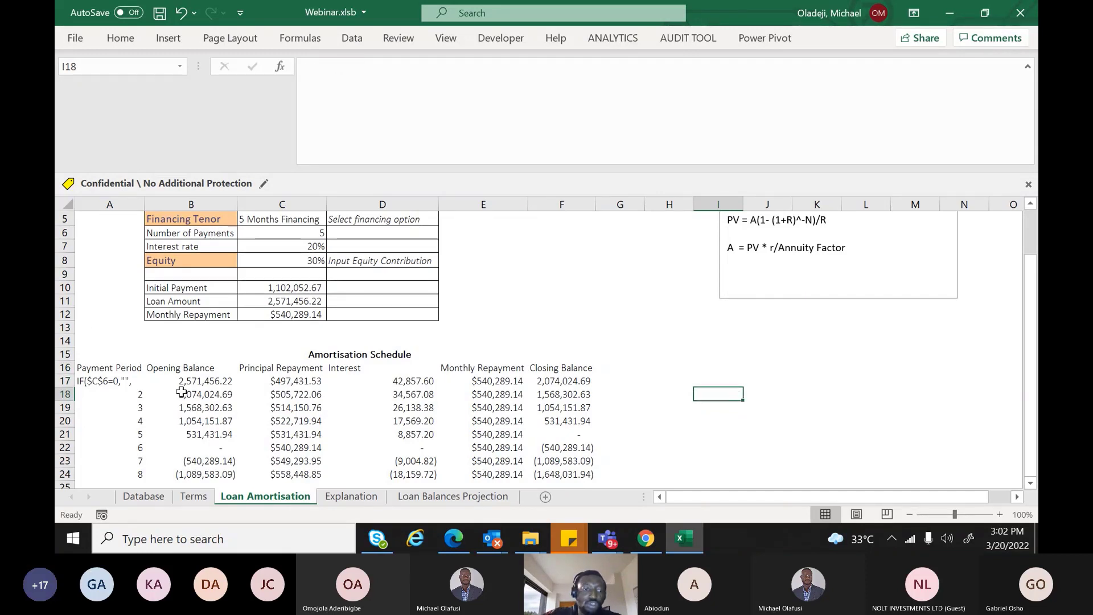
# Restore the equals sign in A17 so it reads =IF($C$6=0,"", again
pyautogui.click(119, 380)
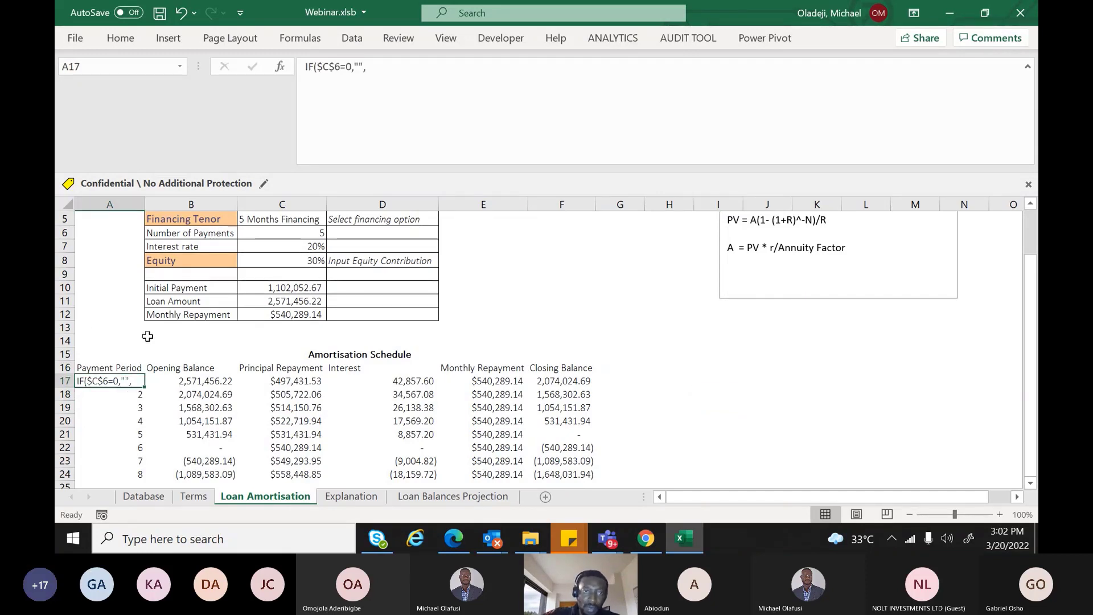
pyautogui.click(303, 67)
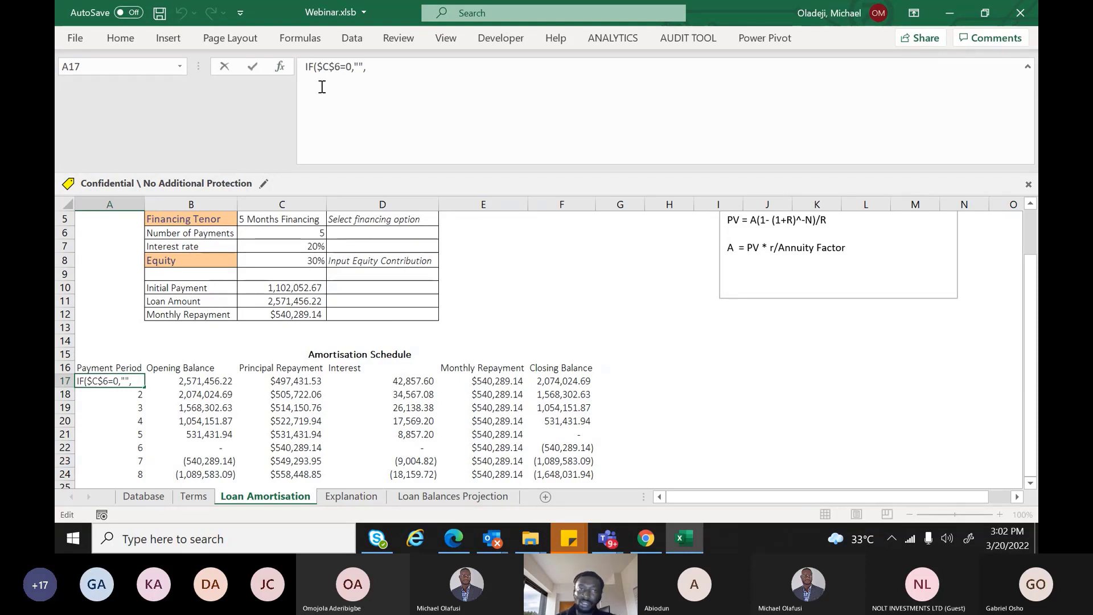
pyautogui.write('=')
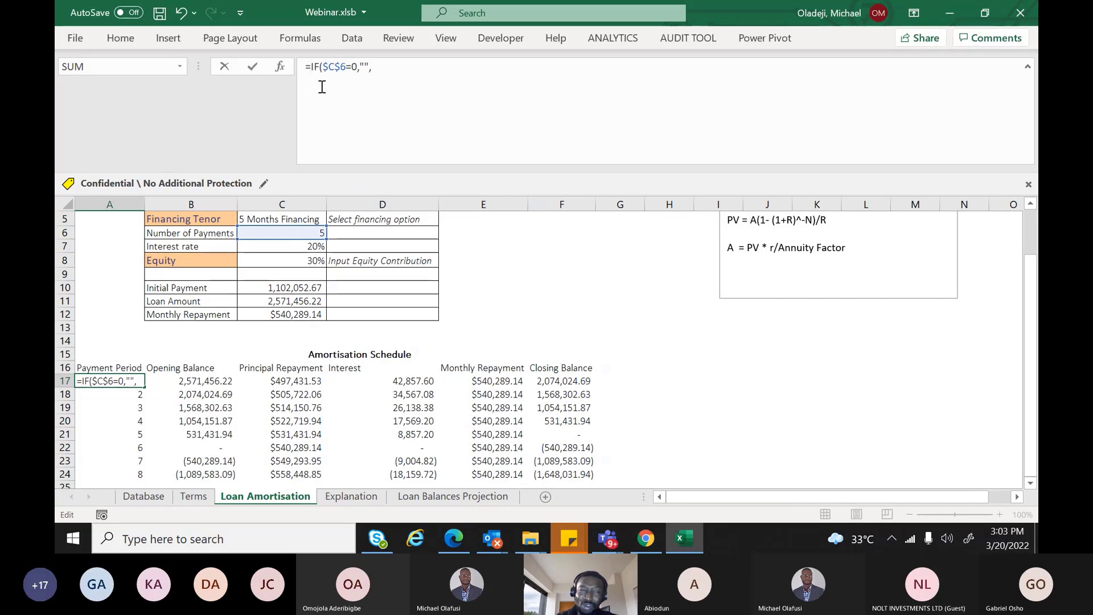
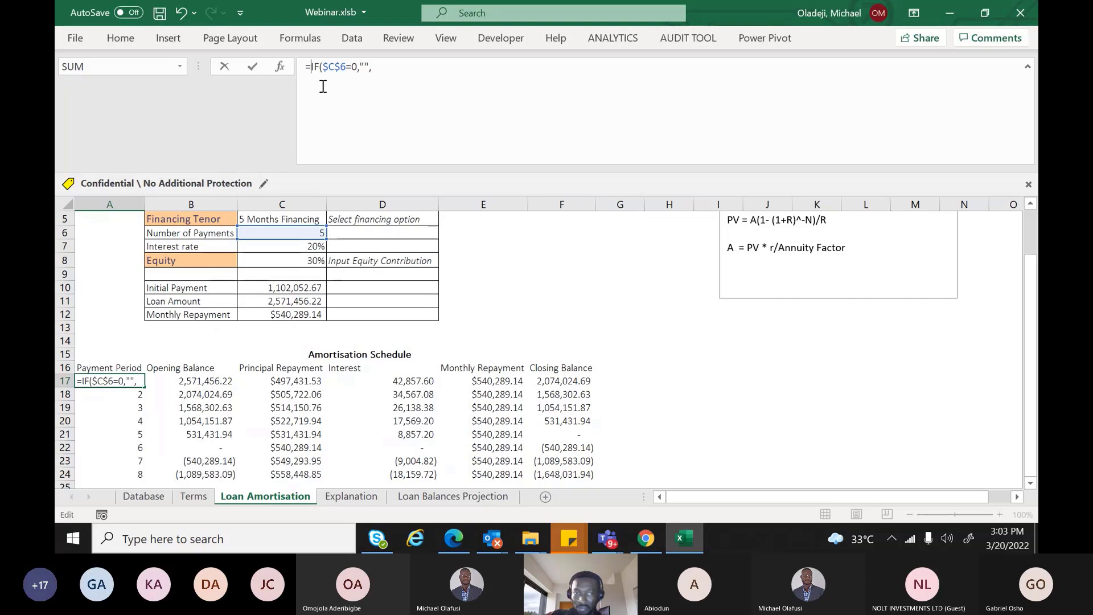
# Add ROW(A17)-ROW(A16) as the false result after =IF($C$6=0,"", in A17
pyautogui.click(389, 69)
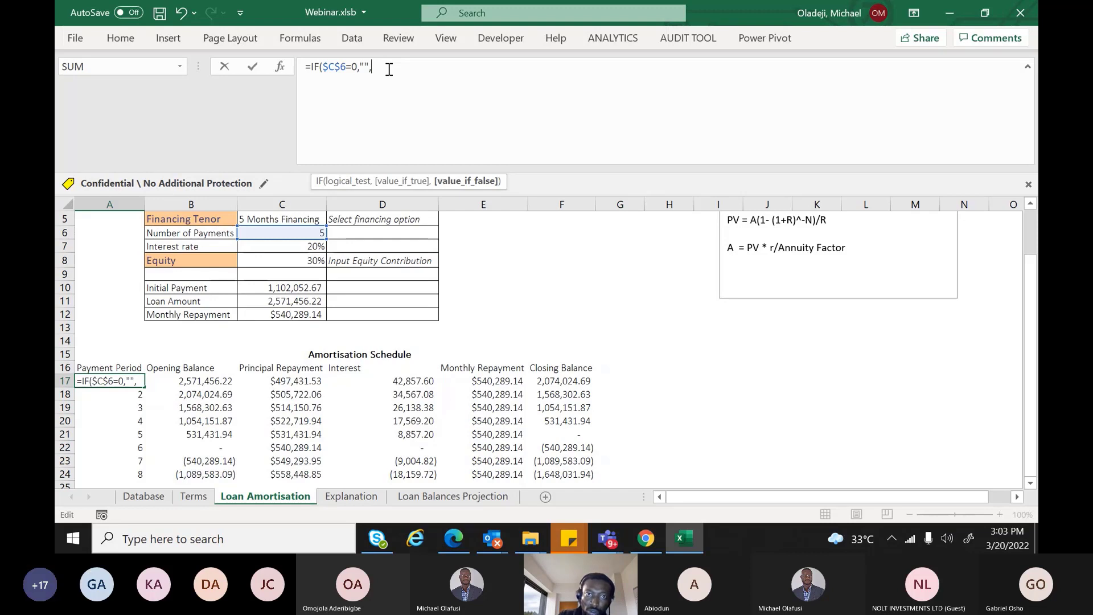
pyautogui.write('ROW(')
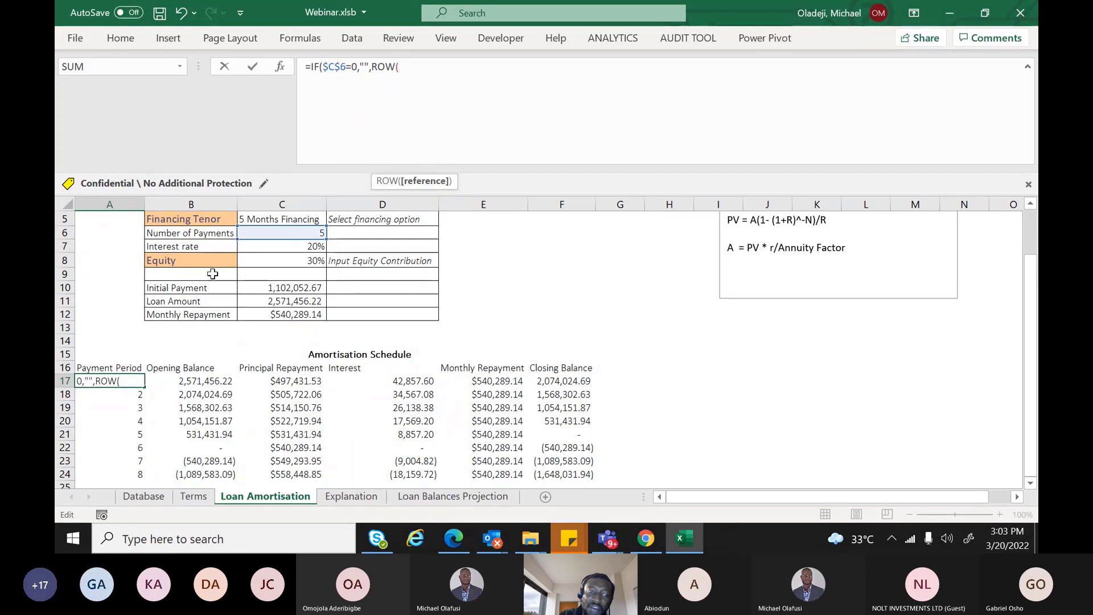
pyautogui.click(166, 384)
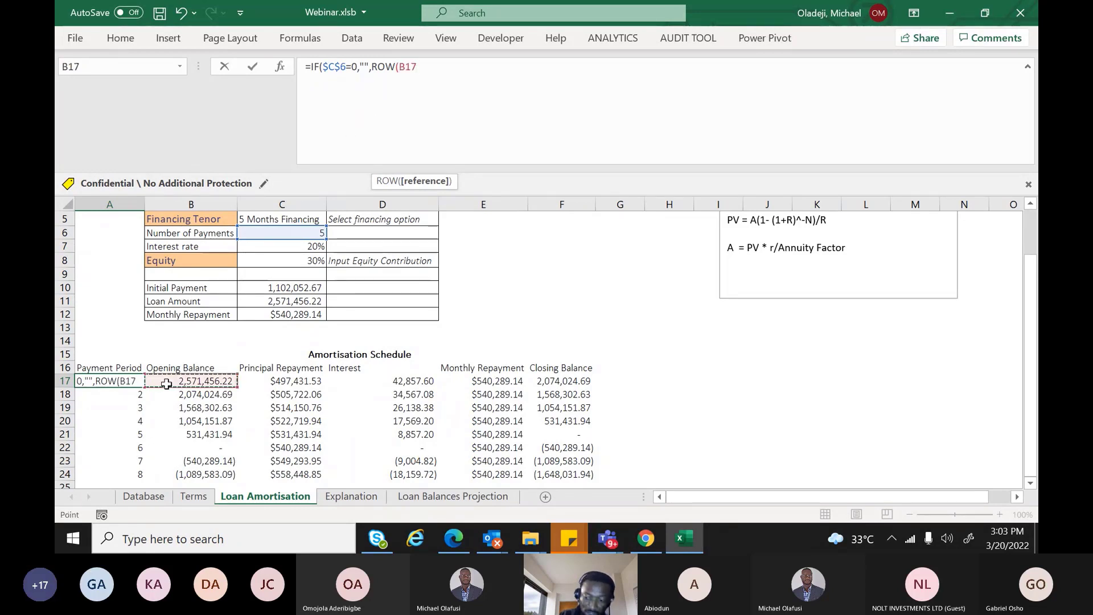
pyautogui.press('Left')
pyautogui.write(')')
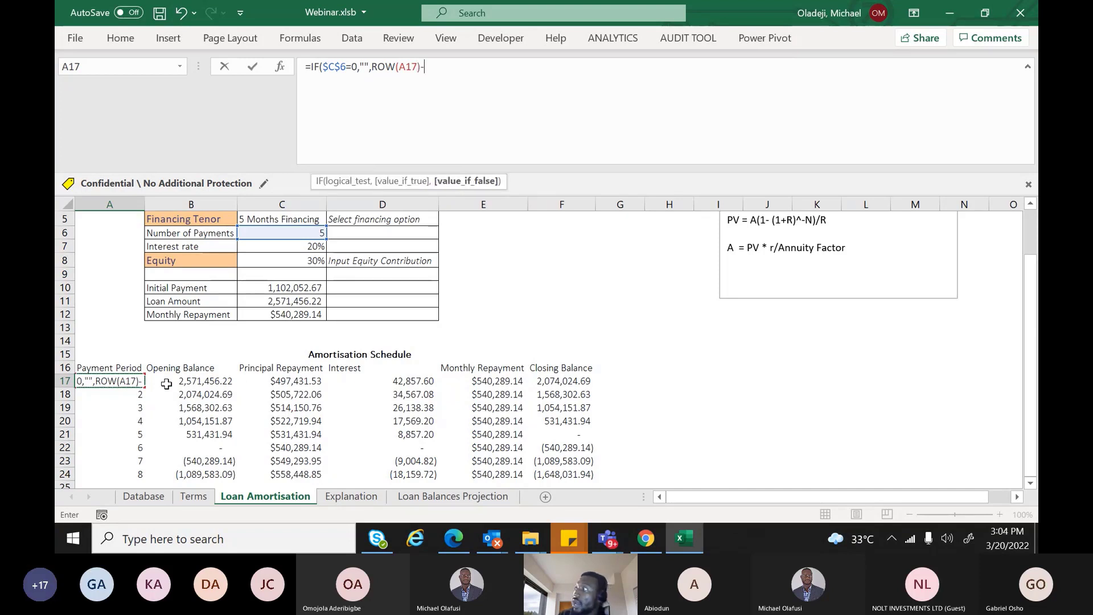
pyautogui.write('-')
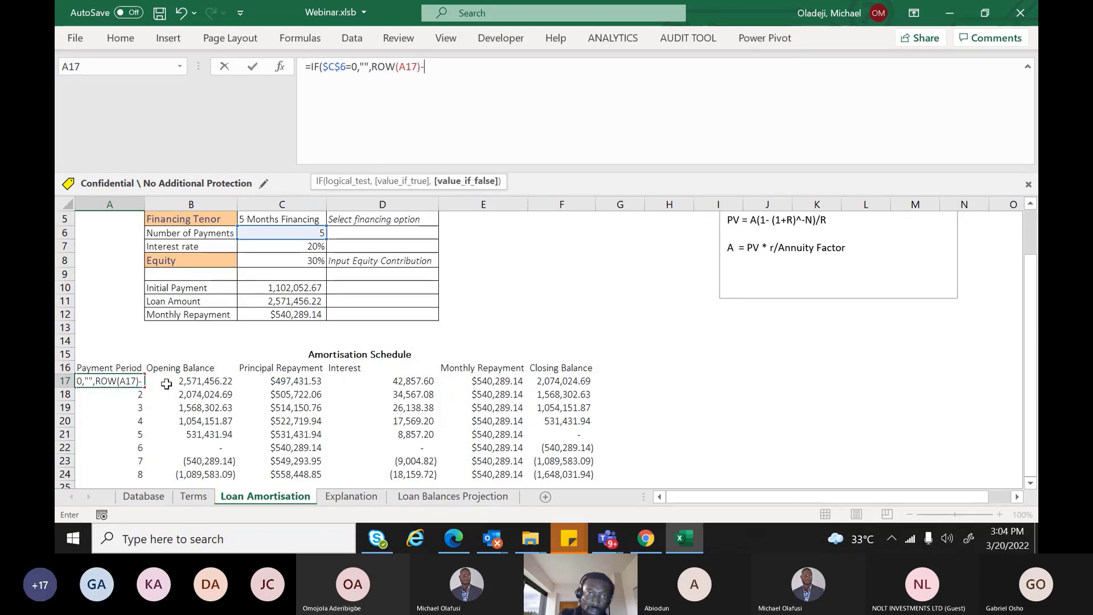
pyautogui.write('row')
pyautogui.press('Tab')
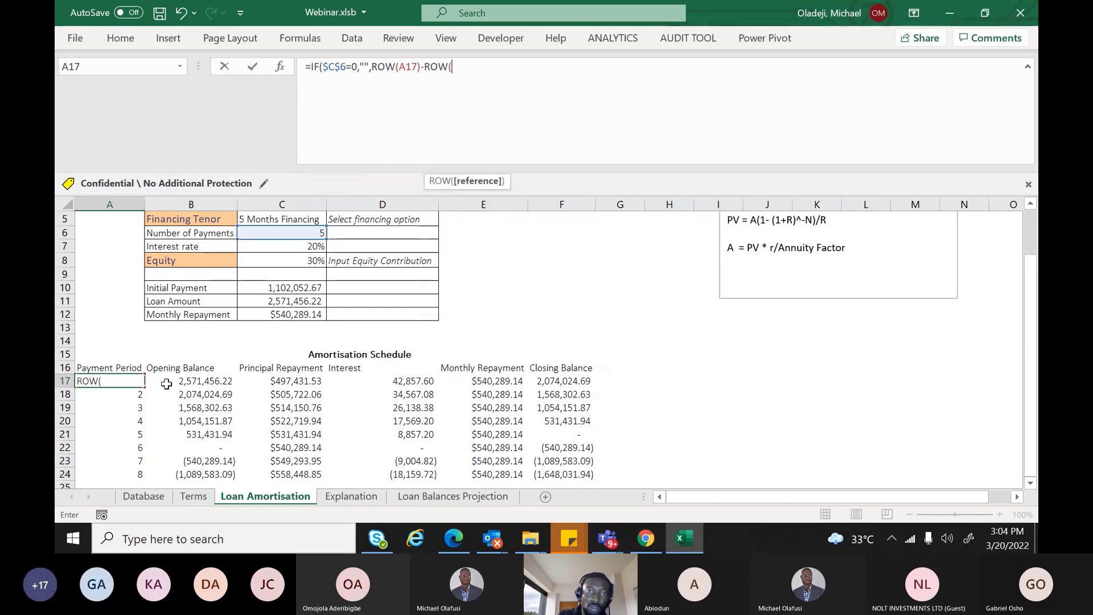
pyautogui.click(106, 366)
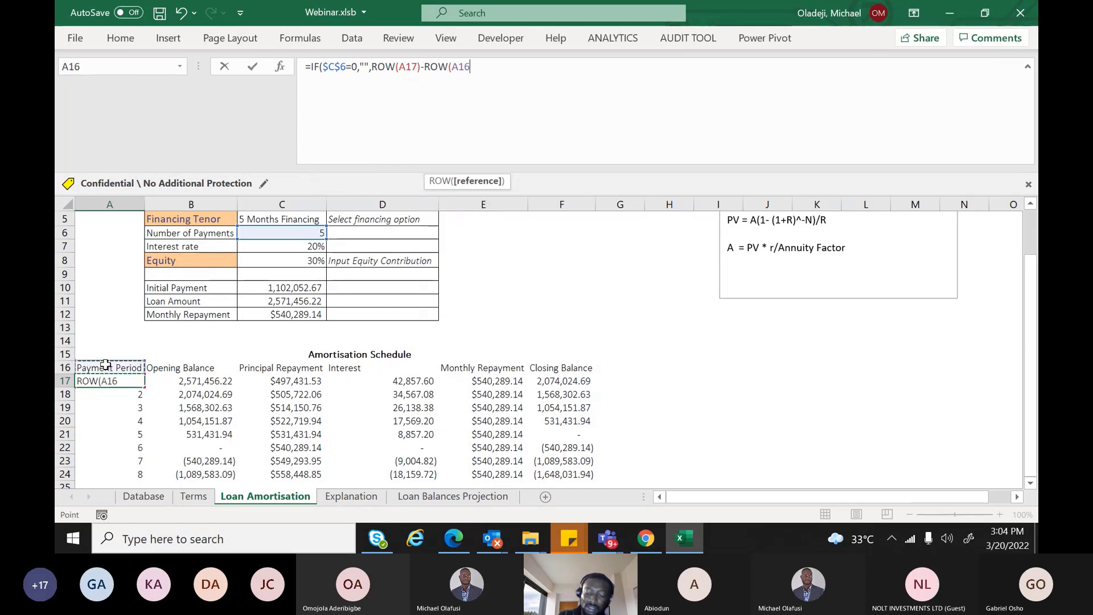
pyautogui.write(')')
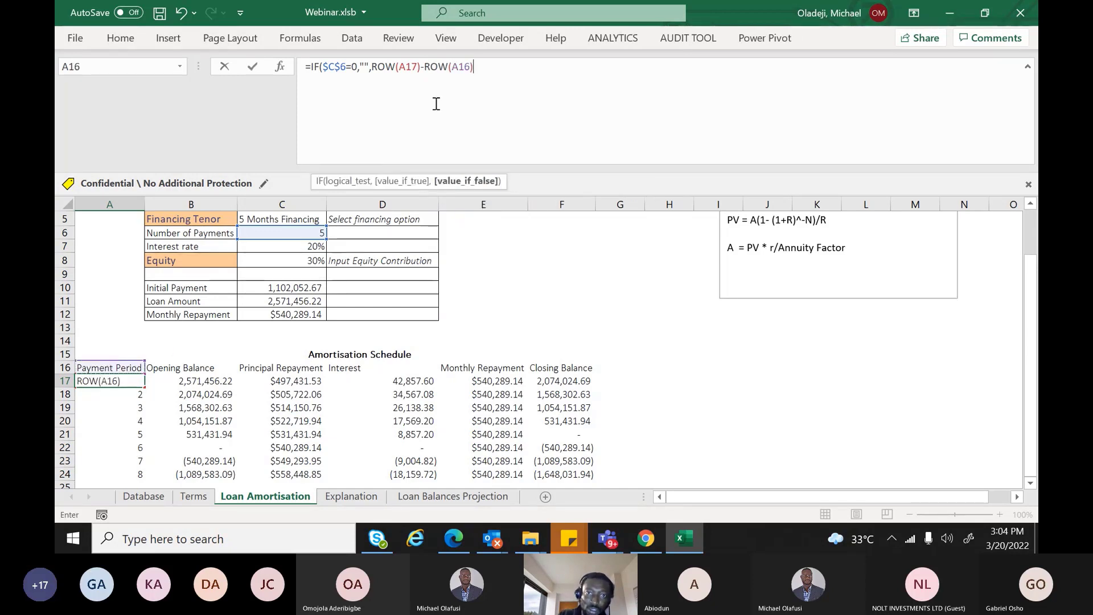
# Lock the header reference as $A$16 and select the IF($C$6=0,"", portion for removal
pyautogui.click(465, 66)
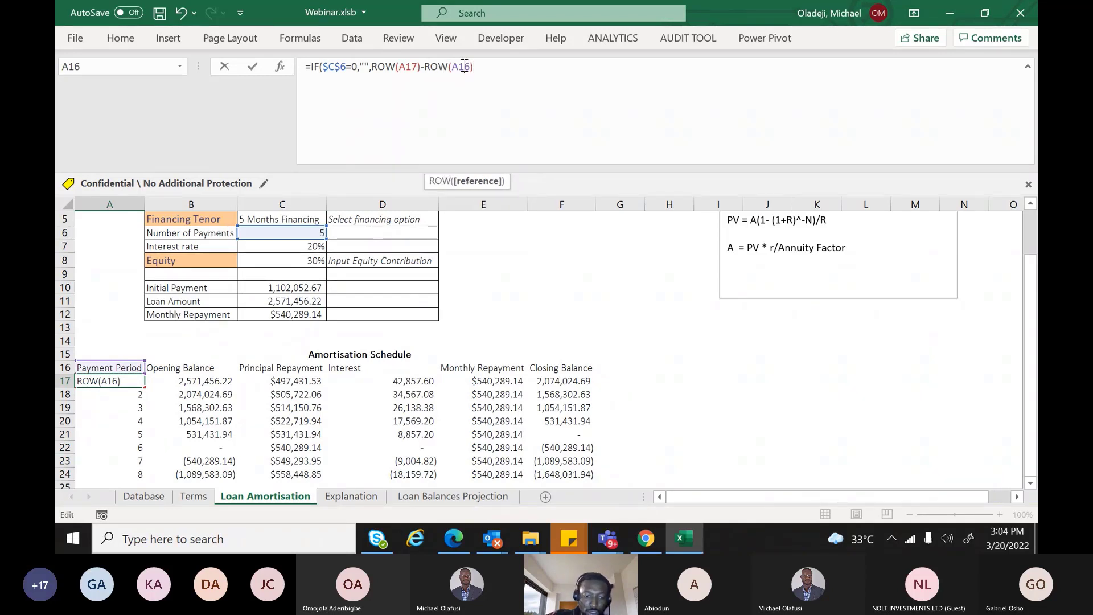
pyautogui.press('F4')
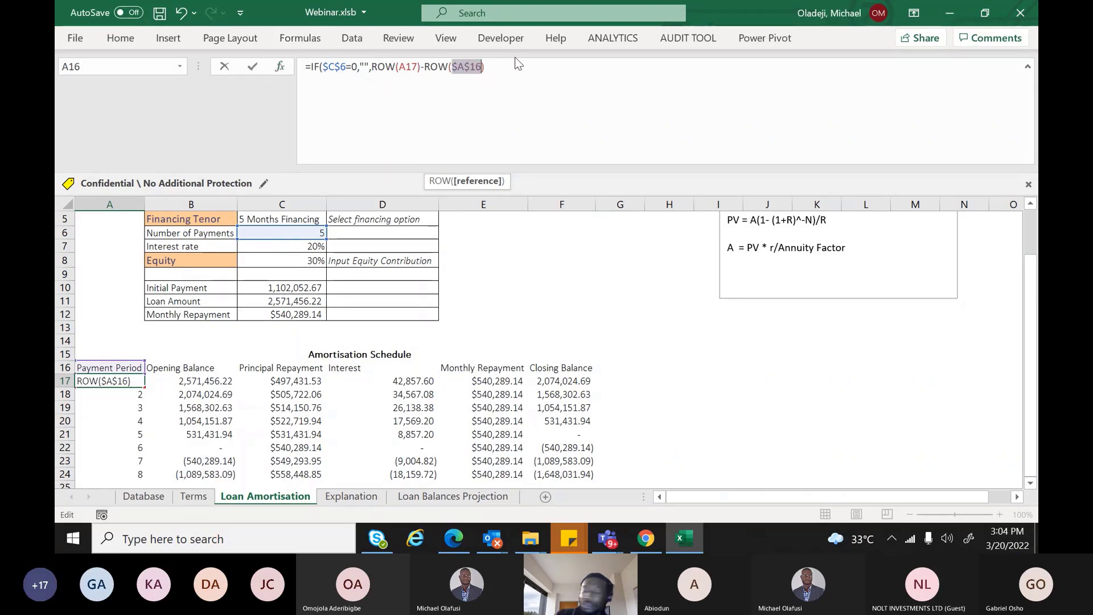
pyautogui.click(506, 66)
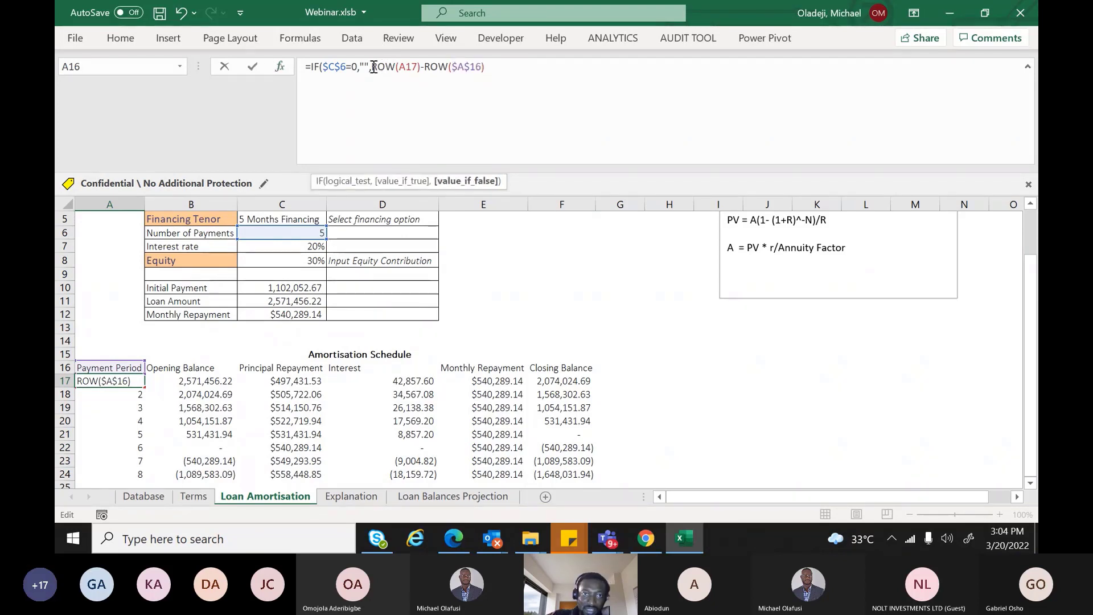
pyautogui.moveTo(370, 67); pyautogui.dragTo(319, 69)
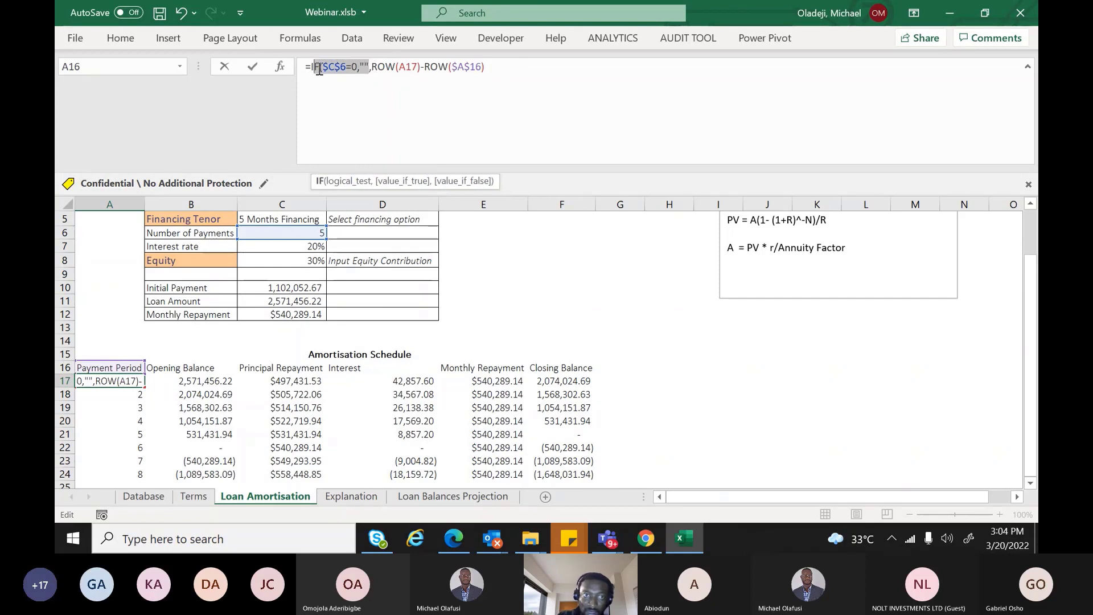
# Reduce A17 to =ROW(A17)-ROW($A$16) and clear the typed period numbers in A18:A24
pyautogui.press('Delete')
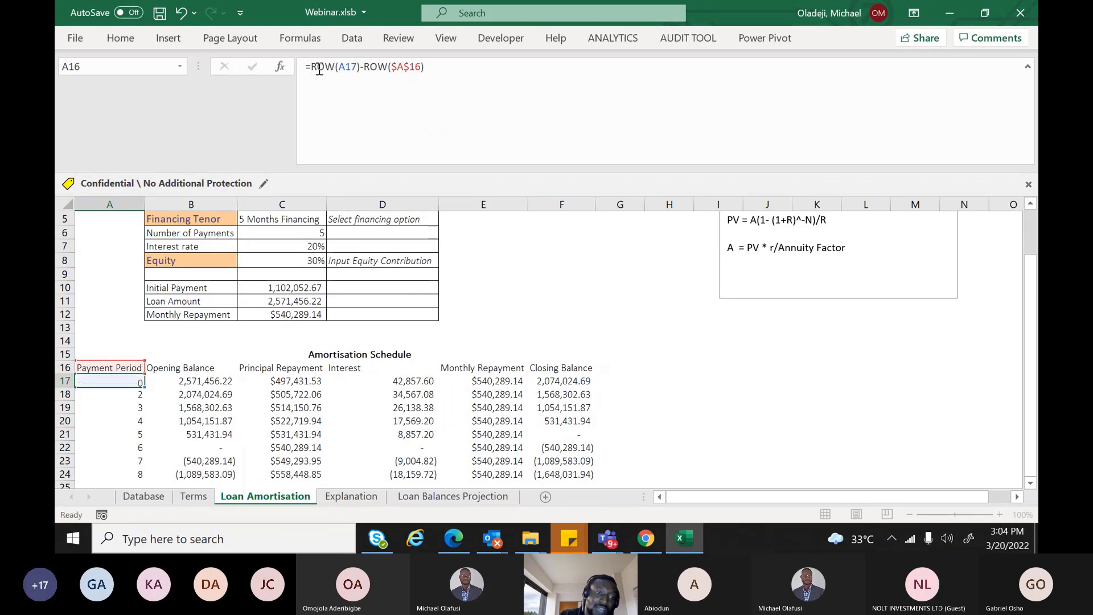
pyautogui.press('Return')
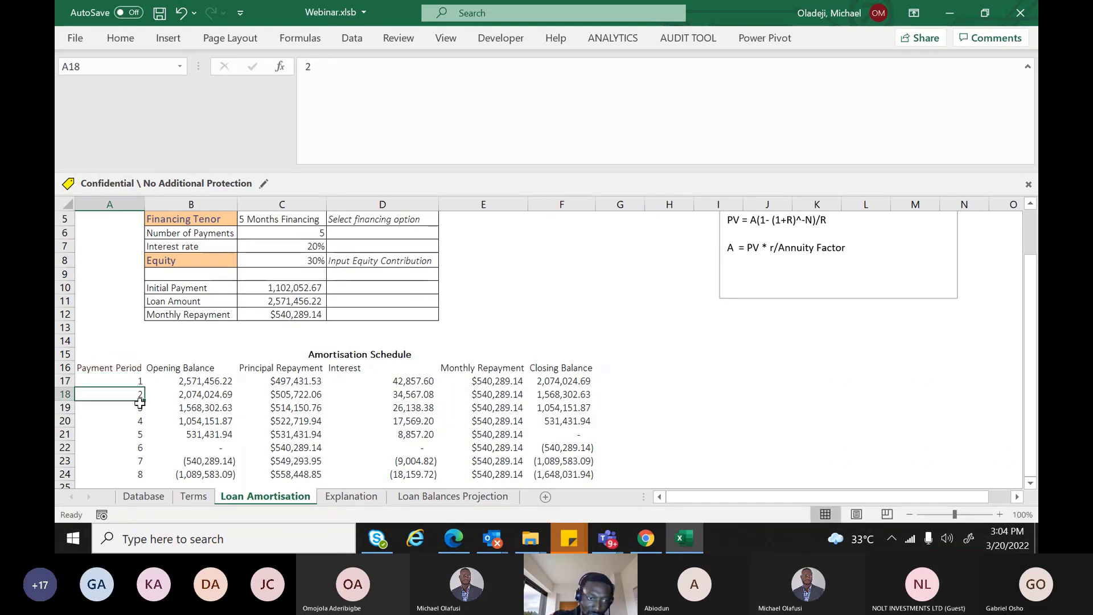
pyautogui.moveTo(140, 402); pyautogui.dragTo(144, 465)
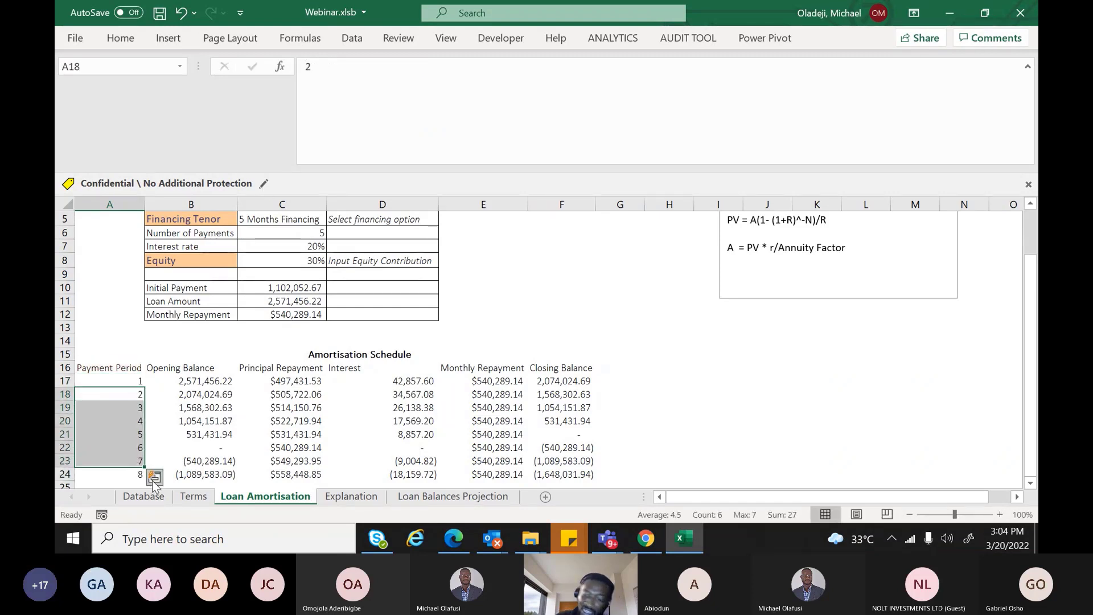
pyautogui.press('Delete')
pyautogui.press('Down')
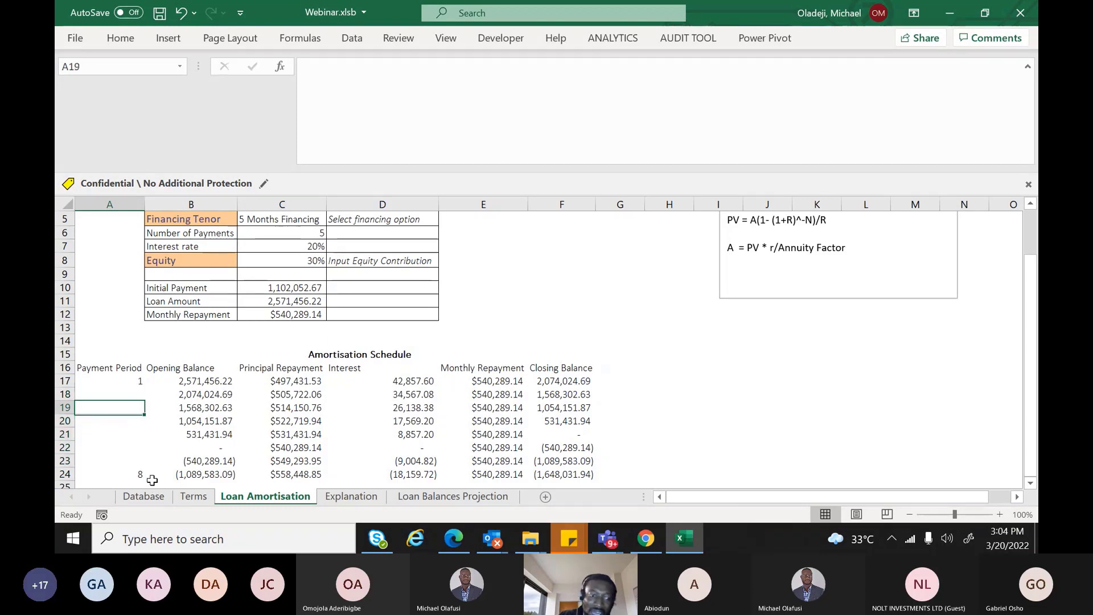
pyautogui.press('Down')
pyautogui.press('Down')
pyautogui.press('Down')
pyautogui.press('Down')
pyautogui.press('Down')
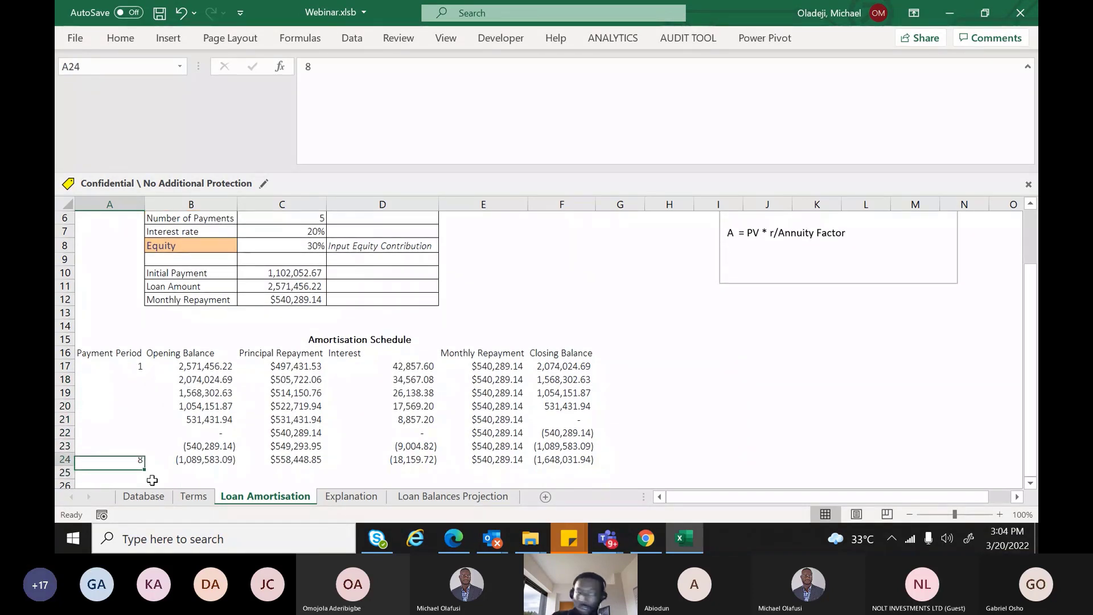
pyautogui.press('Delete')
pyautogui.click(118, 367)
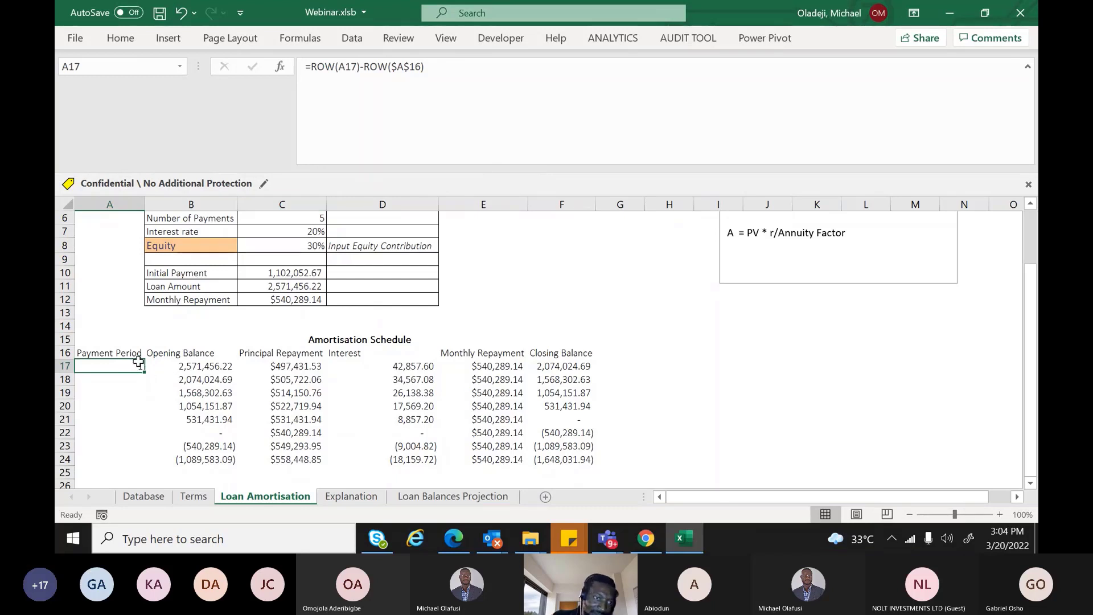
pyautogui.moveTo(141, 366); pyautogui.dragTo(146, 405)
pyautogui.click(136, 380)
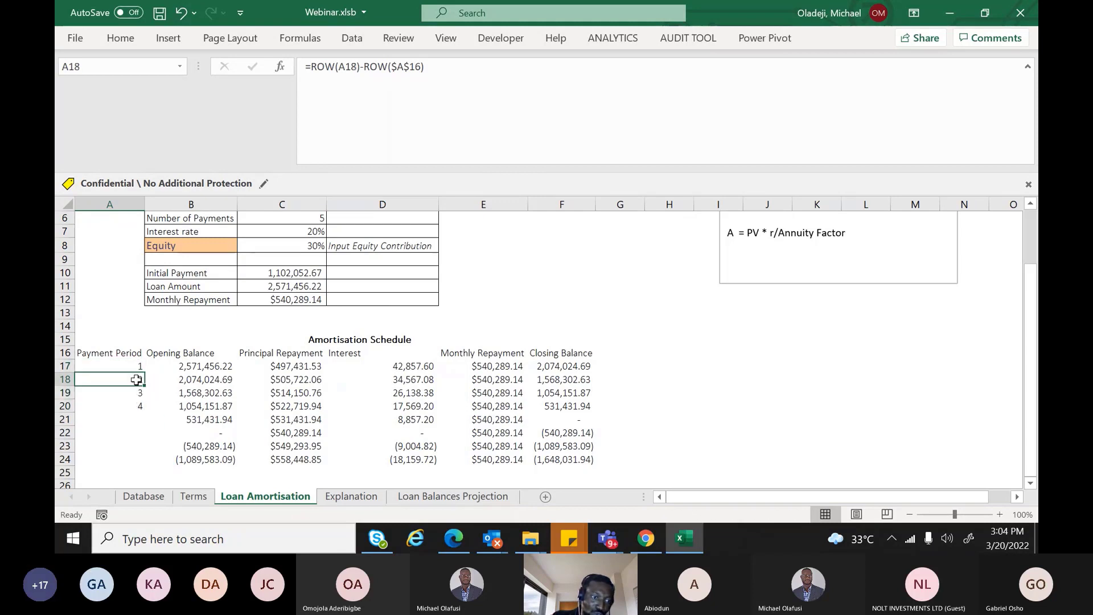
pyautogui.doubleClick(136, 380)
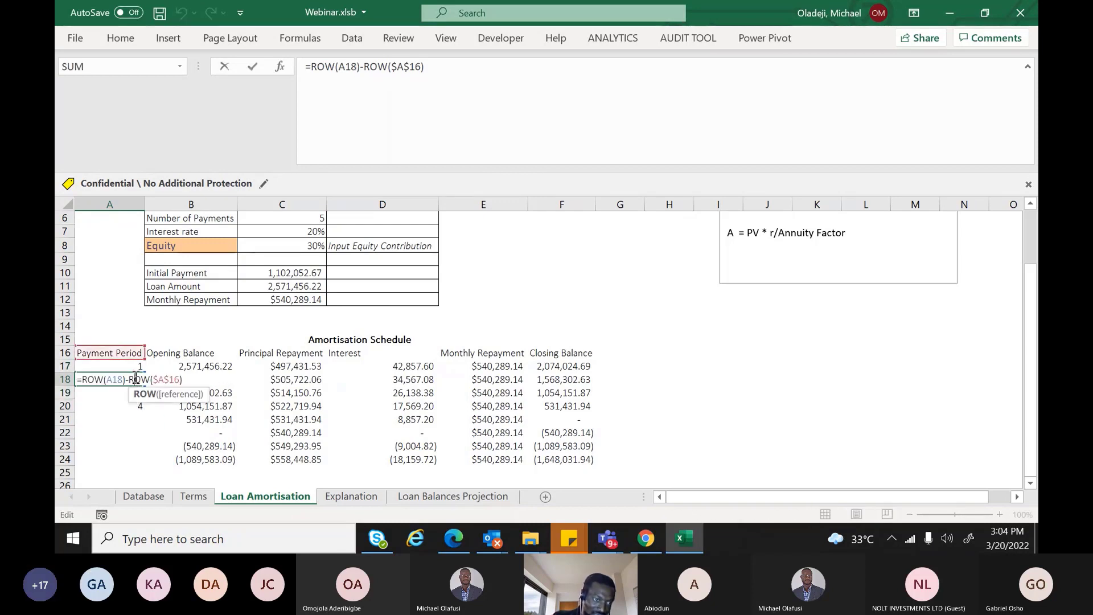
pyautogui.click(394, 67)
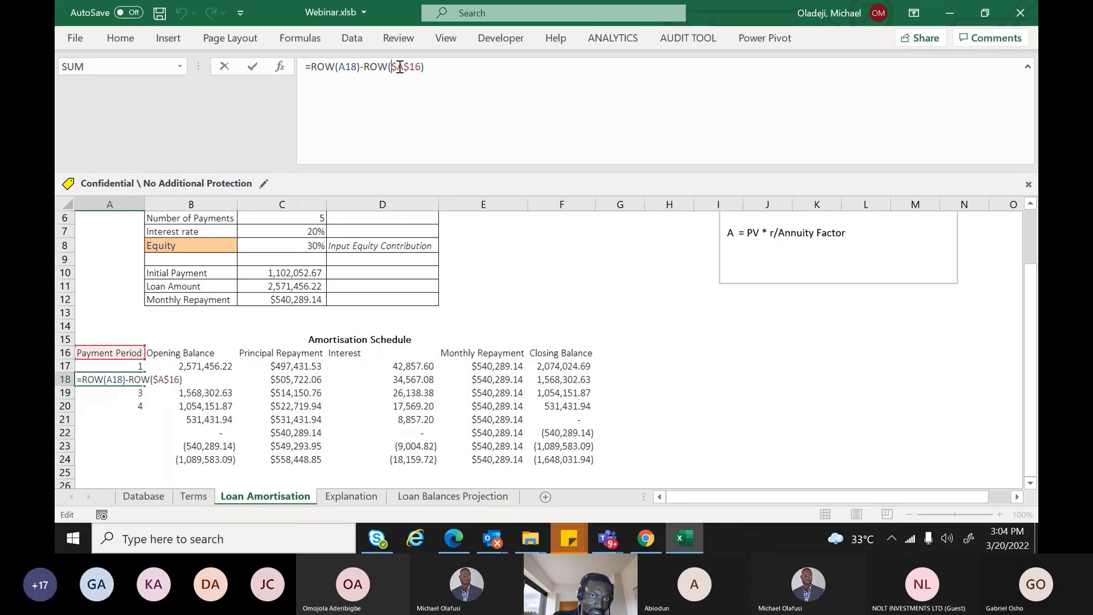
pyautogui.doubleClick(400, 67)
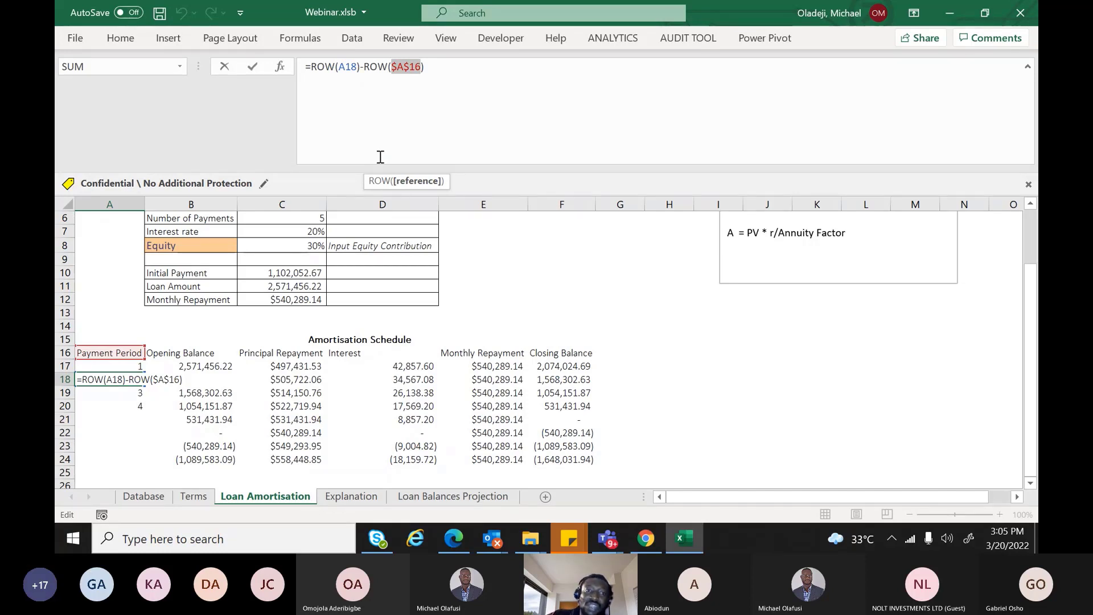
pyautogui.click(315, 72)
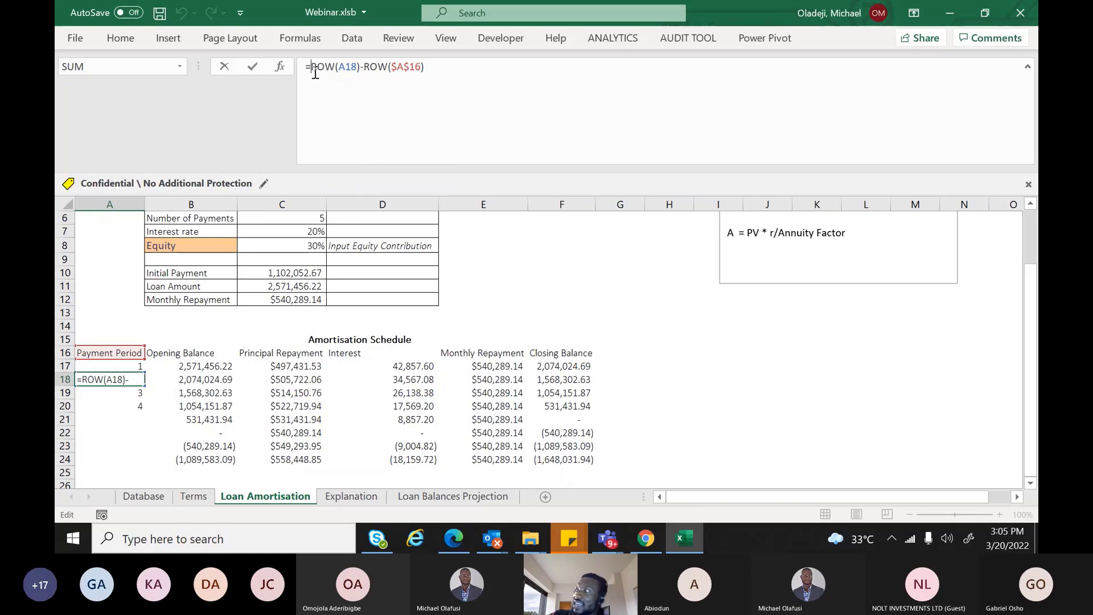
pyautogui.write('if')
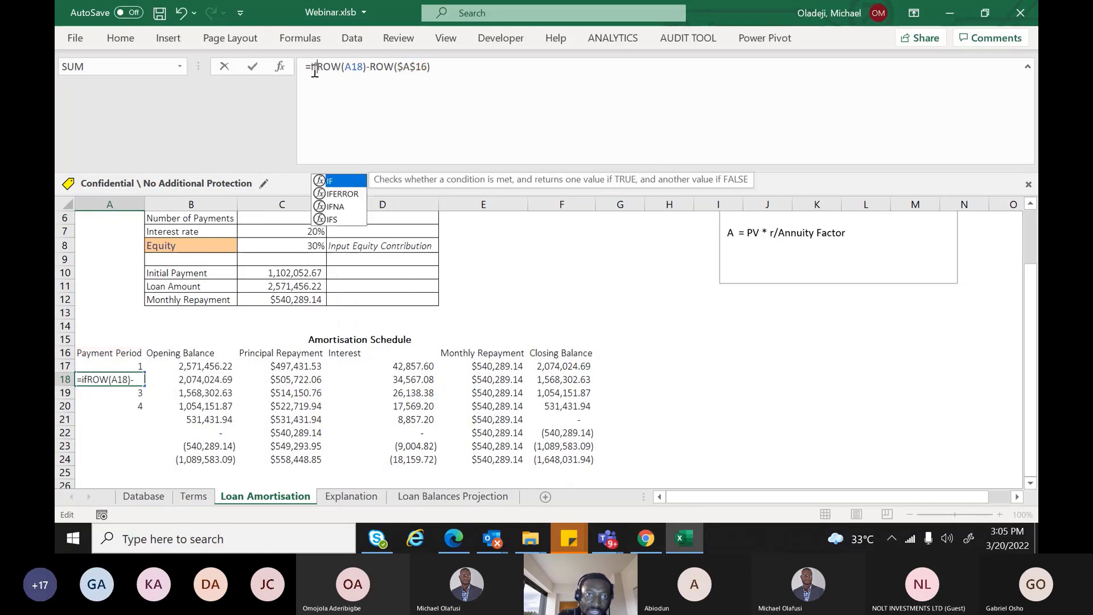
pyautogui.press('Tab')
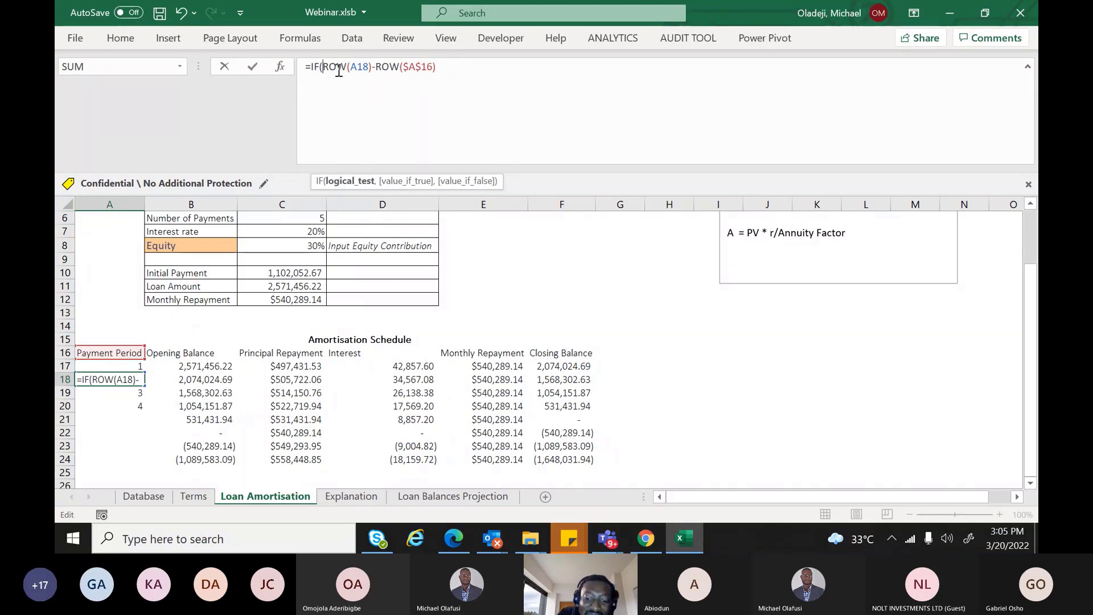
pyautogui.write('(')
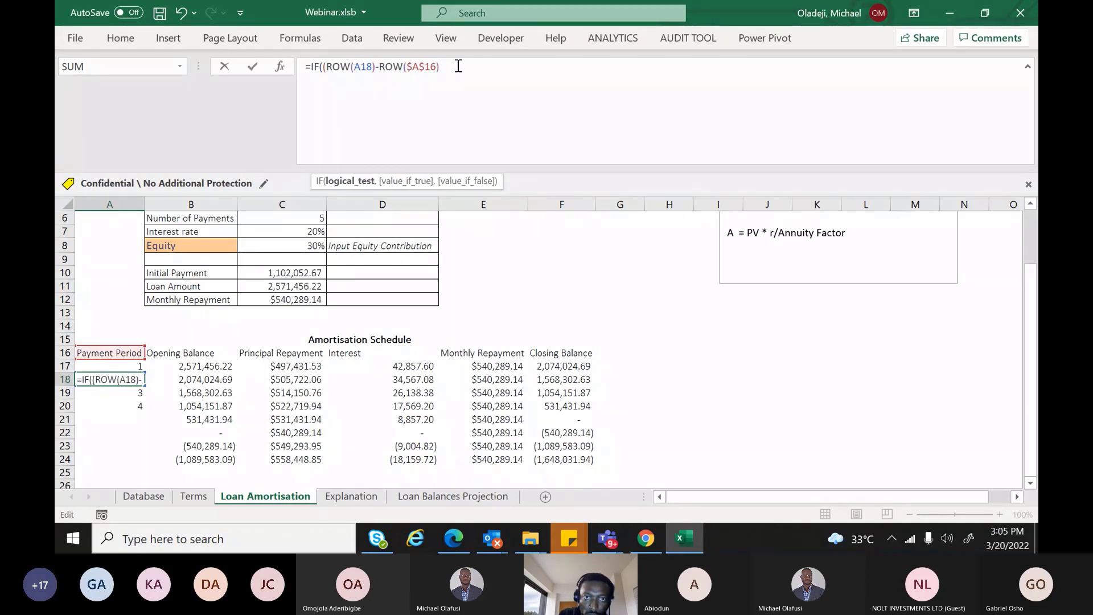
pyautogui.click(459, 66)
pyautogui.press('Escape')
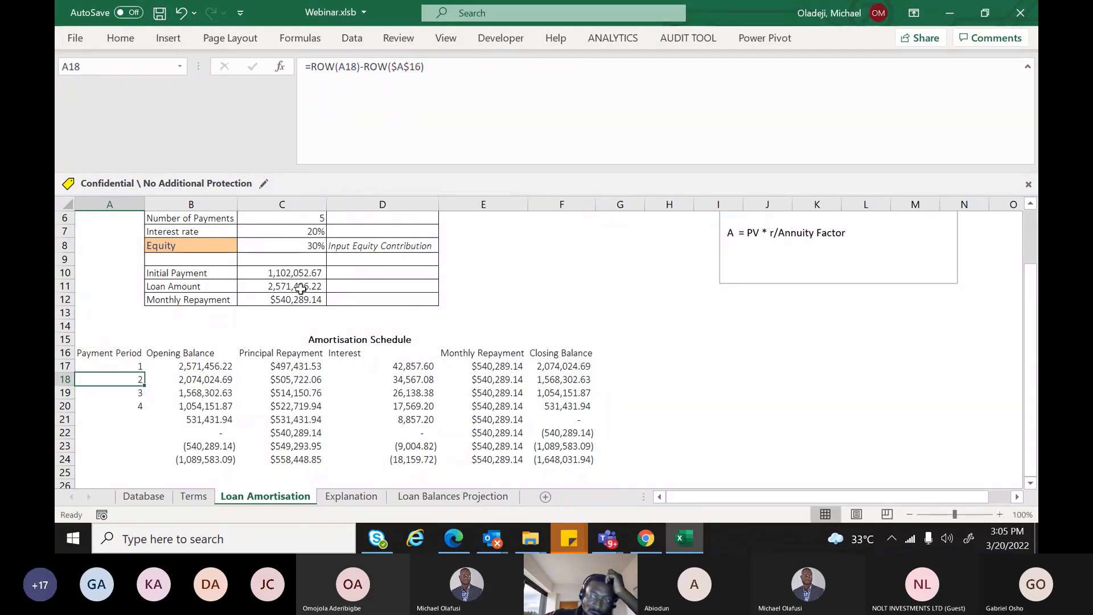
# Fill the ROW-based period formula from A17 down to A22 so periods read 1 to 6
pyautogui.moveTo(1031, 312); pyautogui.dragTo(1028, 258)
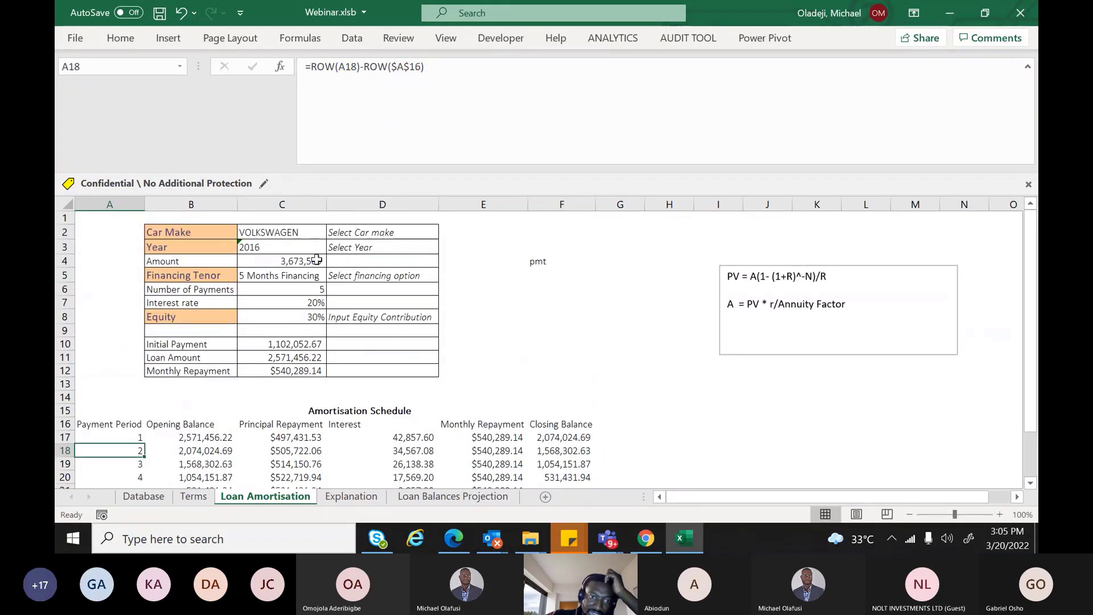
pyautogui.click(306, 275)
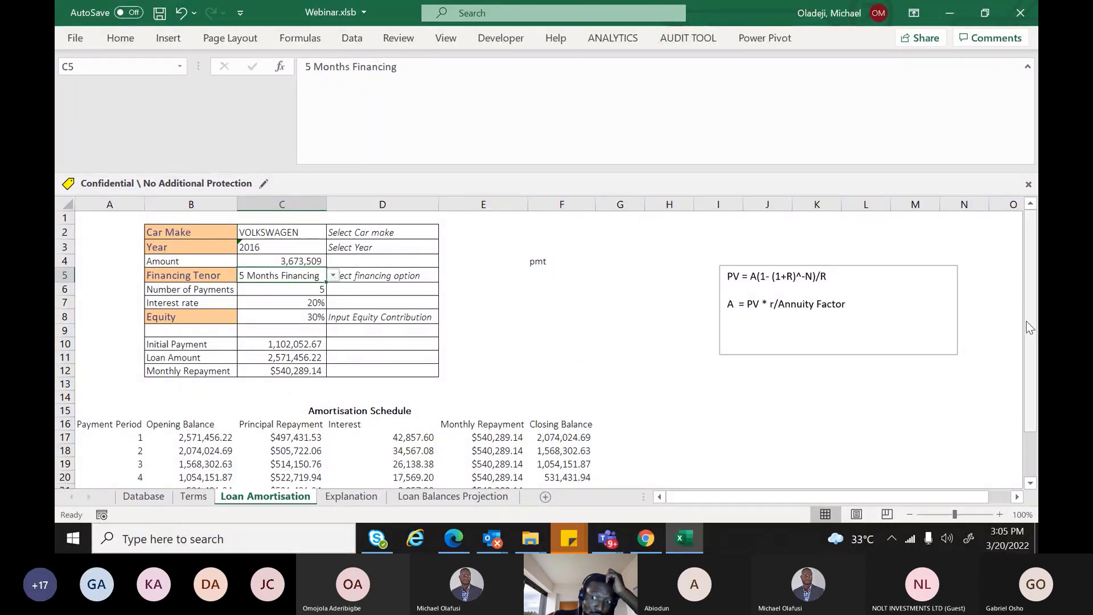
pyautogui.moveTo(1030, 328); pyautogui.dragTo(1023, 366)
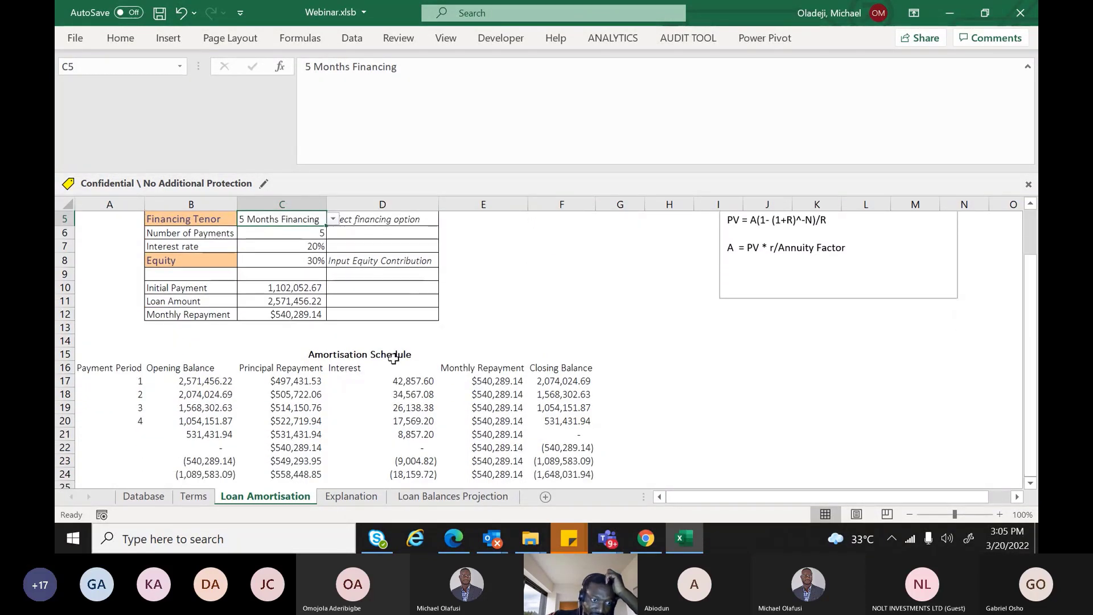
pyautogui.click(125, 385)
pyautogui.moveTo(145, 388); pyautogui.dragTo(146, 454)
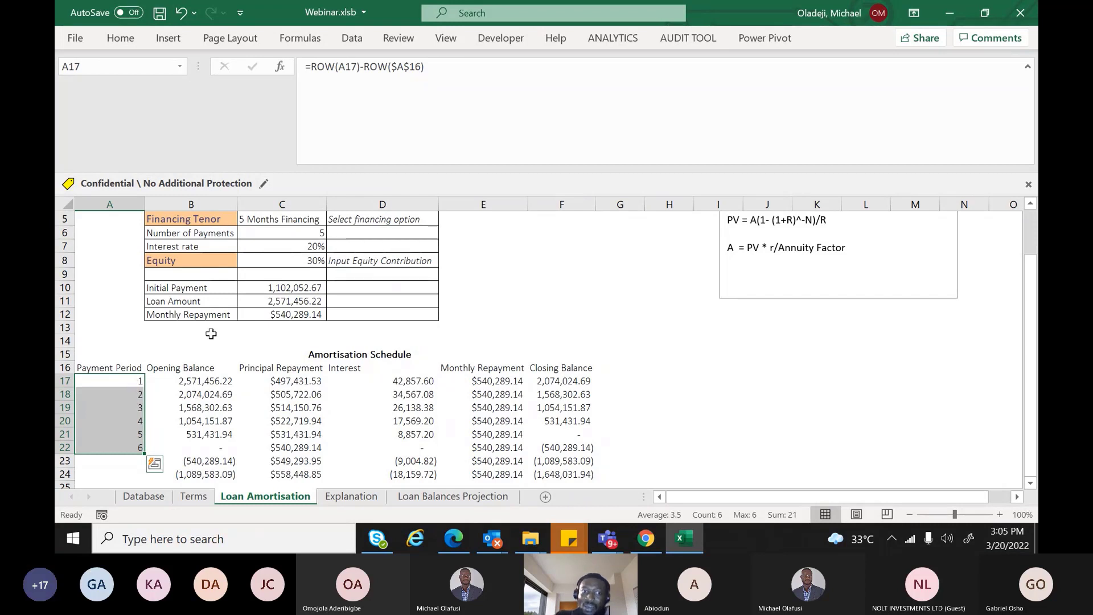
pyautogui.click(303, 232)
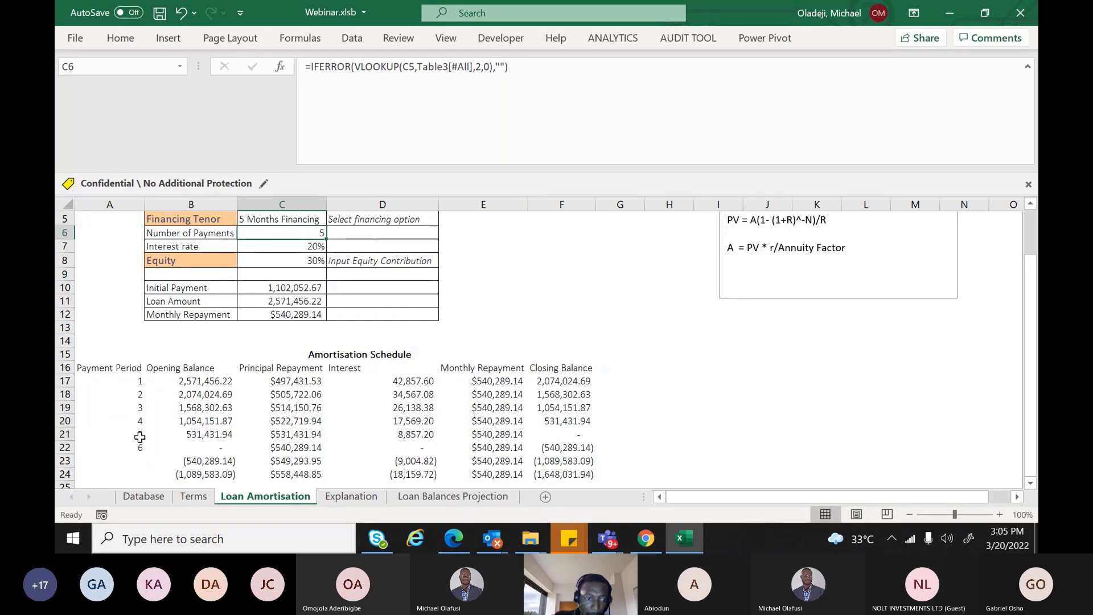
# Start A17's formula as =IF((ROW(A17)-ROW($A$16))>$C$6,"", with C6 made absolute
pyautogui.click(125, 384)
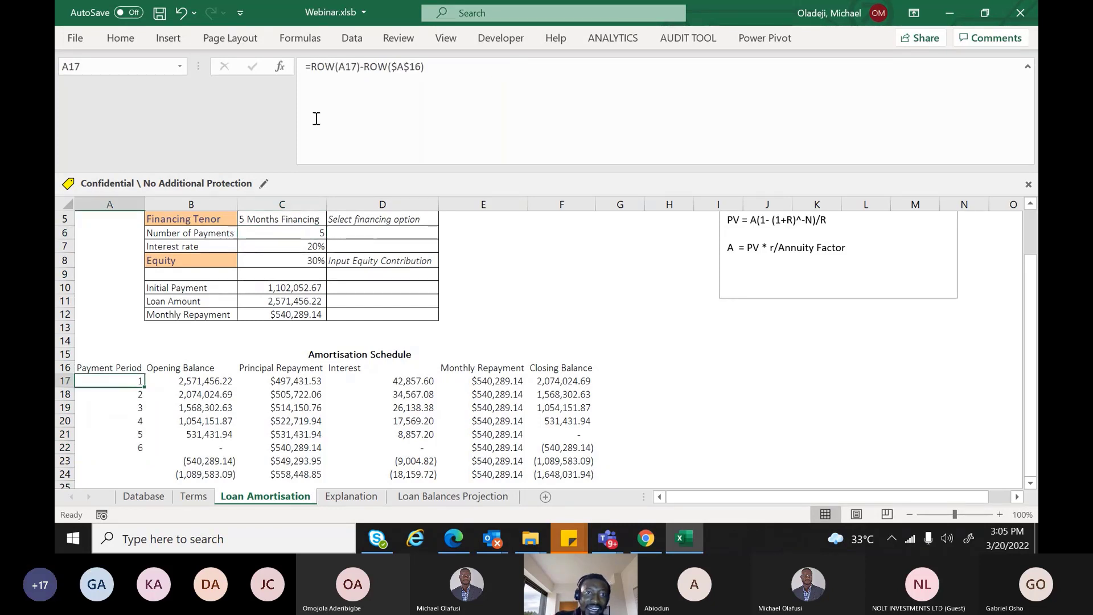
pyautogui.click(312, 69)
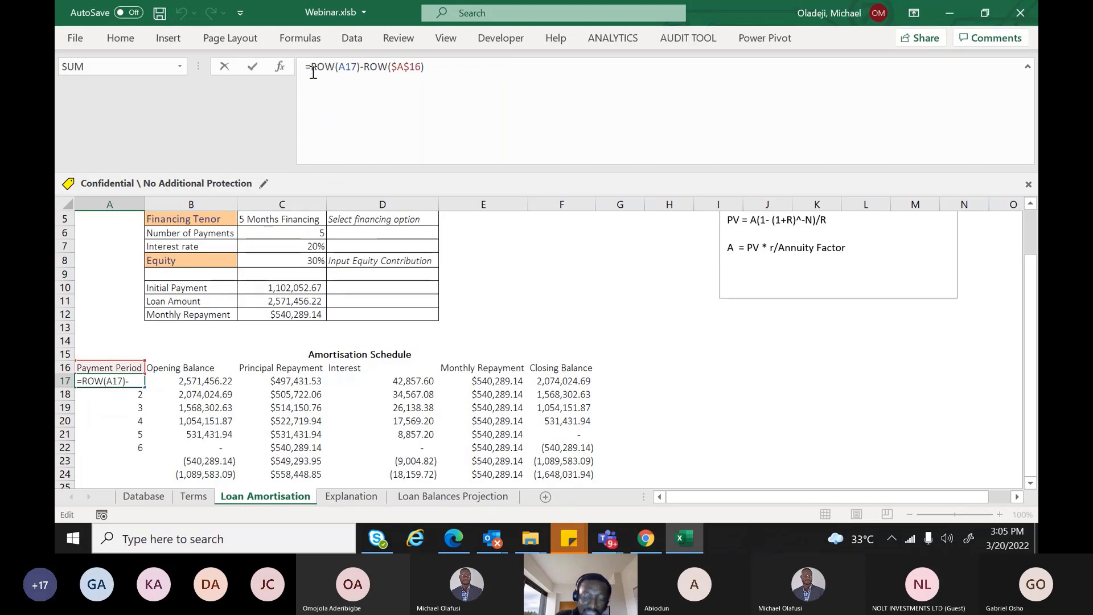
pyautogui.write('IF(')
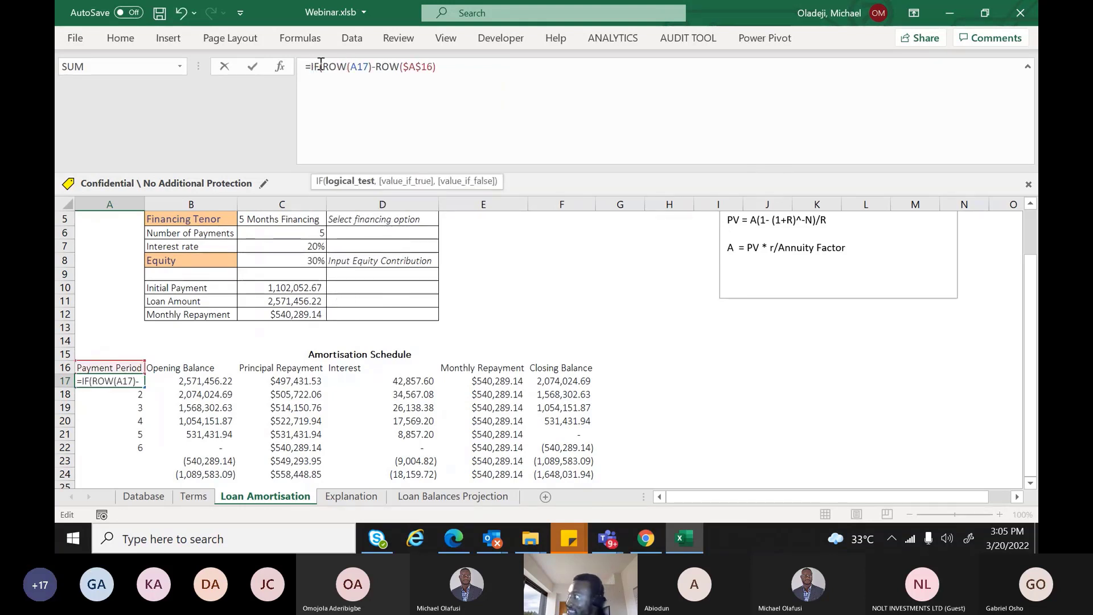
pyautogui.write('(')
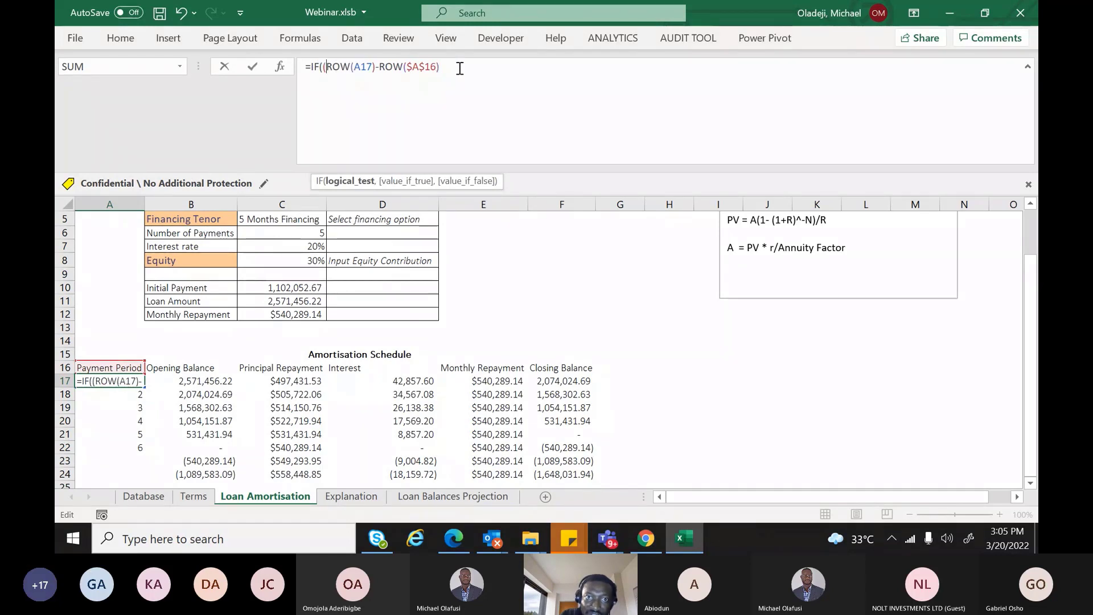
pyautogui.click(460, 68)
pyautogui.write(')')
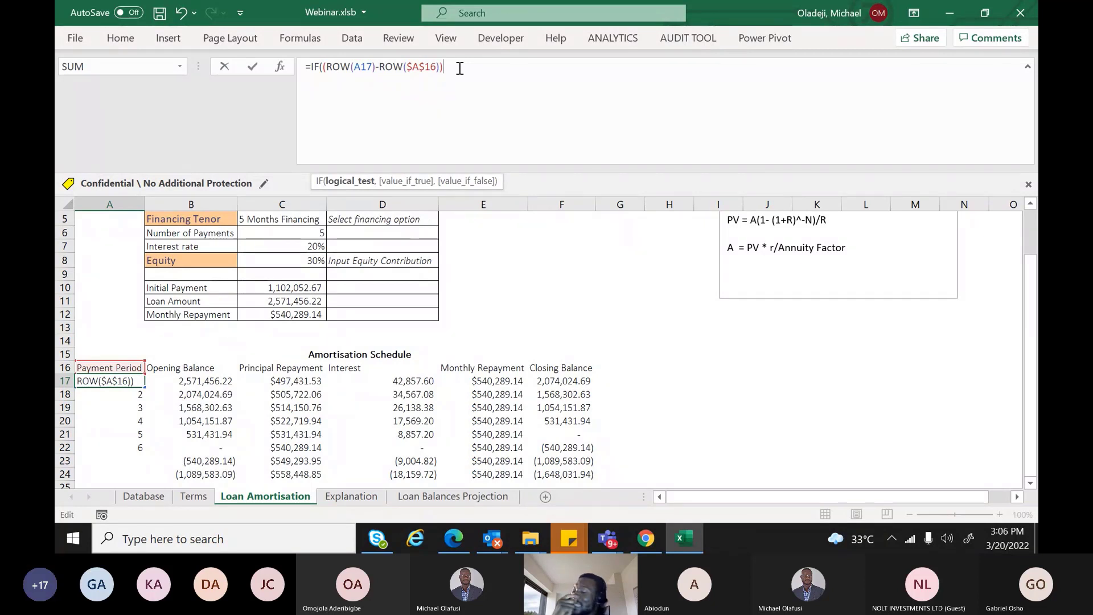
pyautogui.write('>')
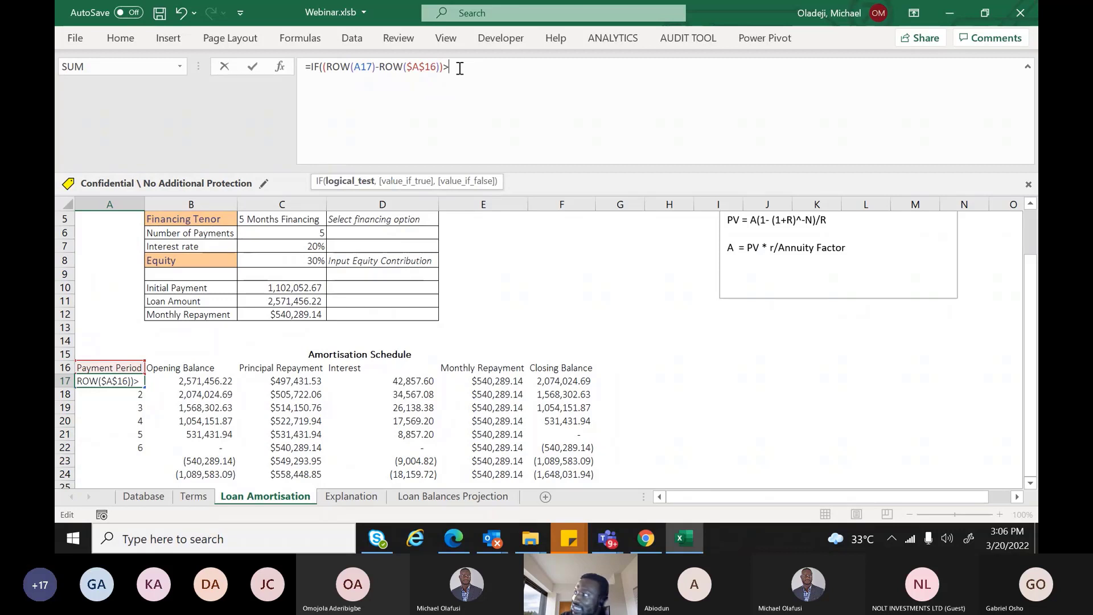
pyautogui.click(286, 232)
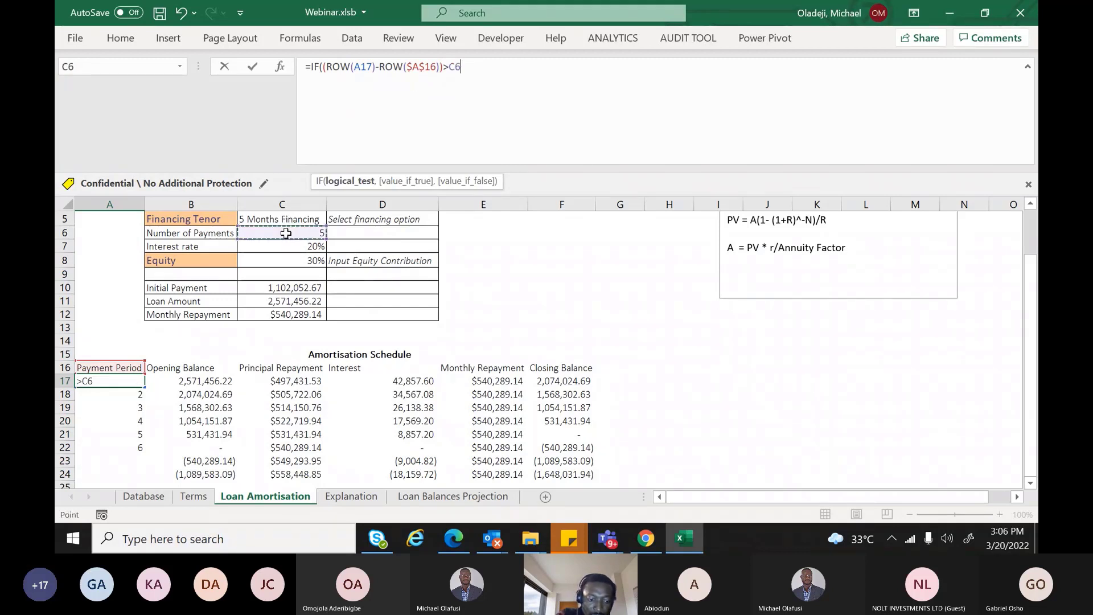
pyautogui.press('F4')
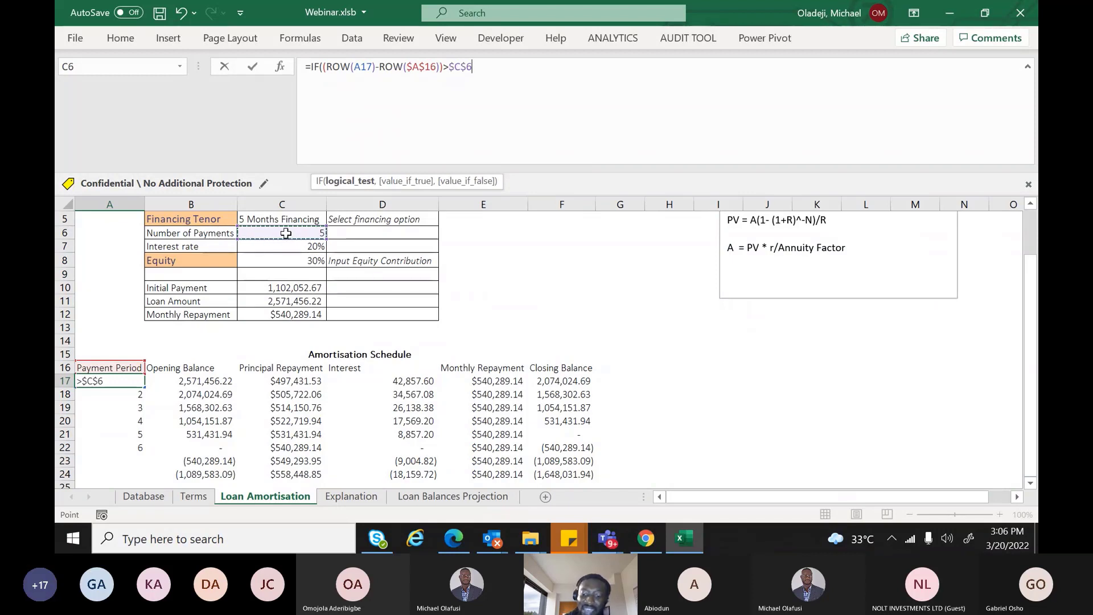
pyautogui.write(',')
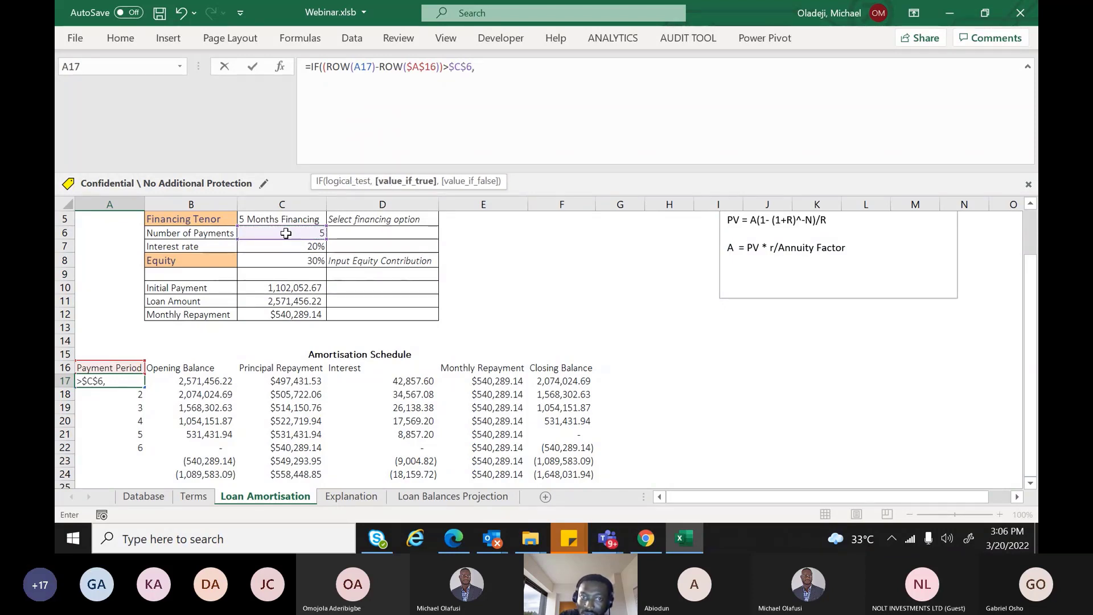
pyautogui.write('""')
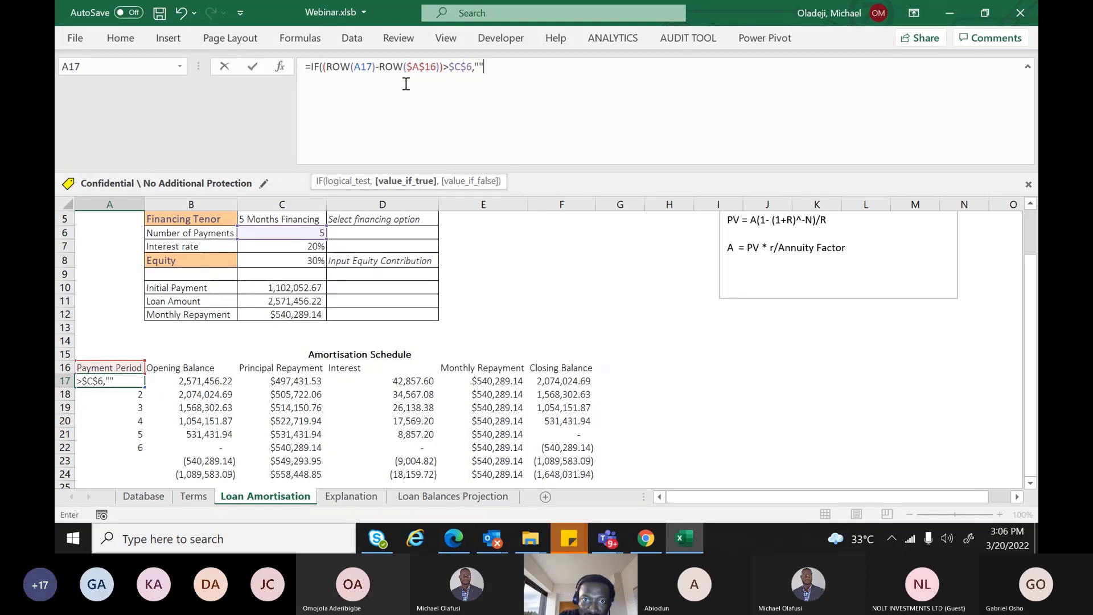
# Reuse the (ROW(A17)-ROW($A$16)) calculation as the false result and commit the formula
pyautogui.write(',')
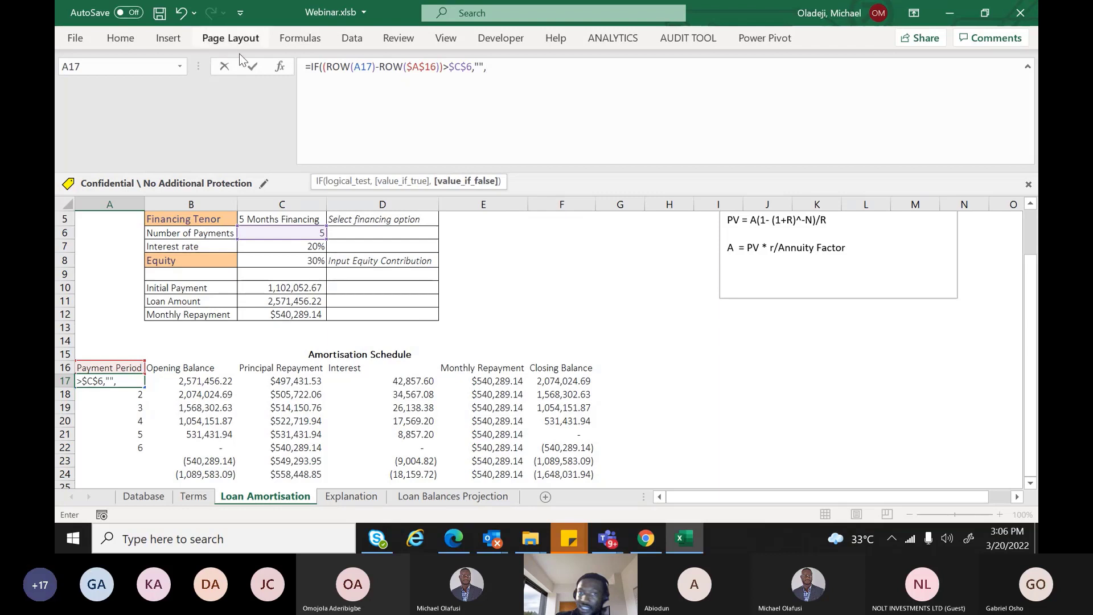
pyautogui.moveTo(323, 66); pyautogui.dragTo(444, 69)
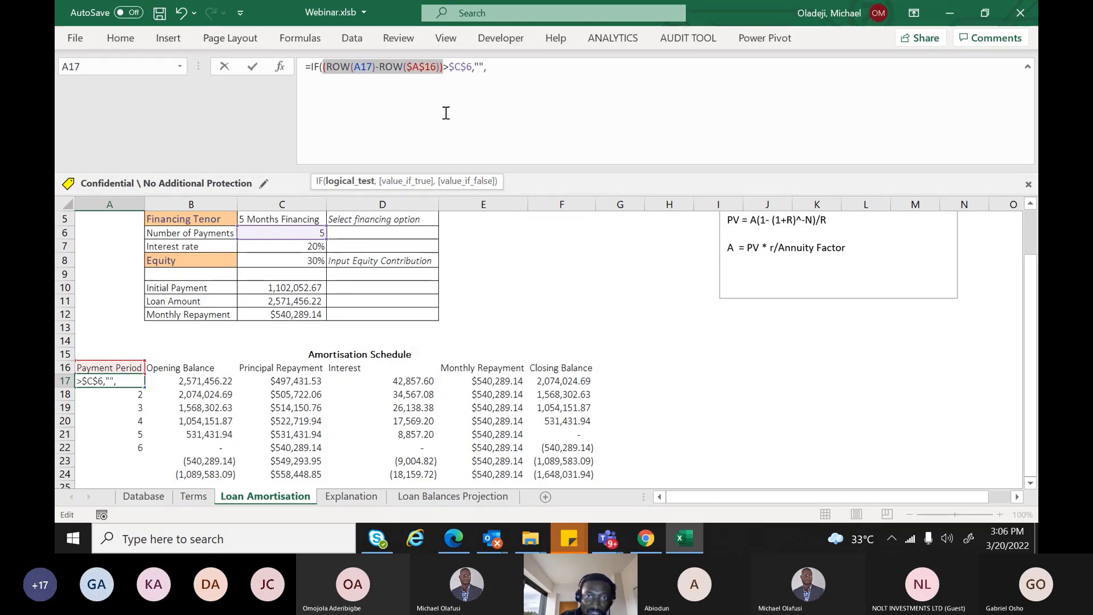
pyautogui.hotkey('ctrl', 'c')
pyautogui.click(511, 66)
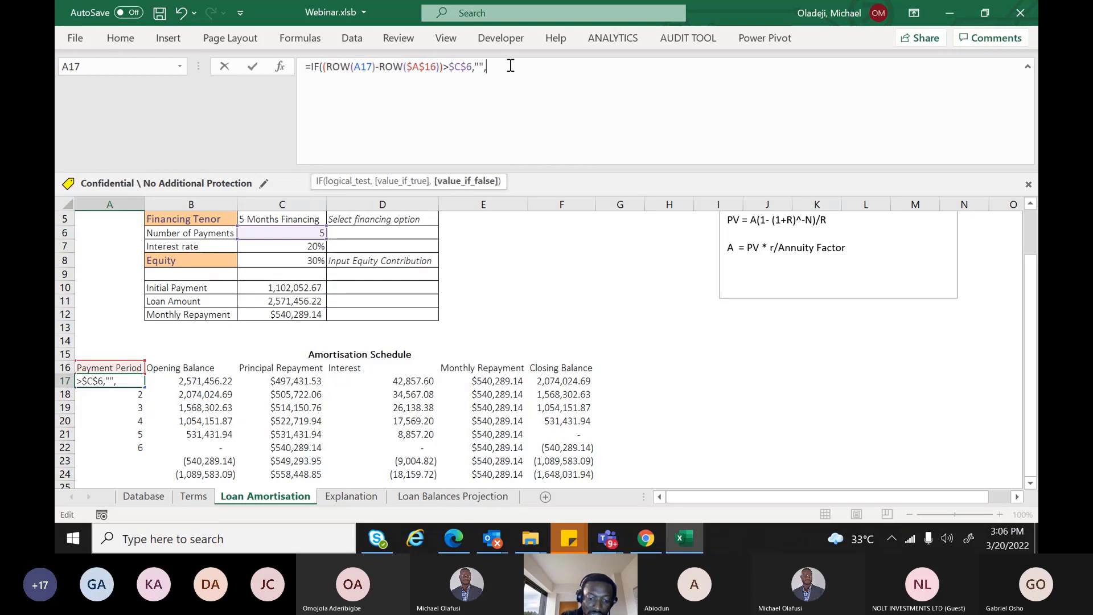
pyautogui.hotkey('ctrl', 'v')
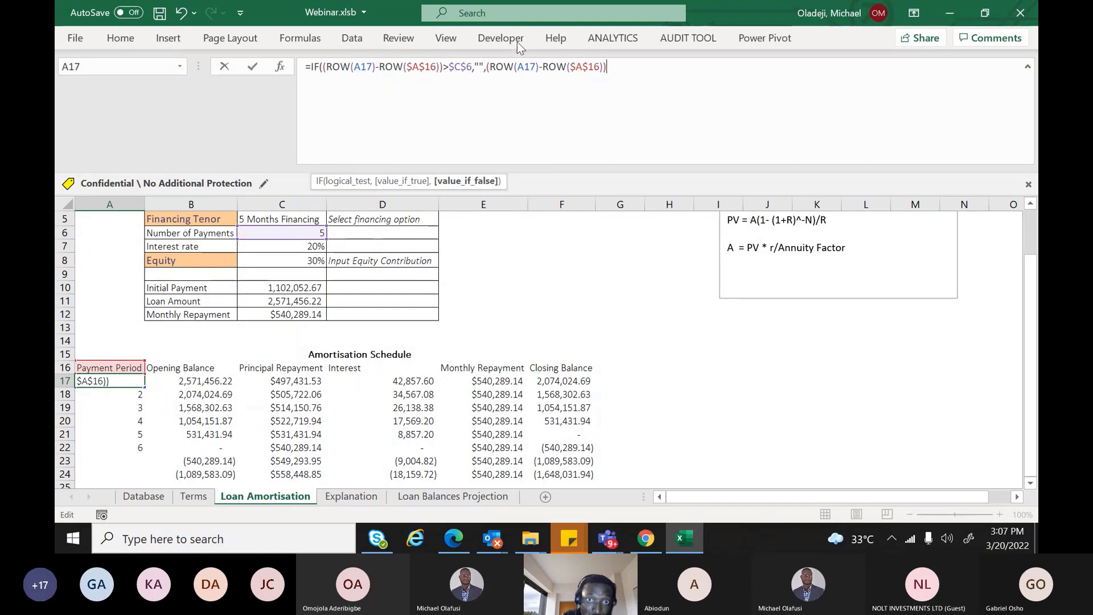
pyautogui.press('Return')
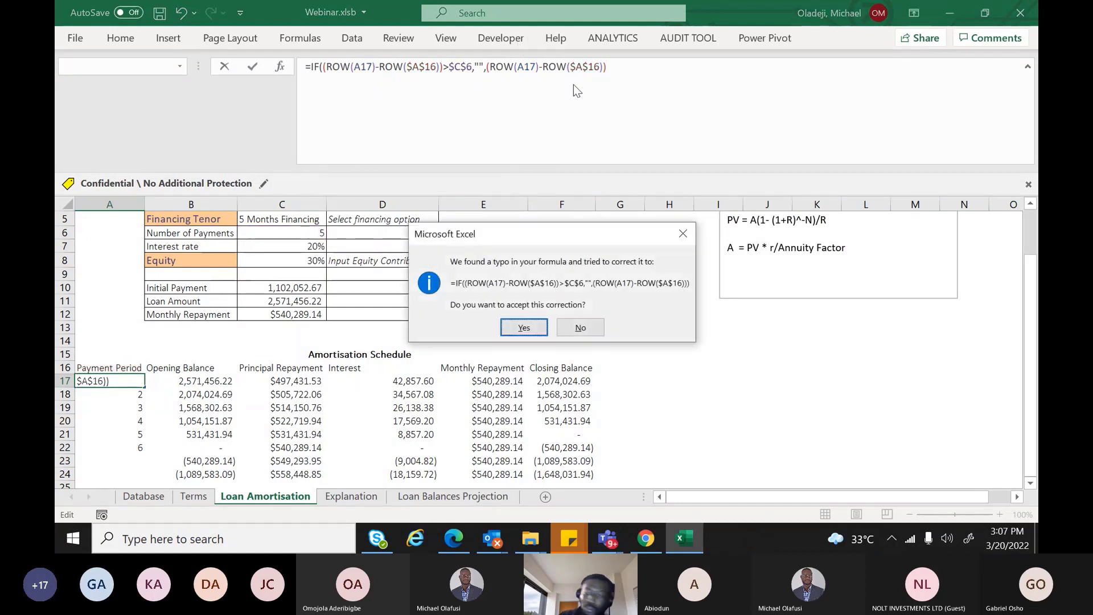
# Accept Excel's suggested correction and fill the IF period formula from A17 down to A25
pyautogui.press('Return')
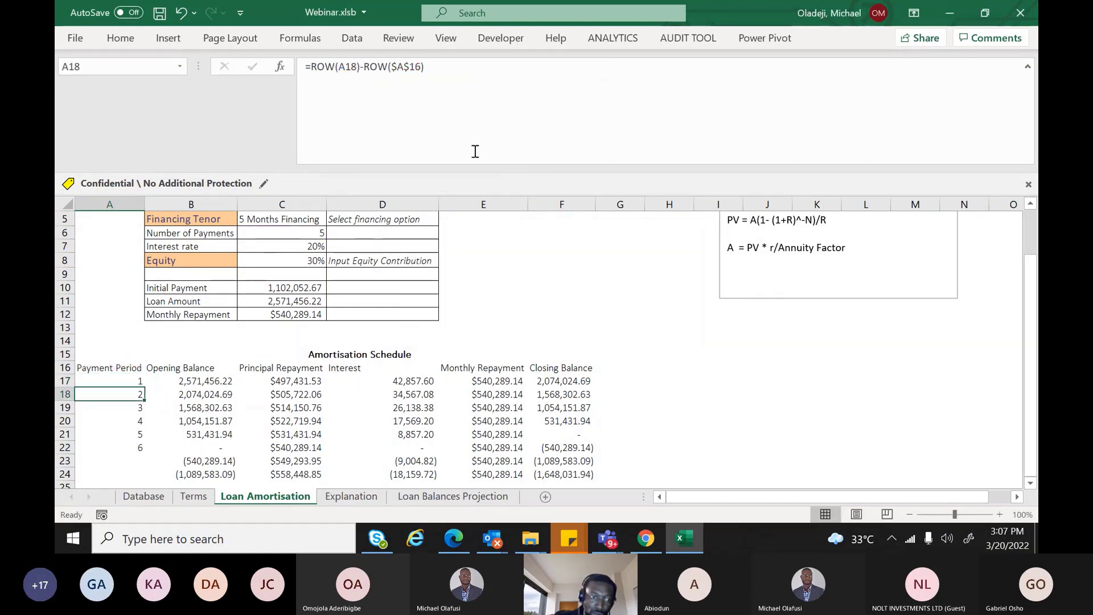
pyautogui.doubleClick(141, 382)
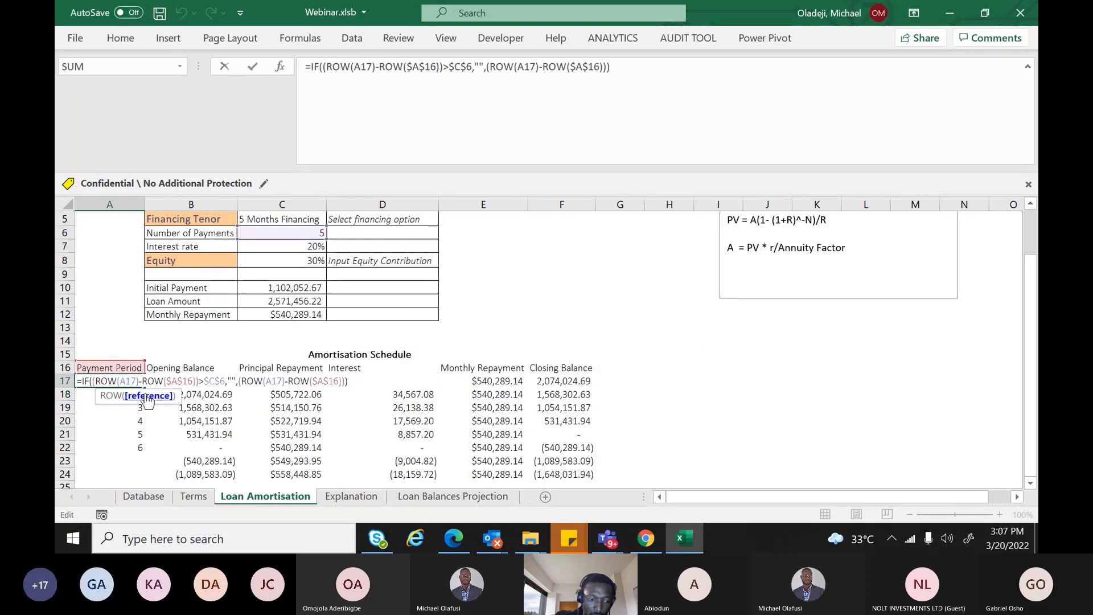
pyautogui.press('Escape')
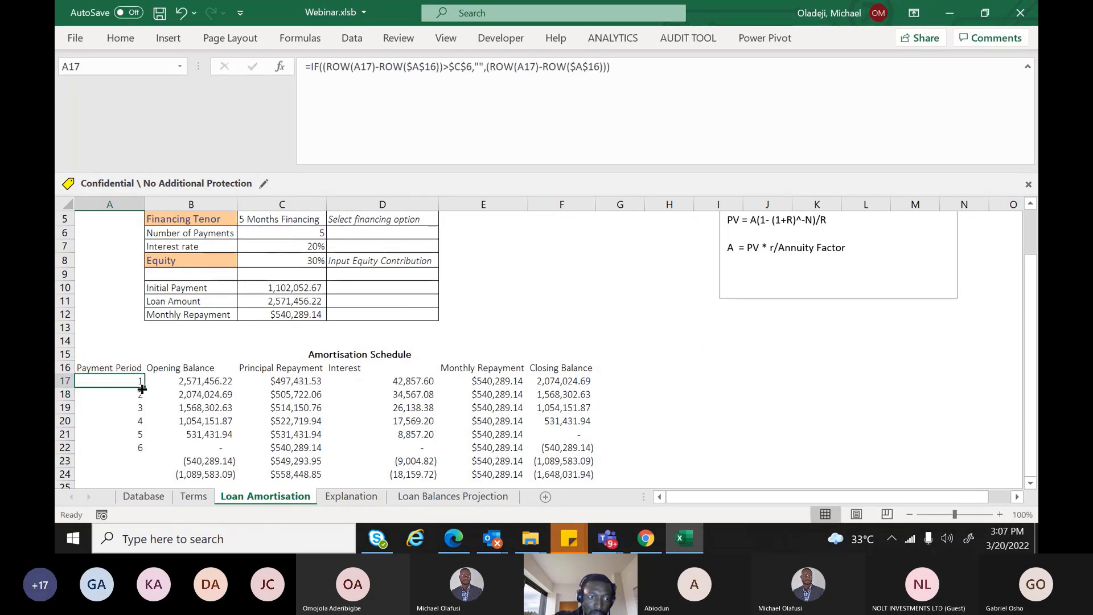
pyautogui.moveTo(145, 389); pyautogui.dragTo(132, 466)
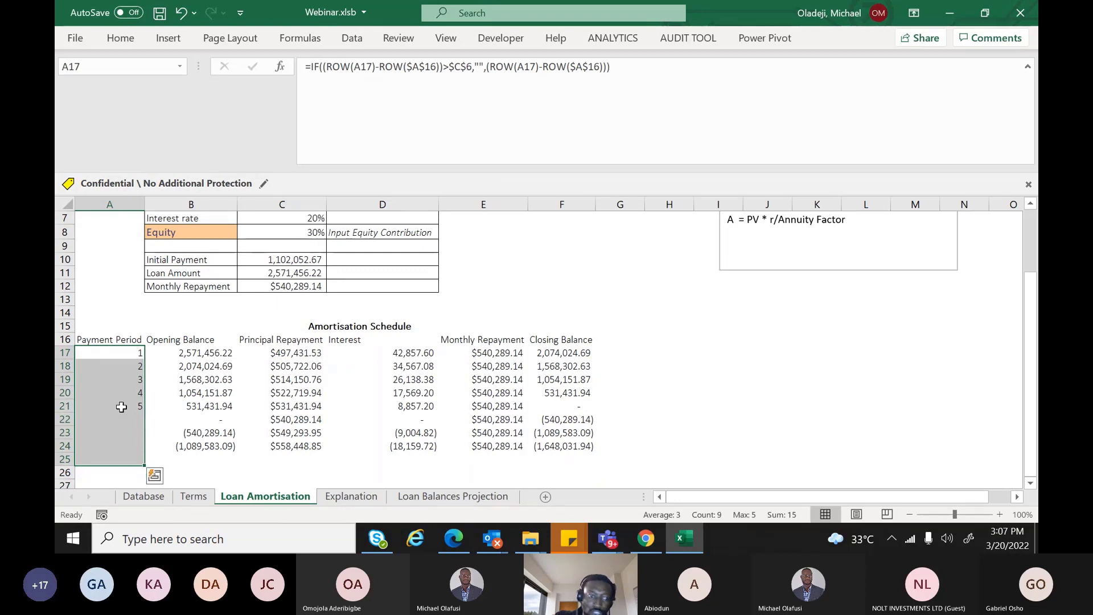
pyautogui.moveTo(1028, 317); pyautogui.dragTo(1029, 291)
pyautogui.click(310, 232)
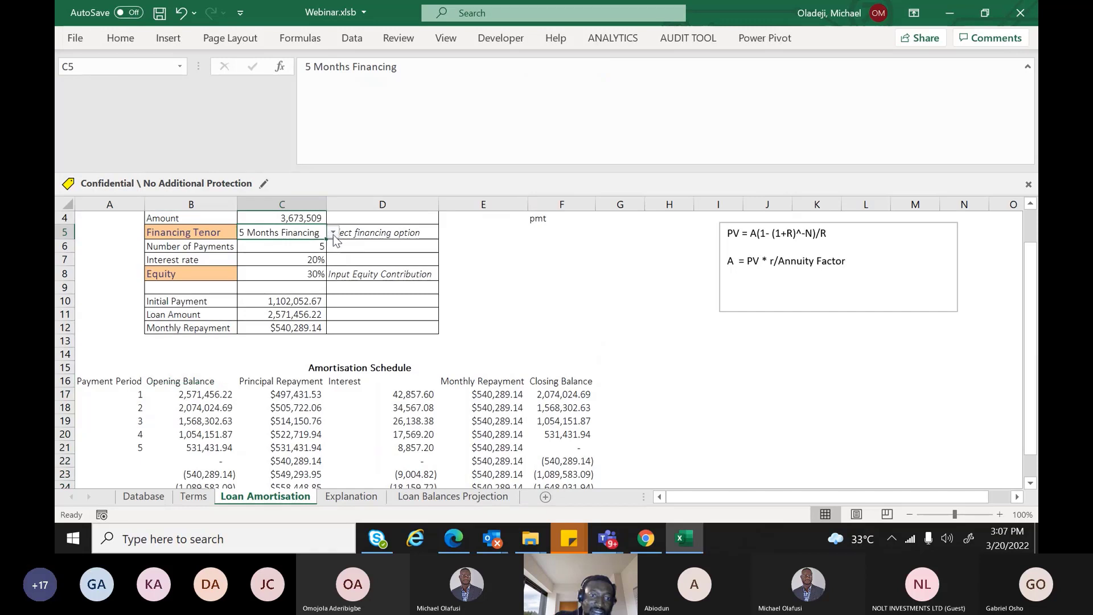
pyautogui.click(333, 233)
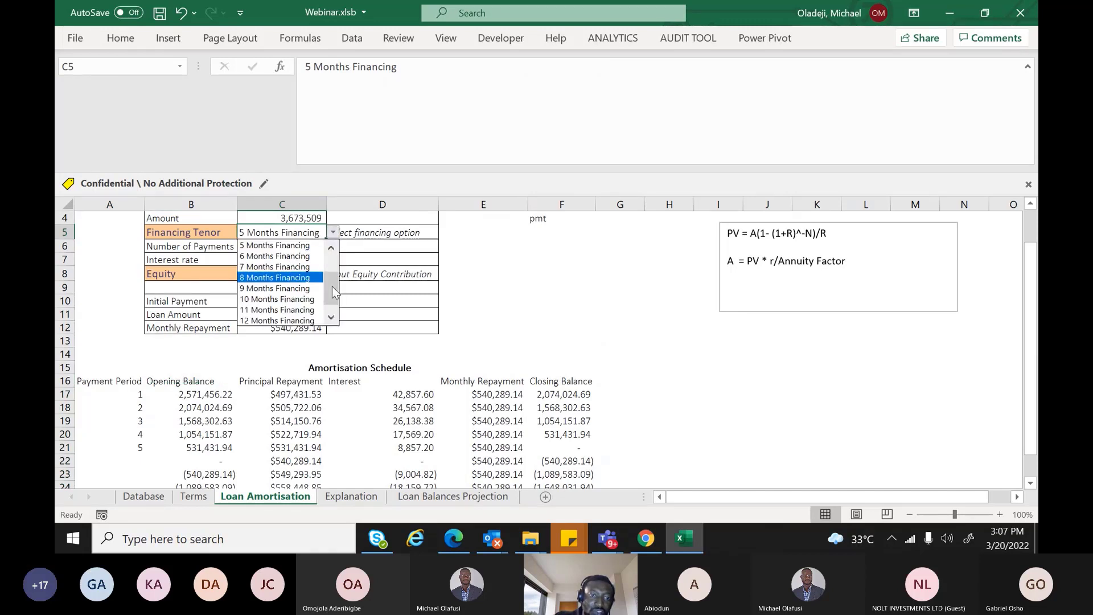
pyautogui.moveTo(333, 286); pyautogui.dragTo(336, 262)
pyautogui.click(295, 268)
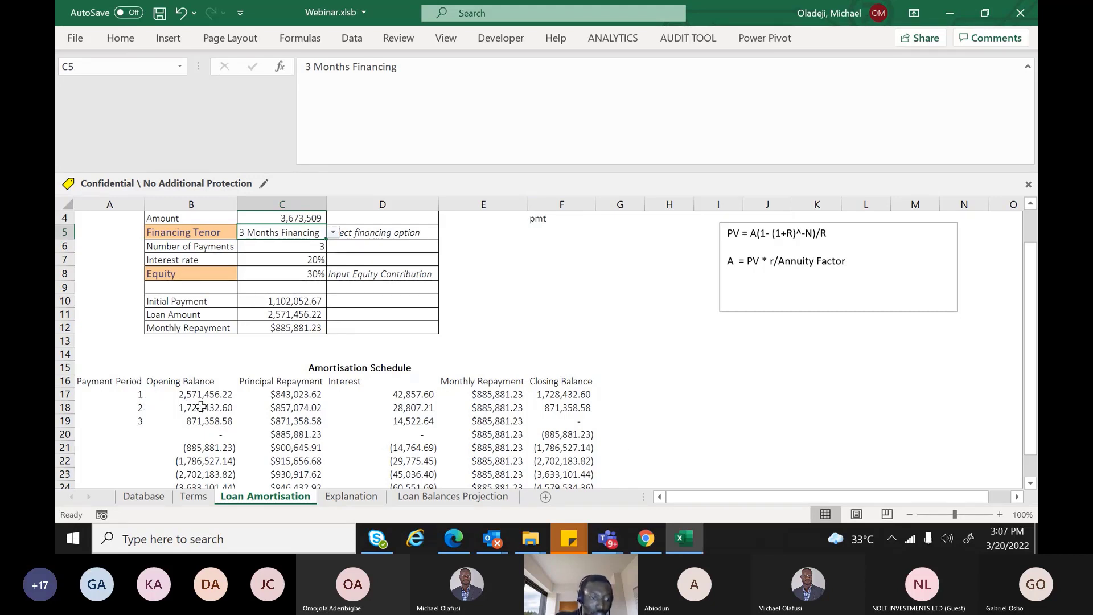
pyautogui.click(332, 233)
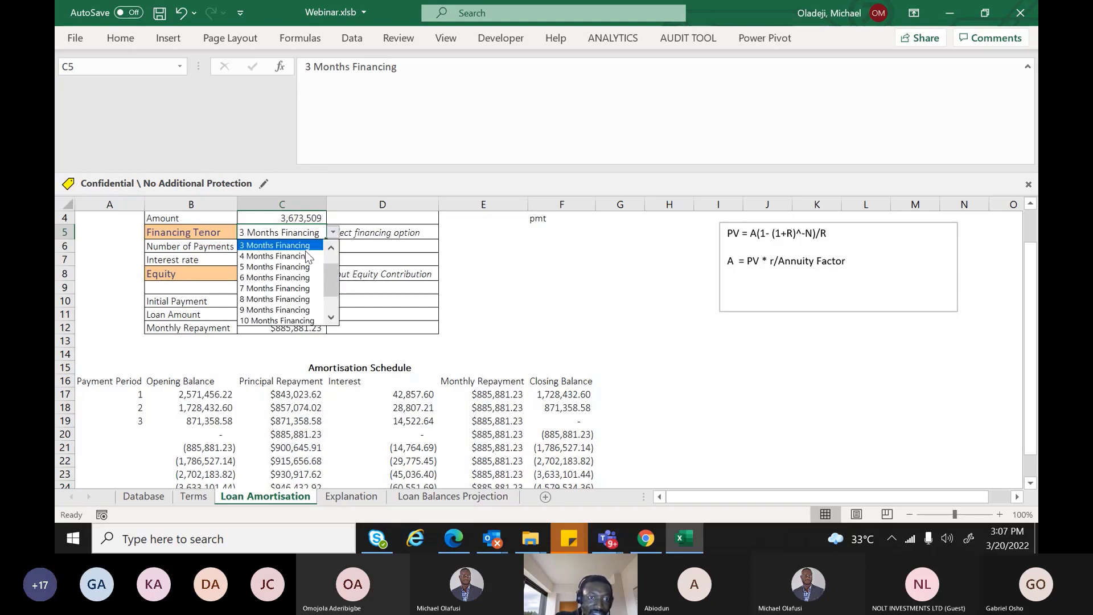
pyautogui.click(297, 267)
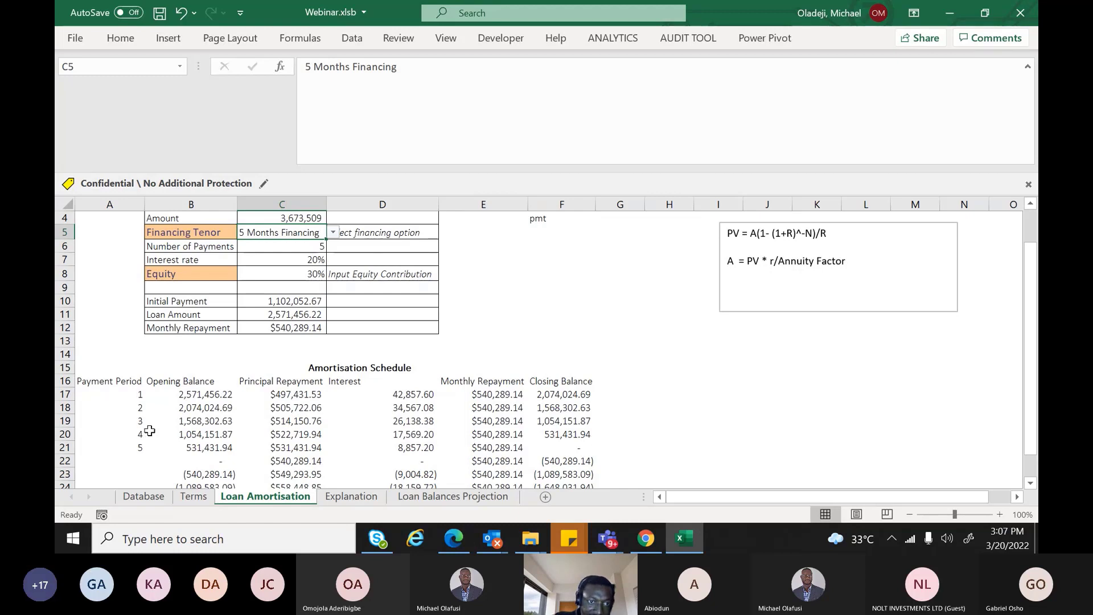
pyautogui.click(139, 397)
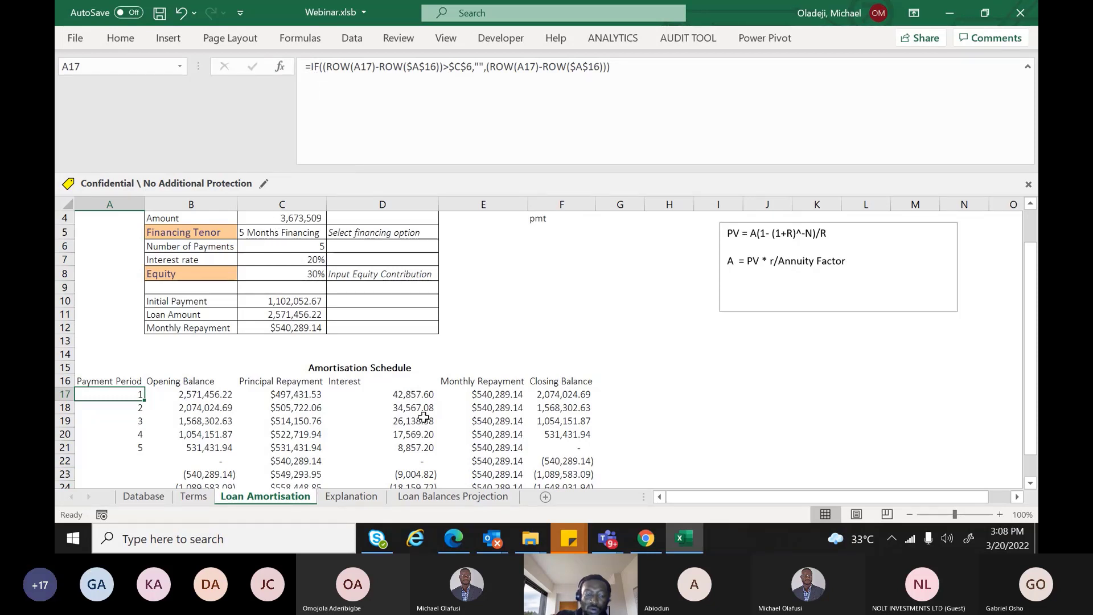
# Clear the Financing Tenor in C5 and check the Number of Payments lookup in C6
pyautogui.click(313, 66)
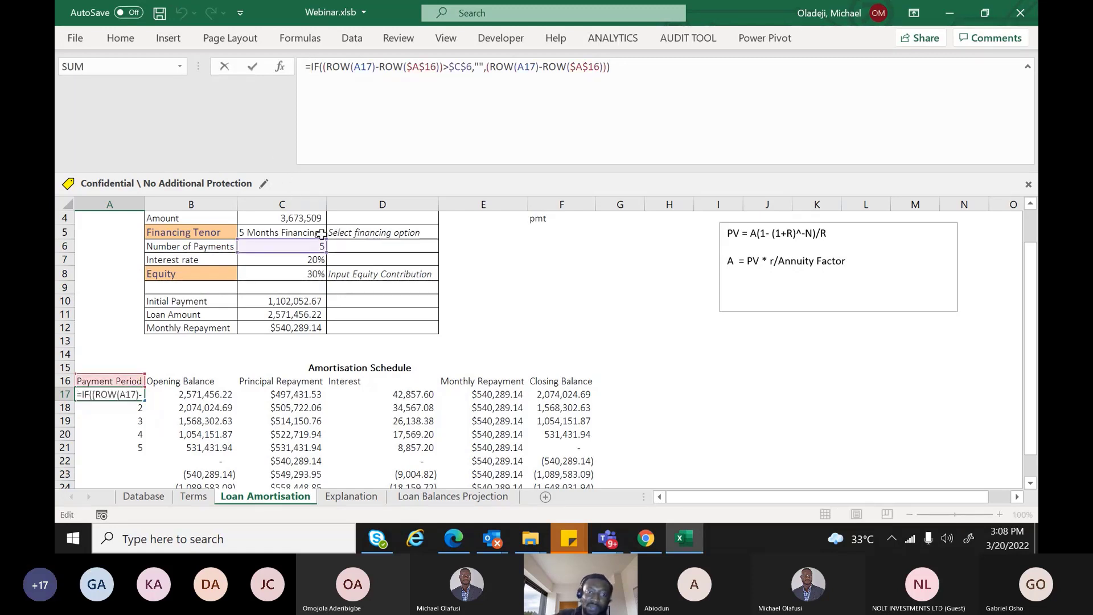
pyautogui.press('Escape')
pyautogui.click(287, 233)
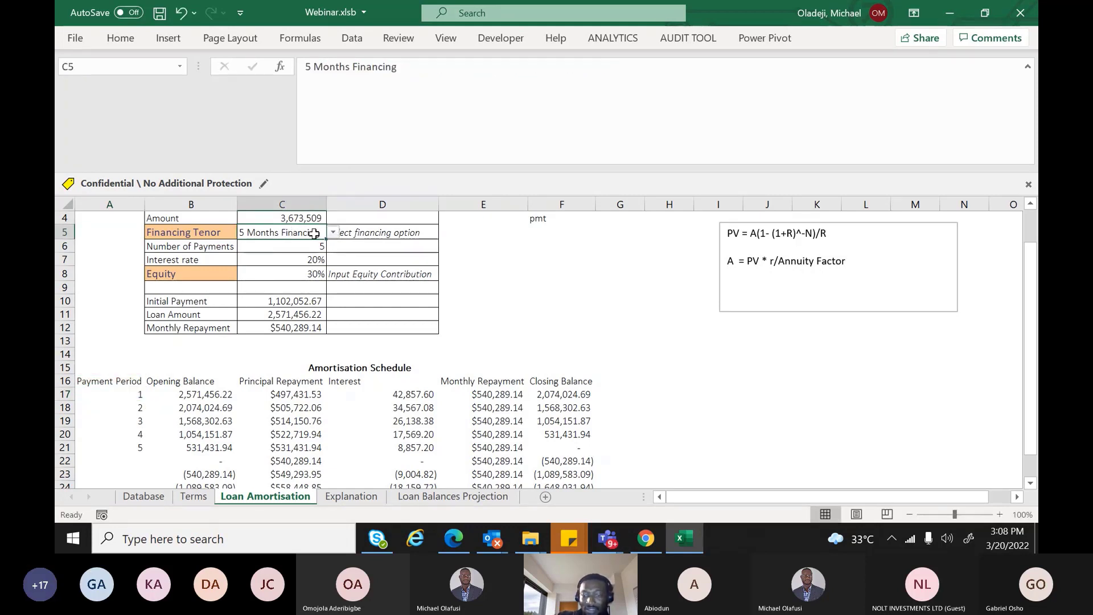
pyautogui.press('Delete')
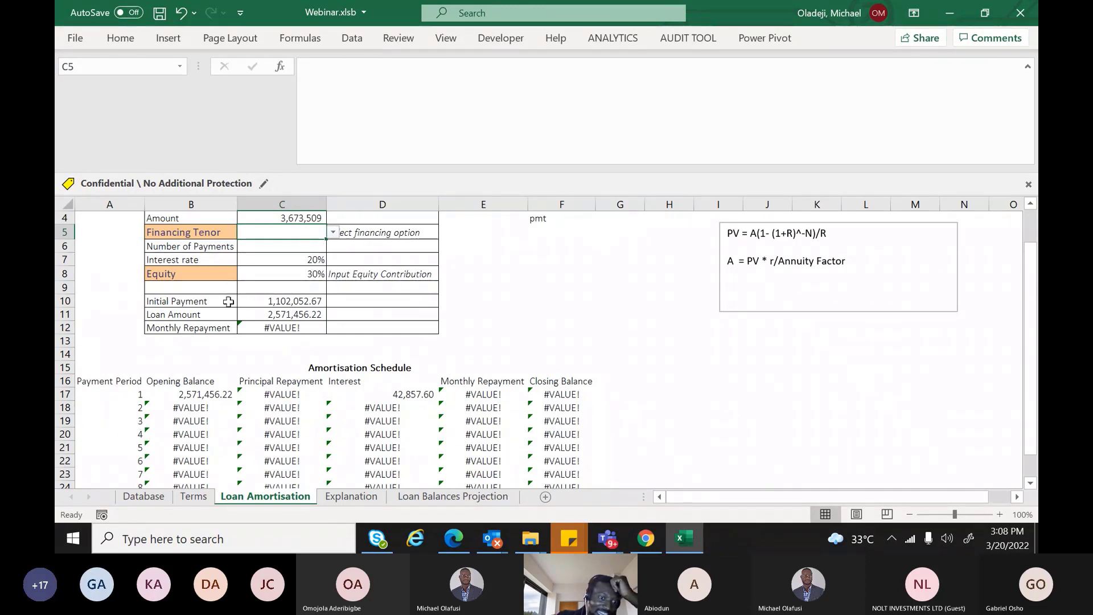
pyautogui.click(261, 249)
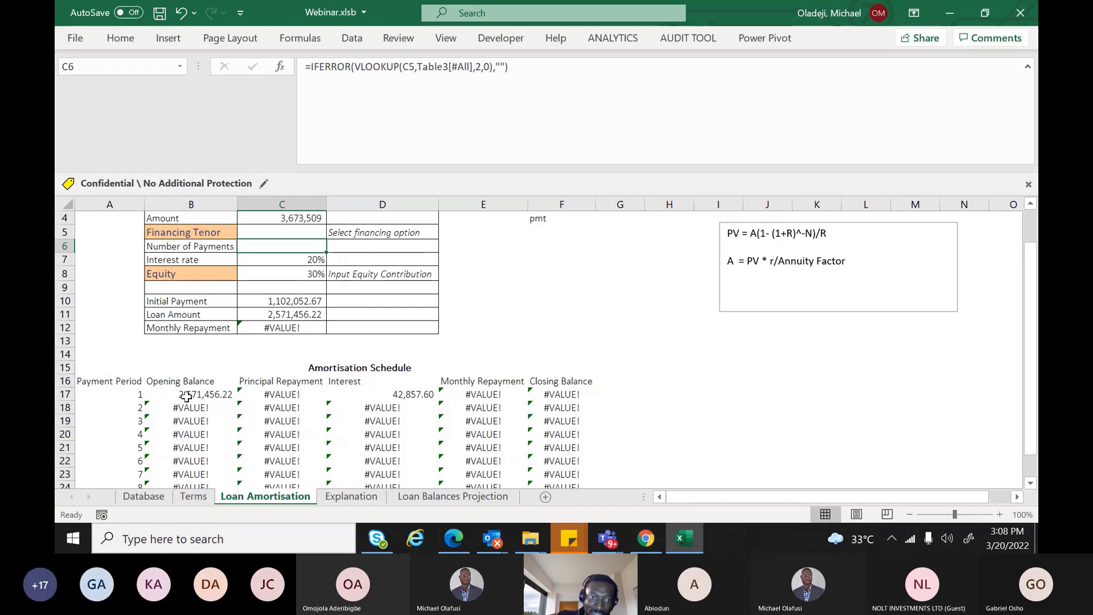
# Briefly choose 1 Month Financing for C5, then clear the tenor again
pyautogui.click(272, 232)
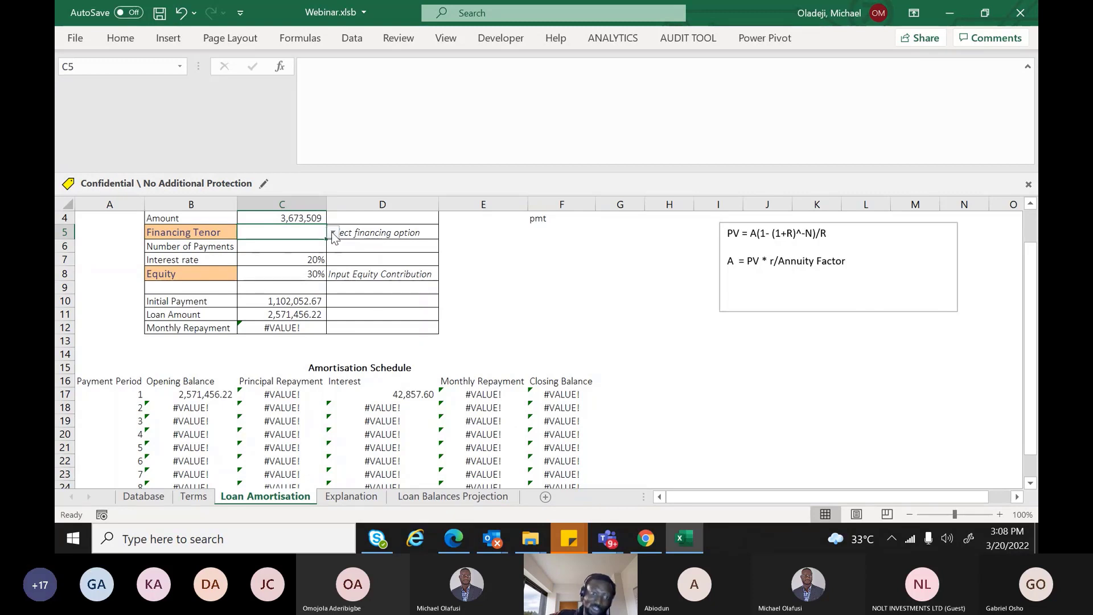
pyautogui.click(333, 233)
pyautogui.click(297, 247)
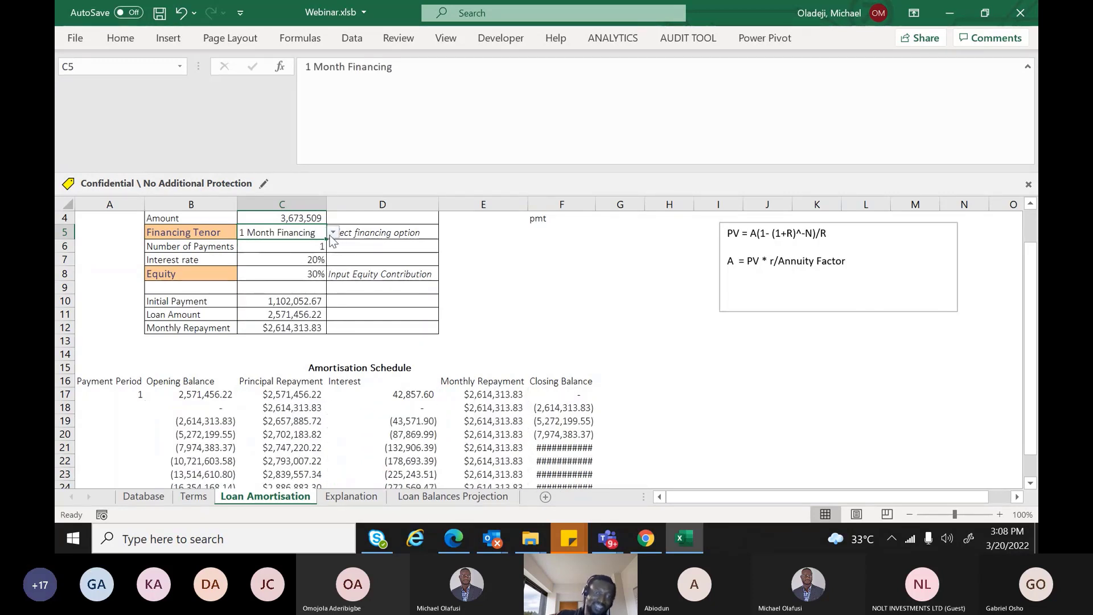
pyautogui.click(333, 233)
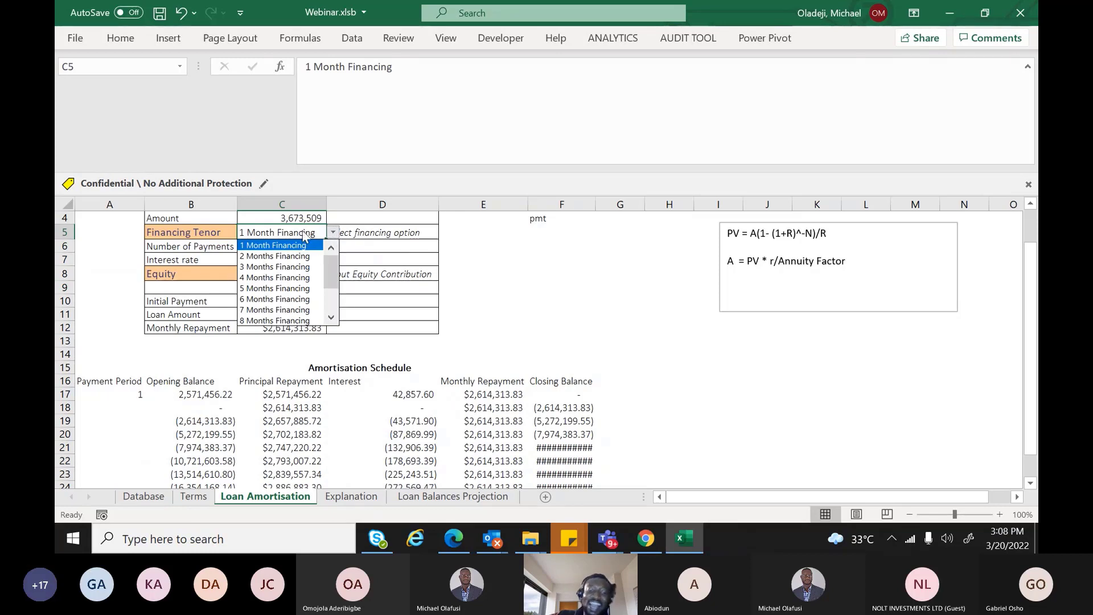
pyautogui.click(303, 233)
pyautogui.press('Delete')
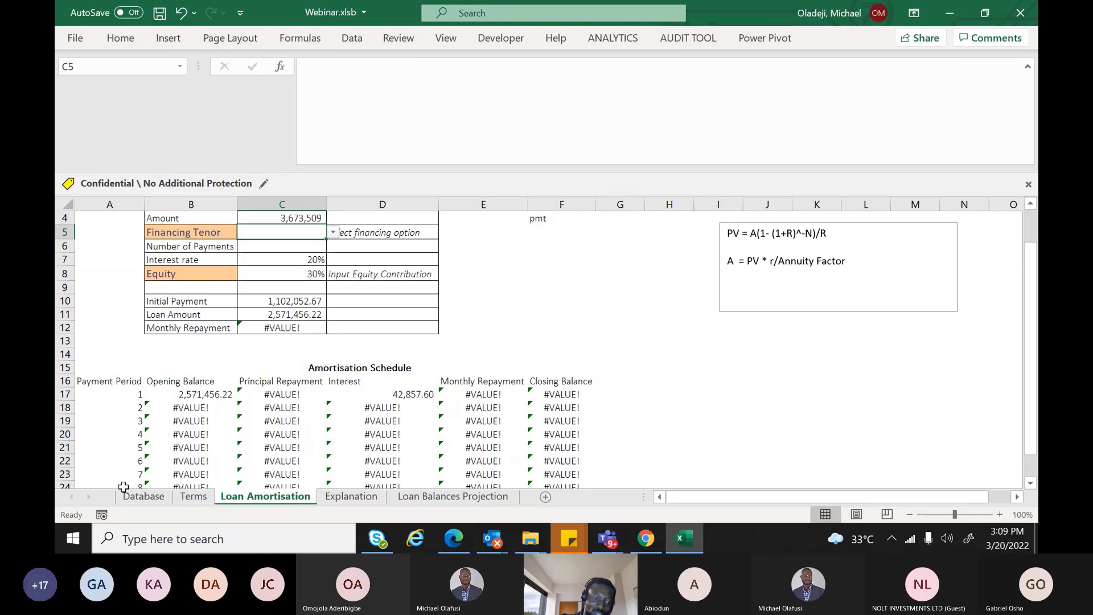
pyautogui.click(121, 397)
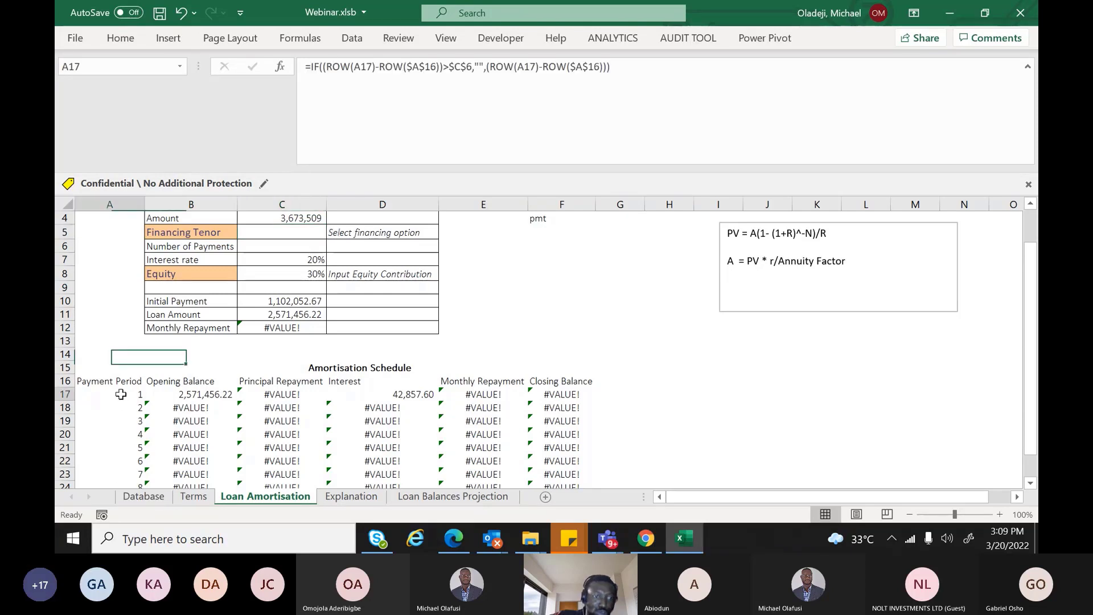
# Insert IF( after the equals sign in A17's formula and add the C6 reference
pyautogui.click(314, 79)
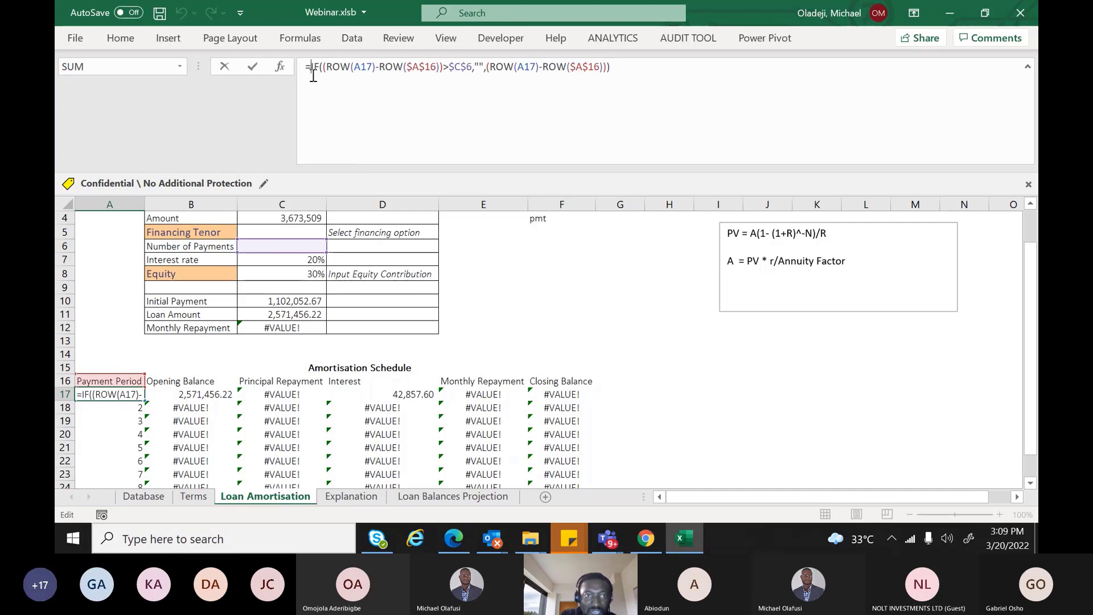
pyautogui.write('IF(')
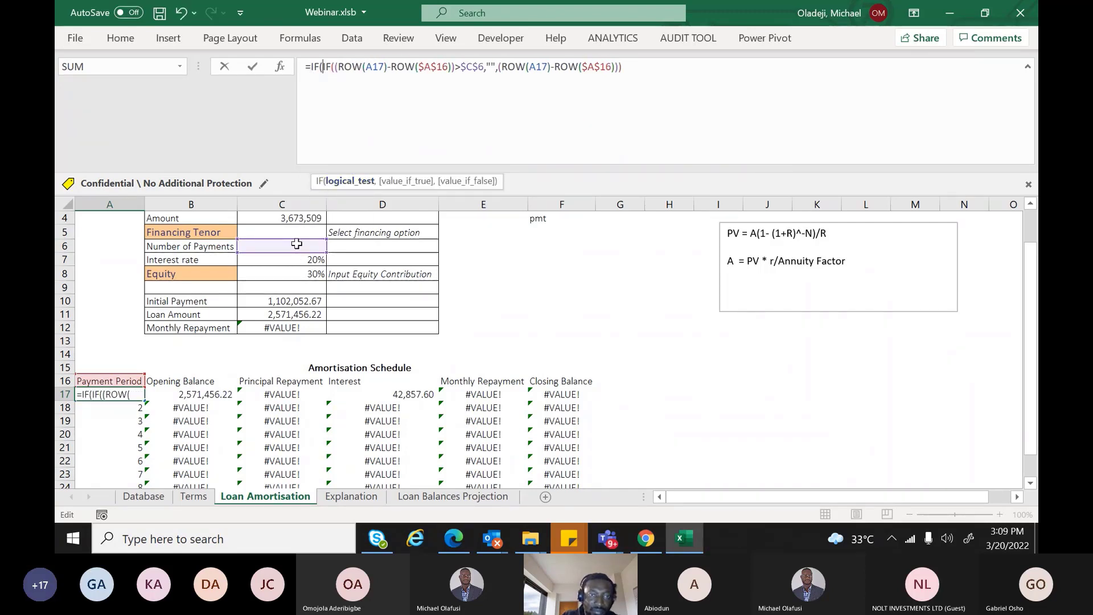
pyautogui.write('is')
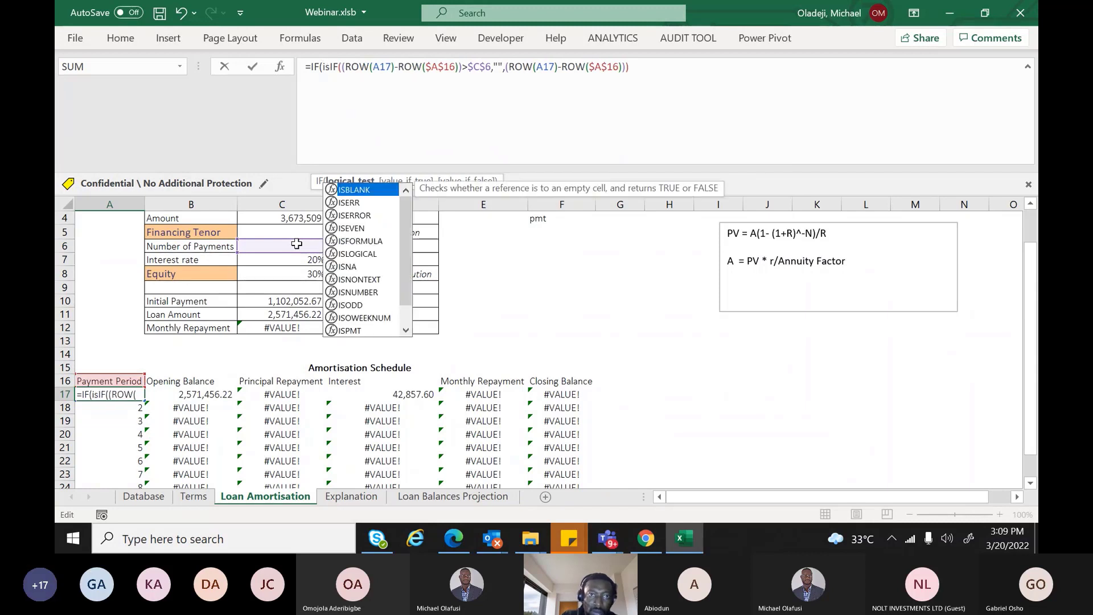
pyautogui.press('BackSpace')
pyautogui.press('BackSpace')
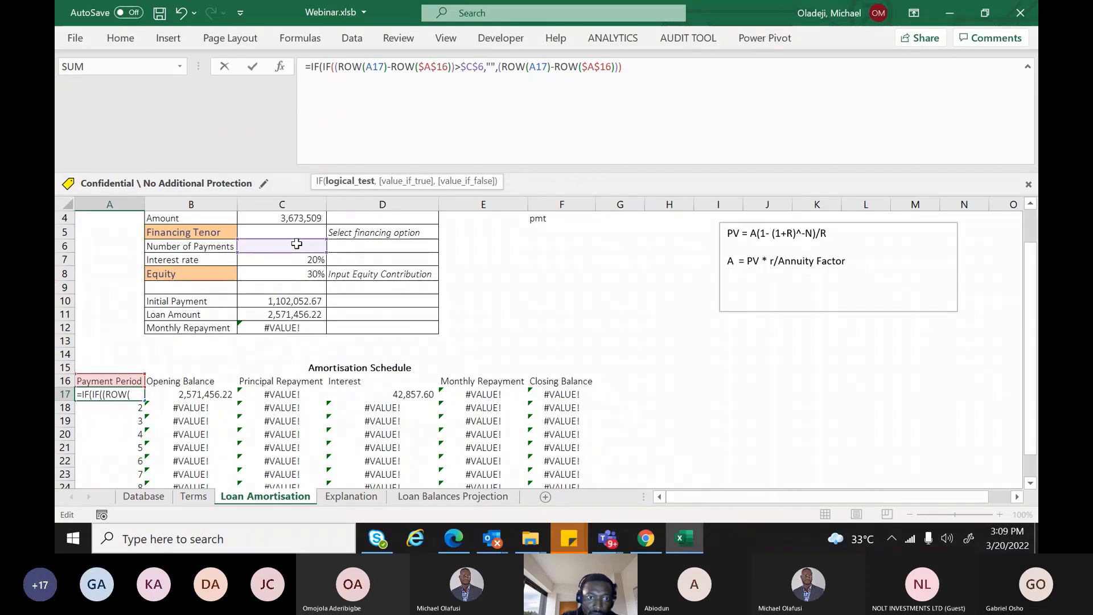
pyautogui.click(297, 244)
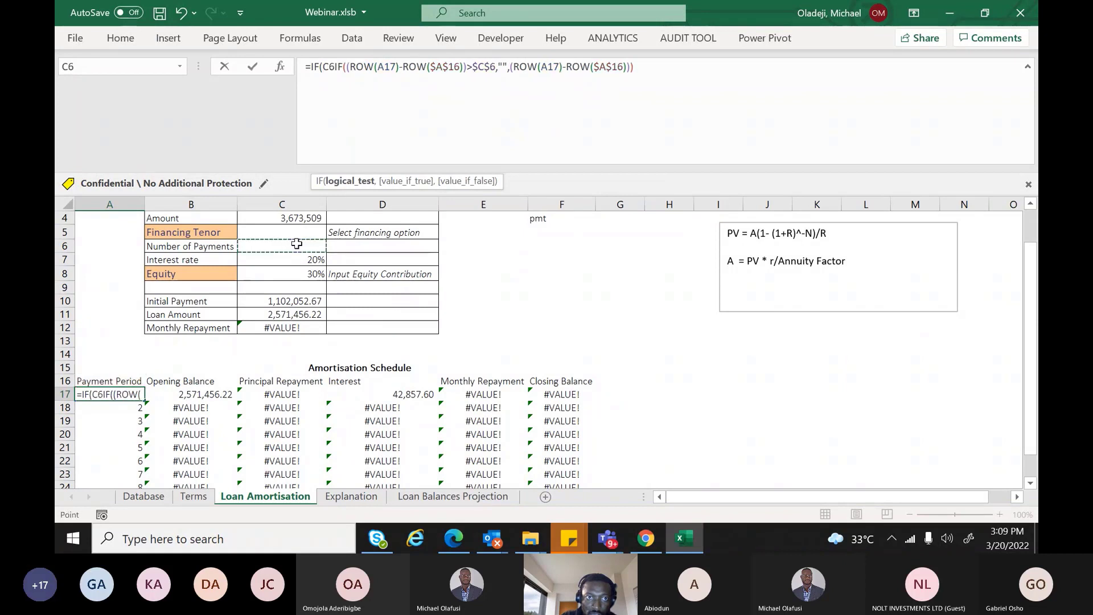
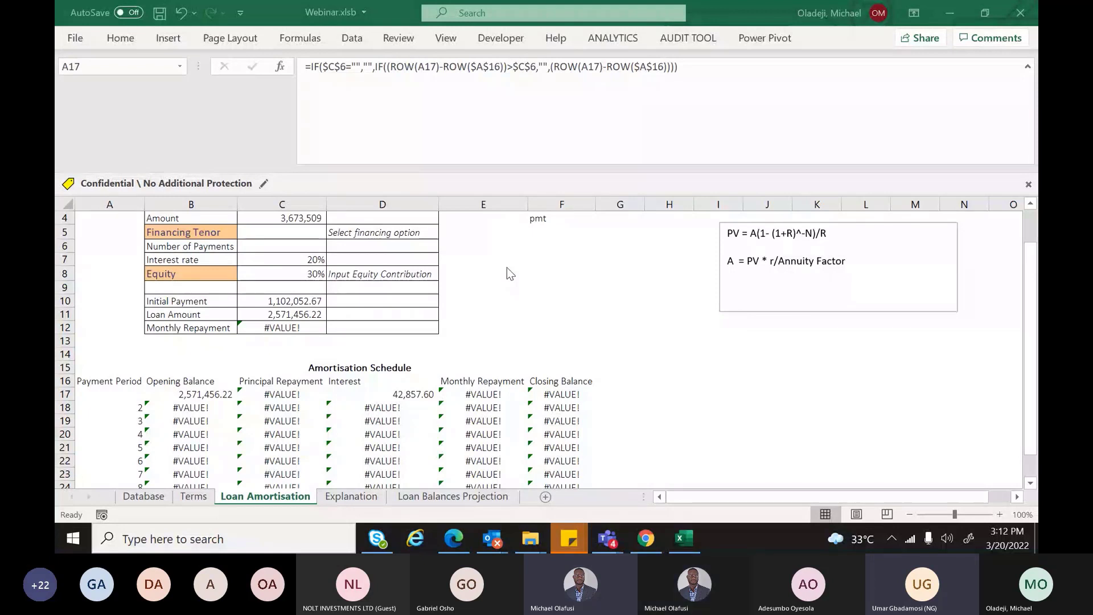
# Refocus the loan schedule, unmute the microphone, and bring the Teams meeting window forward
pyautogui.click(507, 268)
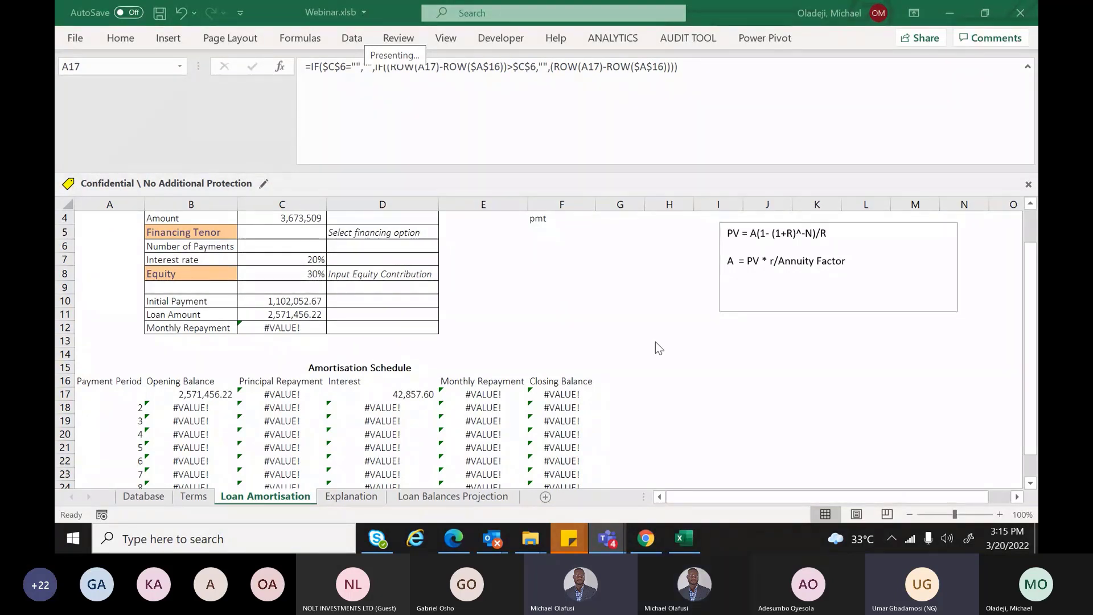
pyautogui.click(135, 398)
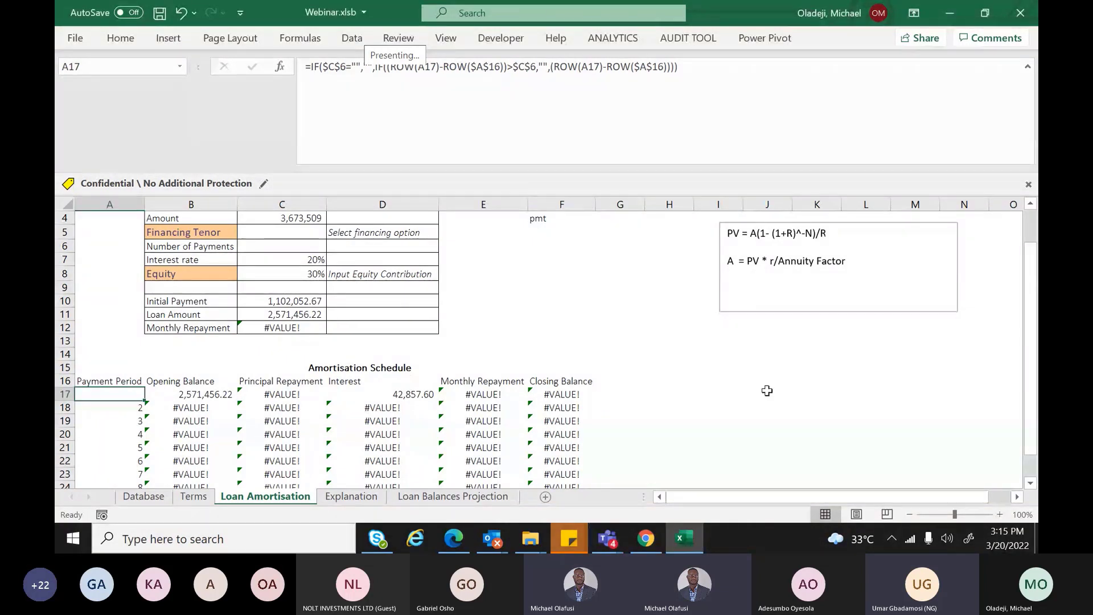
pyautogui.click(910, 493)
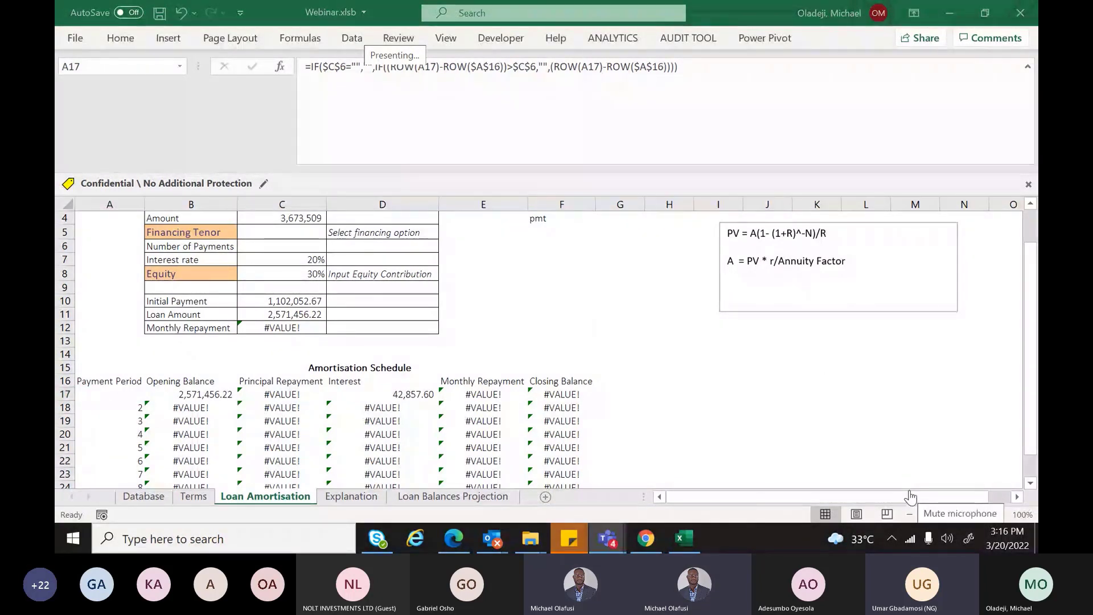
pyautogui.click(910, 495)
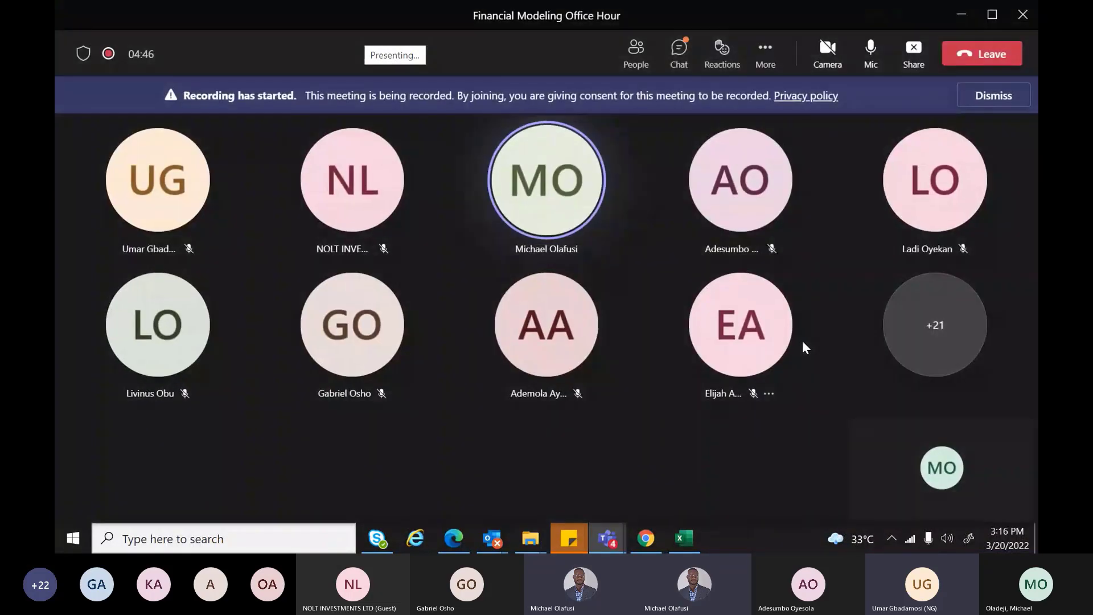
# Open the Teams meeting chat, then switch back to the Excel workbook
pyautogui.click(679, 52)
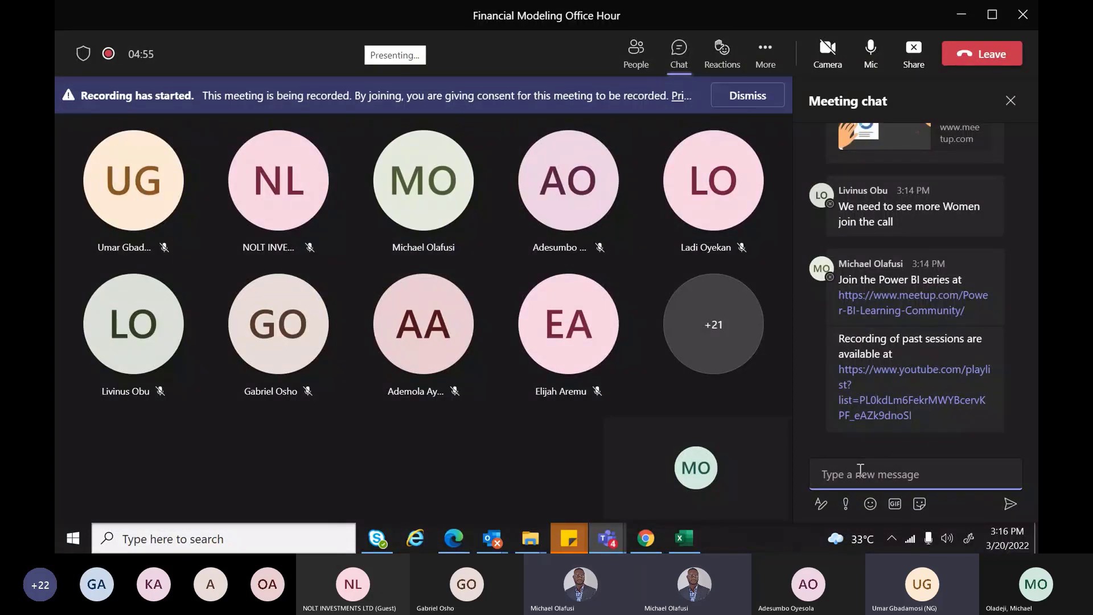
pyautogui.hotkey('alt', 'Tab')
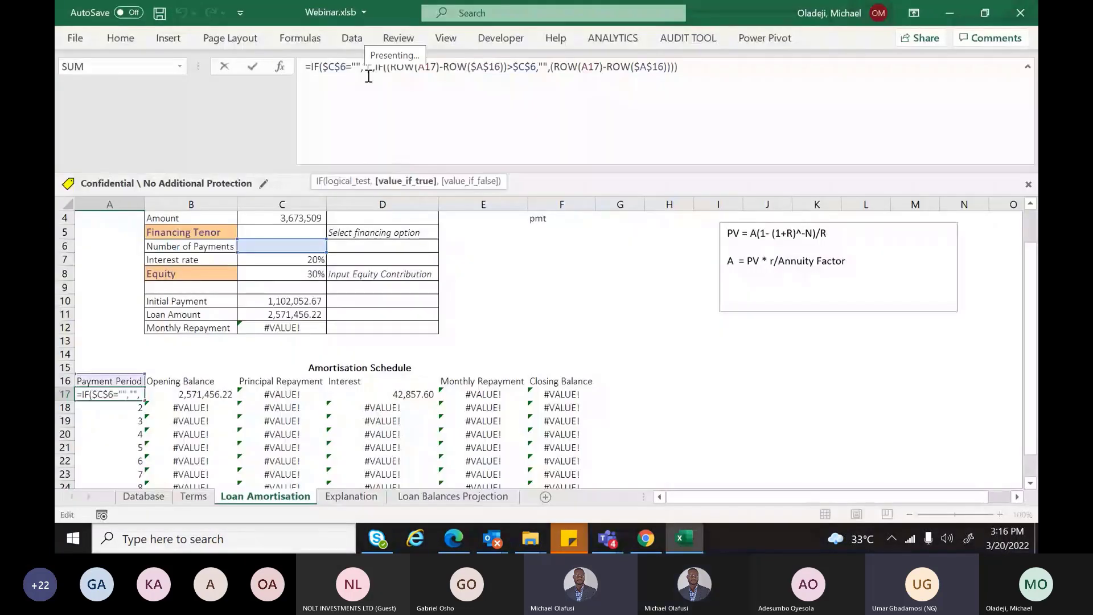
# Confirm A17's period formula, fill it down column A, and set C5 to 10 Months Financing
pyautogui.press('Escape')
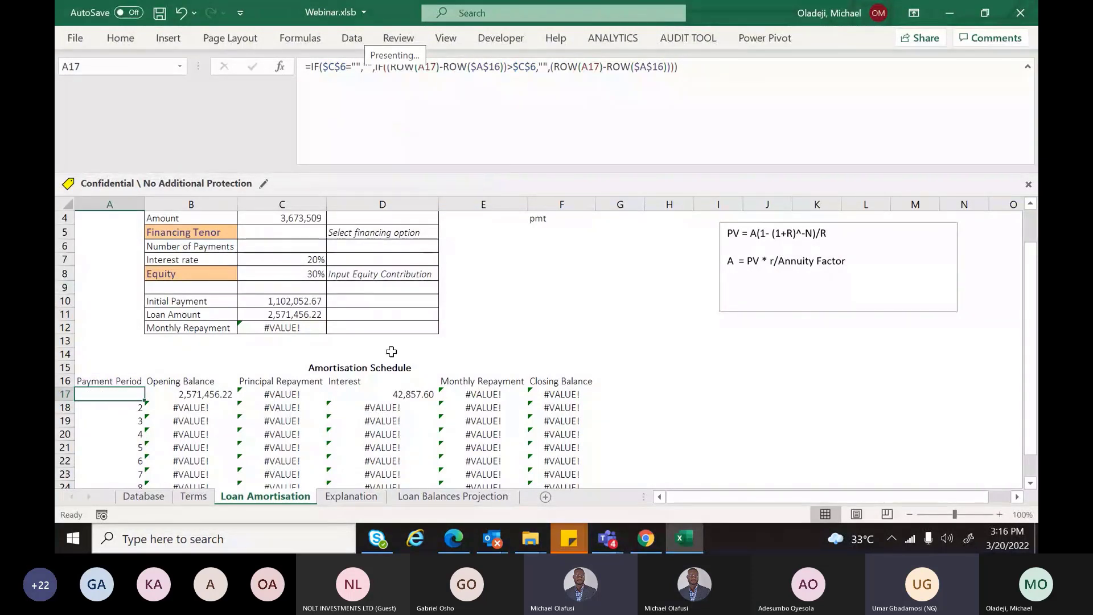
pyautogui.doubleClick(134, 397)
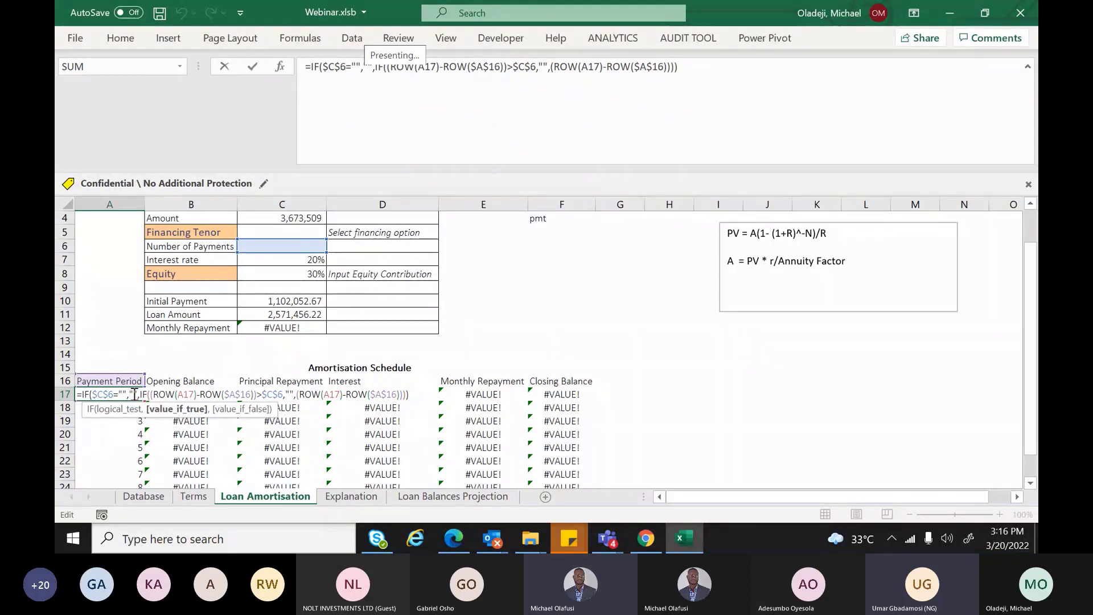
pyautogui.press('Return')
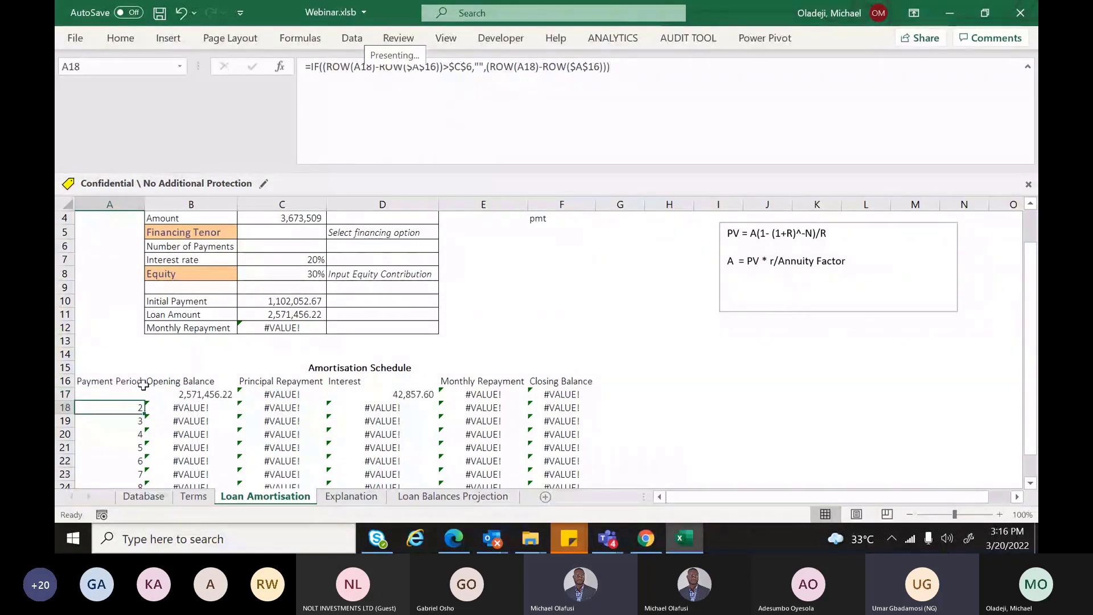
pyautogui.click(141, 394)
pyautogui.doubleClick(145, 401)
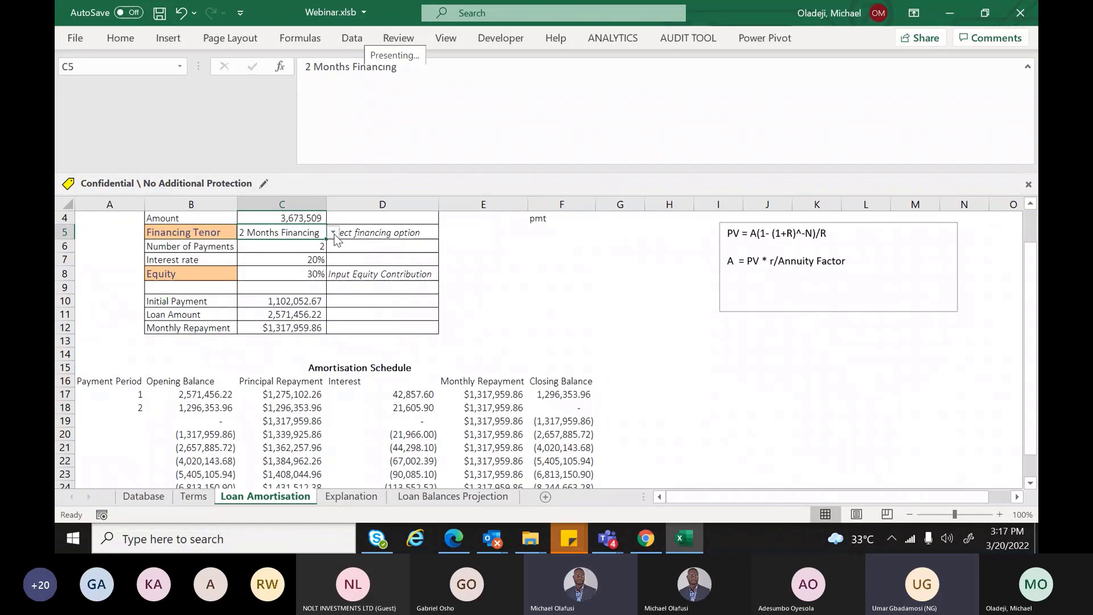
pyautogui.click(334, 234)
pyautogui.click(288, 275)
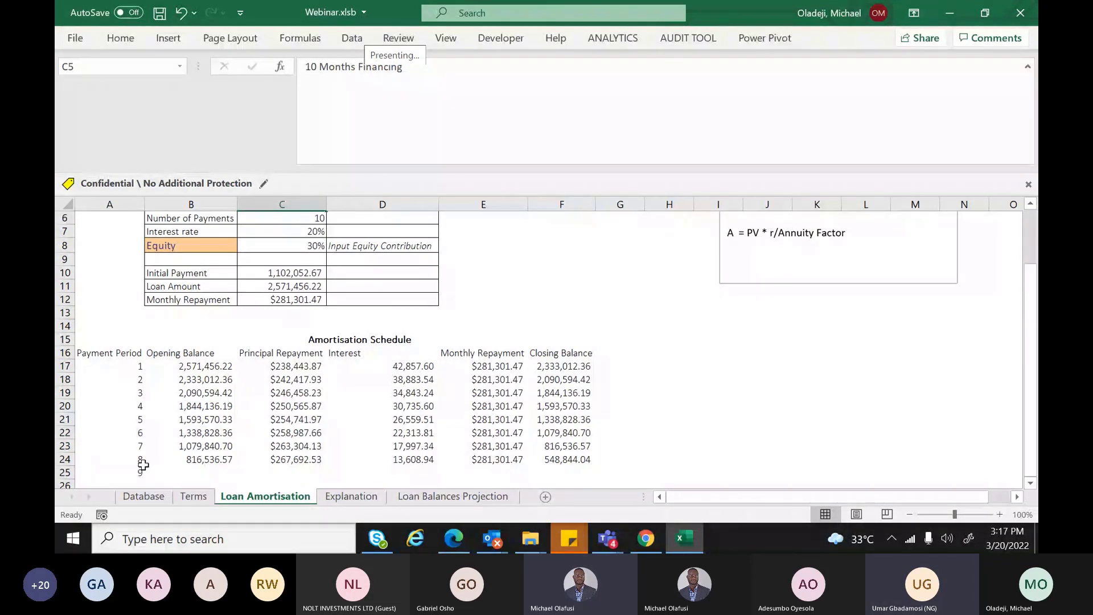
# Fill A22's period formula further down column A to row 76
pyautogui.moveTo(135, 367); pyautogui.dragTo(135, 392)
pyautogui.click(134, 446)
pyautogui.click(141, 432)
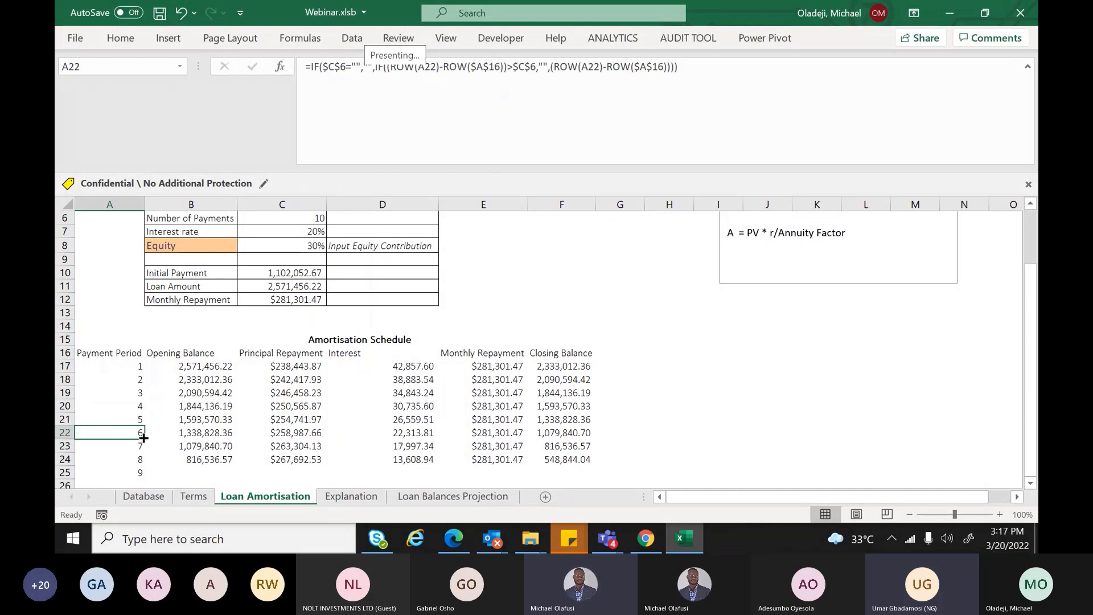
pyautogui.moveTo(143, 438); pyautogui.dragTo(144, 478)
pyautogui.moveTo(1035, 438); pyautogui.dragTo(1031, 209)
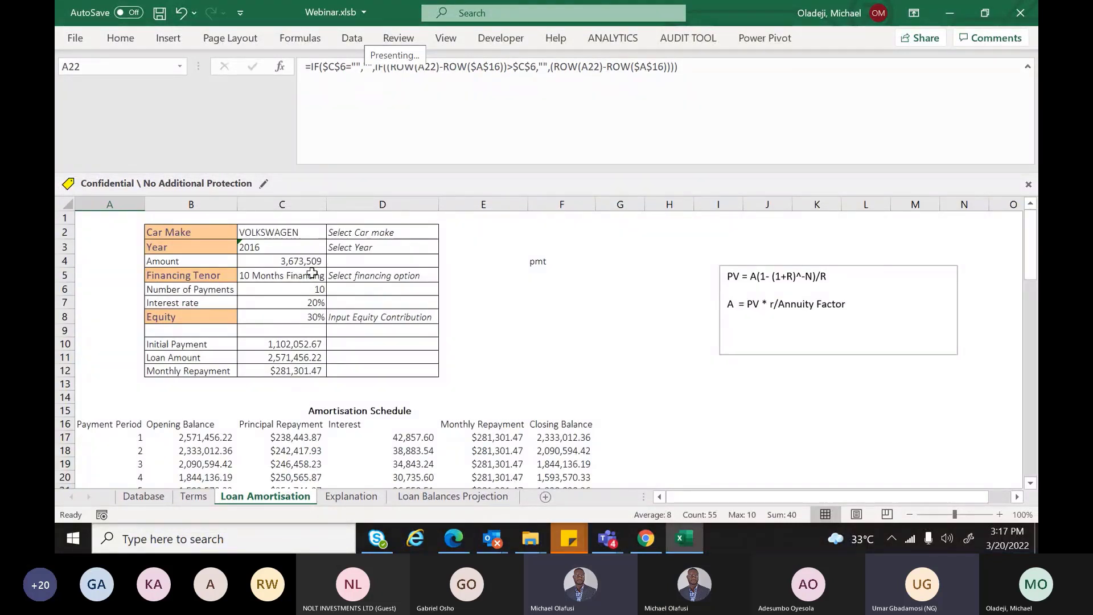
# Set the Financing Tenor in C5 to 2 Years Financing for 24 payments
pyautogui.click(322, 275)
pyautogui.click(334, 275)
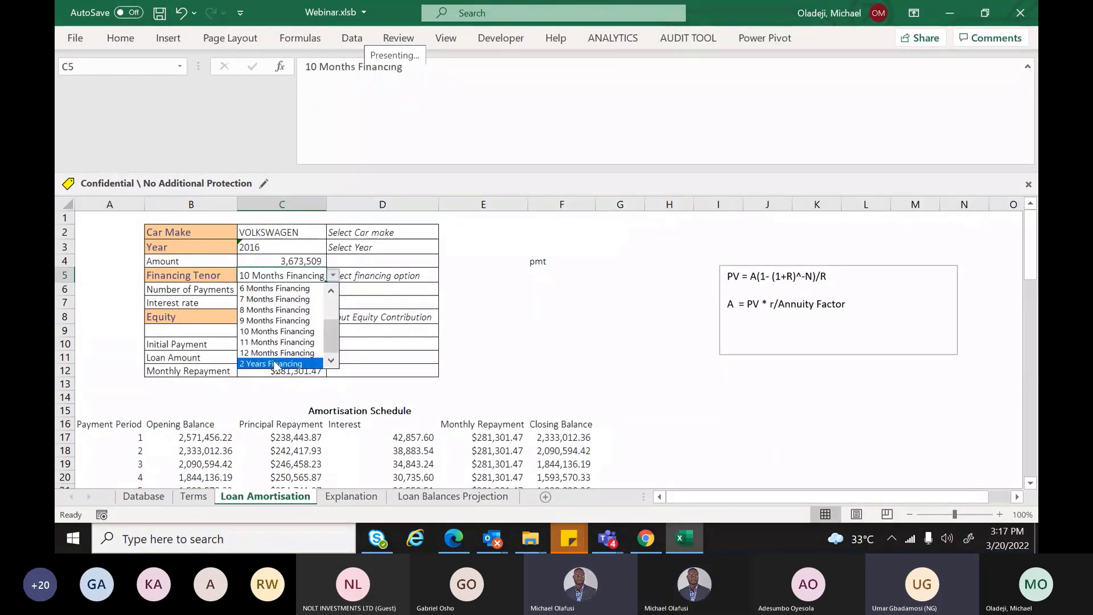
pyautogui.click(274, 363)
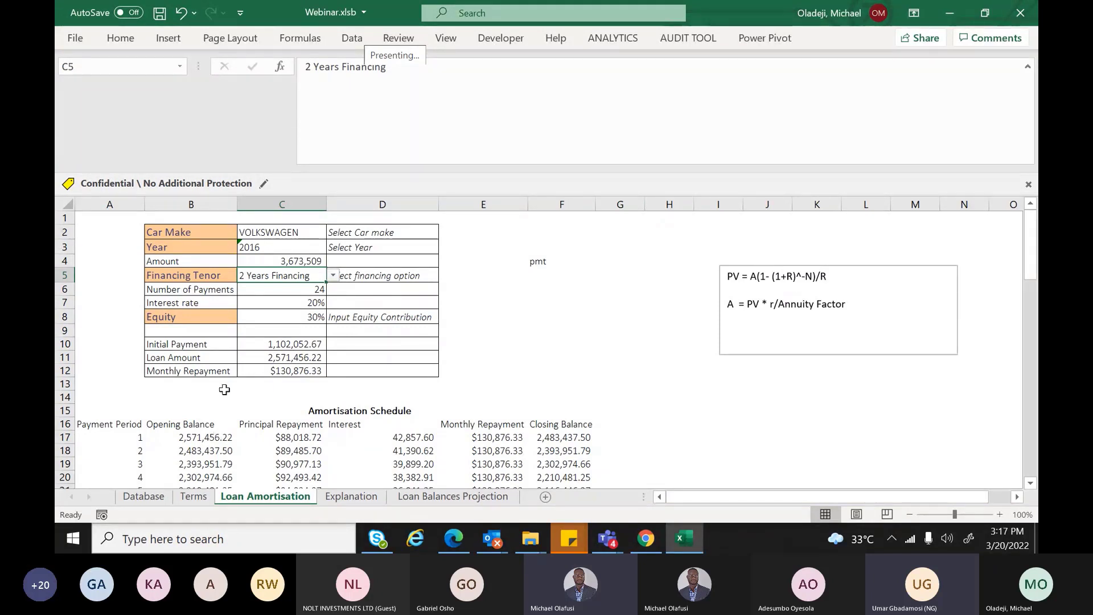
pyautogui.click(132, 438)
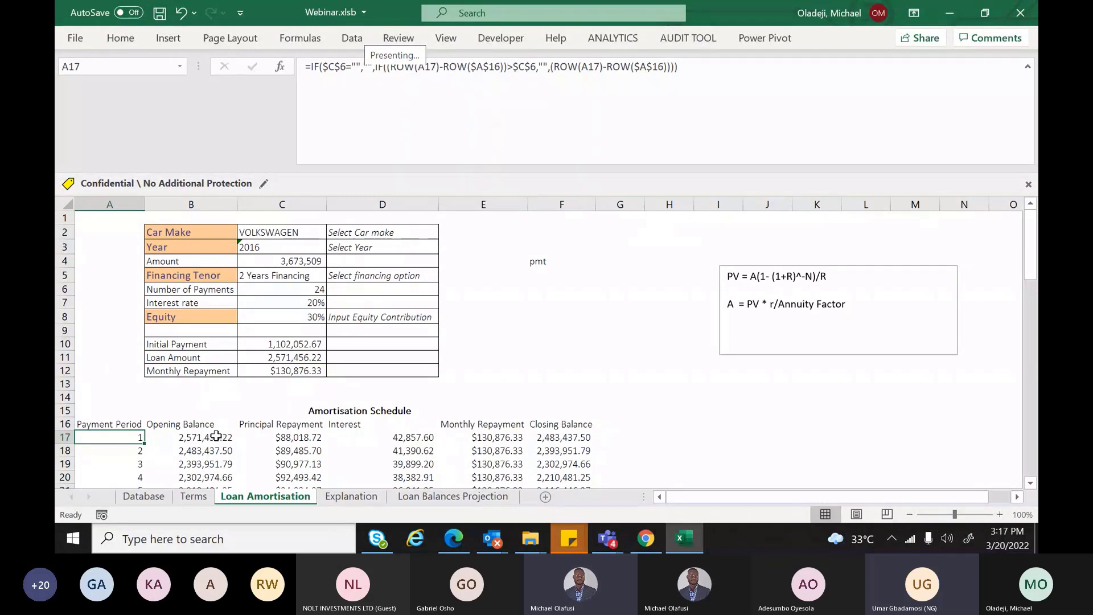
# Change B17's opening balance formula to =IF(A17="","",C11)
pyautogui.click(217, 437)
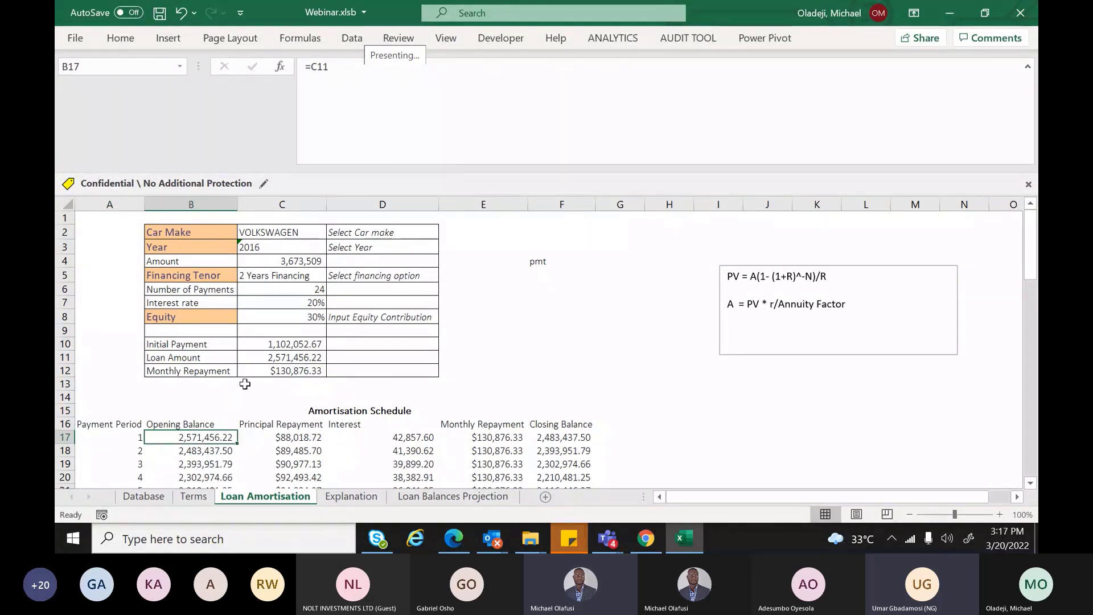
pyautogui.click(320, 66)
pyautogui.write('IF(')
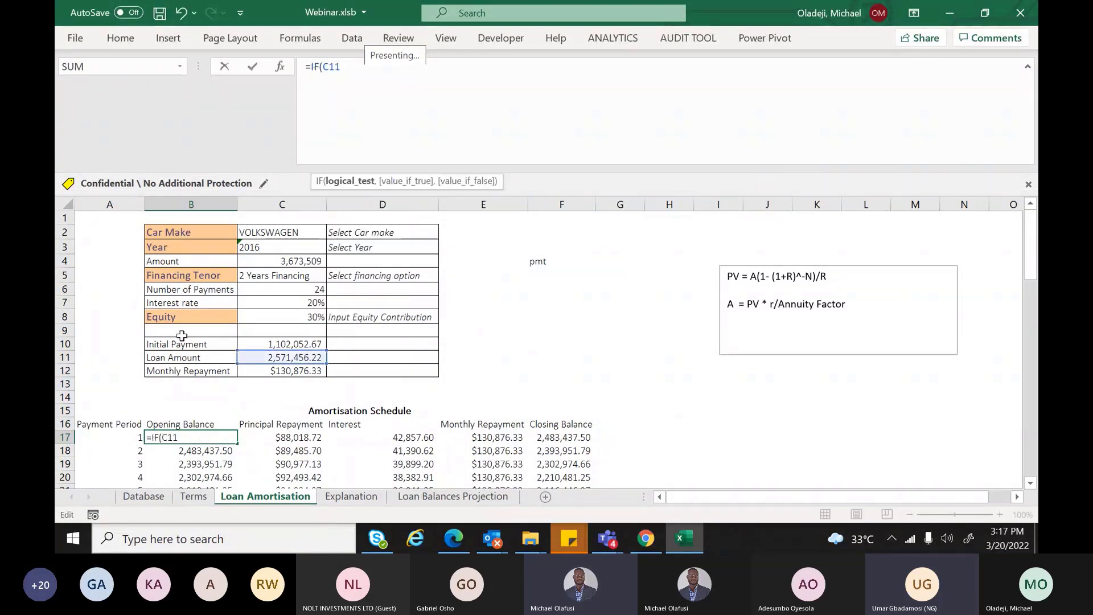
pyautogui.click(107, 436)
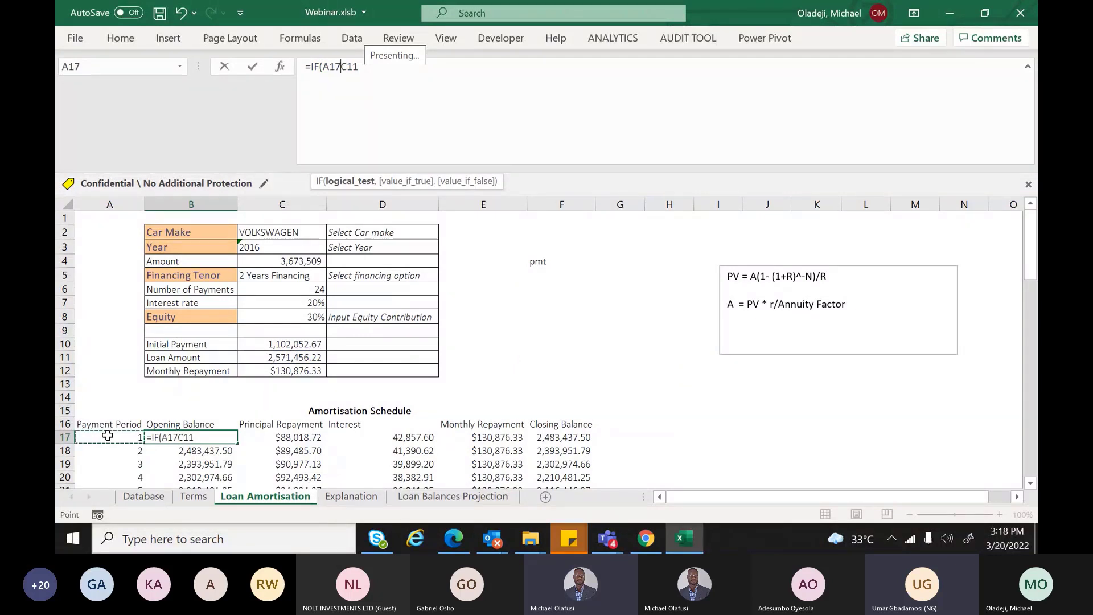
pyautogui.write('=')
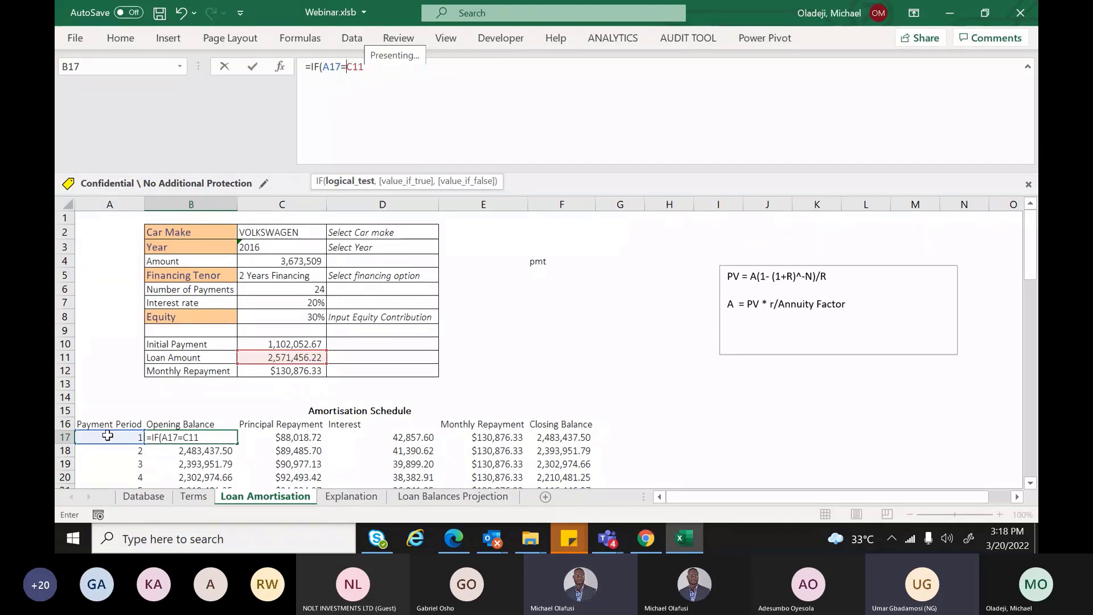
pyautogui.write('"",""')
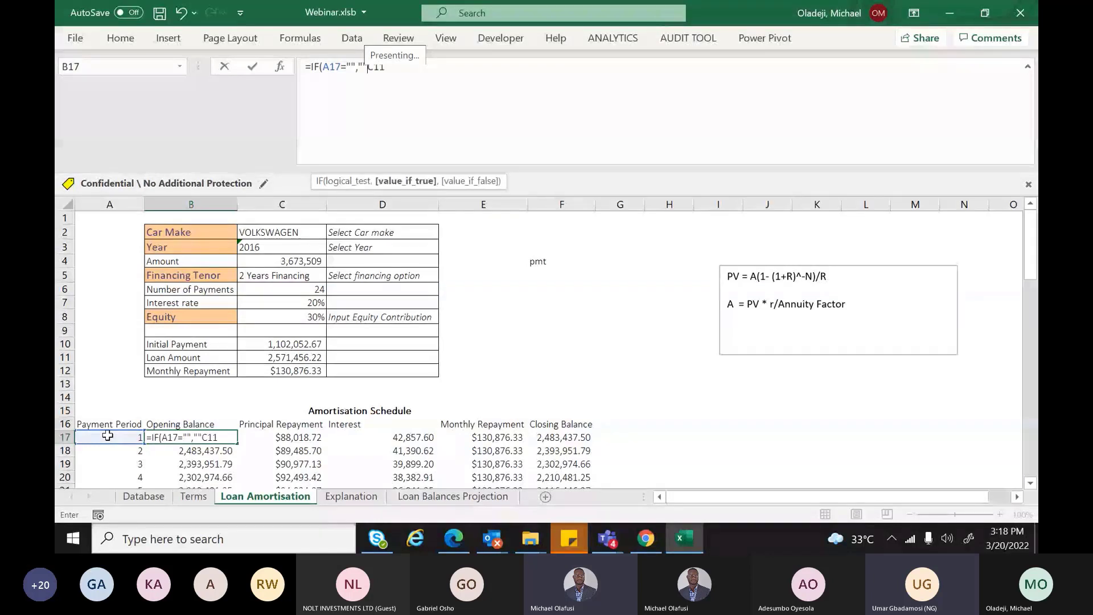
pyautogui.write(',')
pyautogui.press('Return')
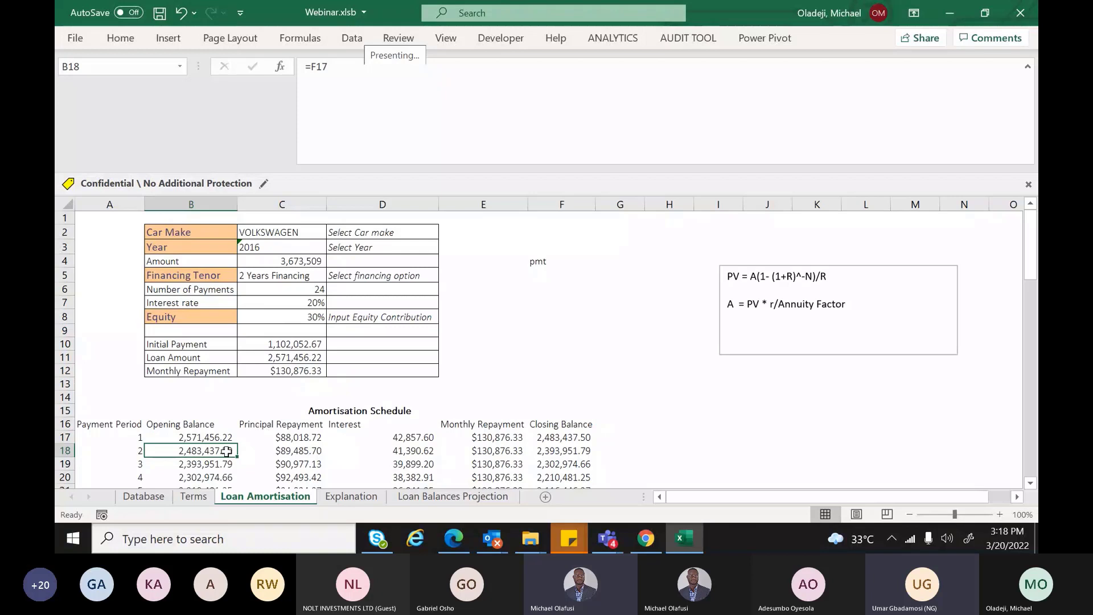
pyautogui.press('Up')
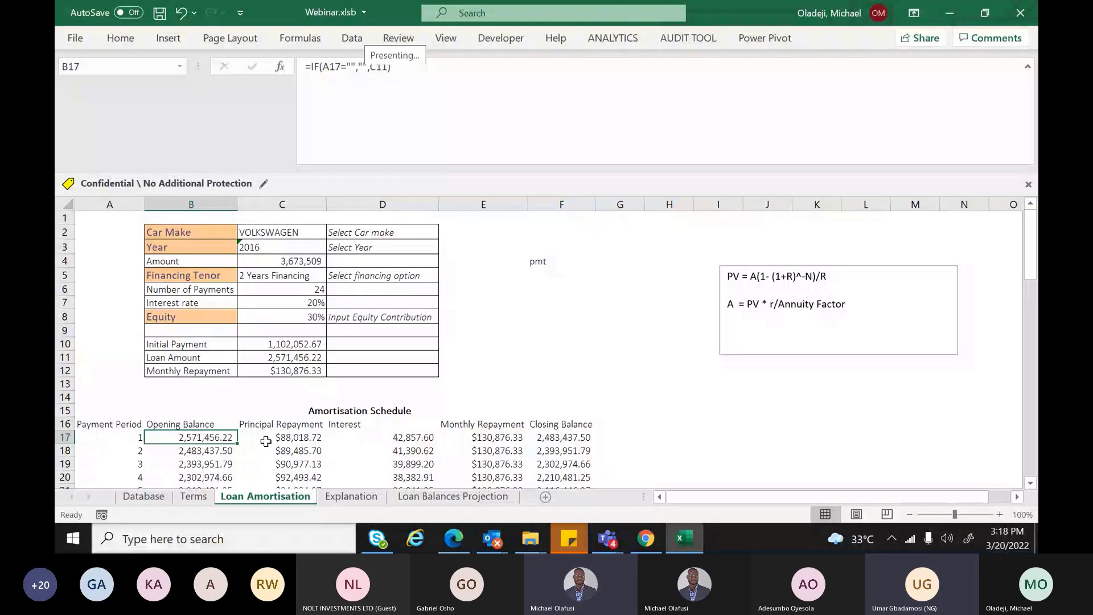
# Rewrite C17's principal repayment formula as =IF(A17="","",E17-D17)
pyautogui.click(266, 442)
pyautogui.click(311, 67)
pyautogui.write('IFE17-D17')
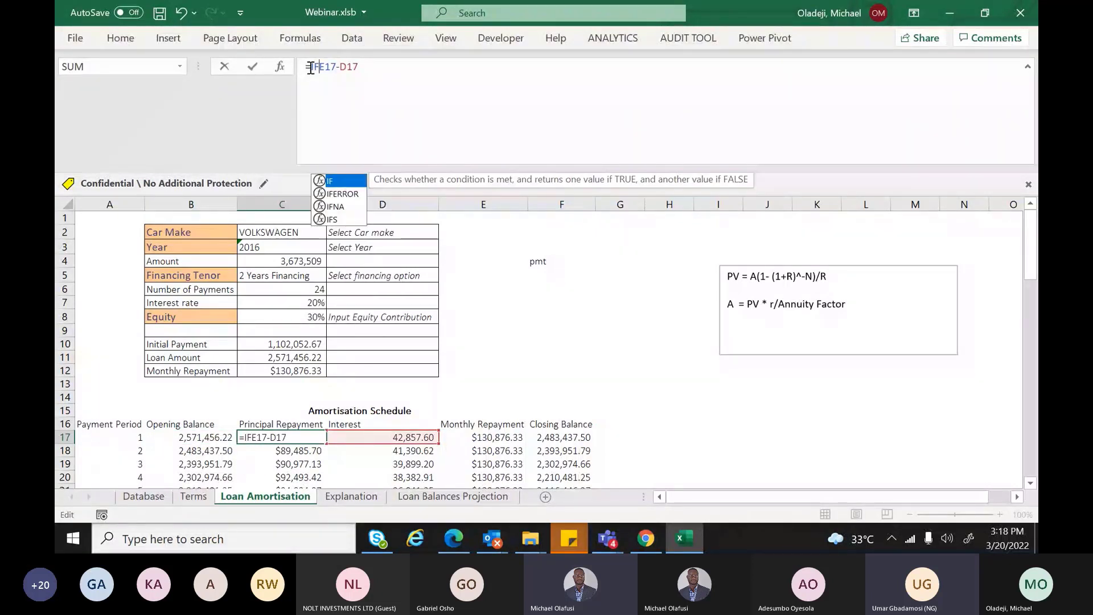
pyautogui.write('(')
pyautogui.click(135, 435)
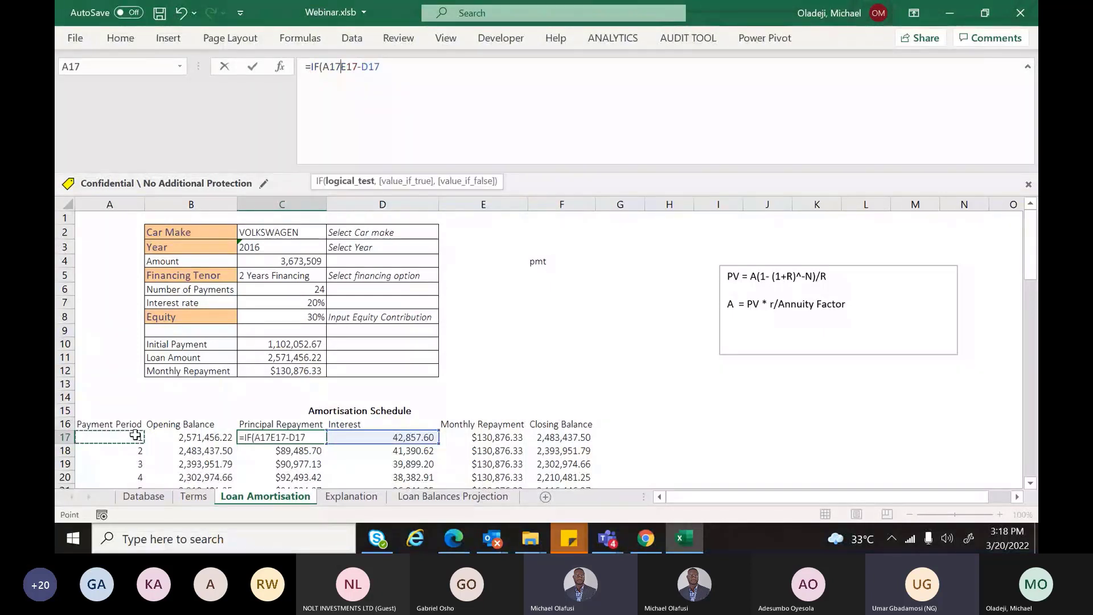
pyautogui.write('=')
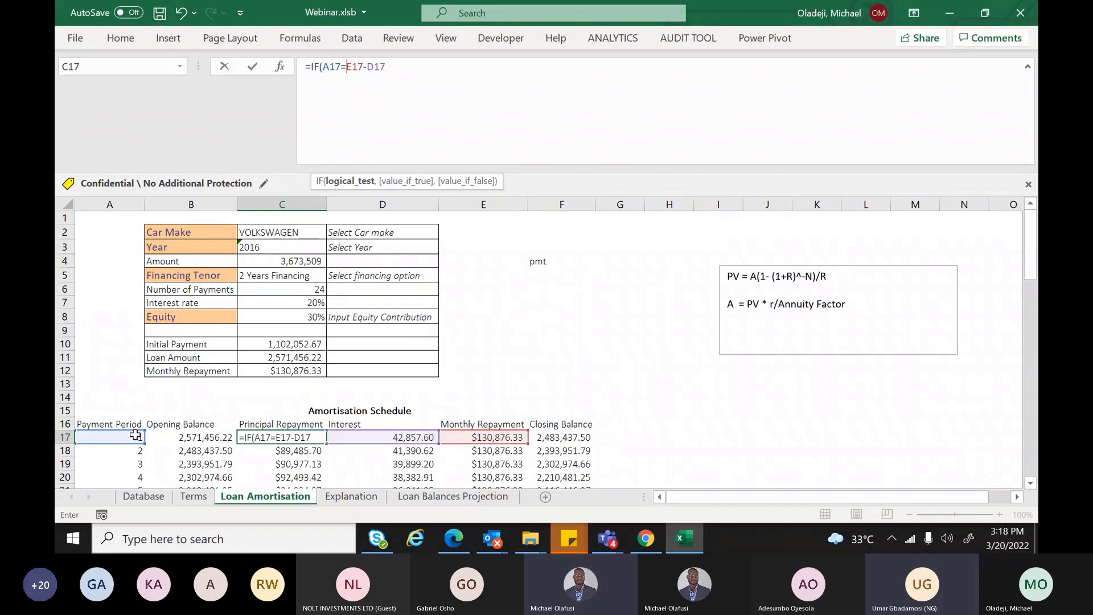
pyautogui.write('"","",')
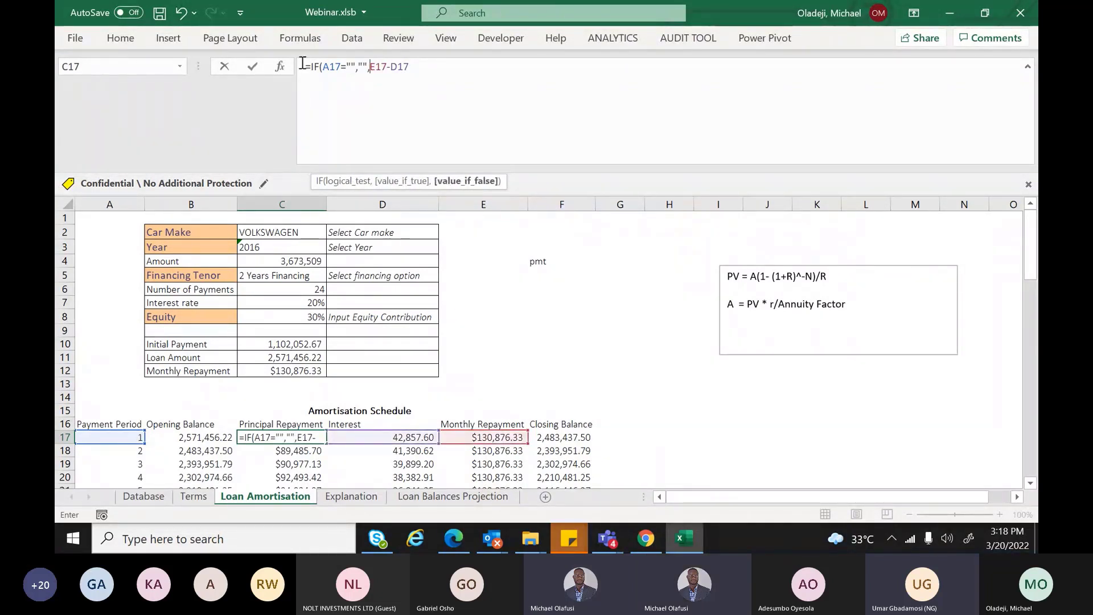
pyautogui.moveTo(308, 67); pyautogui.dragTo(372, 68)
pyautogui.hotkey('ctrl', 'c')
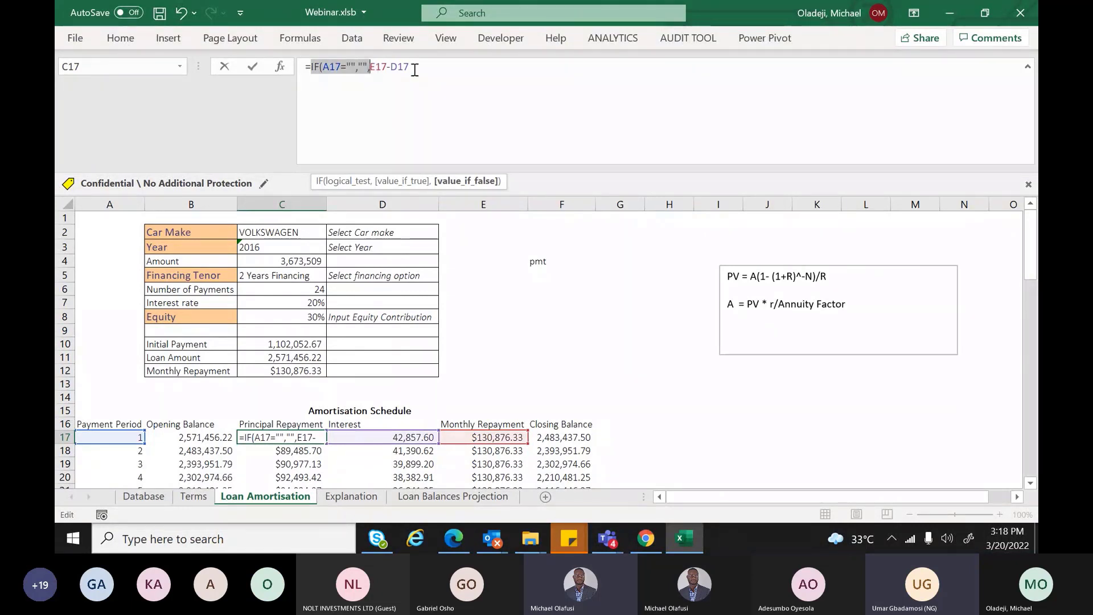
pyautogui.click(415, 69)
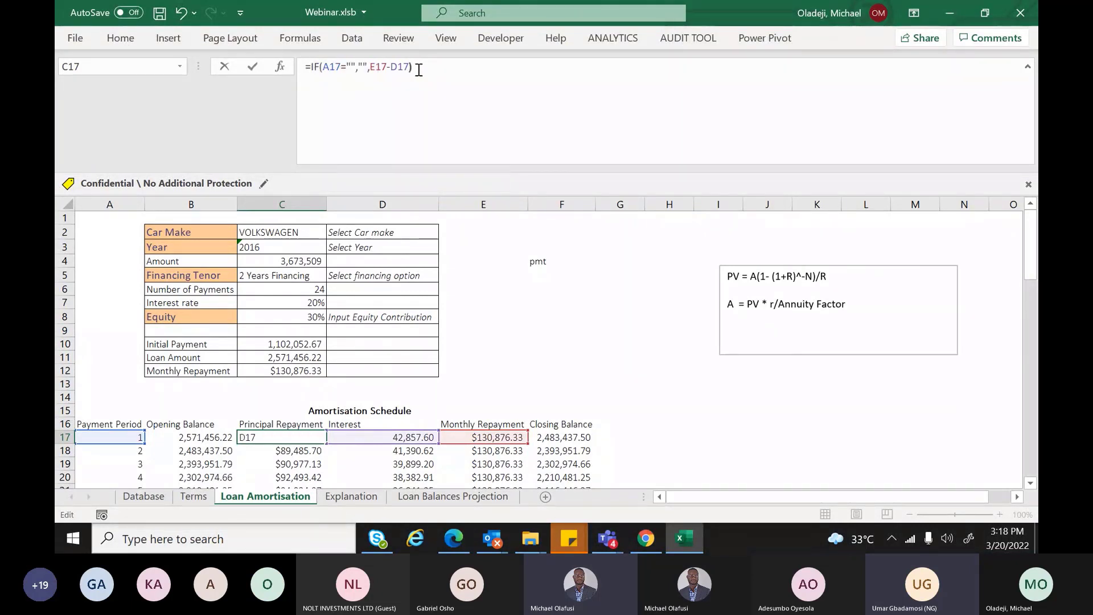
pyautogui.press('Return')
# Wrap D17's interest and E17's repayment formulas in IF(A17="","",…)
pyautogui.click(387, 439)
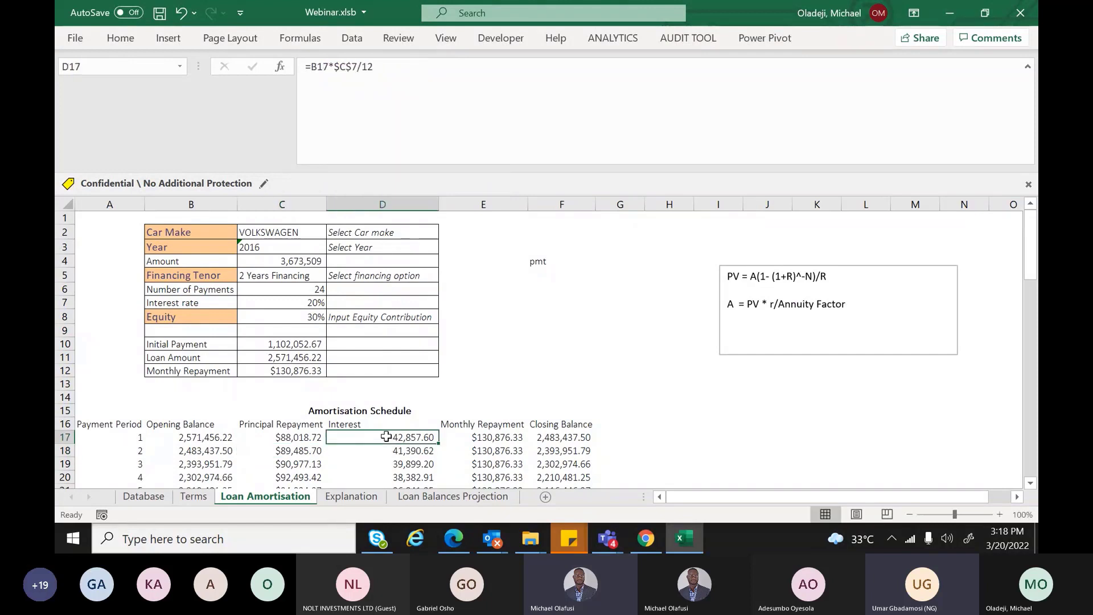
pyautogui.click(309, 67)
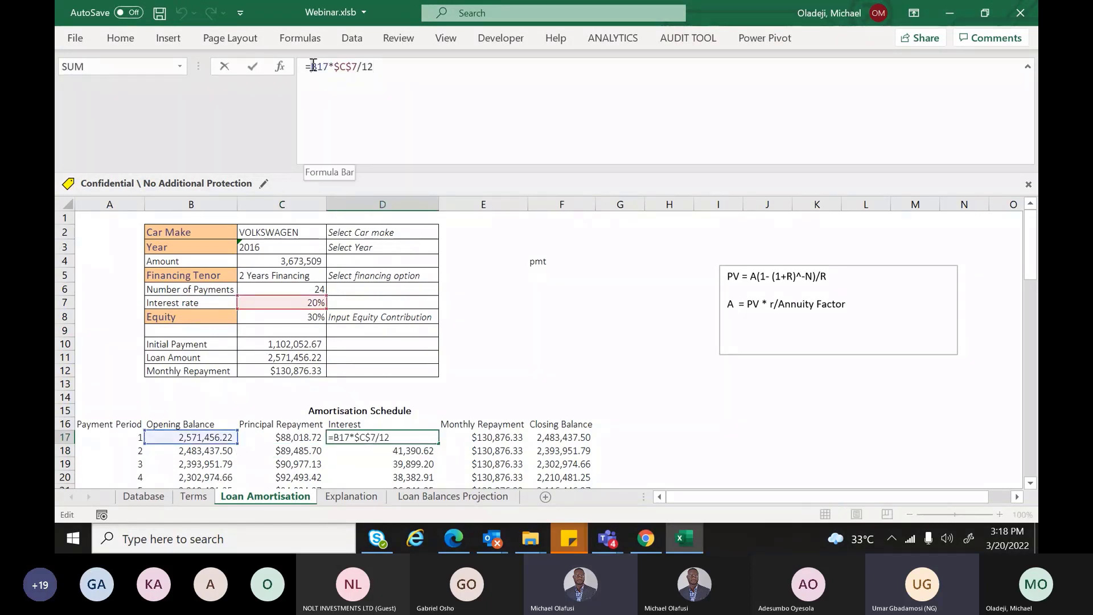
pyautogui.hotkey('ctrl', 'v')
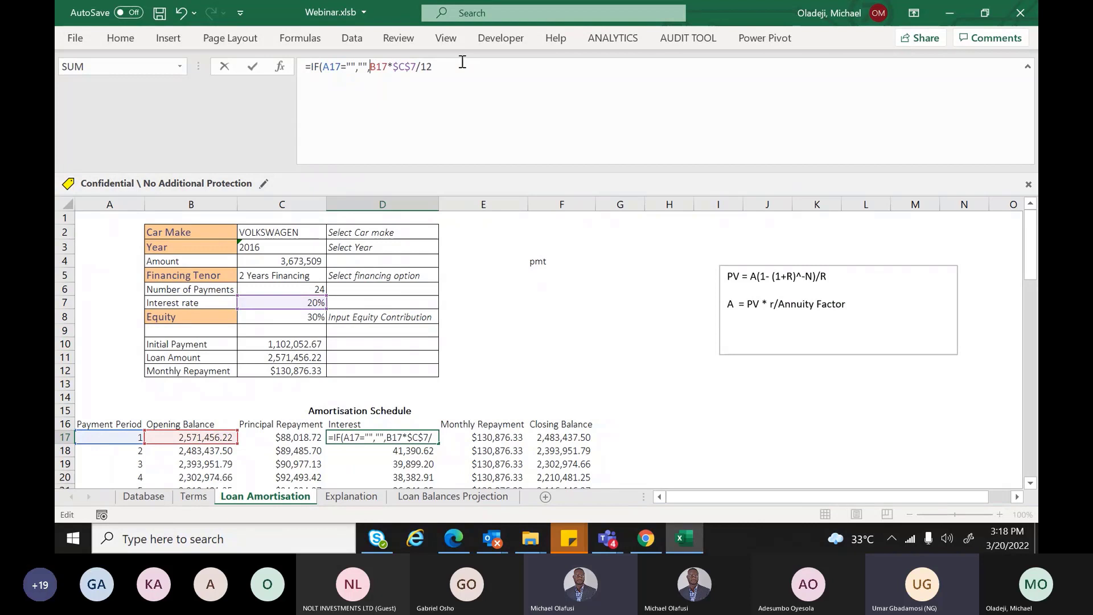
pyautogui.press('Return')
pyautogui.click(491, 439)
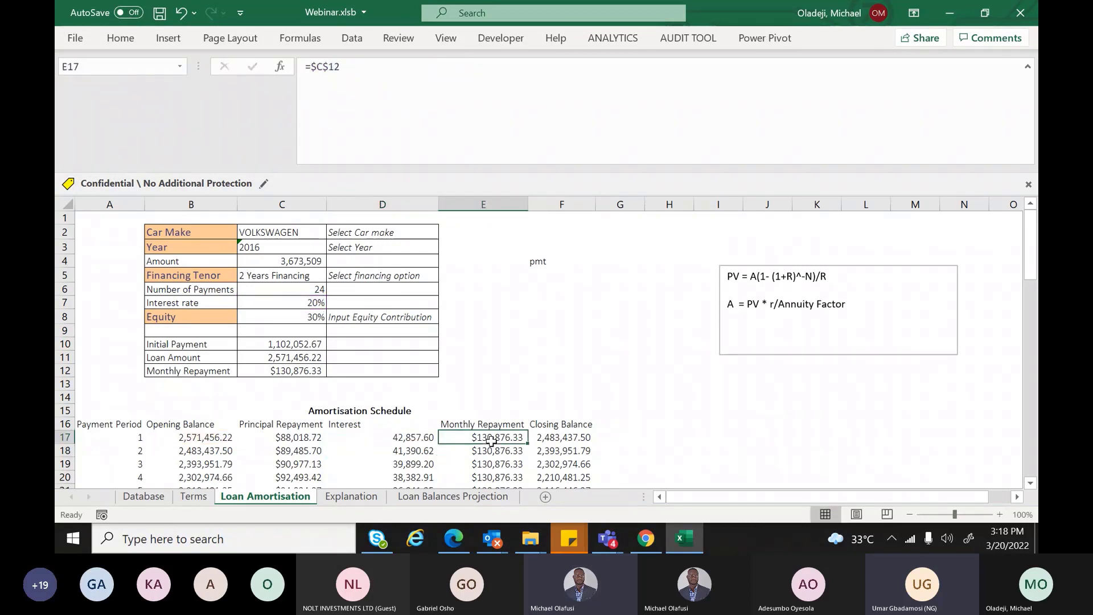
pyautogui.click(315, 66)
pyautogui.write('IF(A17="","",')
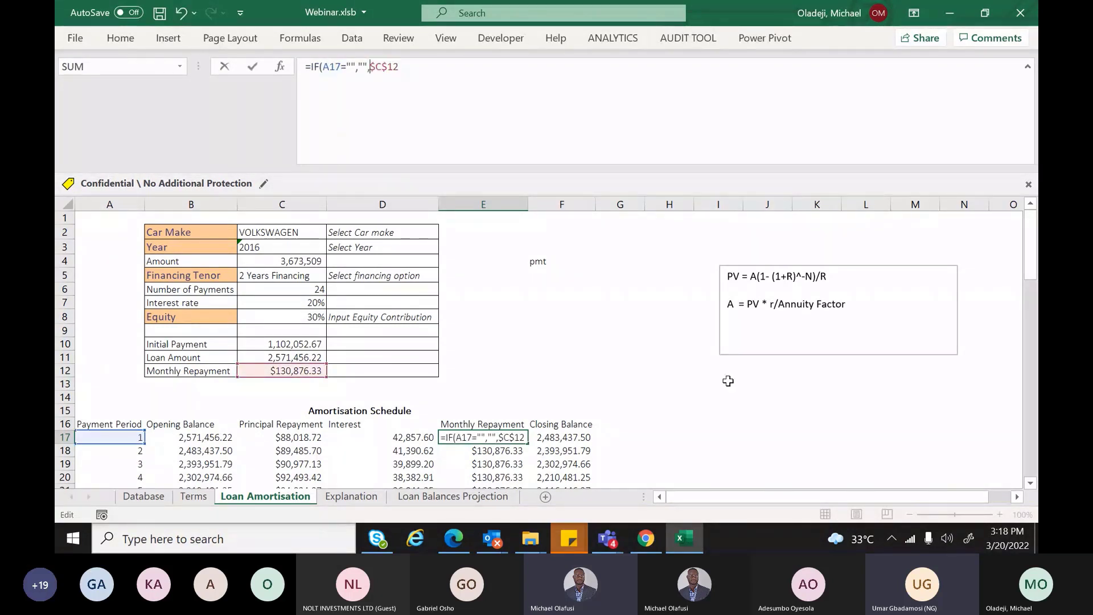
pyautogui.press('Return')
# Wrap F17's closing balance formula in IF(A17="","",…)
pyautogui.click(574, 437)
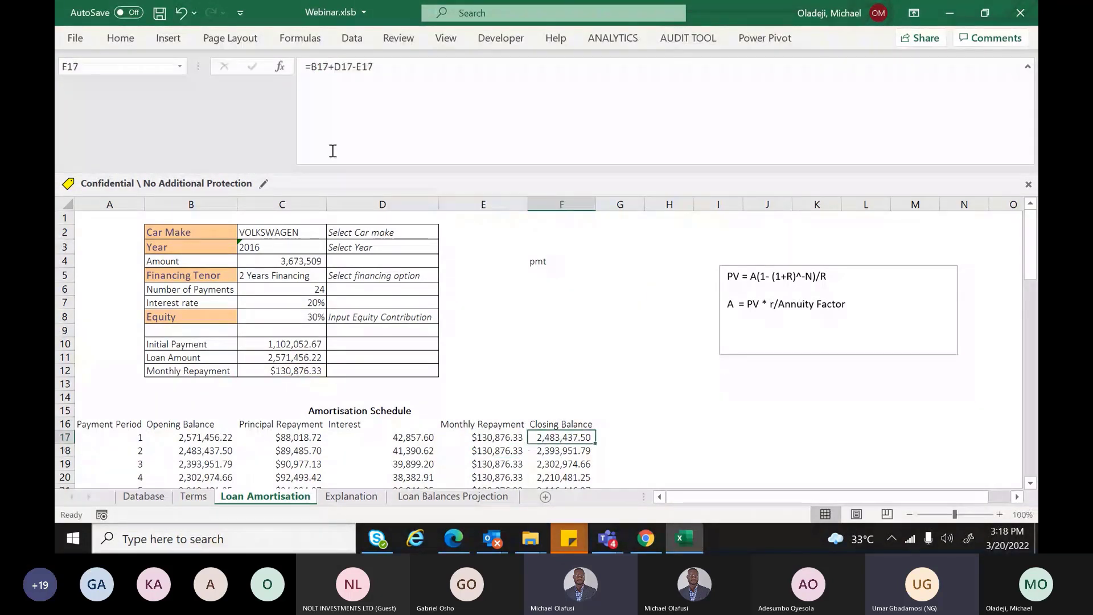
pyautogui.click(314, 68)
pyautogui.write('IF(A17="","",')
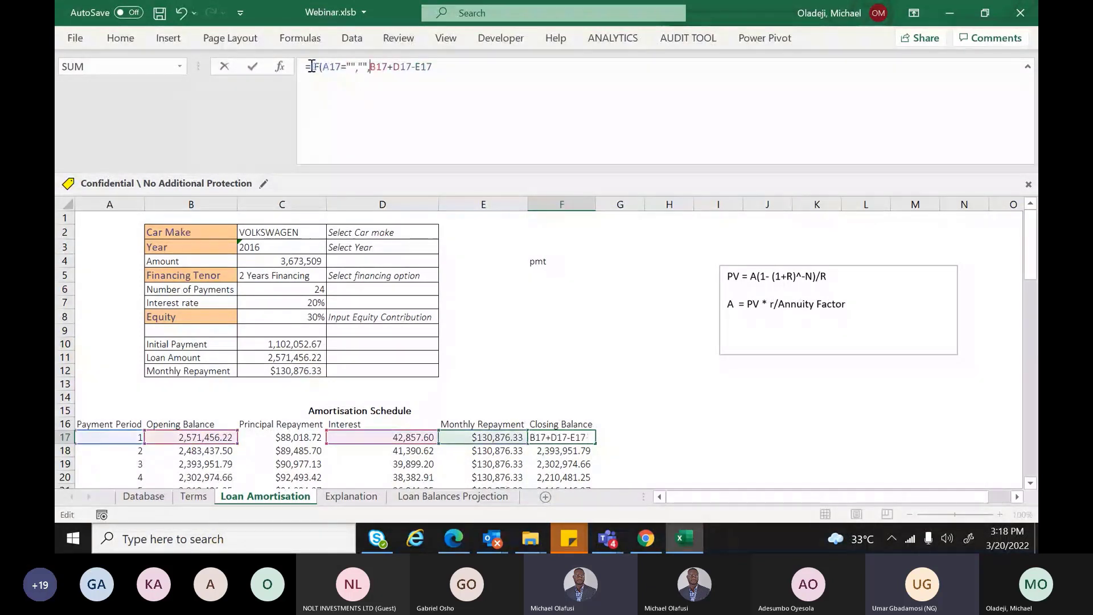
pyautogui.click(452, 65)
pyautogui.write(')')
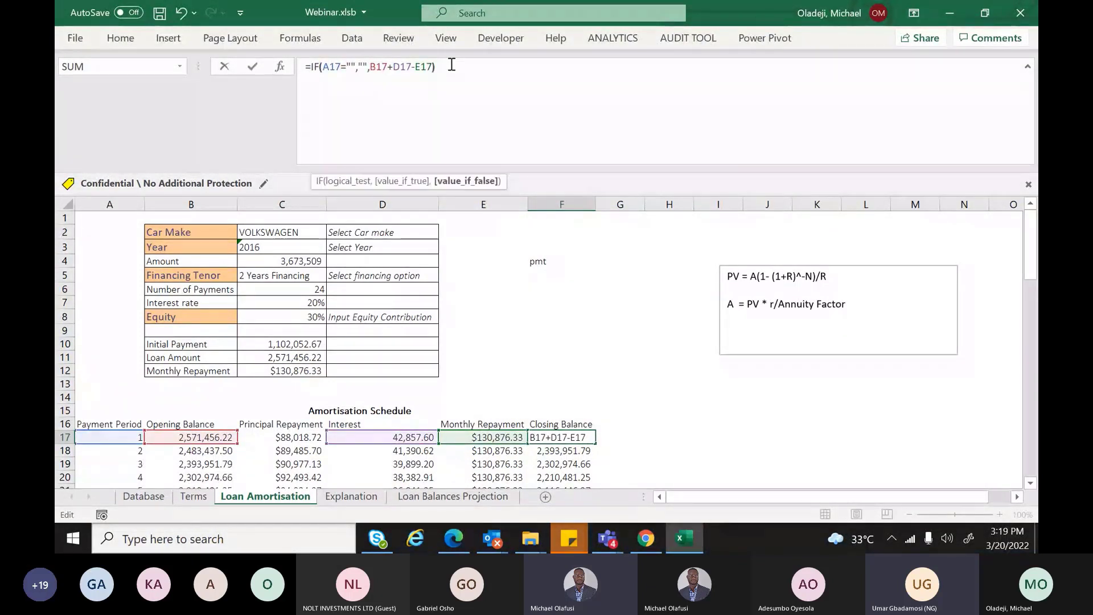
pyautogui.press('Return')
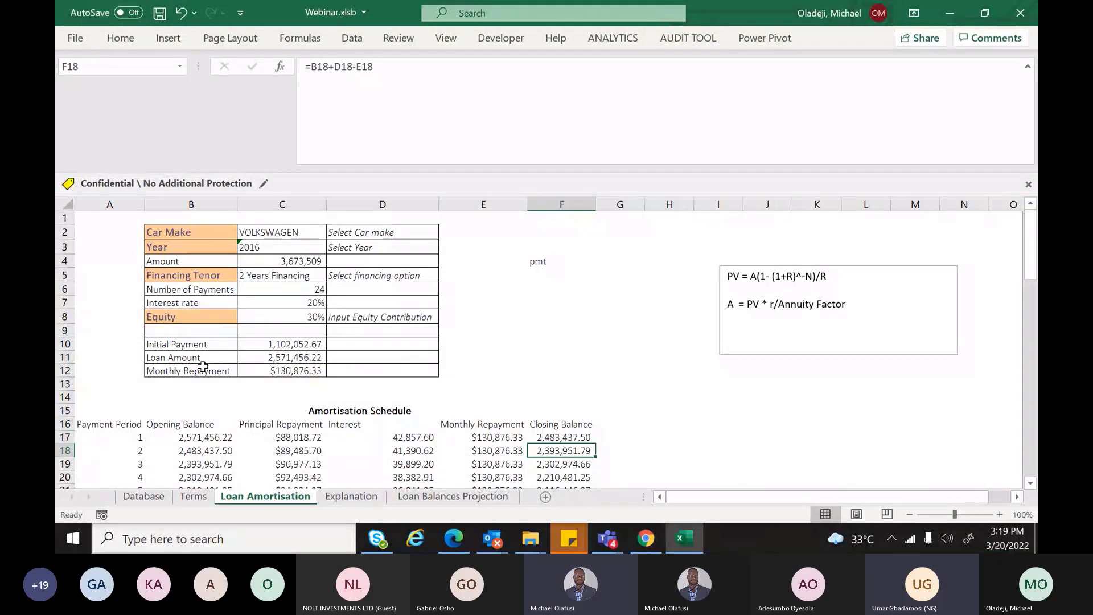
# Compare B17 and B18, then change B18 to =IF(A18="","",F17)
pyautogui.click(212, 451)
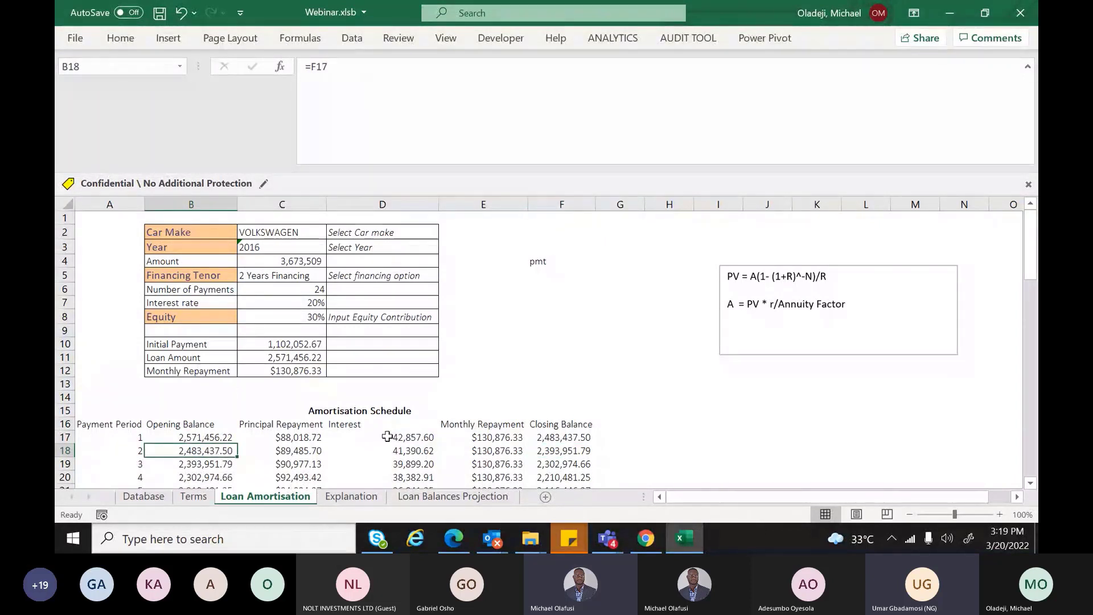
pyautogui.click(214, 437)
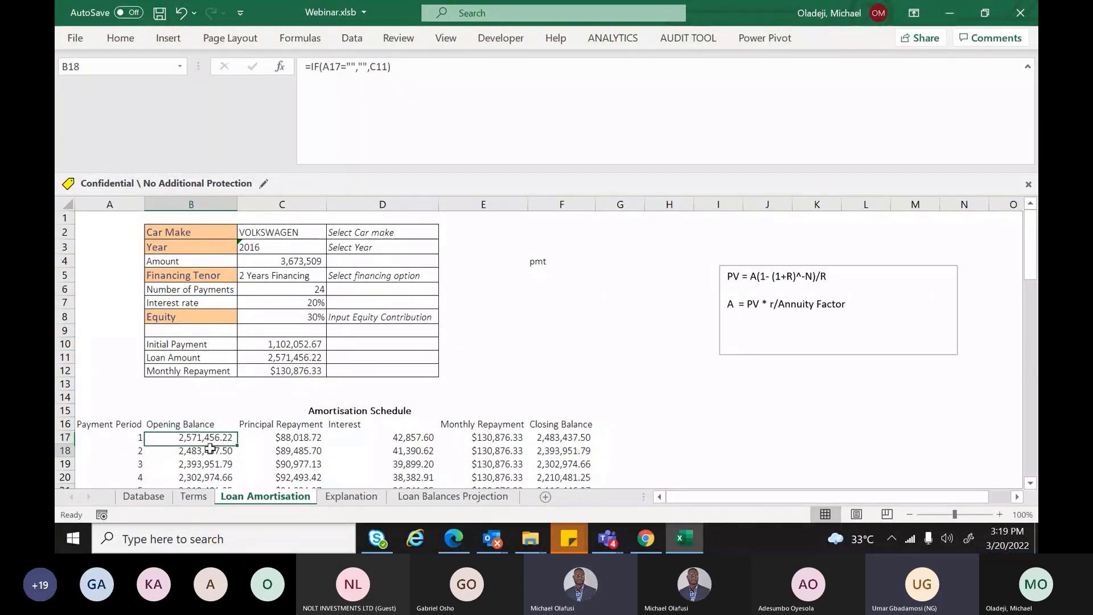
pyautogui.click(210, 450)
pyautogui.click(211, 437)
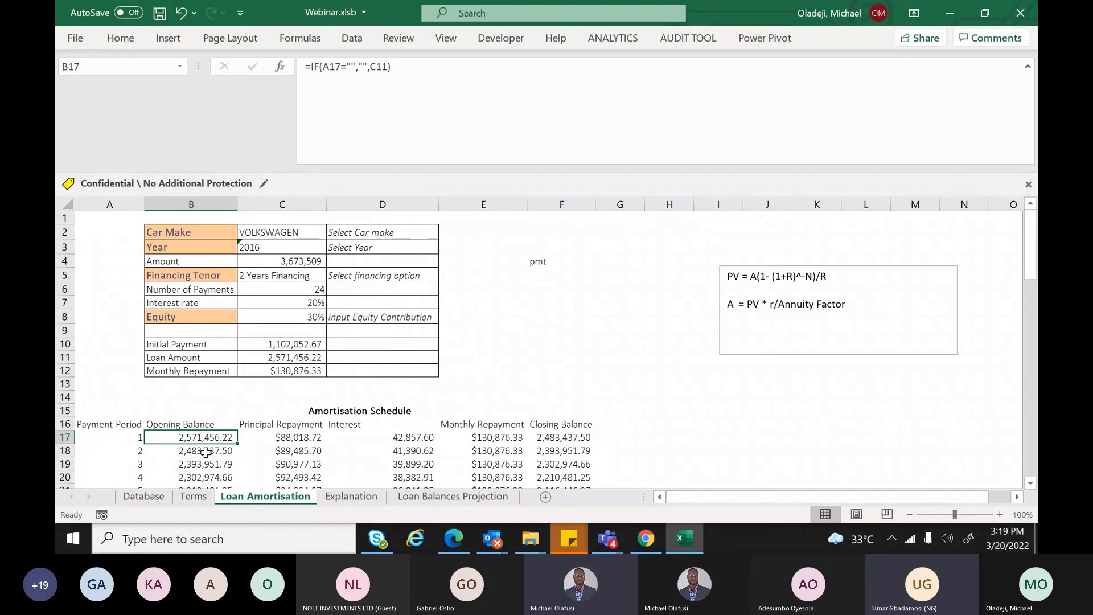
pyautogui.click(206, 451)
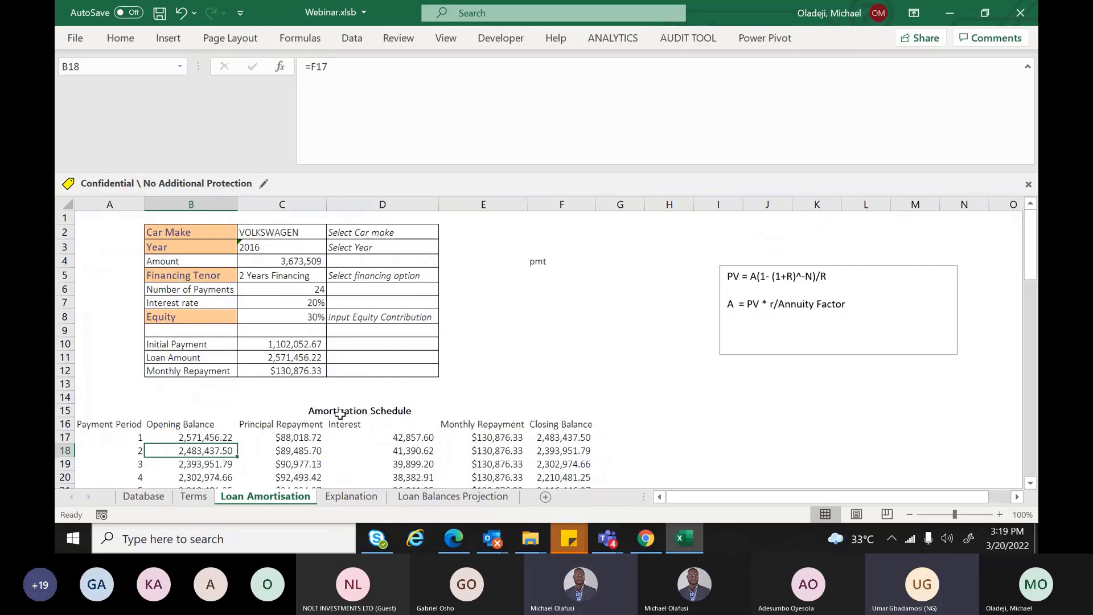
pyautogui.click(313, 67)
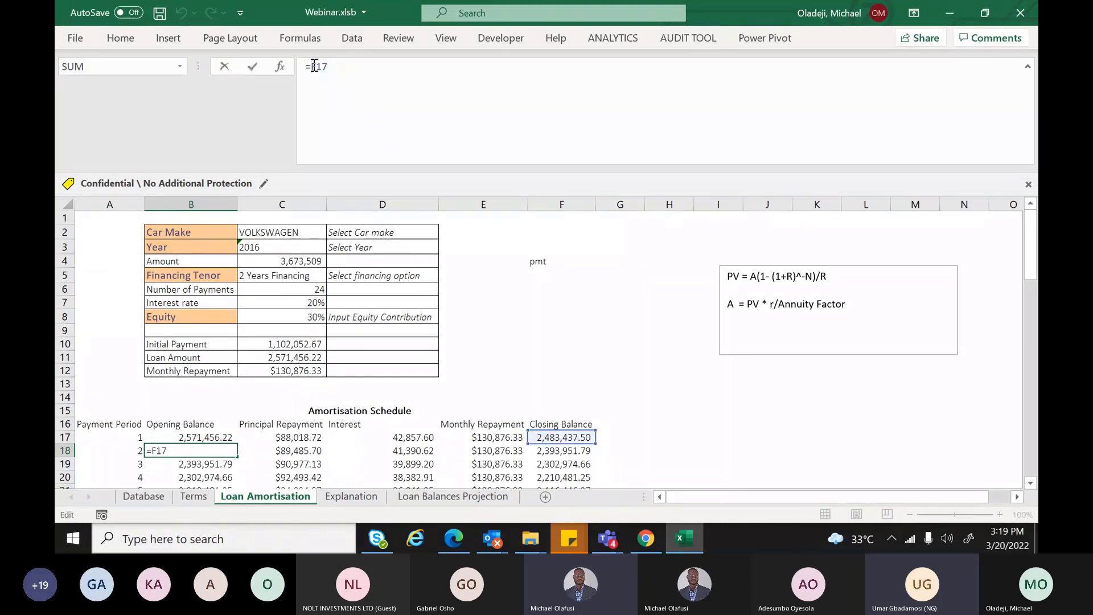
pyautogui.write('IF(A17="","",')
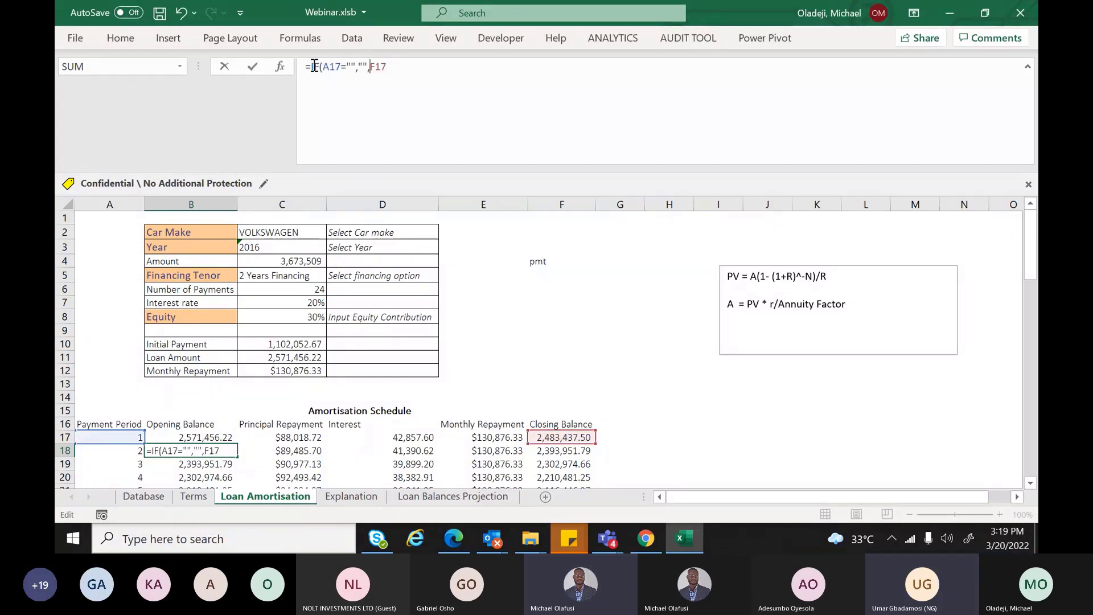
pyautogui.click(341, 66)
pyautogui.press('BackSpace')
pyautogui.write('8')
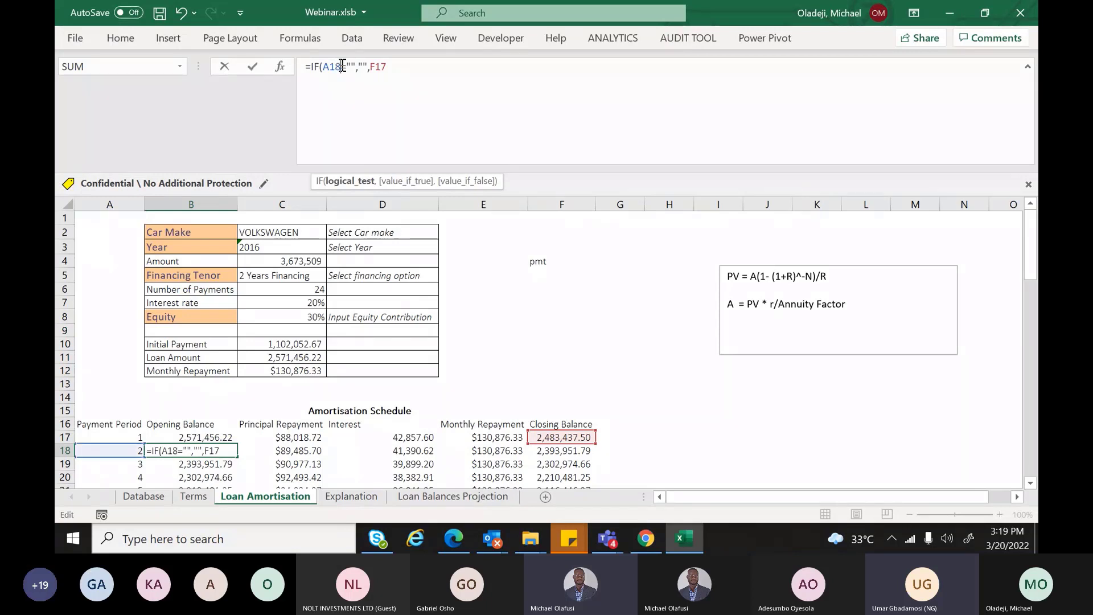
pyautogui.press('Return')
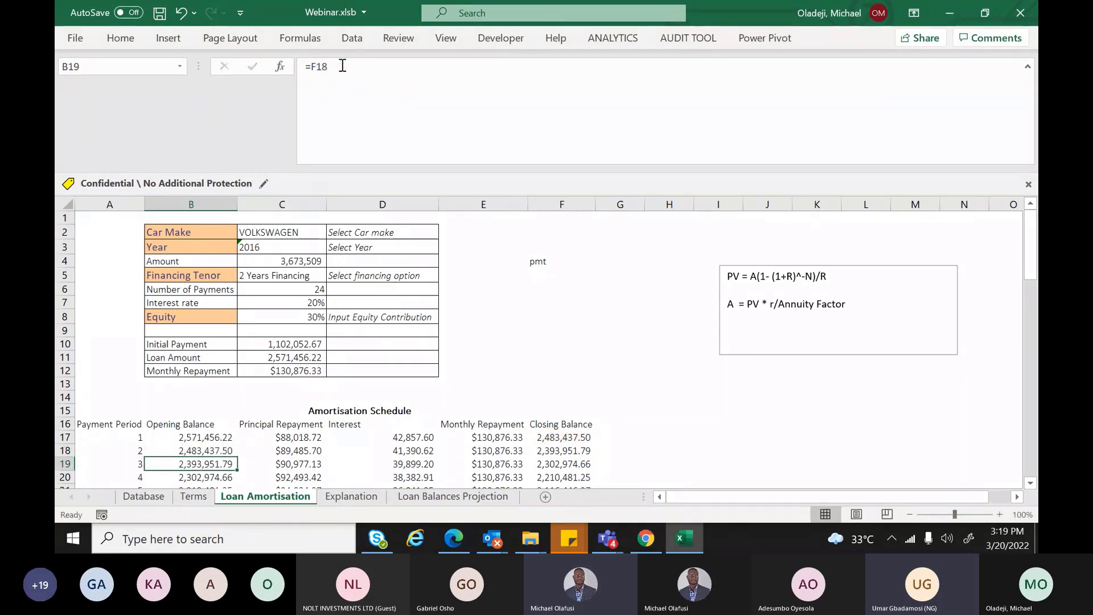
pyautogui.click(221, 451)
# Fill B18's formula down column B and C17:F17 down to row 40
pyautogui.moveTo(237, 457); pyautogui.dragTo(244, 550)
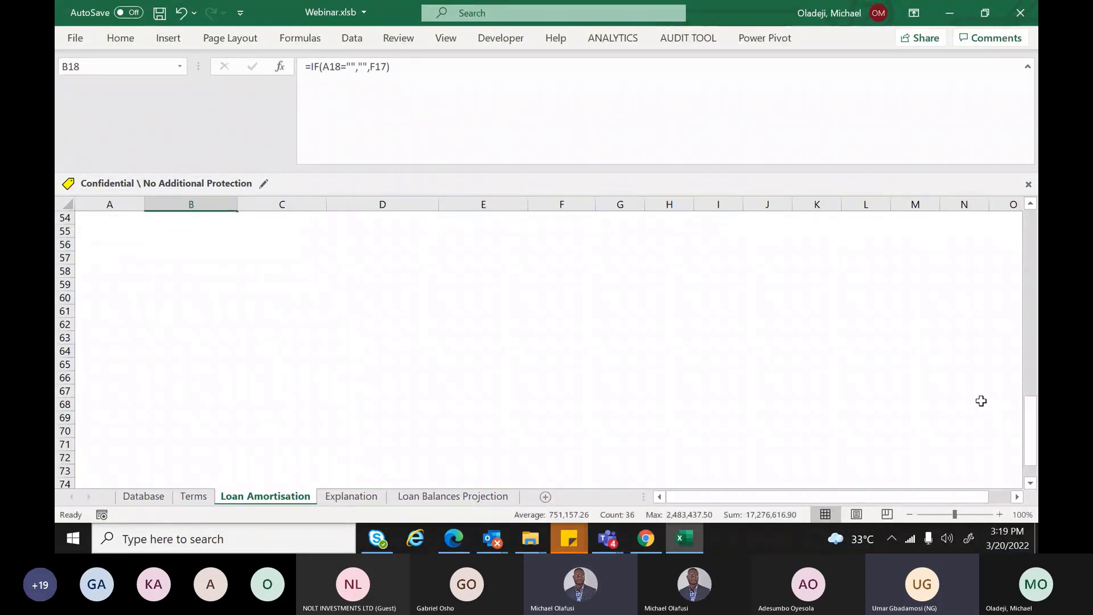
pyautogui.moveTo(1029, 455); pyautogui.dragTo(1019, 246)
pyautogui.moveTo(282, 353); pyautogui.dragTo(593, 278)
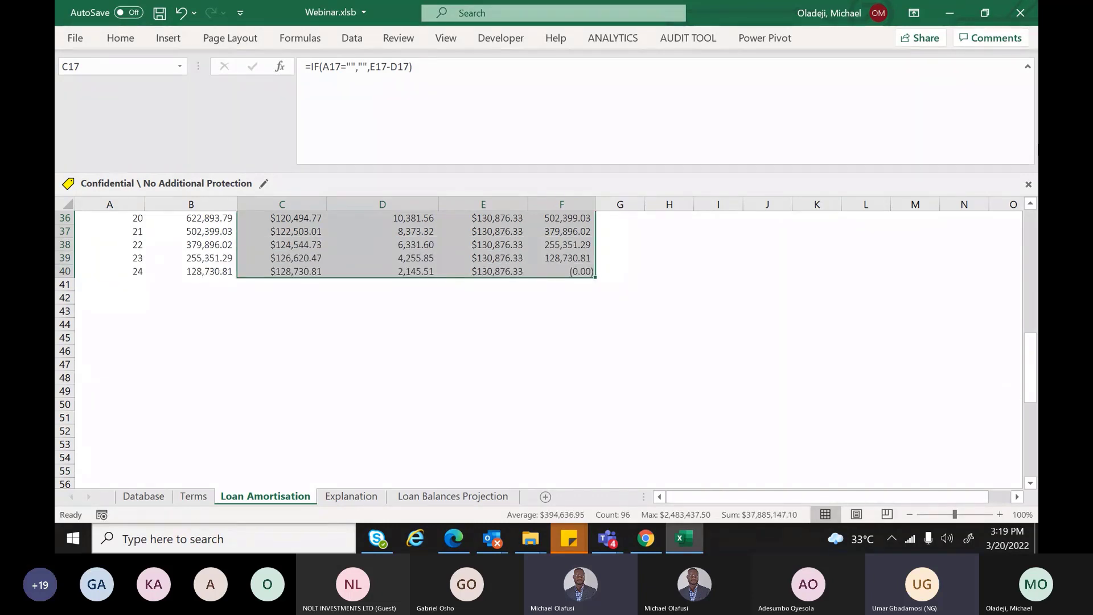
pyautogui.moveTo(1030, 337); pyautogui.dragTo(1036, 246)
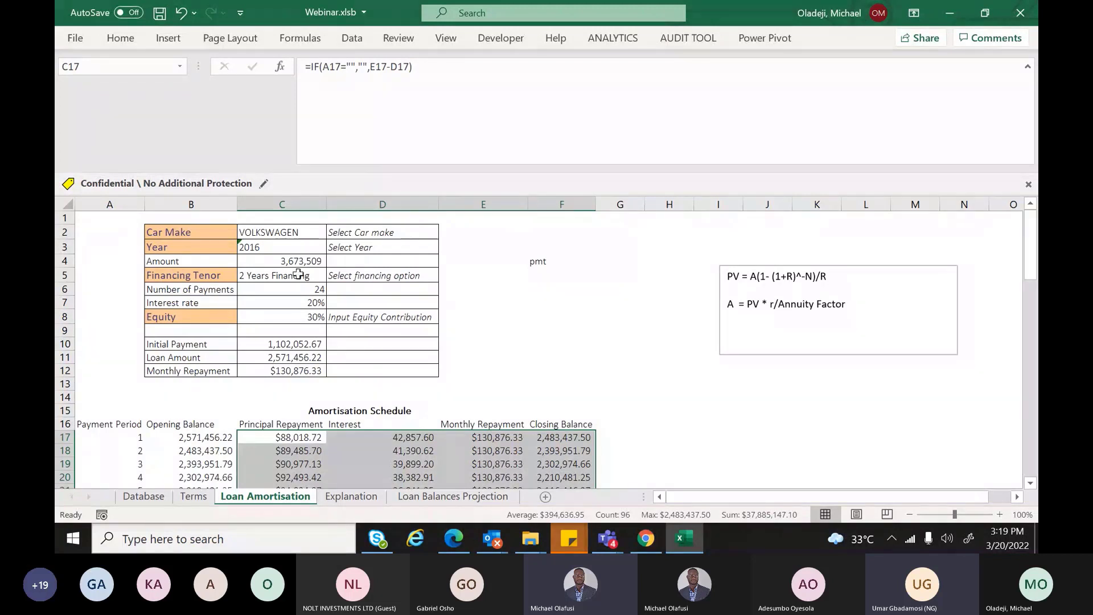
# Try 7, 3 and then 4 Months Financing in the C5 tenor dropdown
pyautogui.click(299, 275)
pyautogui.click(332, 275)
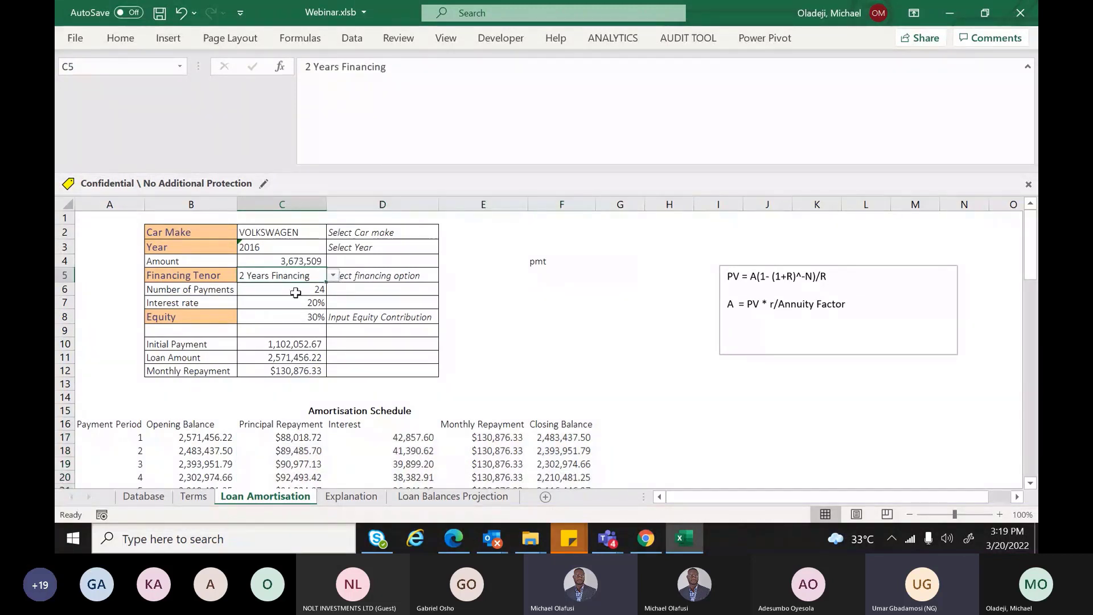
pyautogui.click(282, 301)
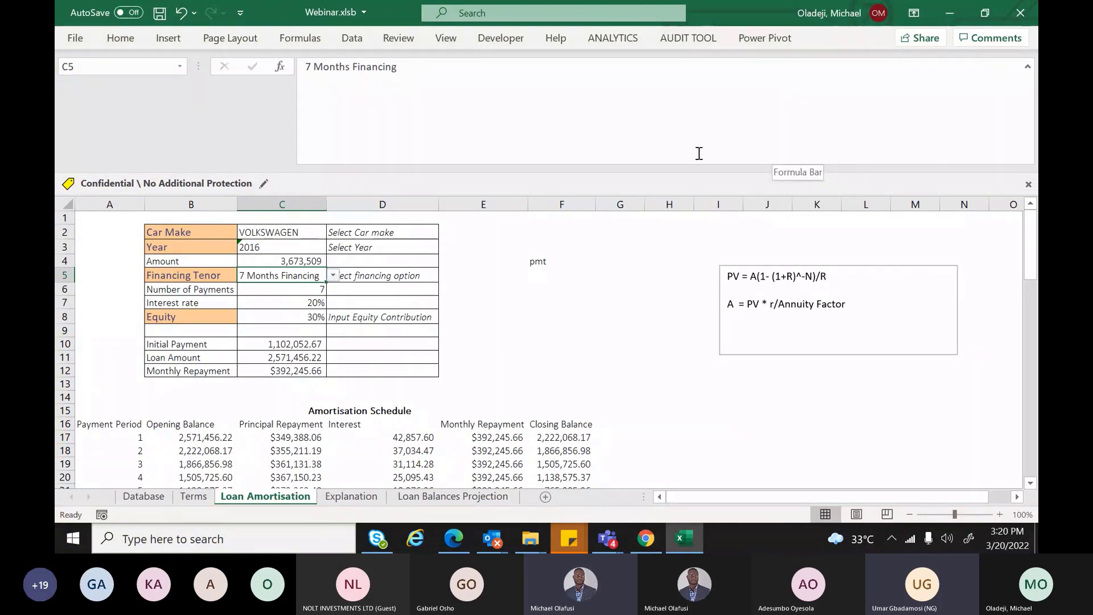
pyautogui.moveTo(699, 165); pyautogui.dragTo(699, 76)
pyautogui.click(334, 186)
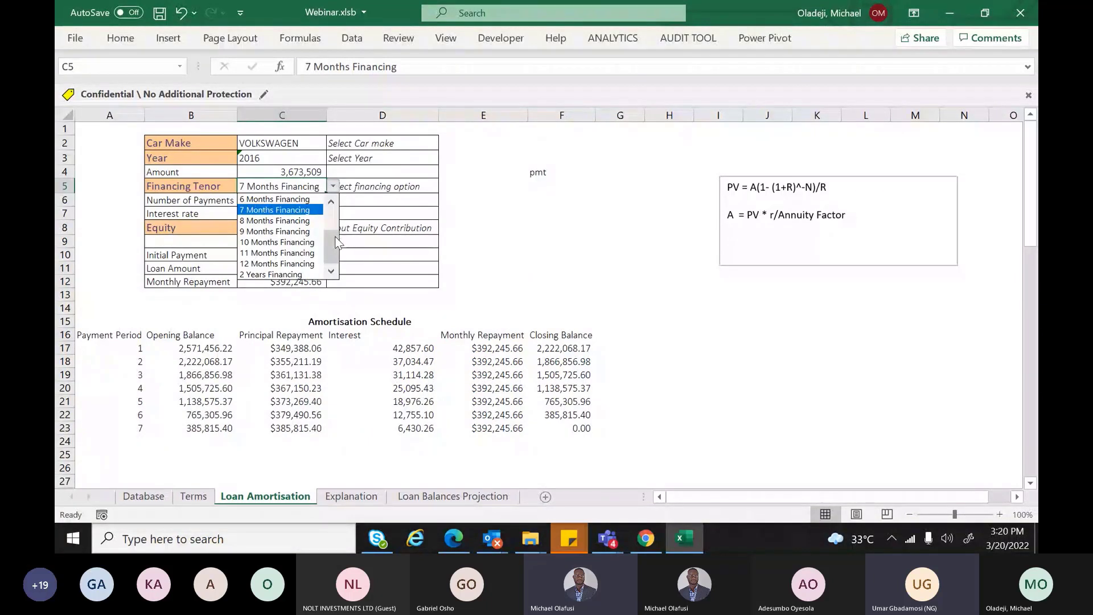
pyautogui.scroll(2, 336, 242)
pyautogui.click(279, 221)
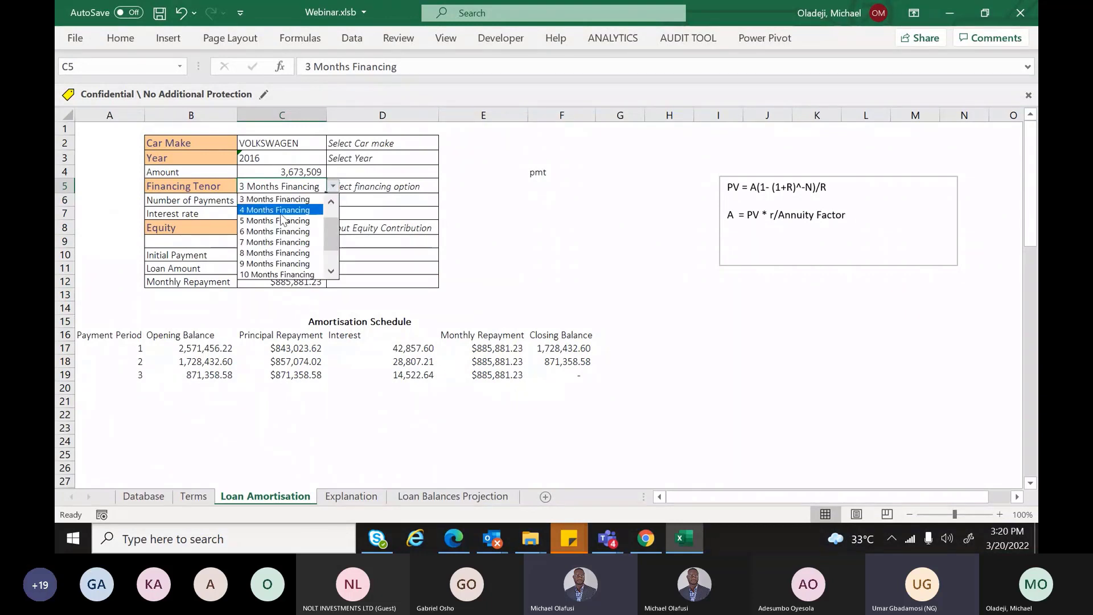
pyautogui.click(285, 217)
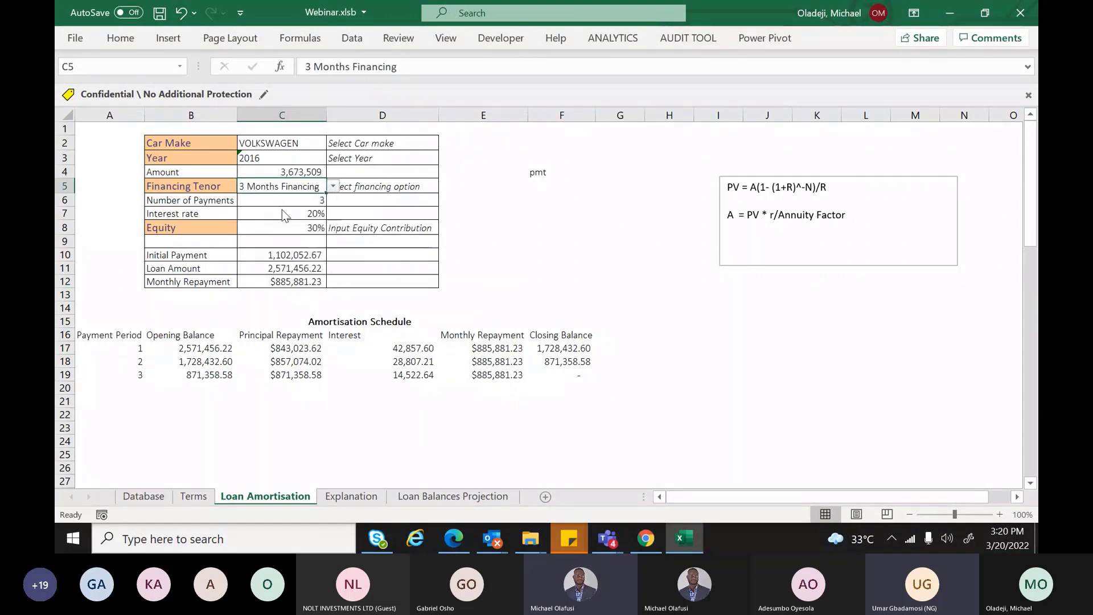
# Switch through 7 and 10 Months, finishing on 1 Month Financing
pyautogui.click(332, 190)
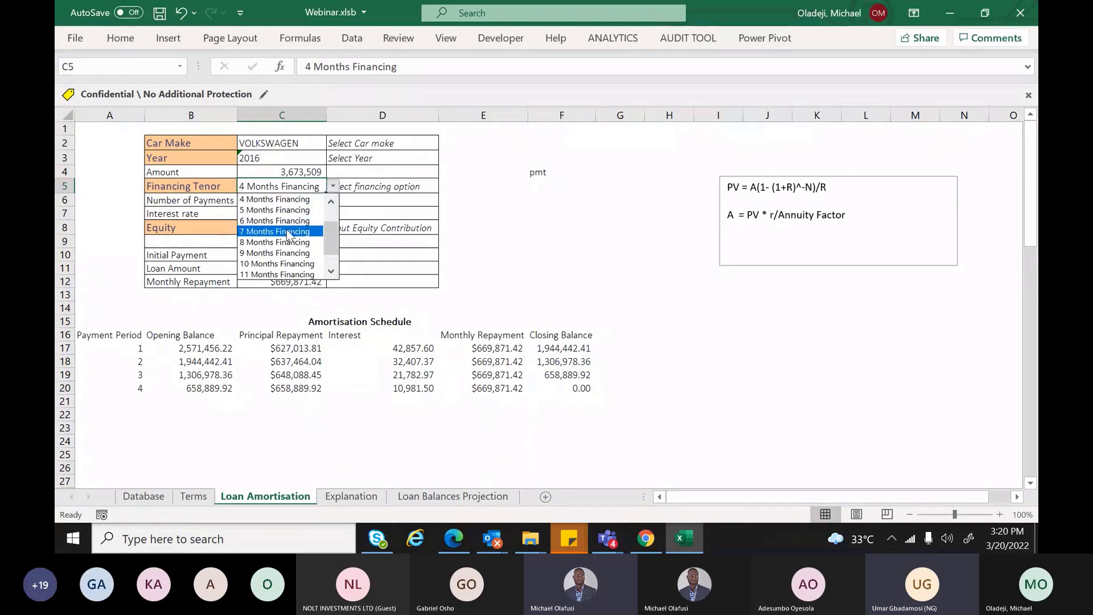
pyautogui.click(289, 231)
pyautogui.click(332, 186)
pyautogui.click(289, 242)
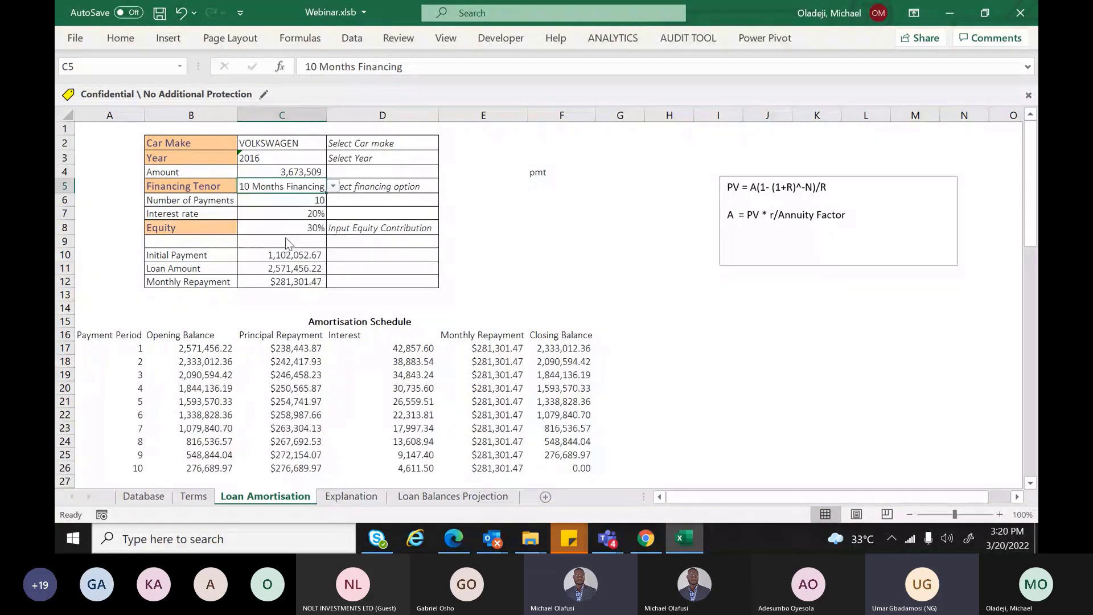
pyautogui.click(332, 186)
pyautogui.click(288, 232)
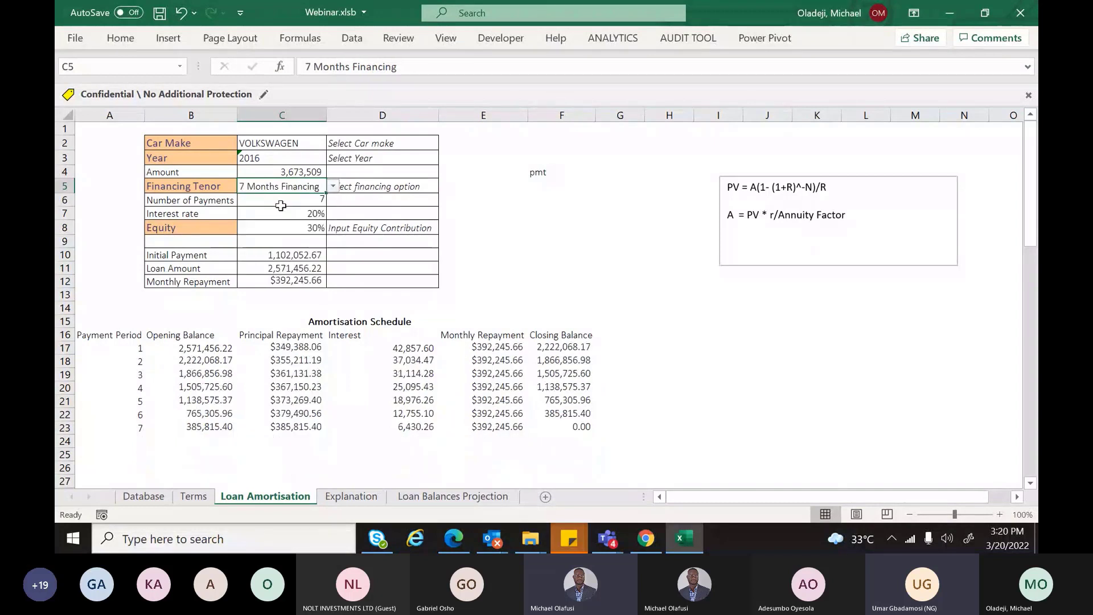
pyautogui.click(333, 186)
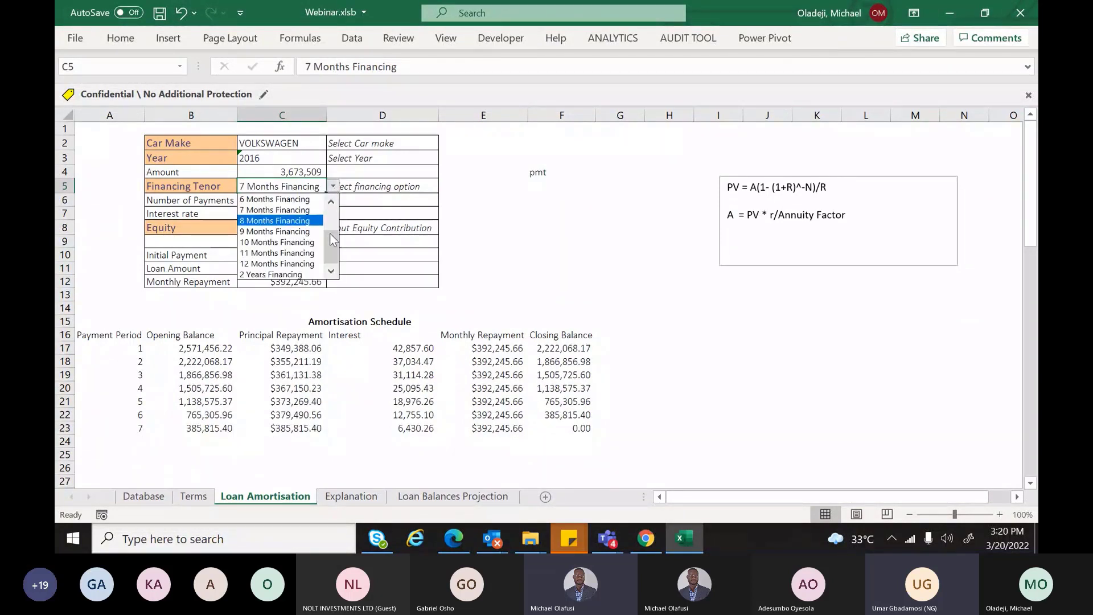
pyautogui.click(297, 201)
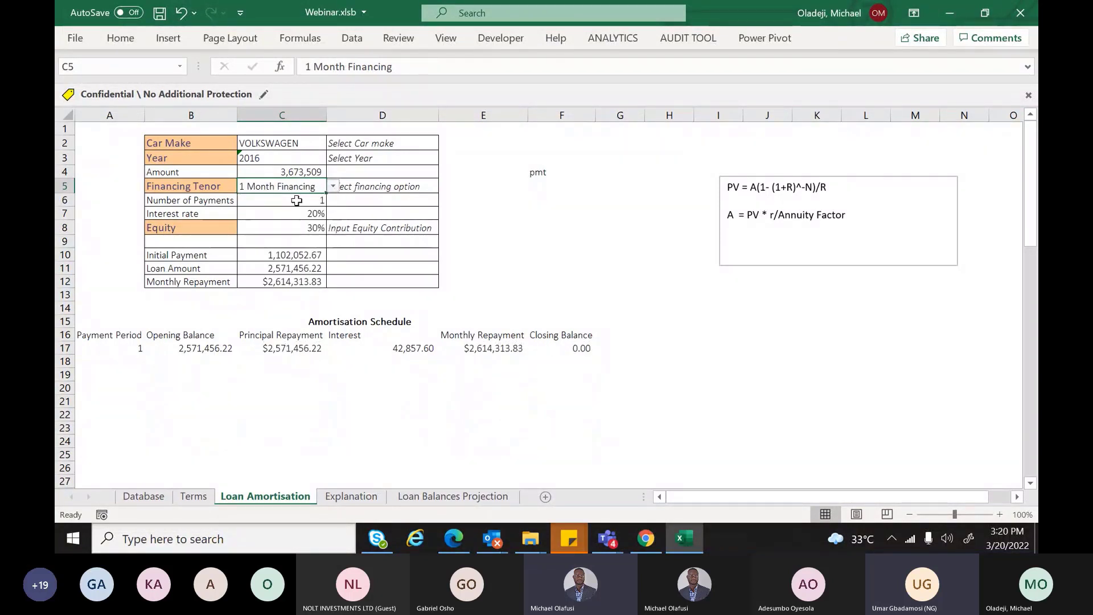
pyautogui.moveTo(120, 334); pyautogui.dragTo(565, 335)
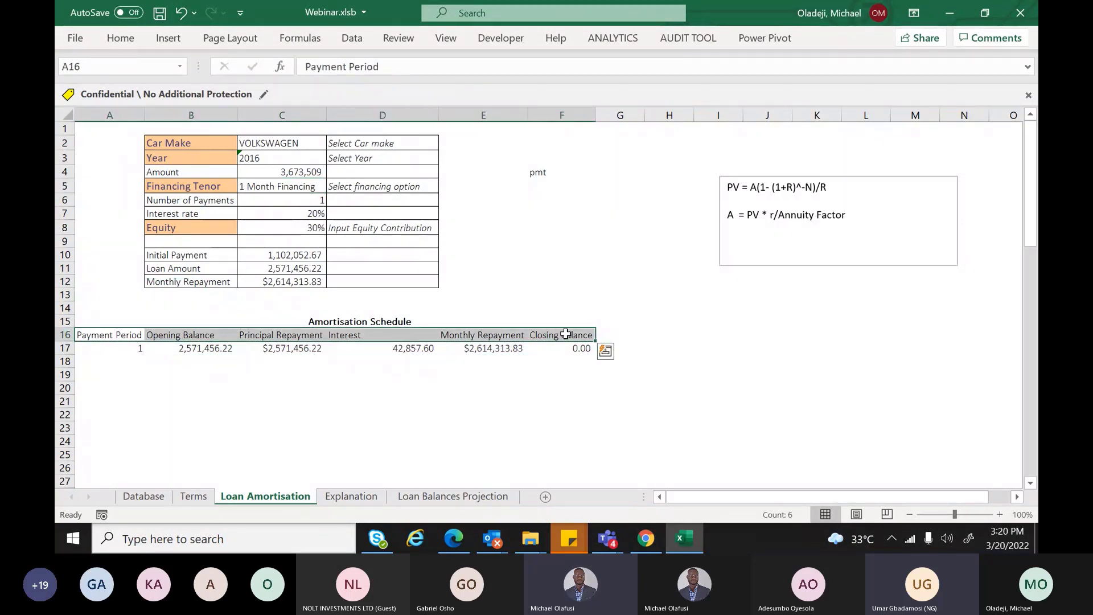
# Bold the A16:F16 headers and autofit columns A, C, E and F to their labels
pyautogui.hotkey('ctrl', 'b')
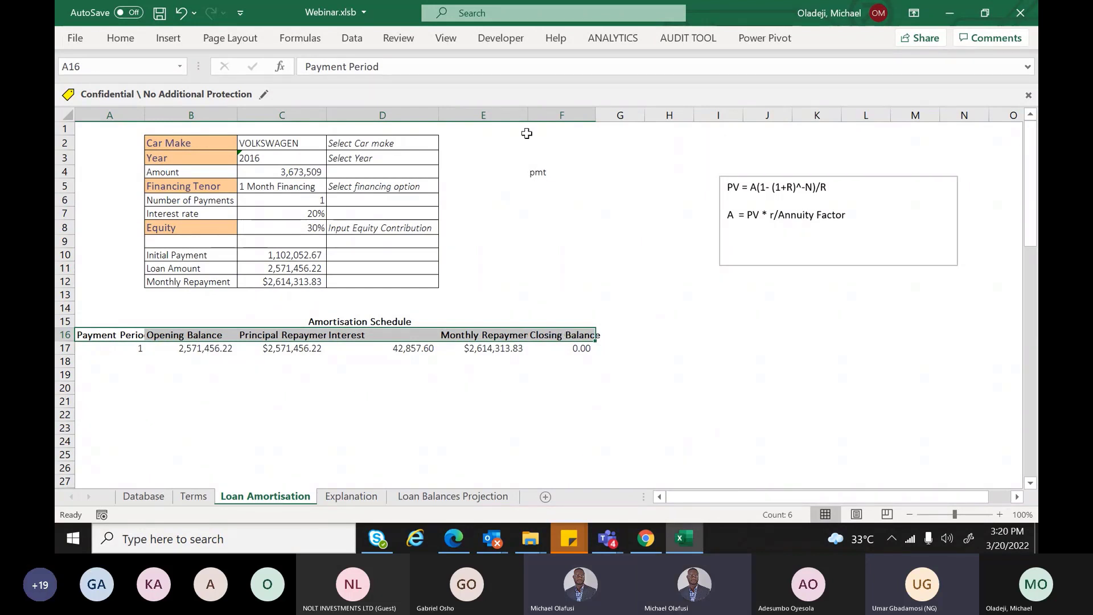
pyautogui.moveTo(529, 118); pyautogui.dragTo(537, 118)
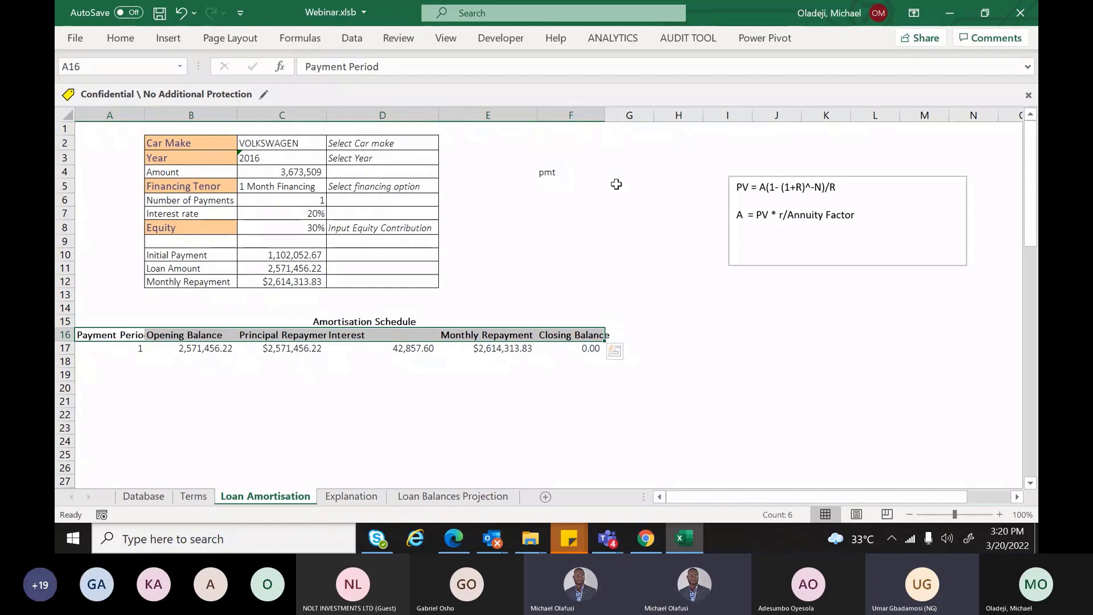
pyautogui.doubleClick(605, 117)
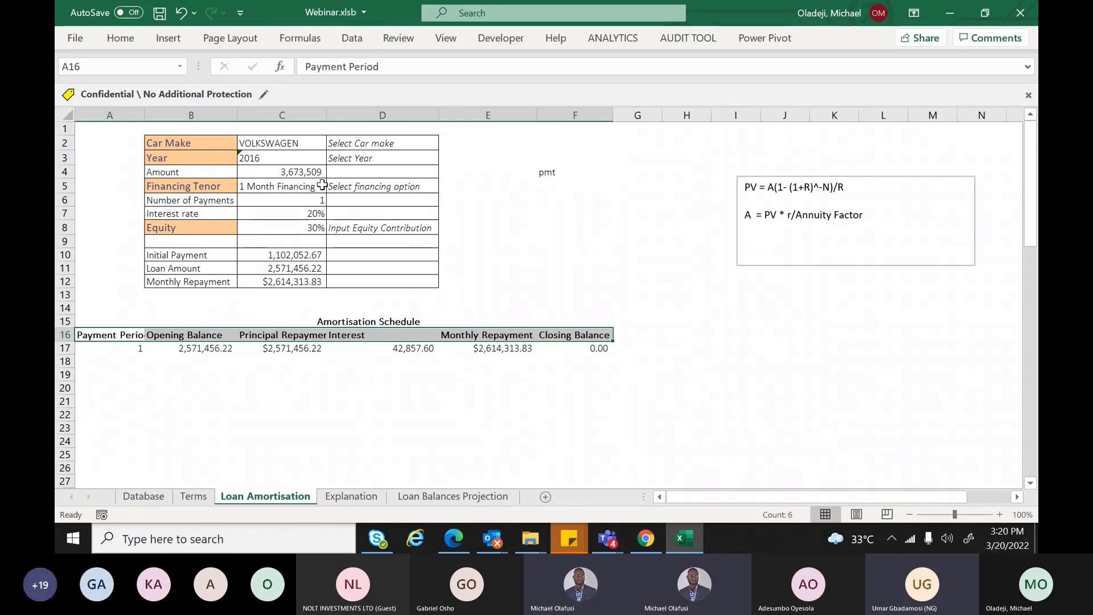
pyautogui.doubleClick(145, 115)
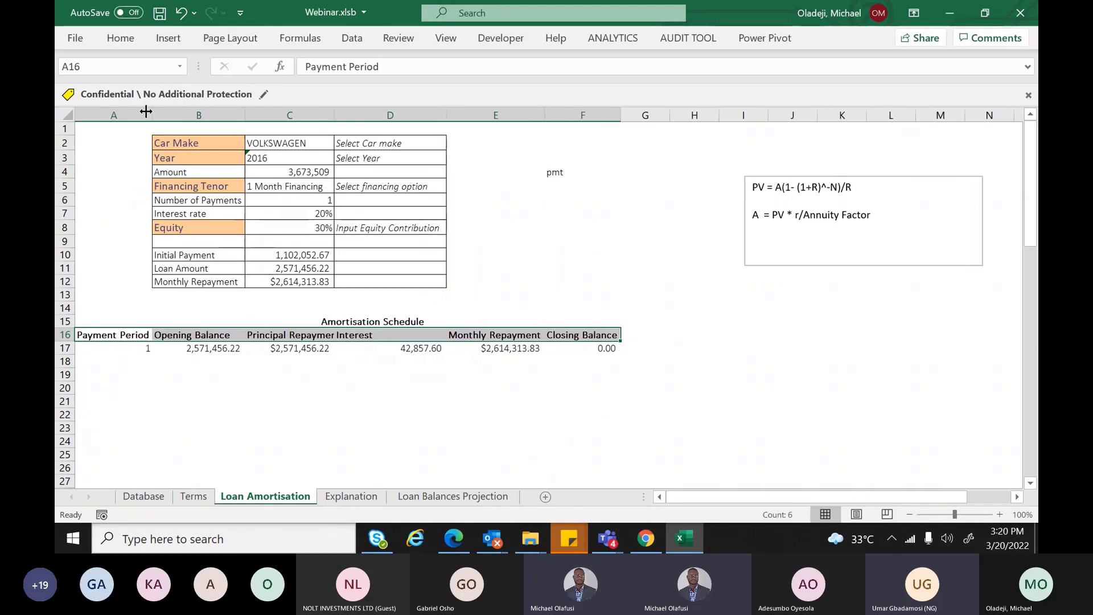
pyautogui.click(320, 188)
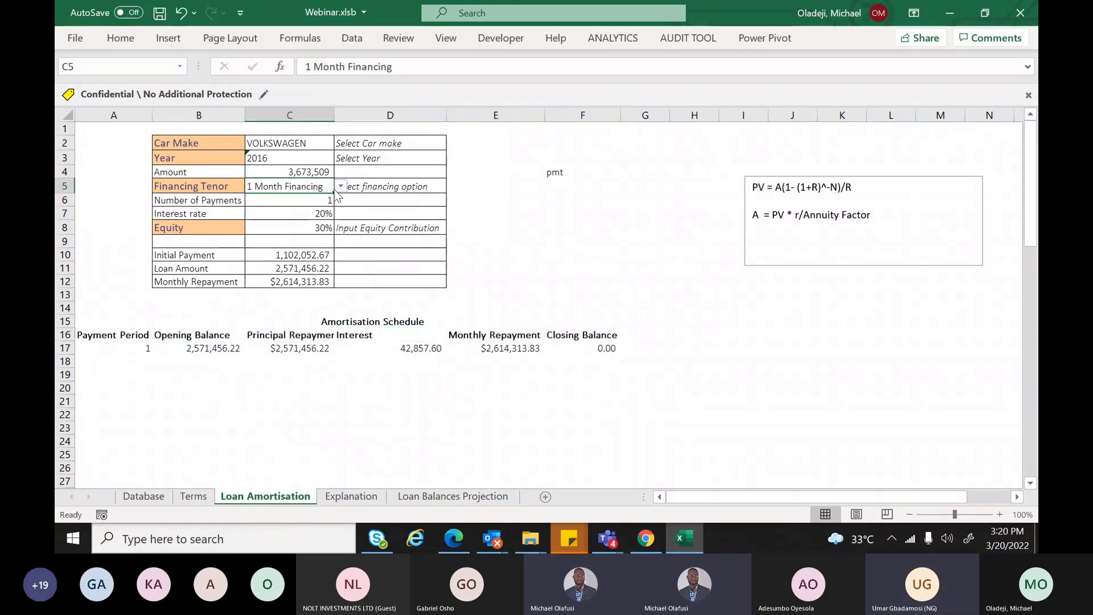
pyautogui.doubleClick(335, 120)
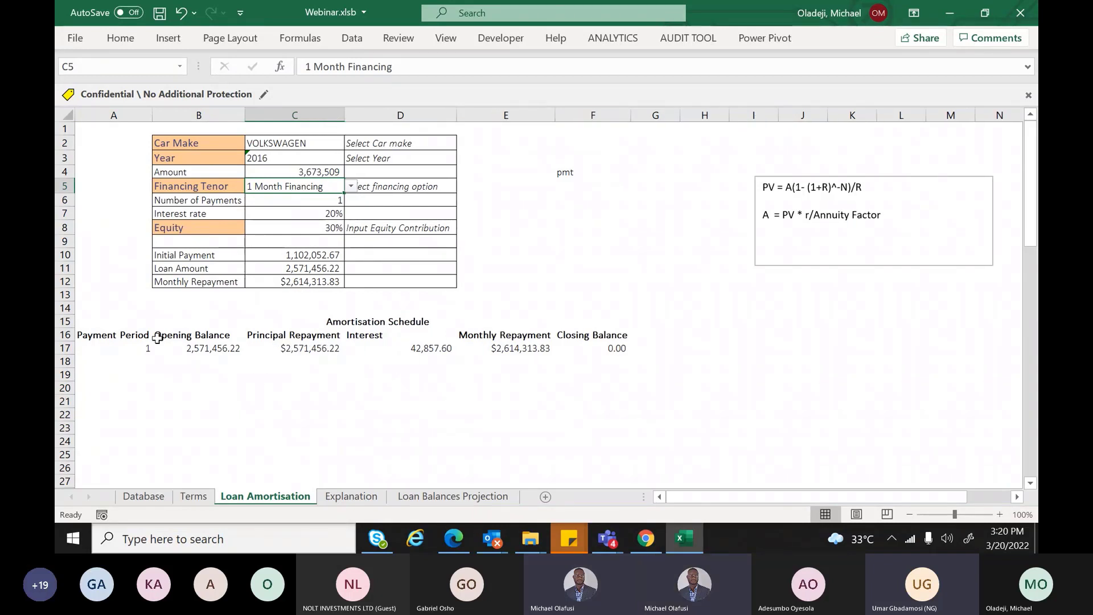
# Set the schedule header labels to font size 9
pyautogui.moveTo(135, 337); pyautogui.dragTo(592, 336)
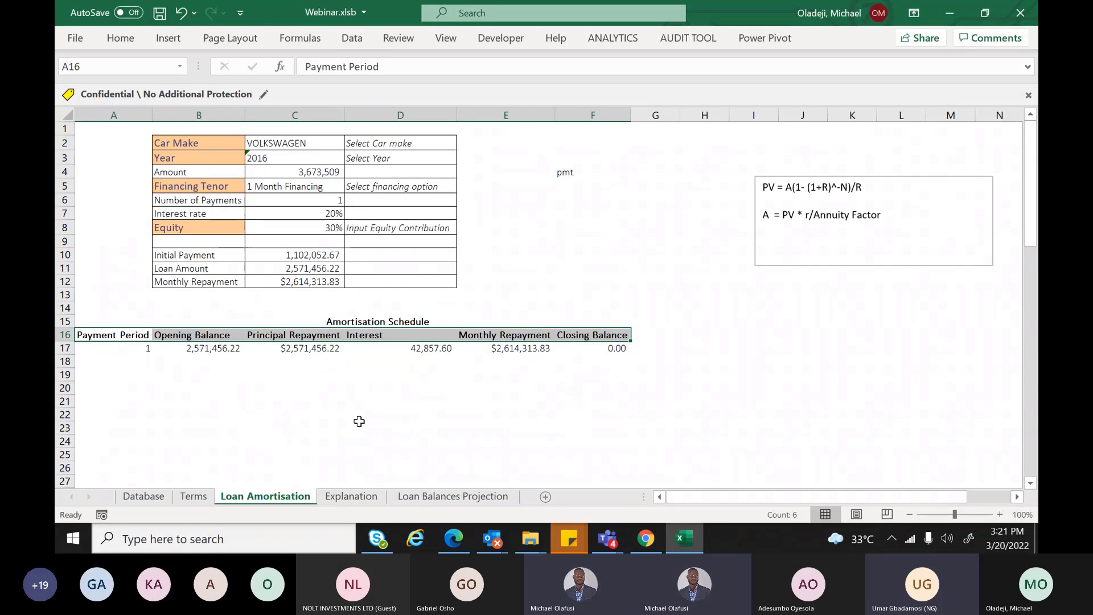
pyautogui.click(131, 46)
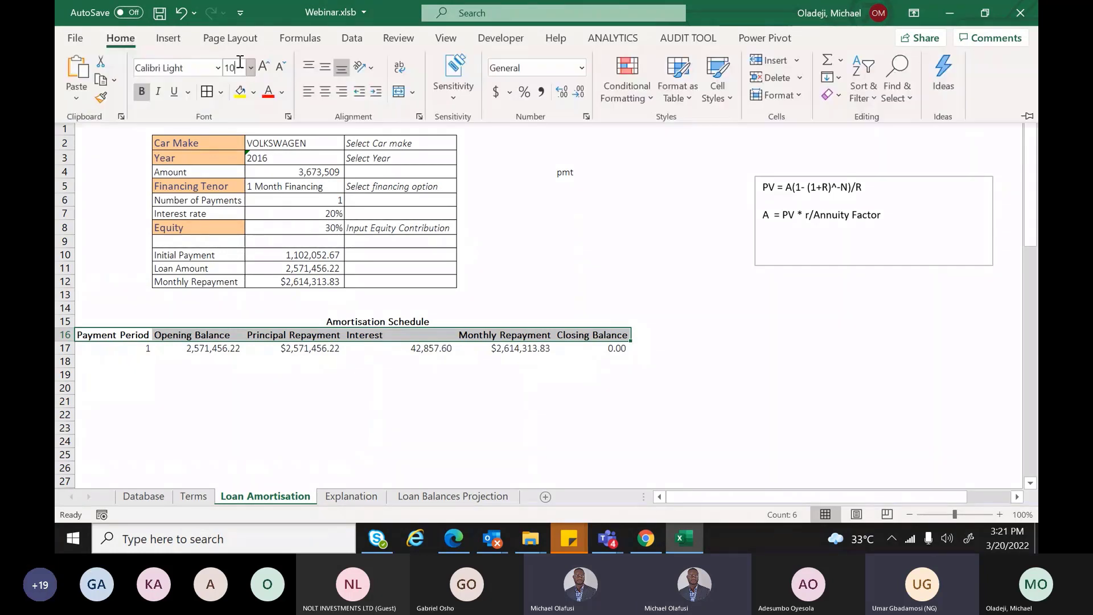
pyautogui.press('BackSpace')
pyautogui.press('BackSpace')
pyautogui.write('9')
pyautogui.press('Return')
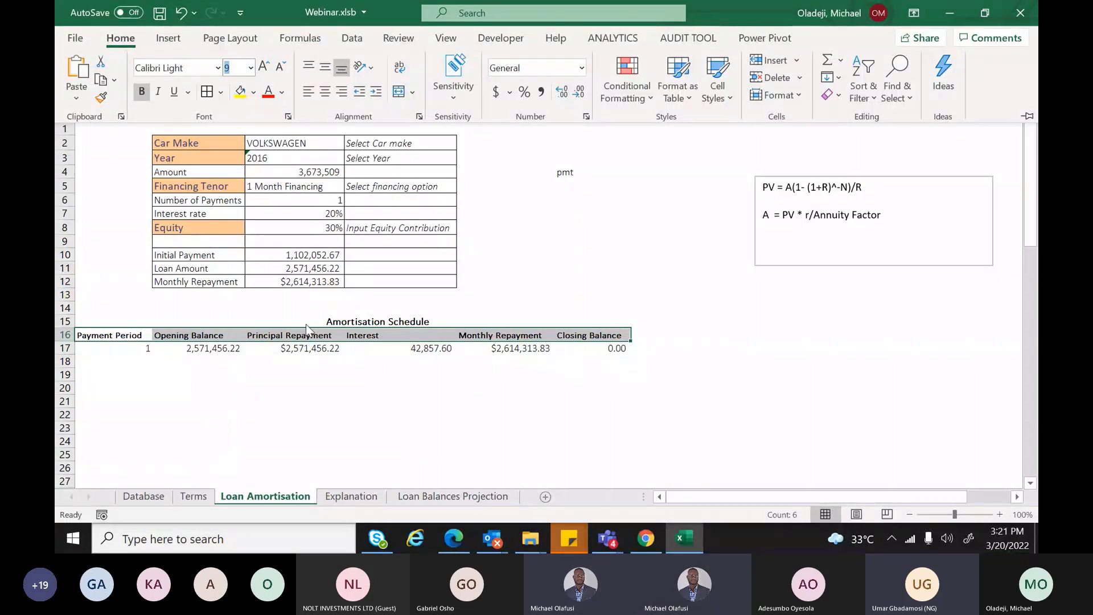
pyautogui.click(288, 342)
pyautogui.click(293, 362)
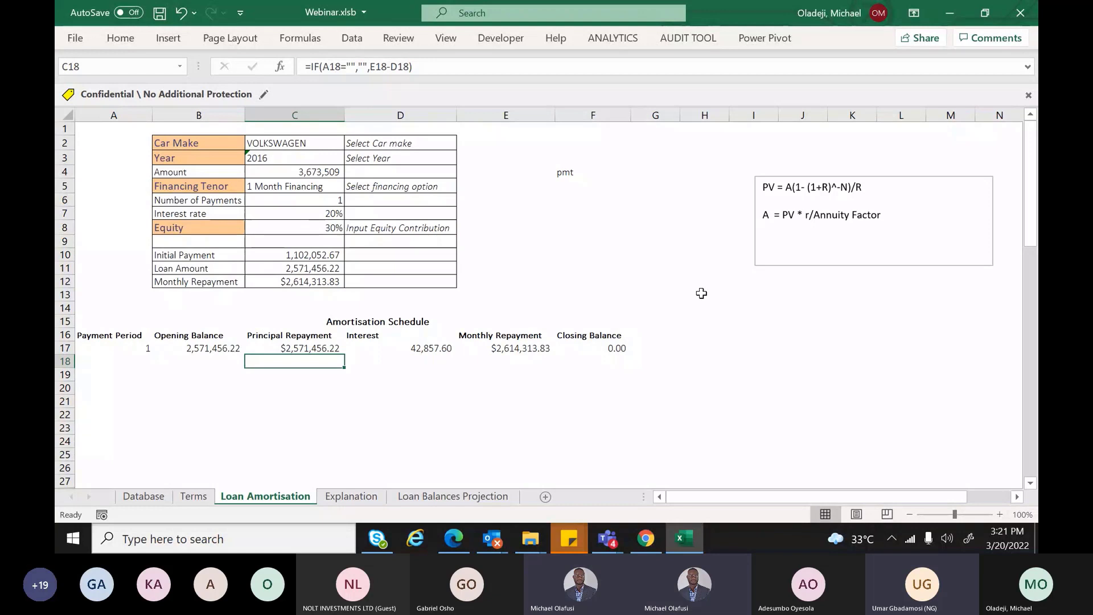
# Select the schedule range A17:F38, scrolling to check how far it extends
pyautogui.click(125, 352)
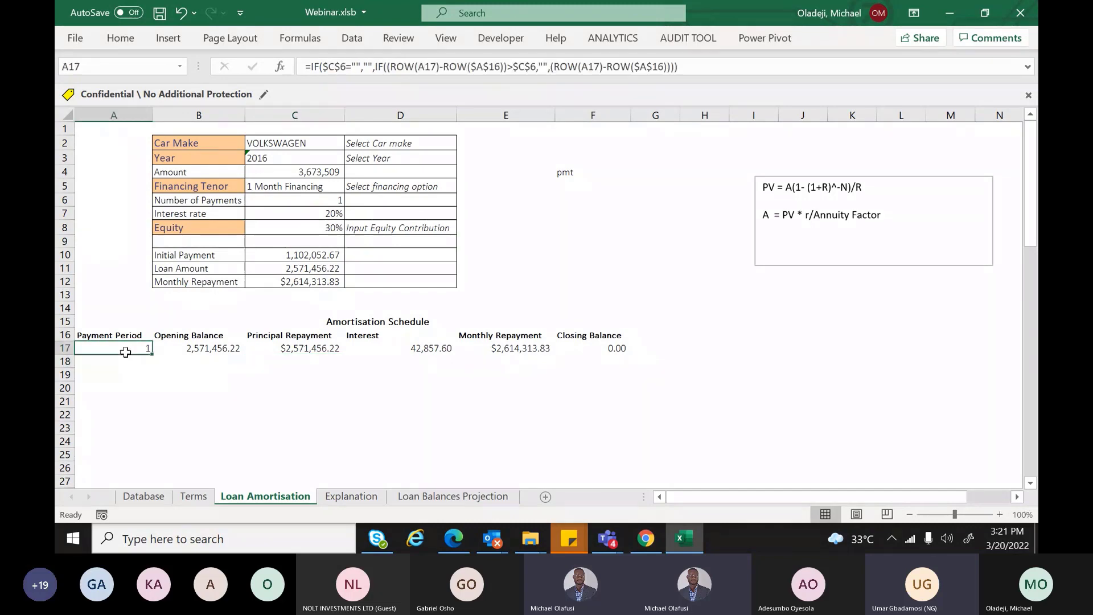
pyautogui.moveTo(126, 352); pyautogui.dragTo(558, 435)
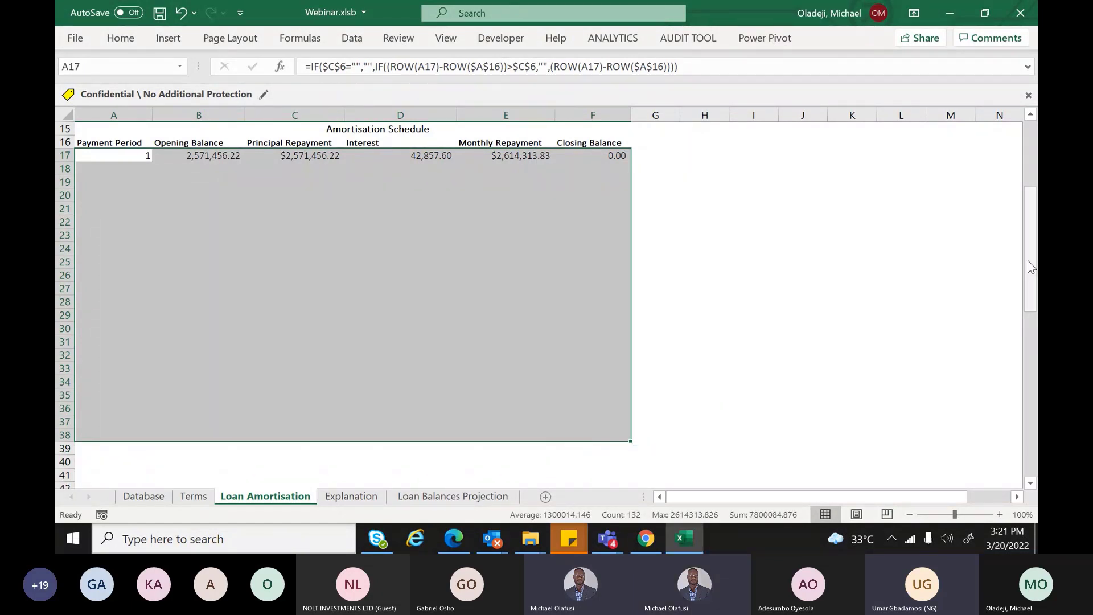
pyautogui.moveTo(1028, 267); pyautogui.dragTo(1028, 170)
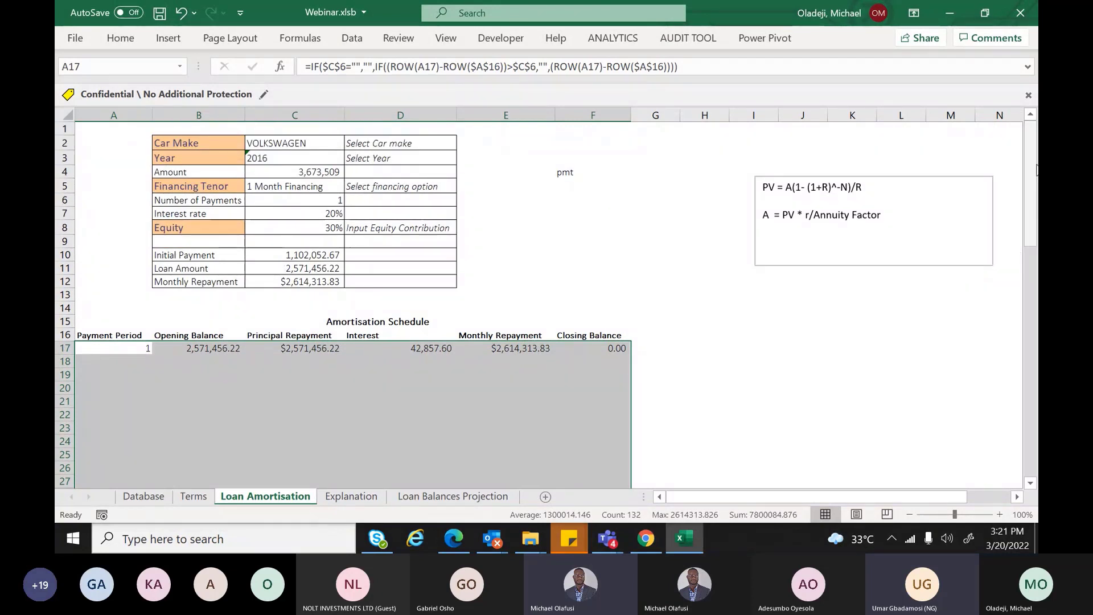
pyautogui.moveTo(1036, 170); pyautogui.dragTo(1035, 235)
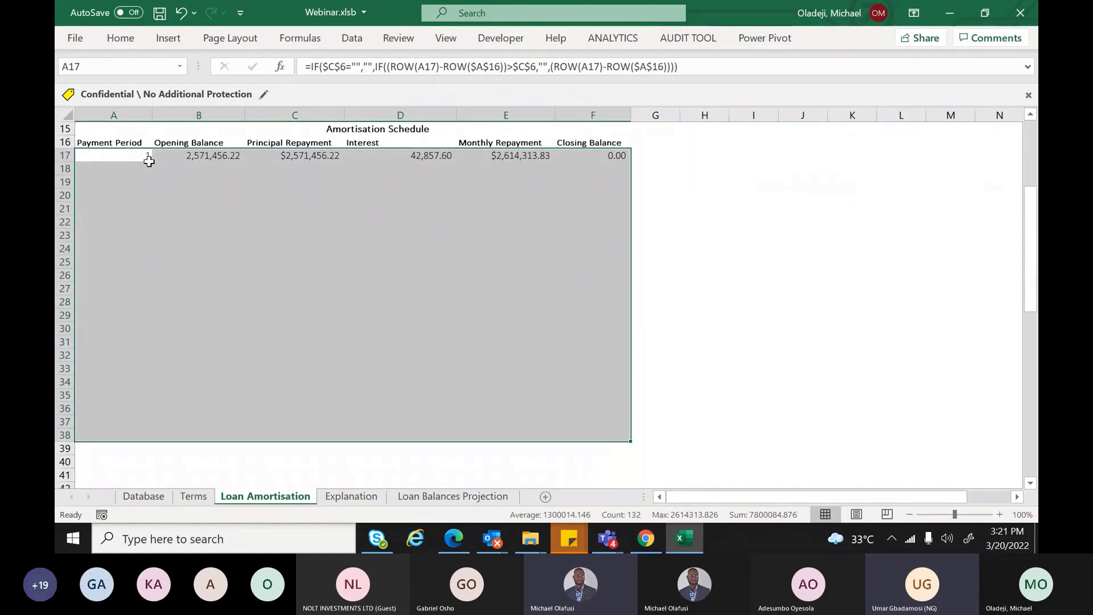
# Reselect the schedule body and start a New Rule from Home's Conditional Formatting menu
pyautogui.moveTo(146, 153); pyautogui.dragTo(582, 473)
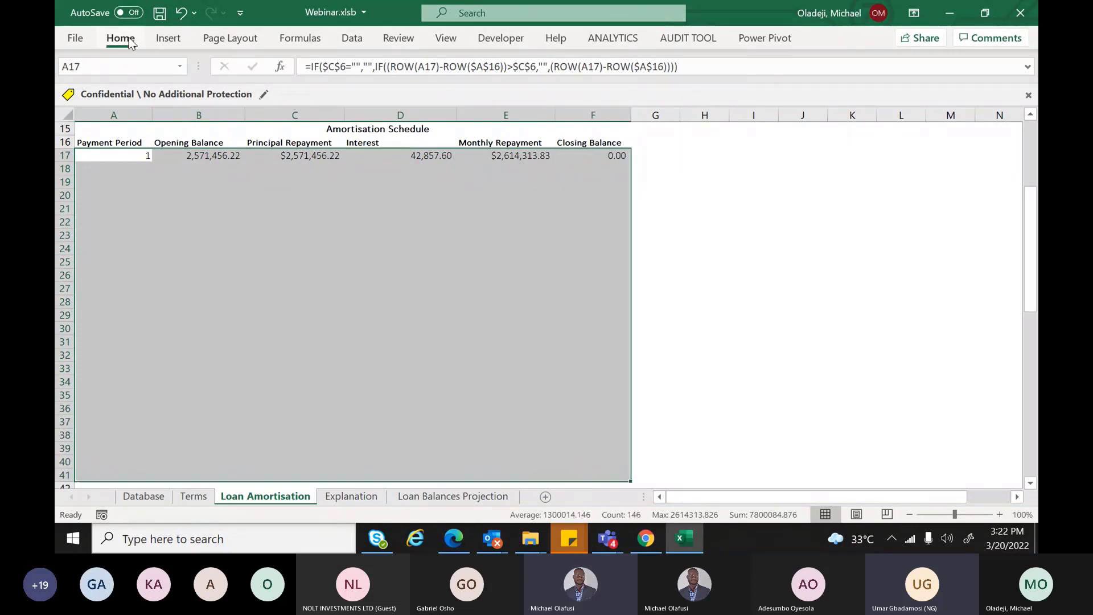
pyautogui.click(120, 37)
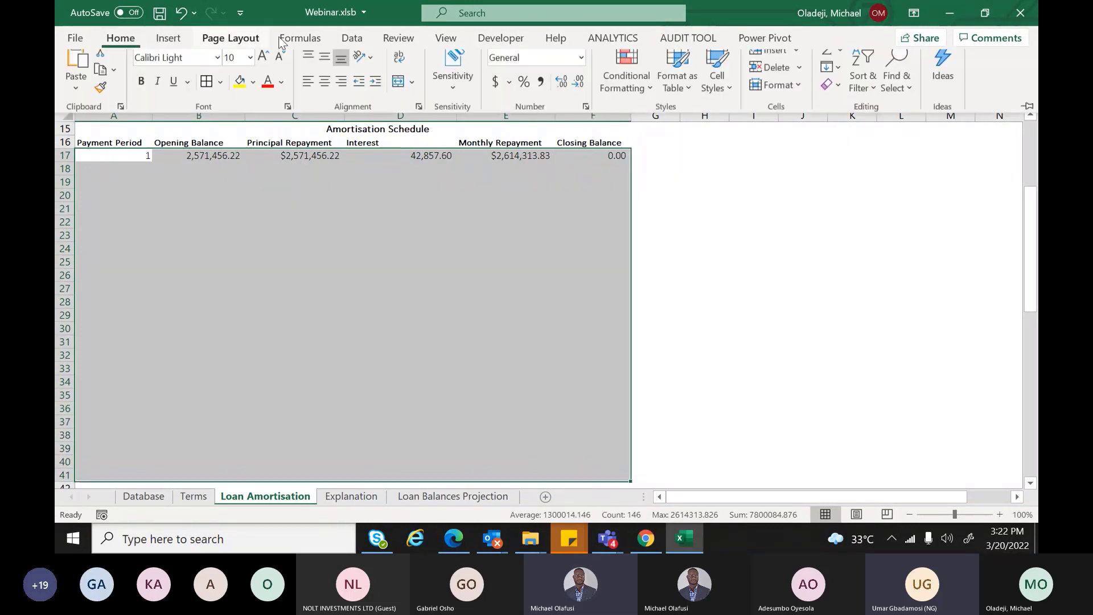
pyautogui.click(634, 87)
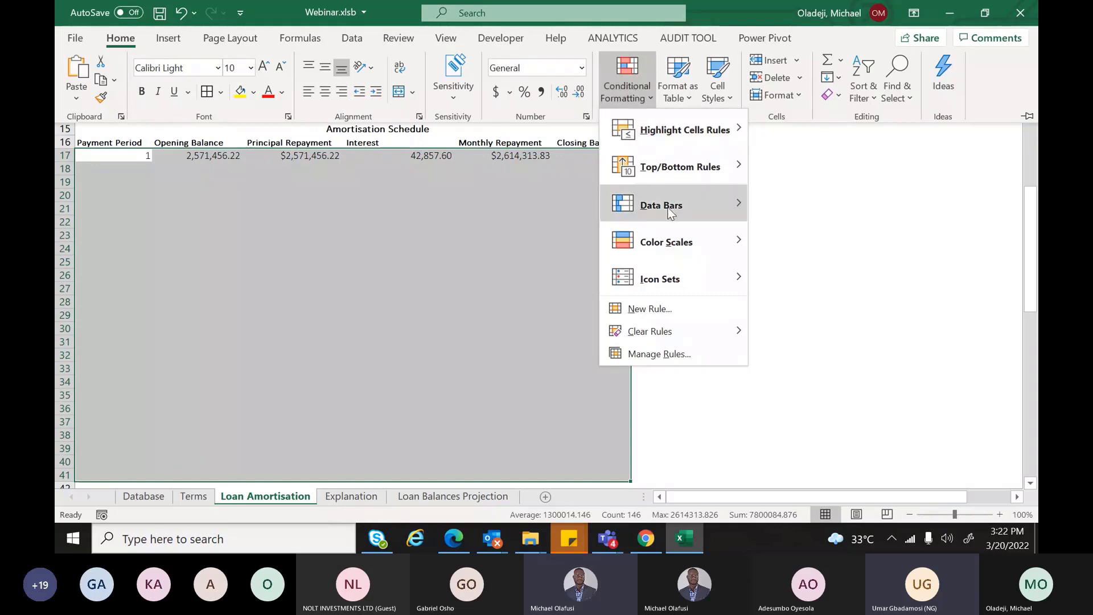
pyautogui.moveTo(607, 229)
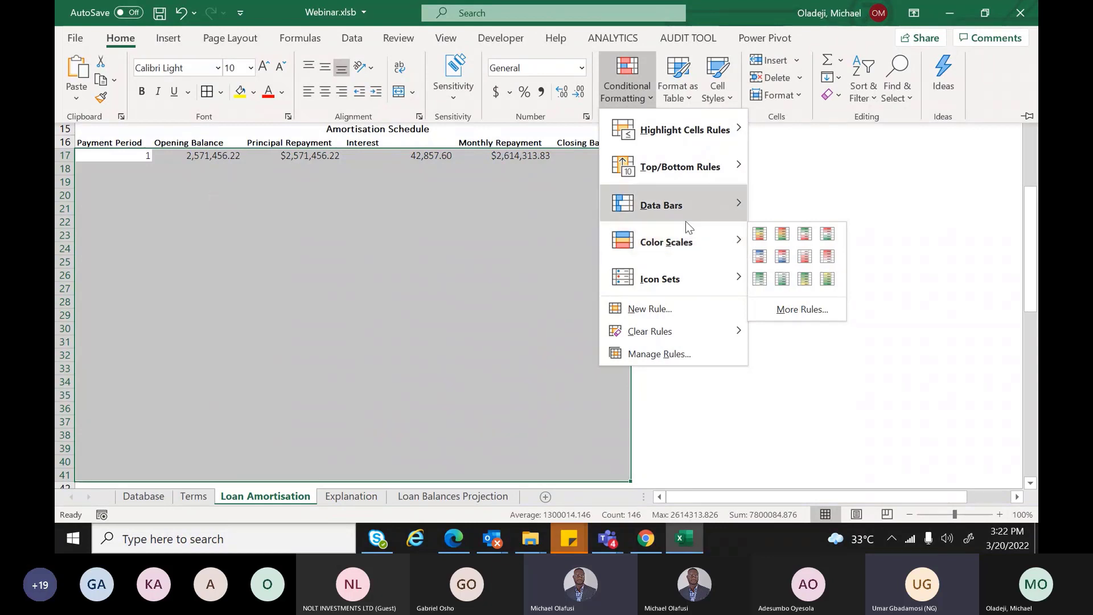
pyautogui.moveTo(670, 333)
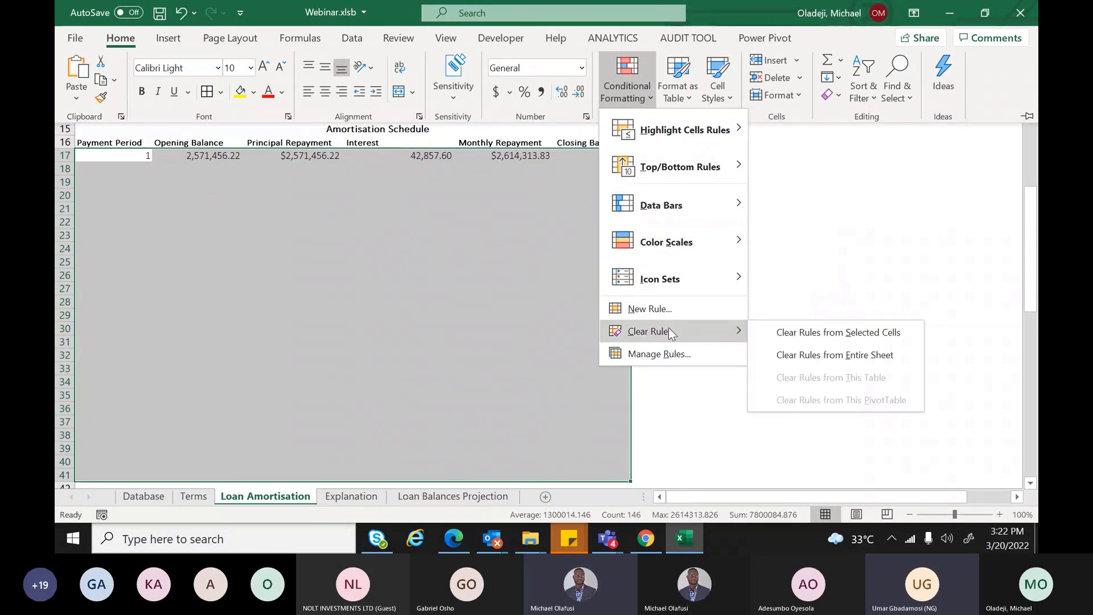
pyautogui.click(649, 308)
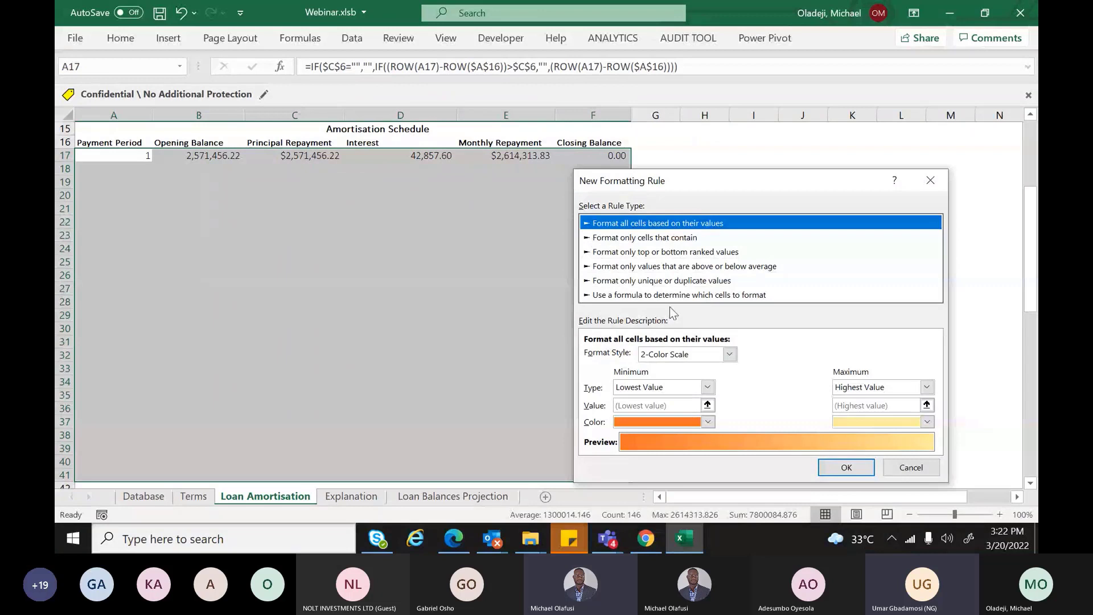
# Make it a formula rule =ISNUMBER(A17) with relative references, then open its Format settings
pyautogui.click(651, 296)
pyautogui.click(635, 354)
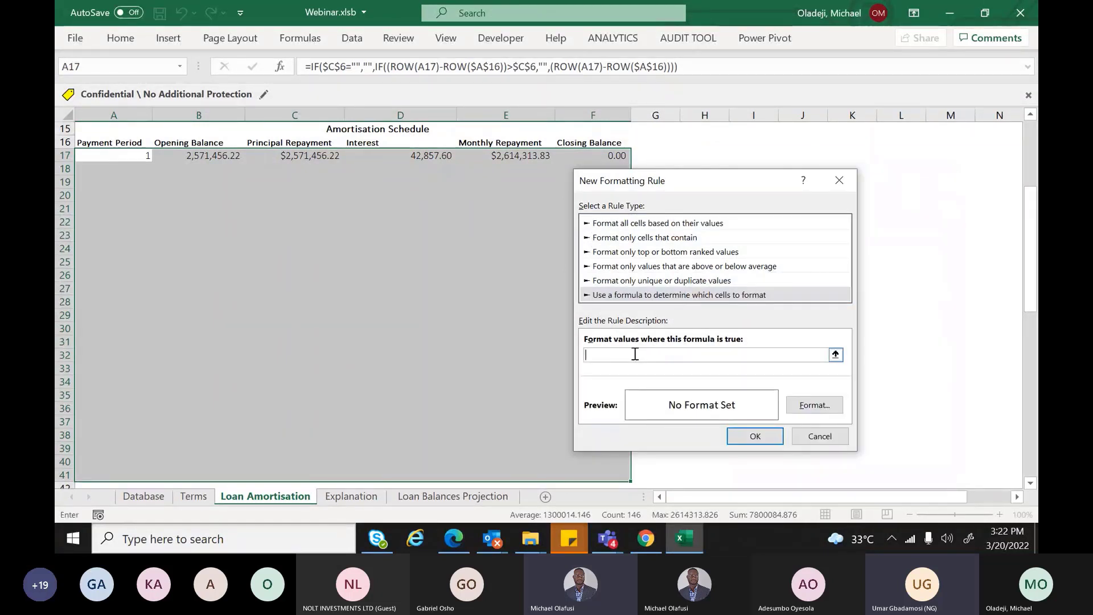
pyautogui.write('=ISNUMBER(')
pyautogui.click(142, 155)
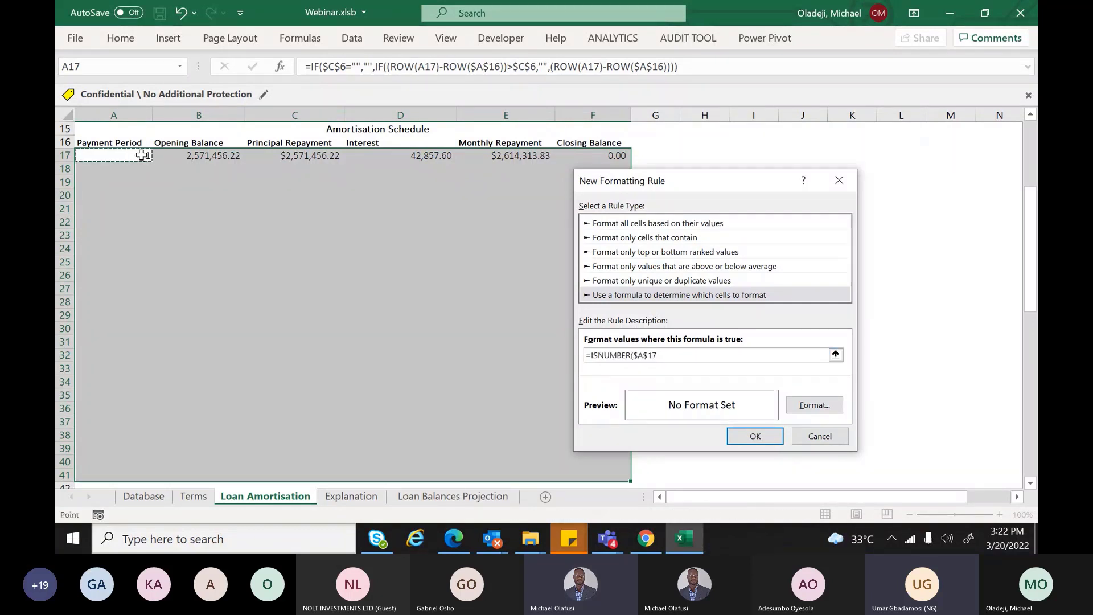
pyautogui.write(')')
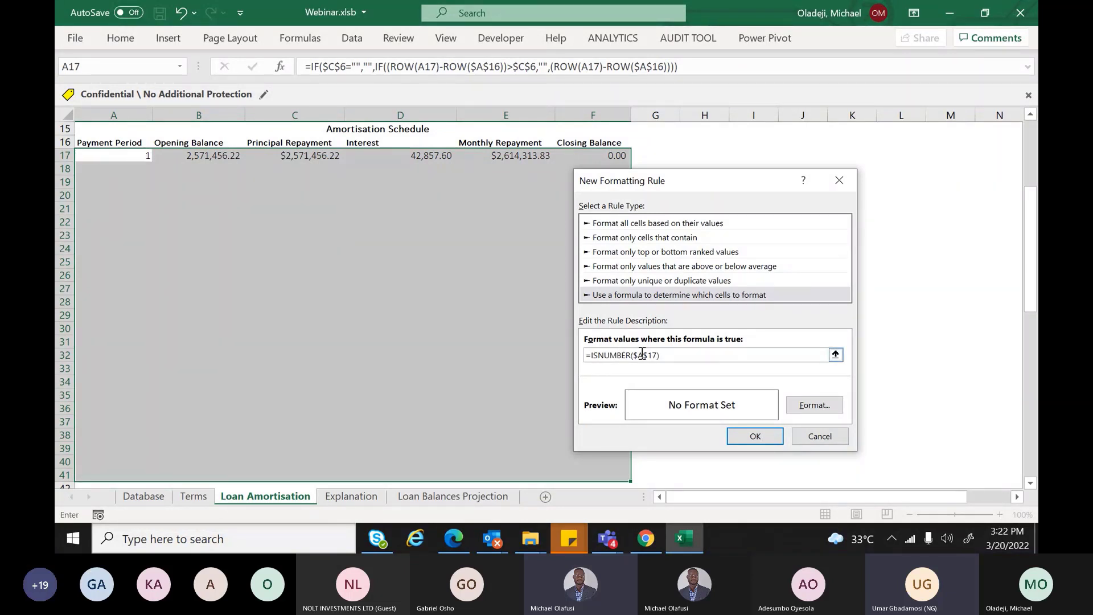
pyautogui.click(639, 354)
pyautogui.press('BackSpace')
pyautogui.click(646, 354)
pyautogui.press('BackSpace')
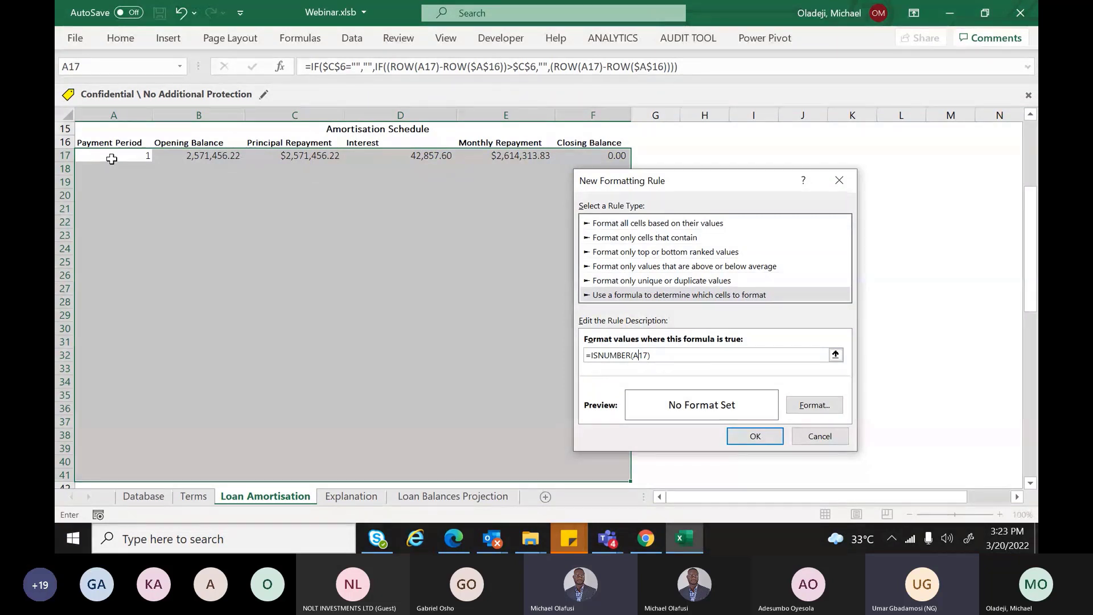
pyautogui.click(802, 404)
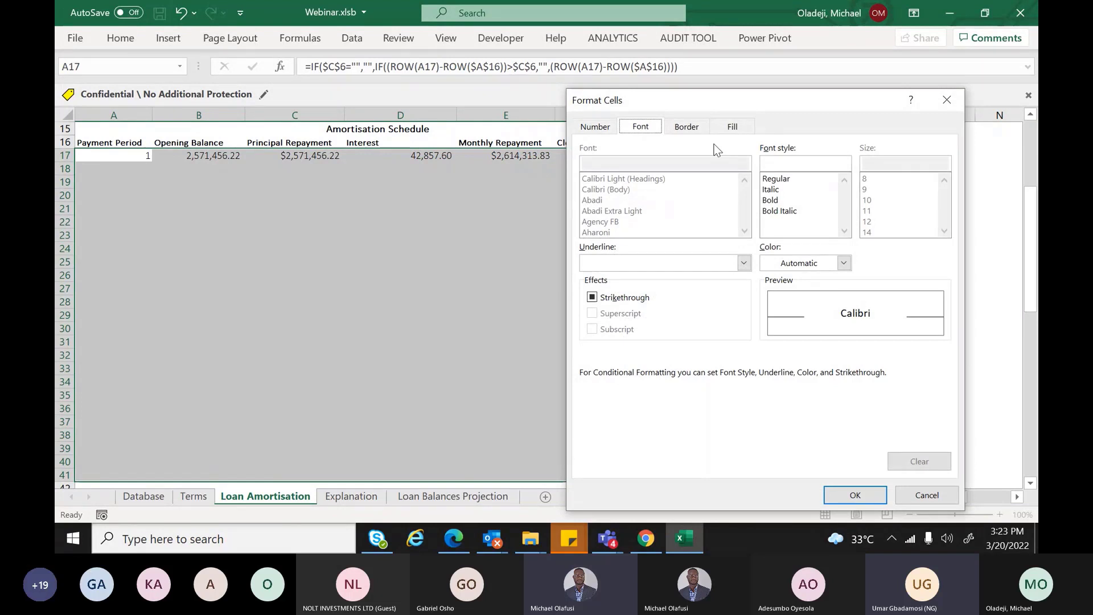
# Give matching cells a light peach fill with an outline border and apply the rule
pyautogui.click(733, 126)
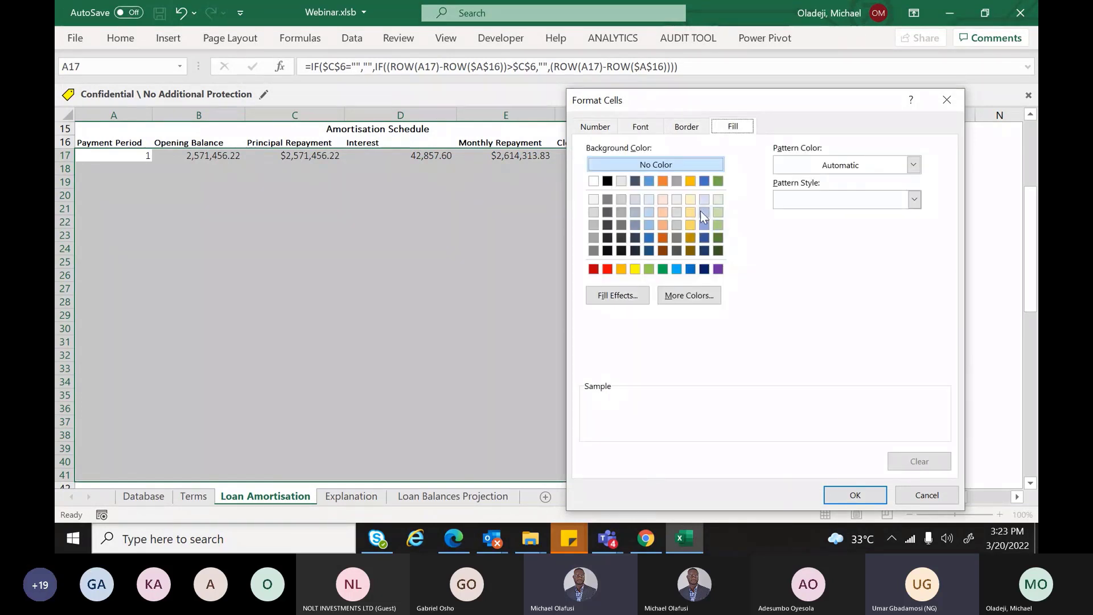
pyautogui.click(663, 212)
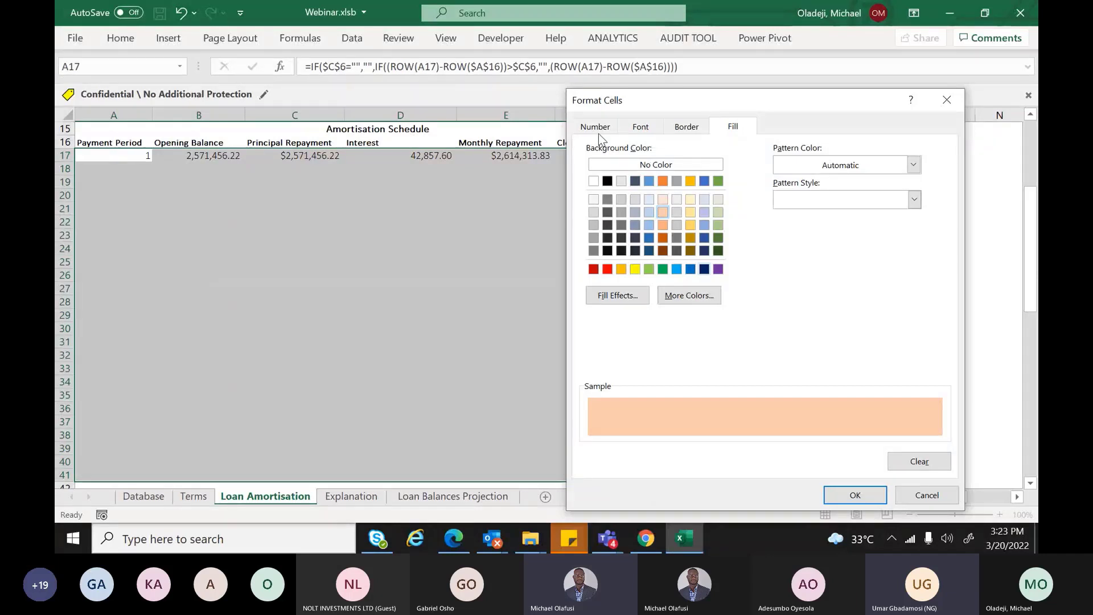
pyautogui.click(638, 127)
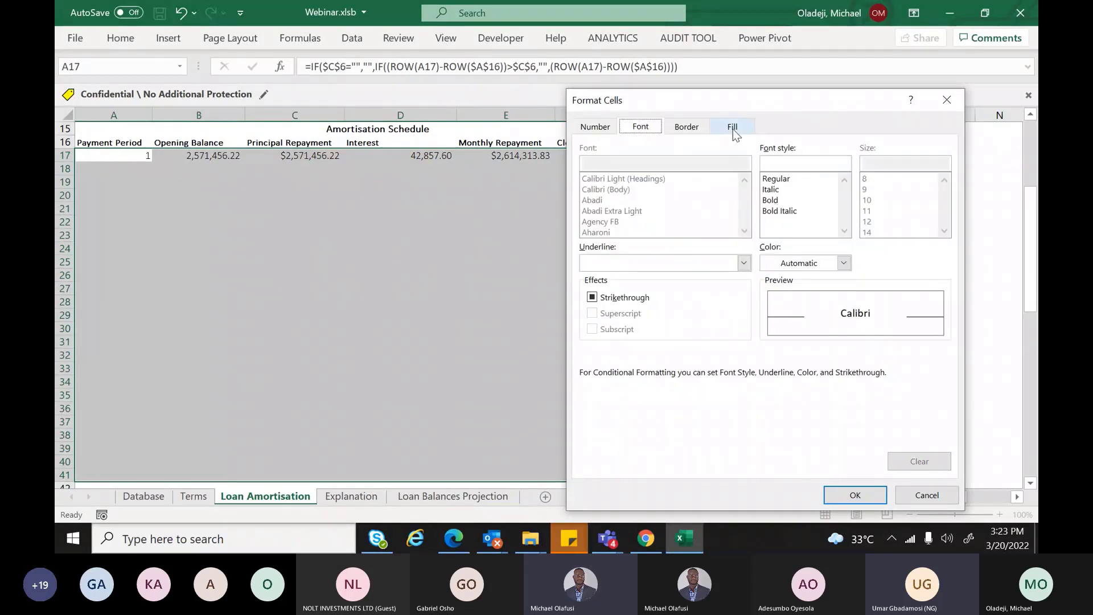
pyautogui.click(692, 128)
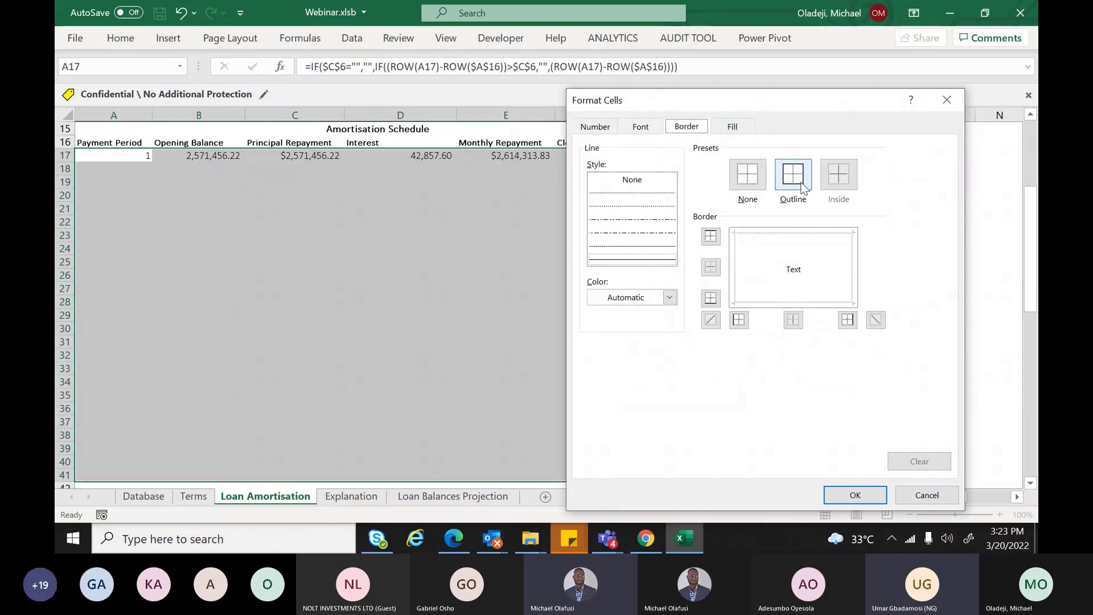
pyautogui.click(801, 187)
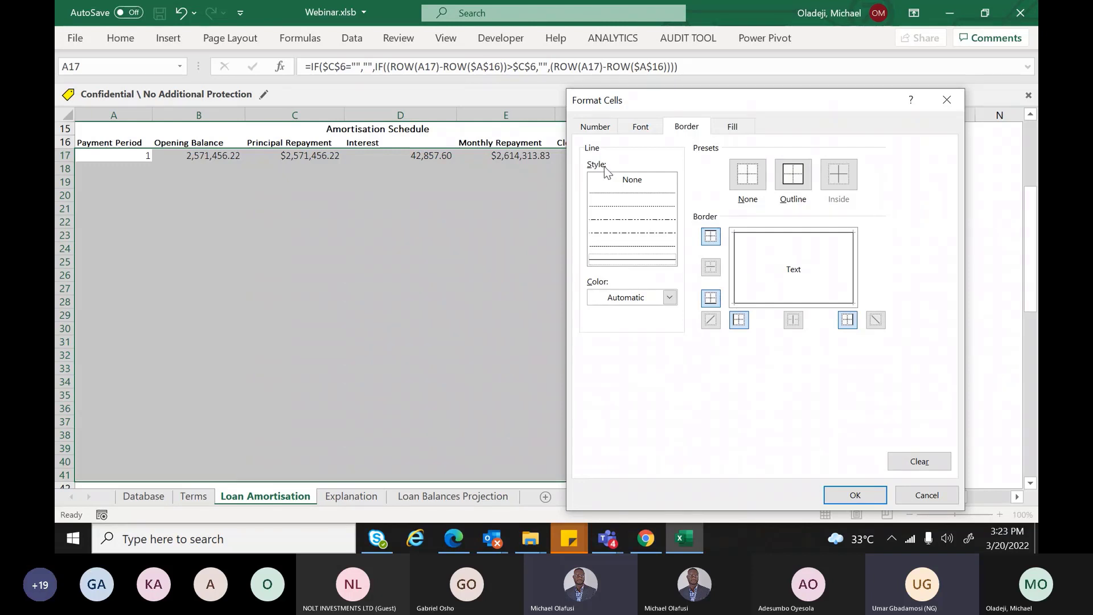
pyautogui.press('Return')
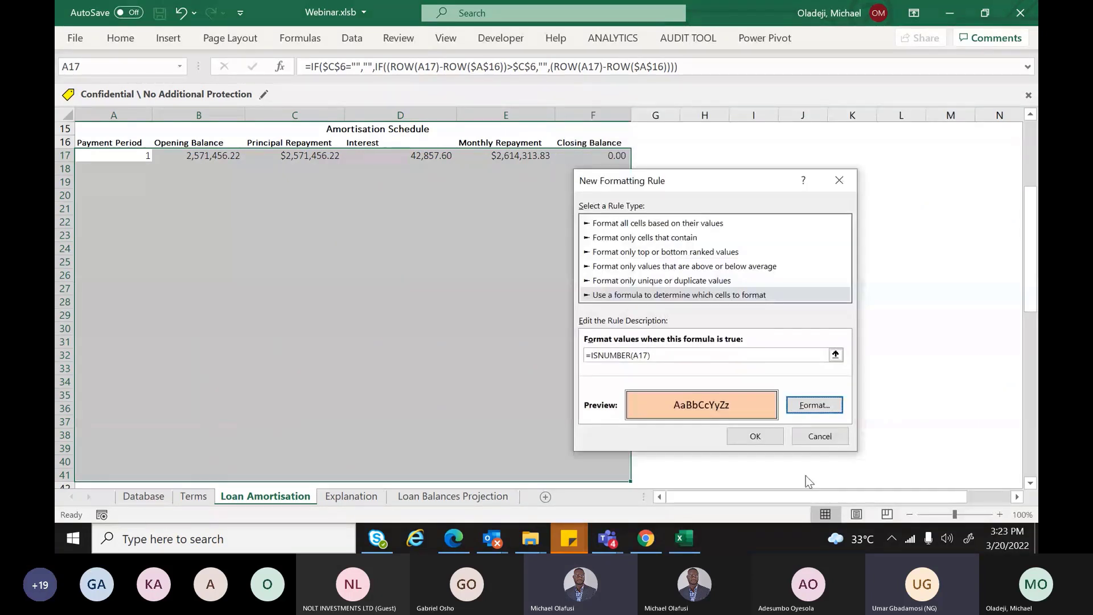
pyautogui.press('Return')
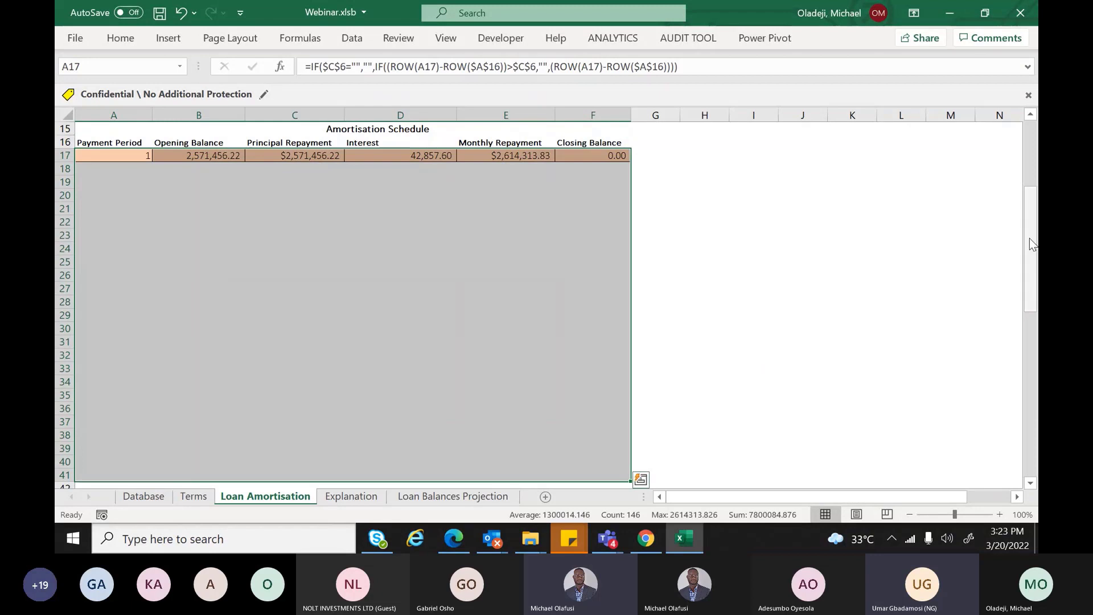
# Cycle the C5 tenor through 9 and 7 Months Financing, settling on 12 Months Financing
pyautogui.click(400, 208)
pyautogui.moveTo(1030, 290); pyautogui.dragTo(1026, 228)
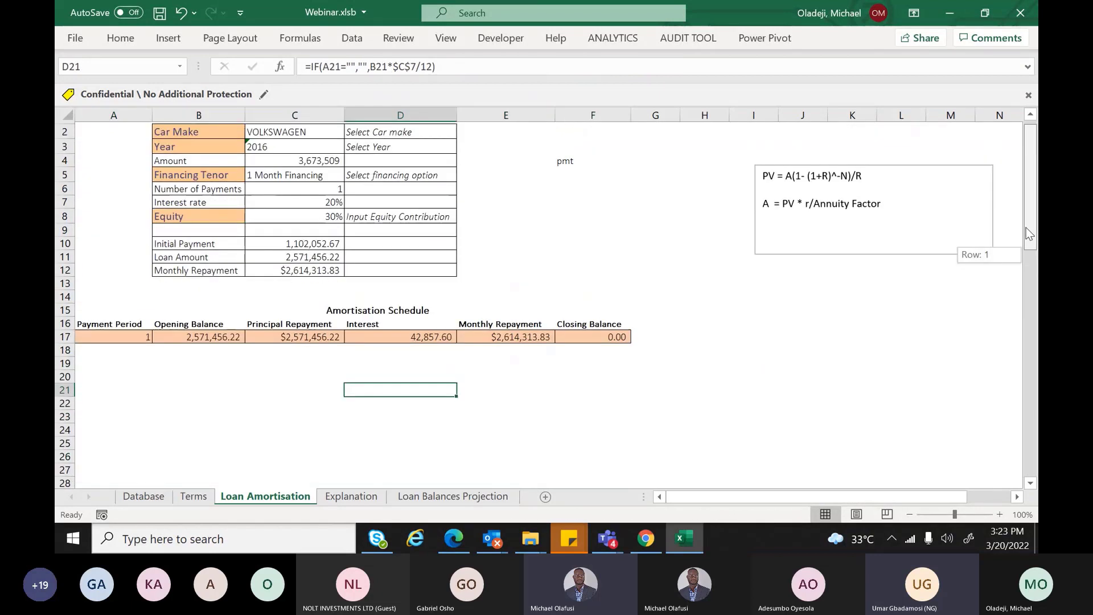
pyautogui.click(316, 186)
pyautogui.click(350, 189)
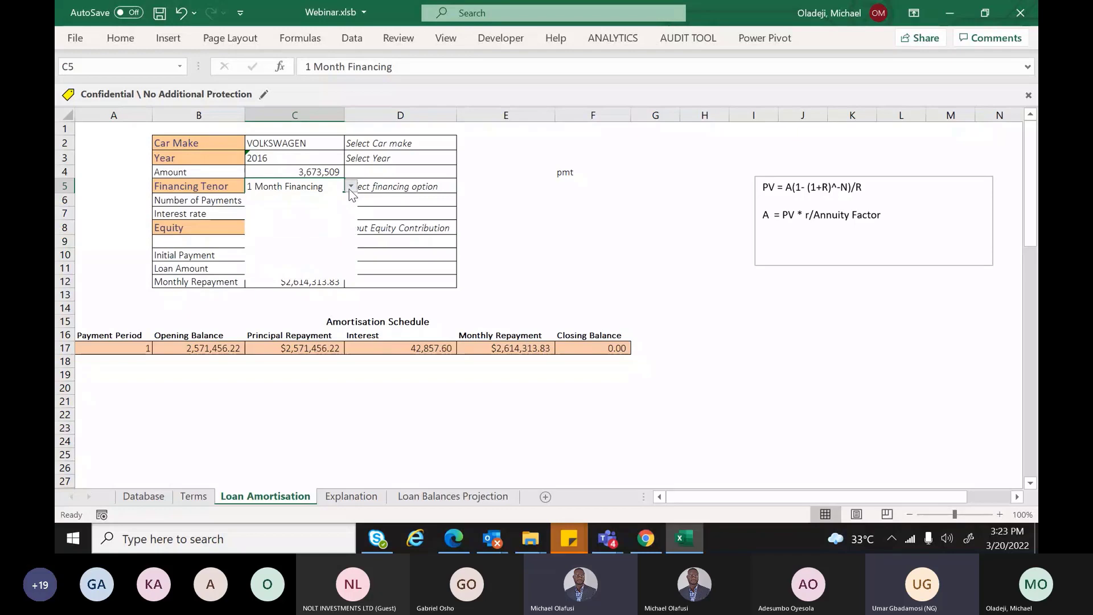
pyautogui.click(291, 232)
pyautogui.click(351, 187)
pyautogui.click(289, 253)
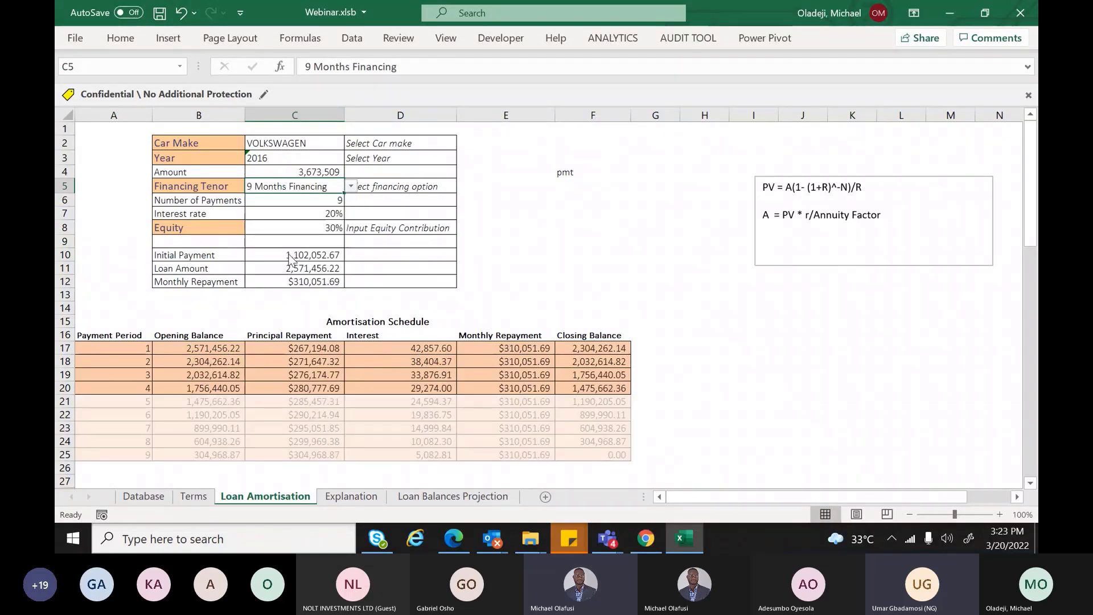
pyautogui.click(351, 187)
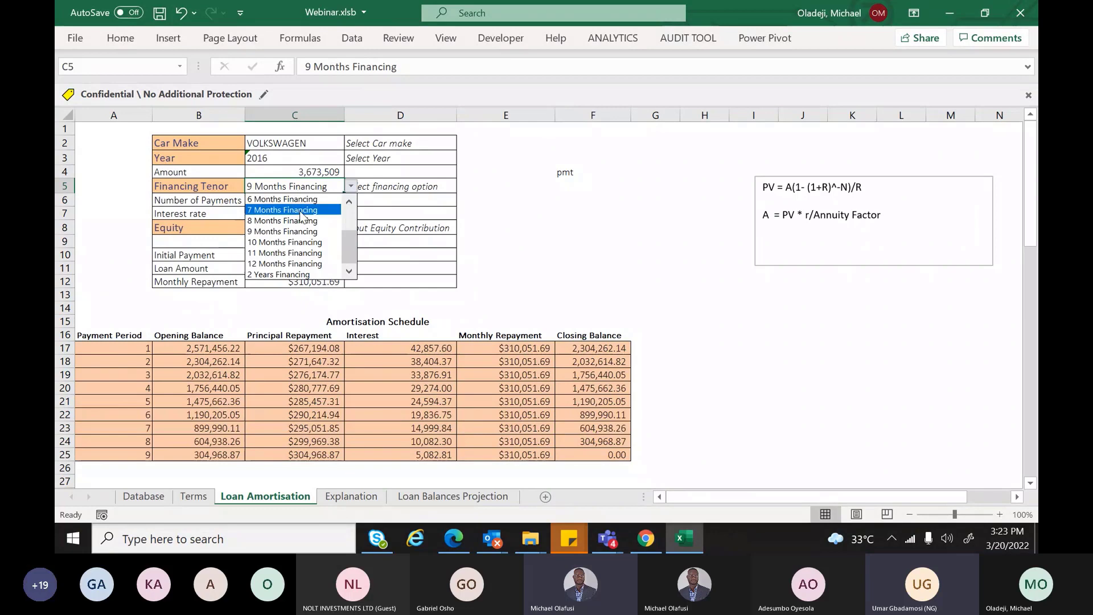
pyautogui.click(301, 211)
pyautogui.click(351, 188)
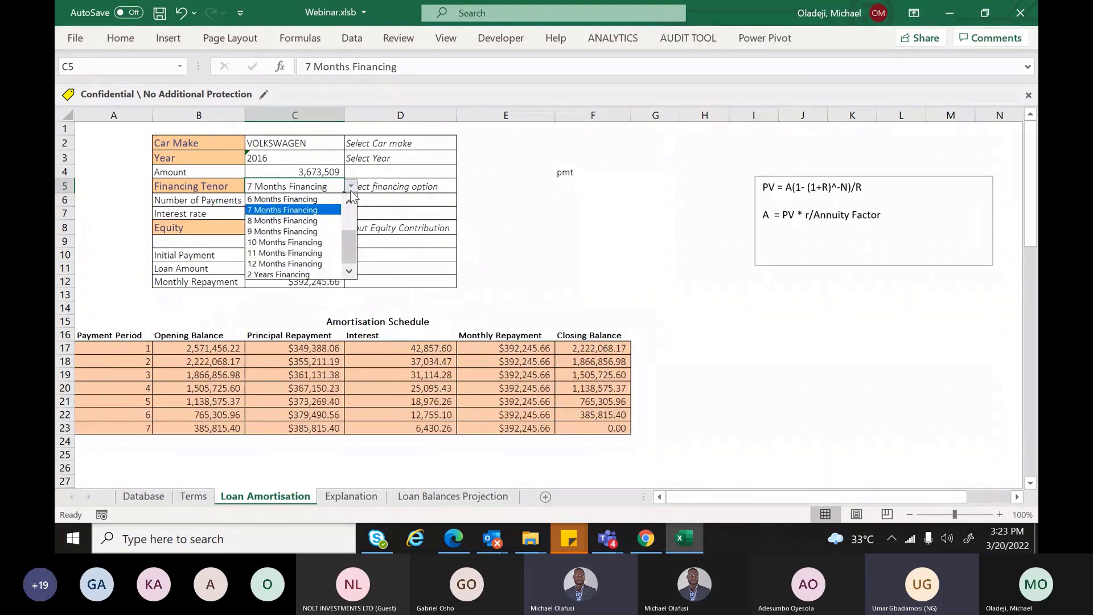
pyautogui.click(299, 263)
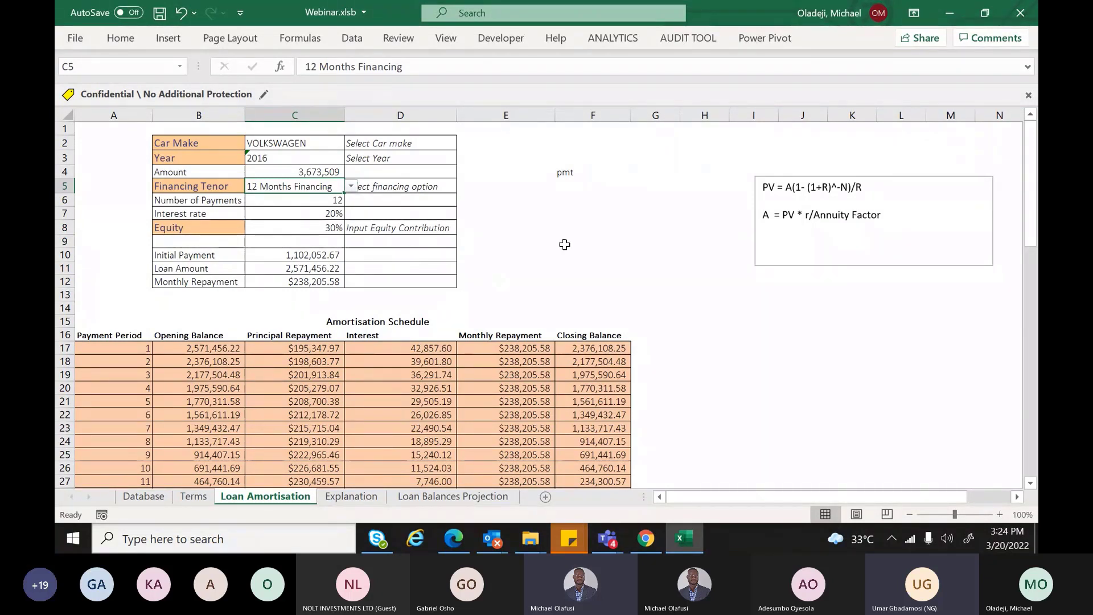
pyautogui.click(570, 175)
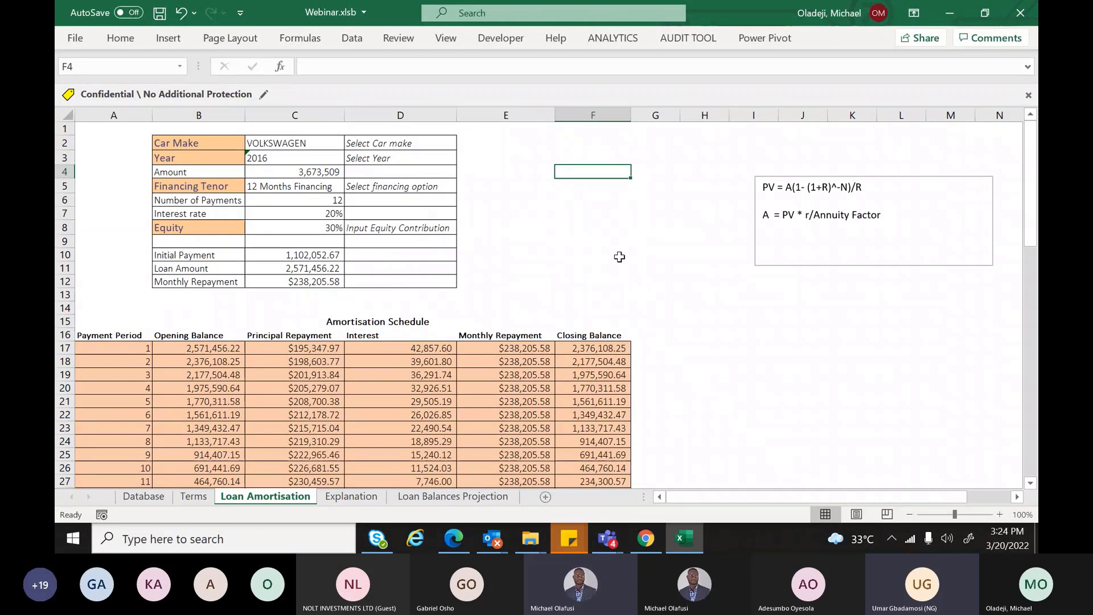
# Select all cells with Ctrl+A and clear Locked in the Format Cells Protection settings
pyautogui.hotkey('ctrl', 'a')
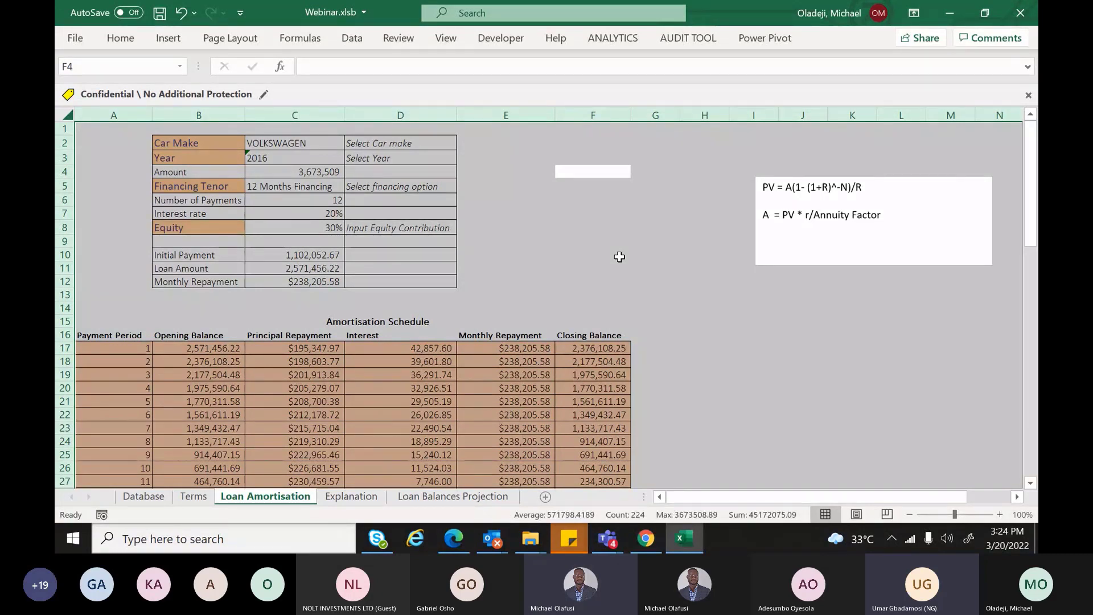
pyautogui.hotkey('ctrl', '1')
pyautogui.click(788, 125)
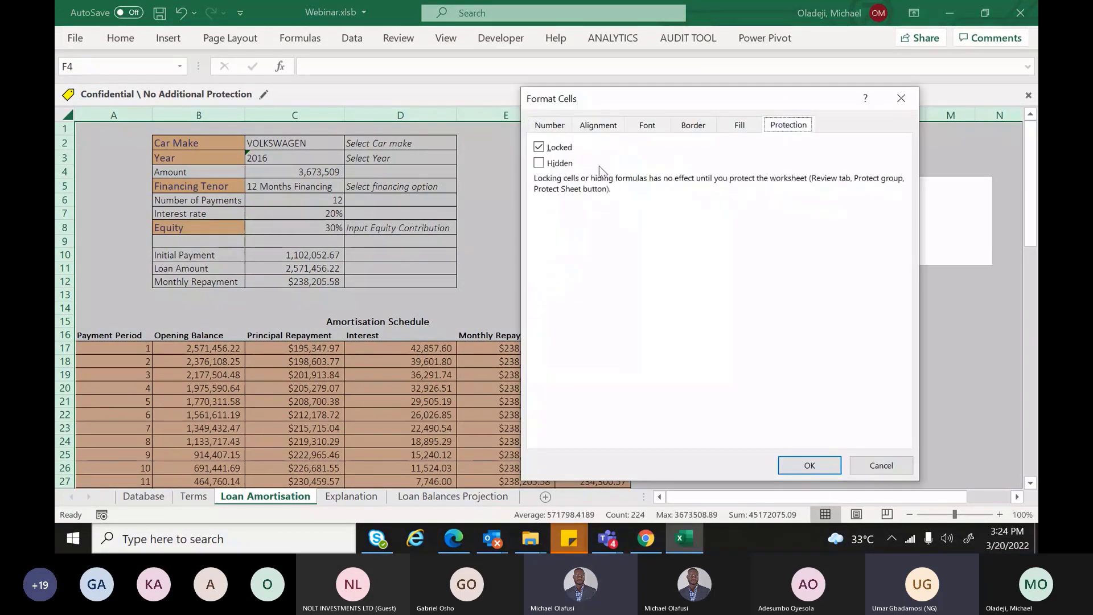
pyautogui.click(544, 149)
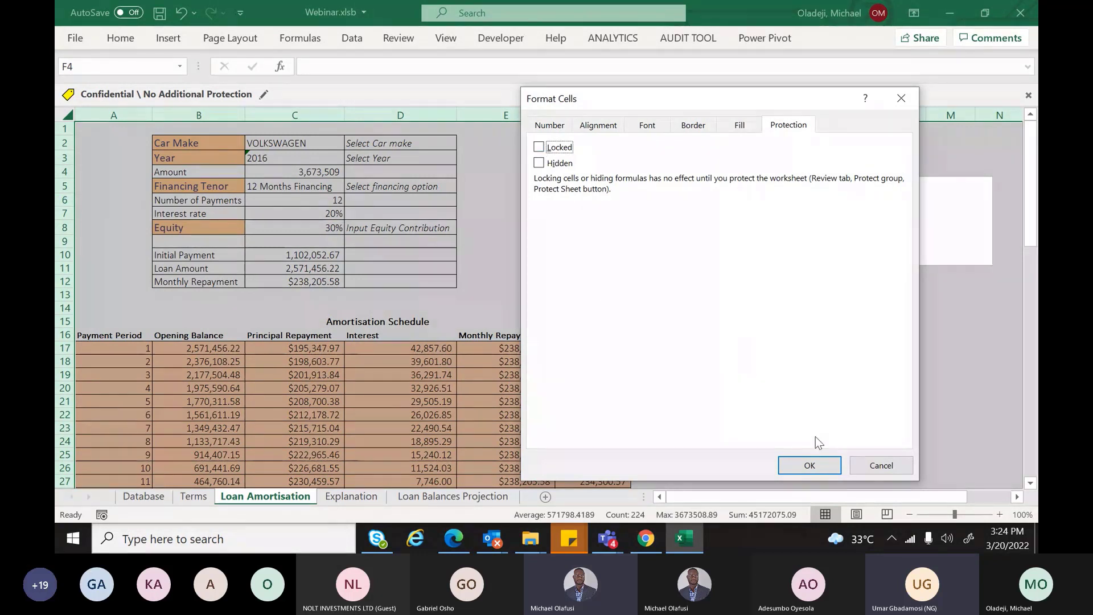
pyautogui.click(815, 467)
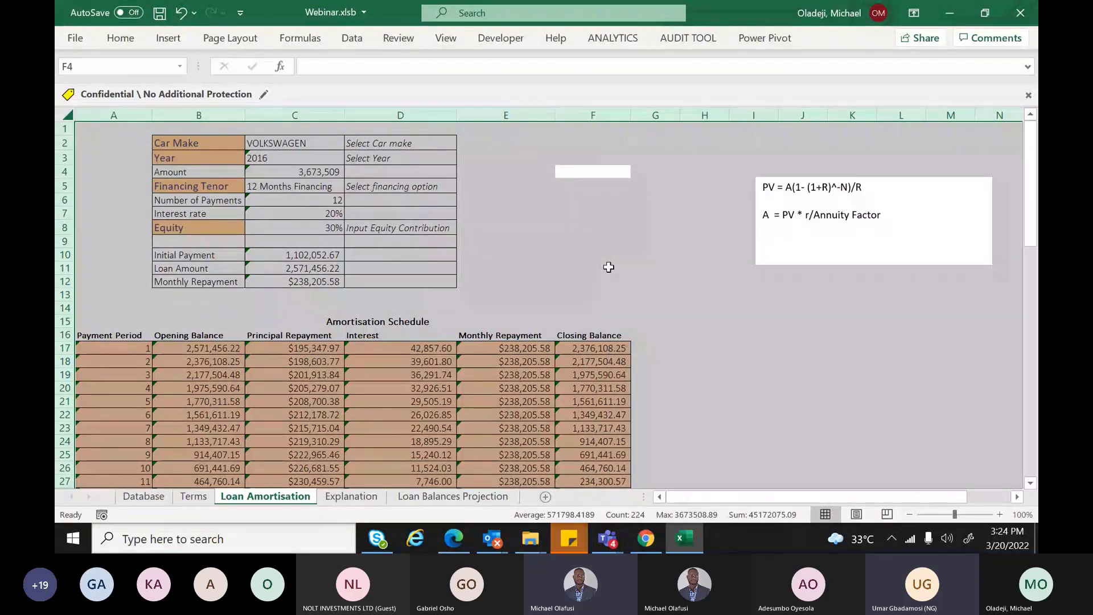
# Select every formula cell on the sheet through Go To Special > Formulas
pyautogui.press('F5')
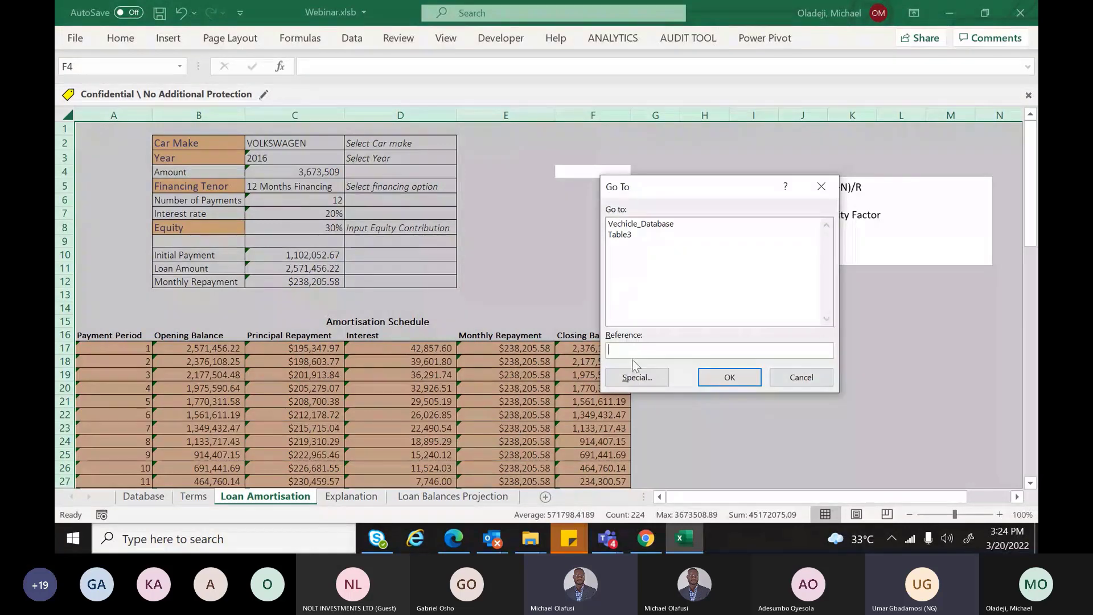
pyautogui.click(636, 378)
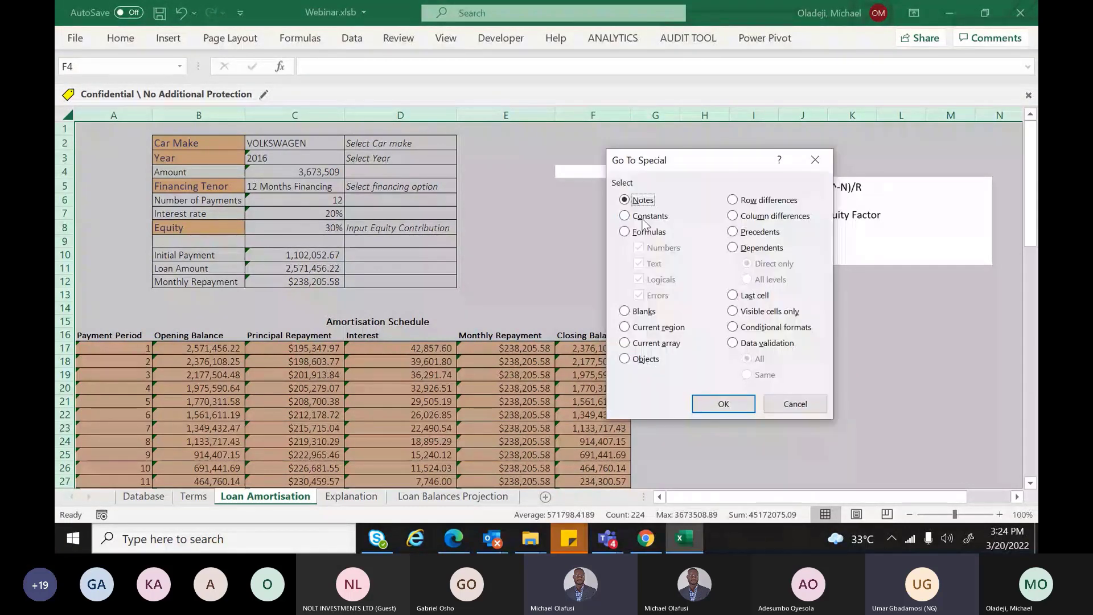
pyautogui.click(643, 232)
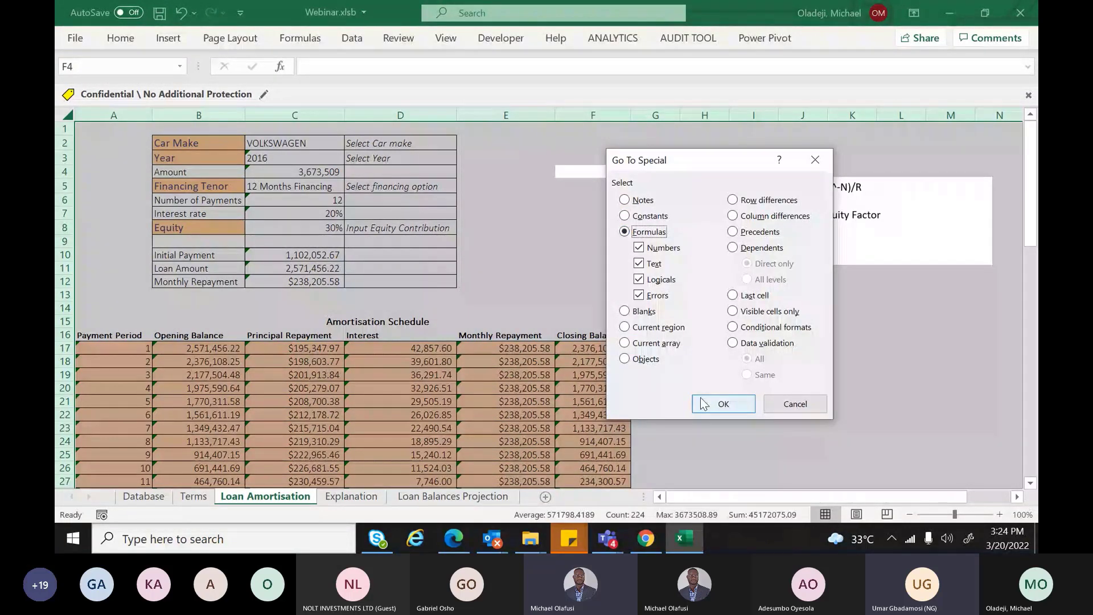
pyautogui.click(705, 404)
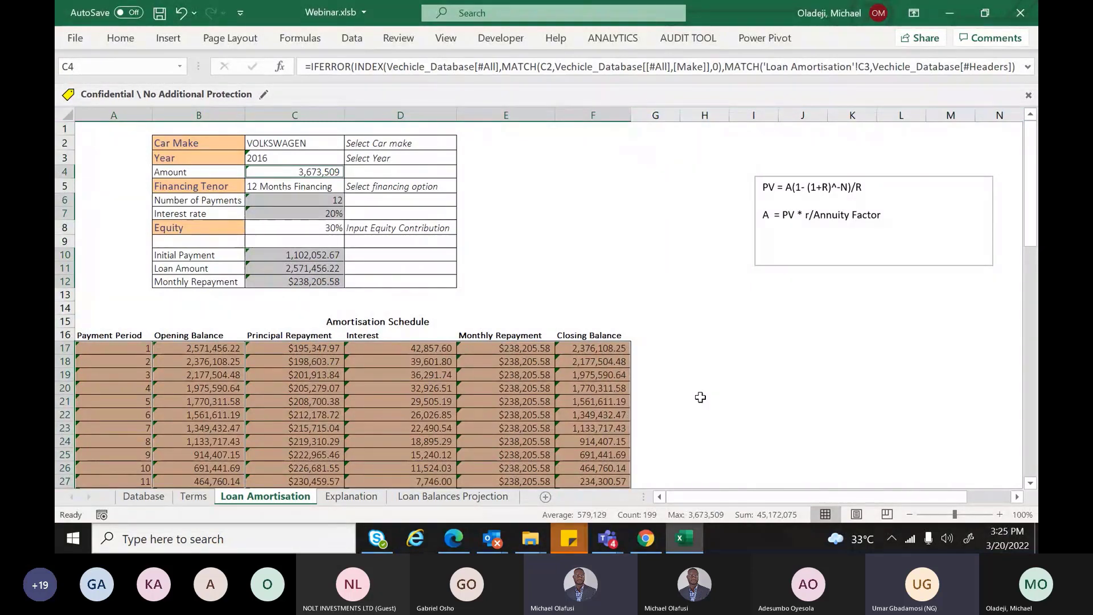
# Mark the selected formula cells as Locked and bring up the Review commands
pyautogui.hotkey('ctrl', '1')
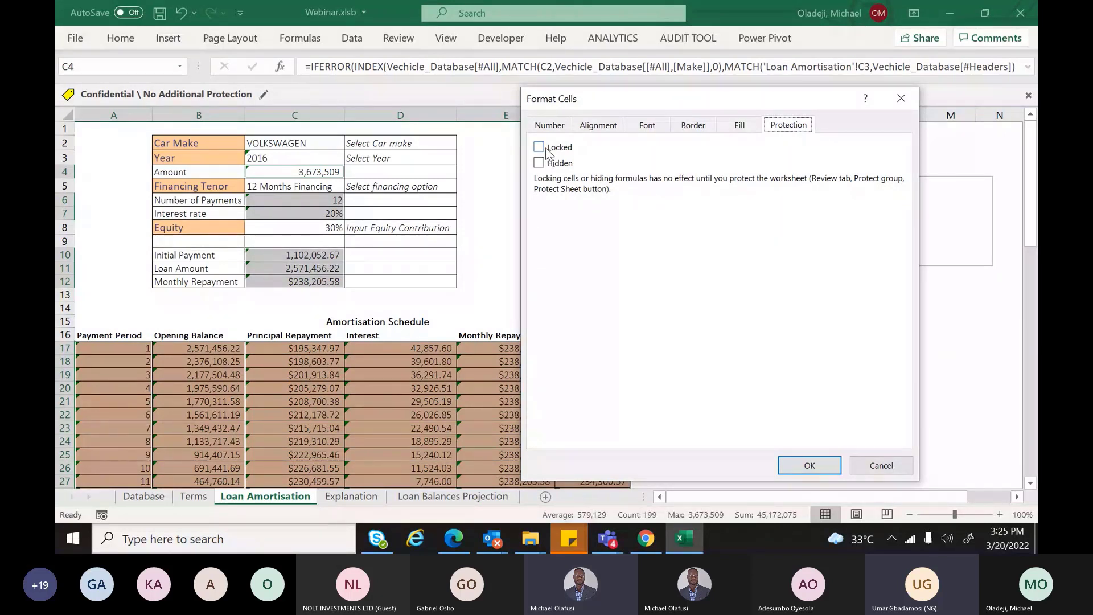
pyautogui.click(788, 461)
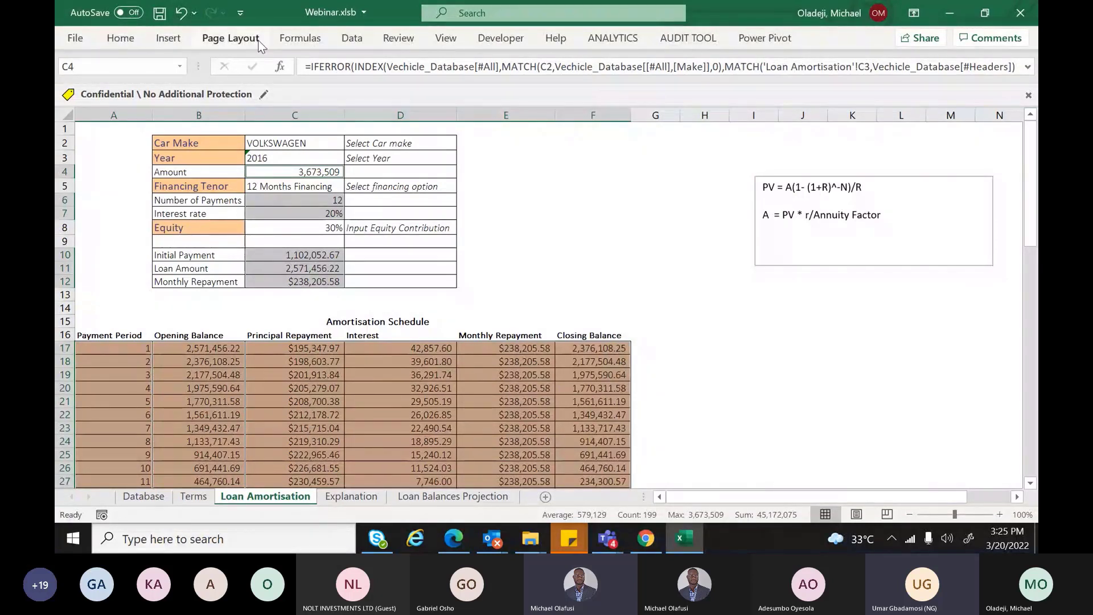
pyautogui.click(118, 38)
pyautogui.click(448, 39)
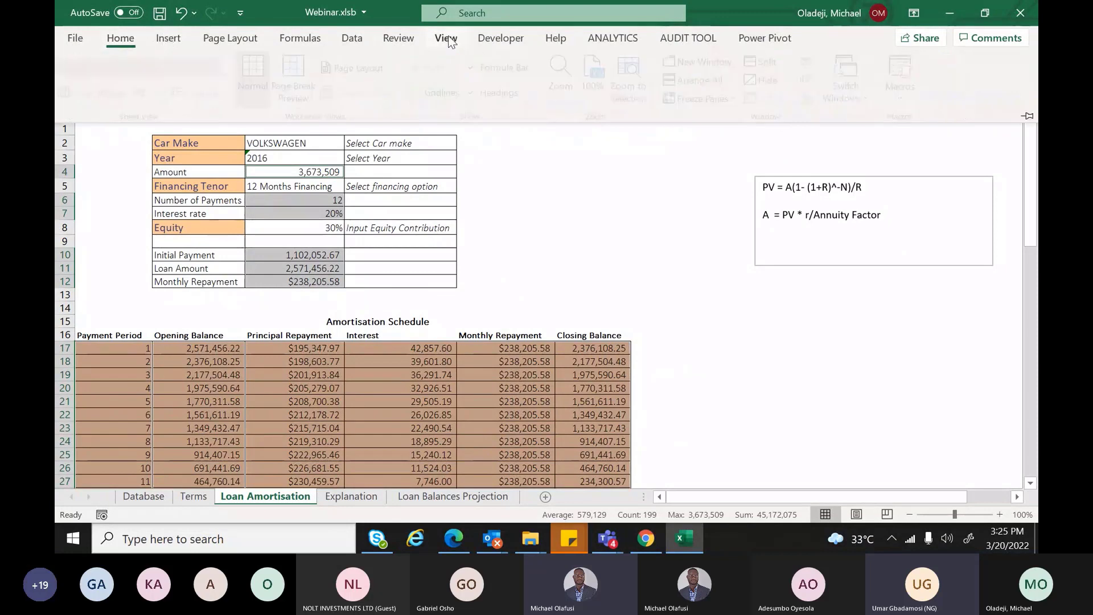
pyautogui.click(414, 40)
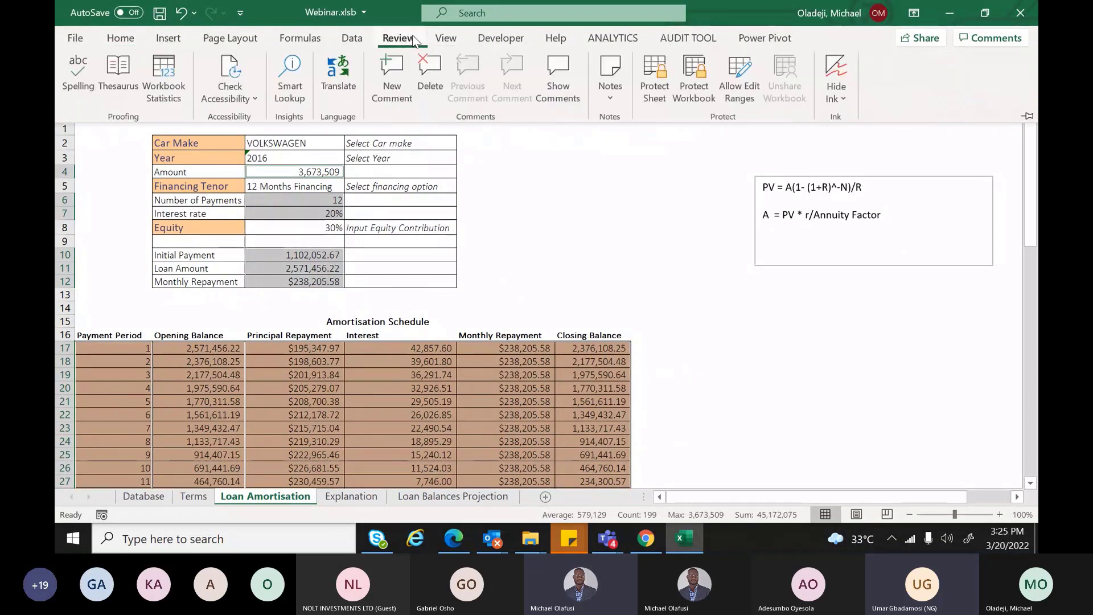
pyautogui.click(650, 87)
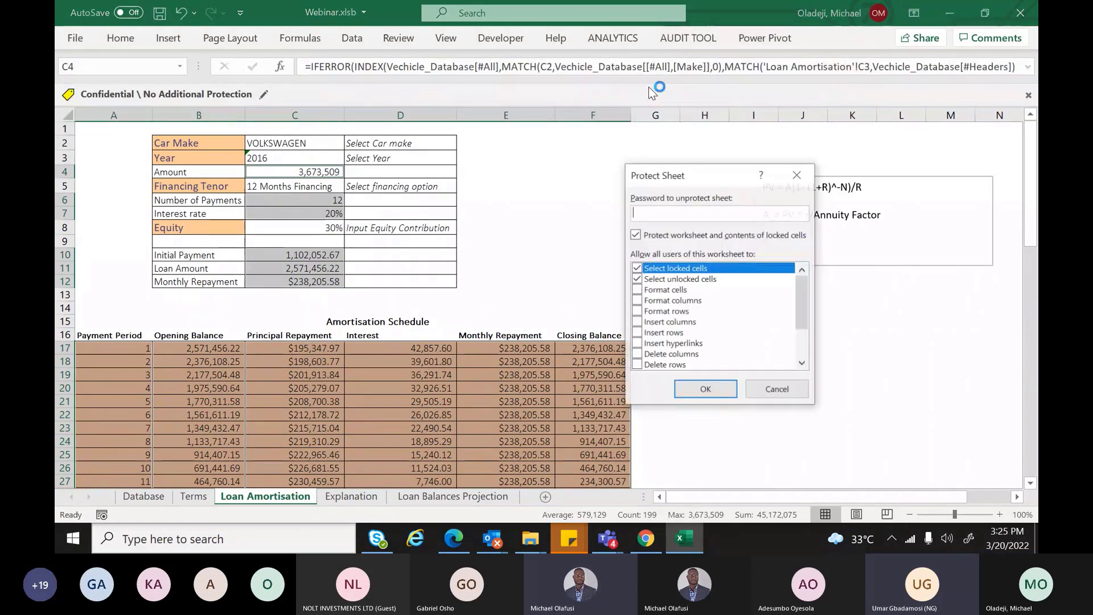
pyautogui.write('123')
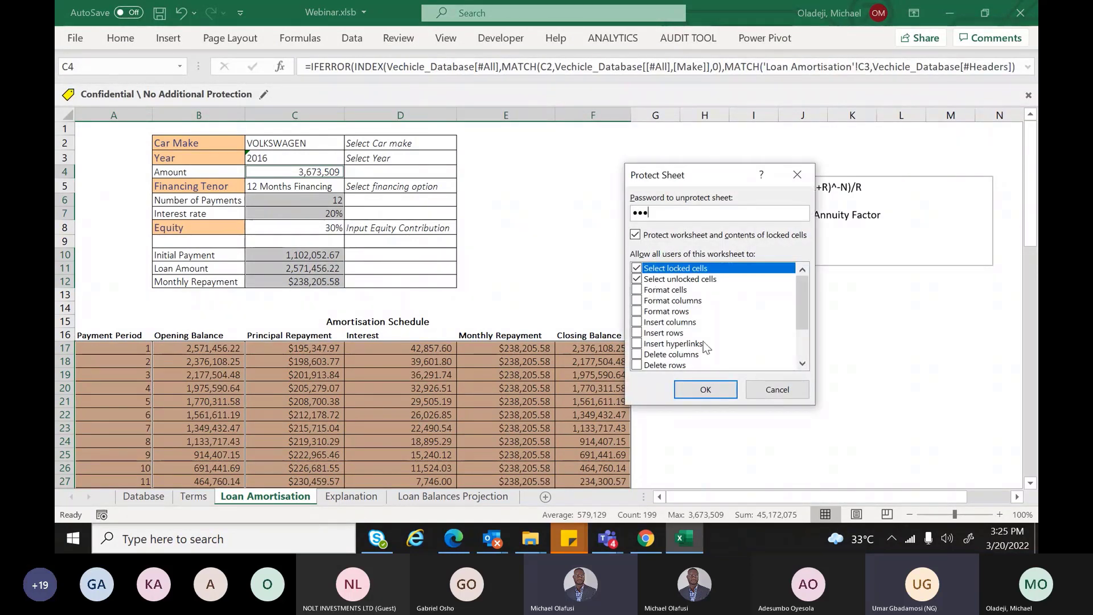
pyautogui.click(706, 390)
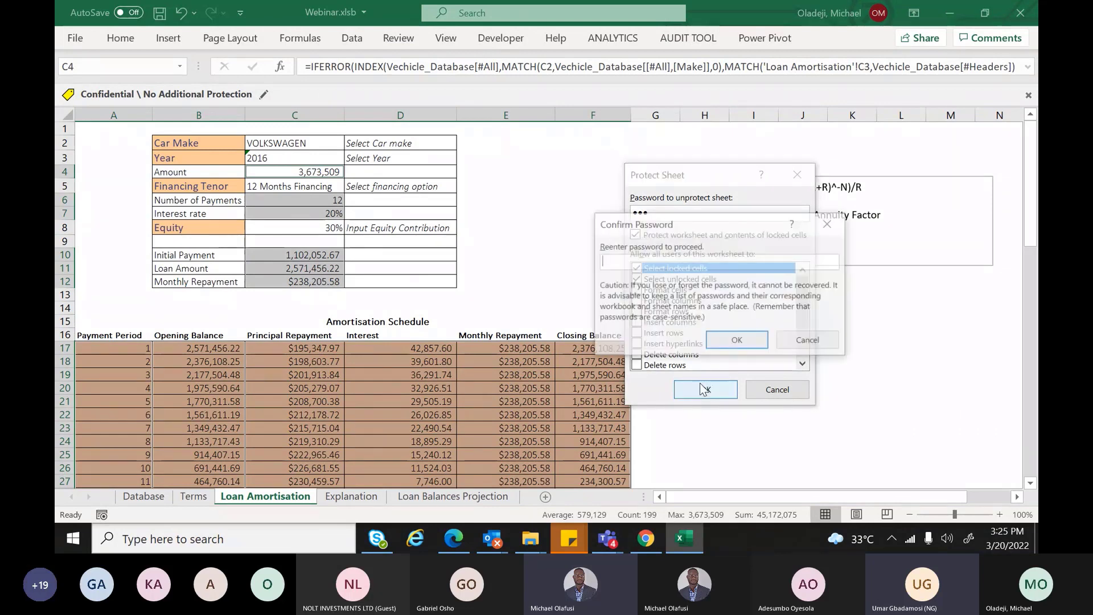
pyautogui.write('123')
pyautogui.press('Return')
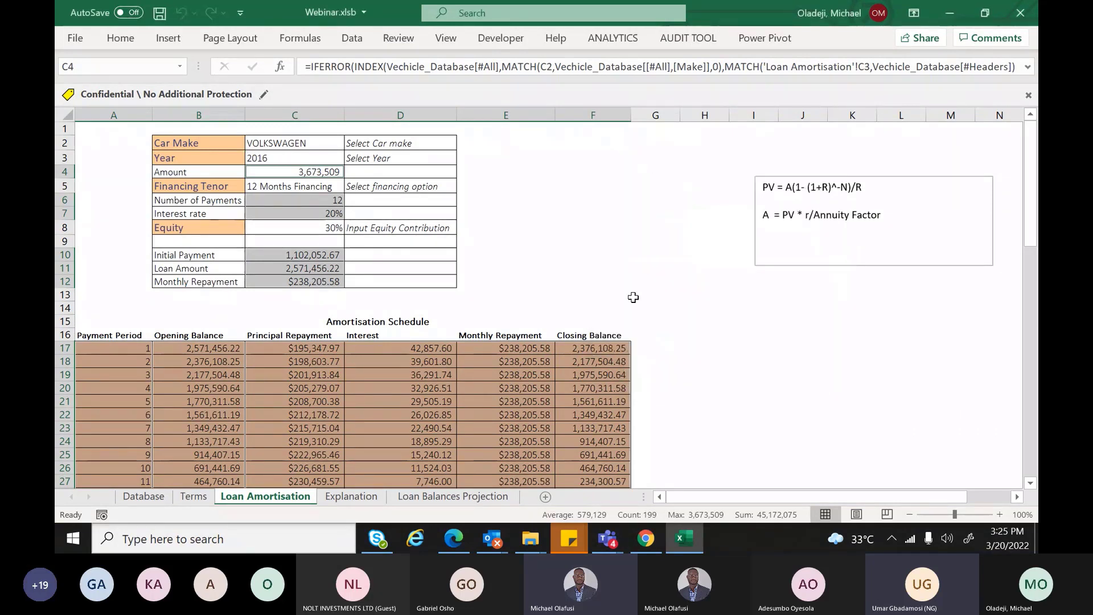
pyautogui.click(500, 290)
pyautogui.click(327, 200)
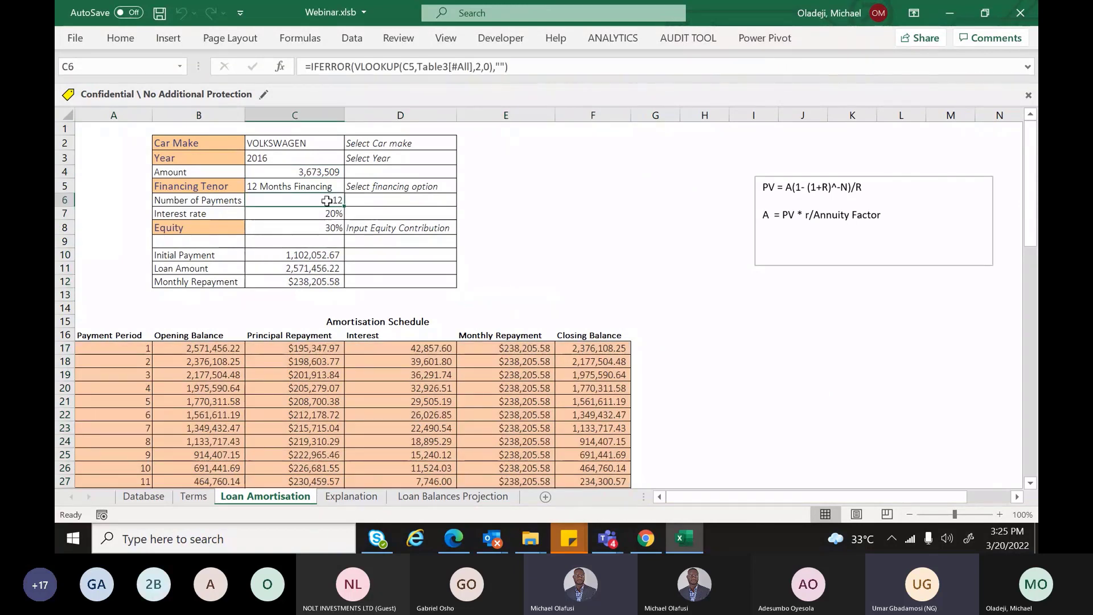
pyautogui.doubleClick(327, 200)
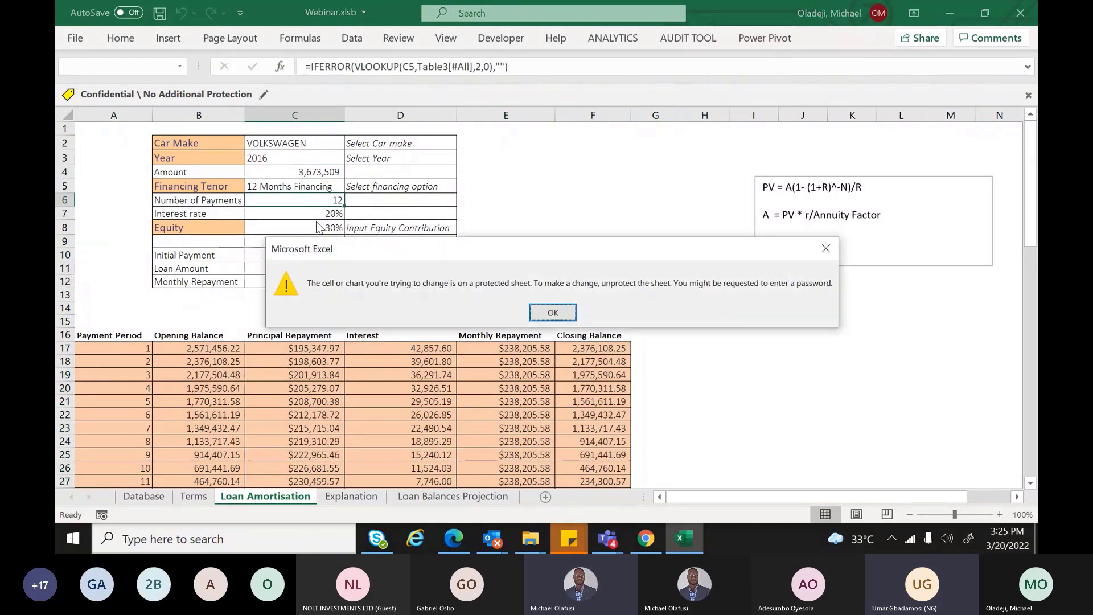
pyautogui.press('Return')
pyautogui.doubleClick(326, 362)
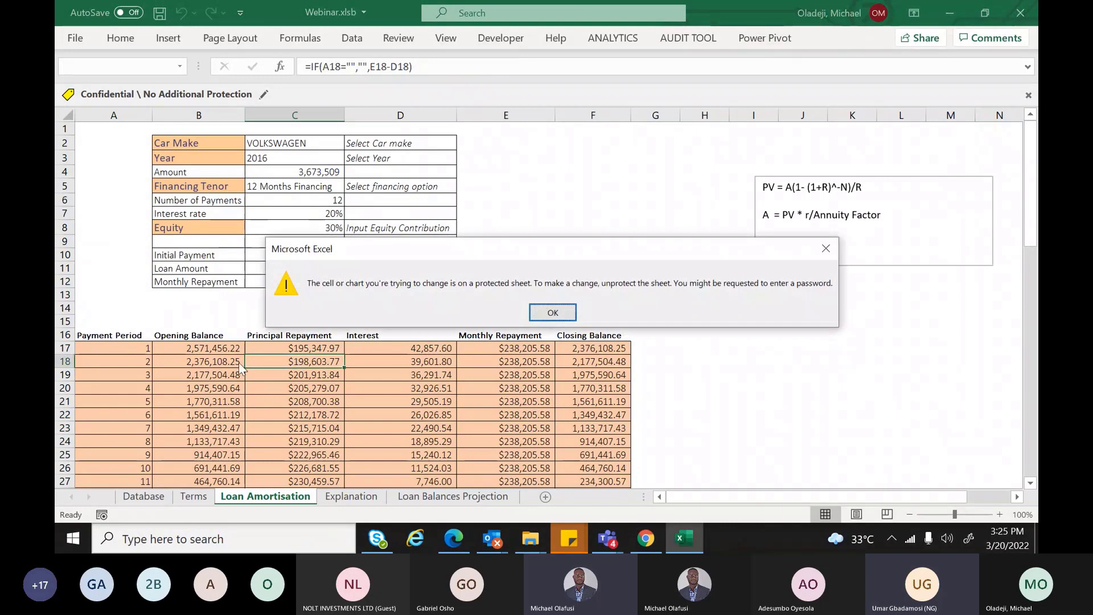
pyautogui.press('Return')
pyautogui.click(206, 371)
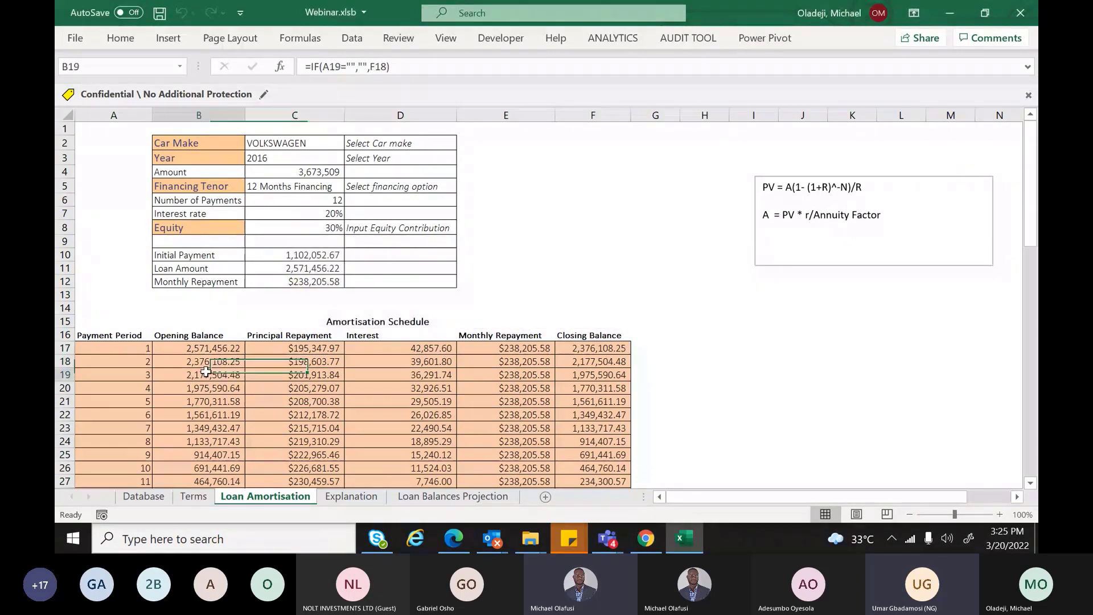
pyautogui.doubleClick(206, 371)
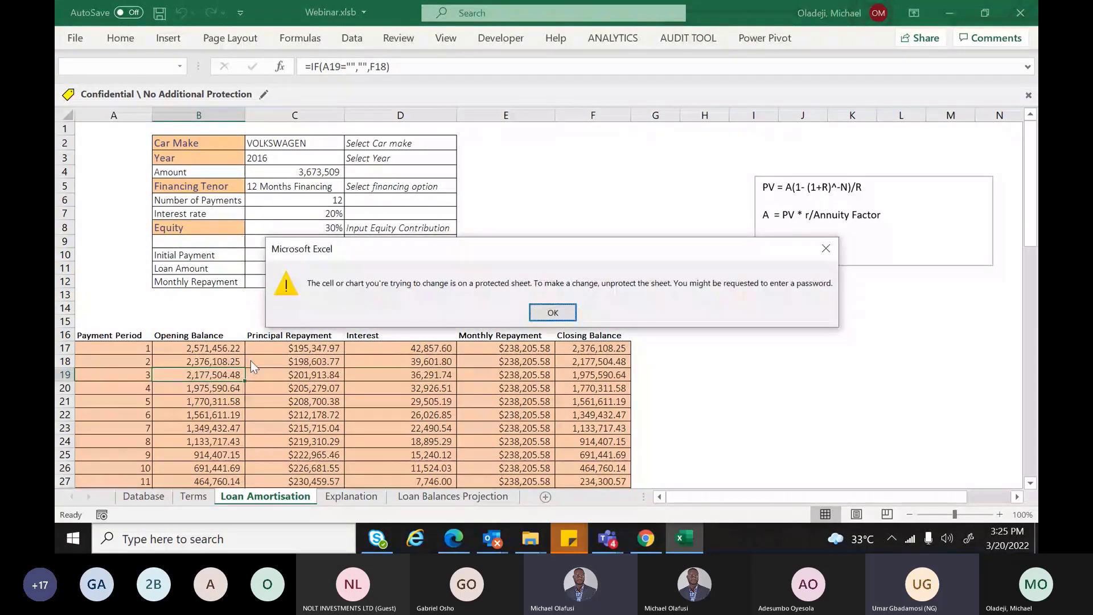
pyautogui.press('Return')
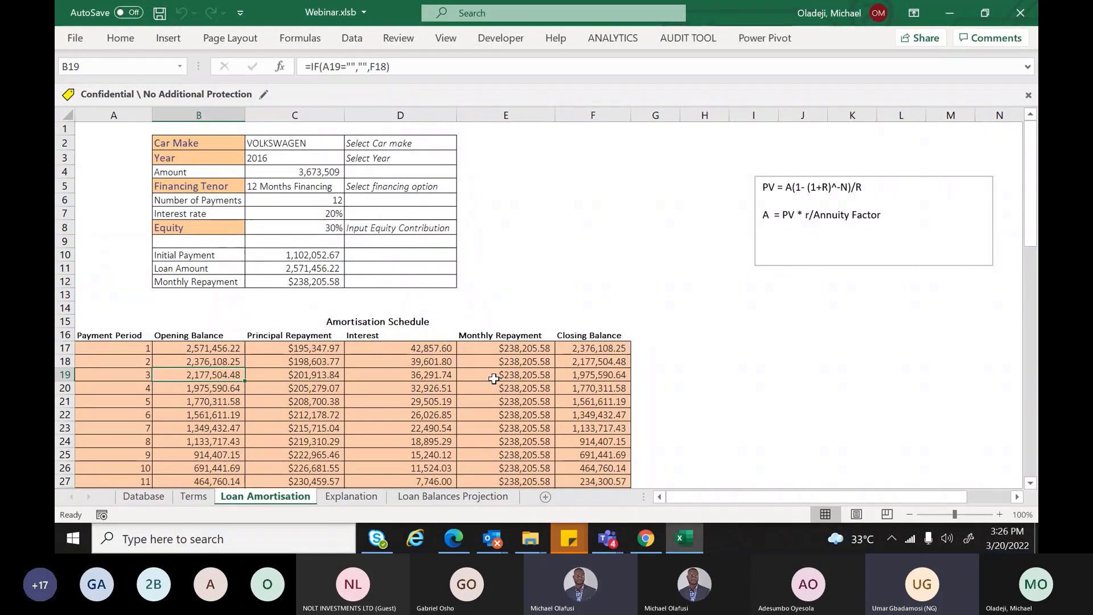
pyautogui.click(254, 376)
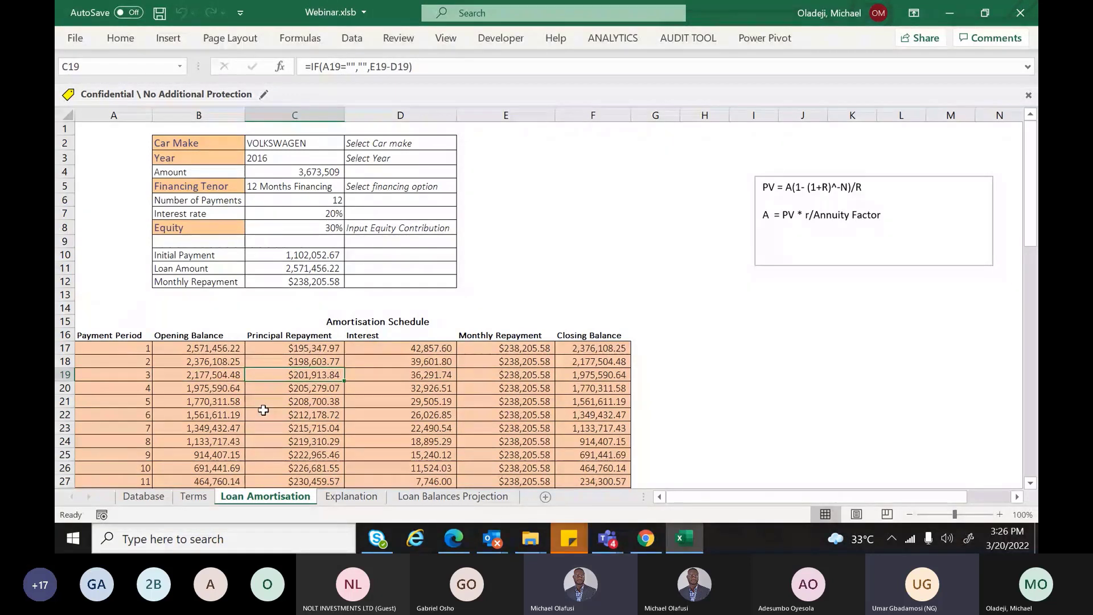
pyautogui.press('F2')
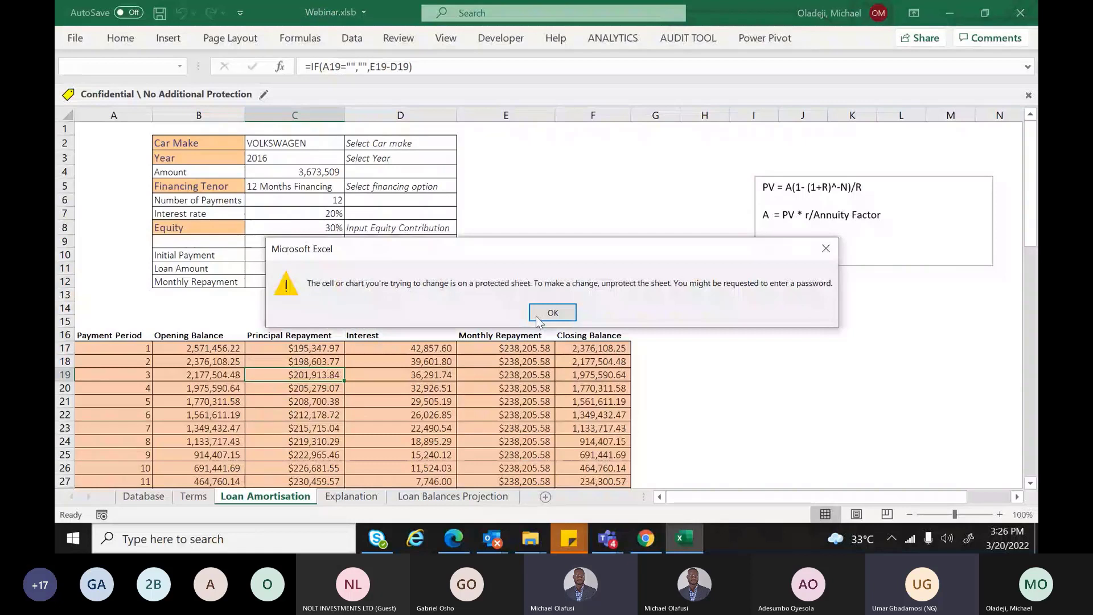
pyautogui.click(537, 317)
pyautogui.doubleClick(513, 415)
pyautogui.click(827, 251)
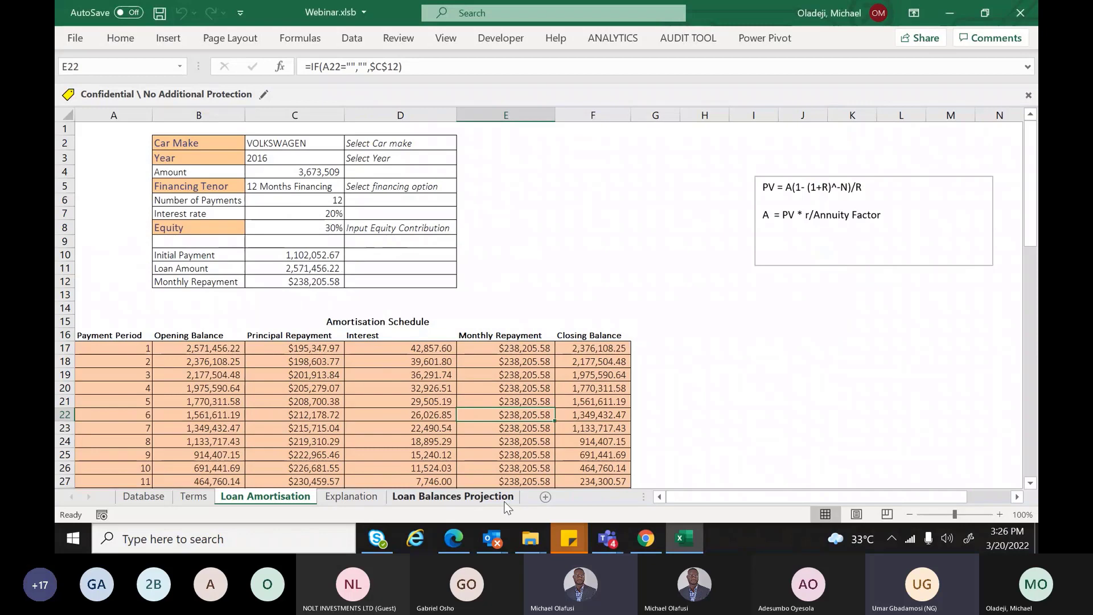
# View K4's long formula on Loan Balances Projection with an expanded formula bar, then return to Loan Amortisation
pyautogui.click(504, 496)
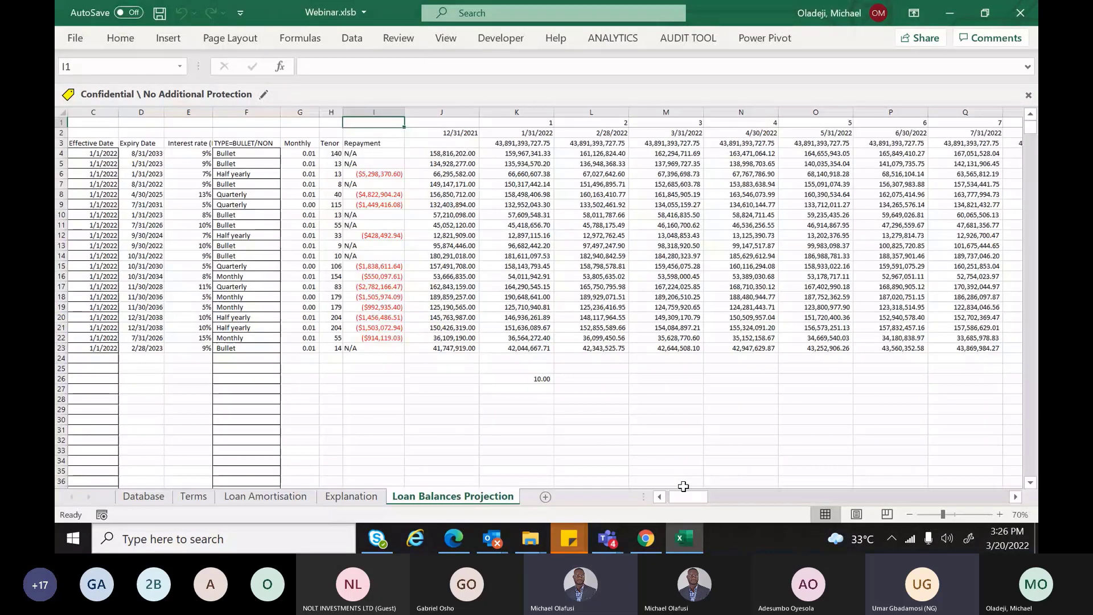
pyautogui.moveTo(683, 486); pyautogui.dragTo(672, 492)
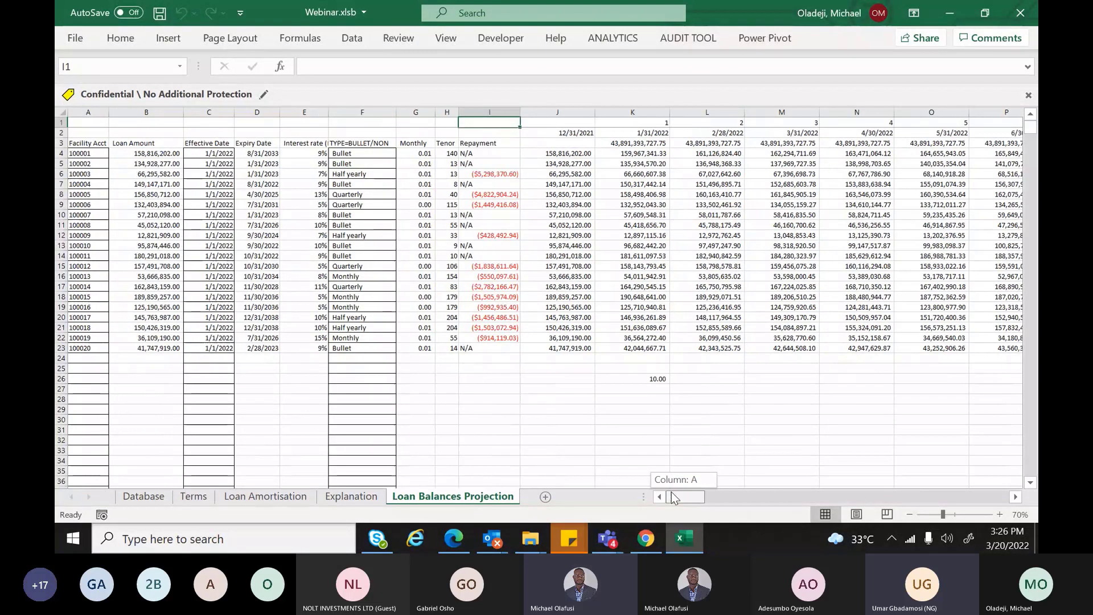
pyautogui.click(631, 144)
pyautogui.click(628, 154)
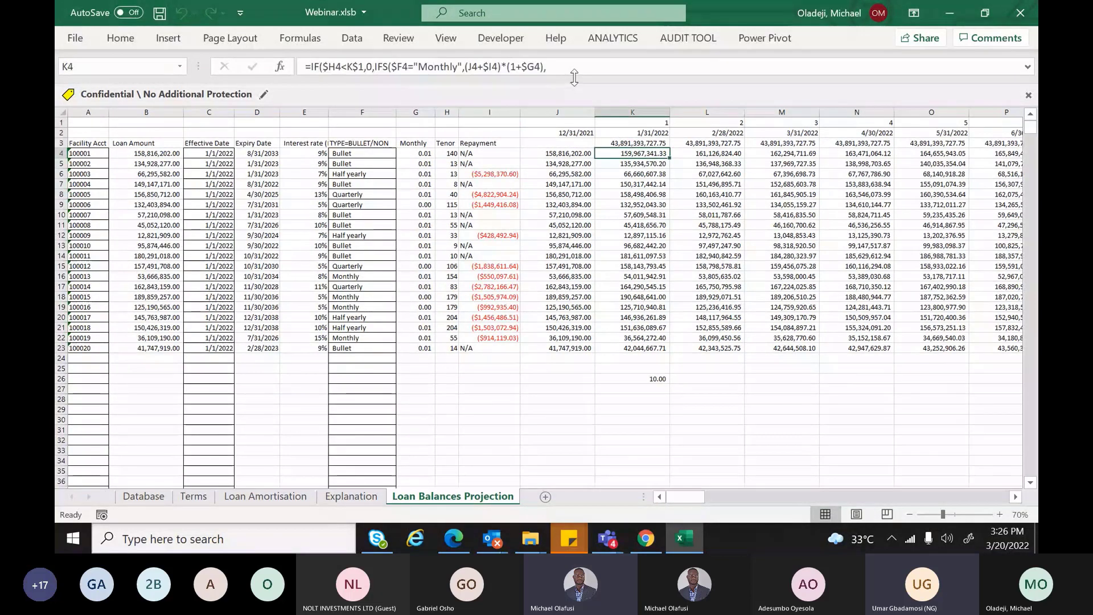
pyautogui.moveTo(574, 77); pyautogui.dragTo(581, 164)
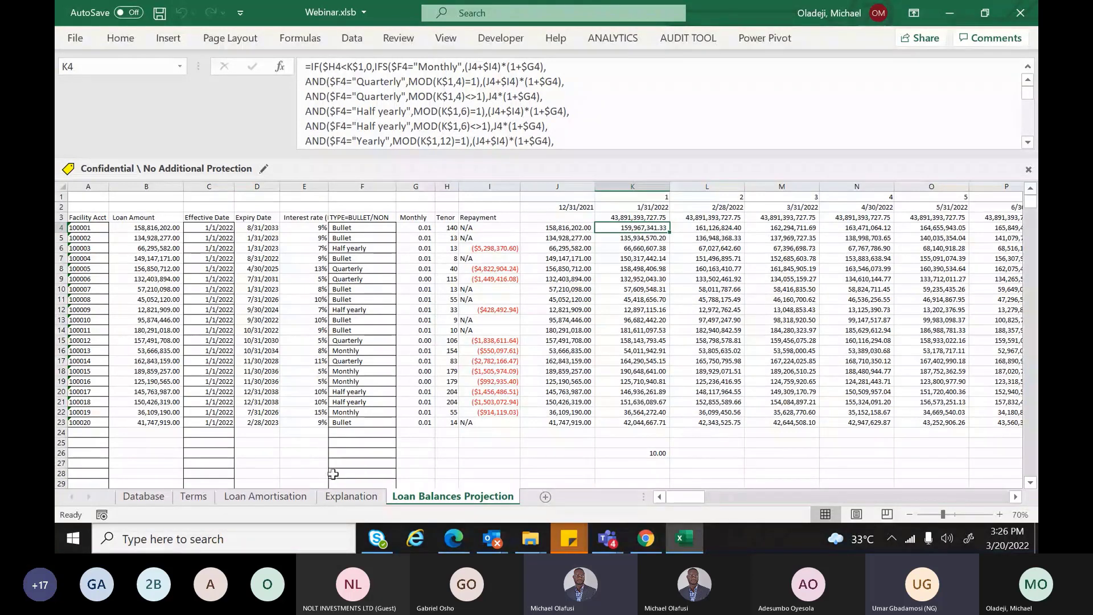
pyautogui.click(266, 496)
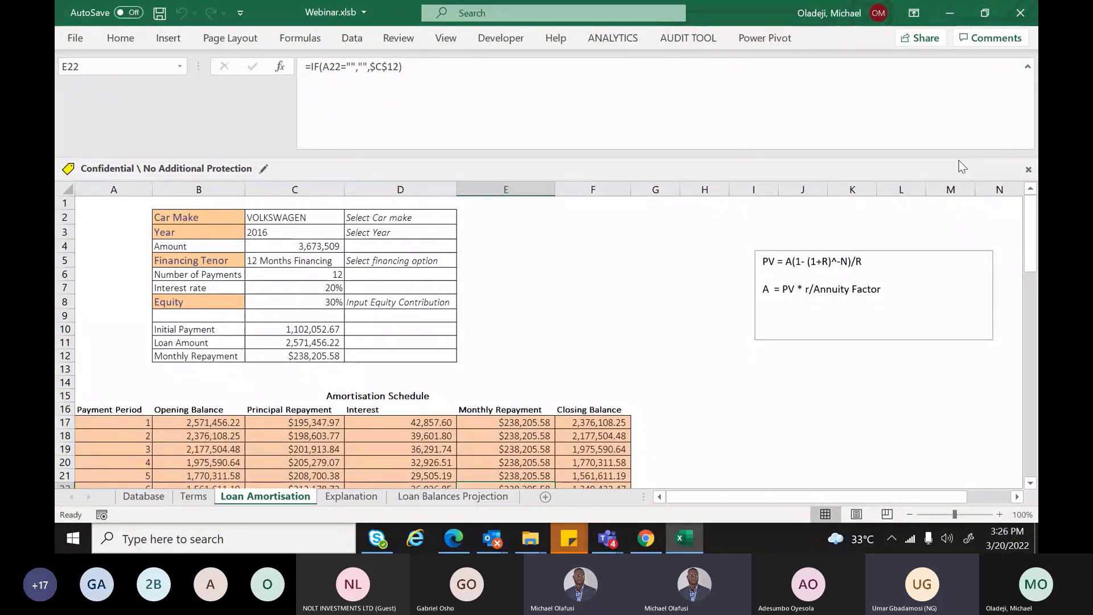
pyautogui.click(934, 135)
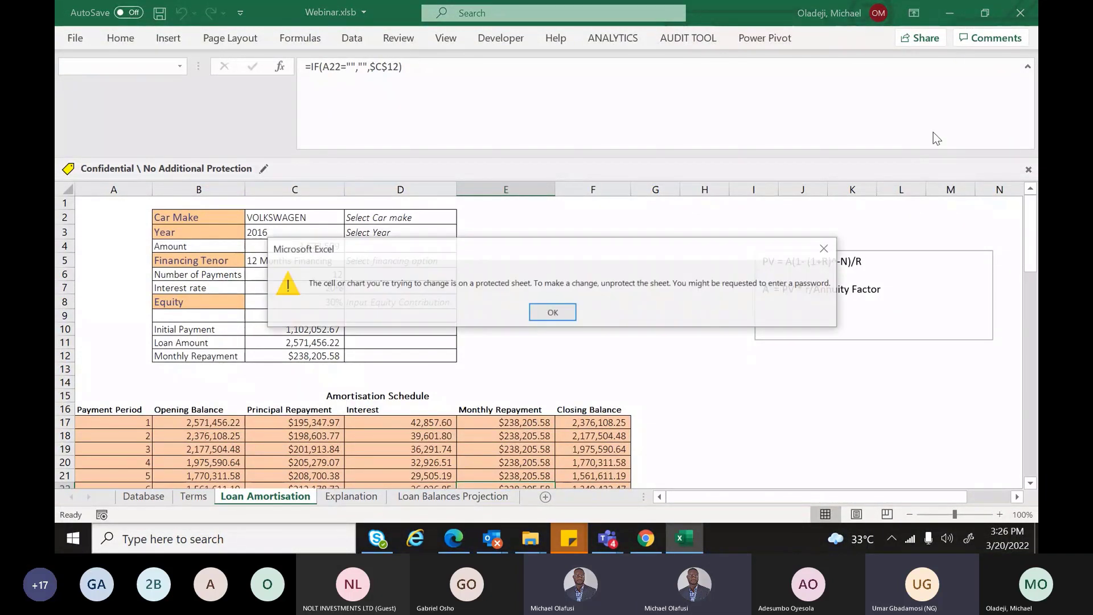
pyautogui.click(827, 249)
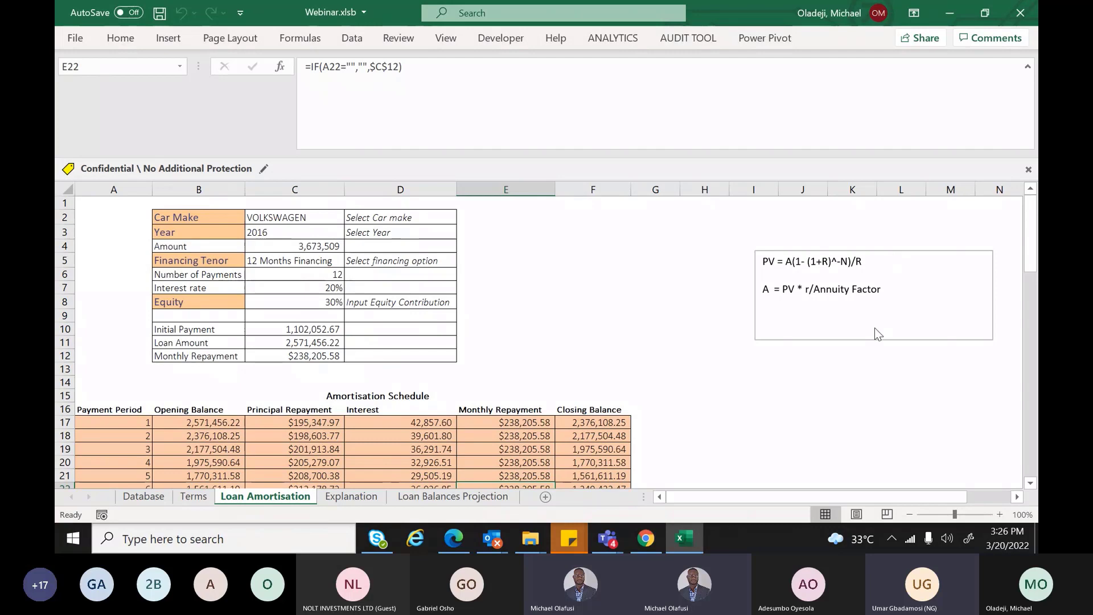
pyautogui.moveTo(1030, 251)
pyautogui.mouseDown()
pyautogui.moveTo(1030, 279)
pyautogui.moveTo(1029, 249)
pyautogui.mouseUp()
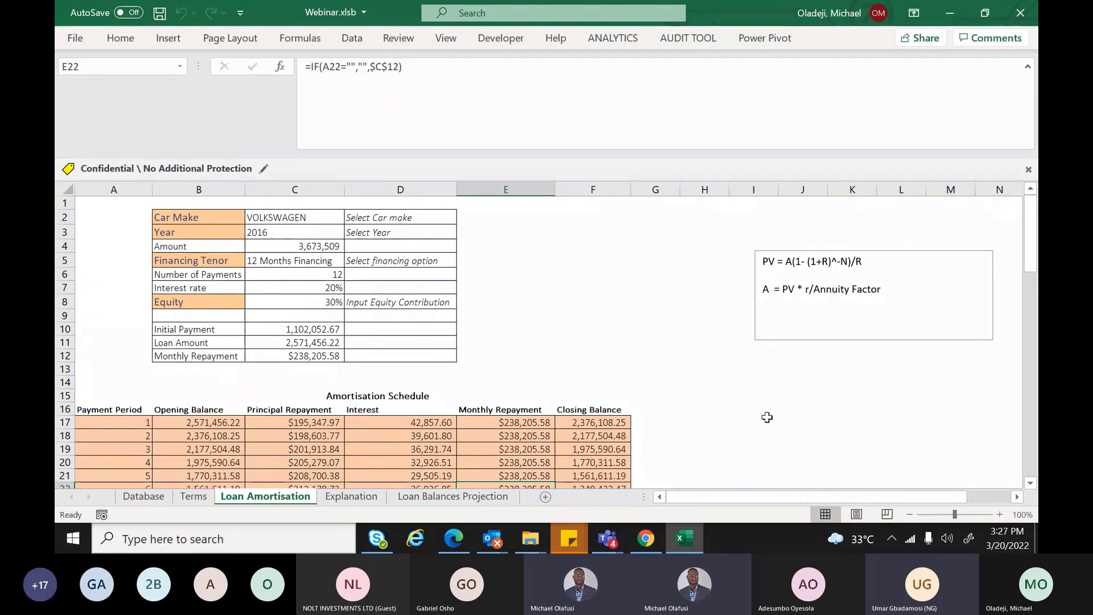
pyautogui.click(698, 448)
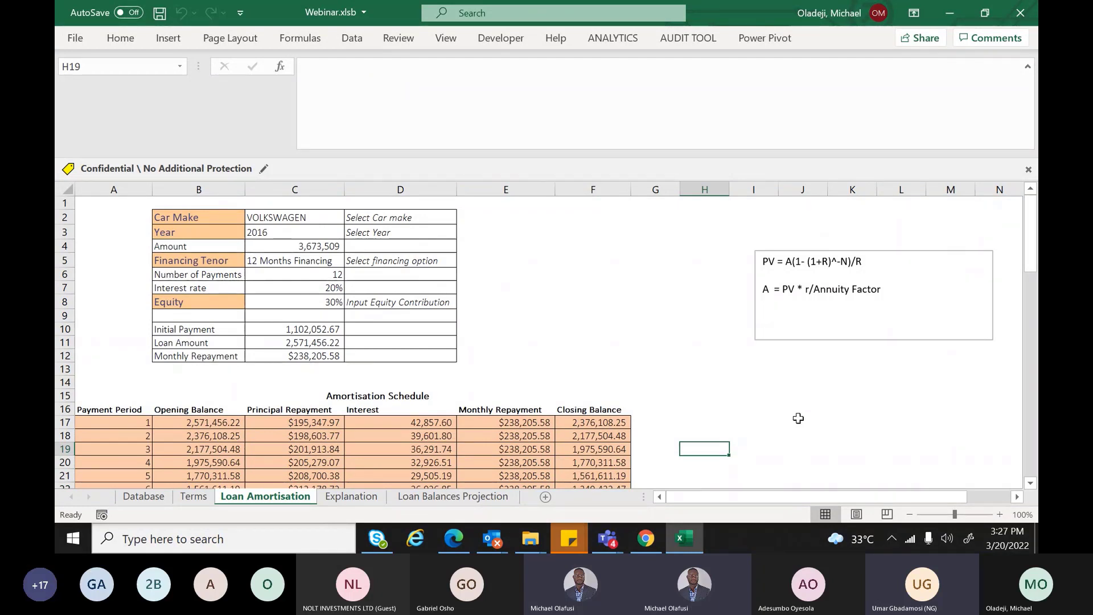
pyautogui.moveTo(108, 409); pyautogui.dragTo(598, 413)
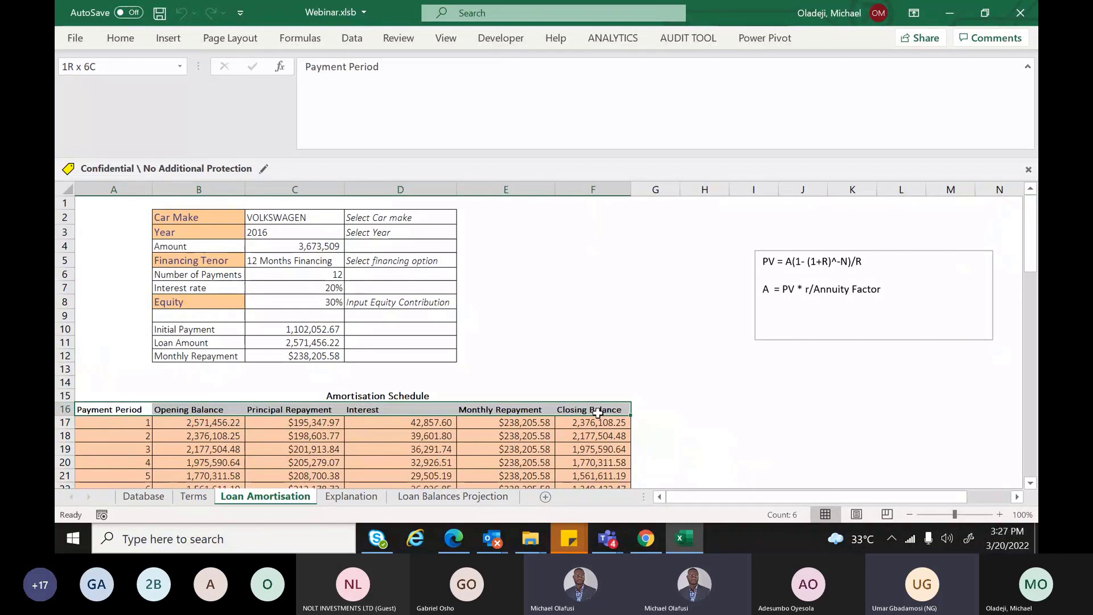
pyautogui.click(120, 38)
pyautogui.click(483, 248)
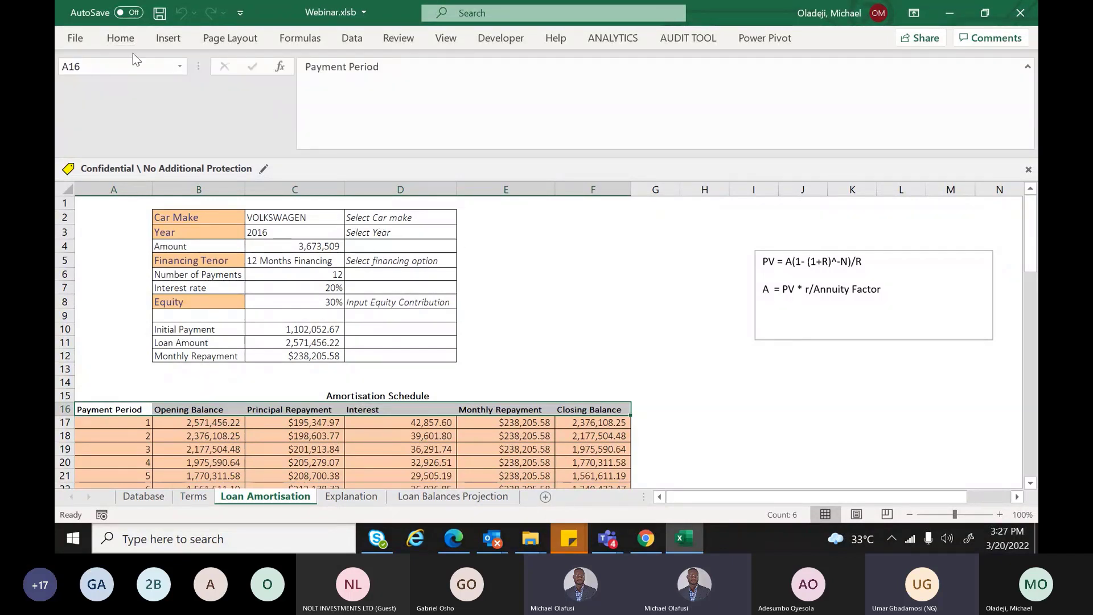
pyautogui.click(120, 38)
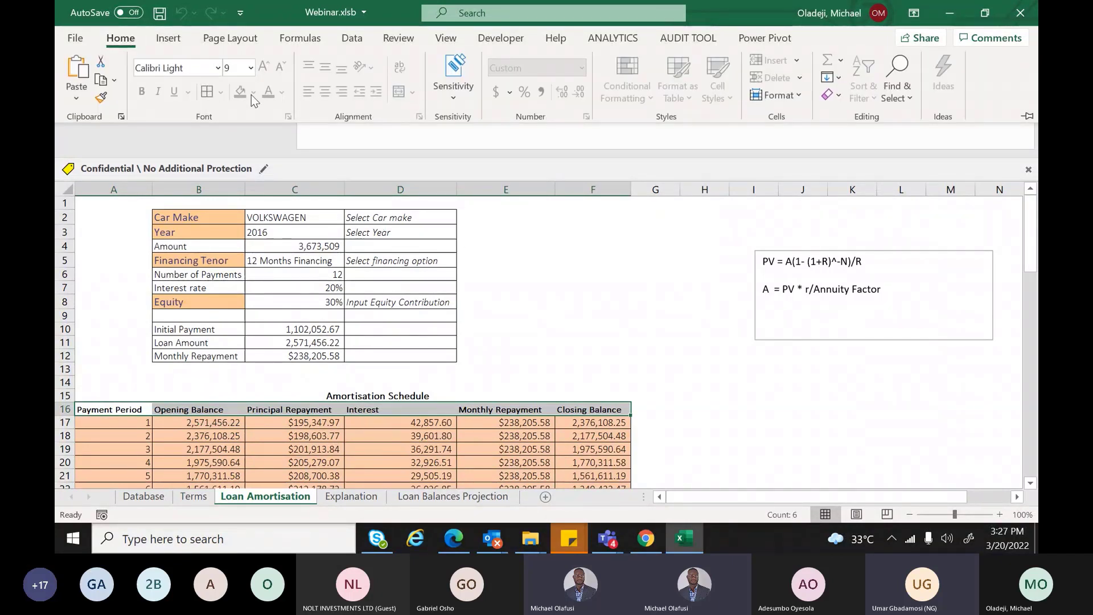
pyautogui.click(308, 389)
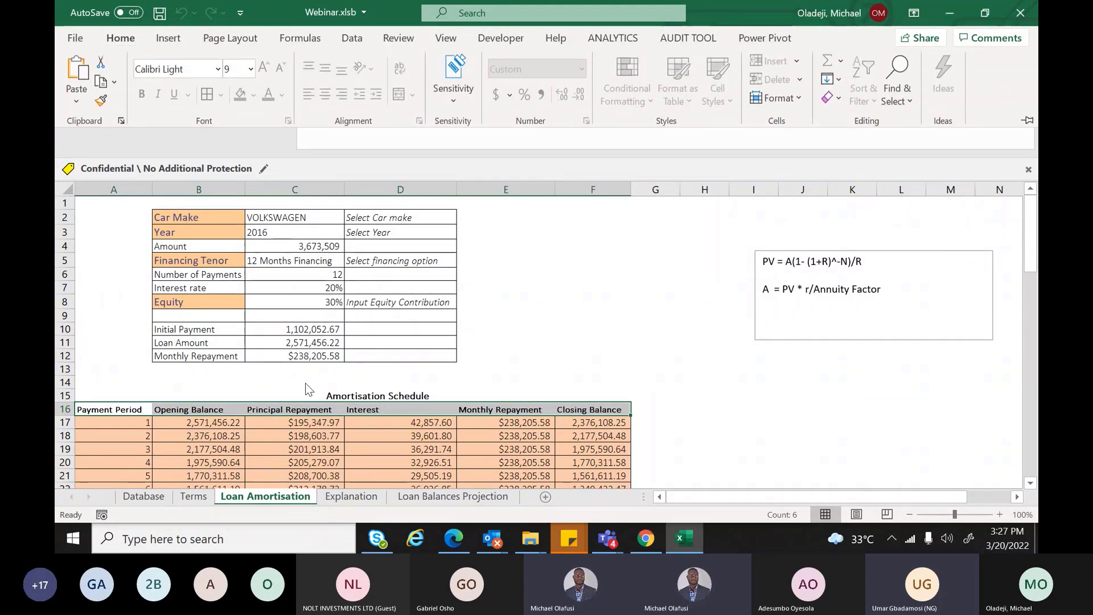
pyautogui.click(306, 384)
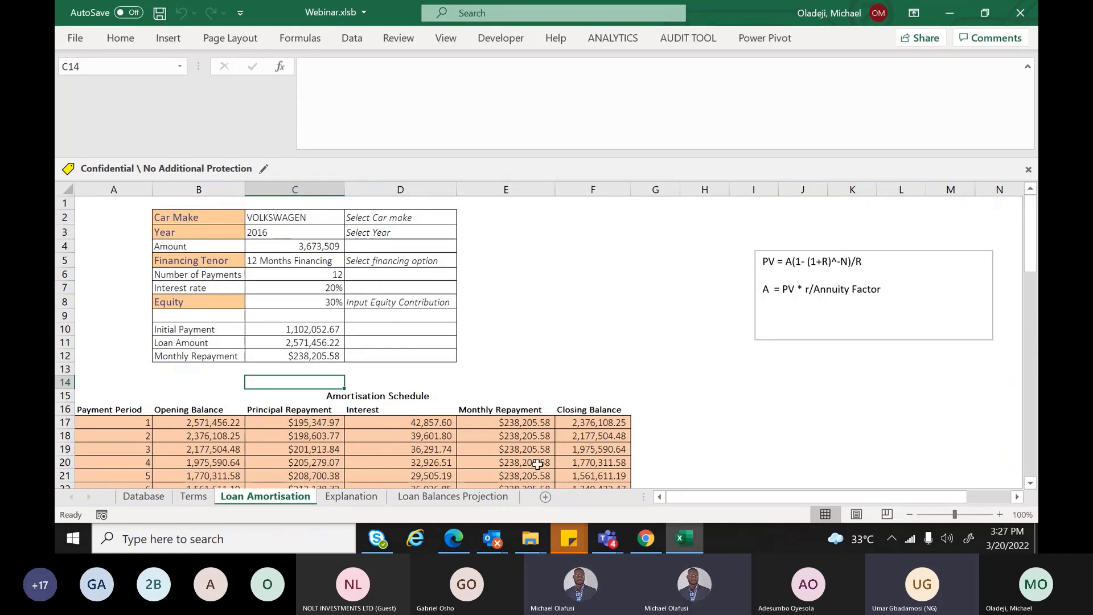
pyautogui.press('XF86AudioLowerVolume')
pyautogui.press('XF86AudioLowerVolume')
pyautogui.press('XF86AudioLowerVolume')
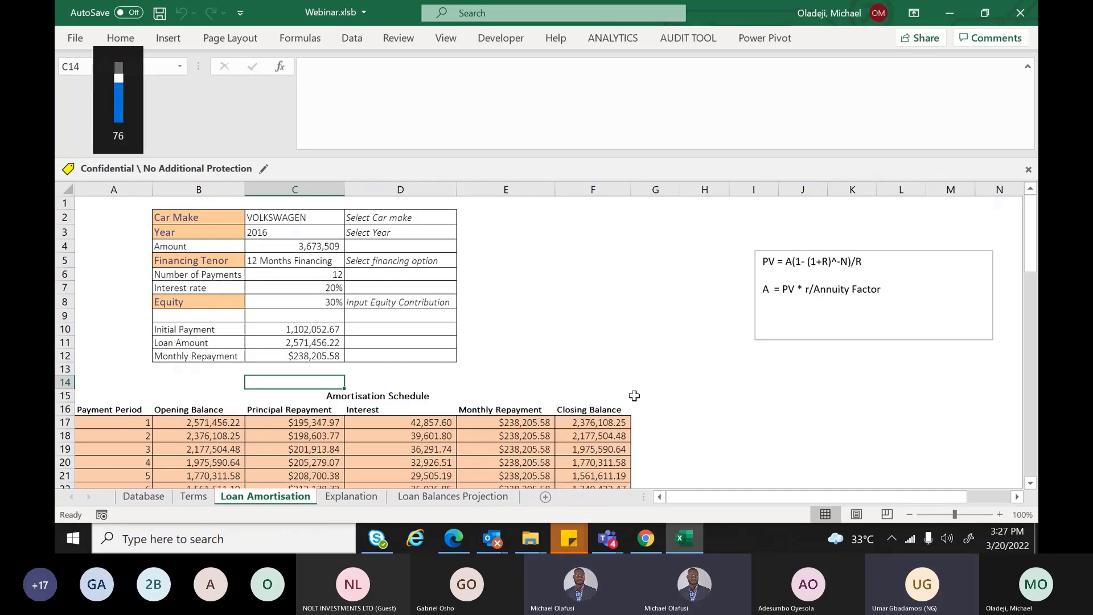
pyautogui.press('XF86AudioMute')
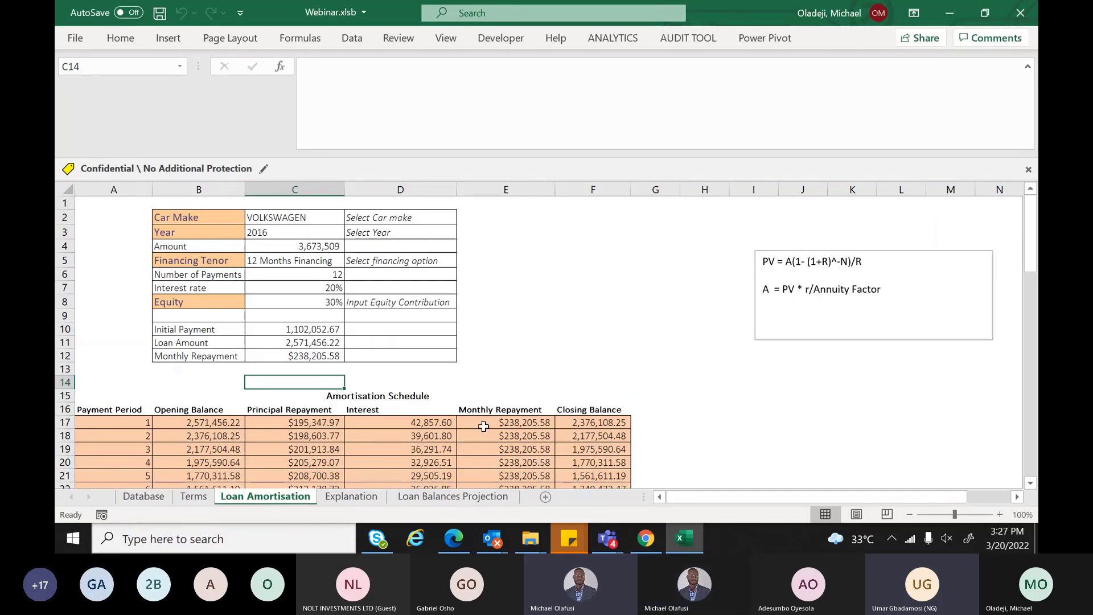
pyautogui.press('XF86AudioMute')
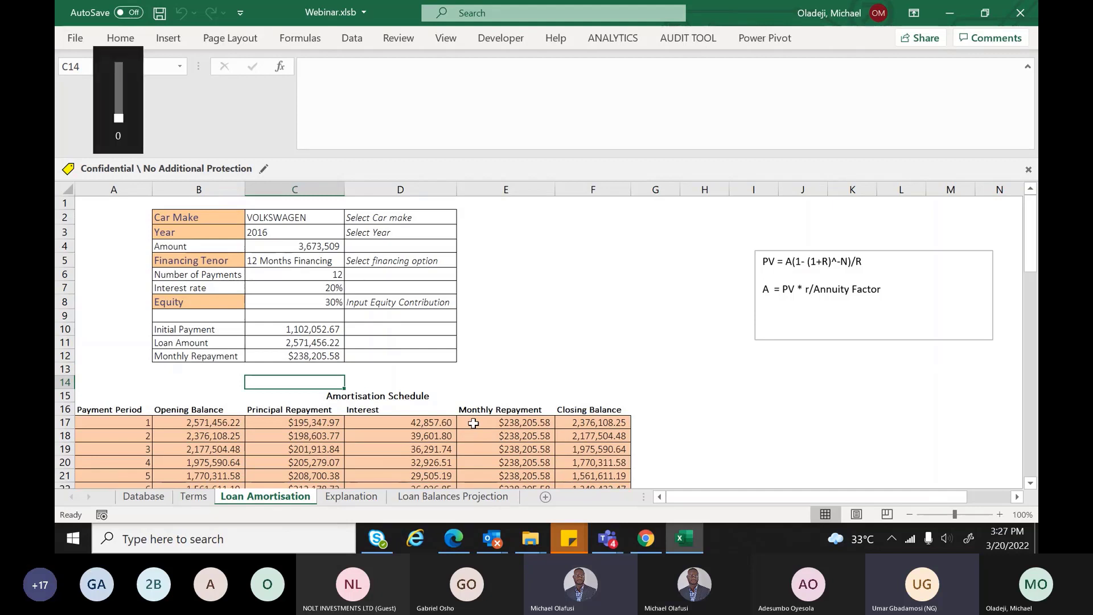
pyautogui.press('XF86MonBrightnessUp')
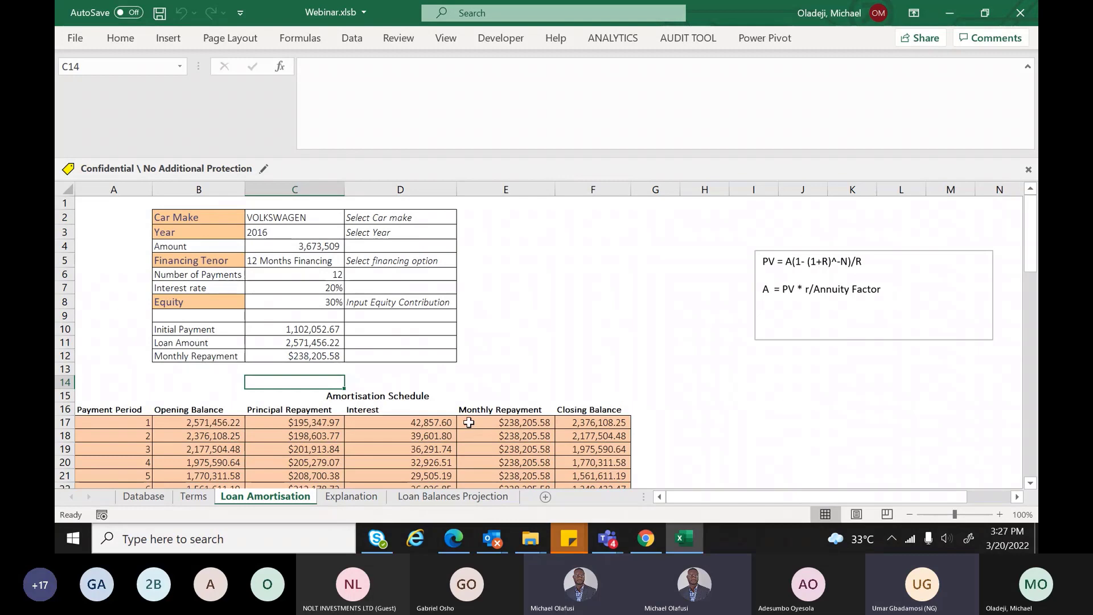
pyautogui.moveTo(607, 538)
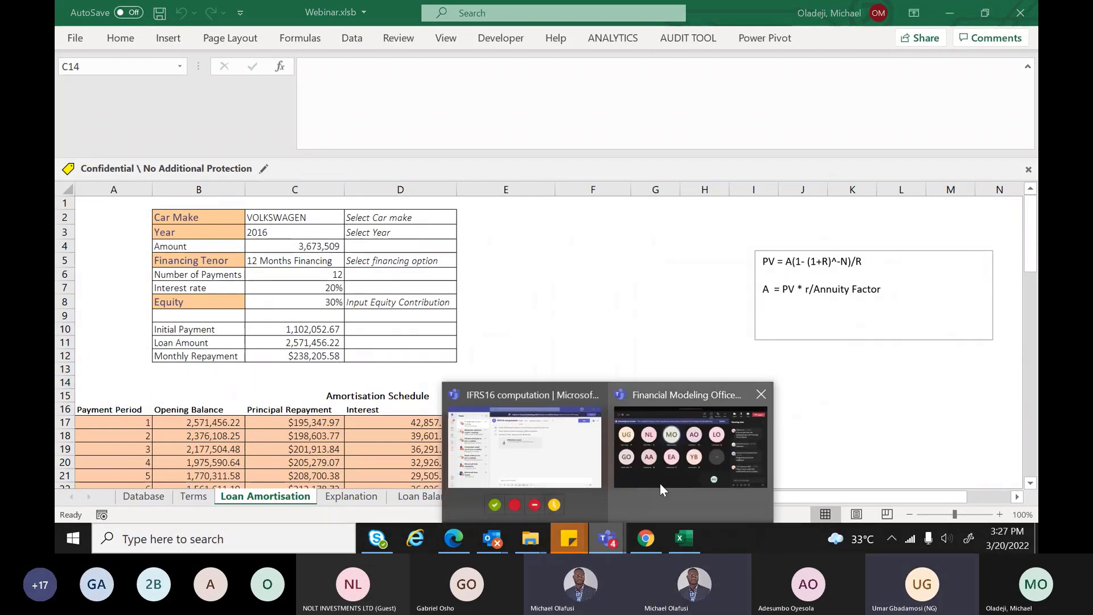
# Bring the Financial Modeling Office Hour meeting forward, raise the volume, and return to Webinar.xlsb
pyautogui.click(660, 483)
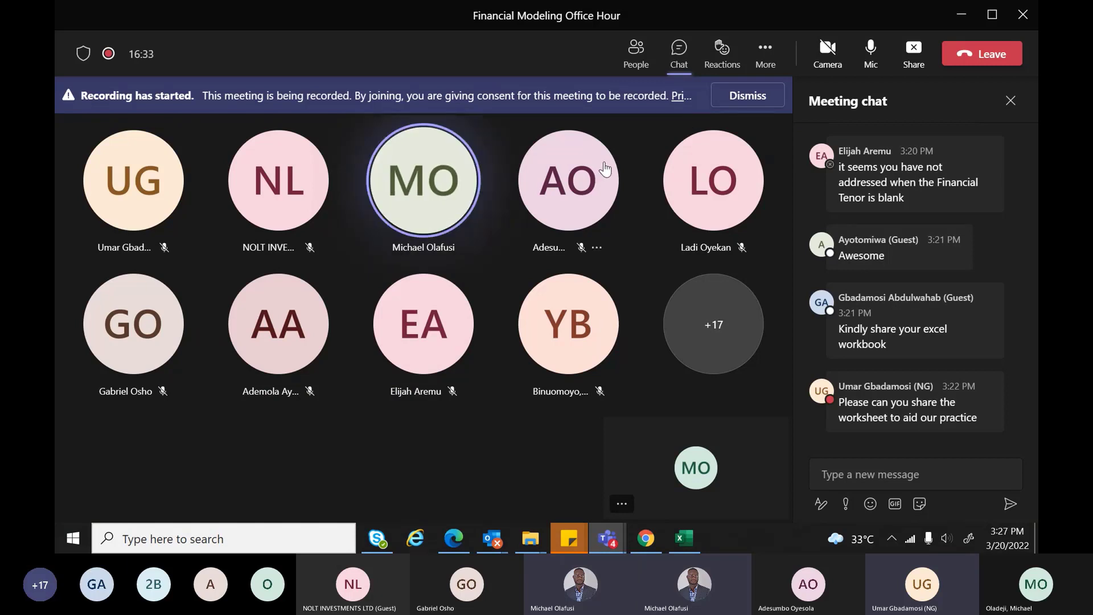
pyautogui.press('XF86AudioRaiseVolume')
pyautogui.press('XF86AudioRaiseVolume')
pyautogui.press('XF86AudioRaiseVolume')
pyautogui.press('XF86AudioRaiseVolume')
pyautogui.press('XF86AudioRaiseVolume')
pyautogui.press('XF86AudioRaiseVolume')
pyautogui.press('XF86AudioRaiseVolume')
pyautogui.press('XF86AudioRaiseVolume')
pyautogui.press('XF86AudioRaiseVolume')
pyautogui.press('XF86AudioRaiseVolume')
pyautogui.press('XF86AudioRaiseVolume')
pyautogui.press('XF86AudioRaiseVolume')
pyautogui.press('XF86AudioRaiseVolume')
pyautogui.press('XF86AudioRaiseVolume')
pyautogui.press('XF86AudioRaiseVolume')
pyautogui.press('XF86AudioRaiseVolume')
pyautogui.press('XF86AudioRaiseVolume')
pyautogui.press('XF86AudioRaiseVolume')
pyautogui.press('XF86AudioRaiseVolume')
pyautogui.press('XF86AudioRaiseVolume')
pyautogui.hotkey('alt', 'Tab')
pyautogui.hotkey('alt', 'Tab')
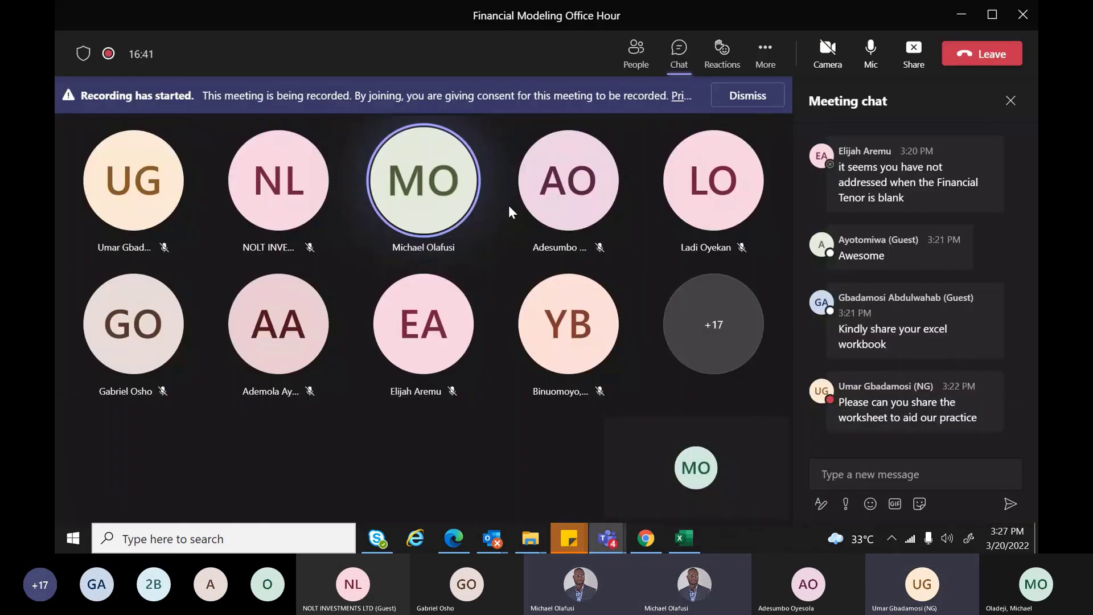